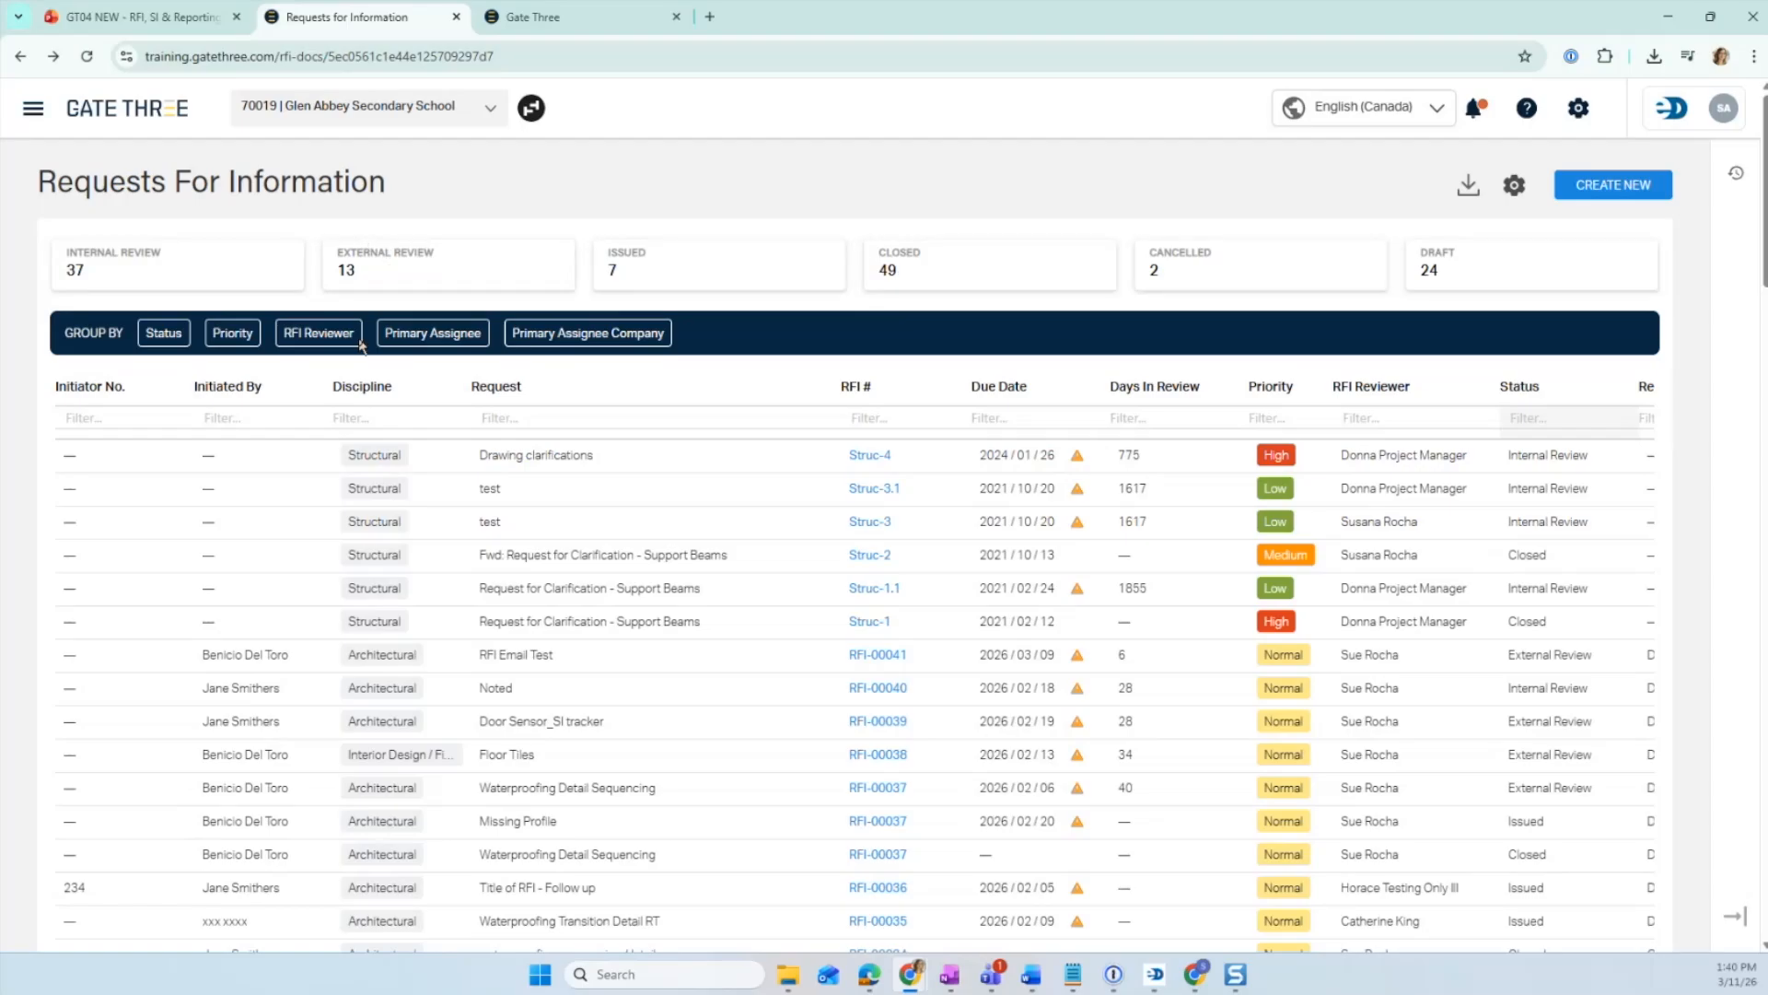
- Filter the RFI list to Internal Review and External Review requests using the status tiles
click(143, 267)
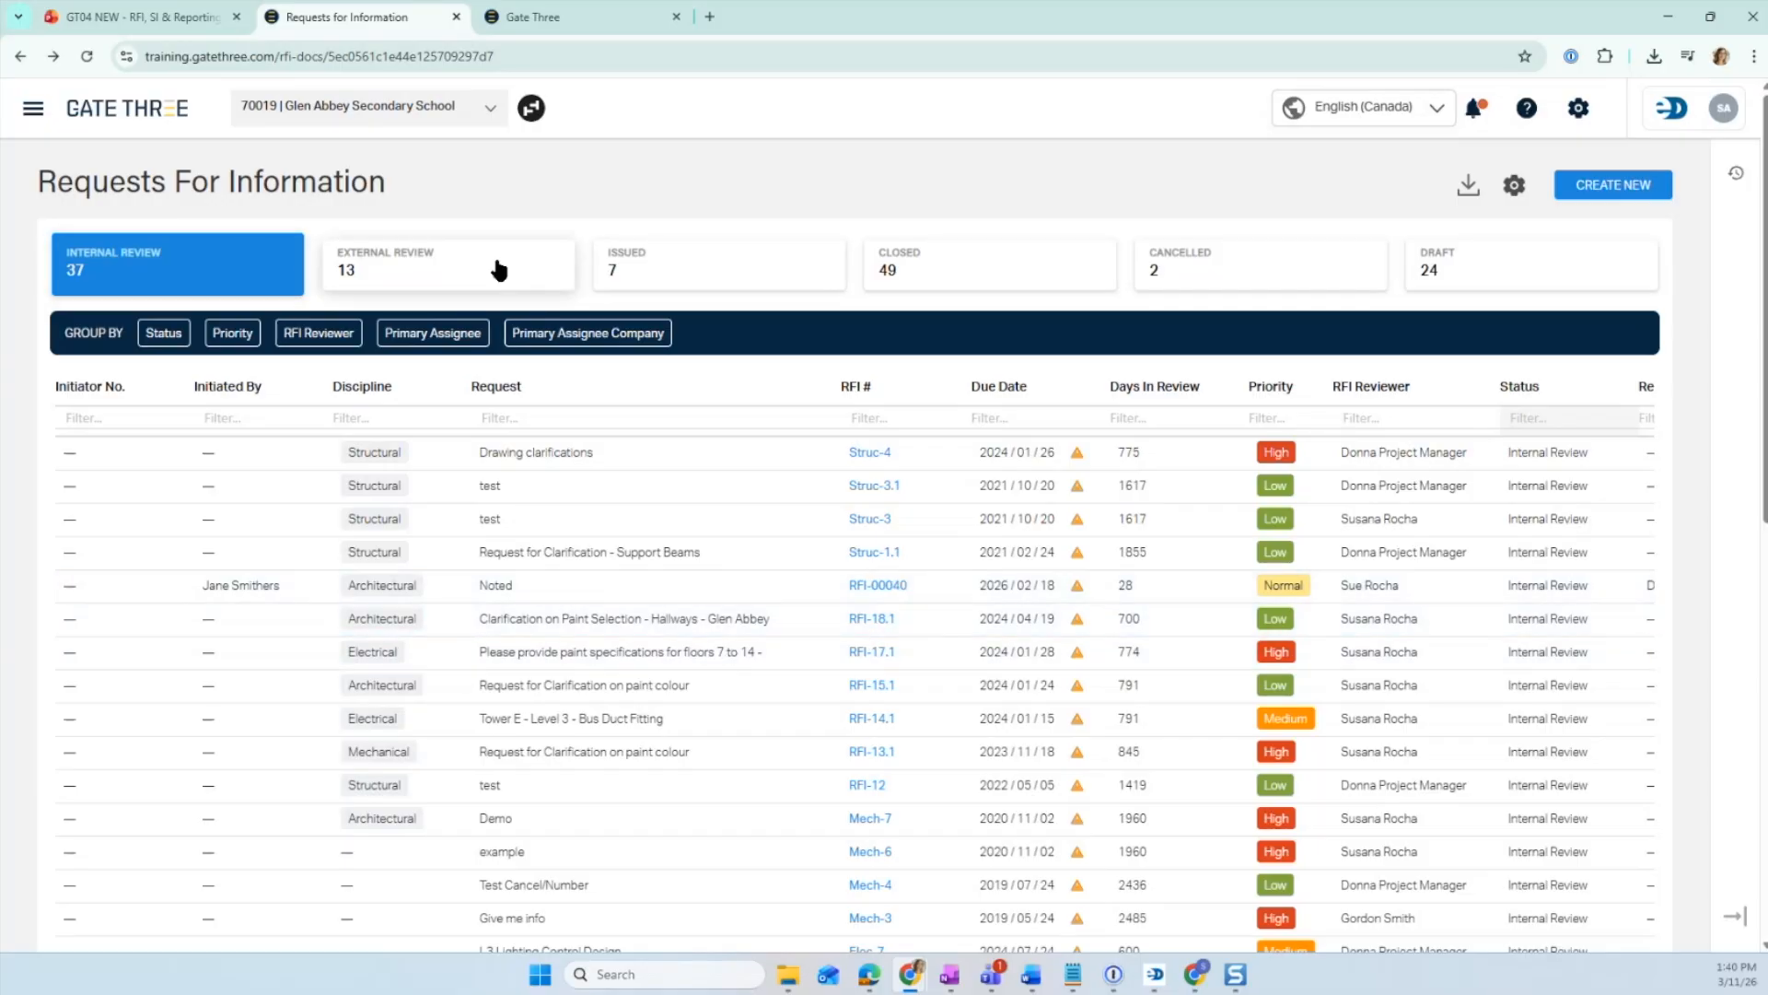
click(417, 277)
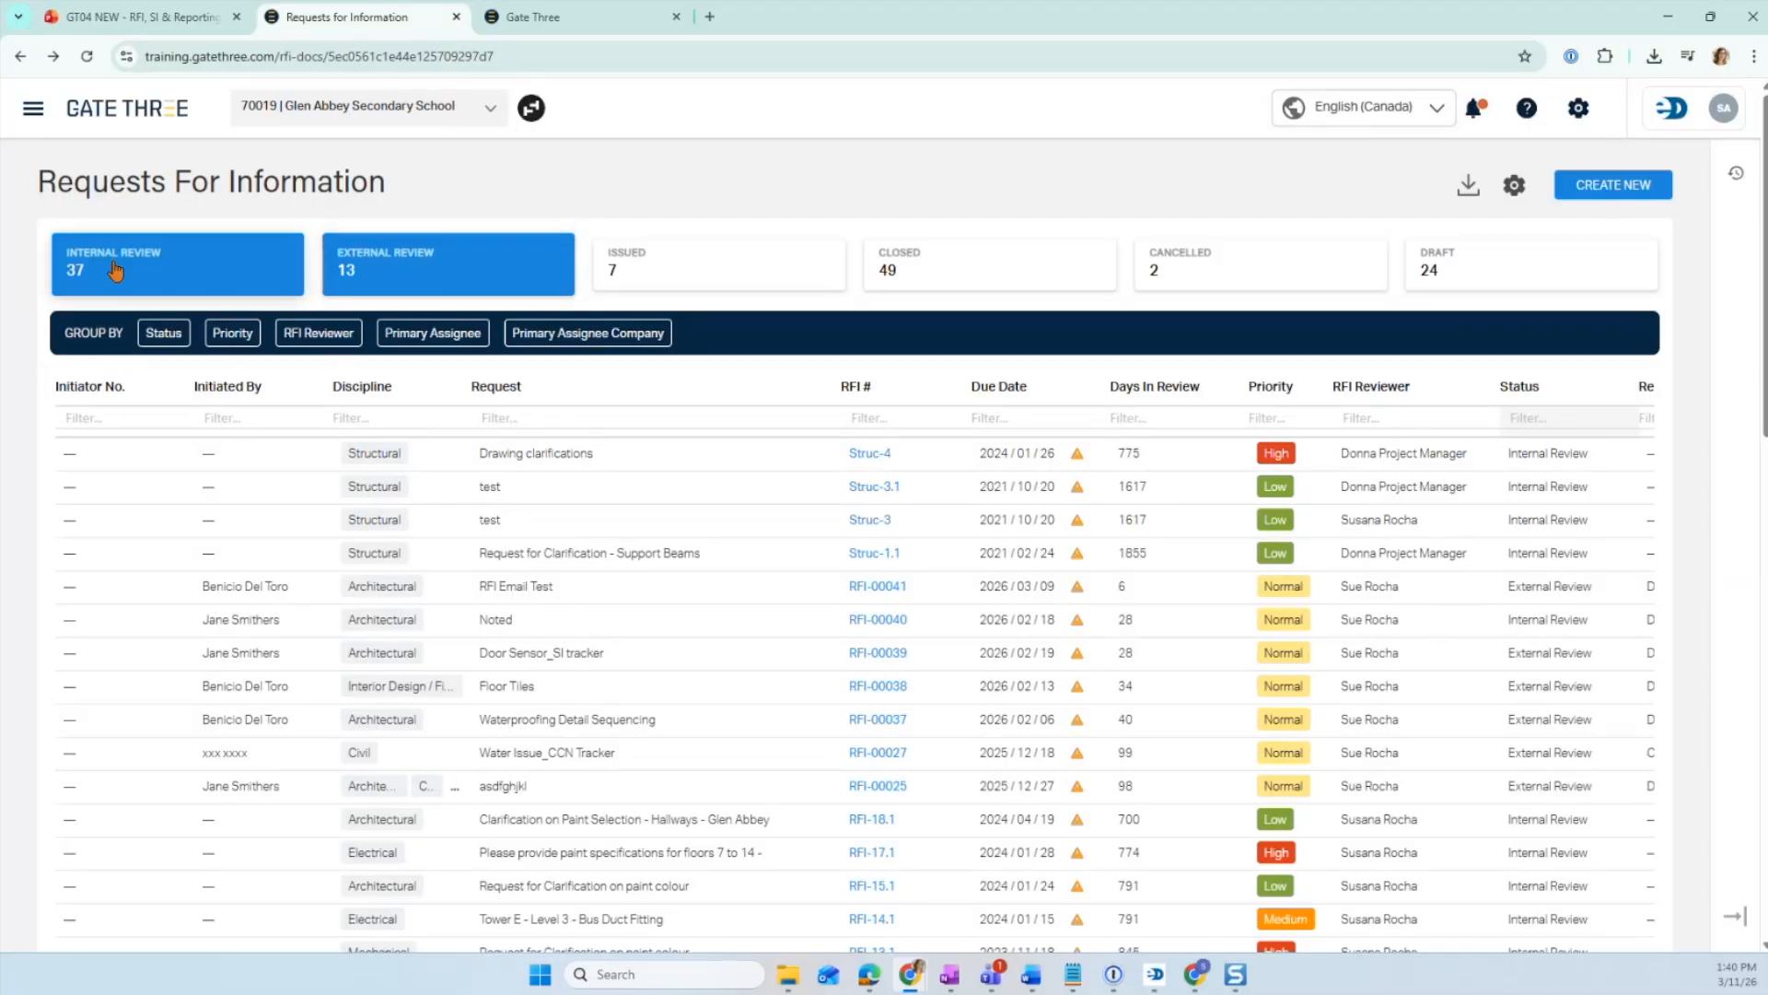
- Group the RFIs by RFI Reviewer and clear the Internal Review and External Review tile filters
click(318, 336)
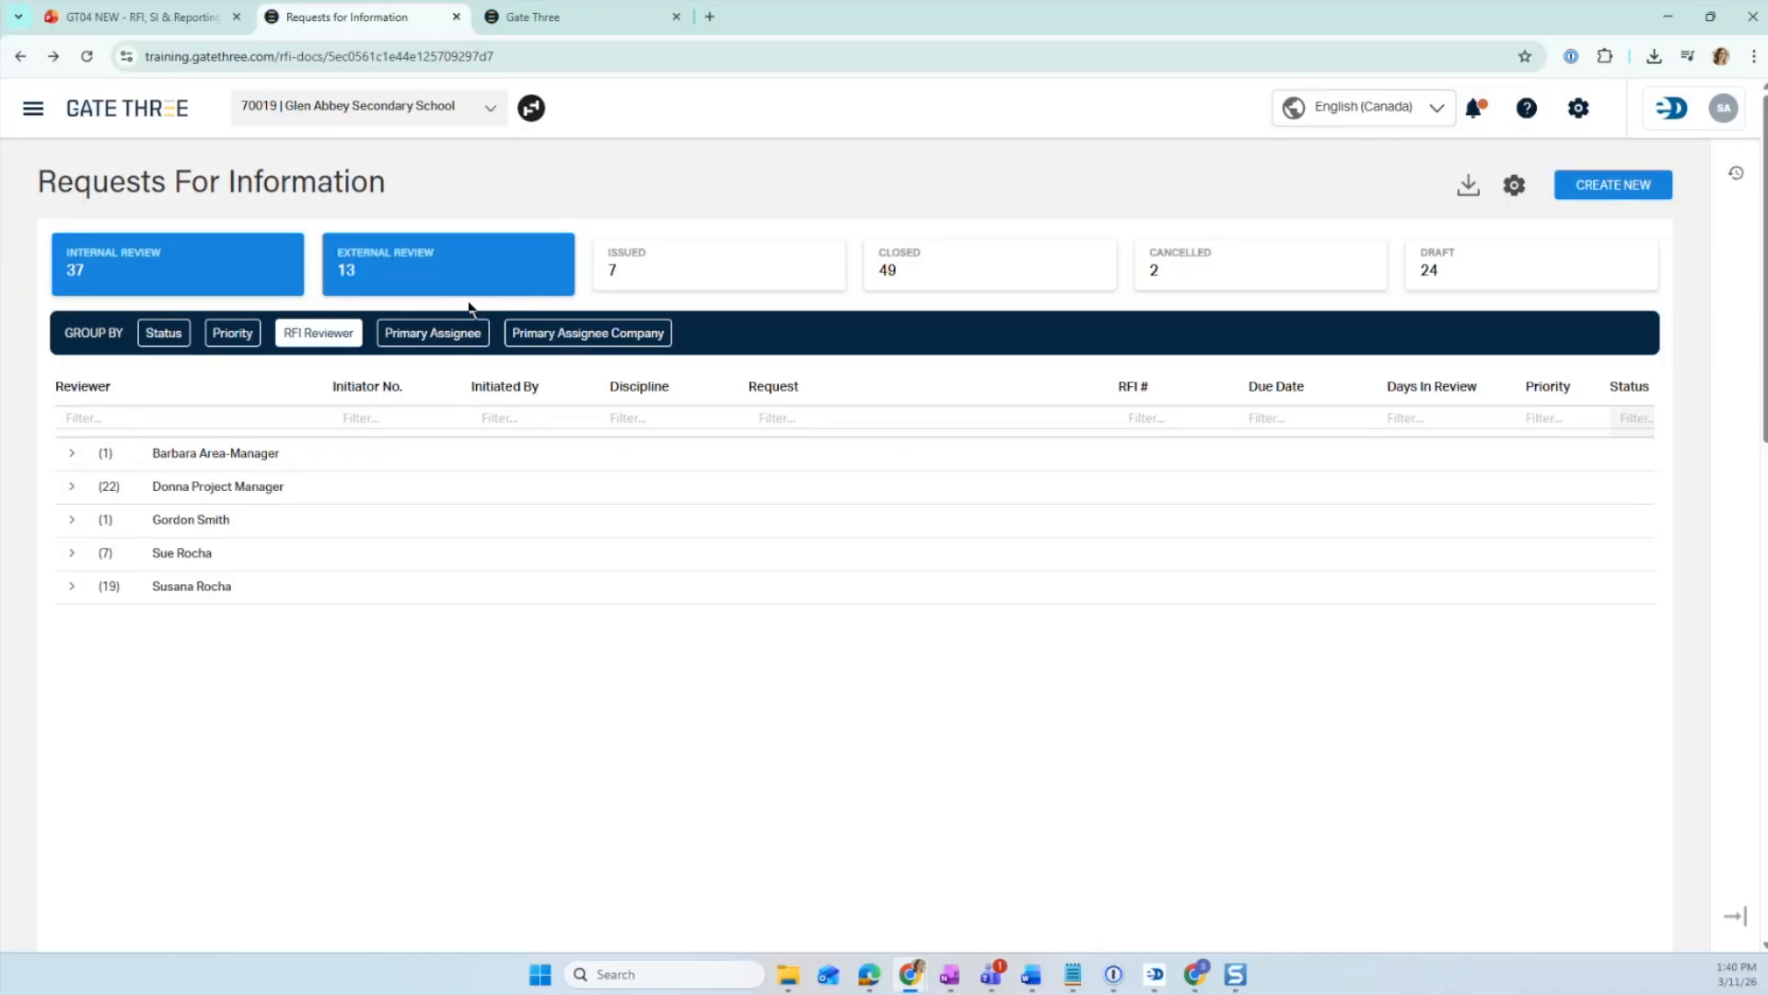
click(439, 258)
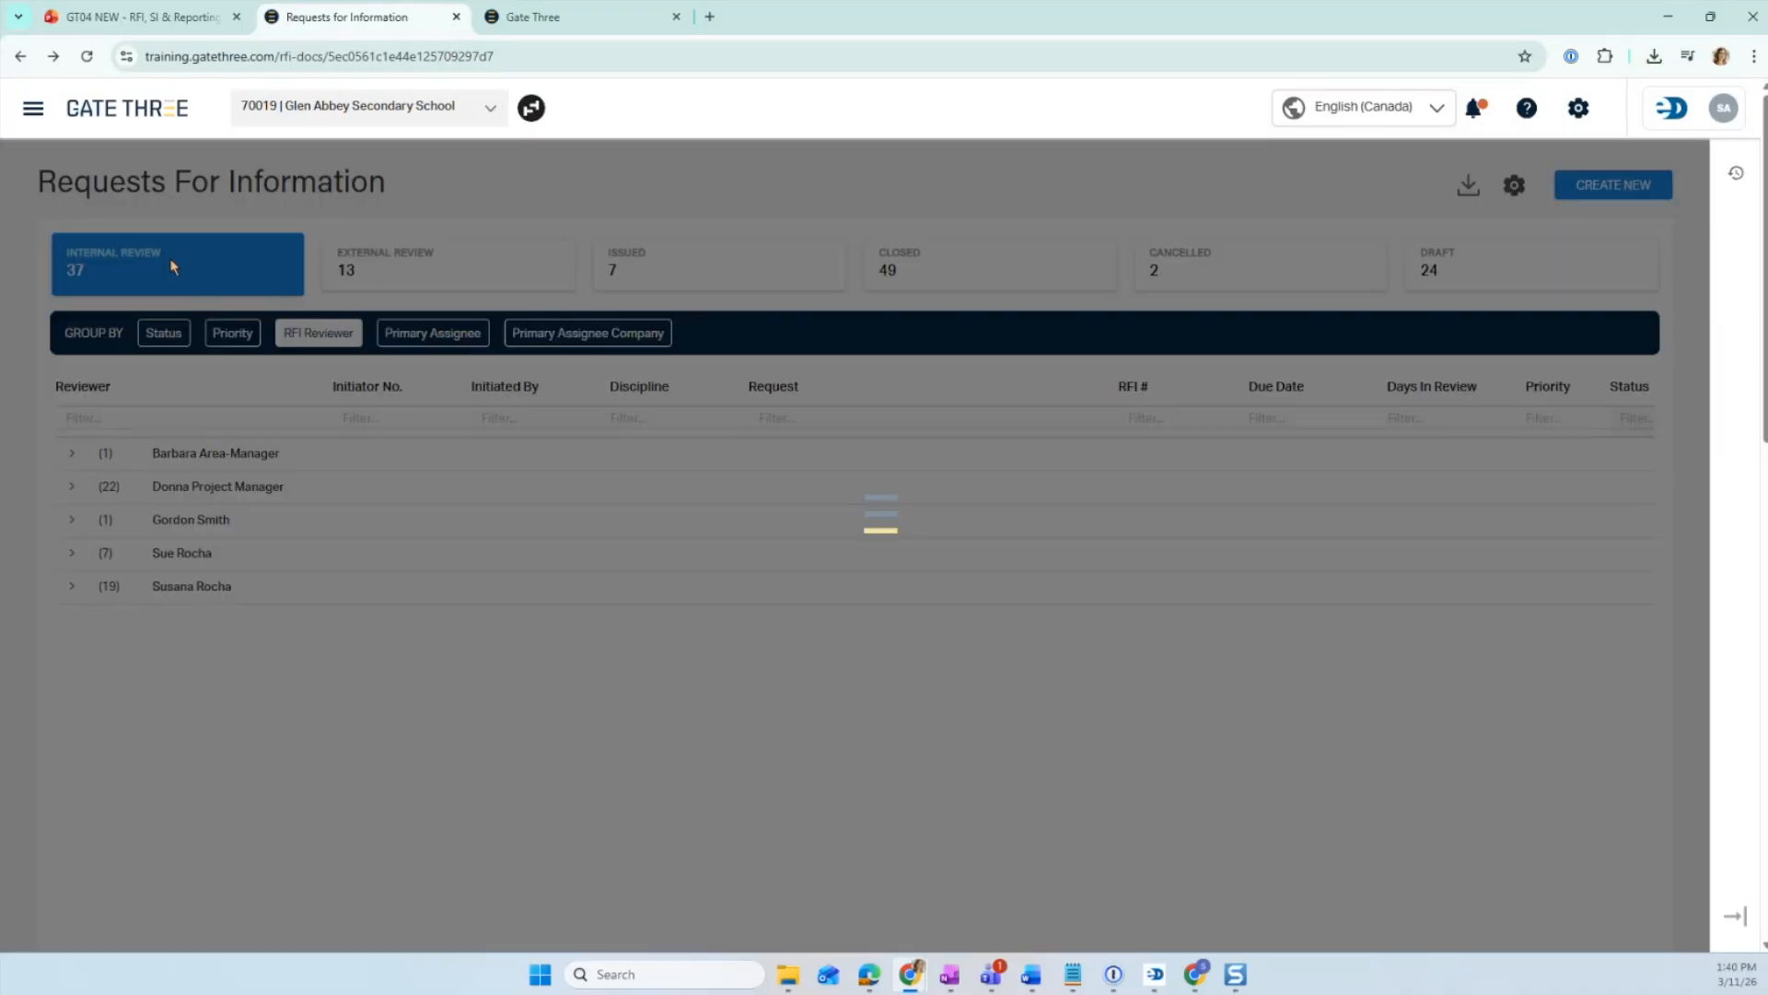
click(170, 258)
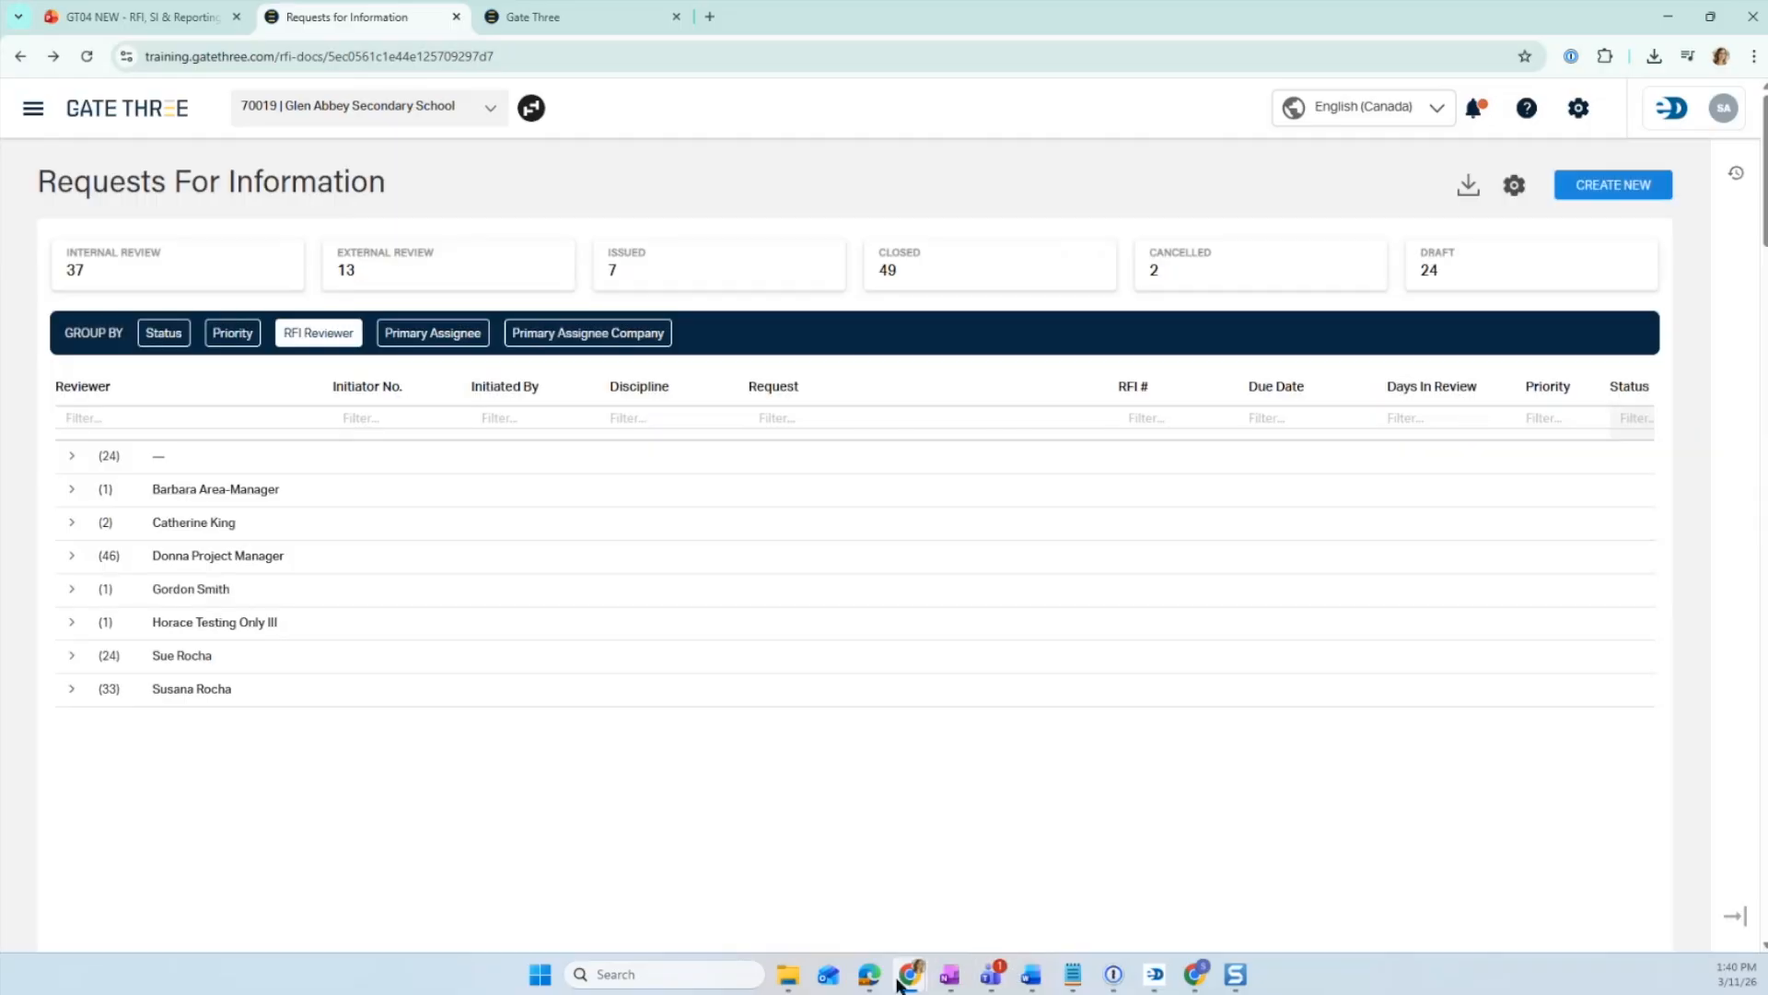
- Switch to the other browser window, open the RFI log under Document Control, and maximize the window
click(870, 973)
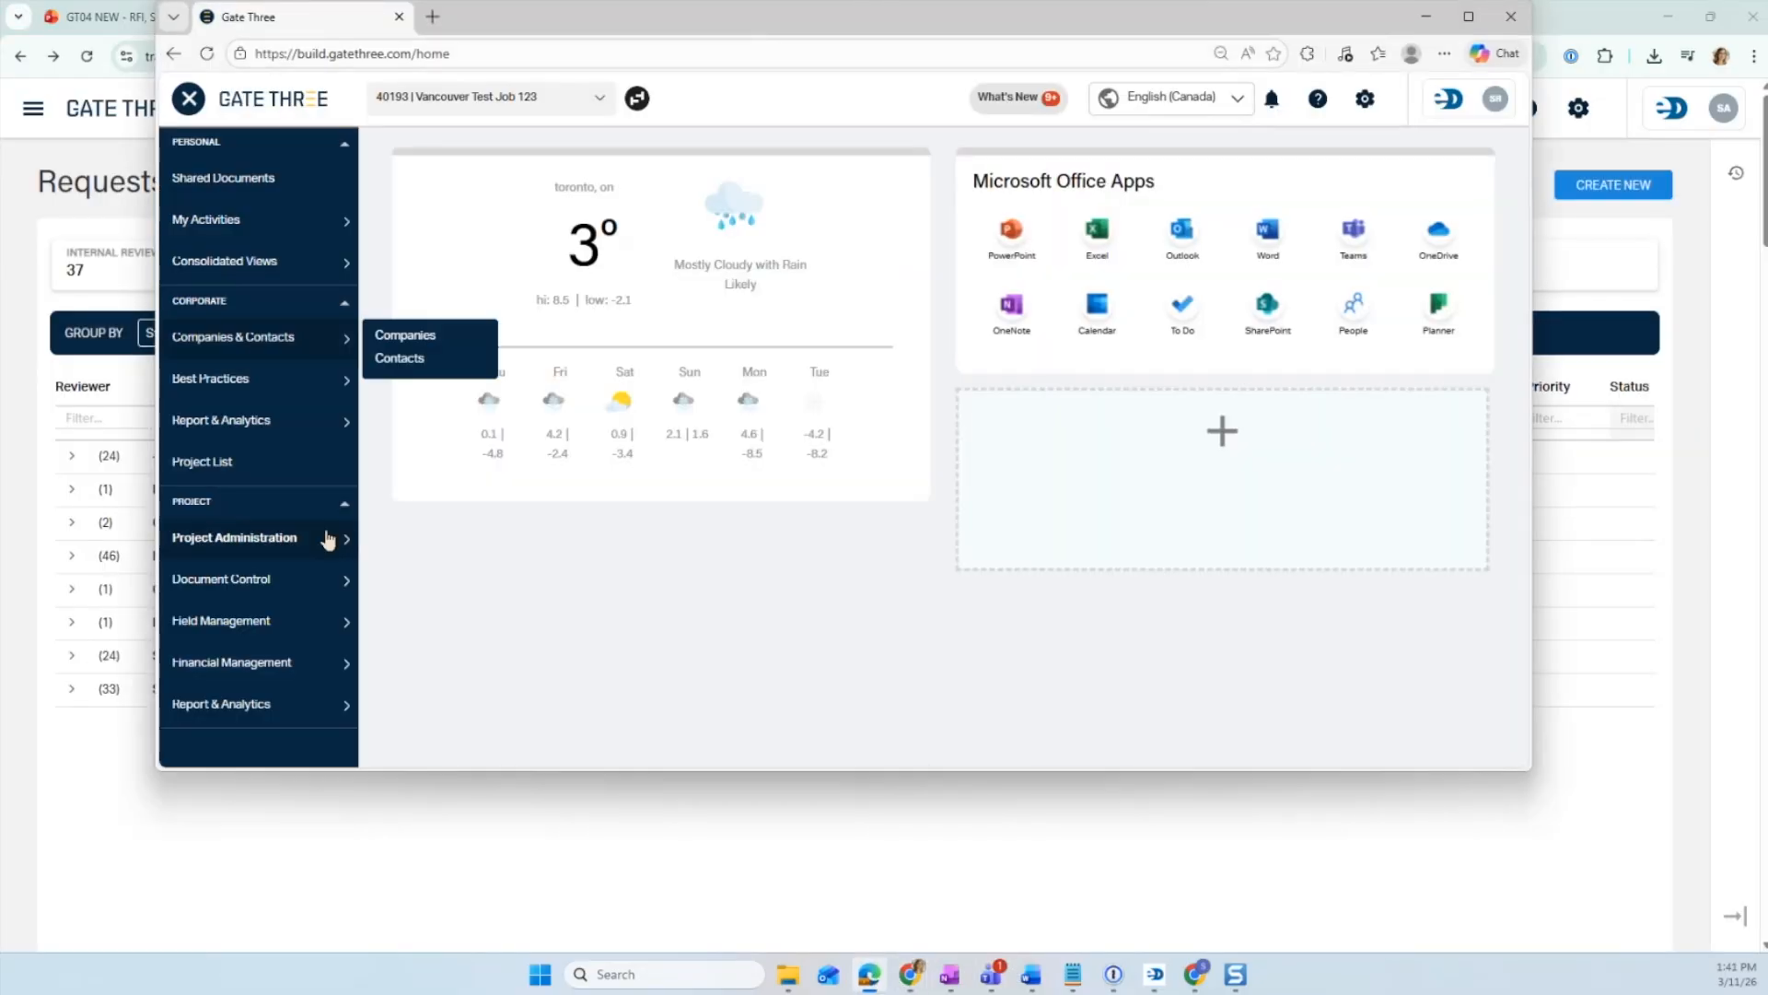
mouse_move(334, 546)
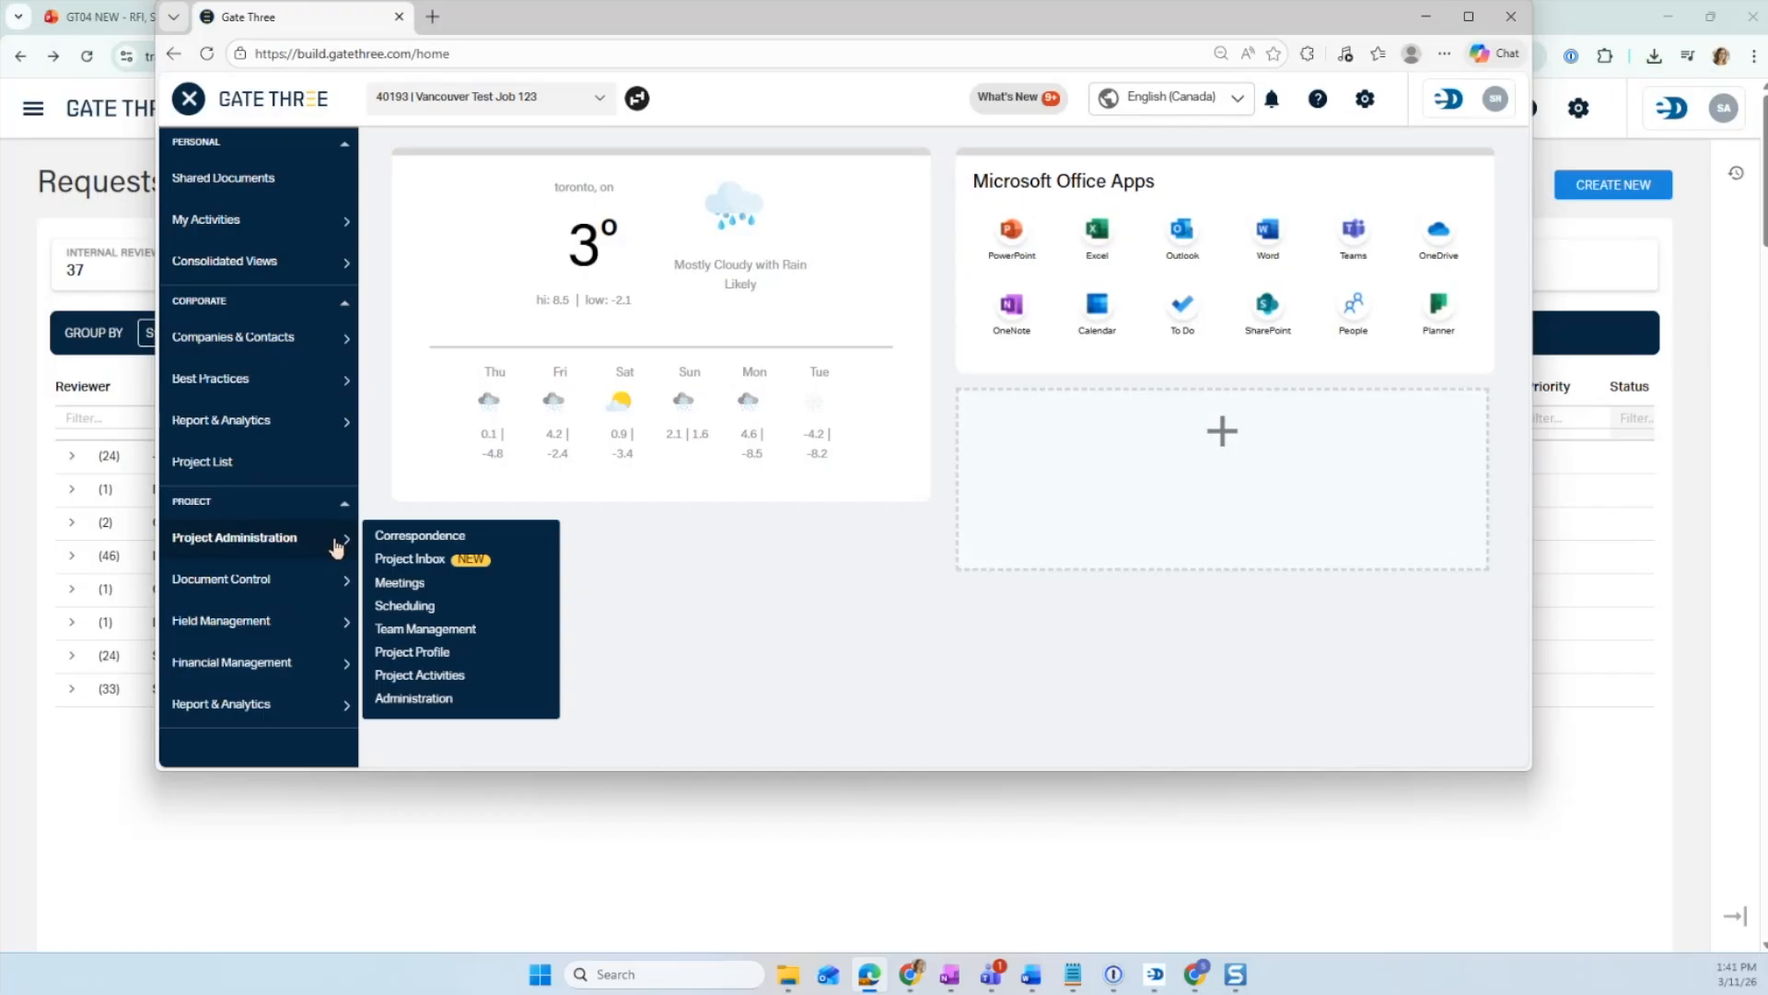
click(383, 599)
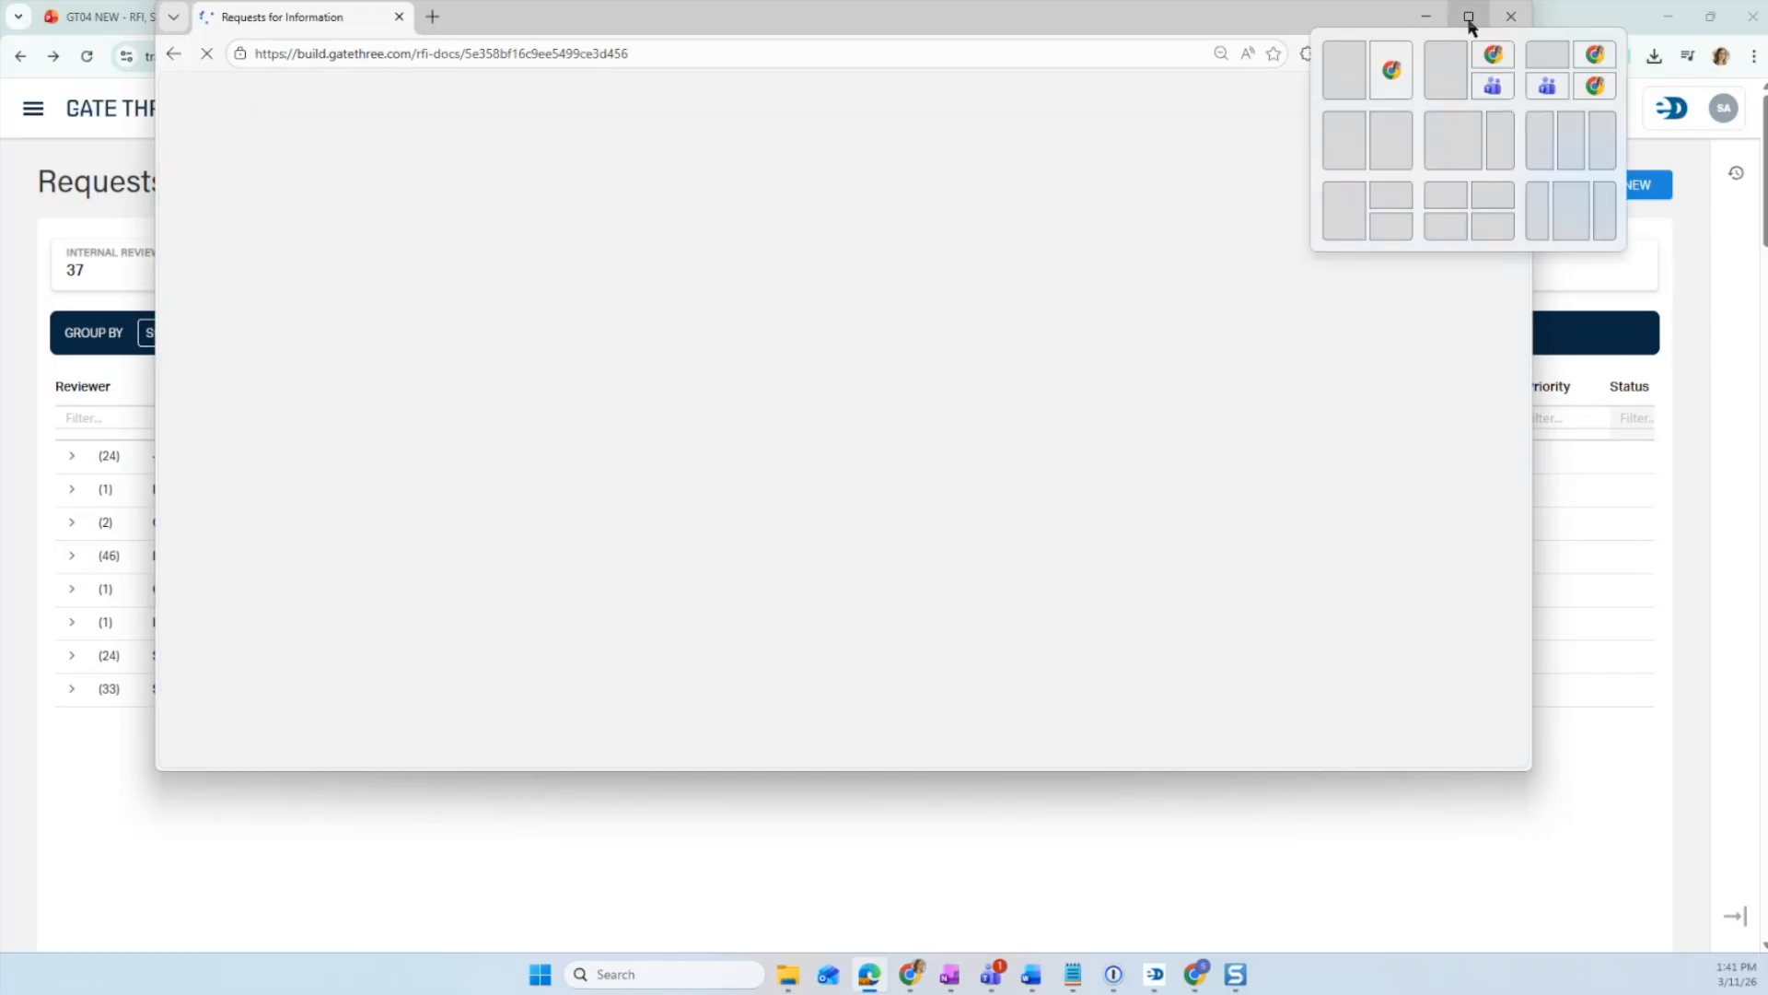
click(1468, 19)
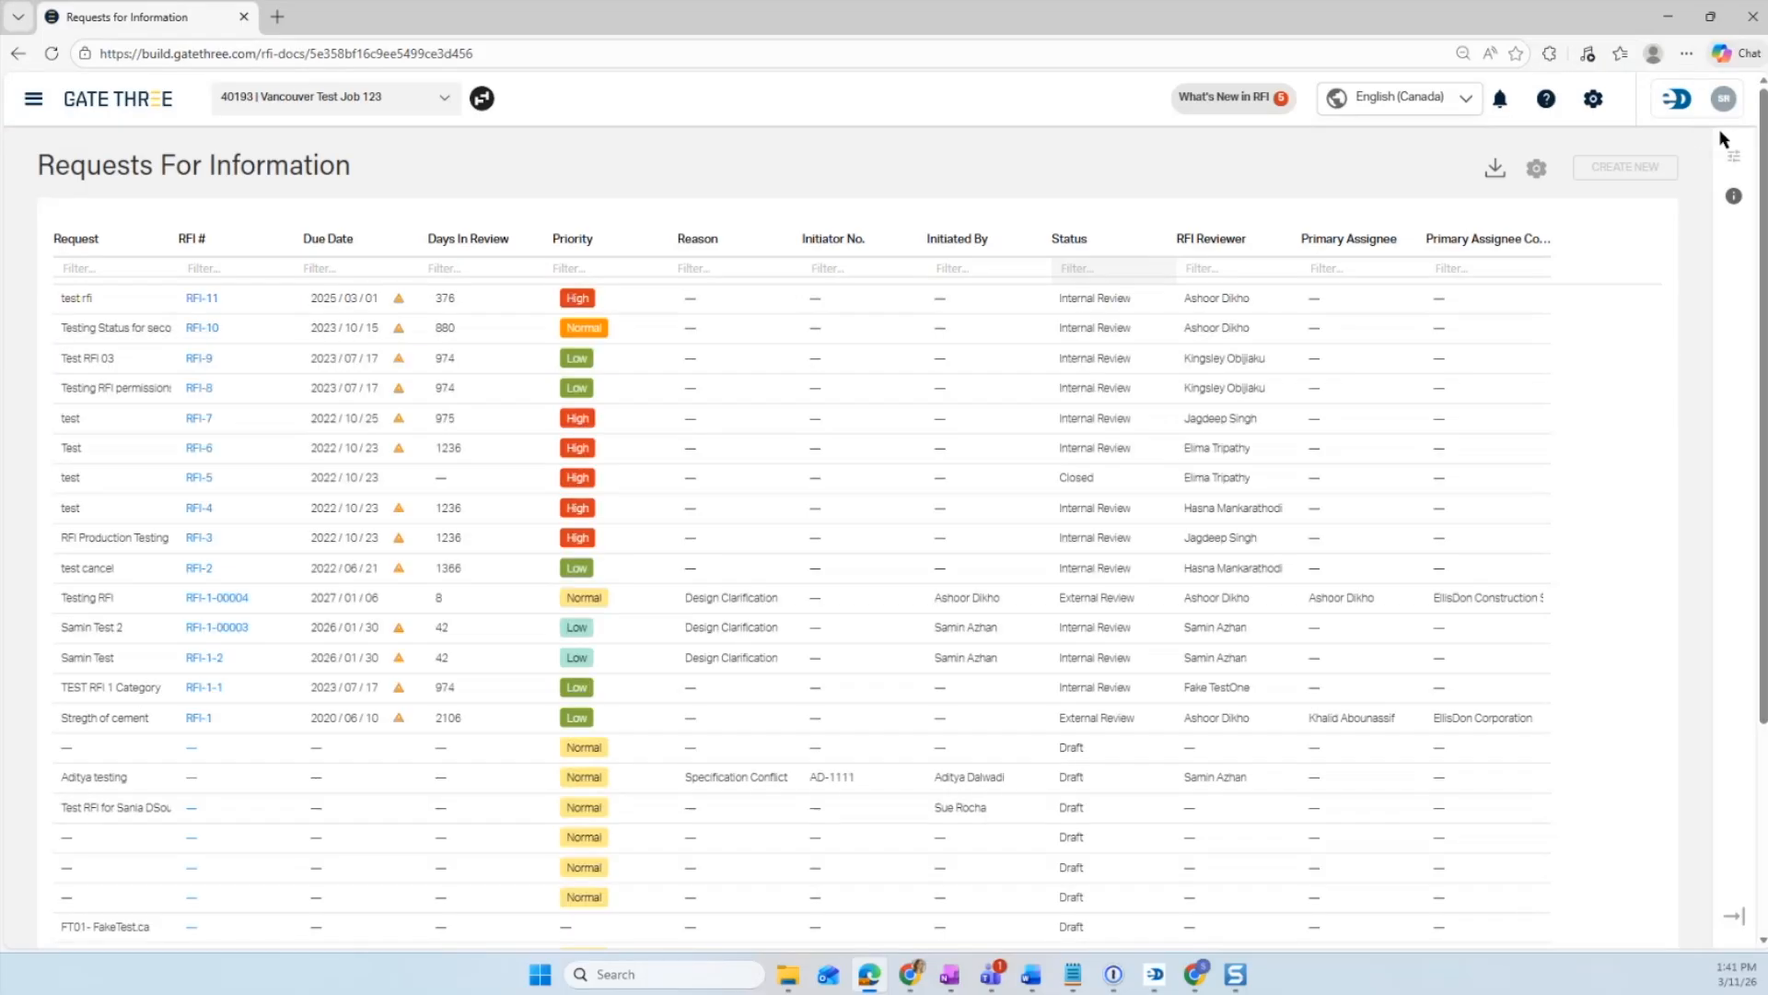
- Open Table Preferences for the RFI log and restore the browser window to a smaller size
click(1731, 155)
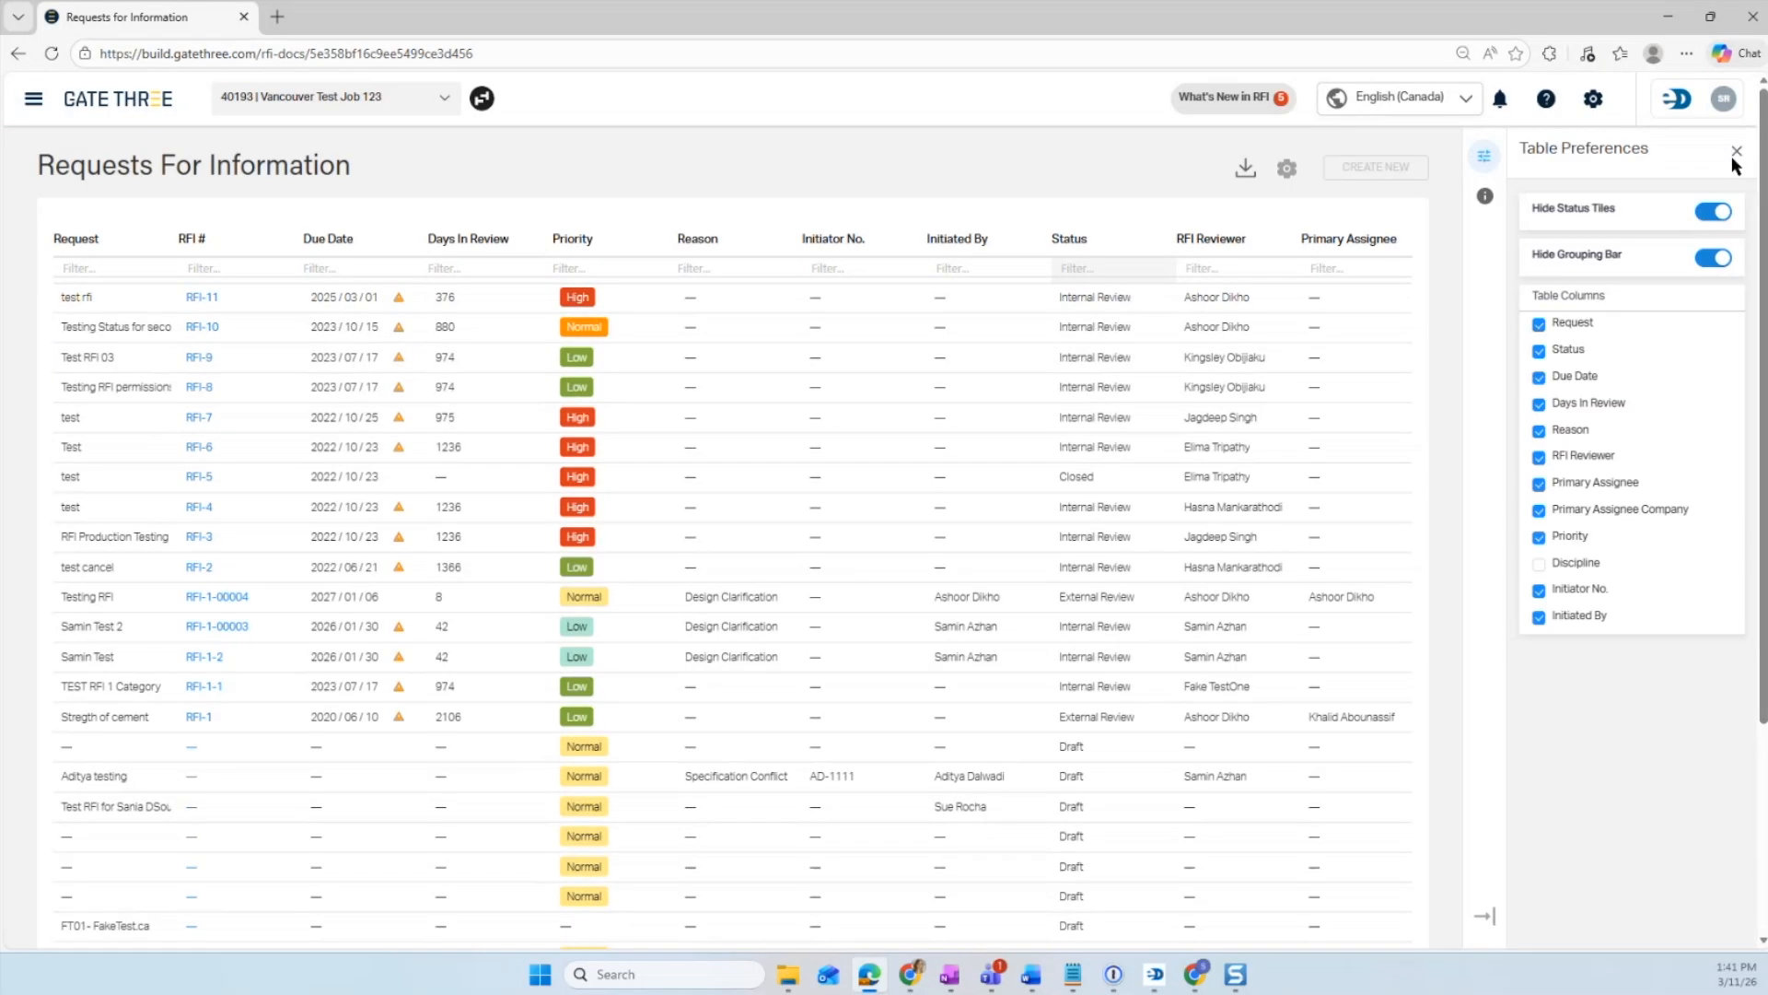
drag(1583, 8, 1442, 363)
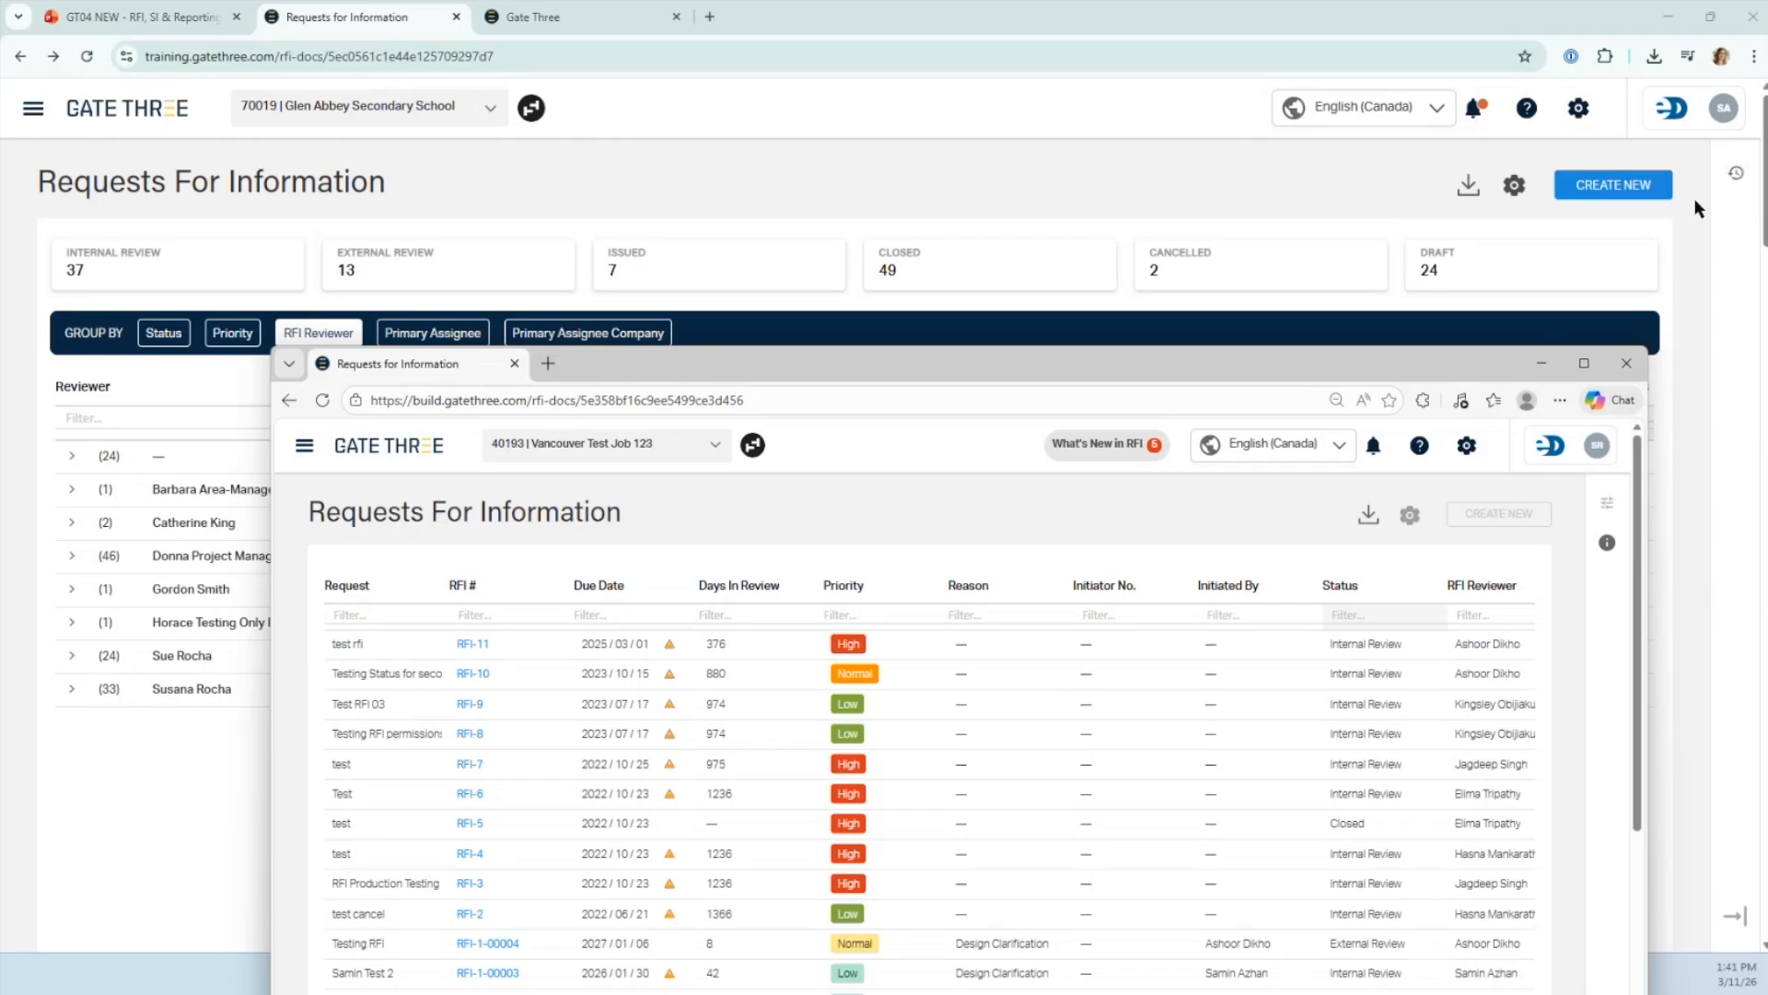
- Return to the training window and remove the RFI Reviewer grouping from the RFI list
click(1136, 335)
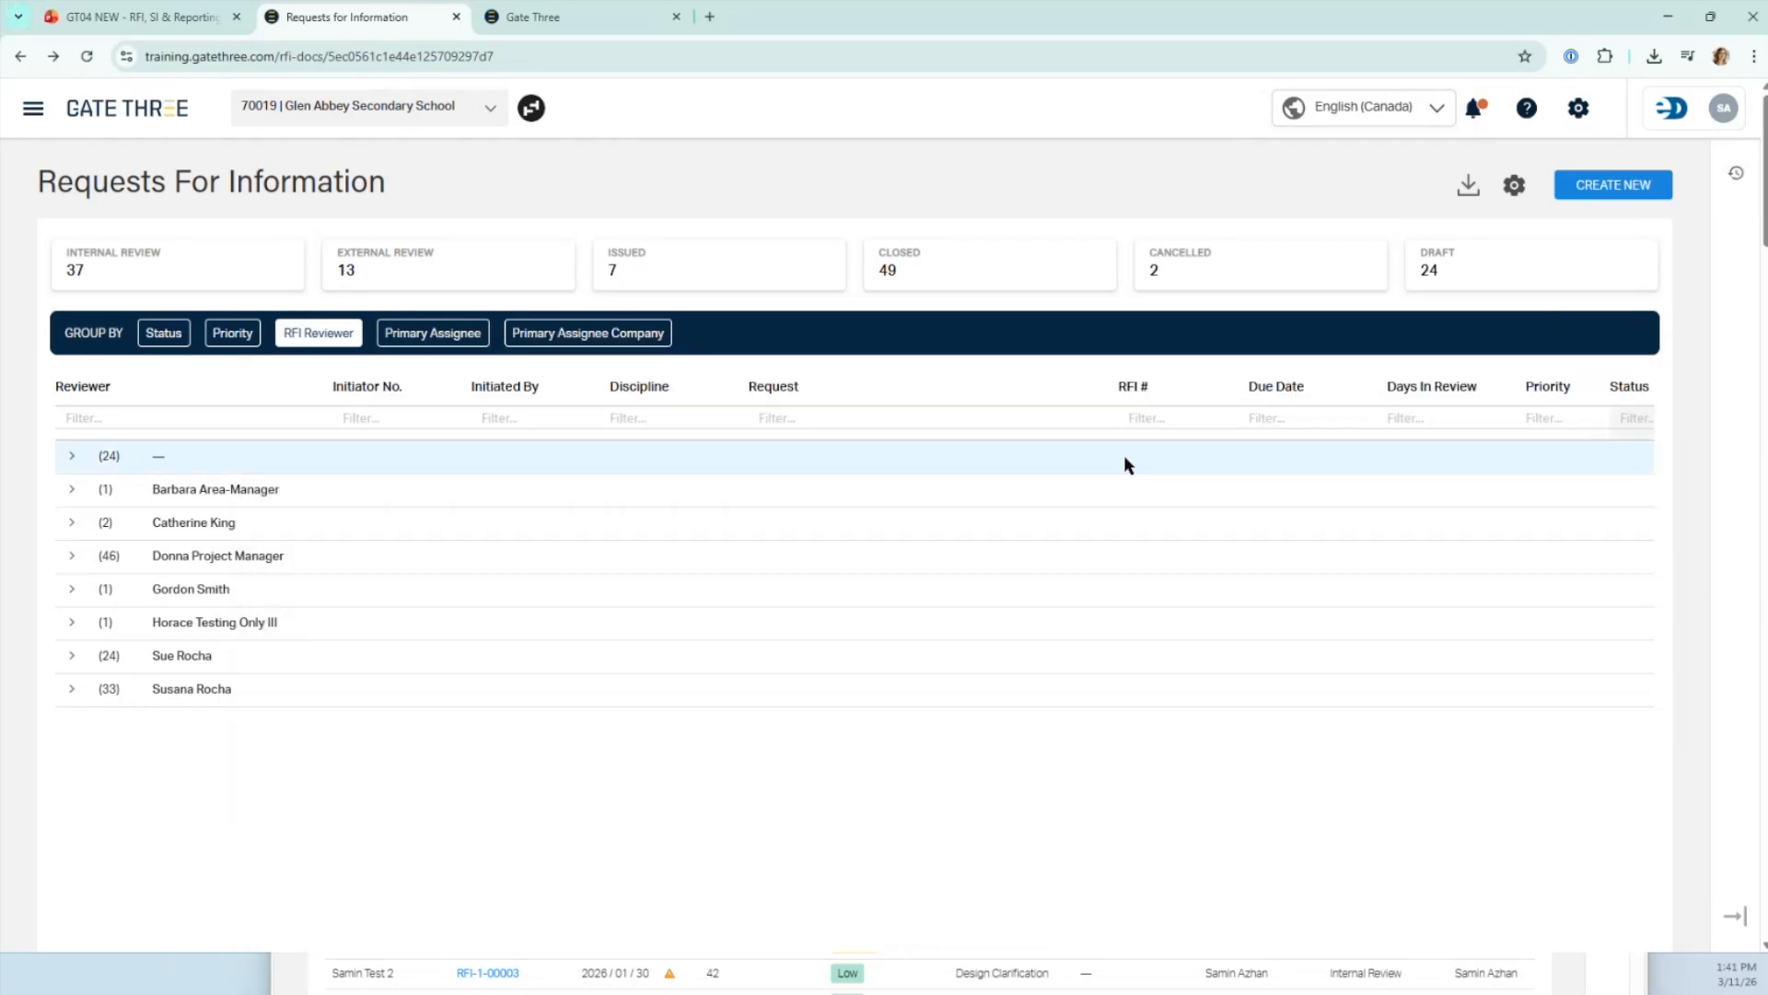
click(317, 333)
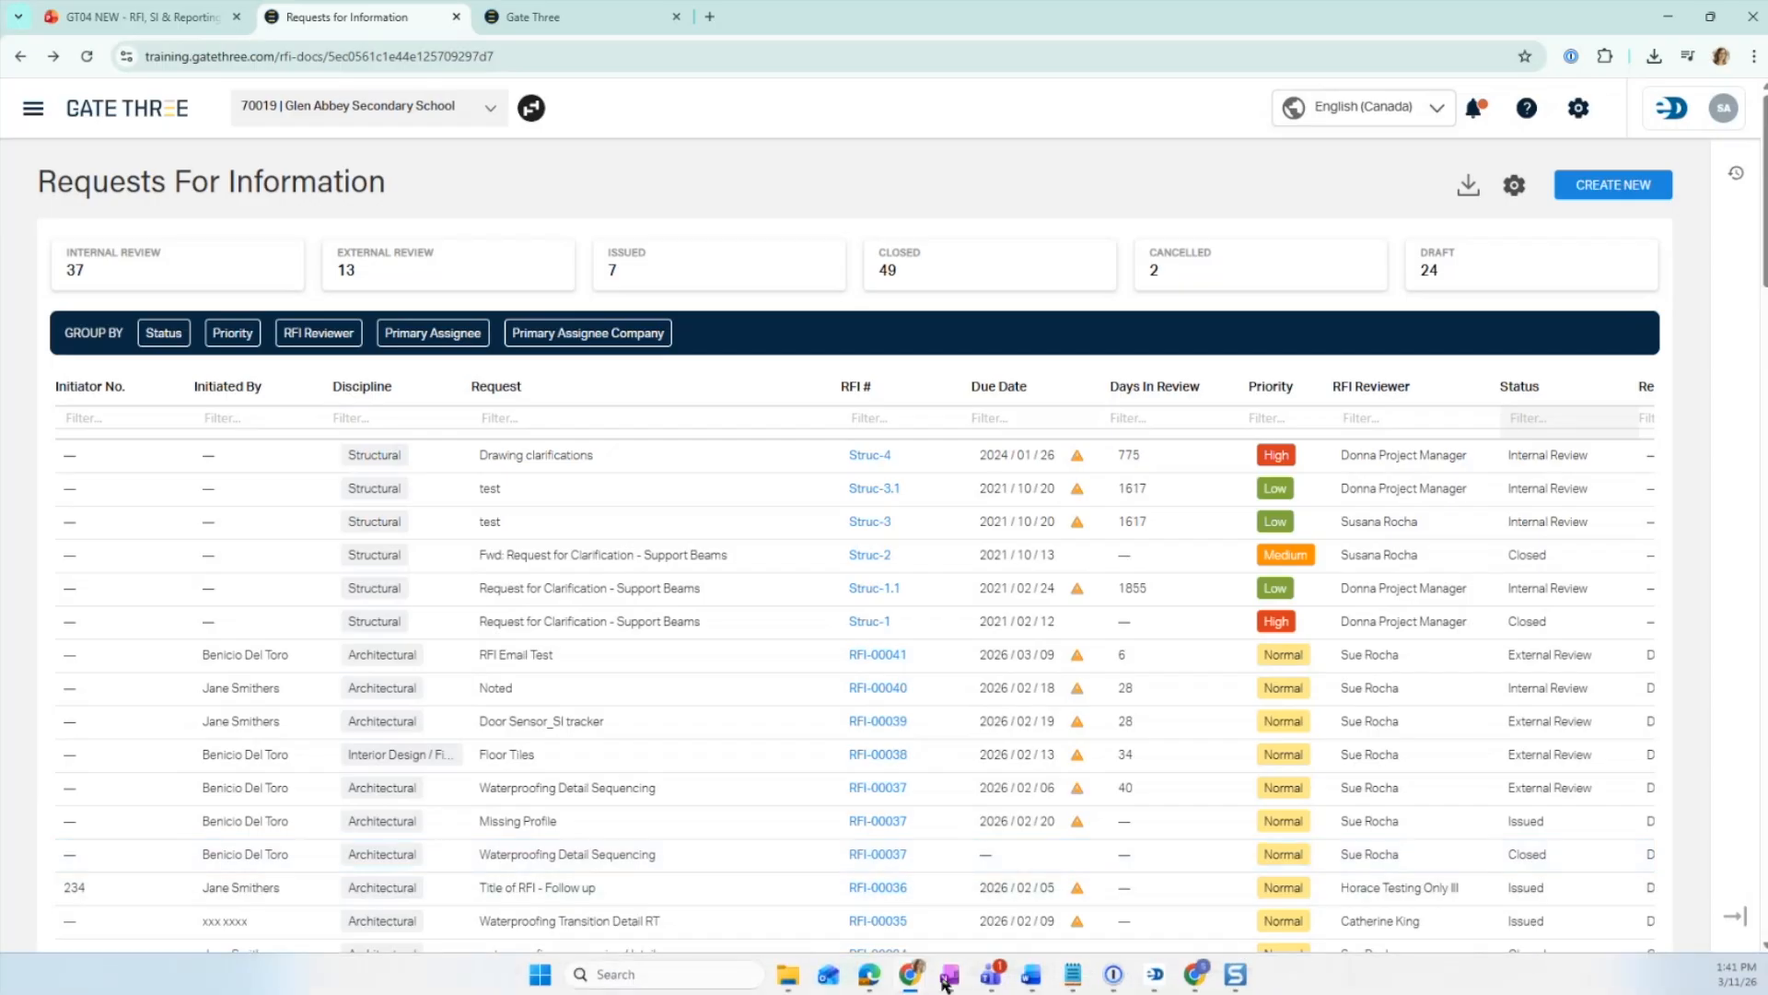
- Bring the build window forward and open its Table Preferences panel
click(871, 976)
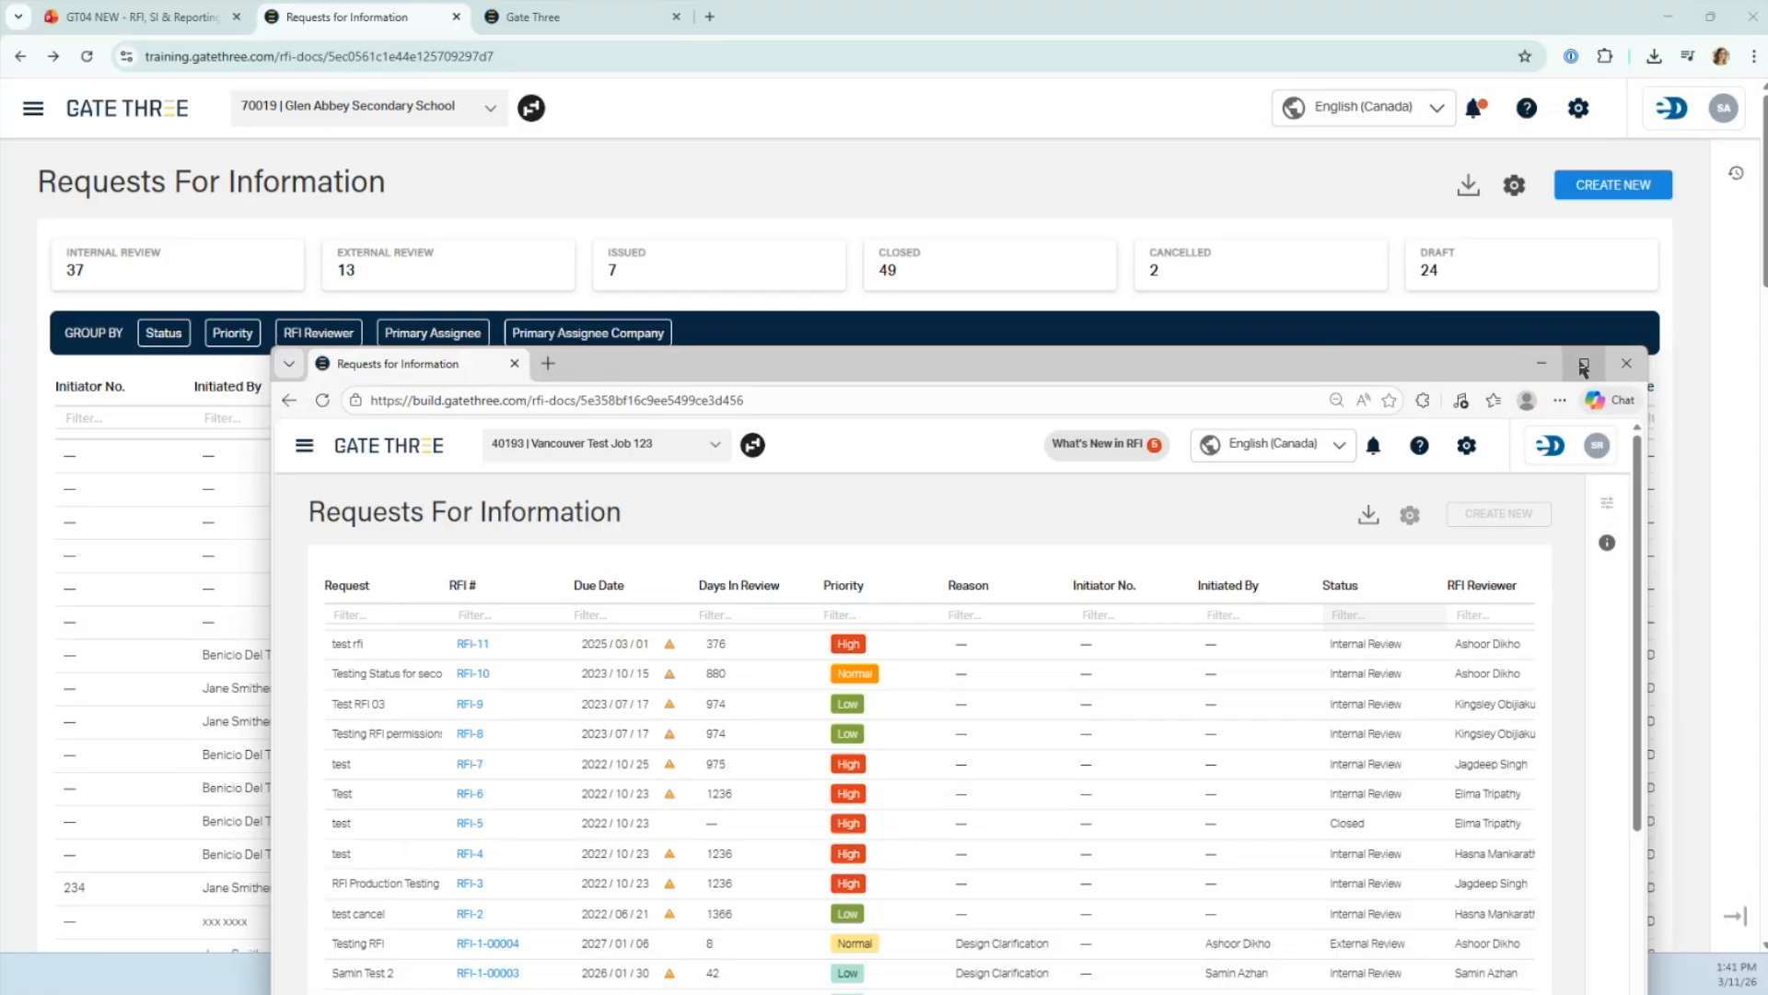
mouse_move(1583, 369)
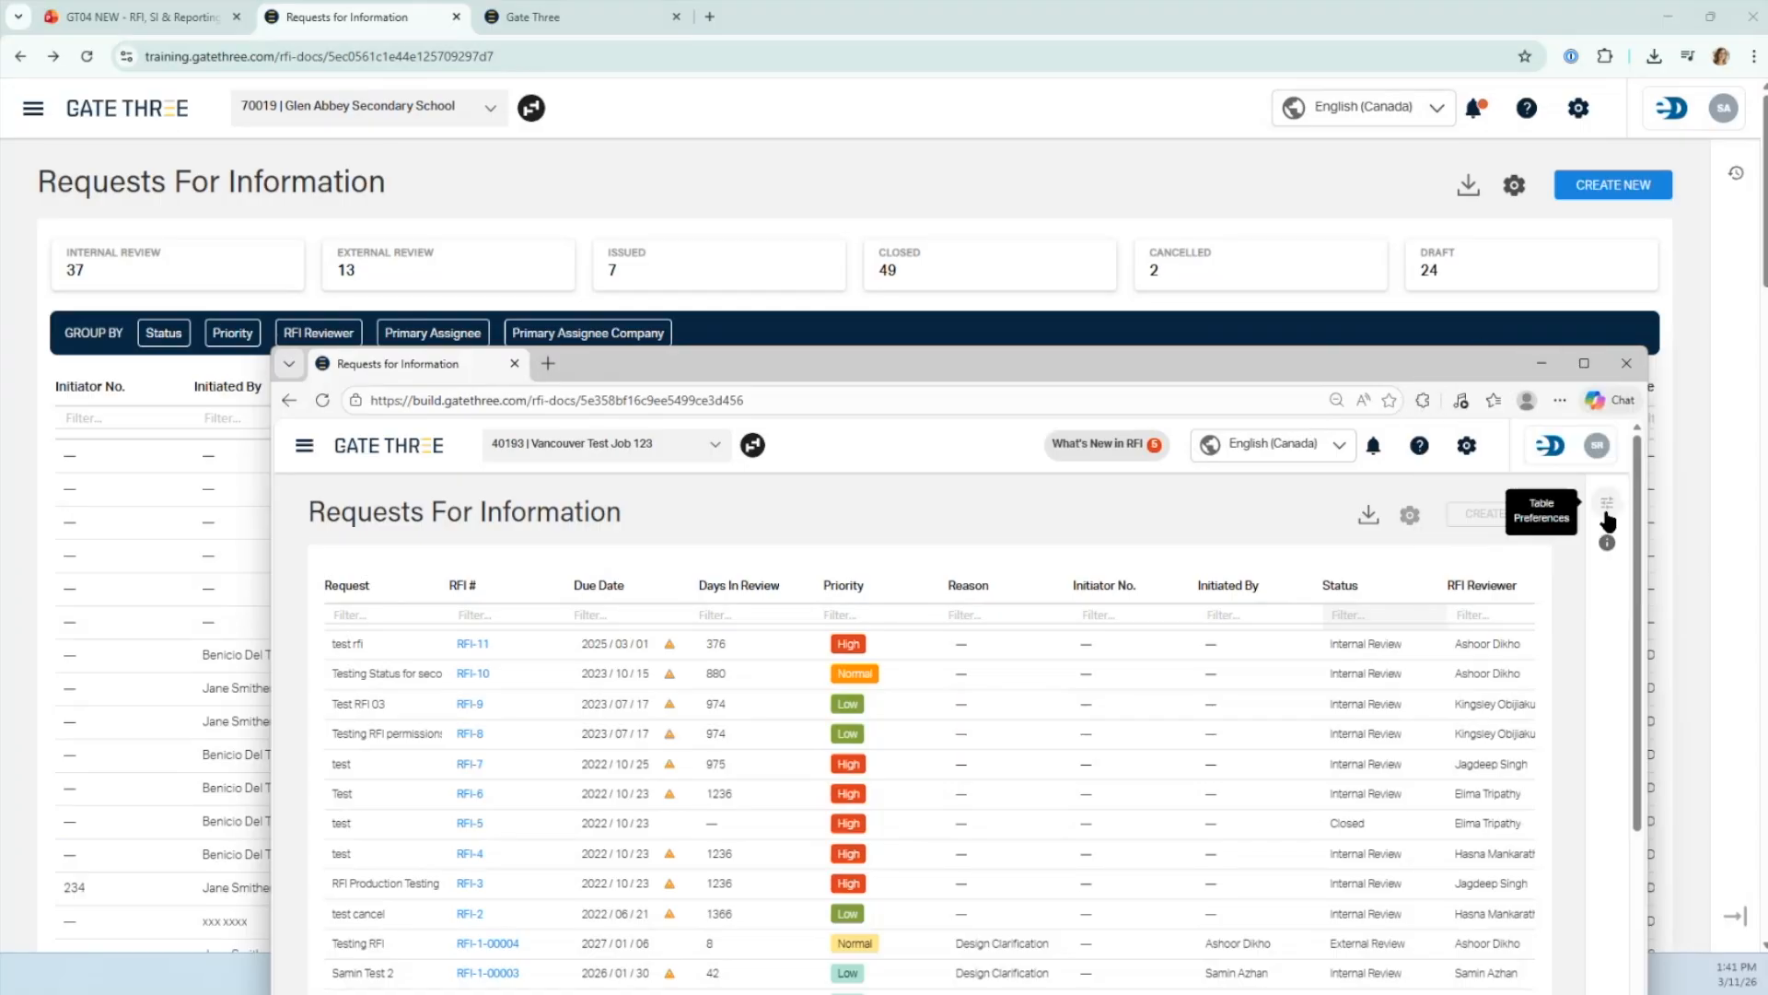
click(1605, 508)
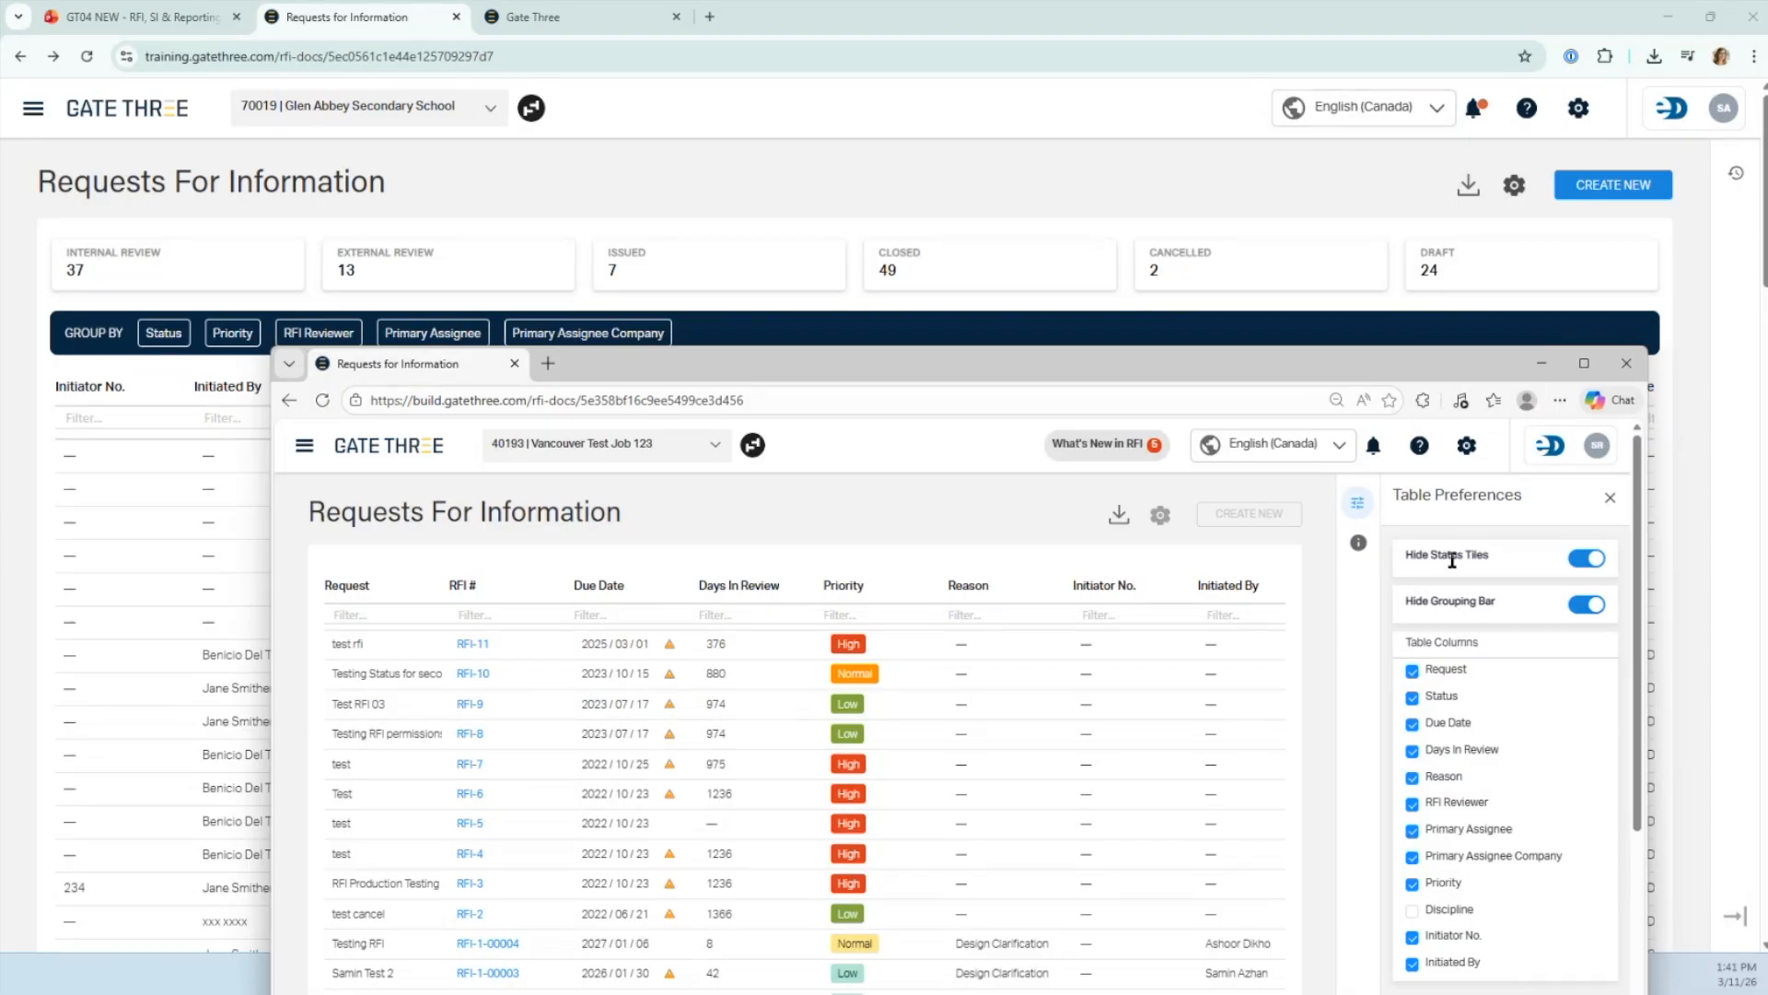
drag(1181, 373, 1158, 421)
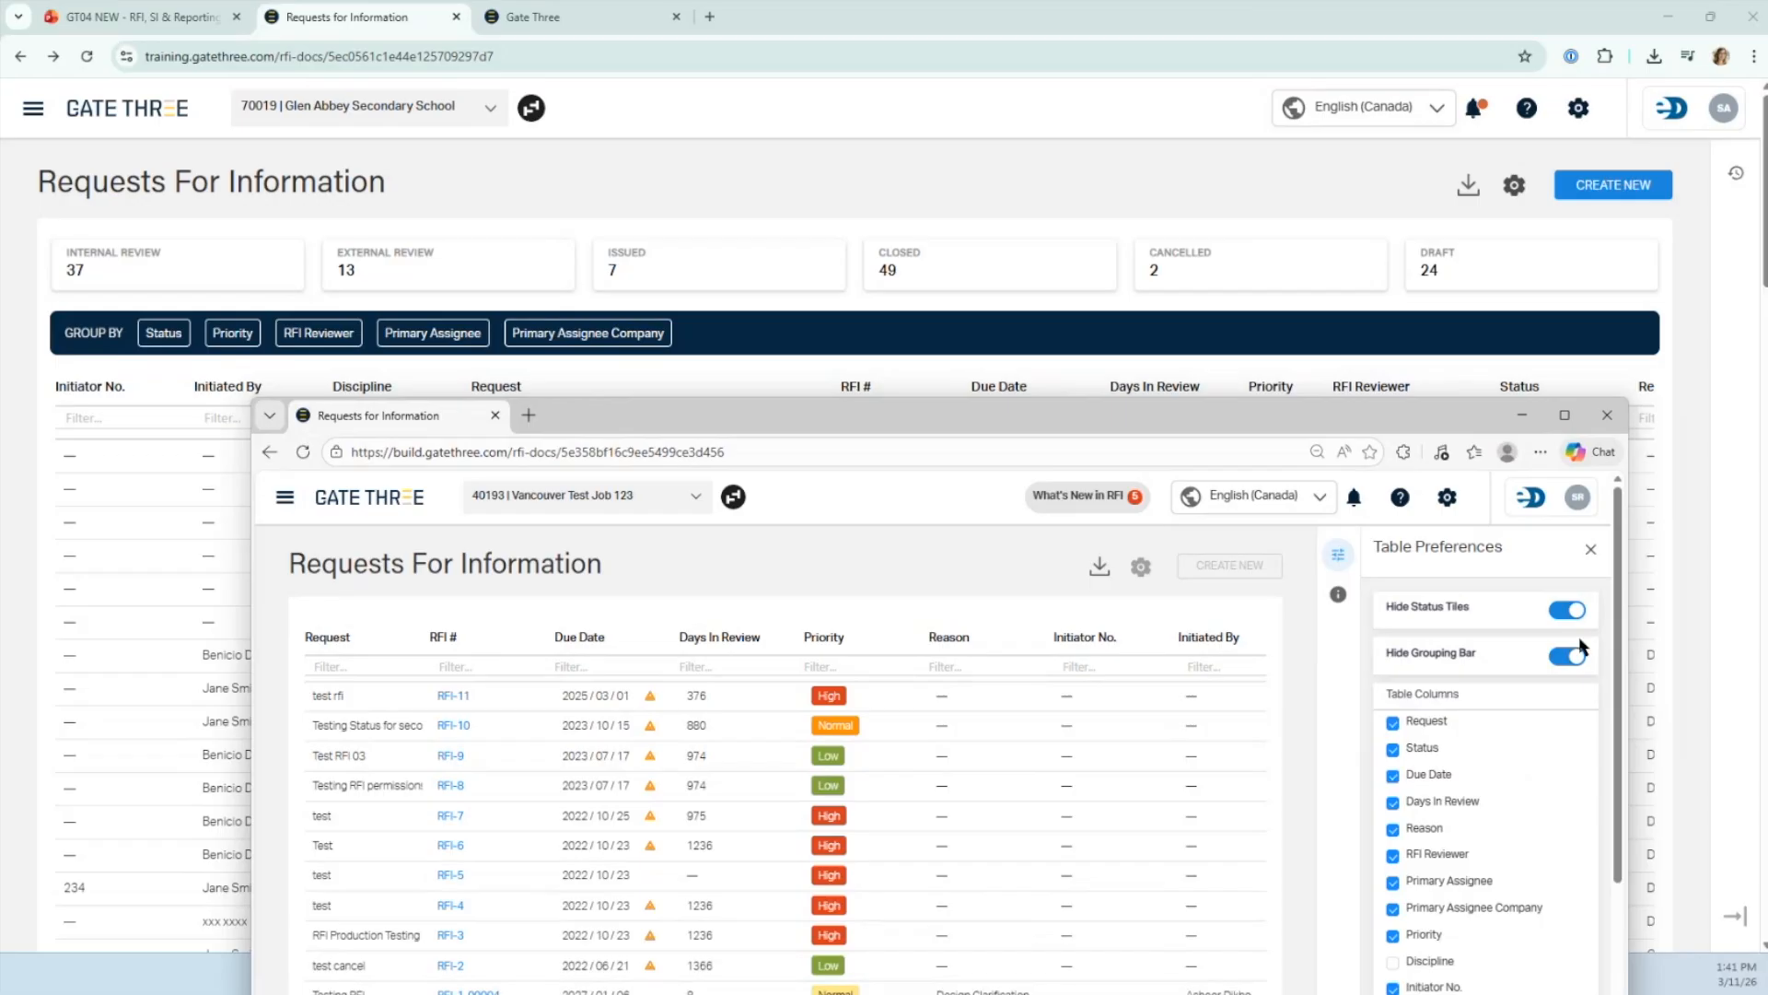
- Turn off Hide Status Tiles and Hide Grouping Bar, then maximize the browser window
click(1566, 610)
click(1565, 656)
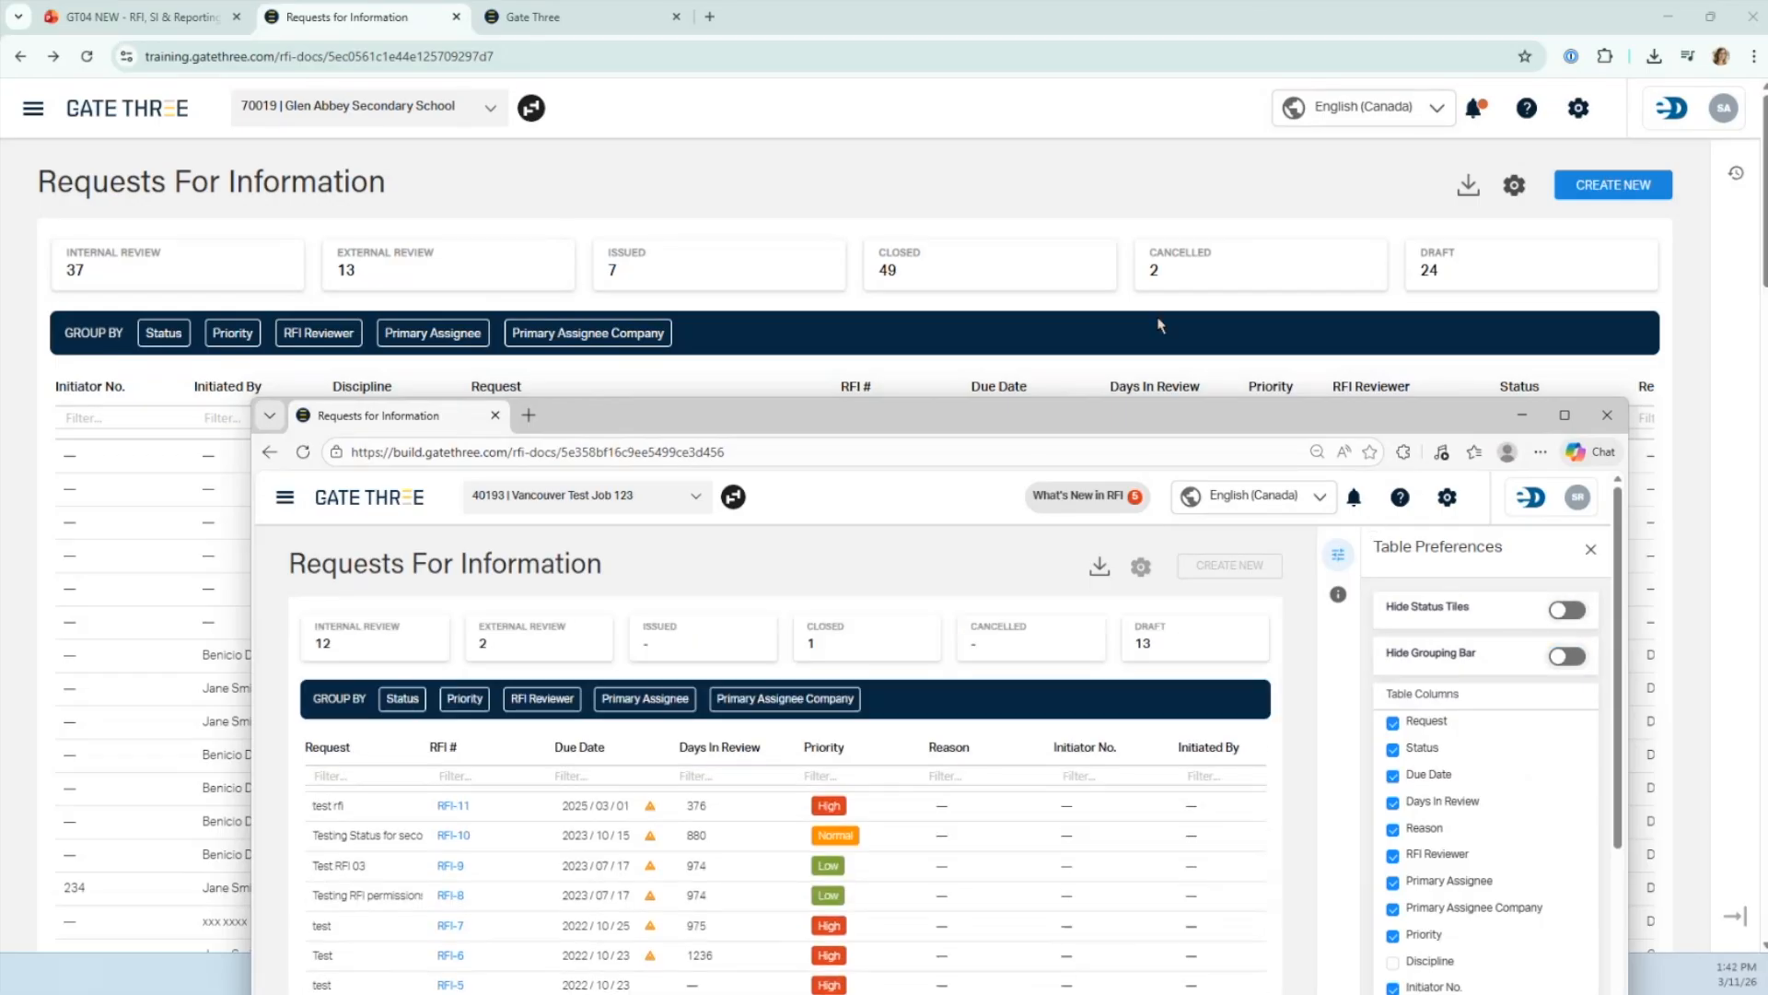
drag(1112, 424, 1130, 32)
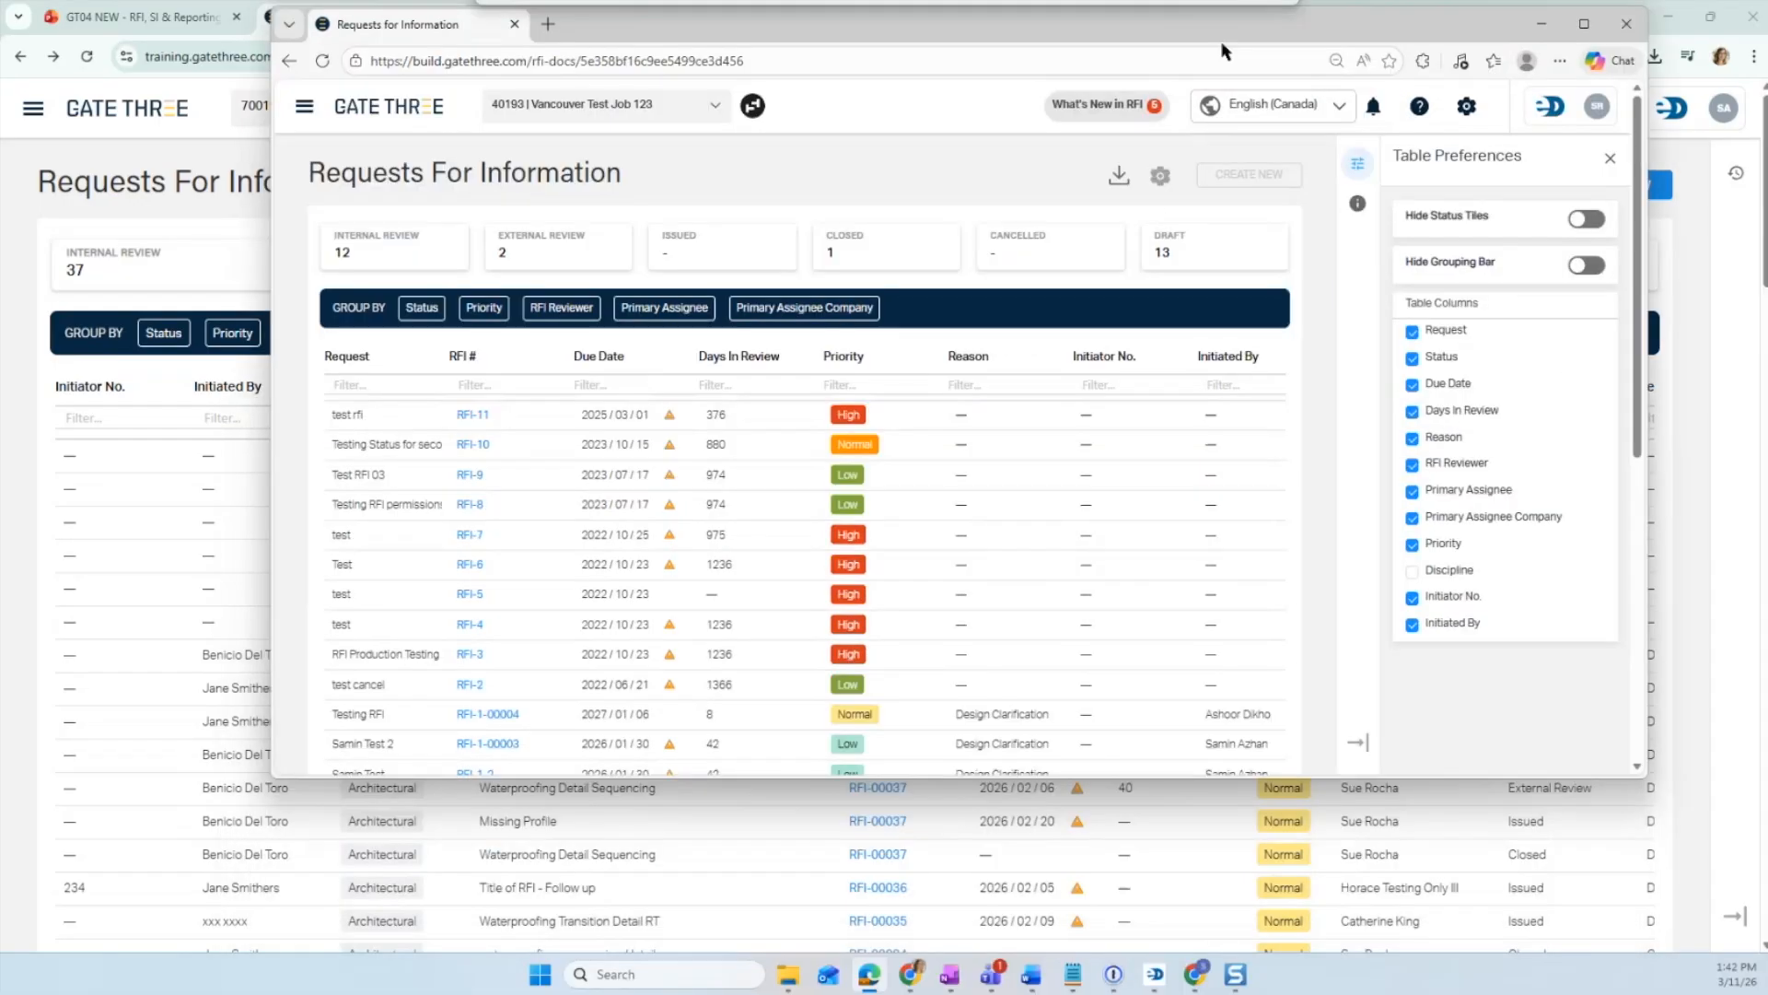
click(1583, 25)
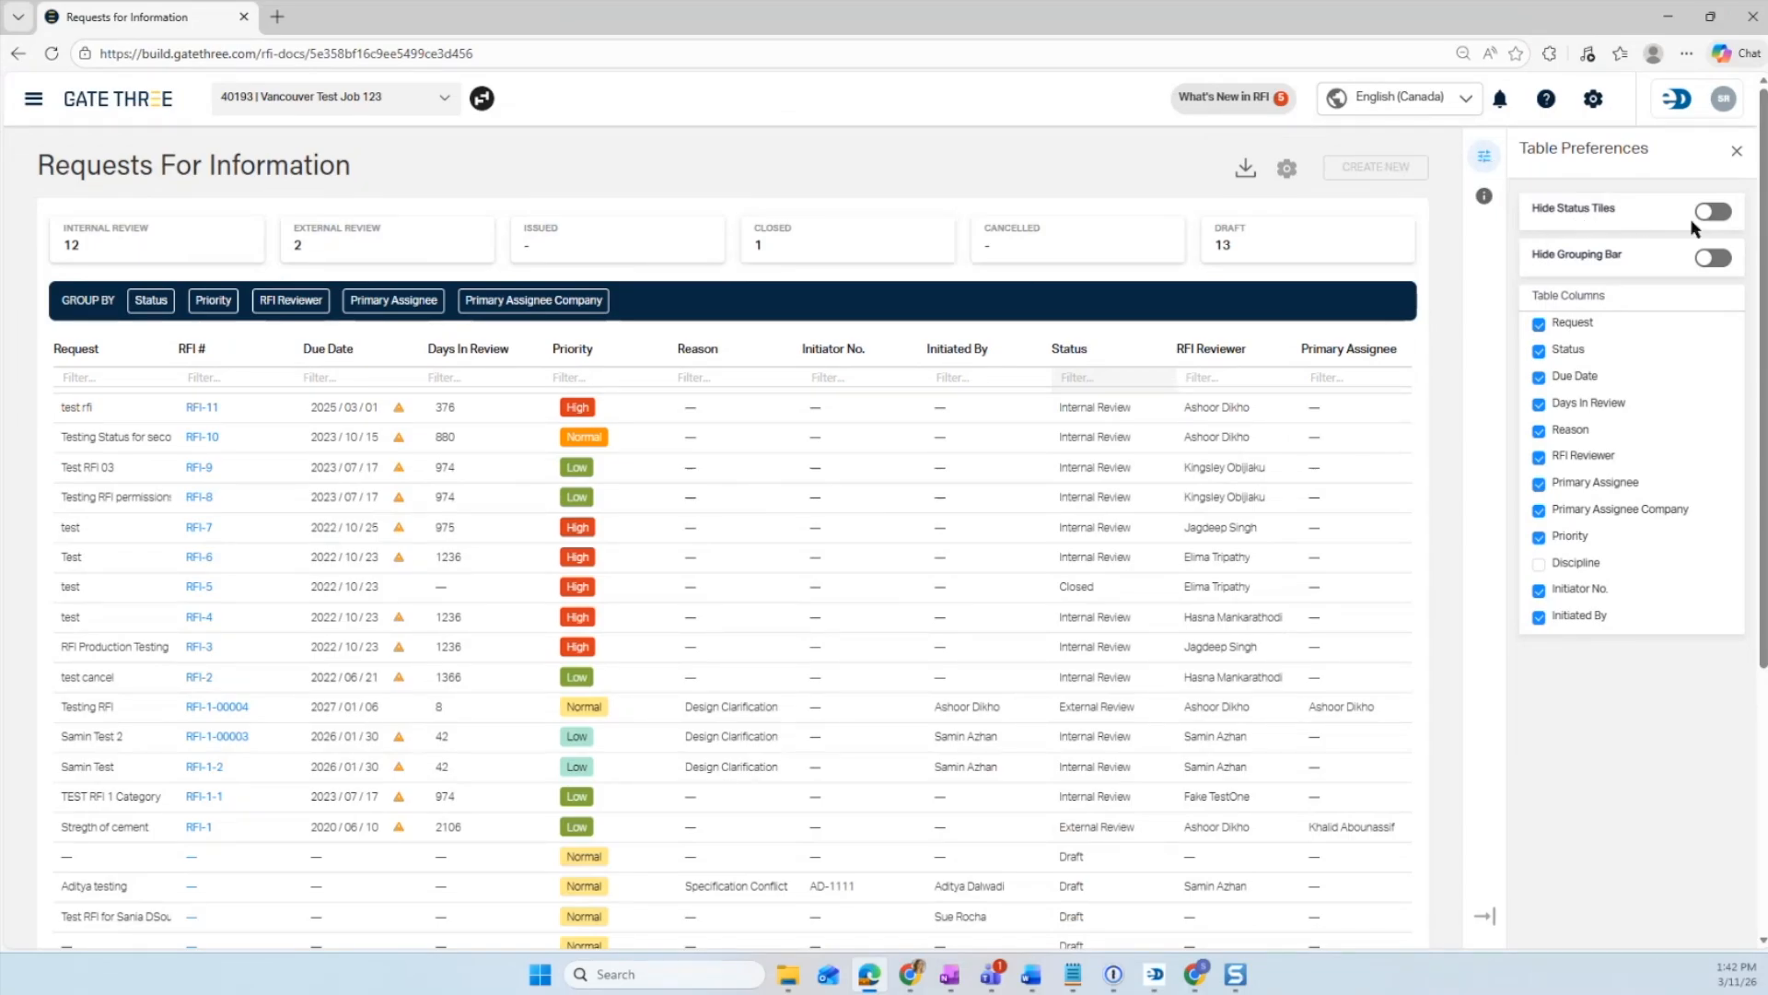
- Switch Hide Status Tiles and Hide Grouping Bar on and back off
click(1715, 214)
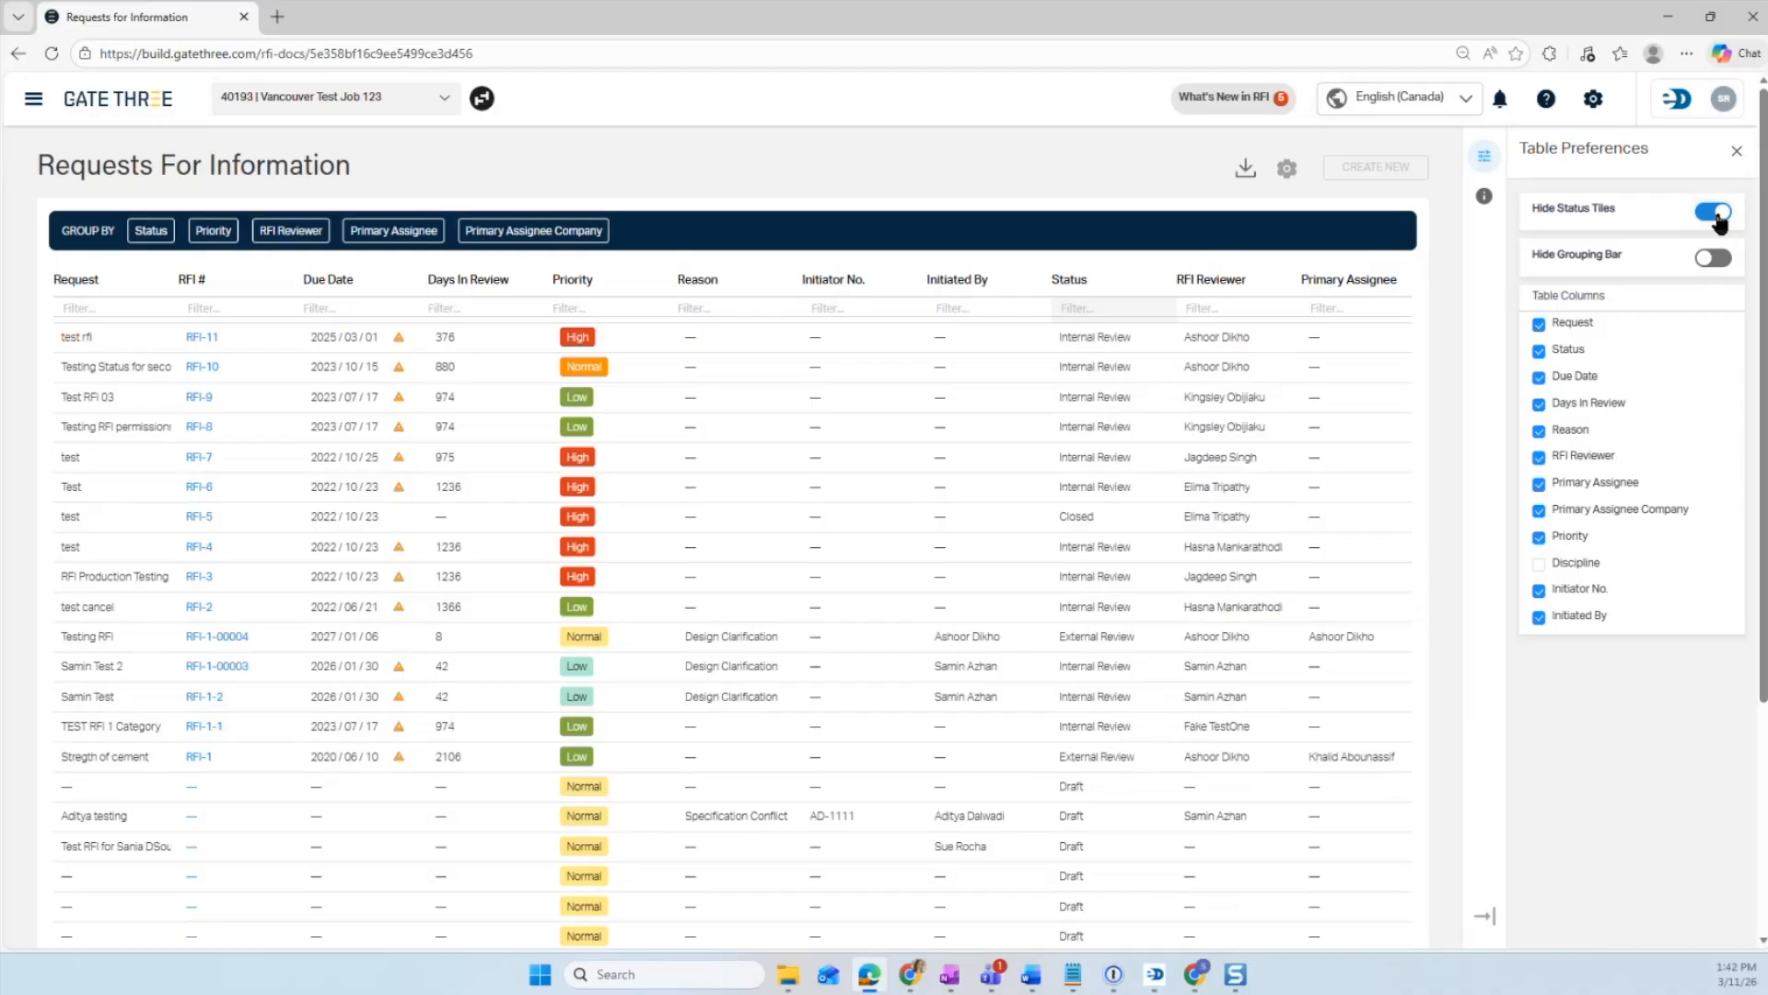
click(1709, 217)
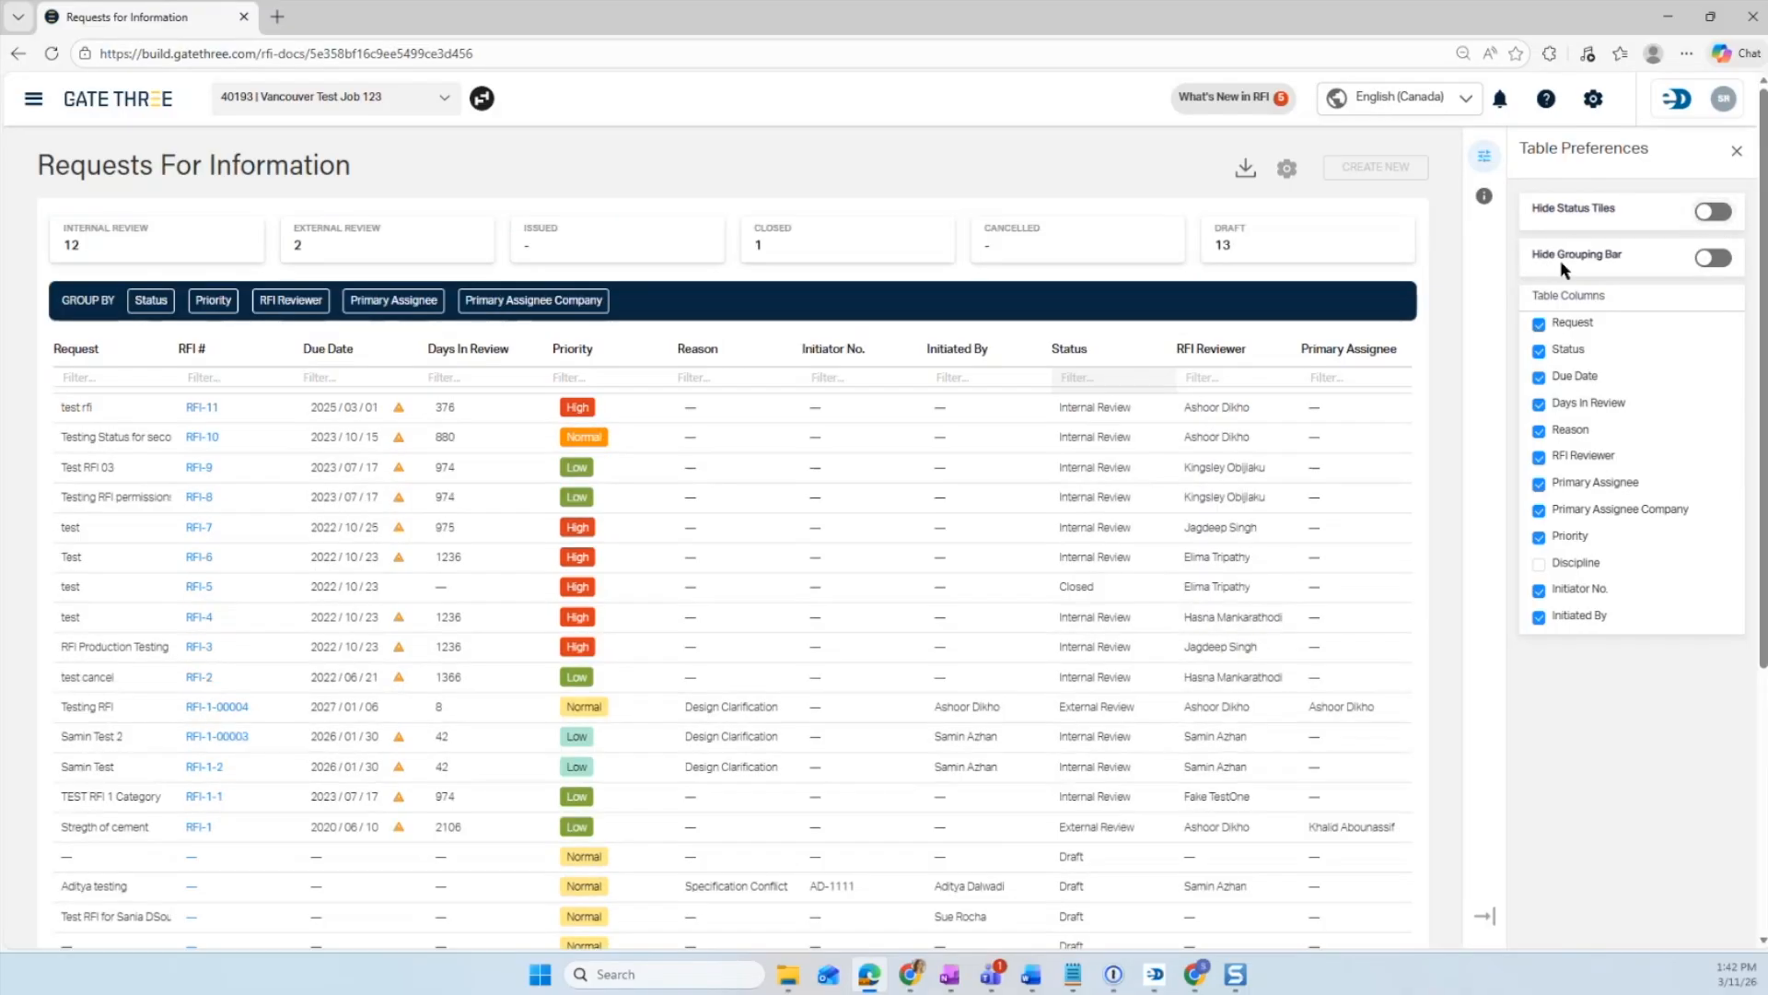
click(1713, 258)
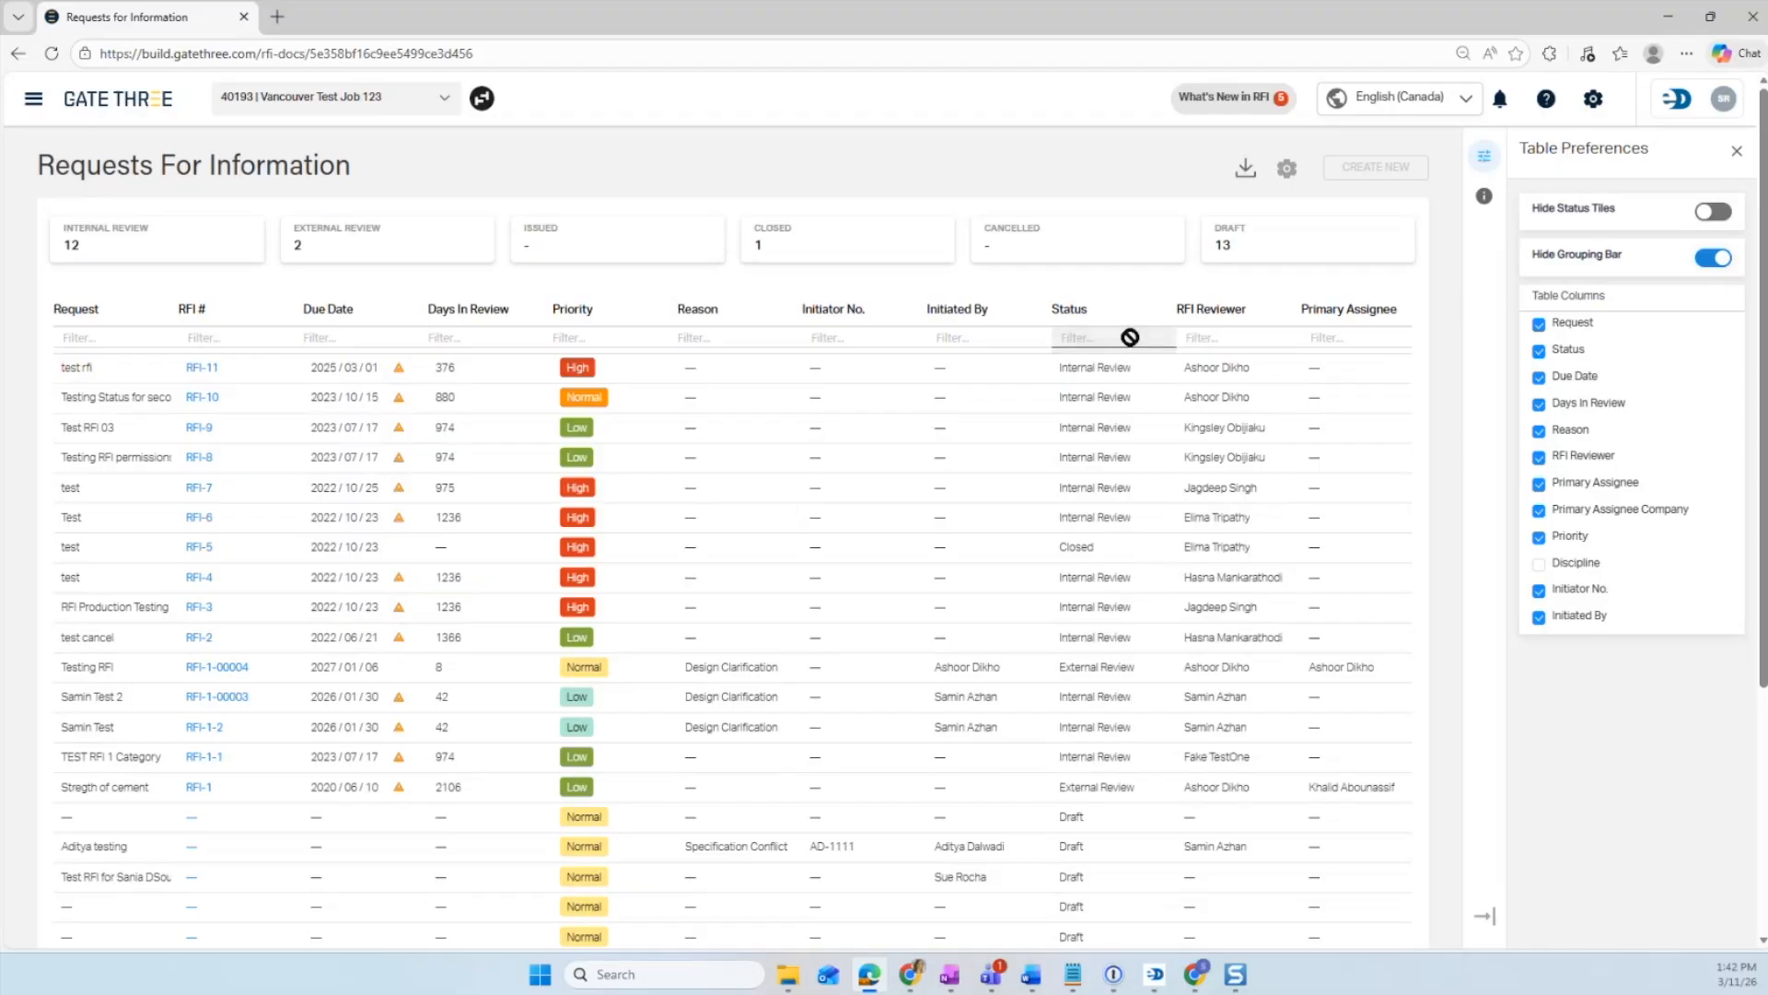
click(1709, 262)
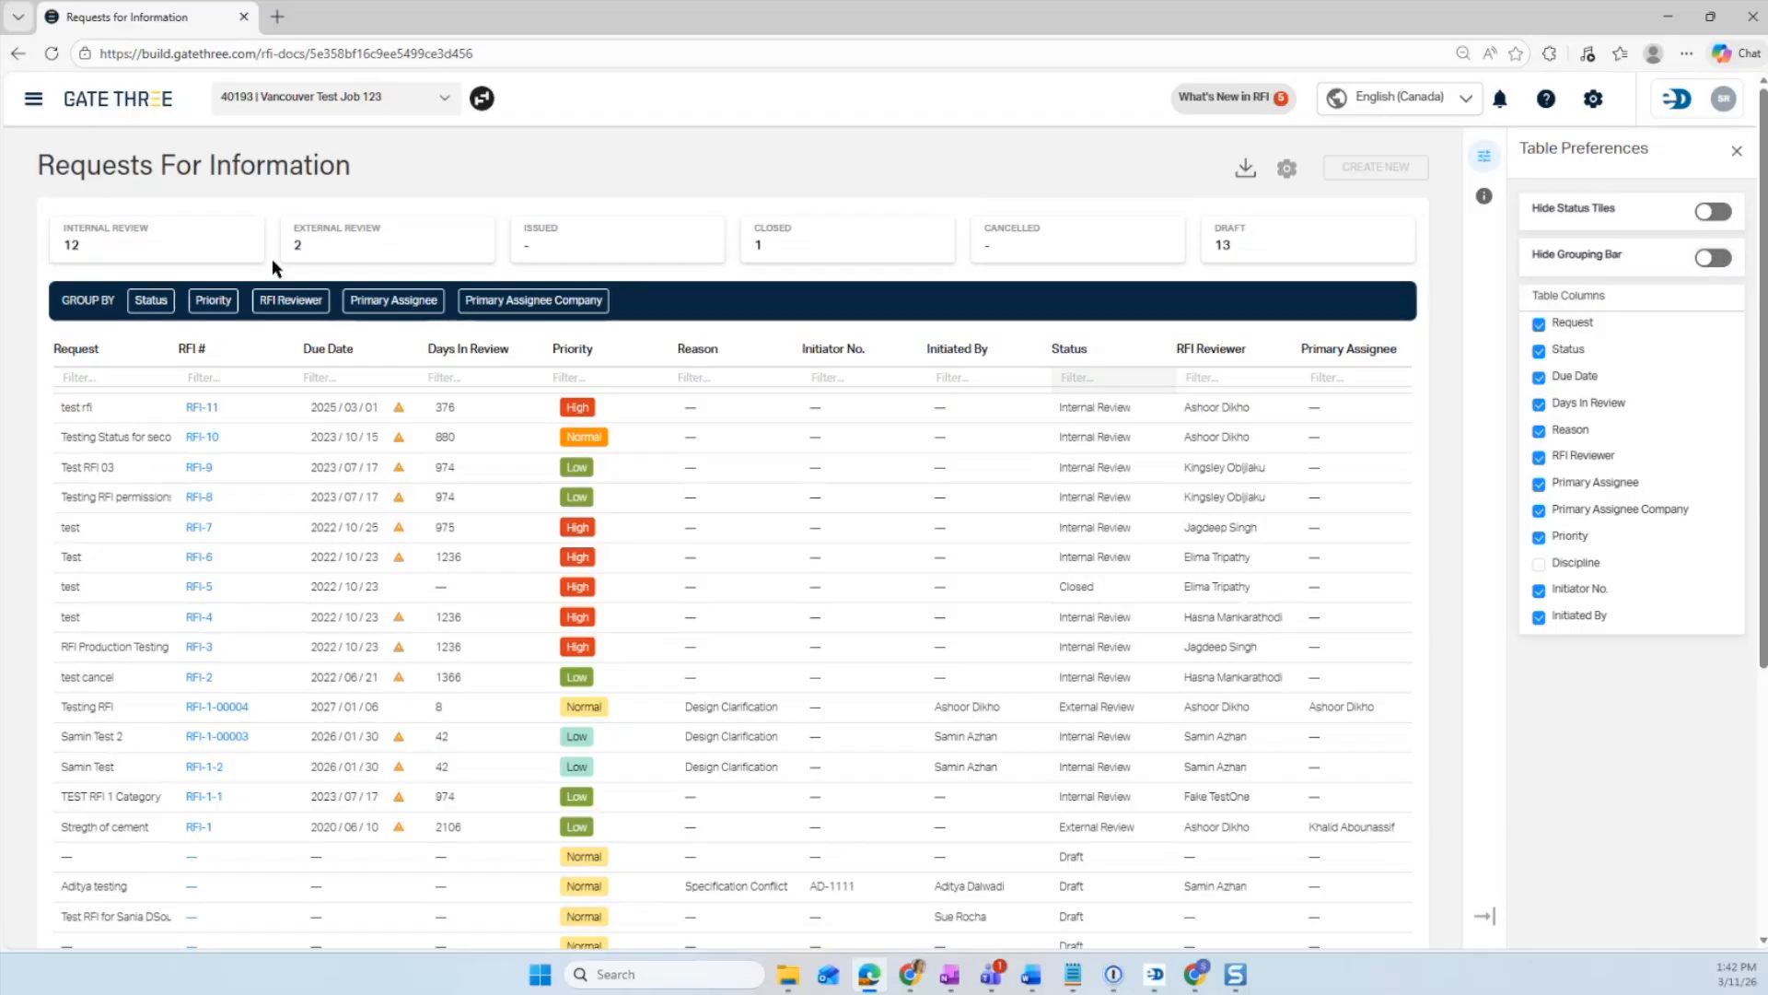
- Filter the list to External Review and Issued RFIs, then hide the status tiles and grouping bar
click(350, 241)
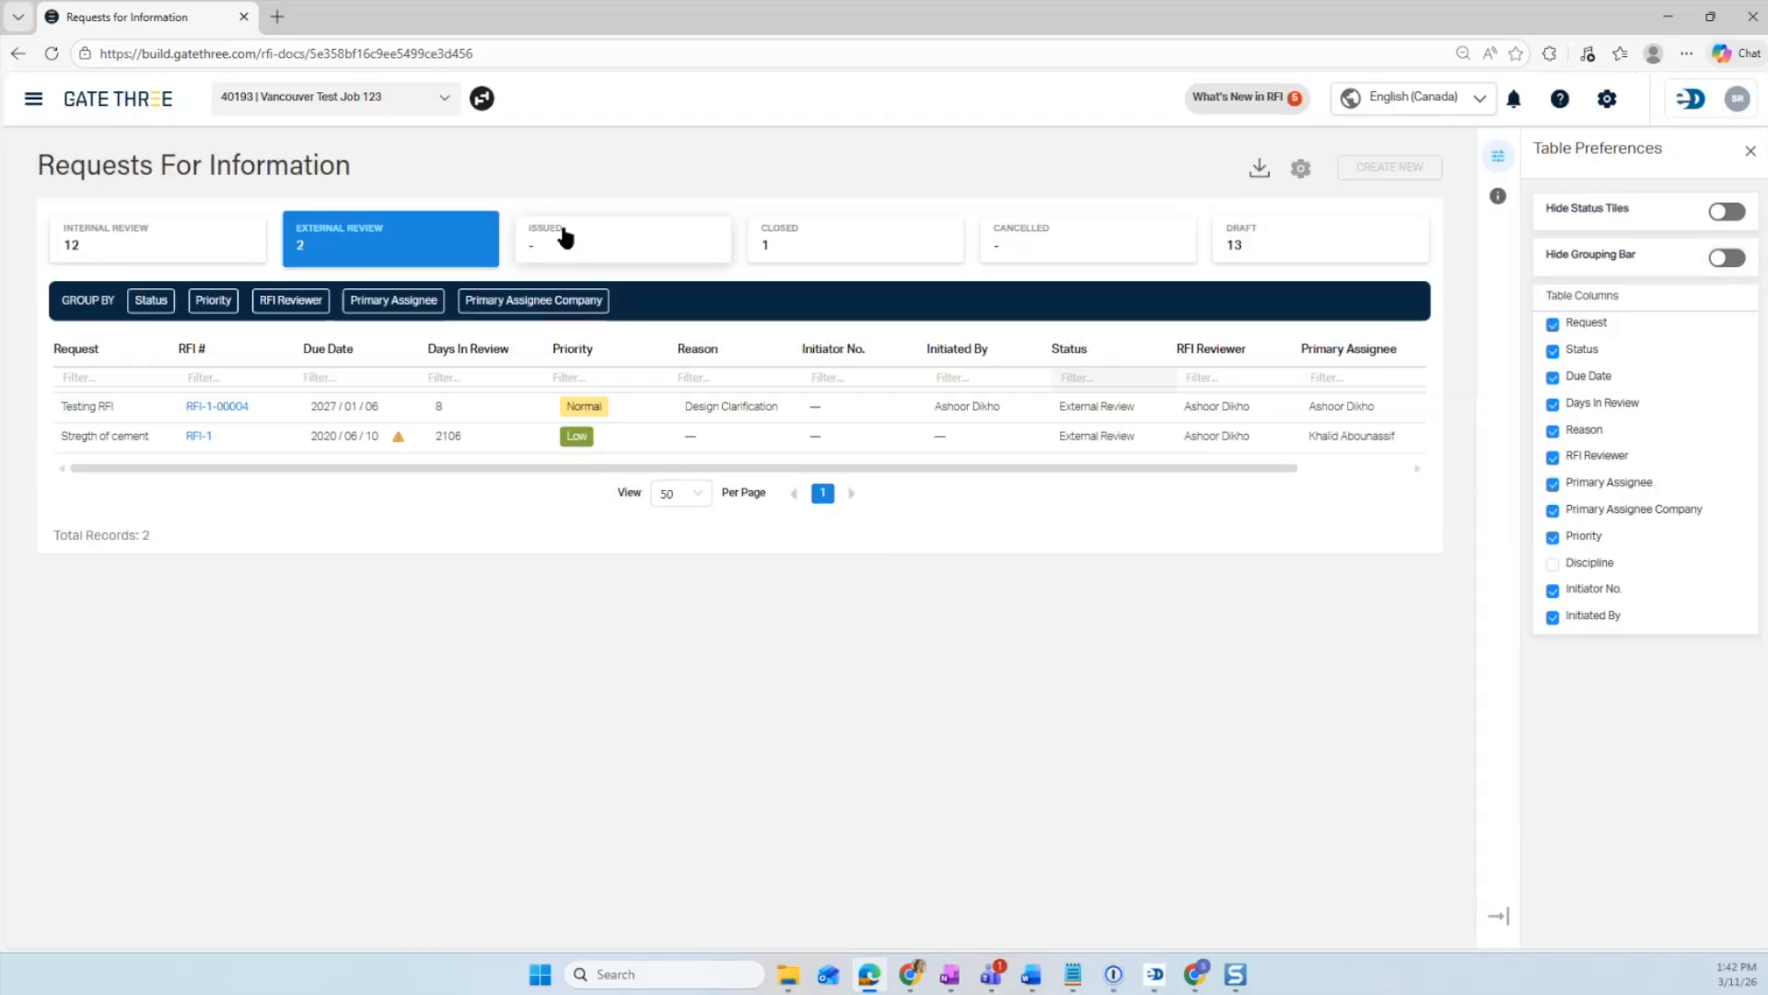
click(565, 237)
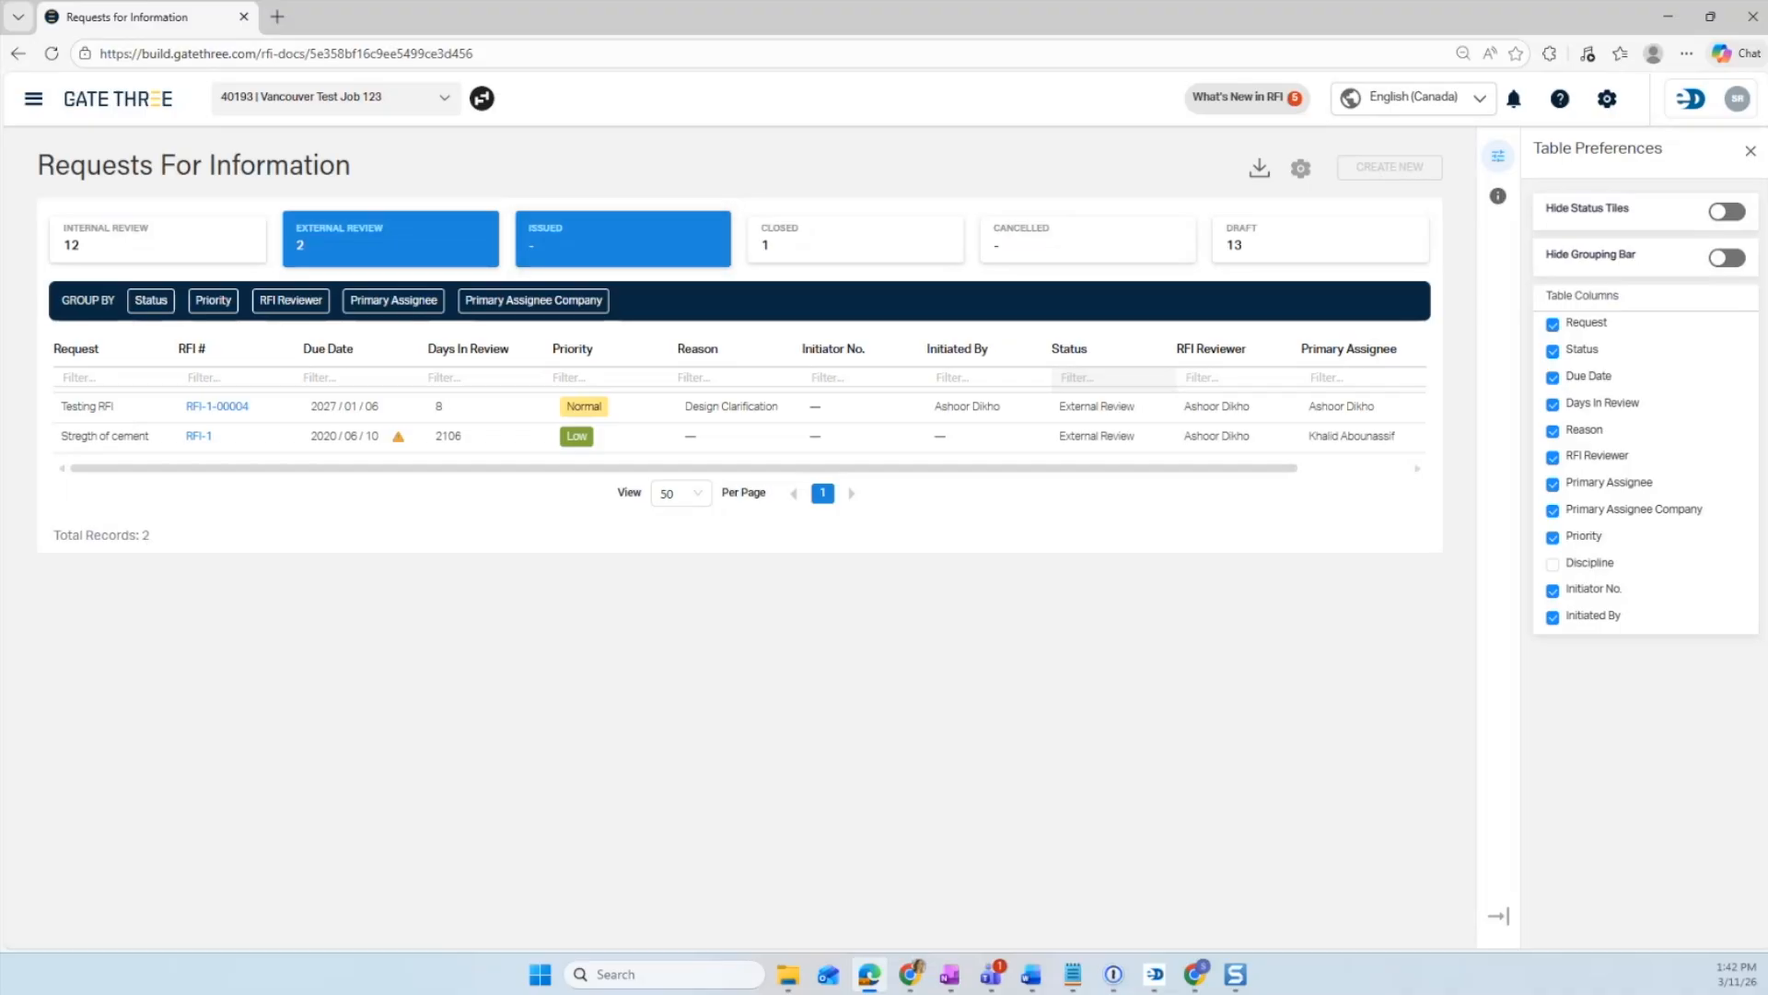
click(1728, 212)
click(1735, 260)
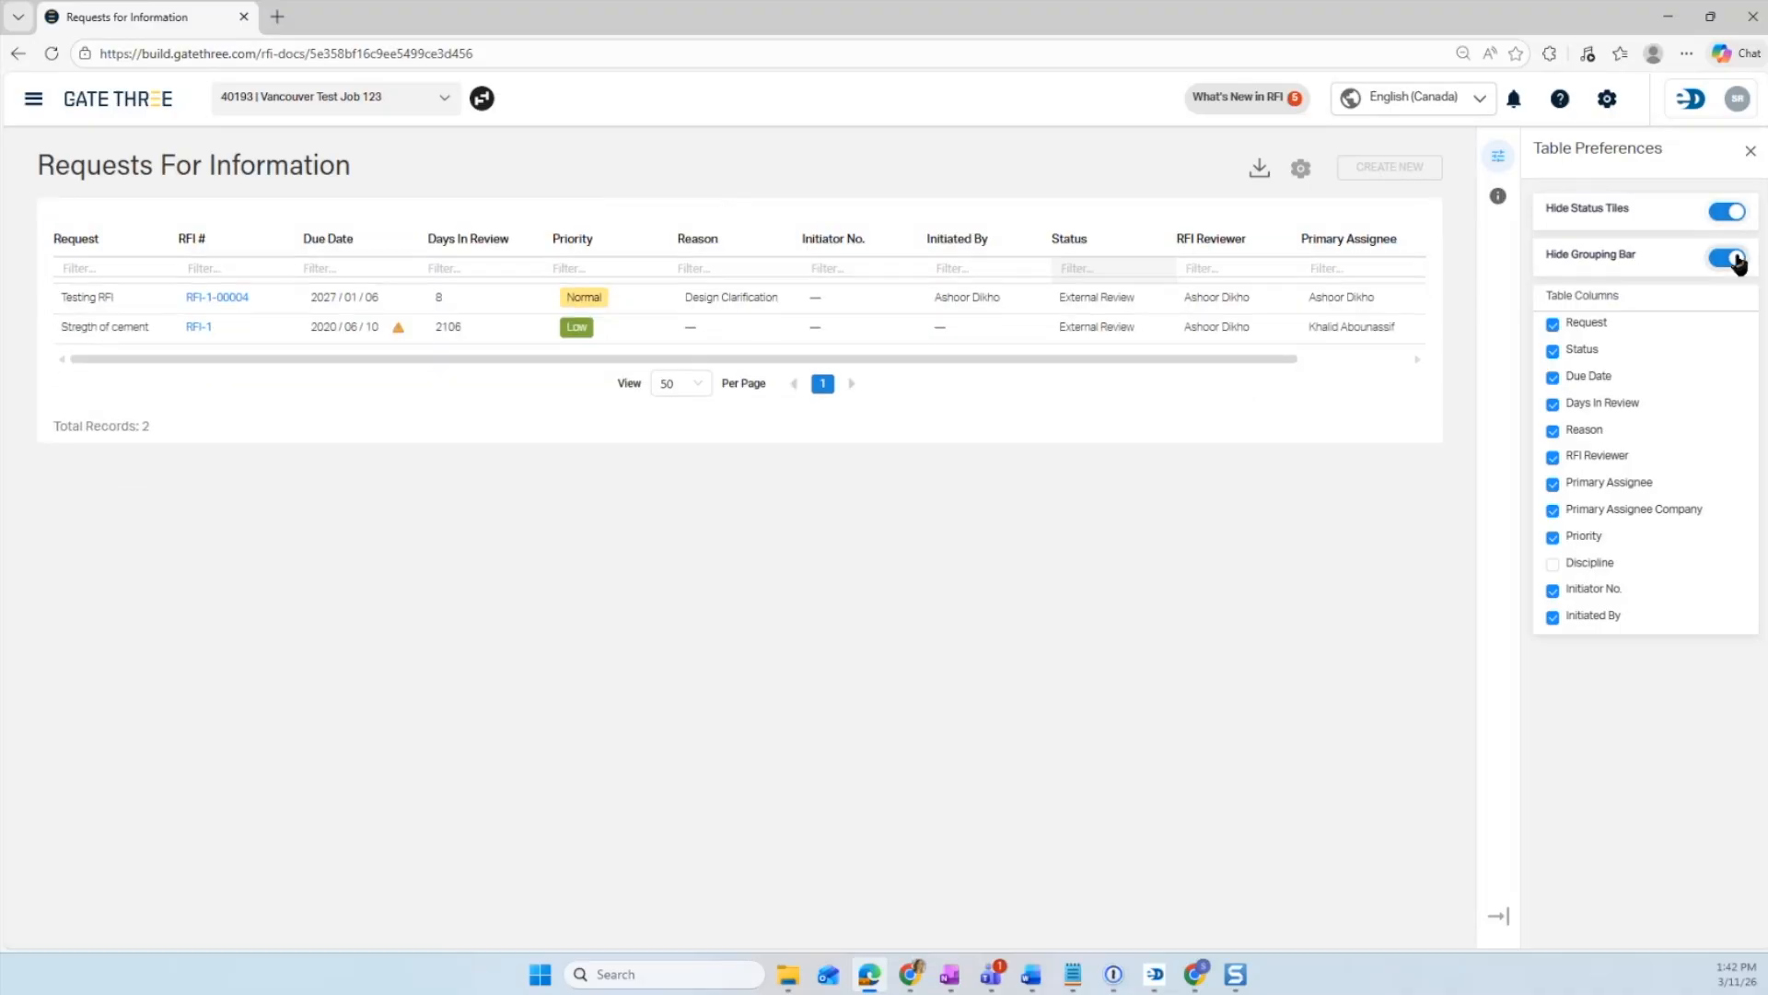
- Show the status tiles and grouping bar again in Table Preferences
click(85, 266)
click(207, 270)
click(1727, 211)
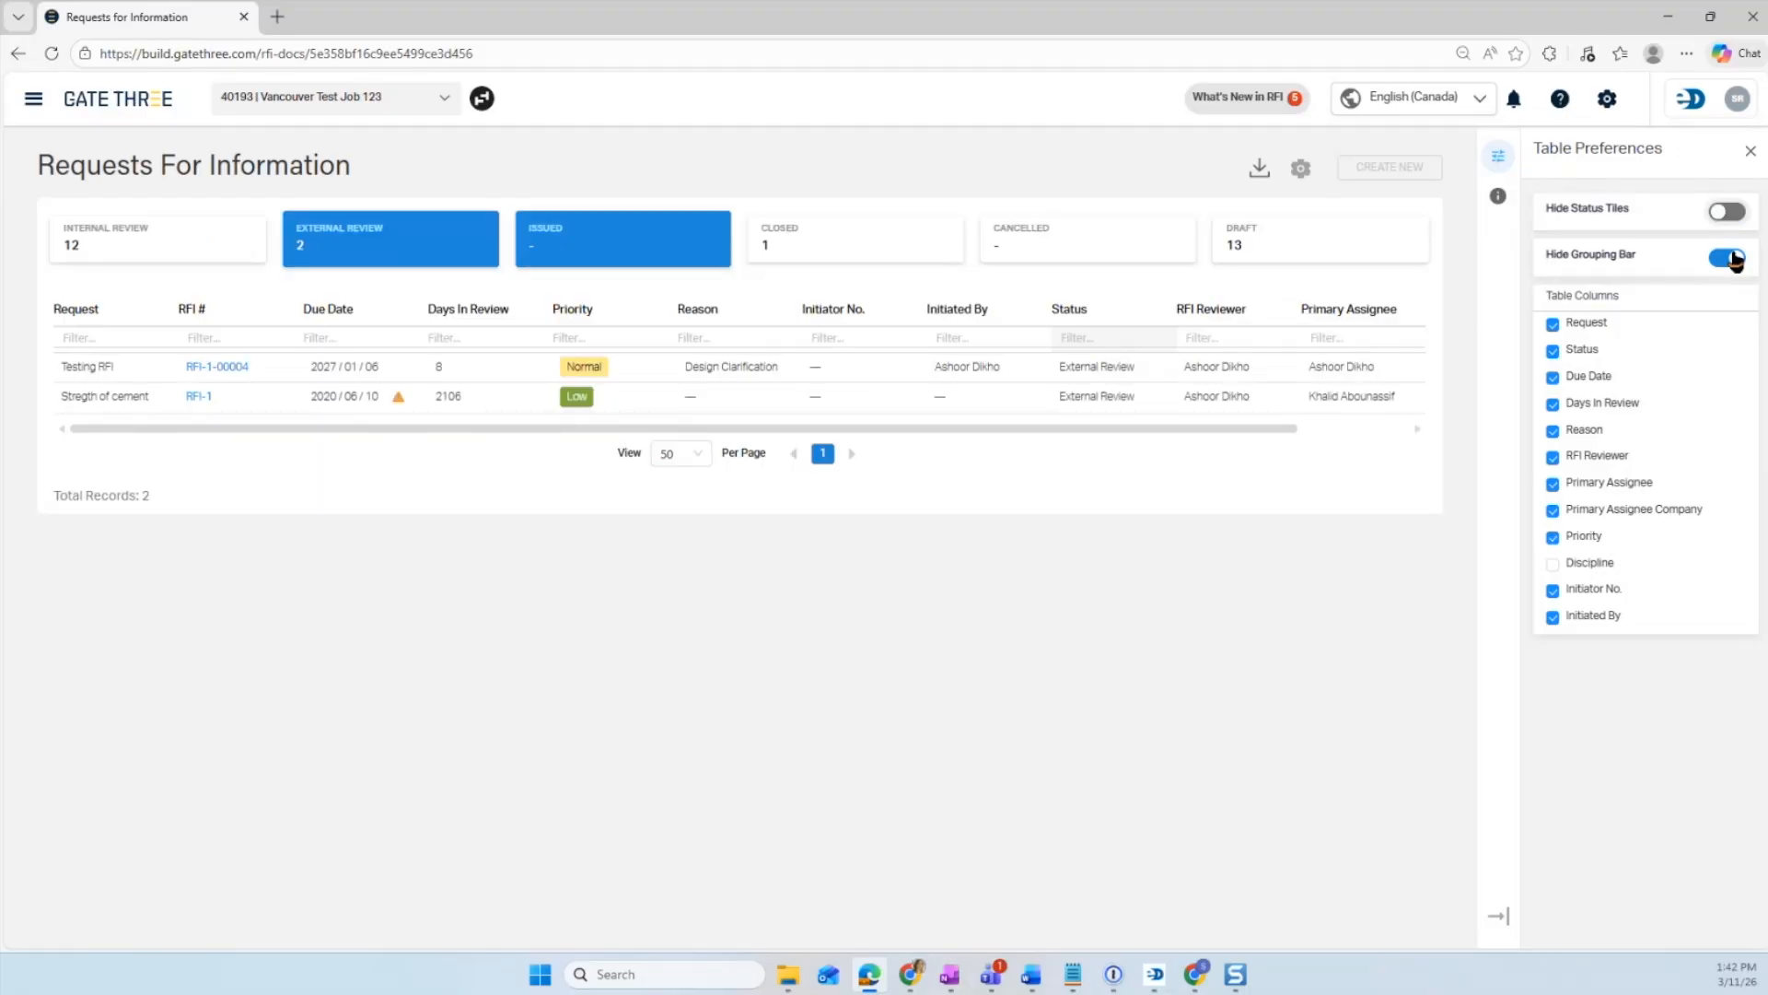
click(1728, 258)
- Clear the Issued and External Review tile filters
click(604, 265)
click(376, 251)
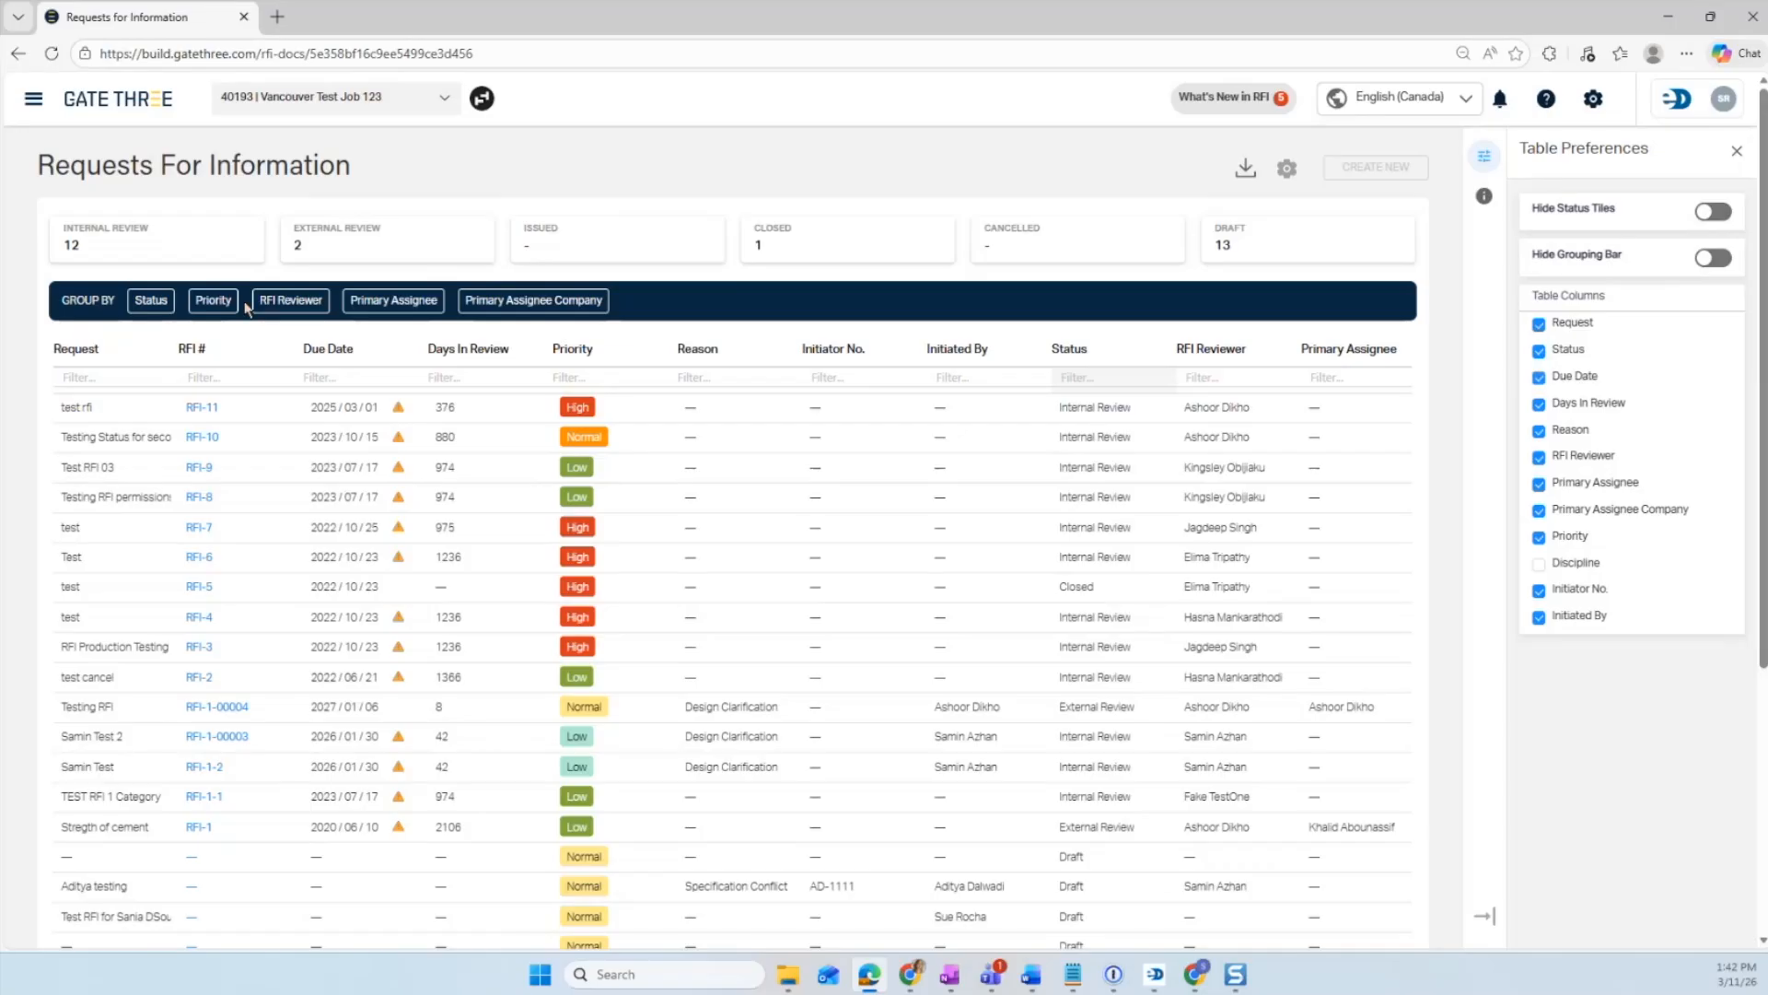
- Open the Due Date column filter and toggle its Overdue option on and off
mouse_move(481, 355)
mouse_down()
mouse_move(347, 358)
mouse_move(489, 362)
mouse_up()
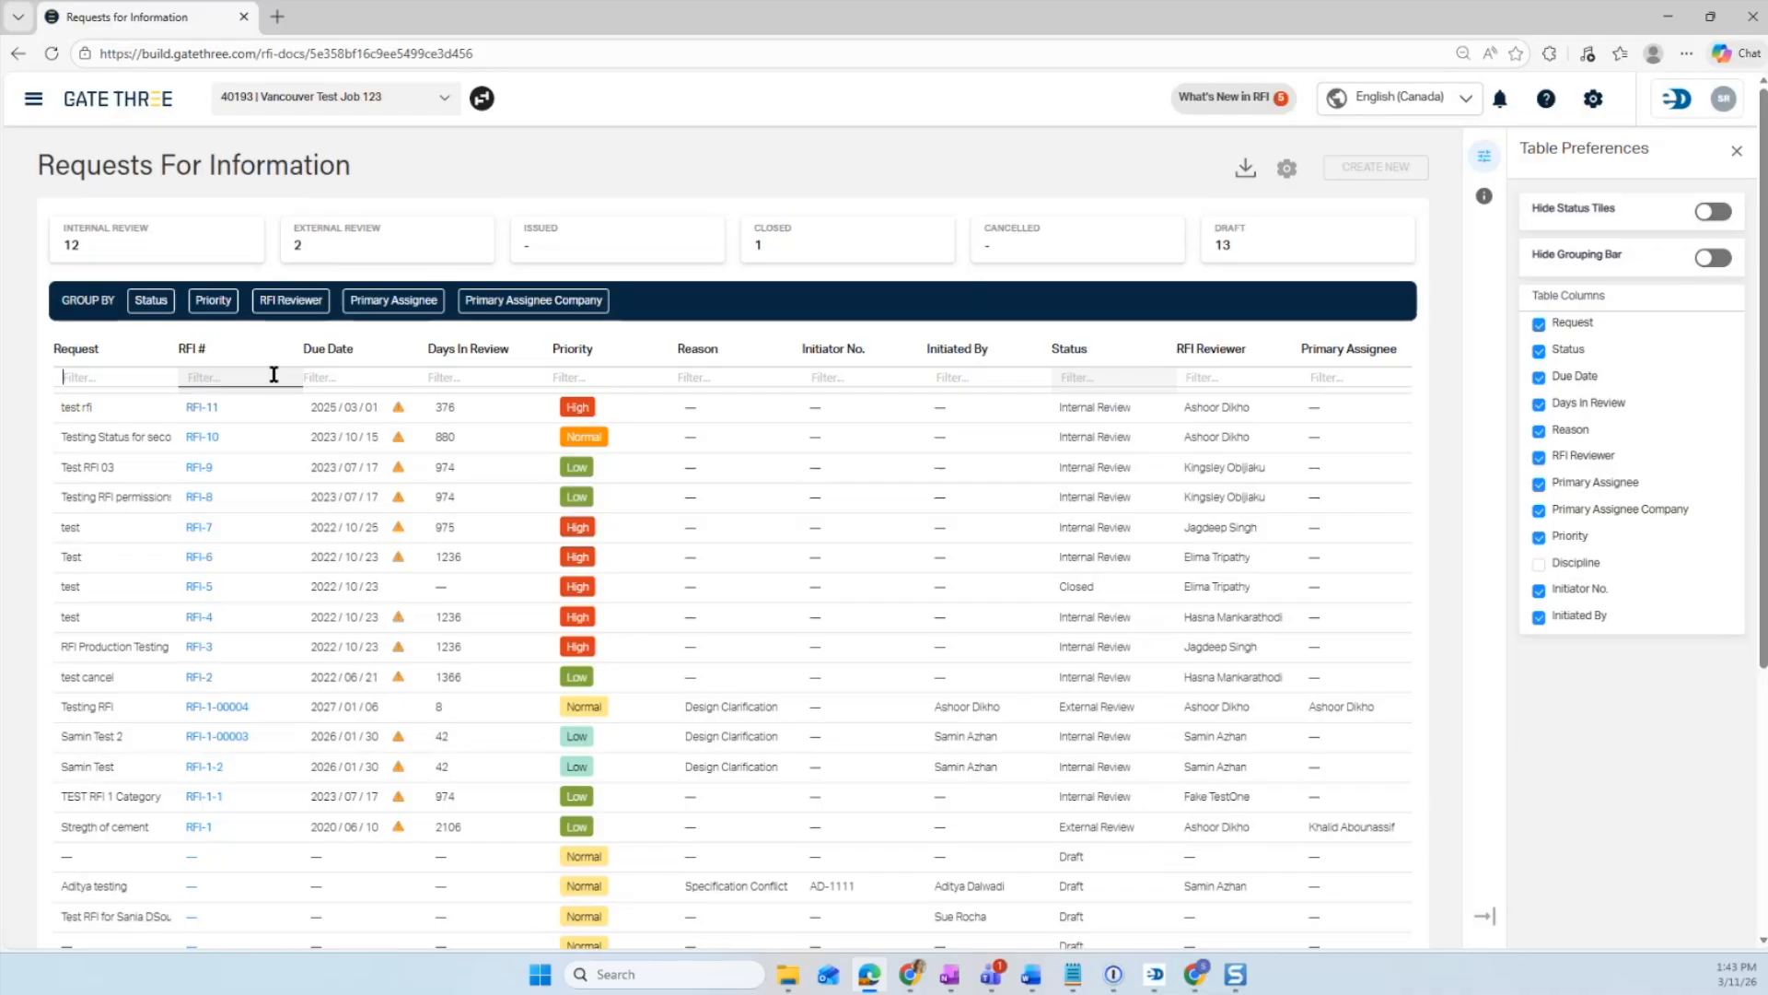
click(350, 379)
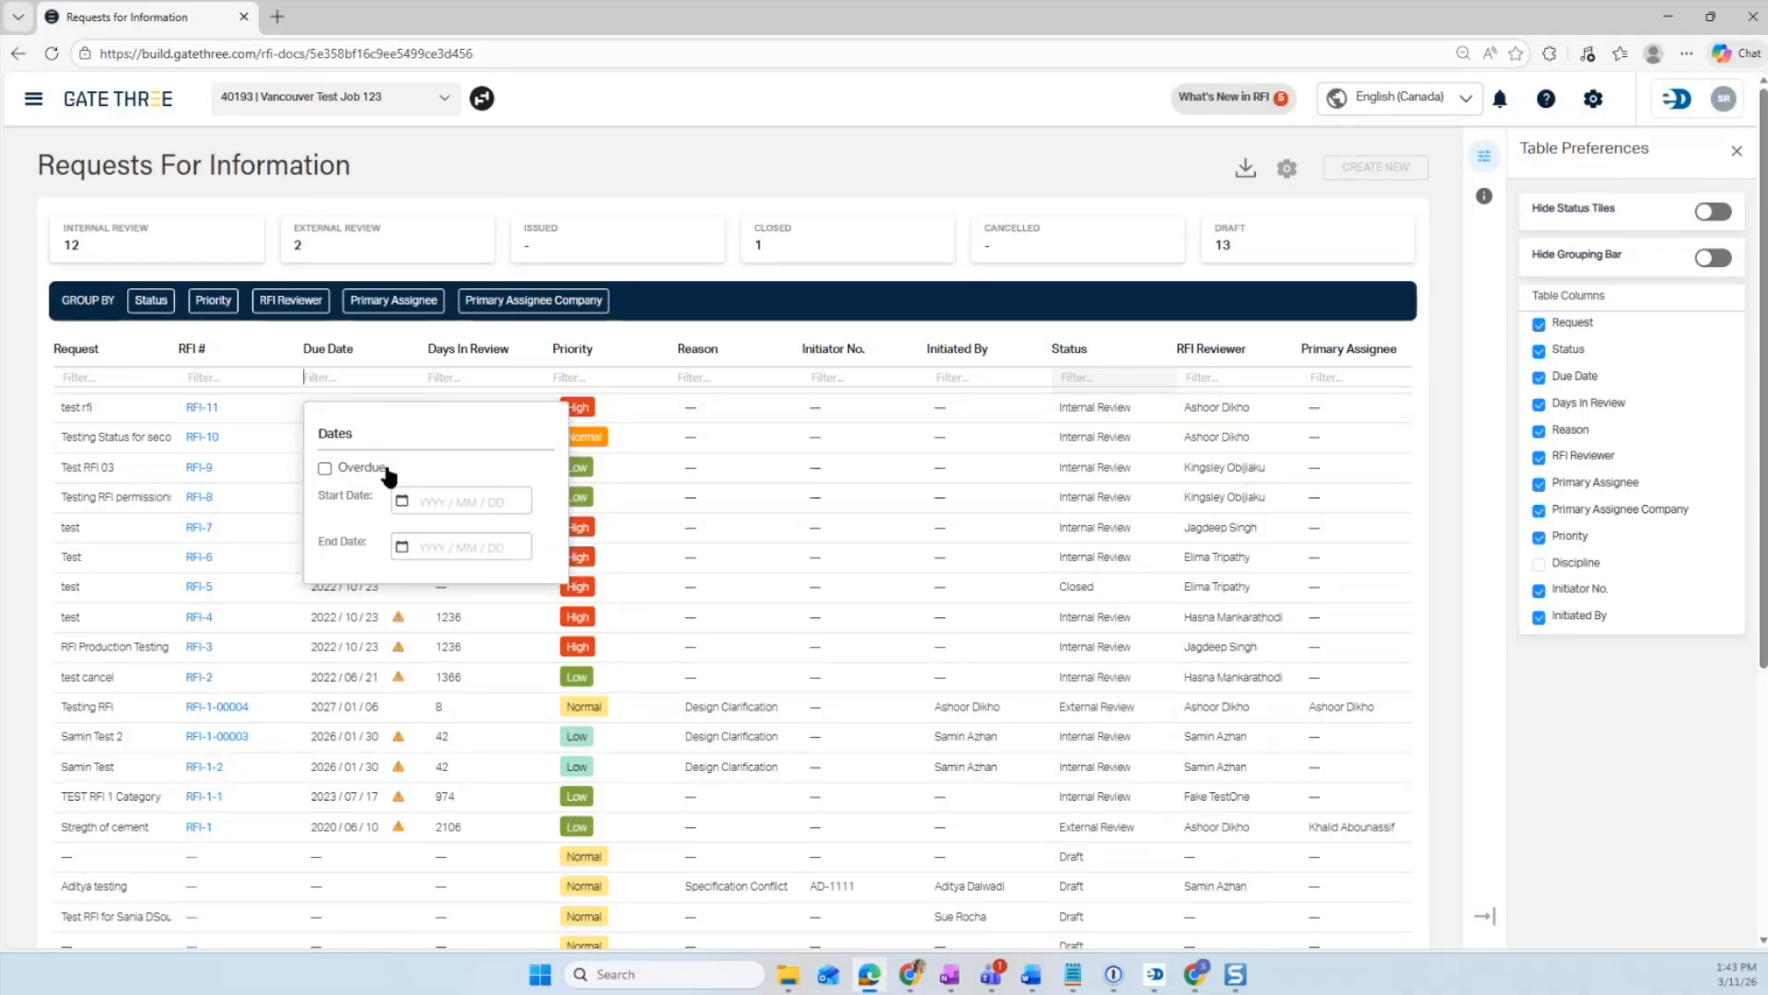
click(325, 469)
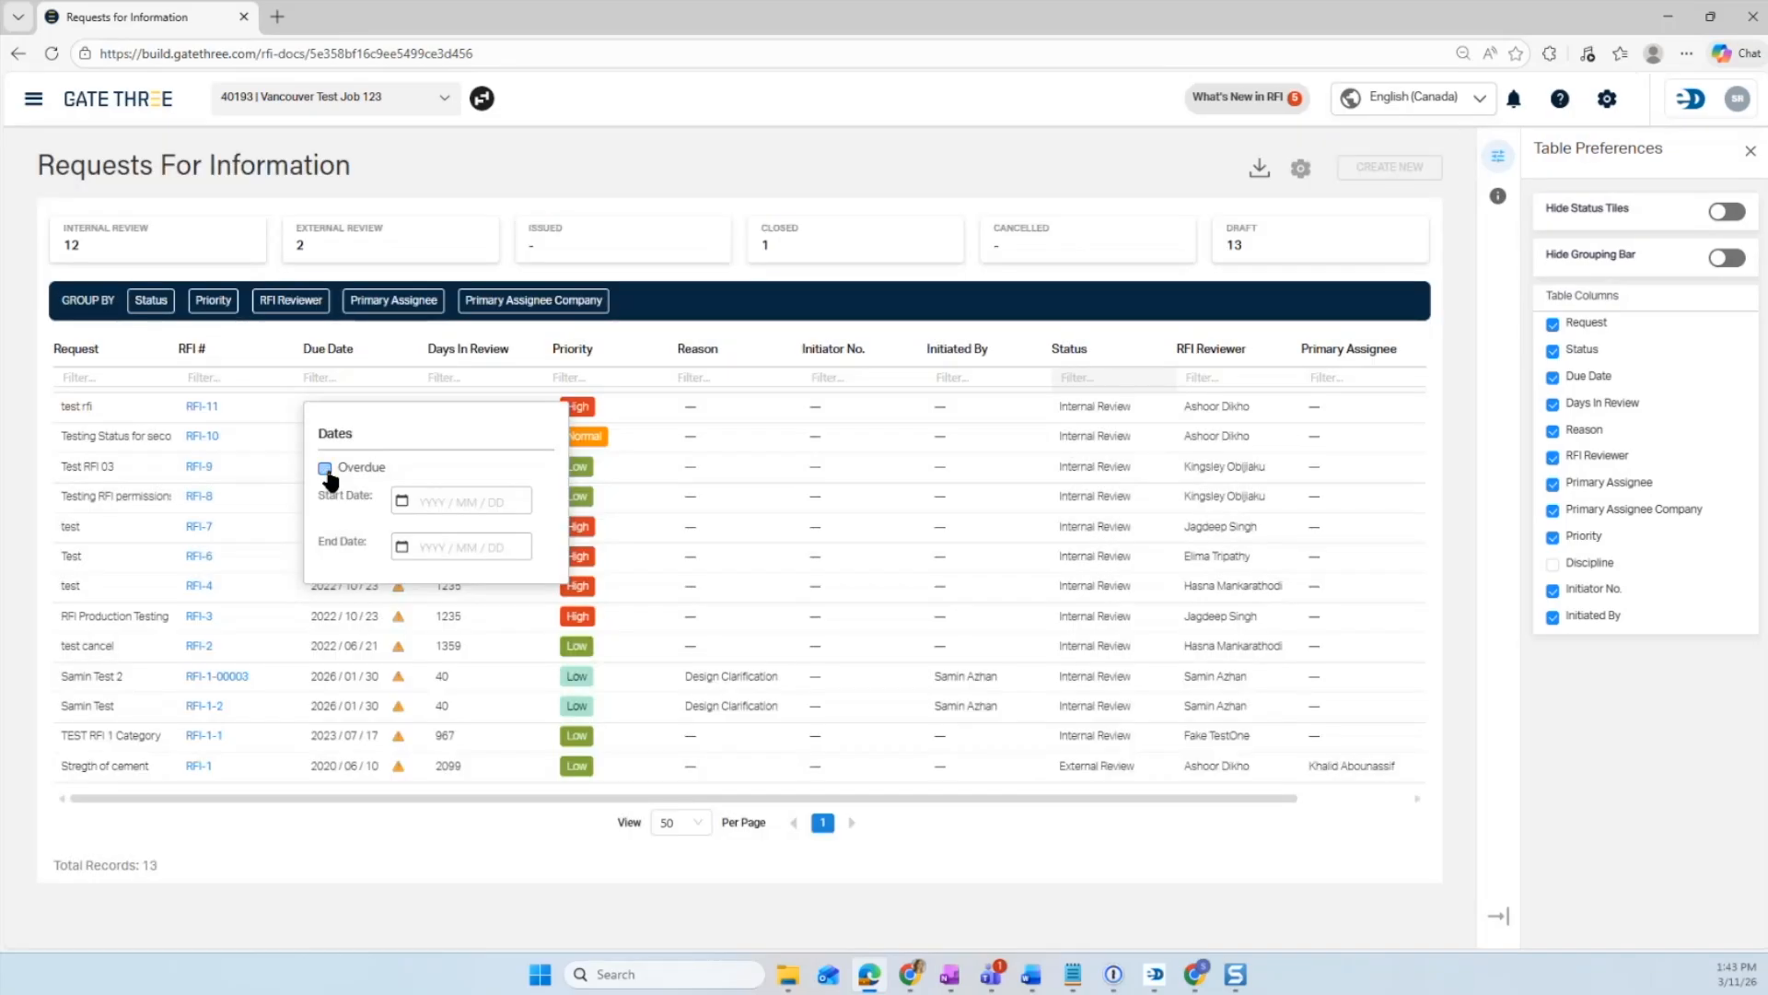
click(326, 469)
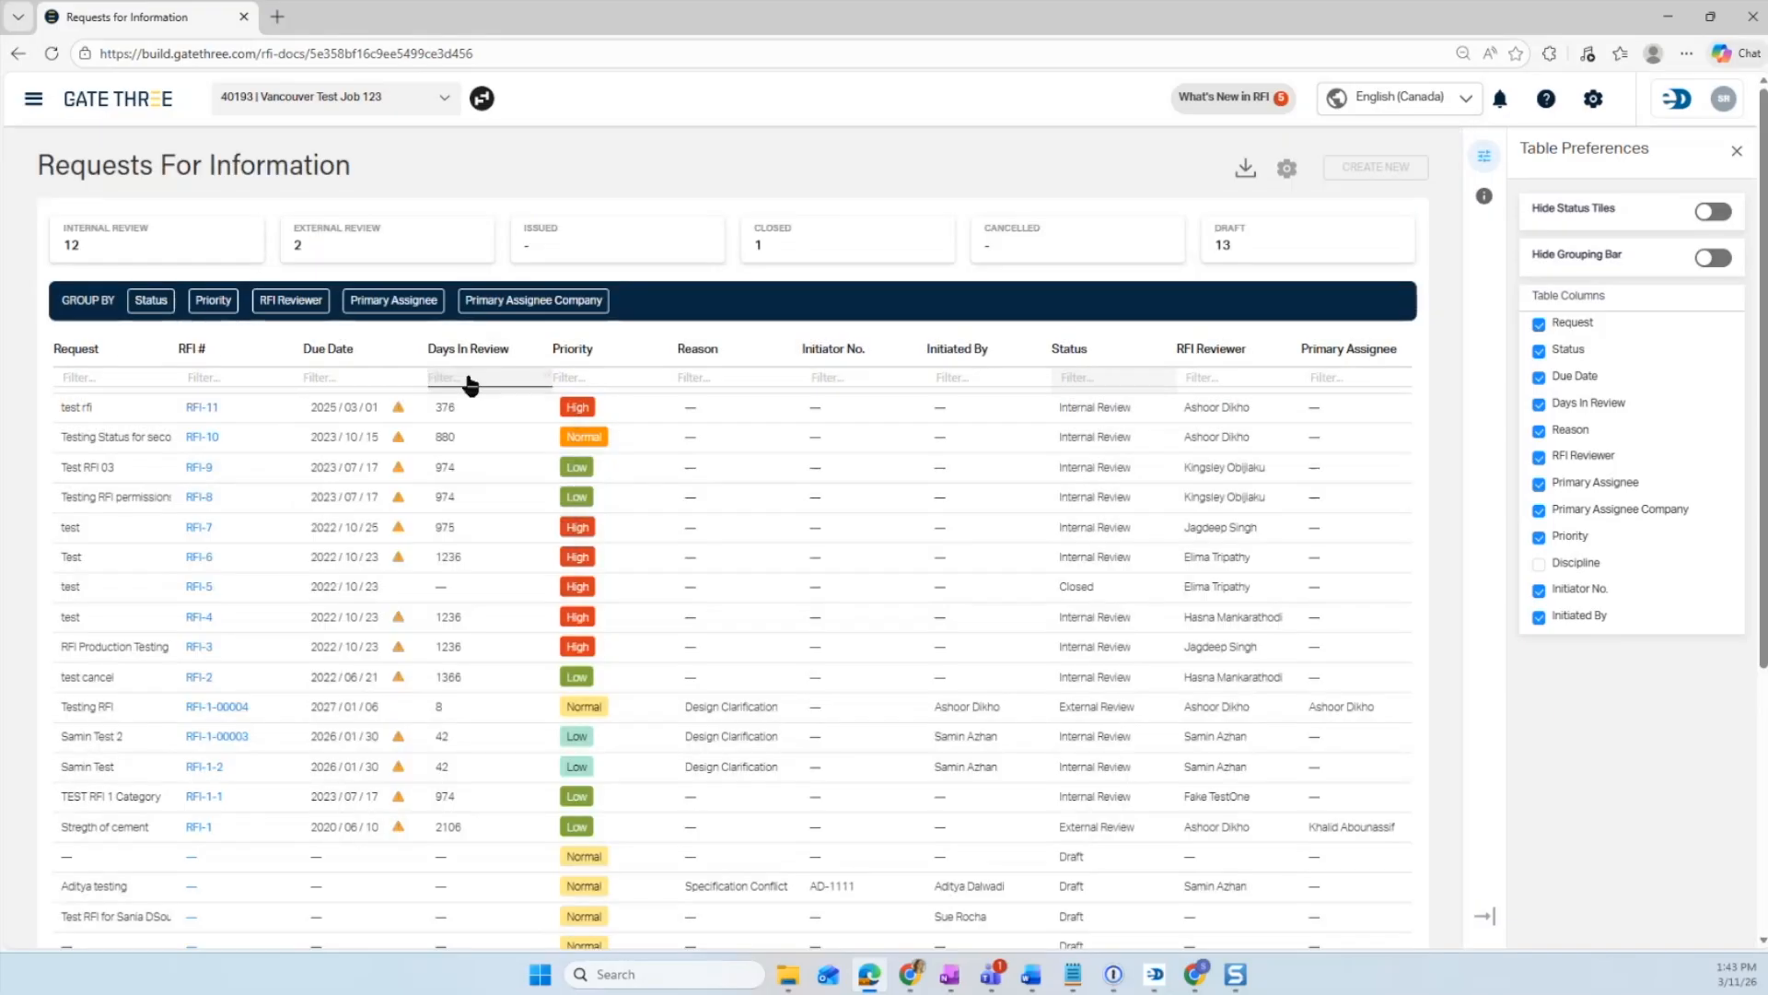
- Filter the Days In Review column to values greater than 5, then clear the filter value
click(472, 383)
click(521, 440)
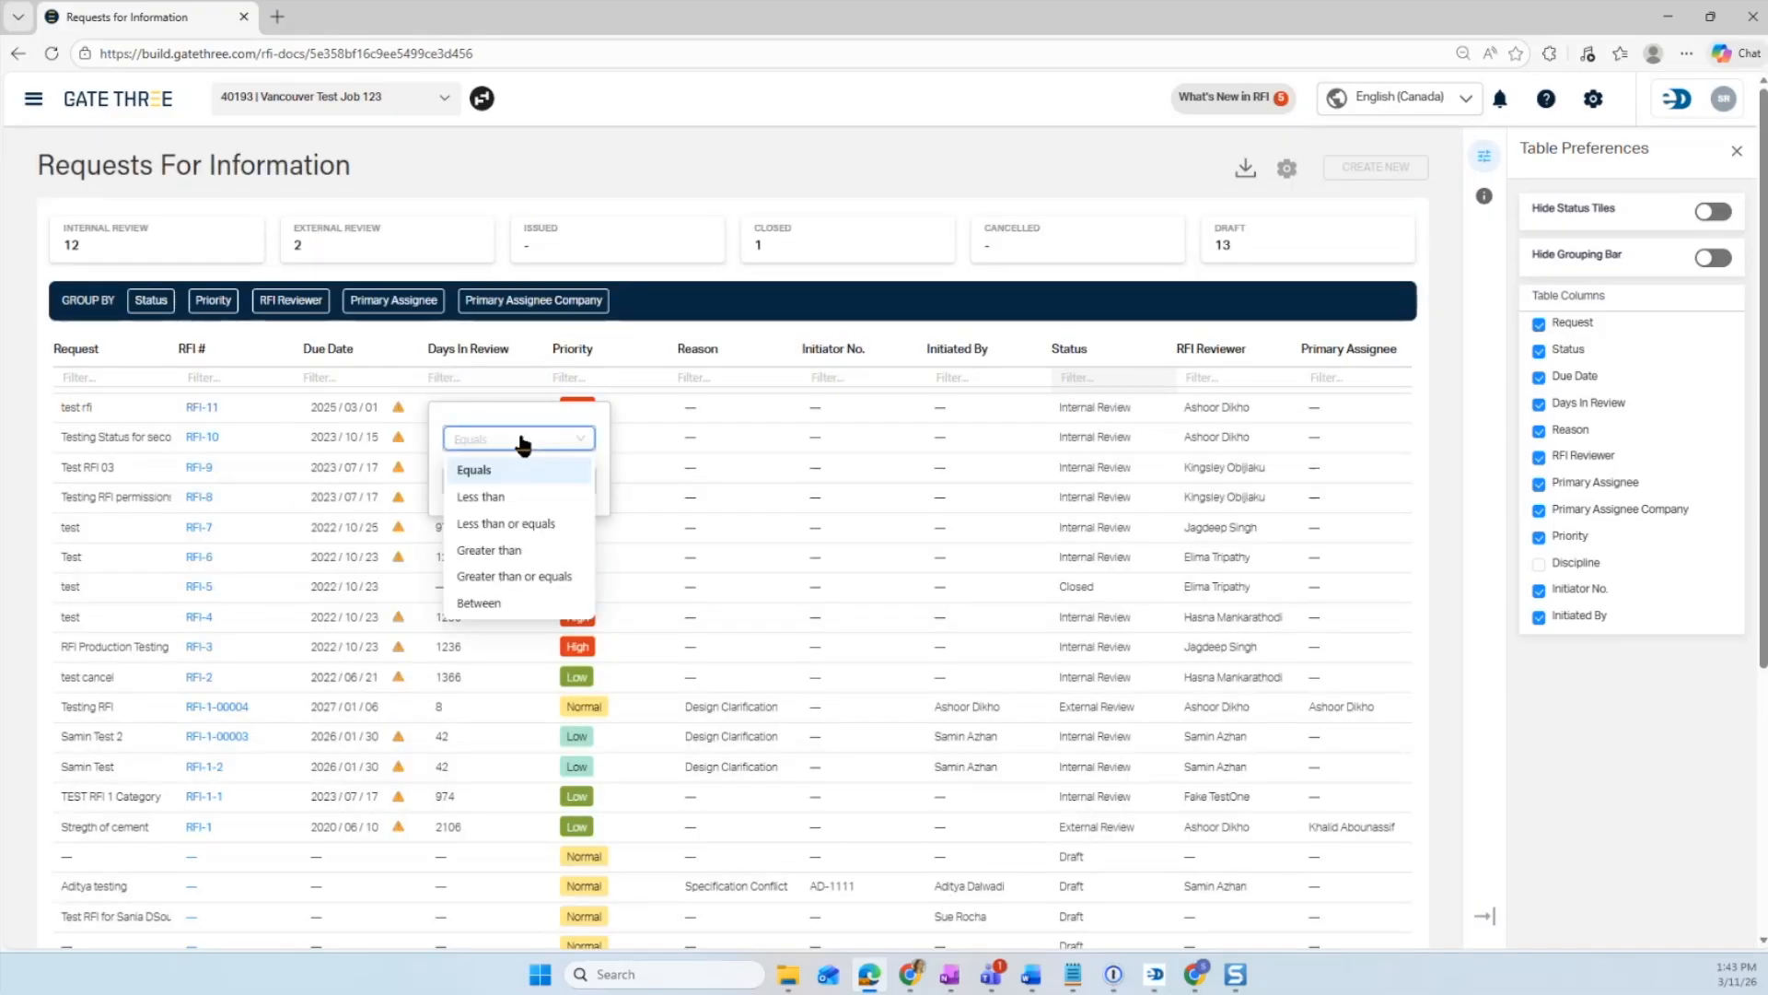
click(500, 549)
click(516, 481)
text(5)
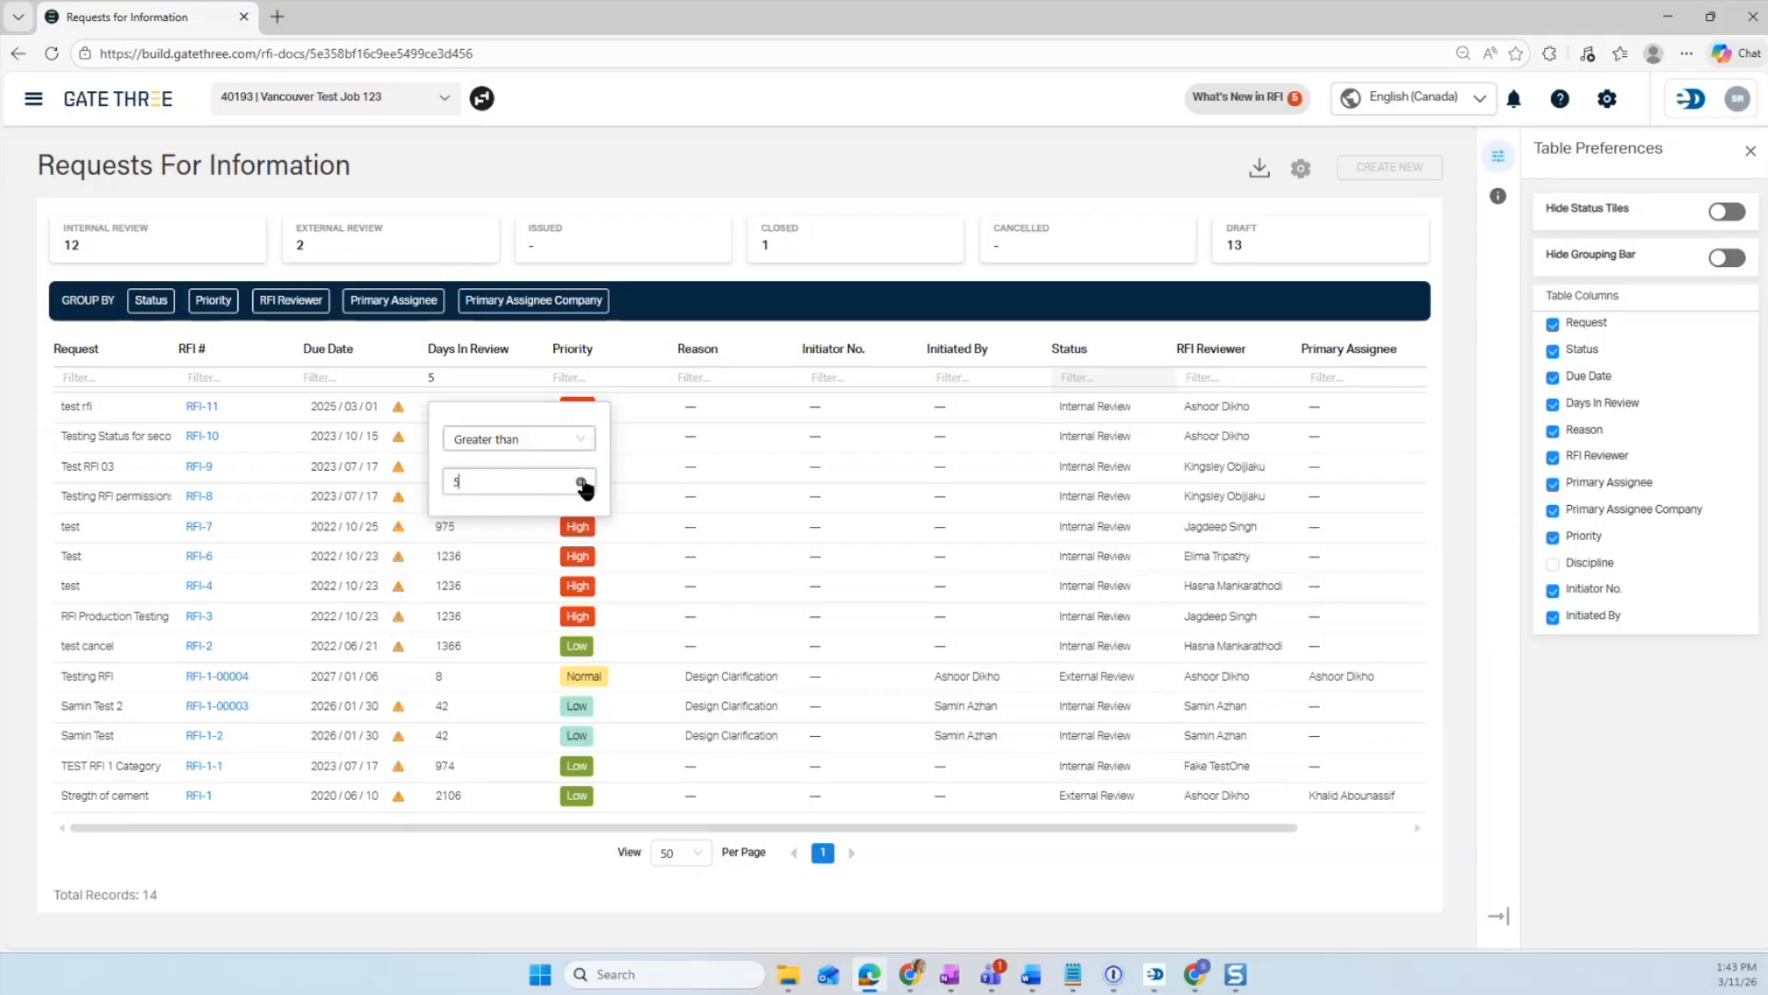
click(580, 481)
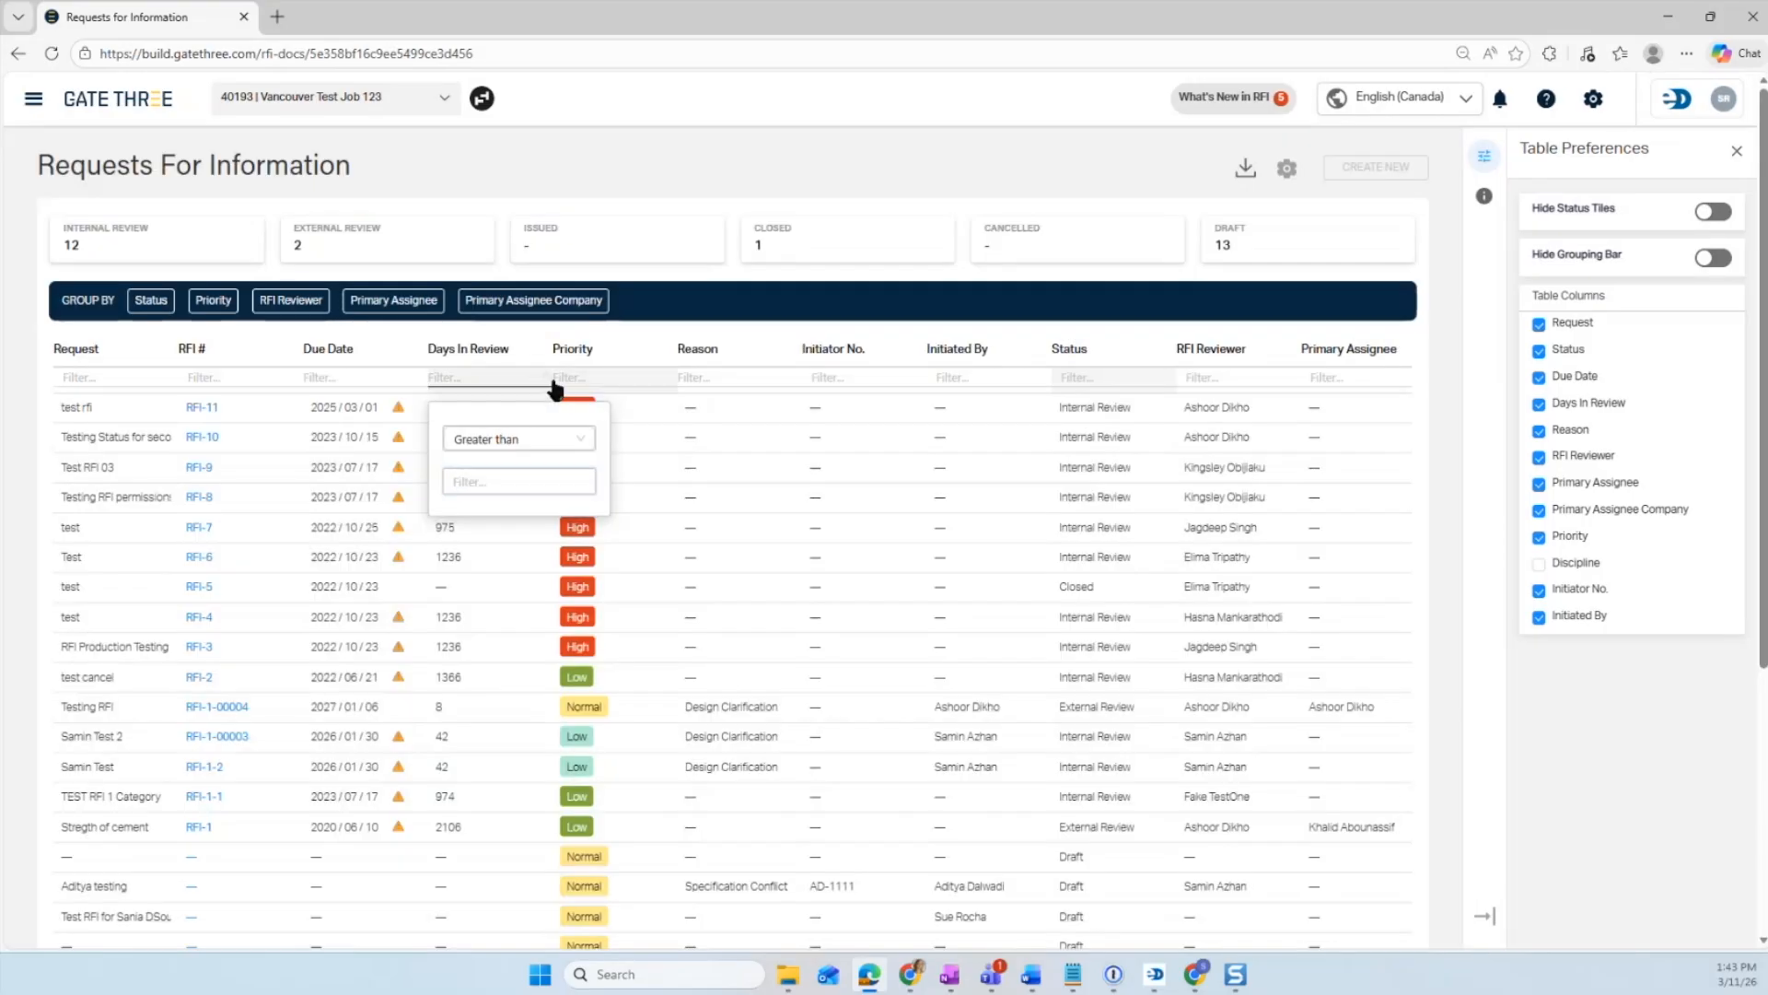
- Examine the filter options of the Priority, Reason and Primary Assignee columns
click(572, 379)
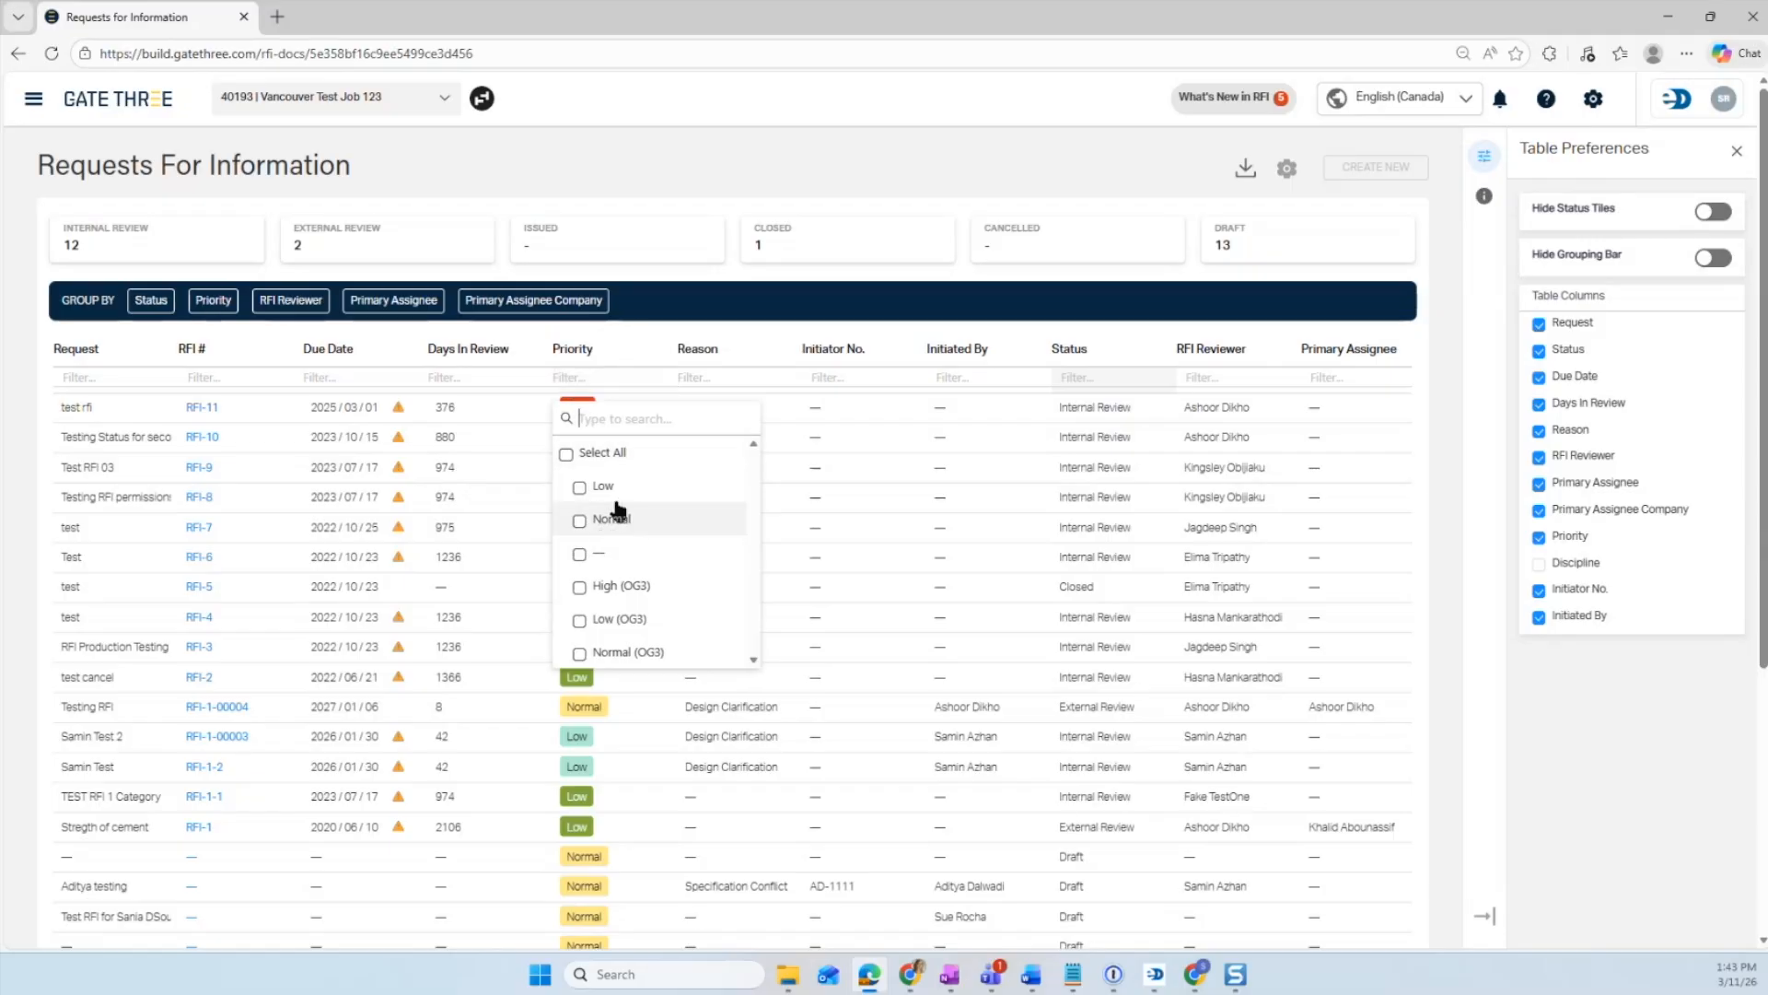
click(608, 385)
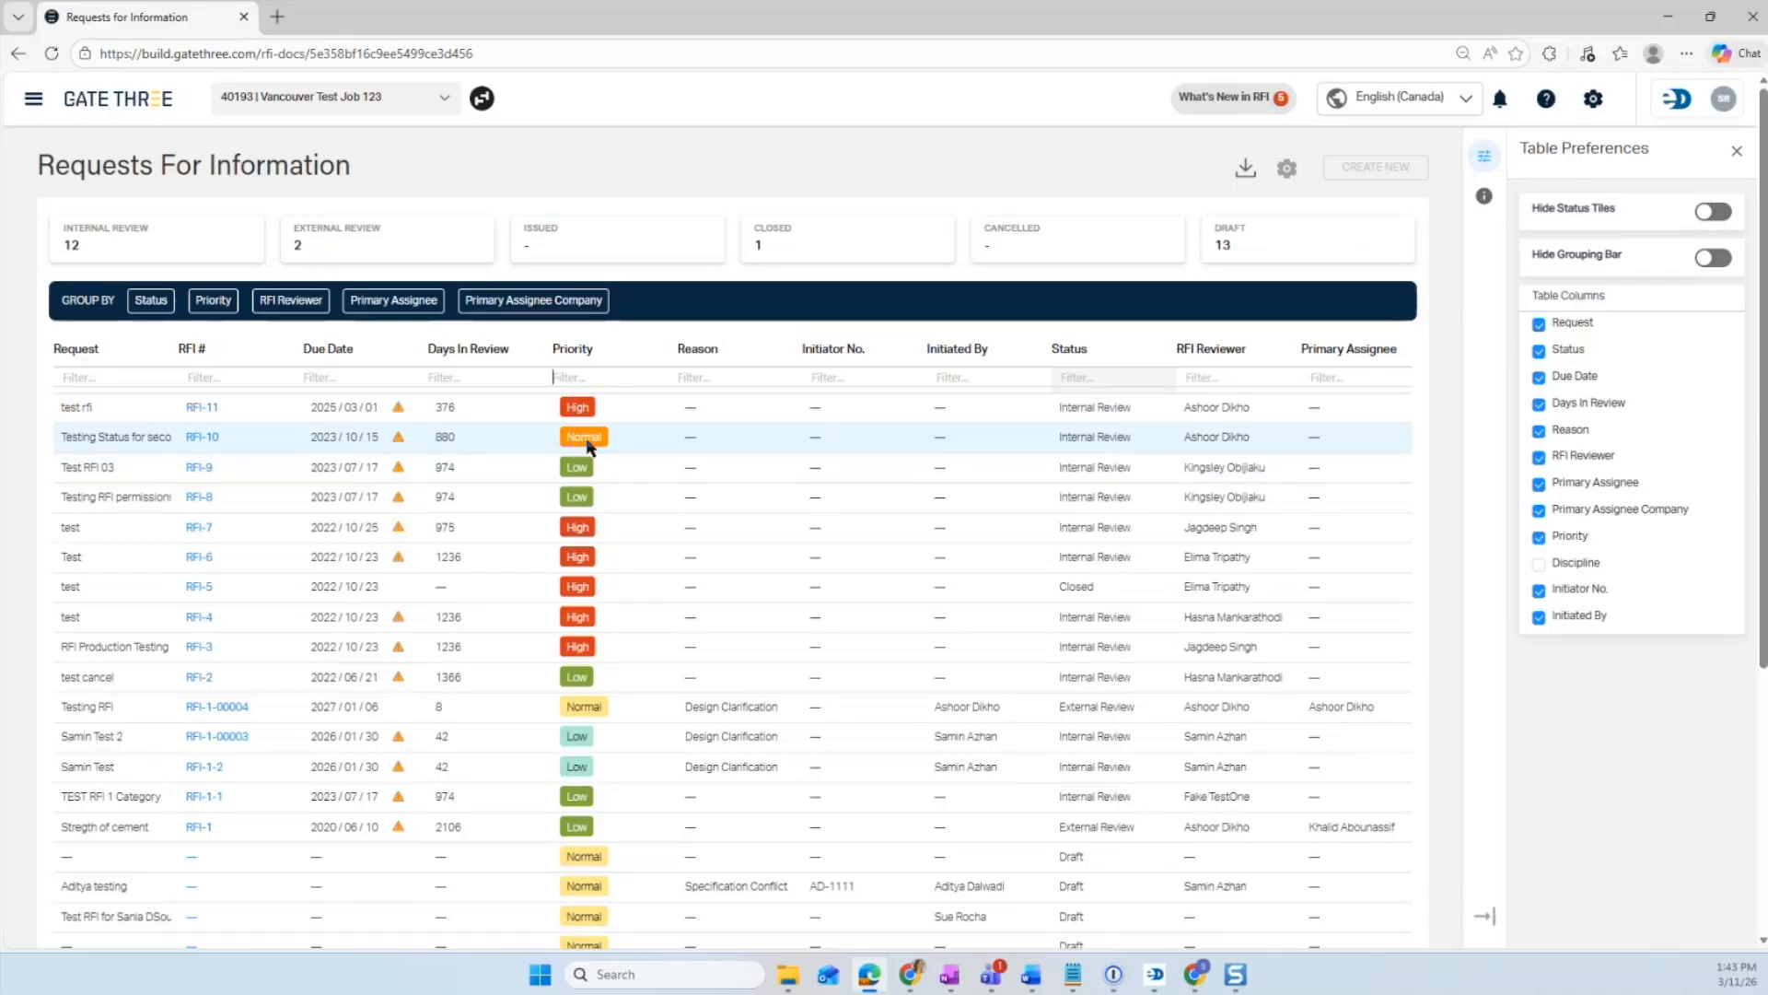
click(710, 377)
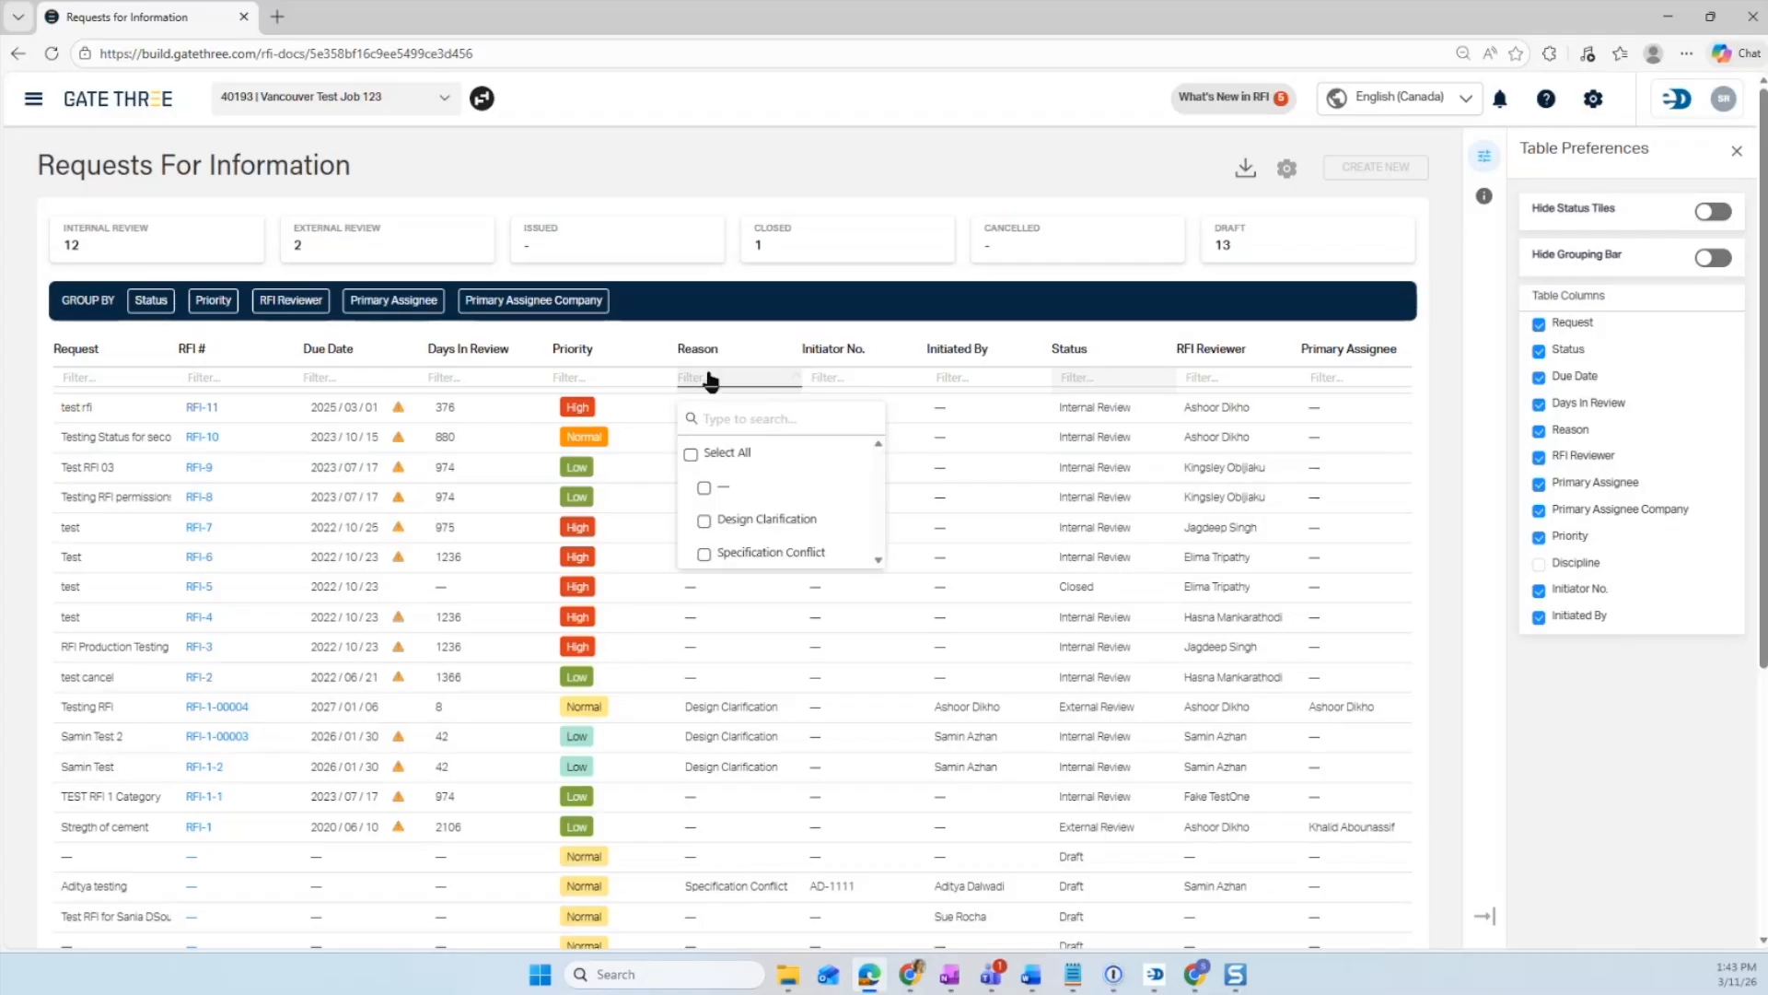
scroll(743, 460, down, 2)
scroll(737, 464, up, 2)
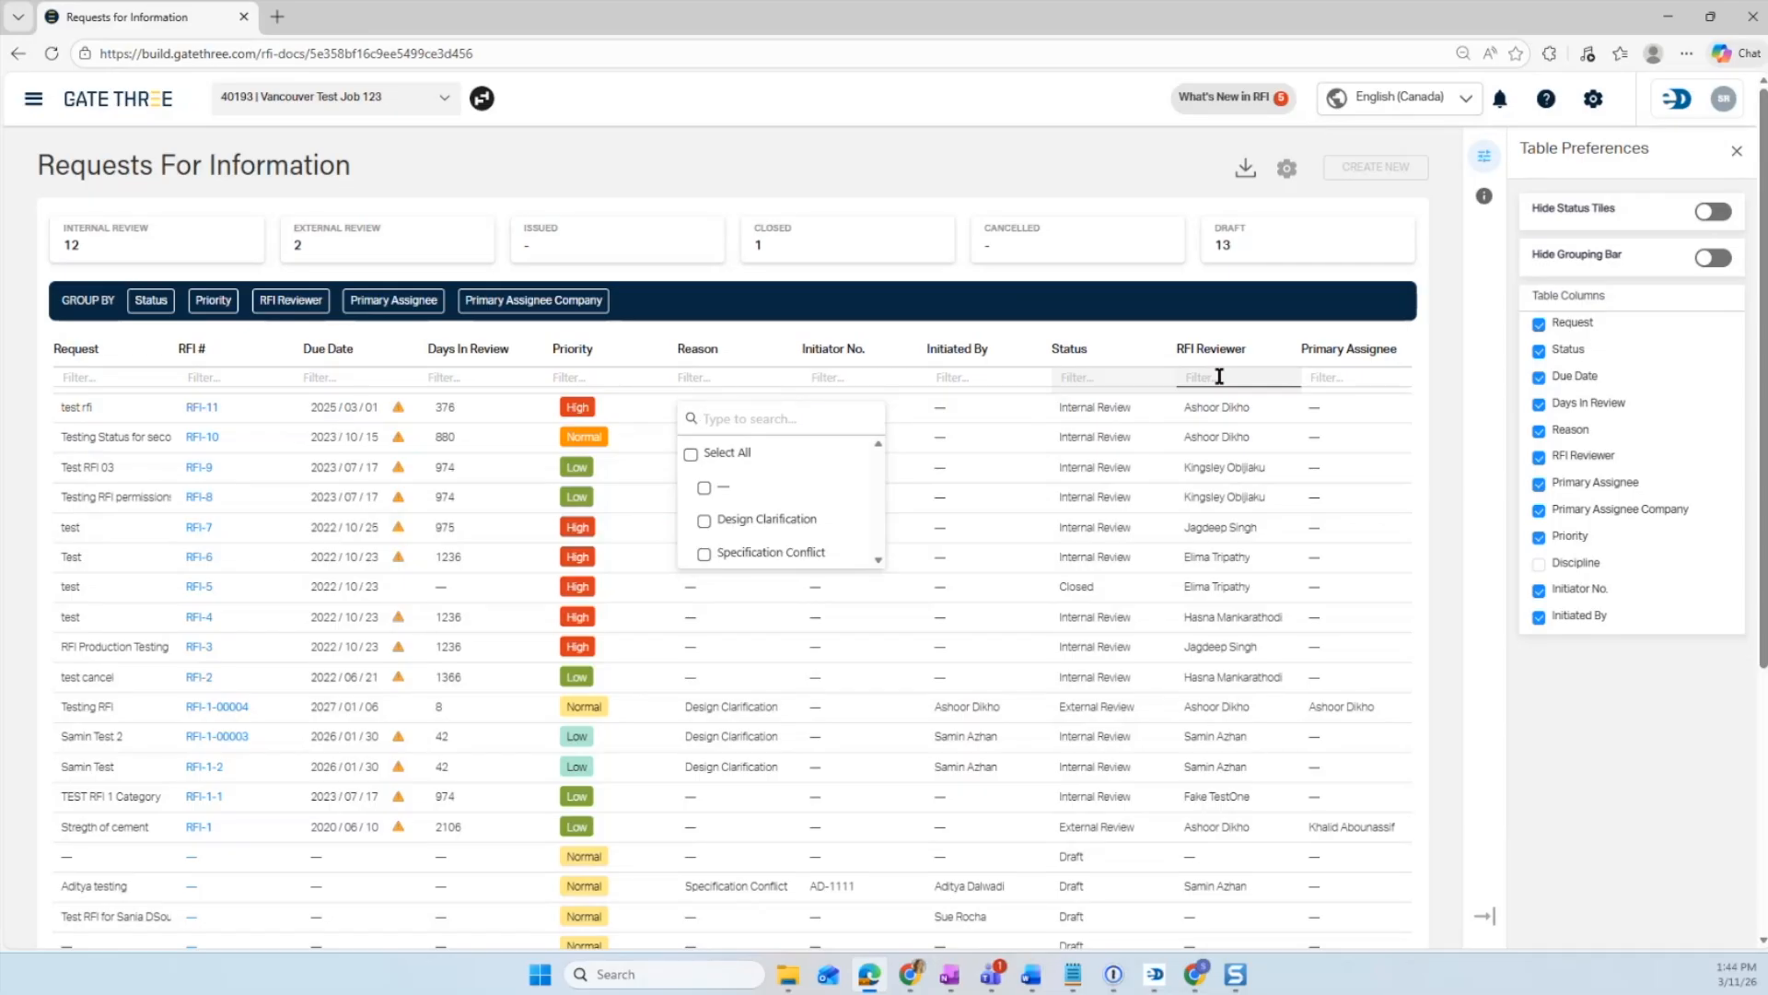
click(1344, 373)
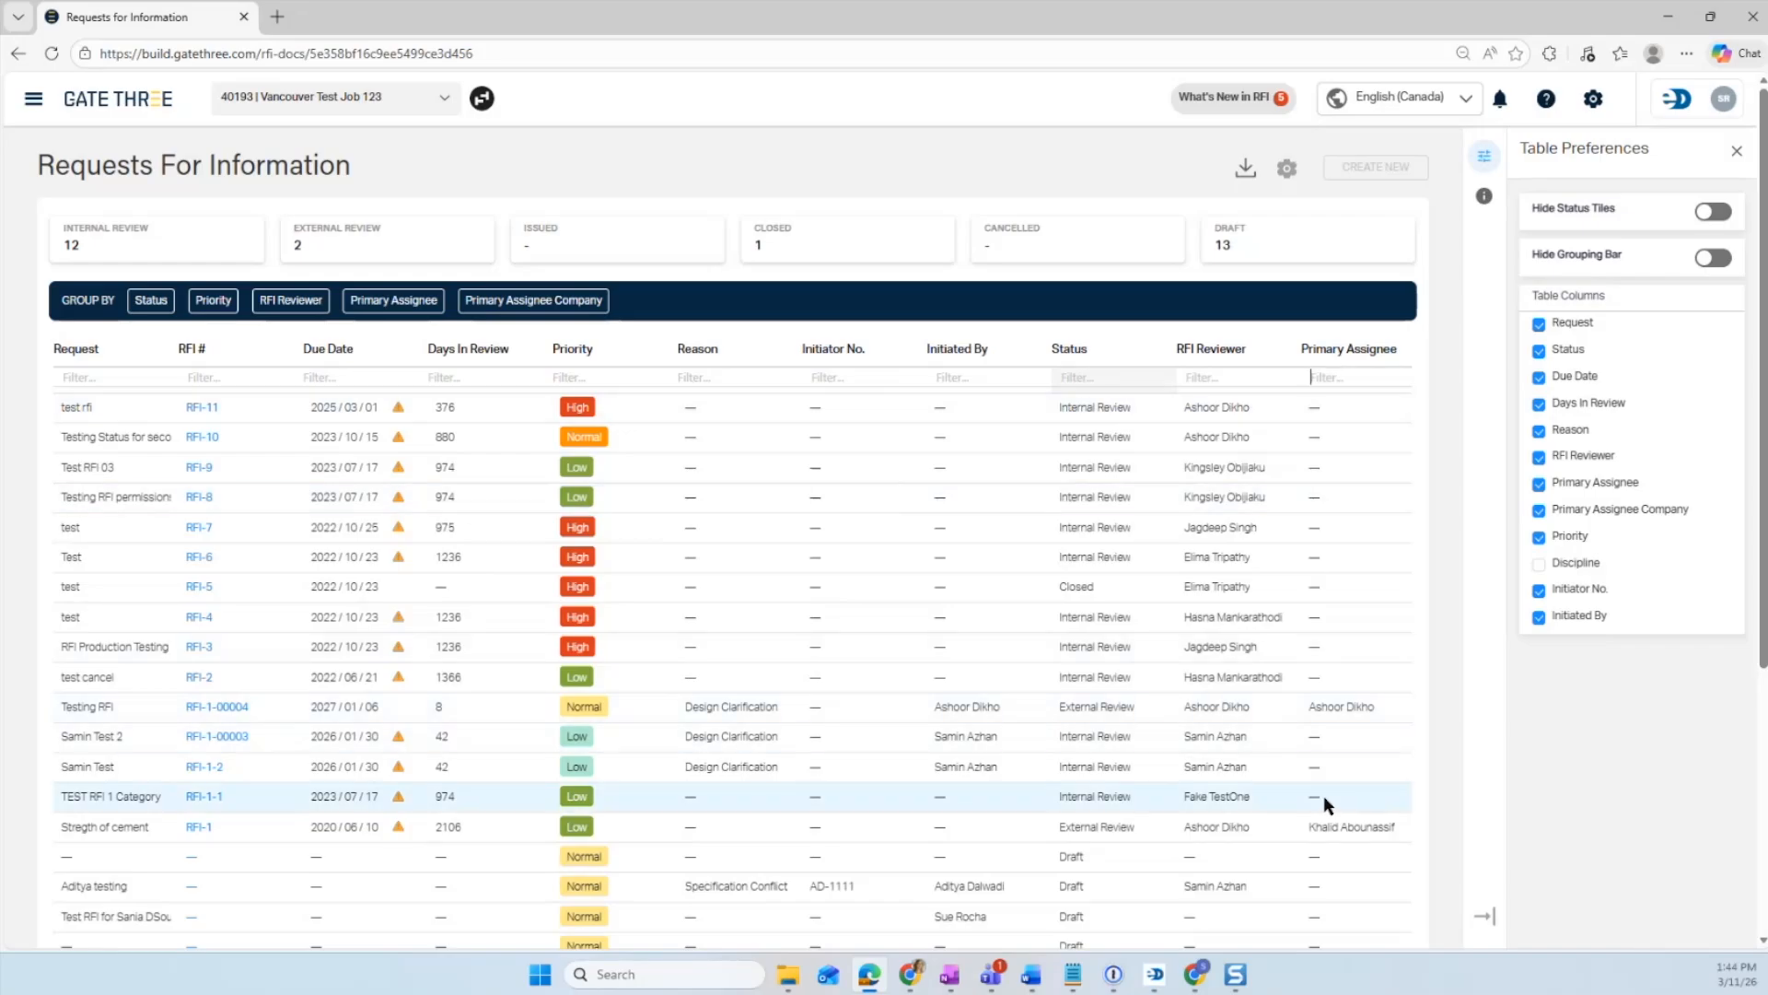
scroll(1323, 792, down, 1)
scroll(1322, 790, up, 1)
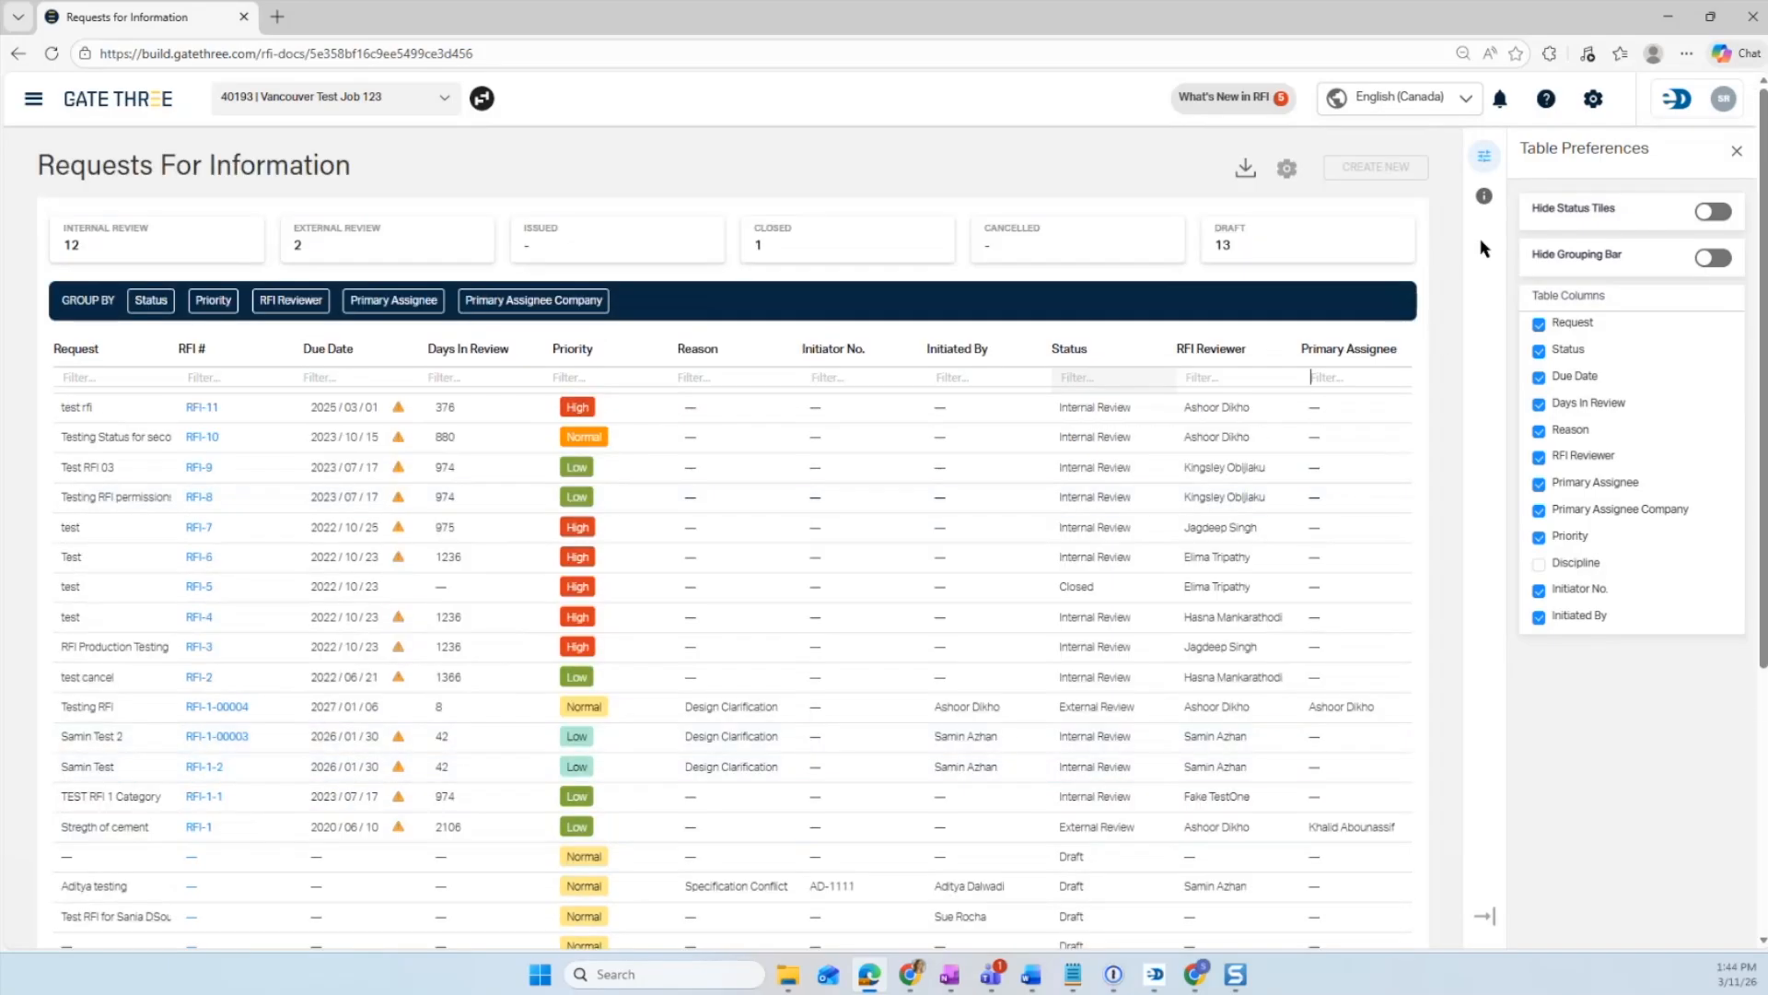
- Open the Tutorial panel, preview its Status Tiles and Inline Filters entries, and toggle Interactive Tutorial on and off
click(1484, 198)
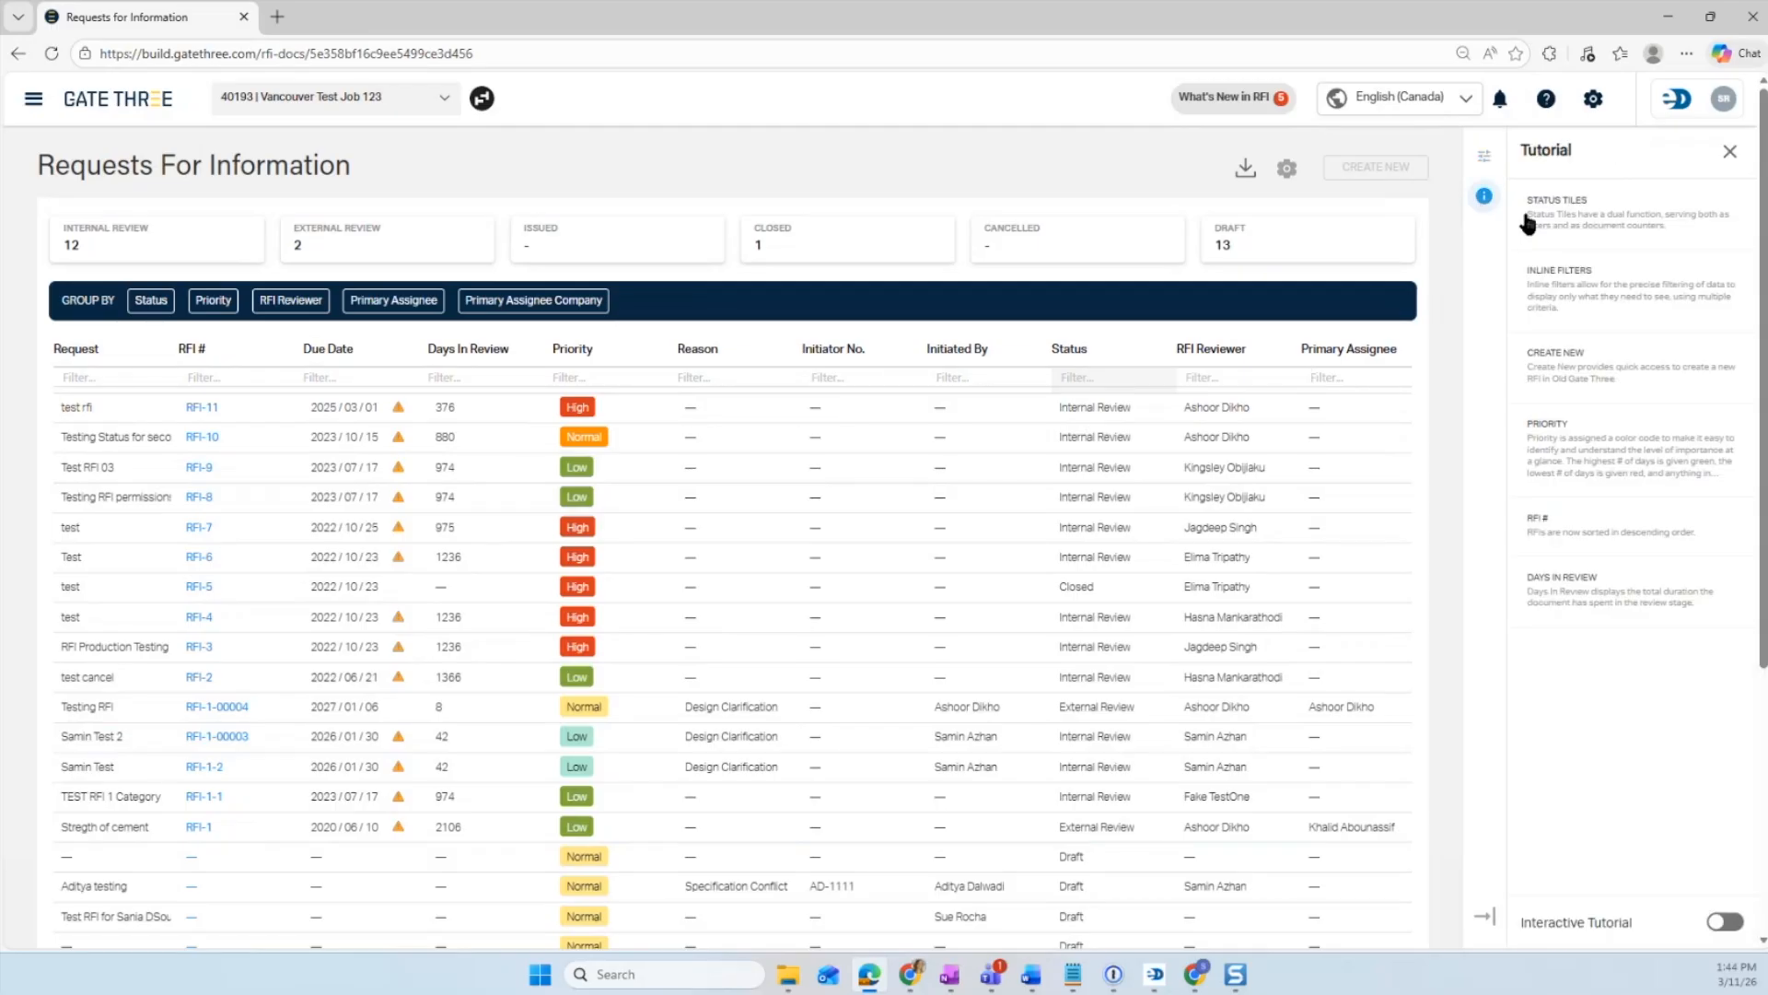
click(1600, 219)
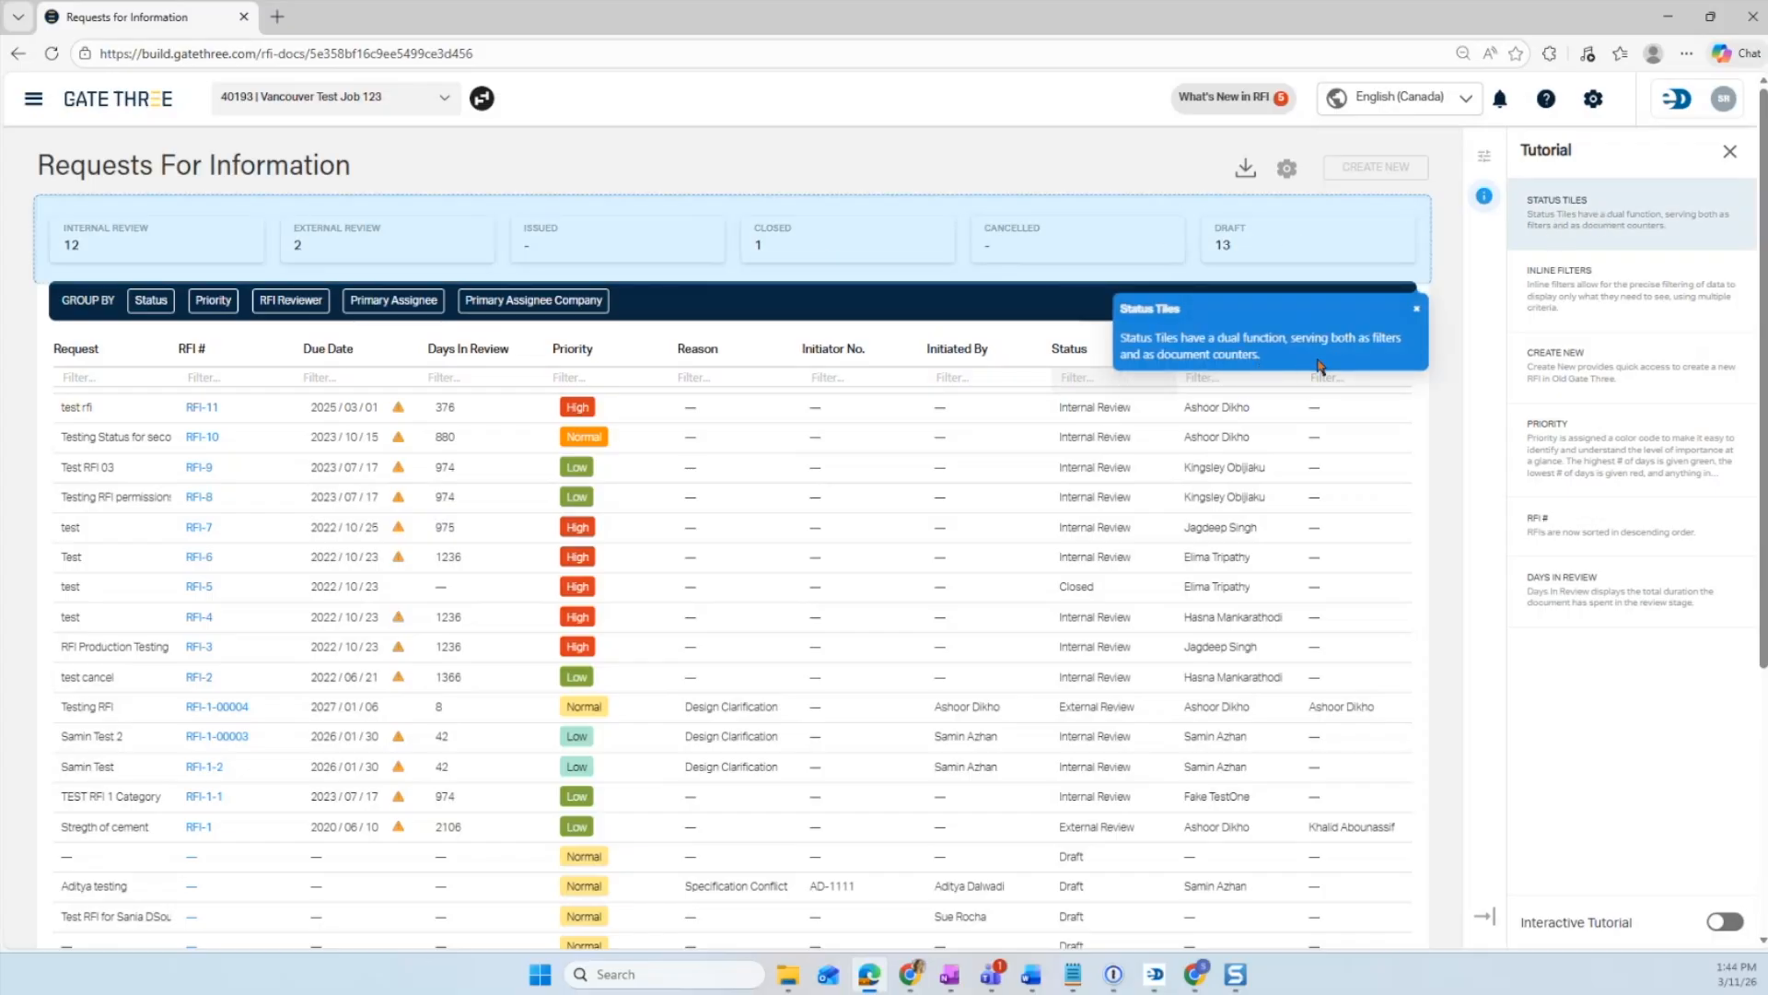
click(1588, 306)
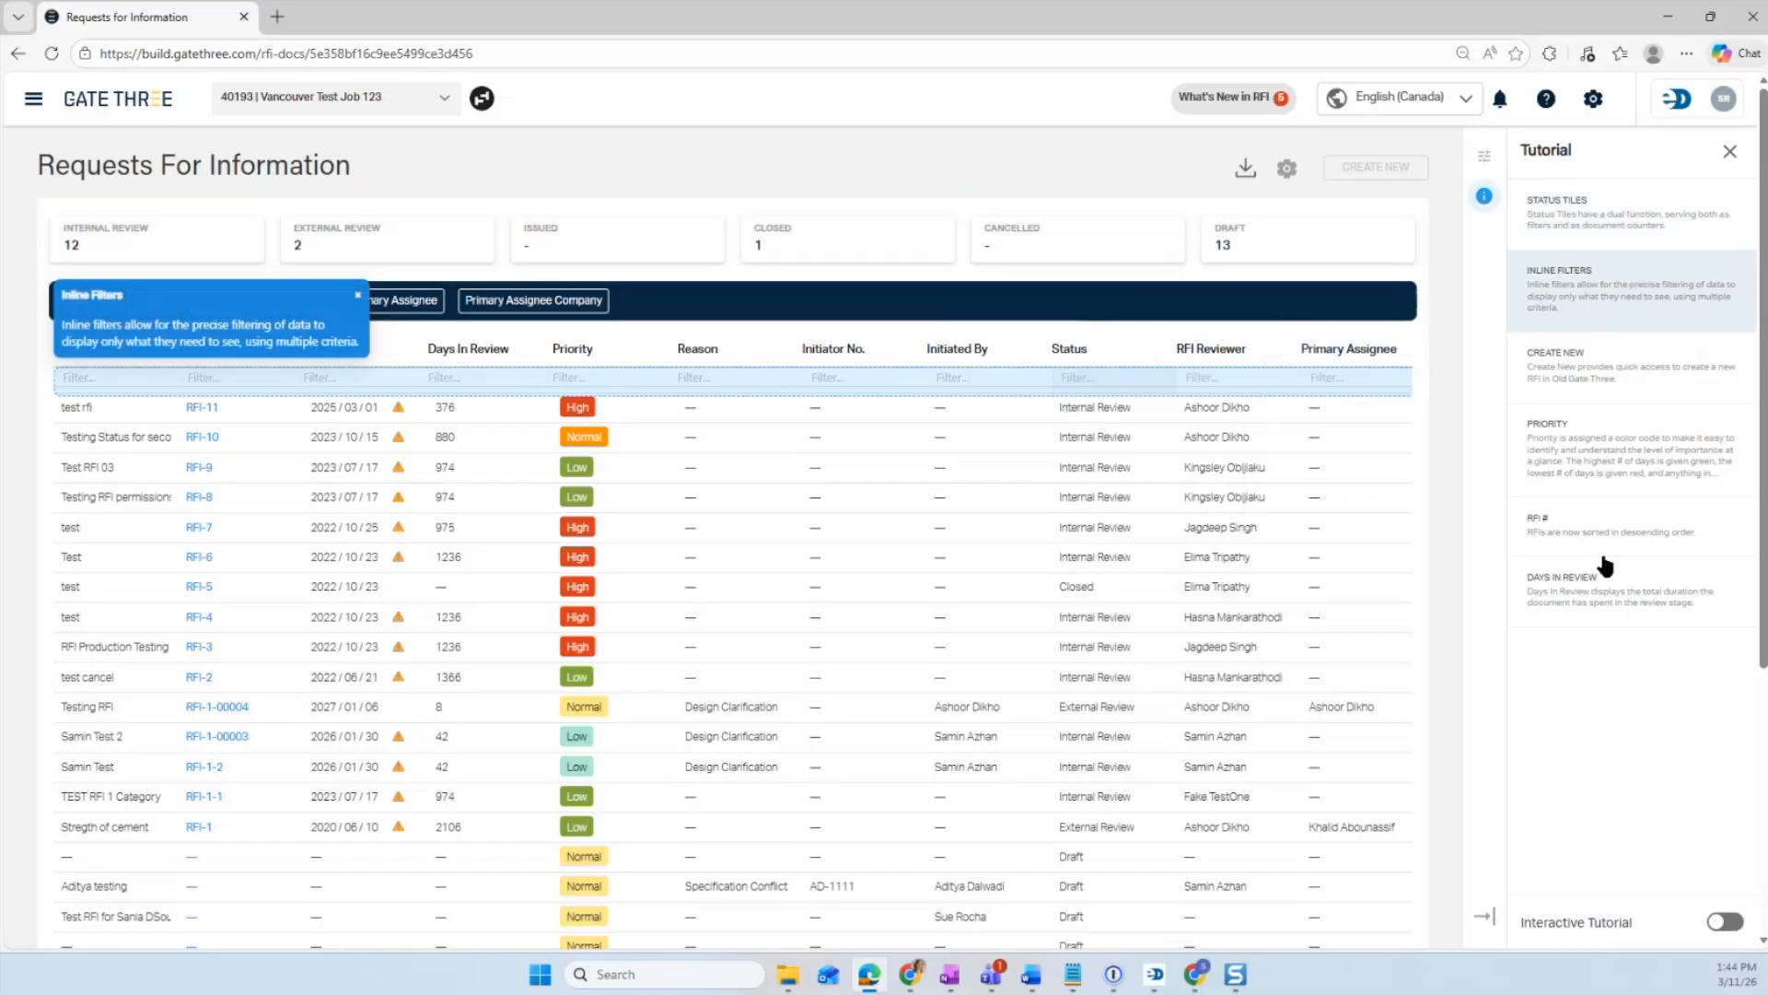
click(1727, 924)
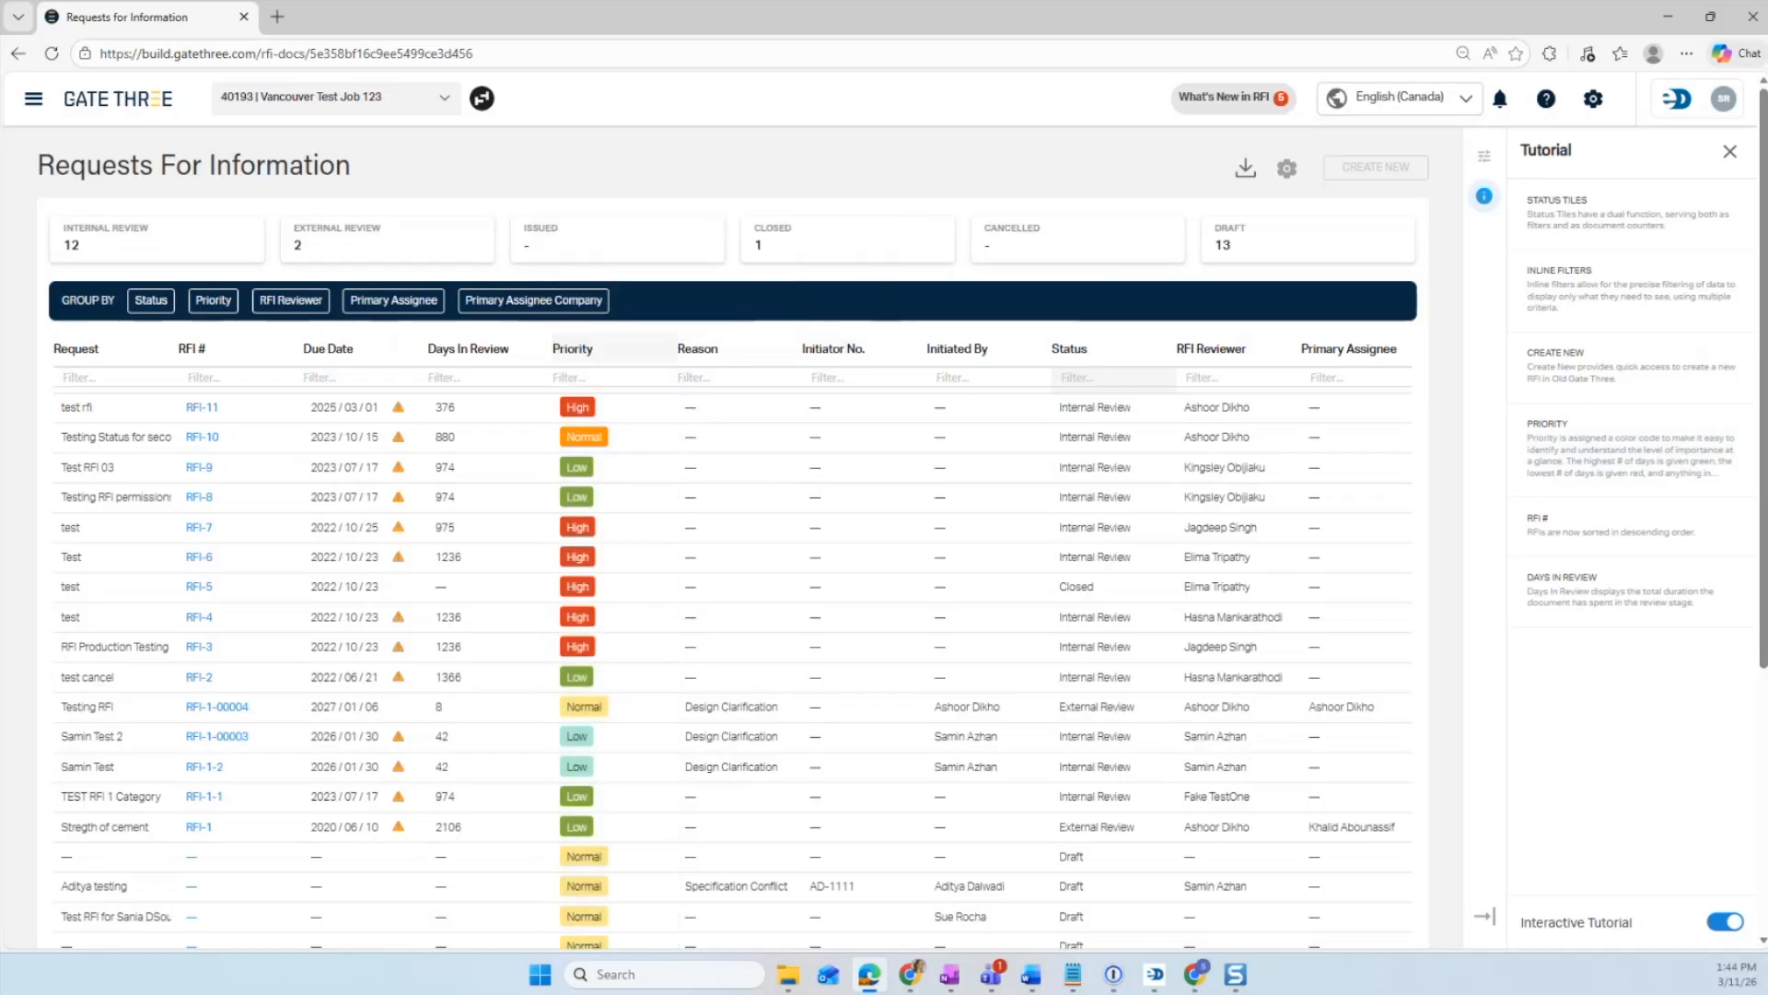
click(1717, 926)
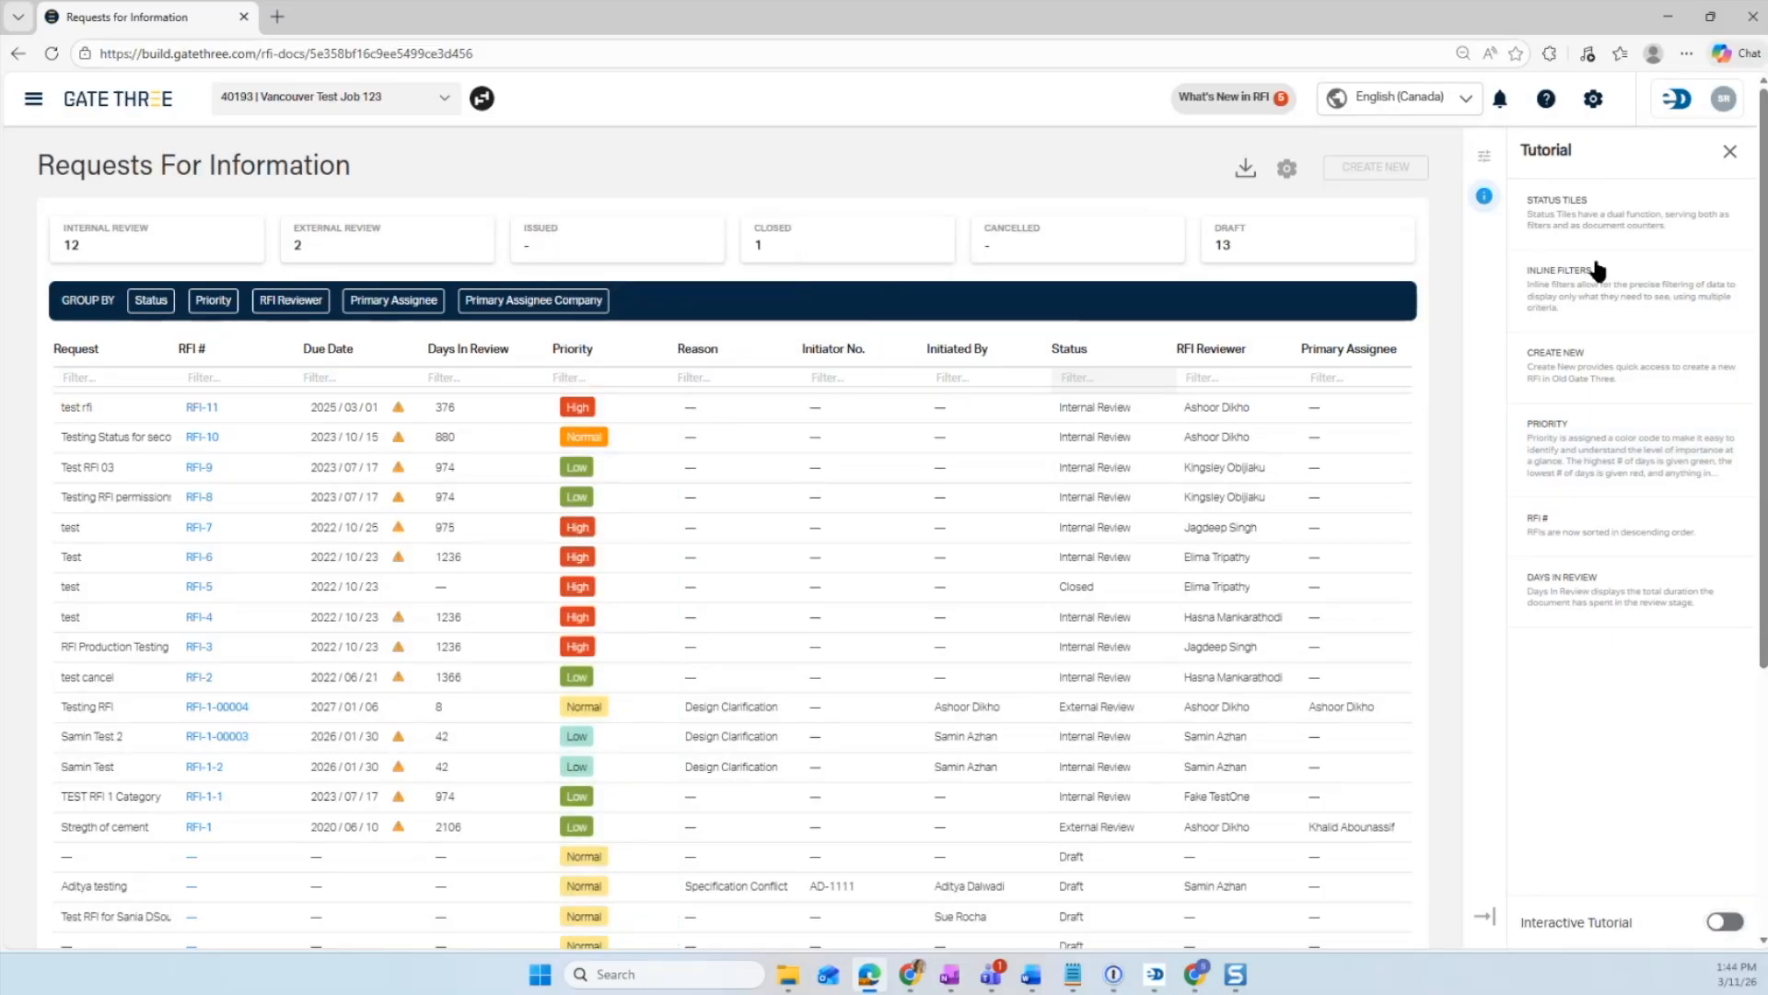
- Preview the RFI # tutorial entry and close the Tutorial panel
click(1584, 537)
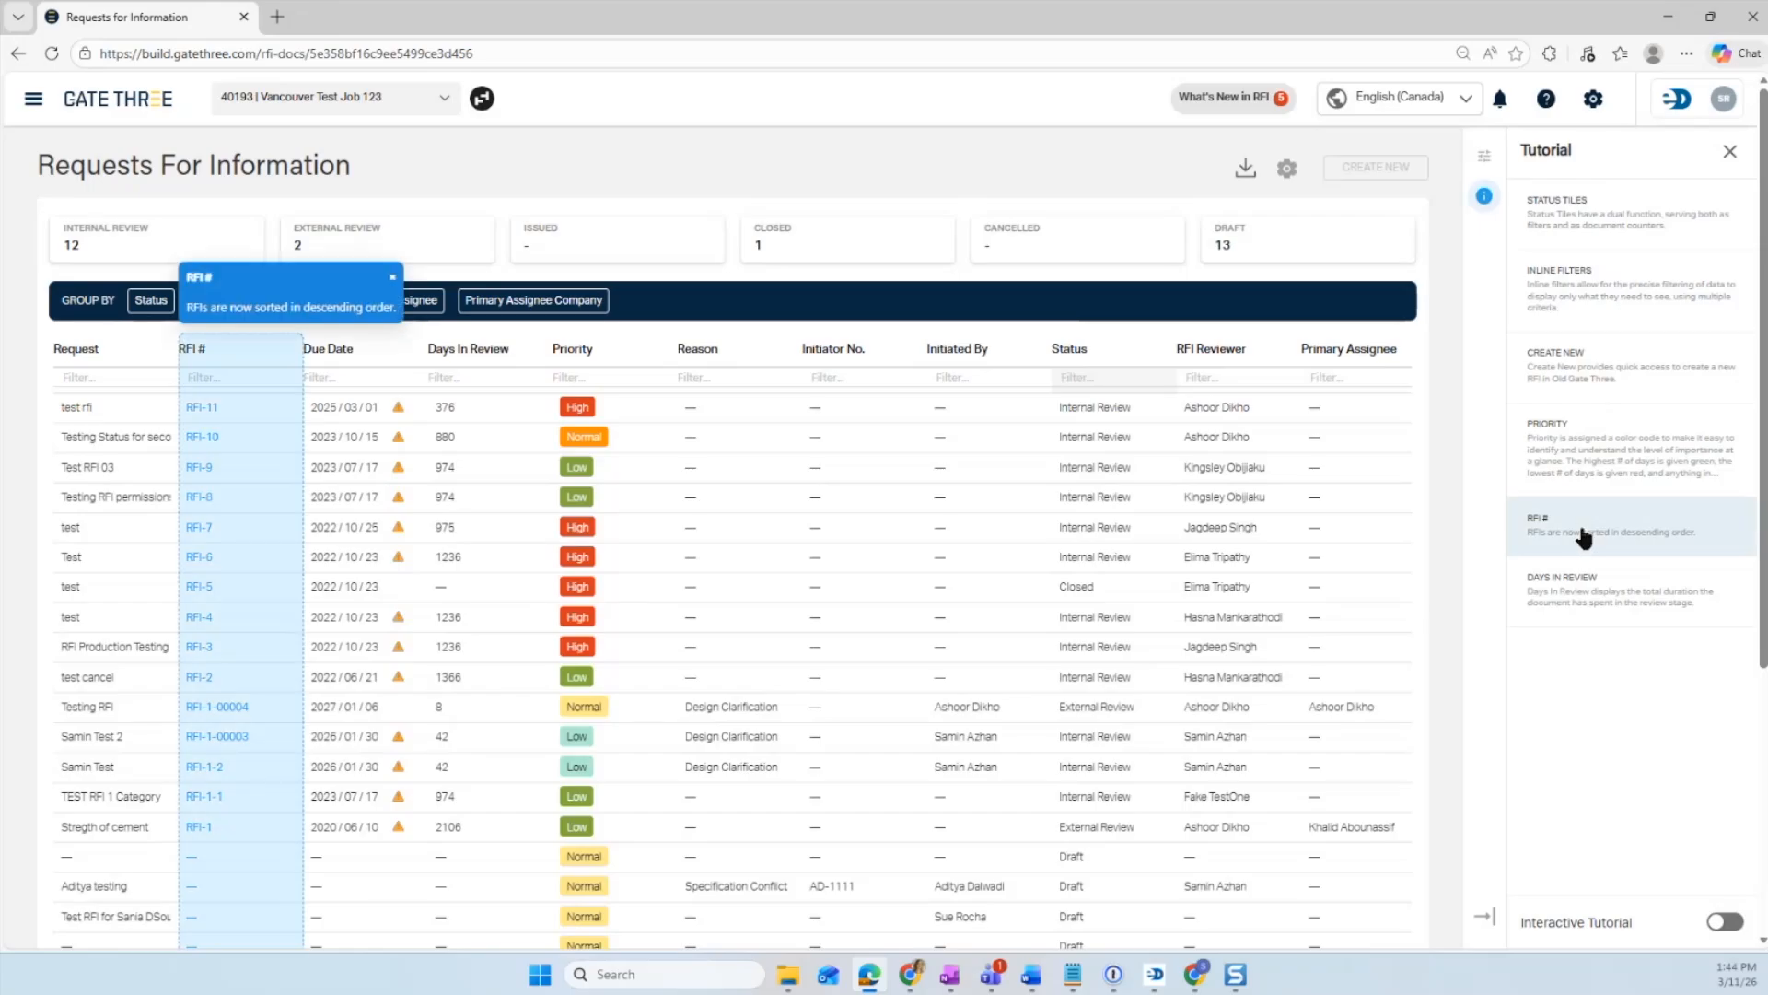
click(1730, 151)
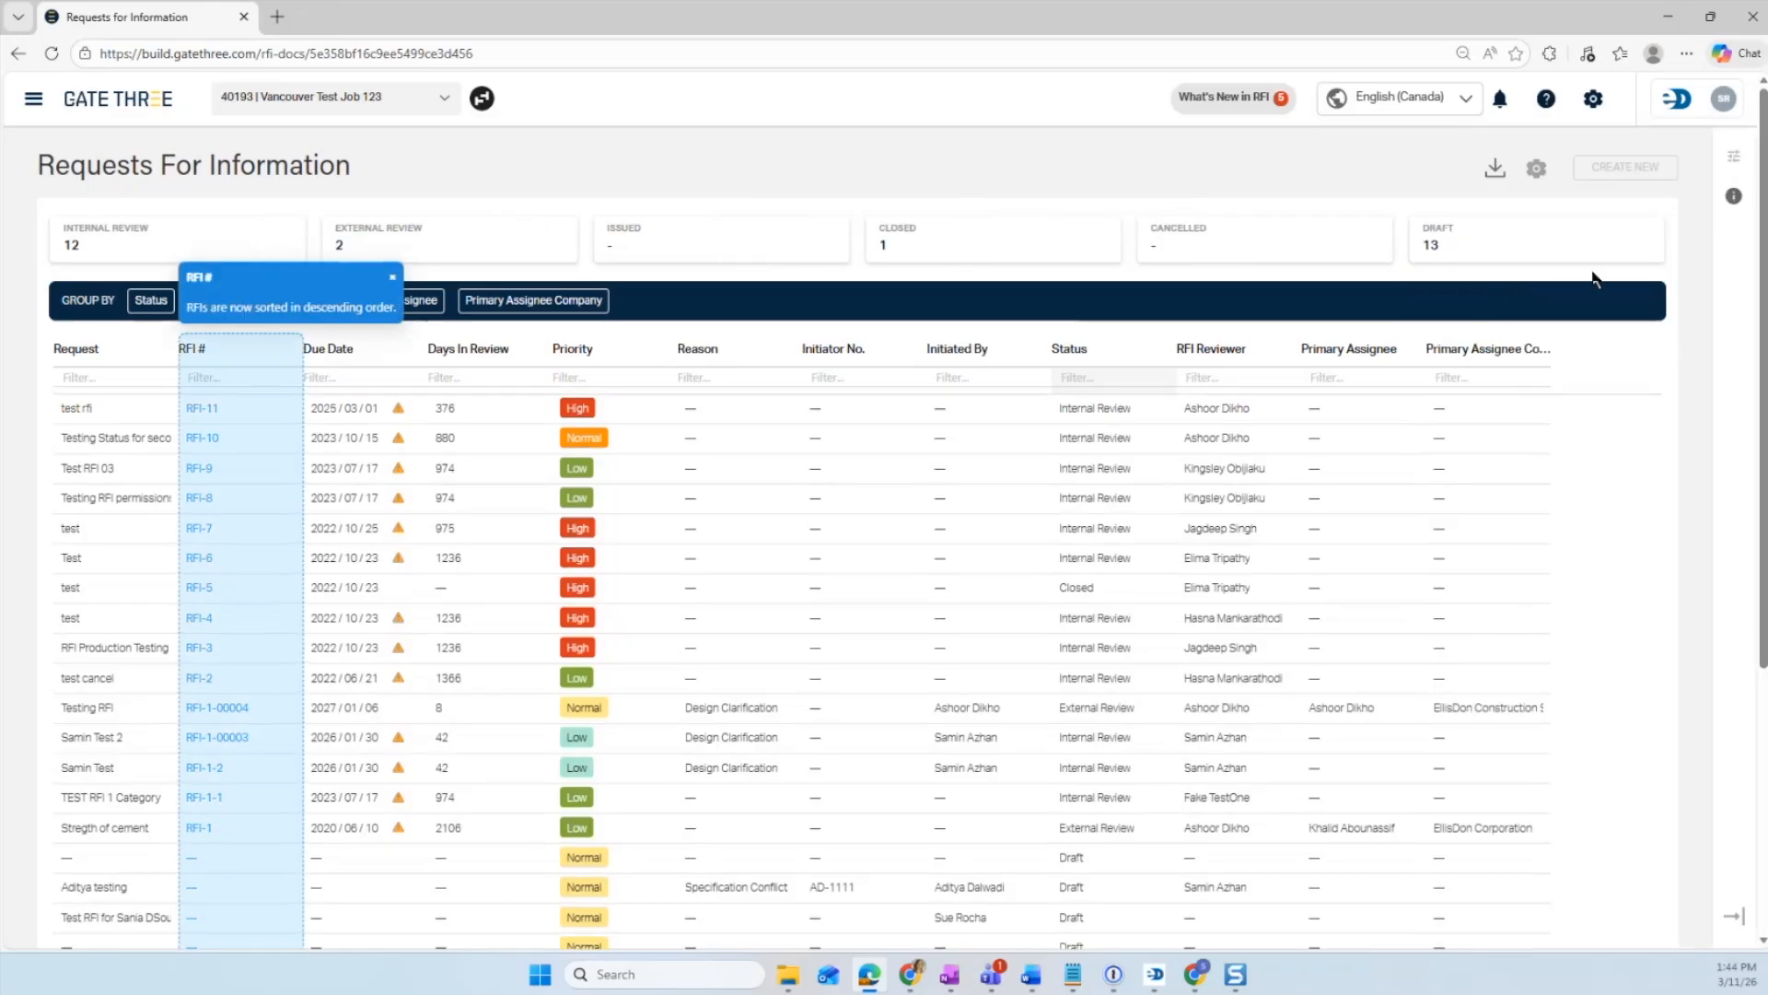
- Switch to the training site's Requests For Information log and open its Audit Log panel
click(1656, 26)
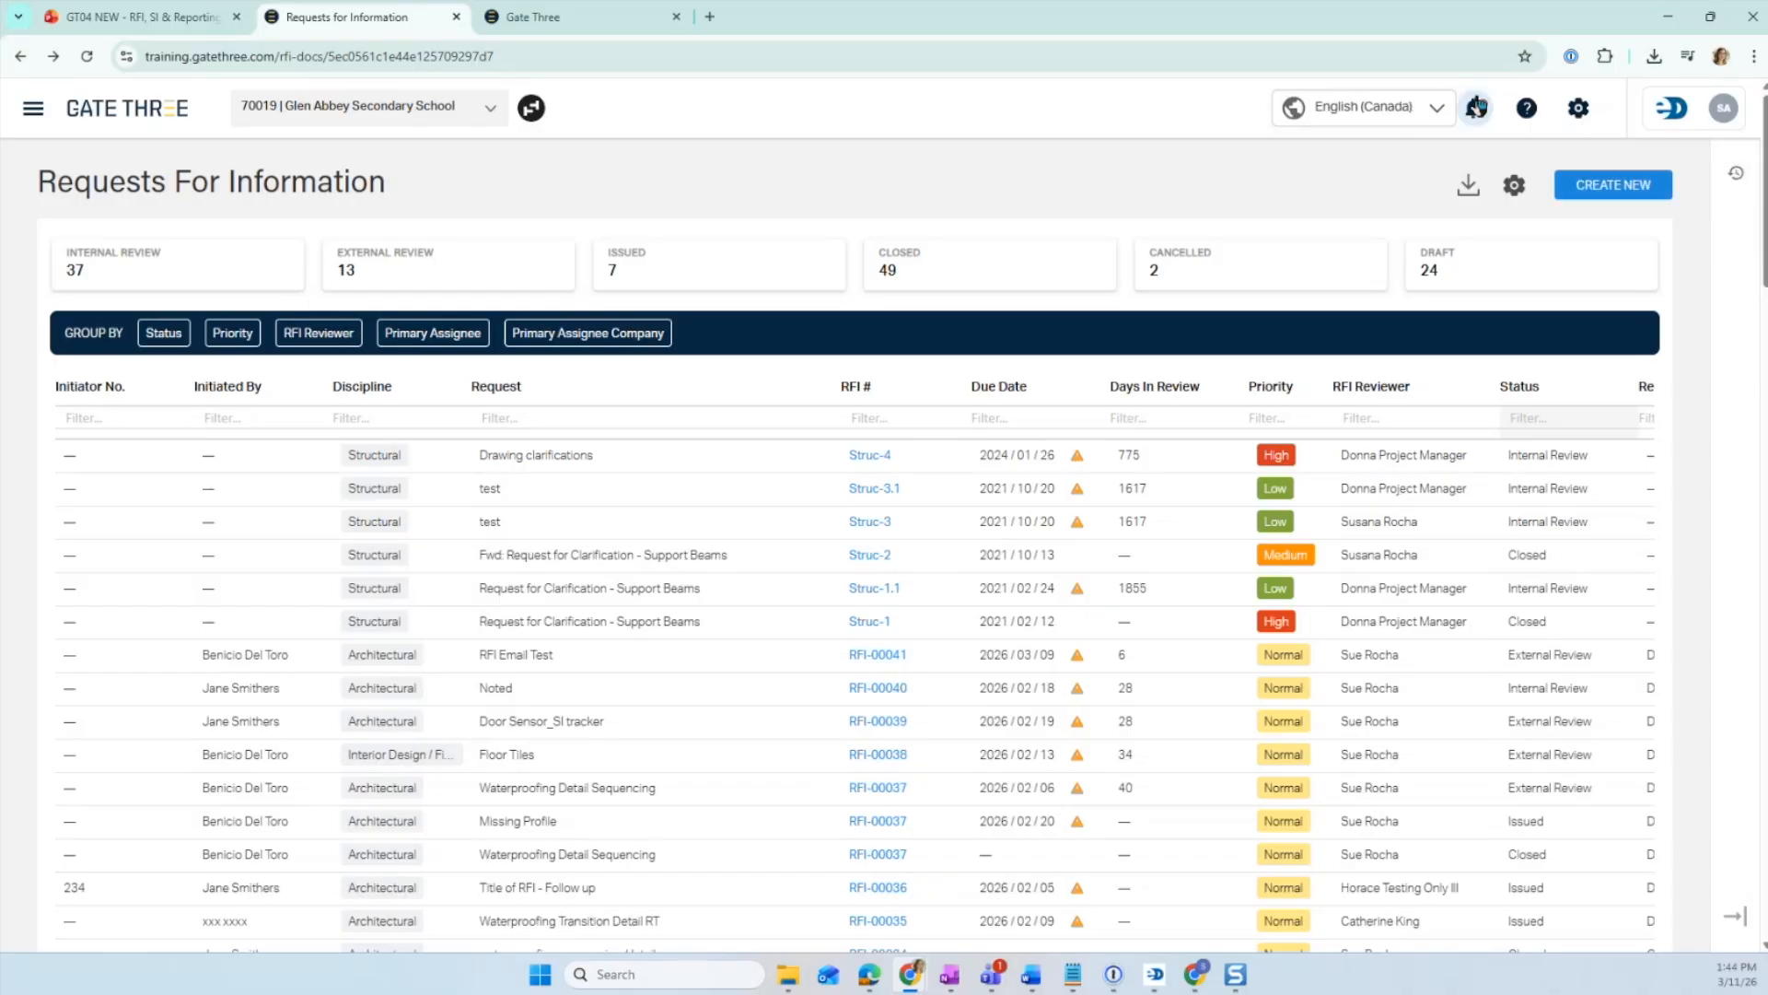
click(1527, 107)
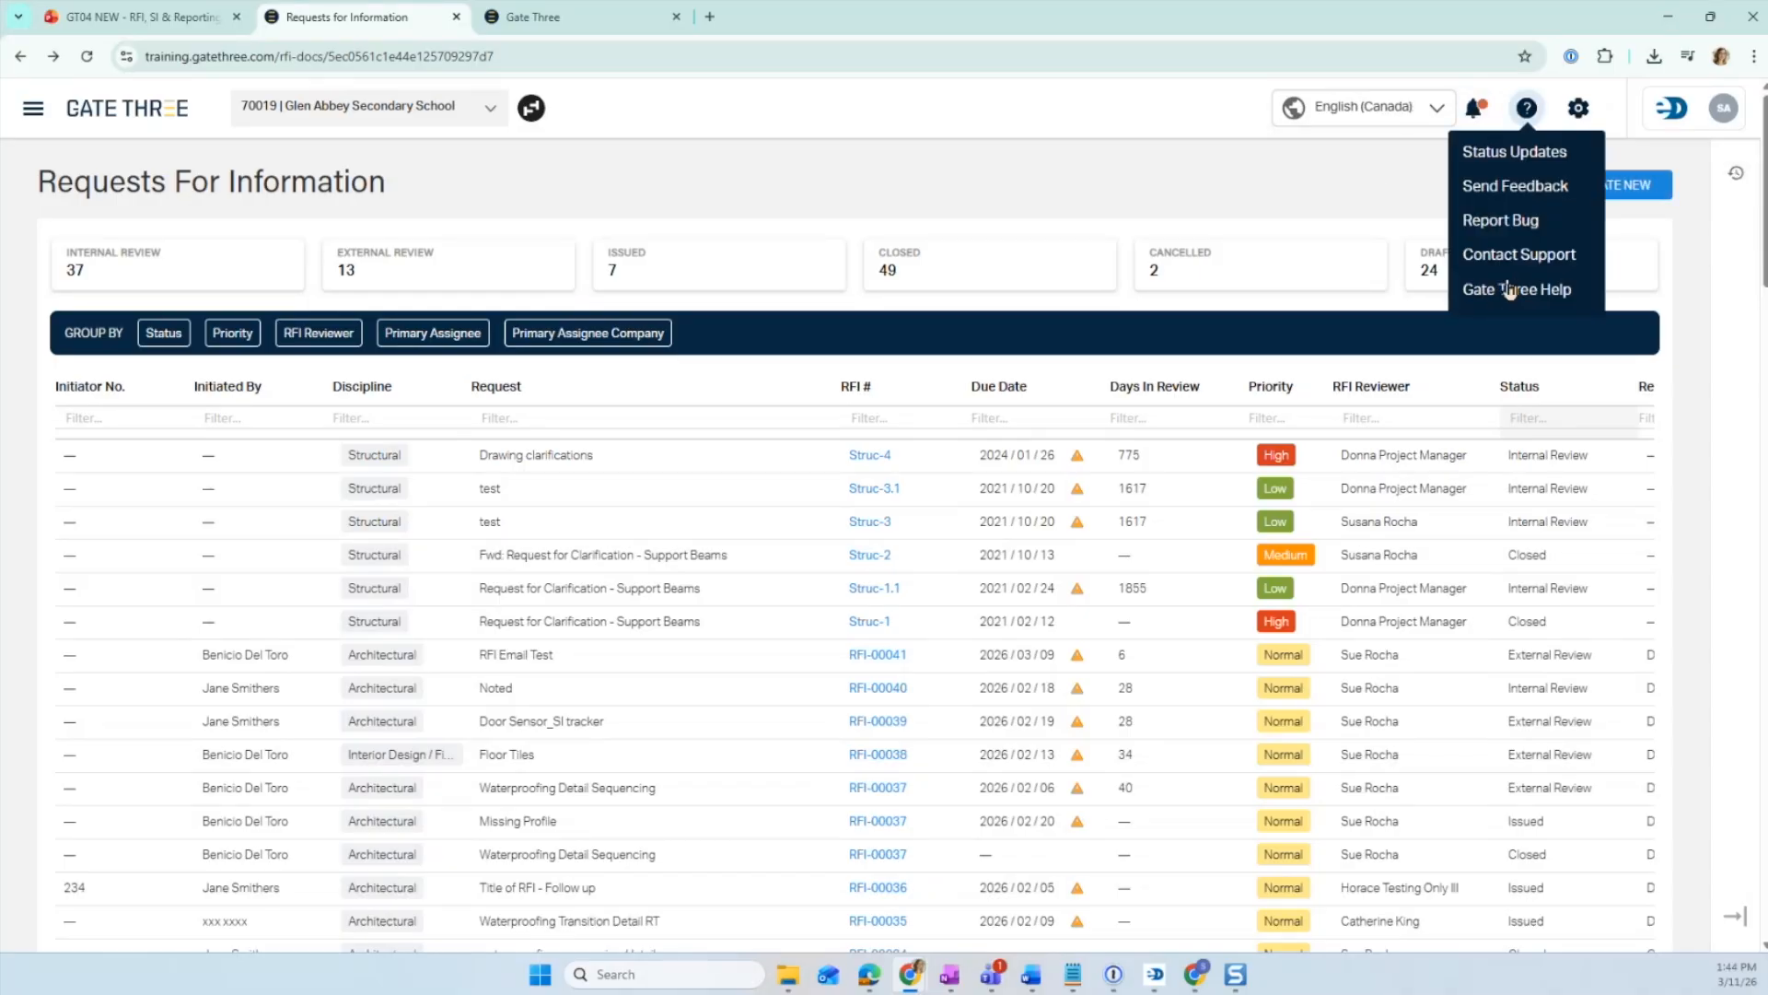
click(1737, 175)
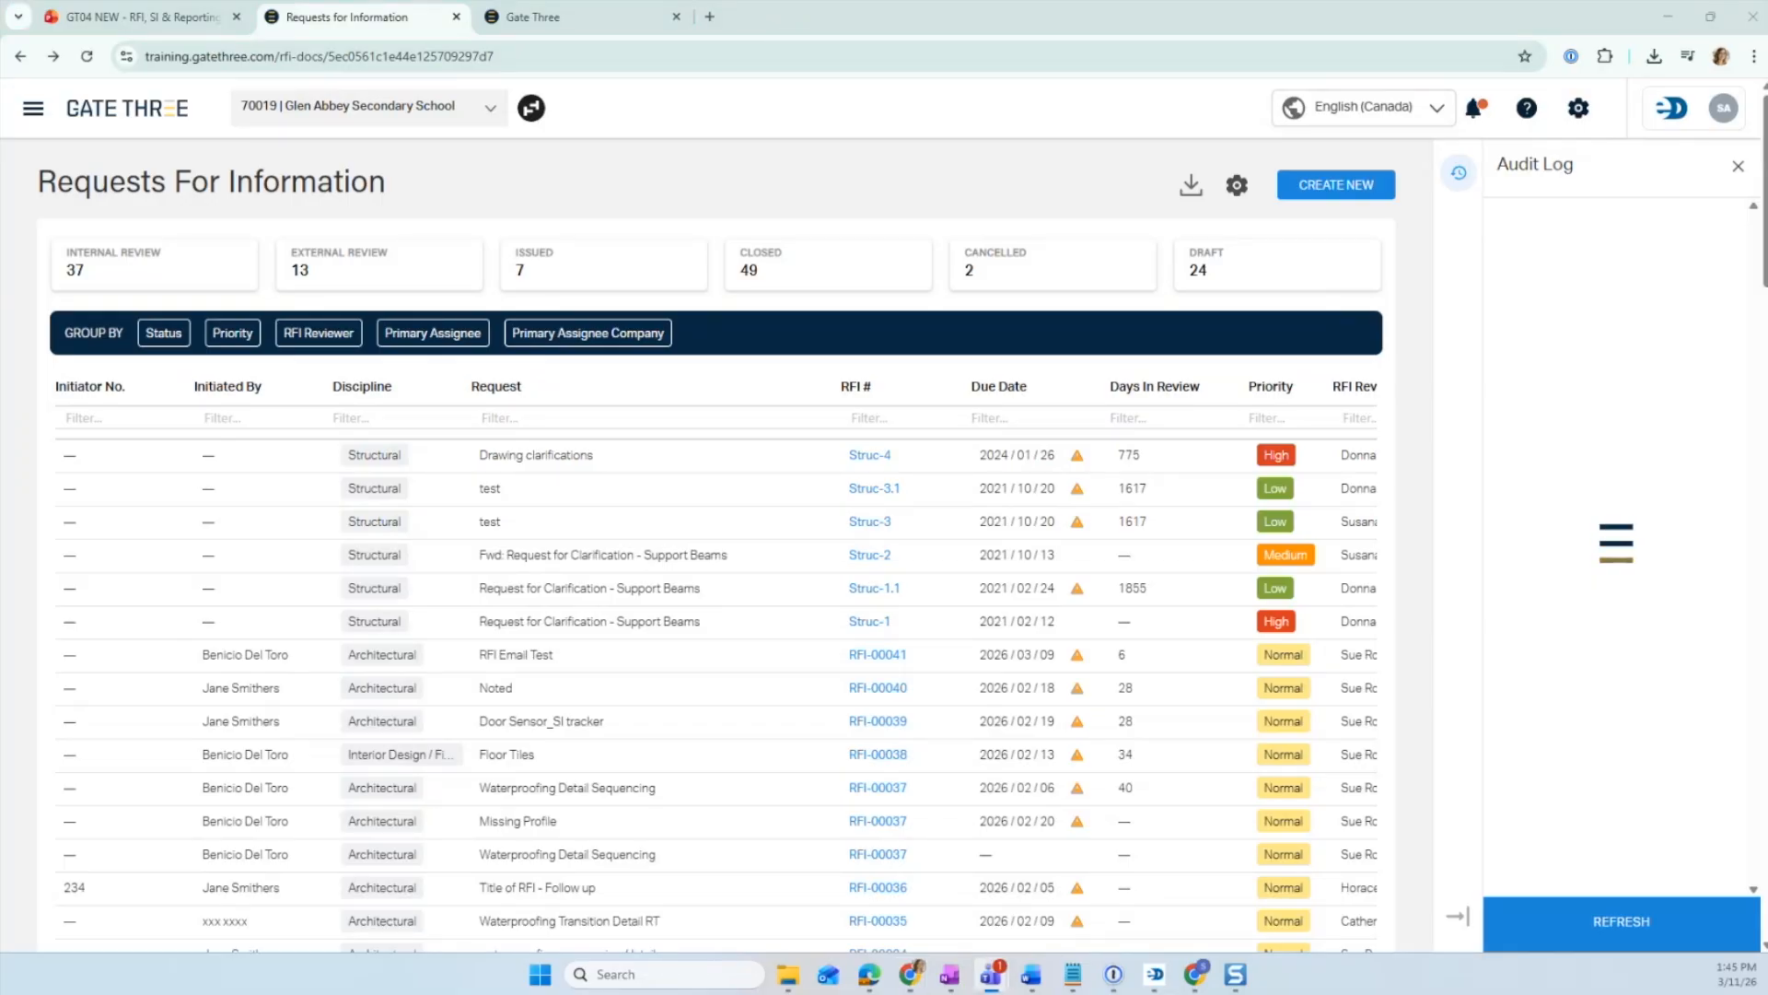
- Open the Request for Information documentation page and review the RFI User Permissions table
click(772, 28)
drag(772, 28, 774, 27)
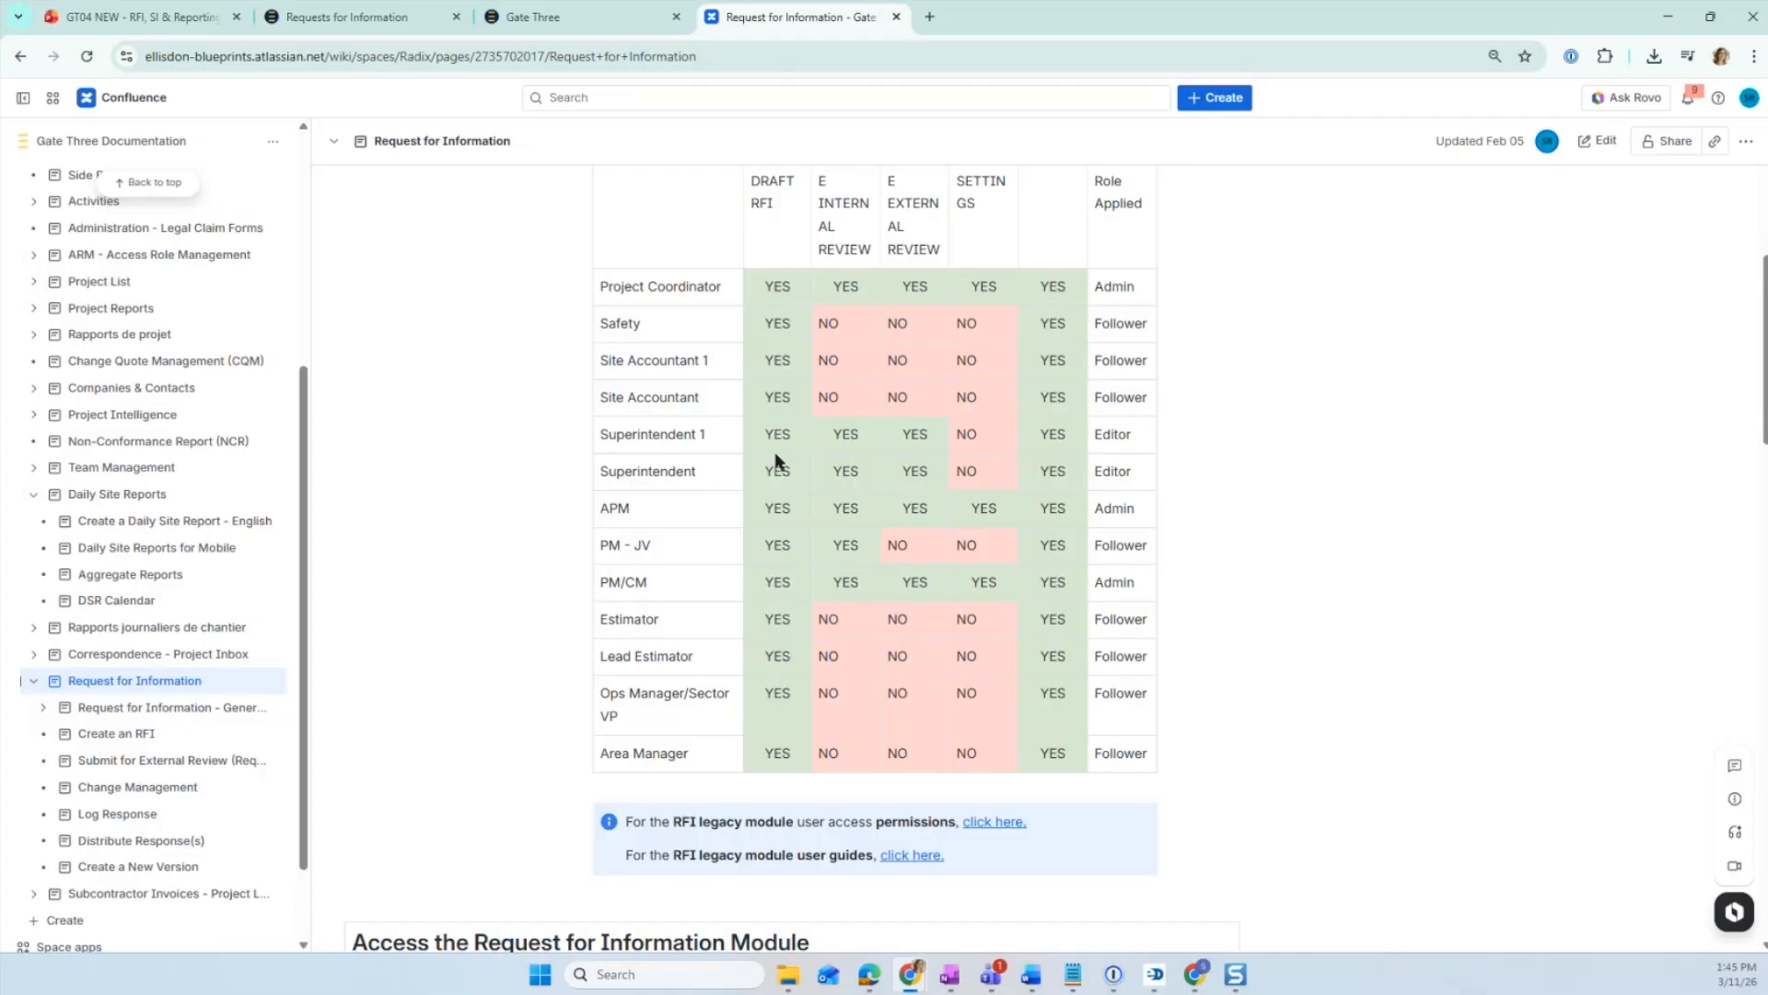
scroll(782, 282, up, 1)
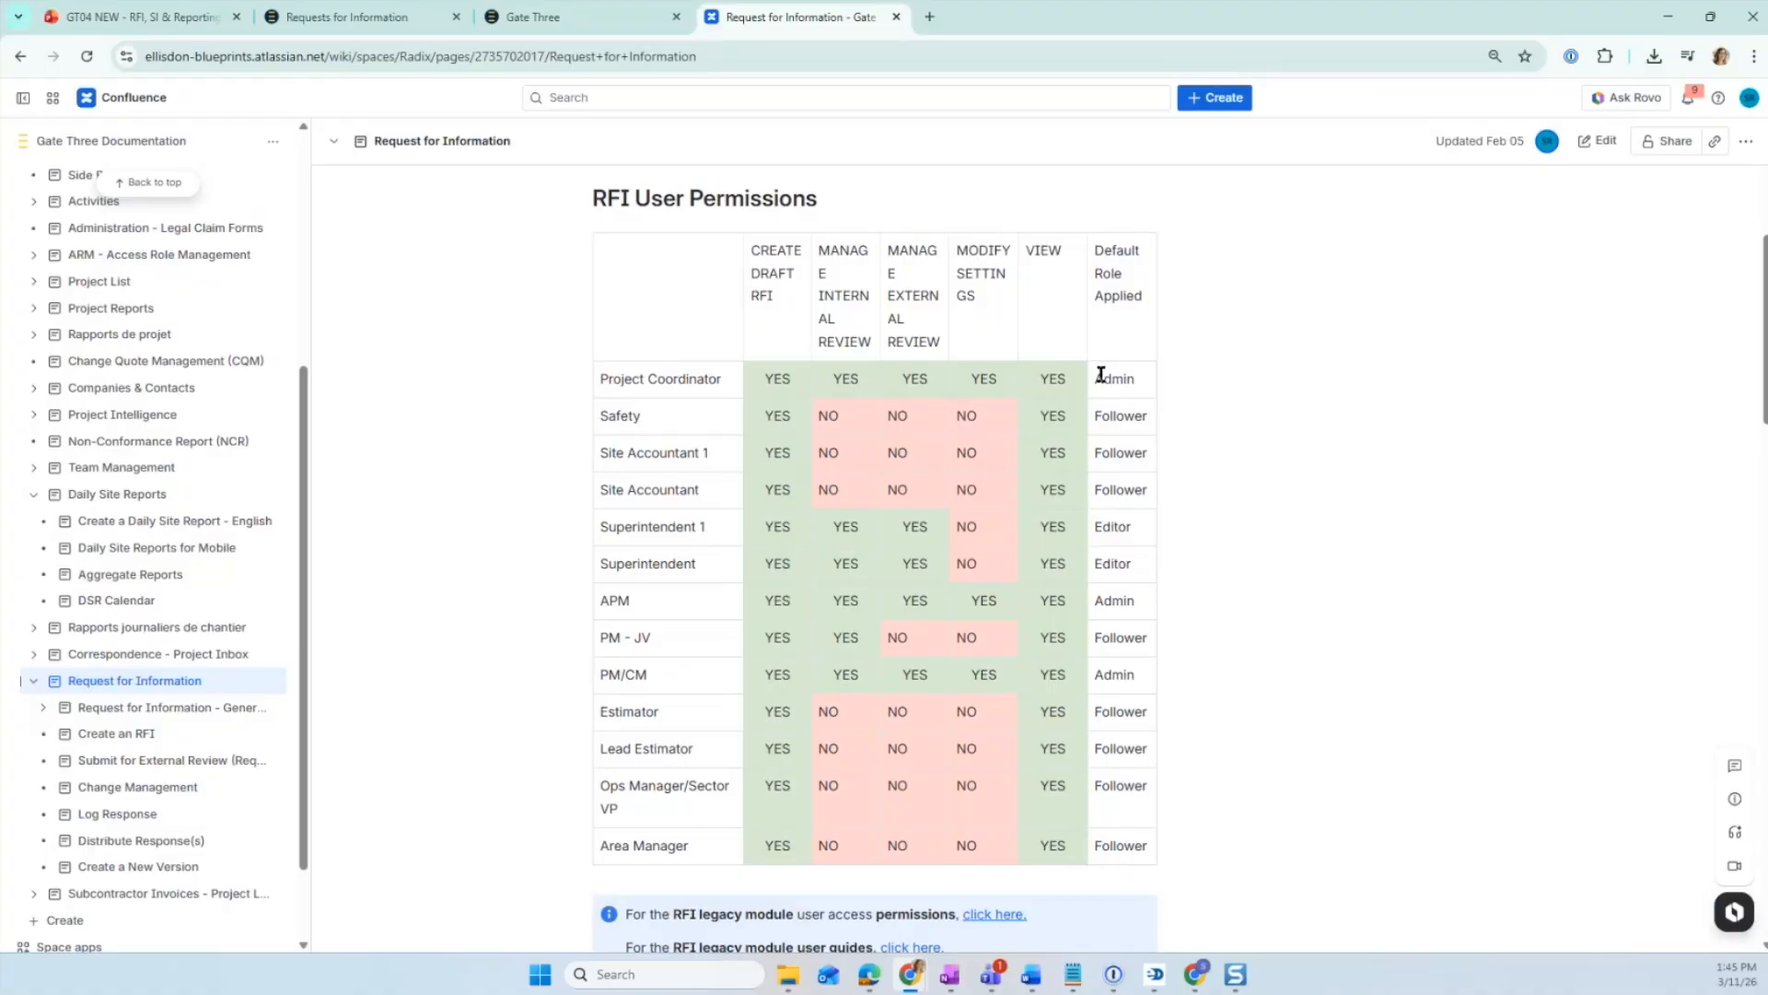
- Return to the RFI log and toggle the External Review status tile filter on and off
click(358, 16)
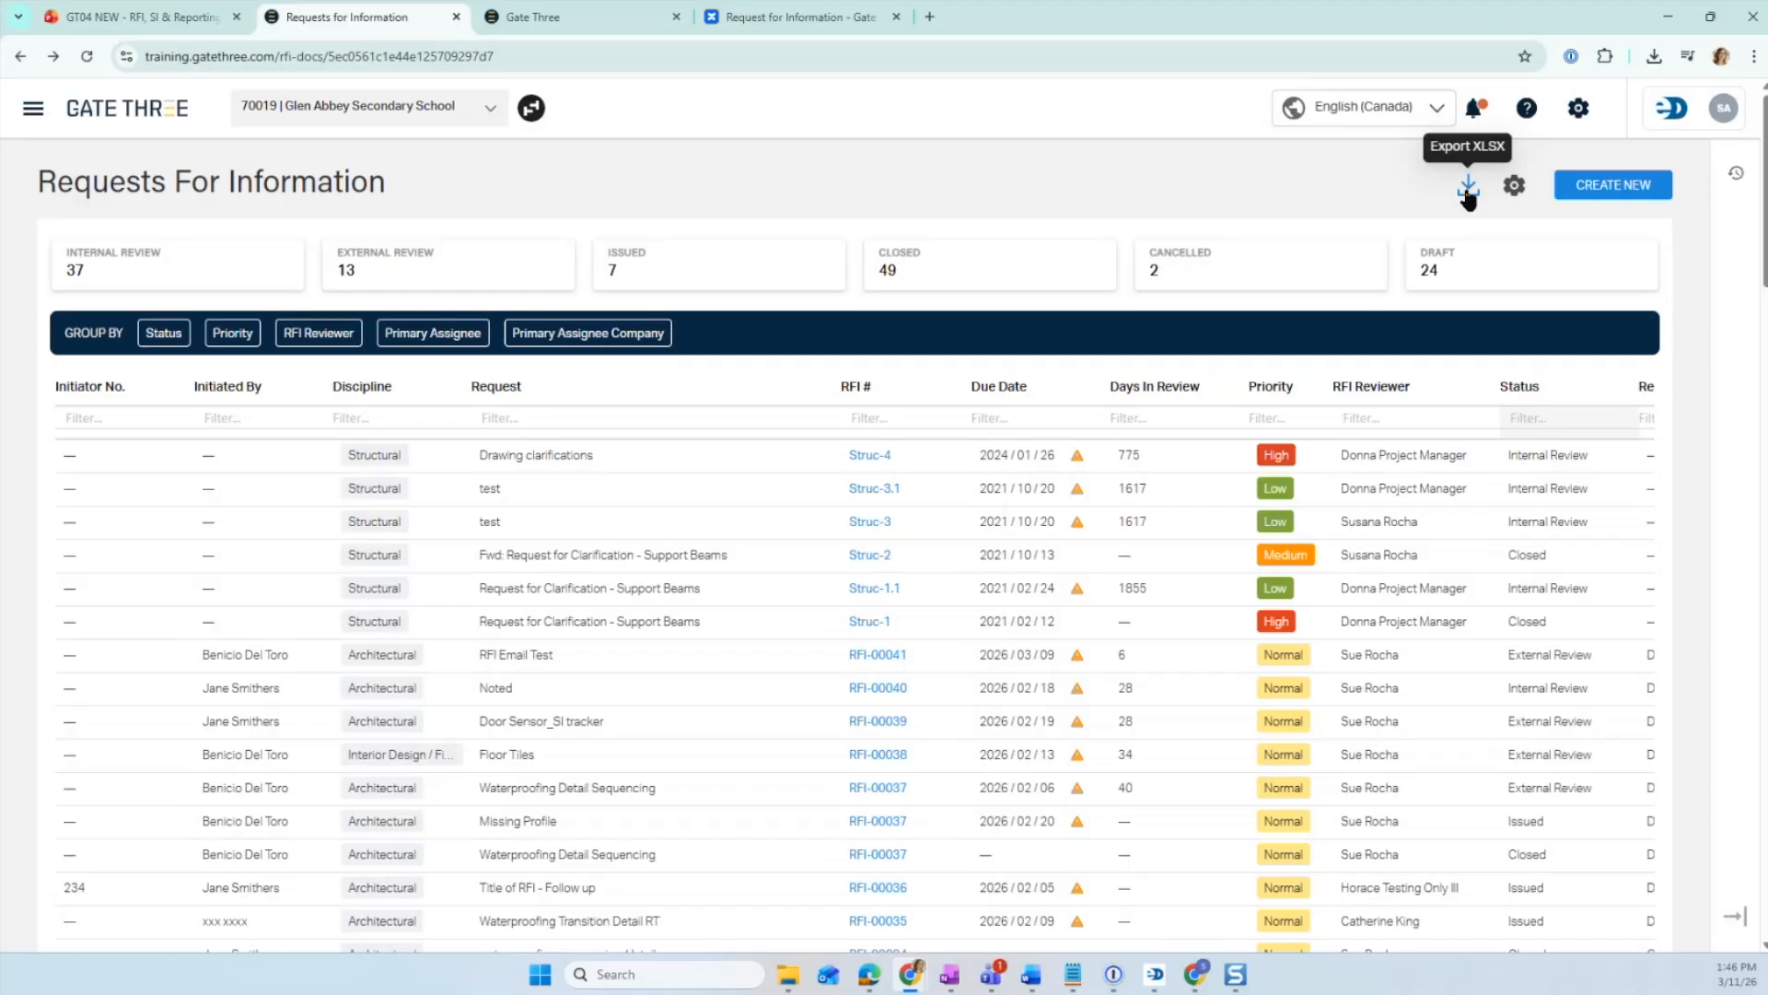
click(423, 276)
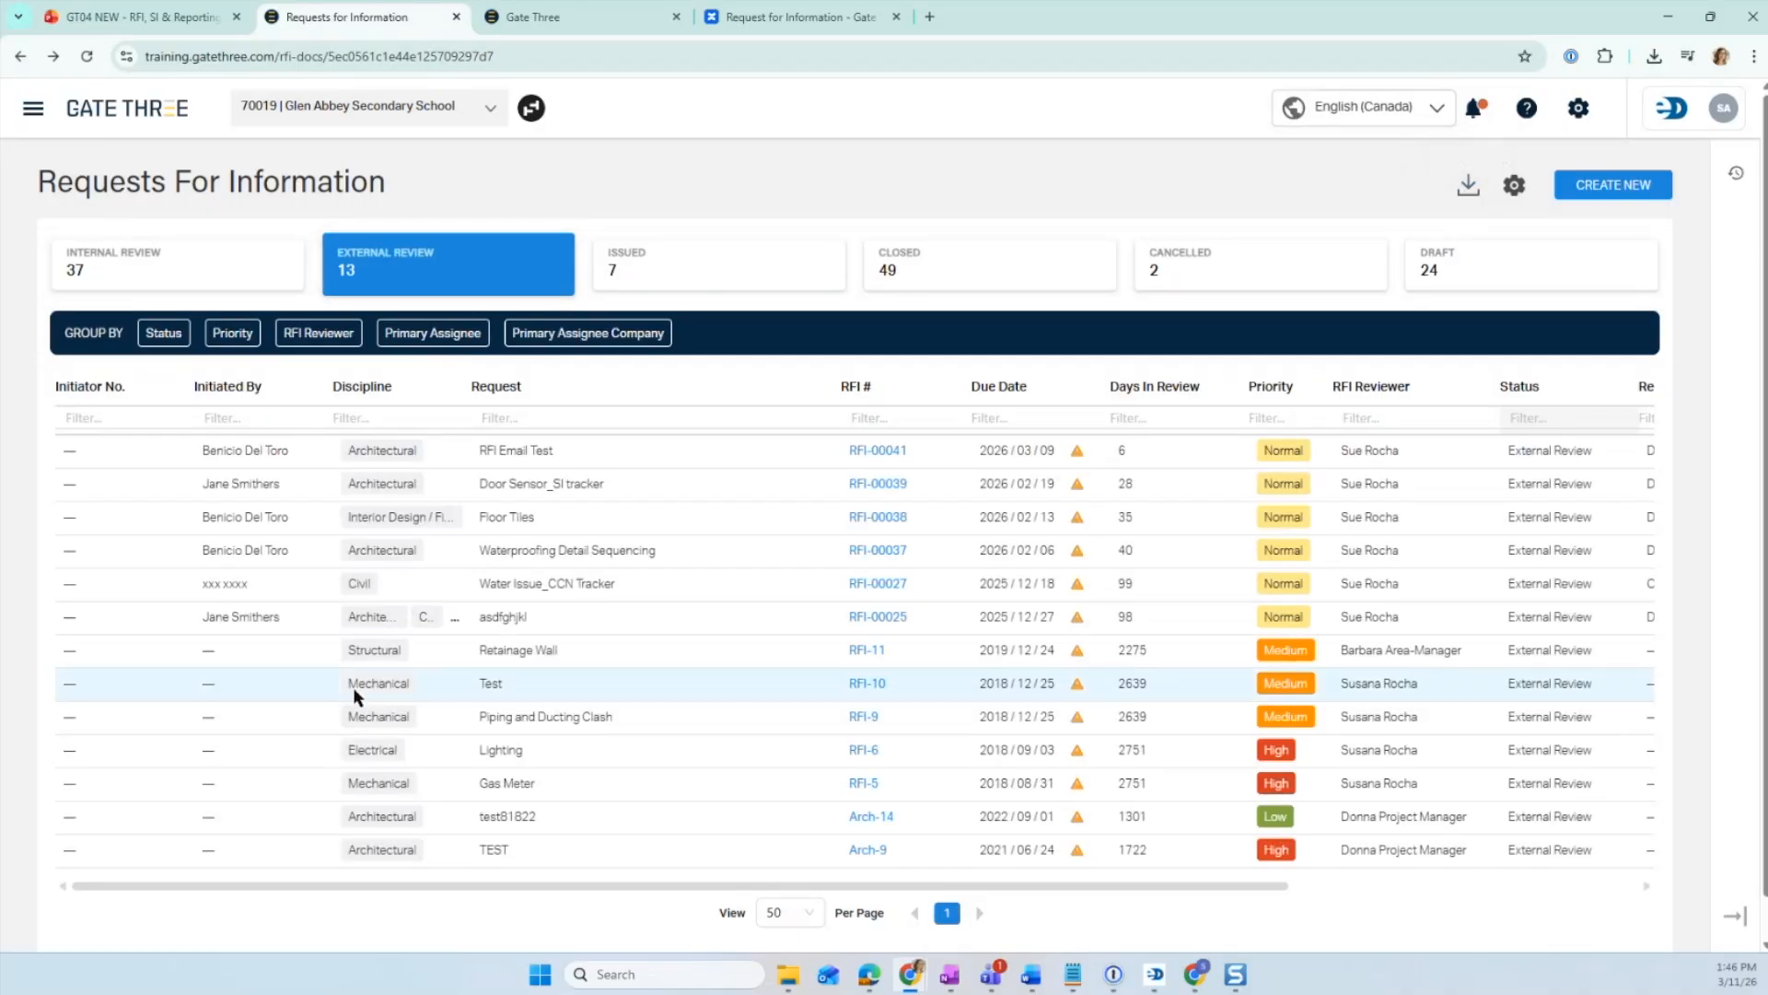
click(447, 286)
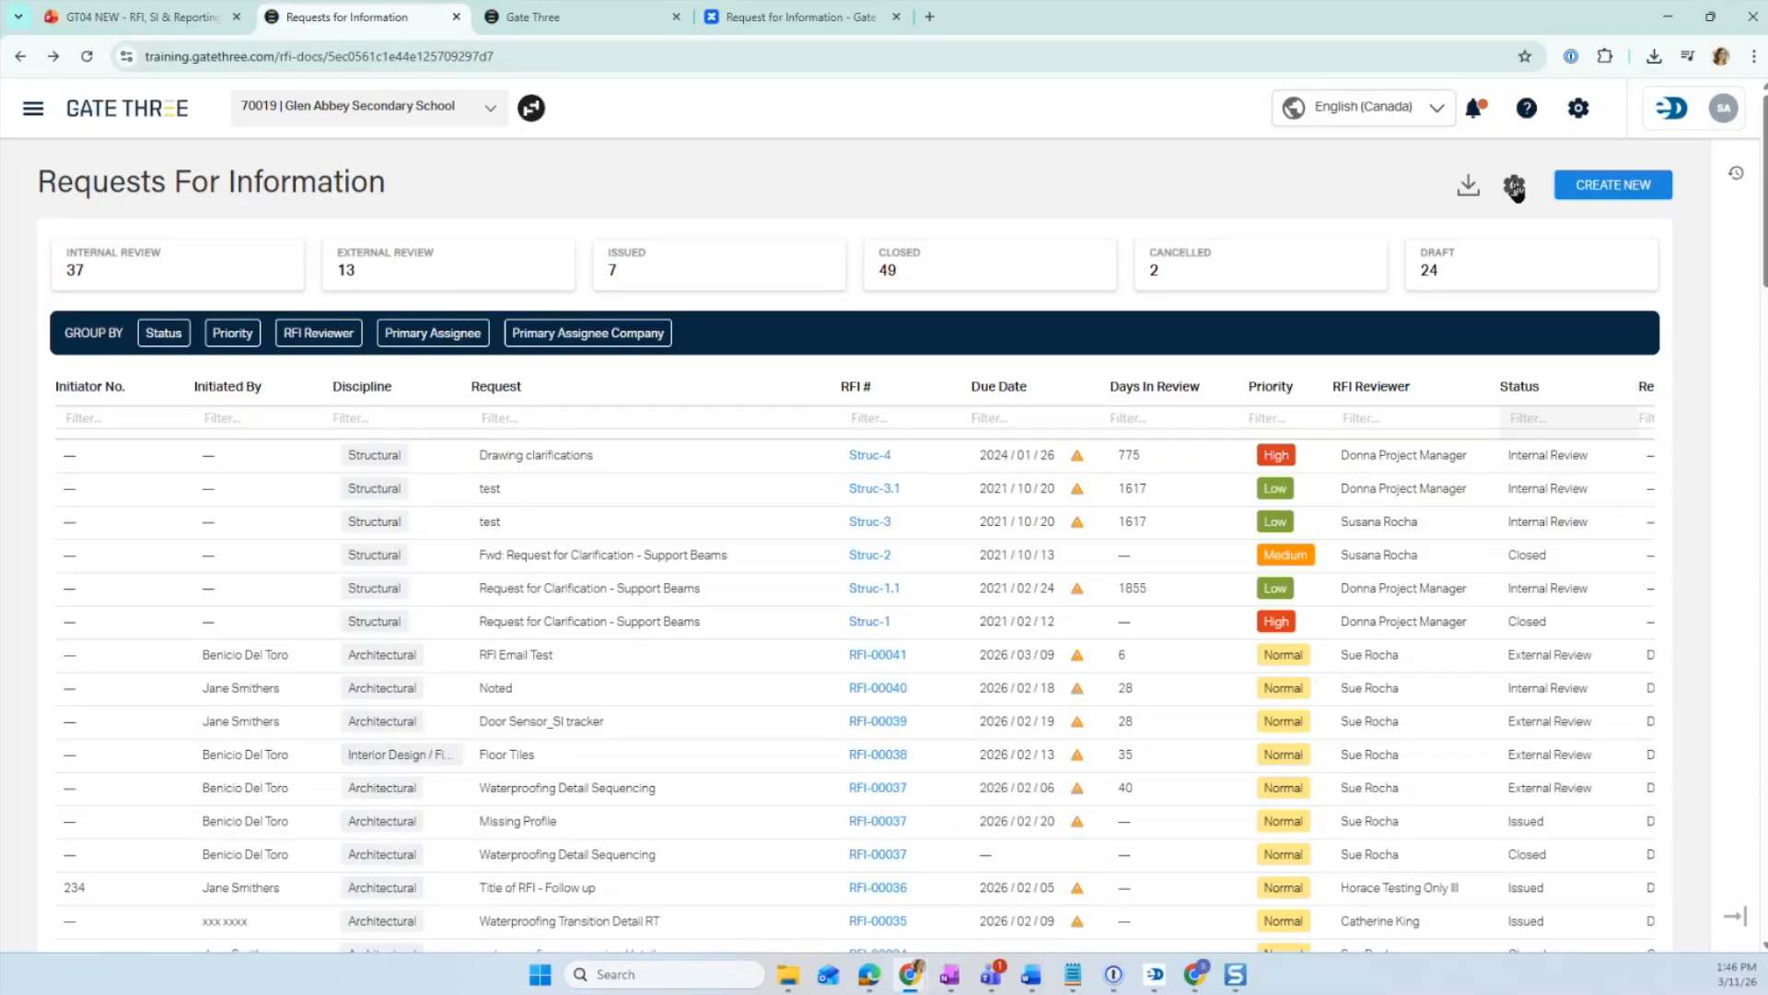
- Open the RFI Settings and start editing the General settings
click(1515, 188)
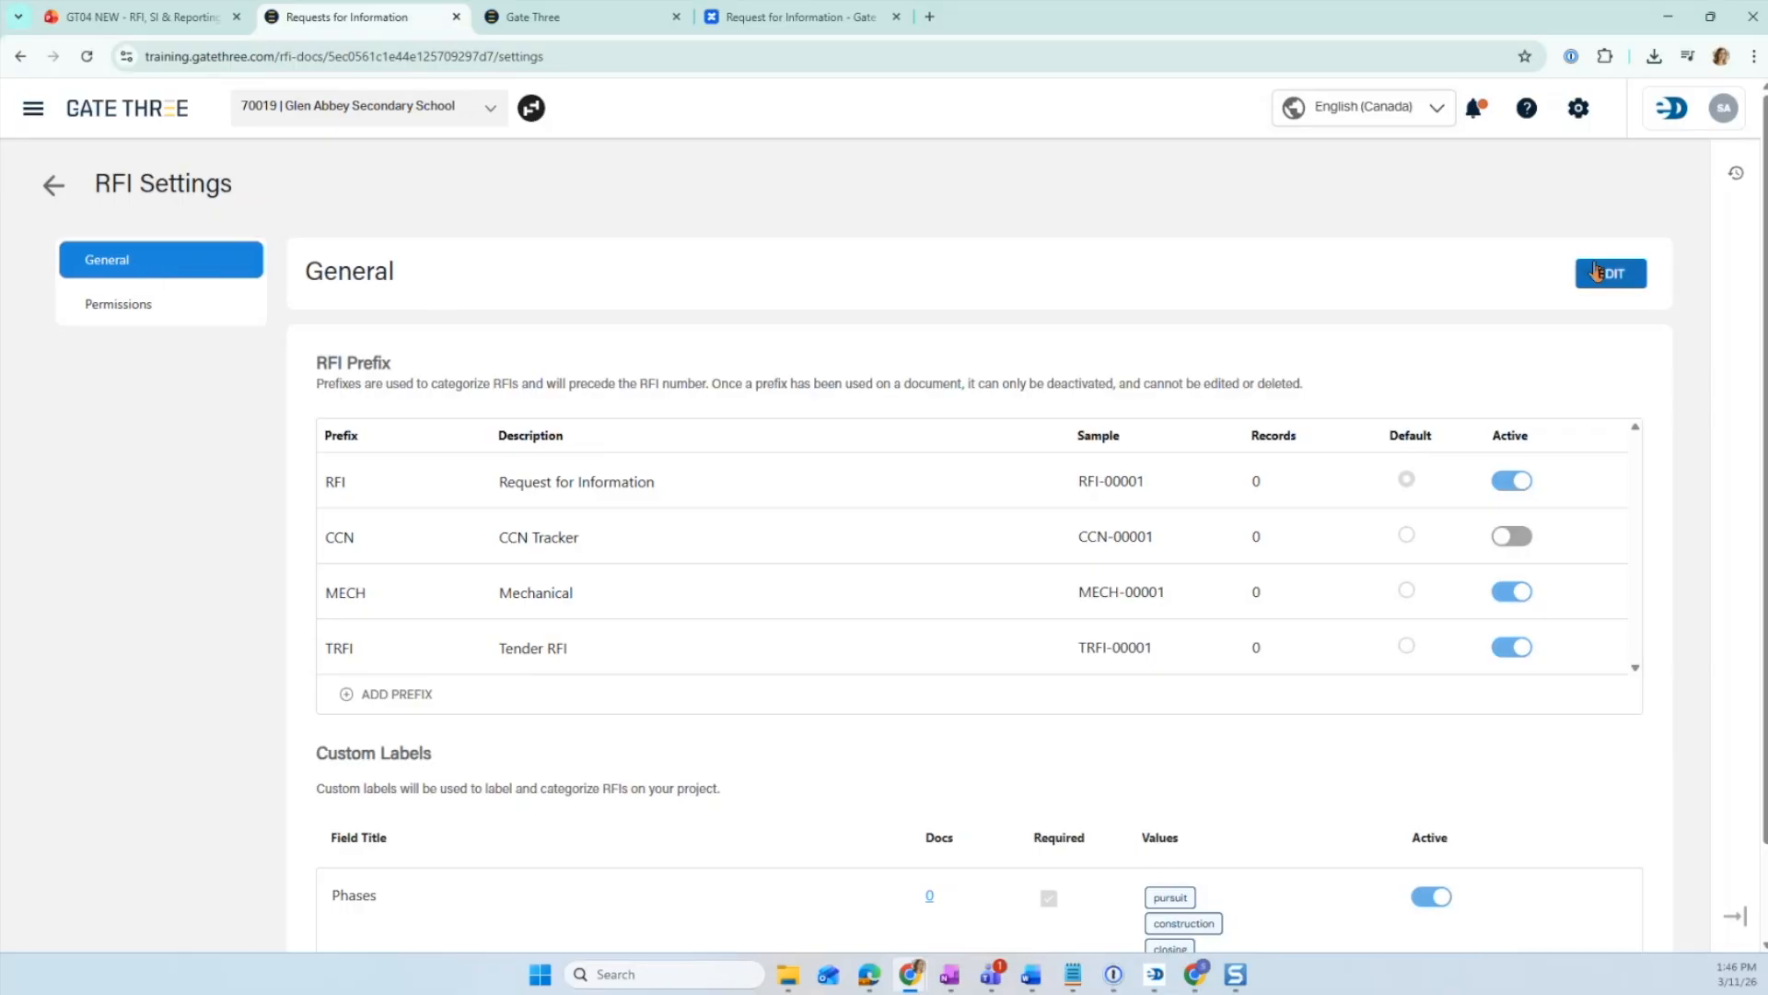
click(1598, 272)
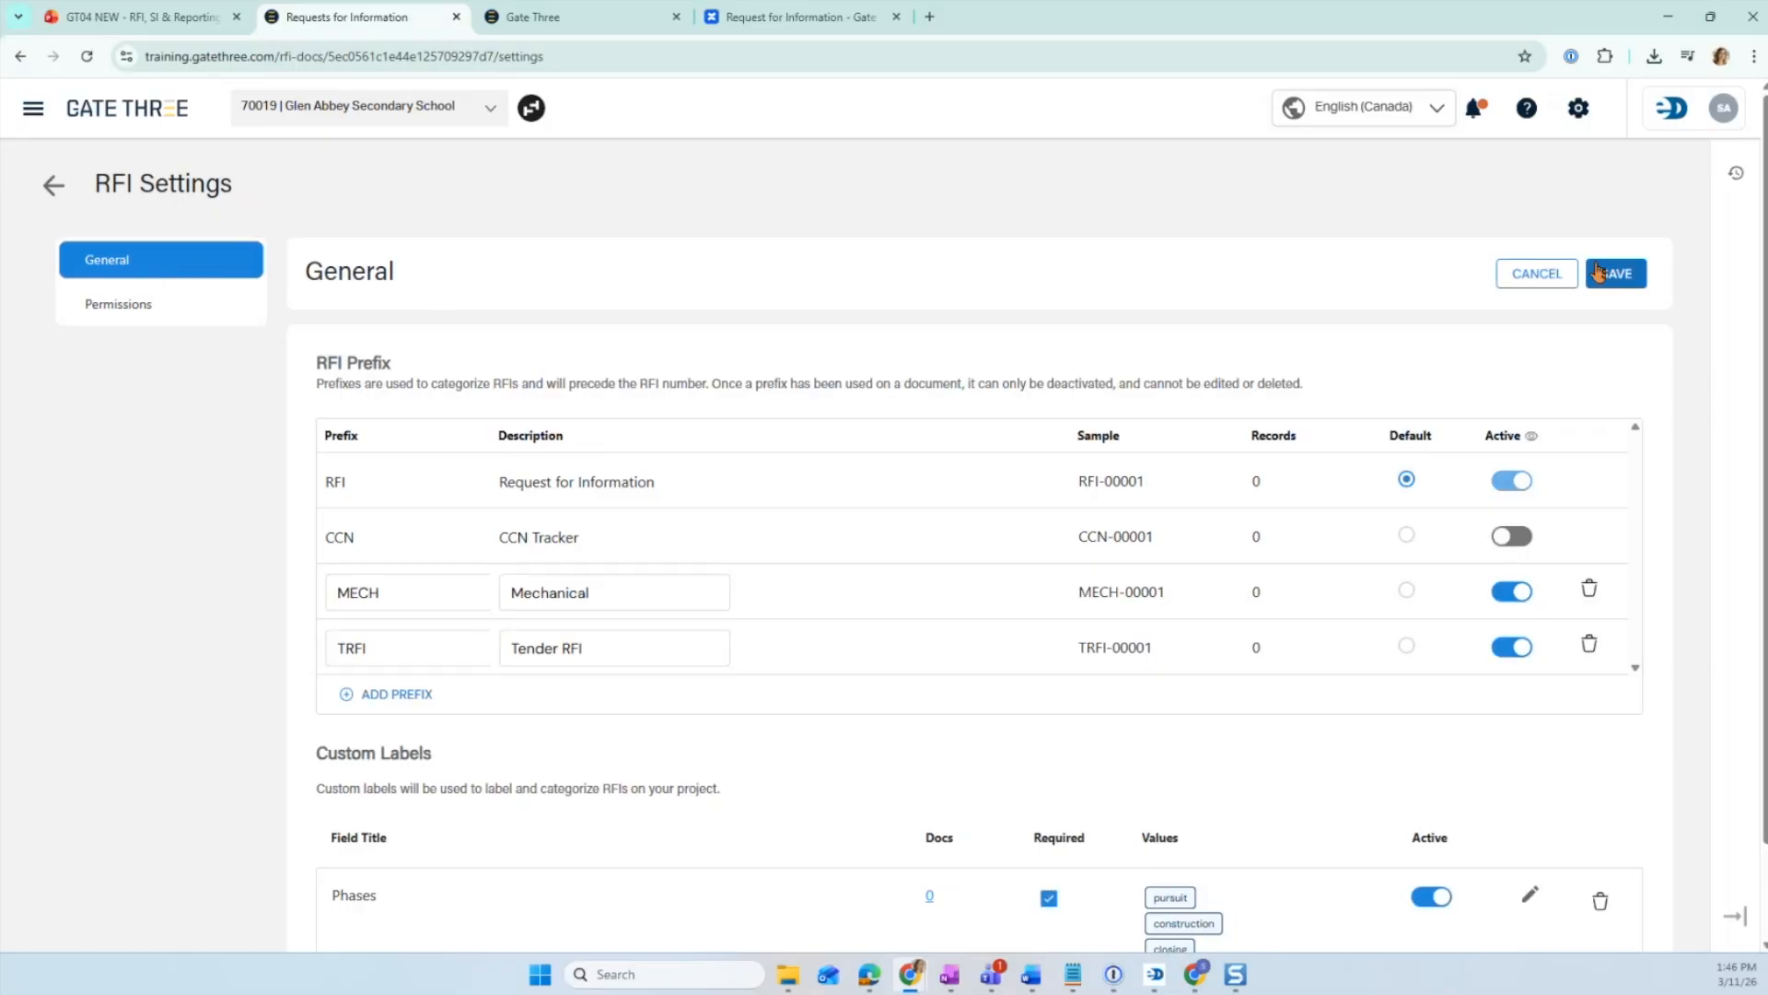
scroll(406, 336, down, 1)
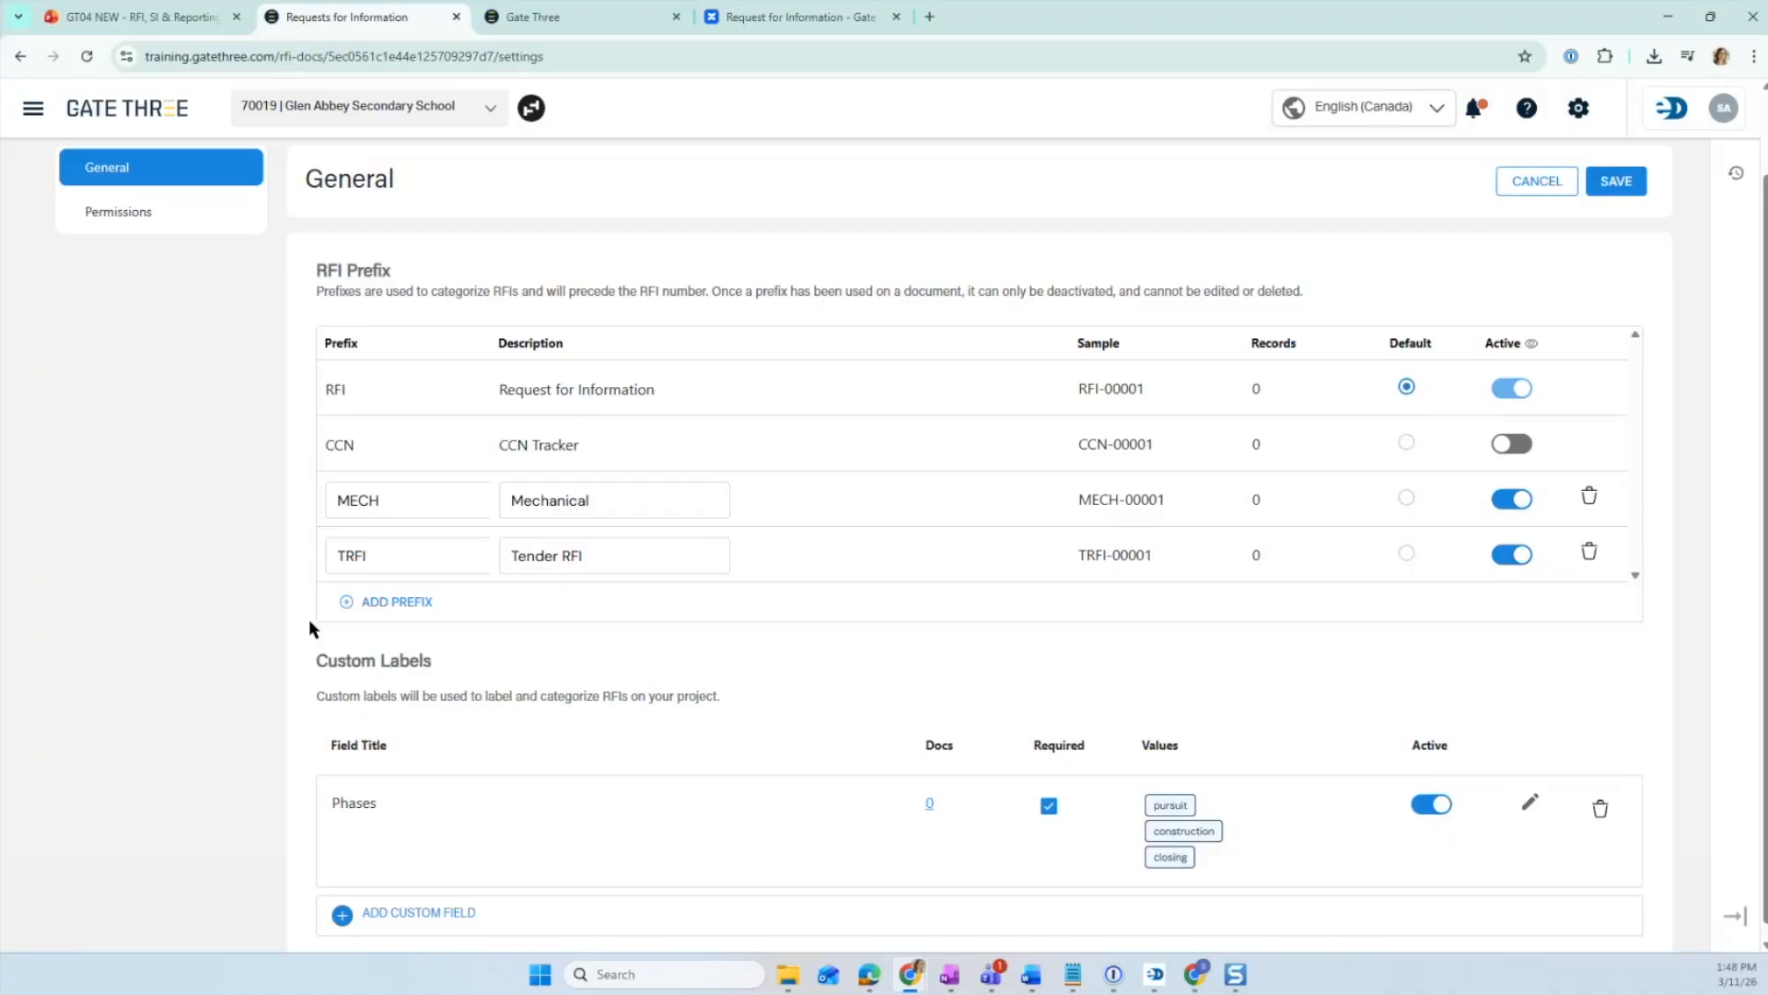
scroll(374, 590, down, 1)
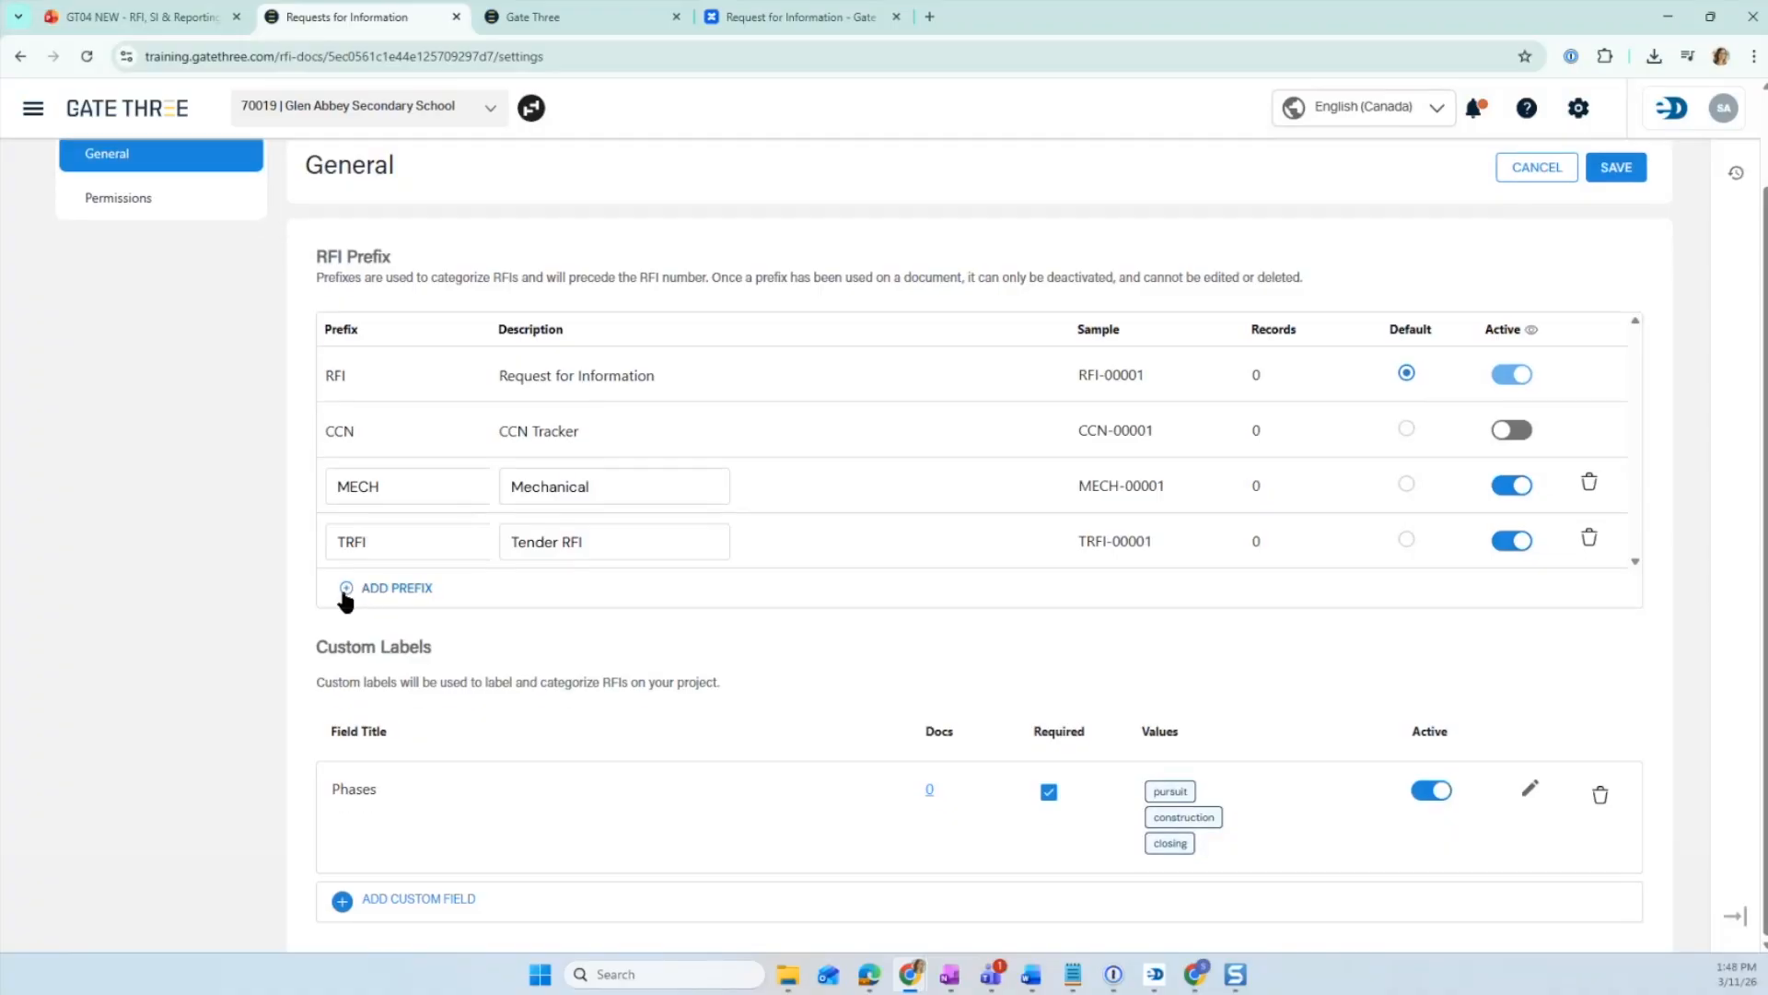
click(346, 589)
click(486, 597)
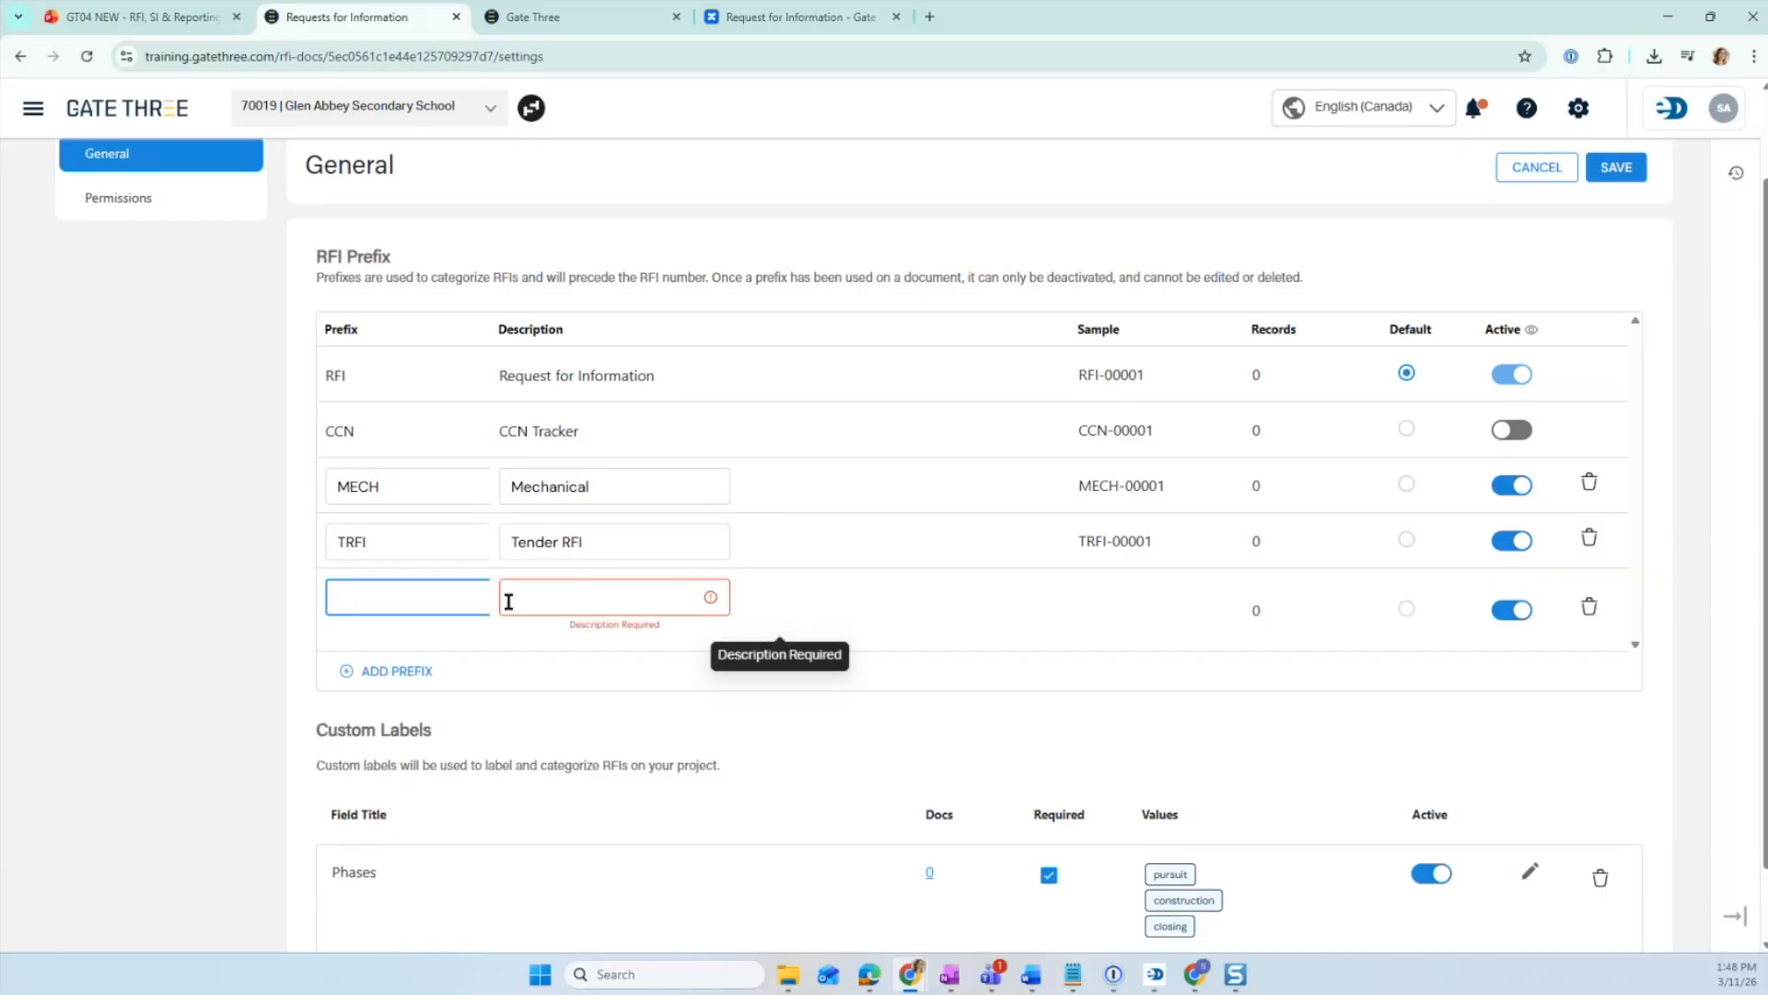
click(663, 594)
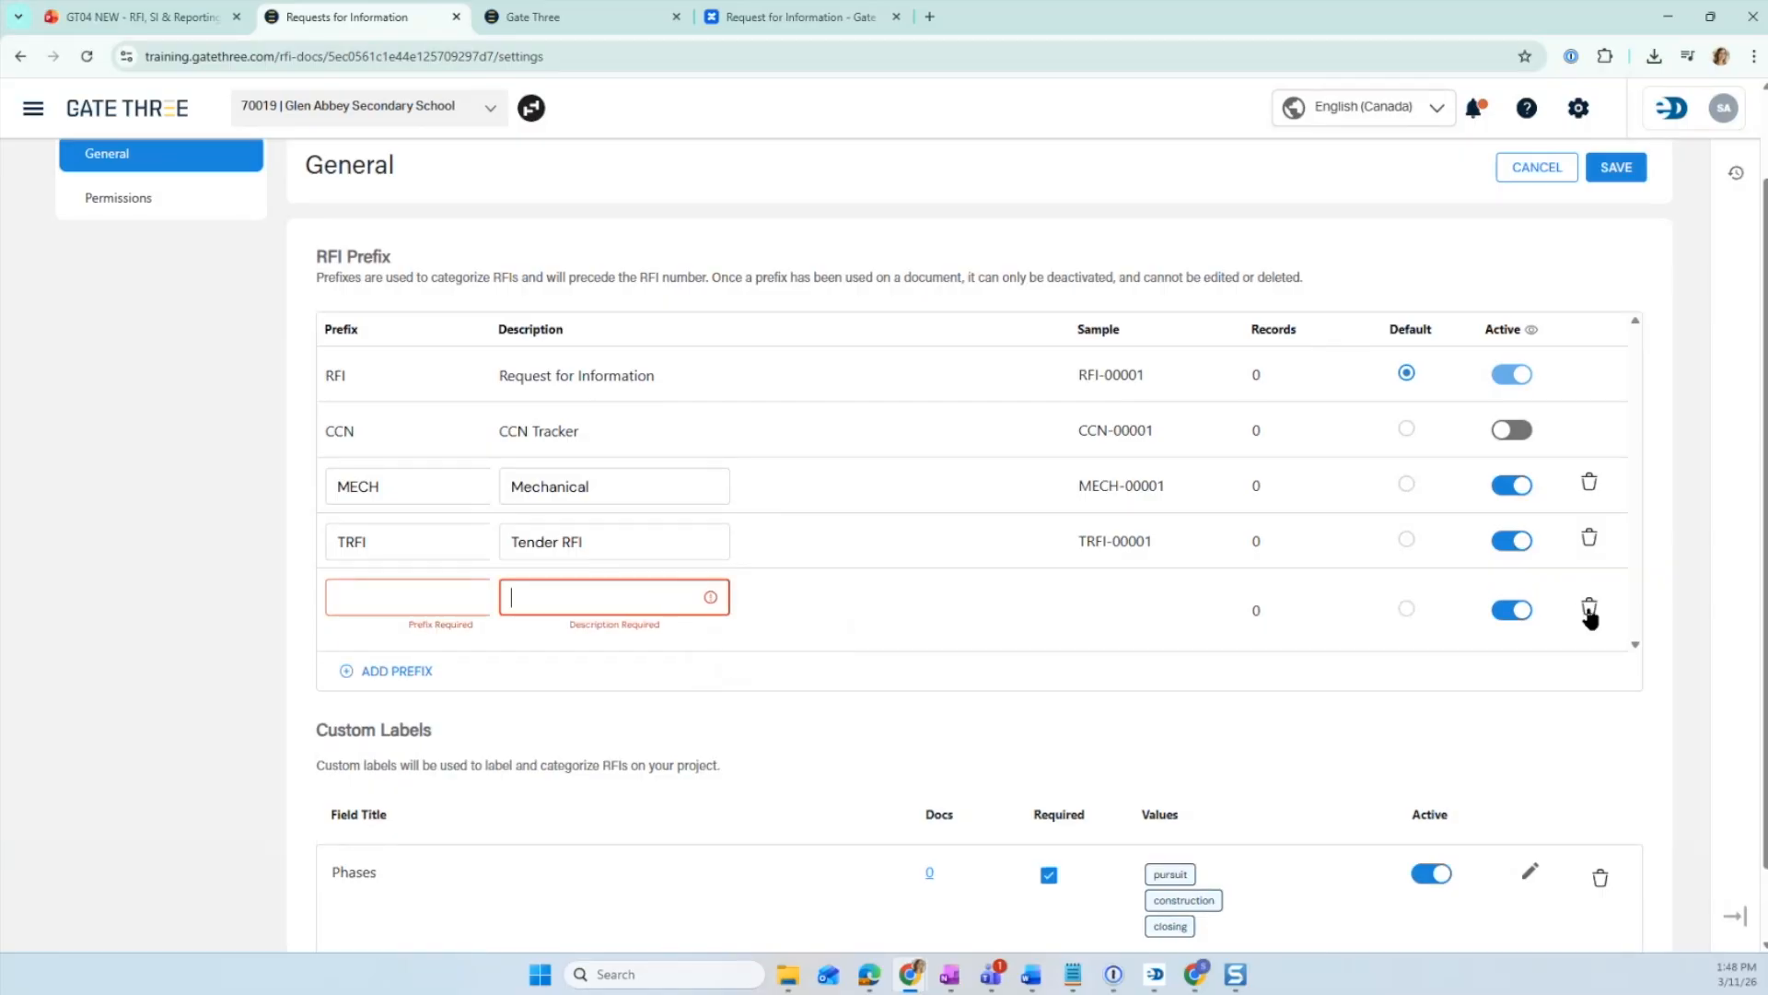
click(1589, 607)
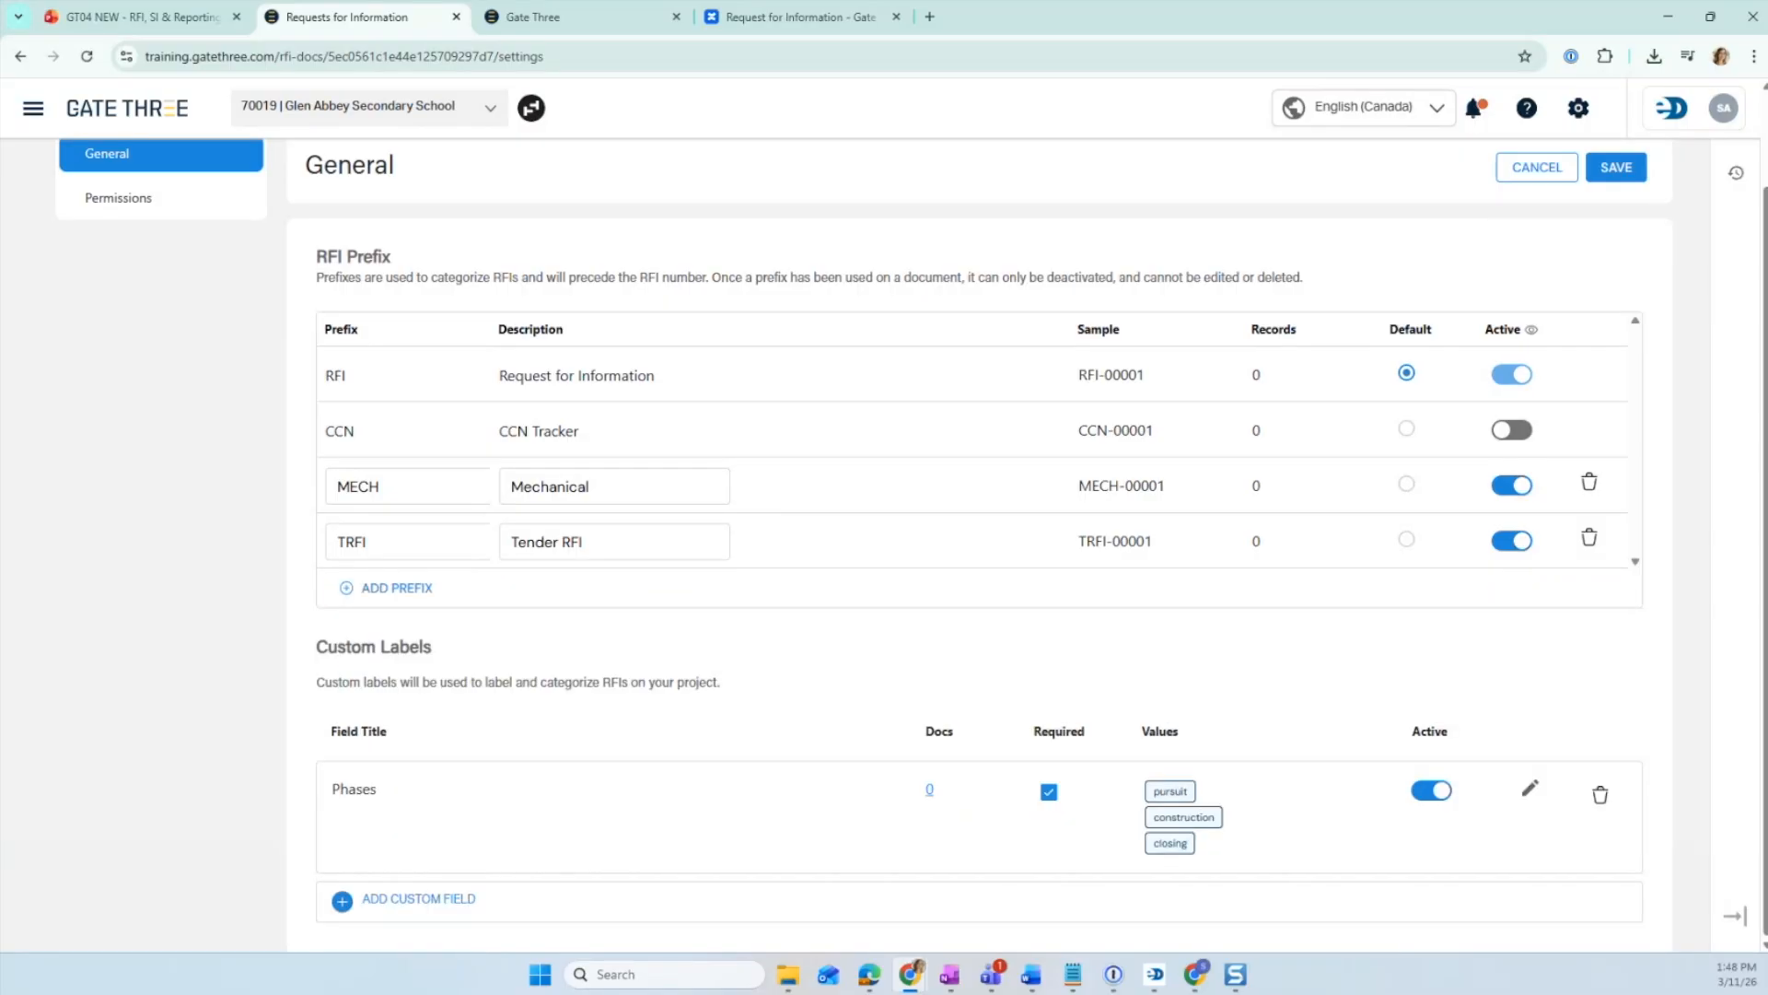
- Add a custom label field titled Related RFI with single selection and no limit to preset values
key(alt+Tab)
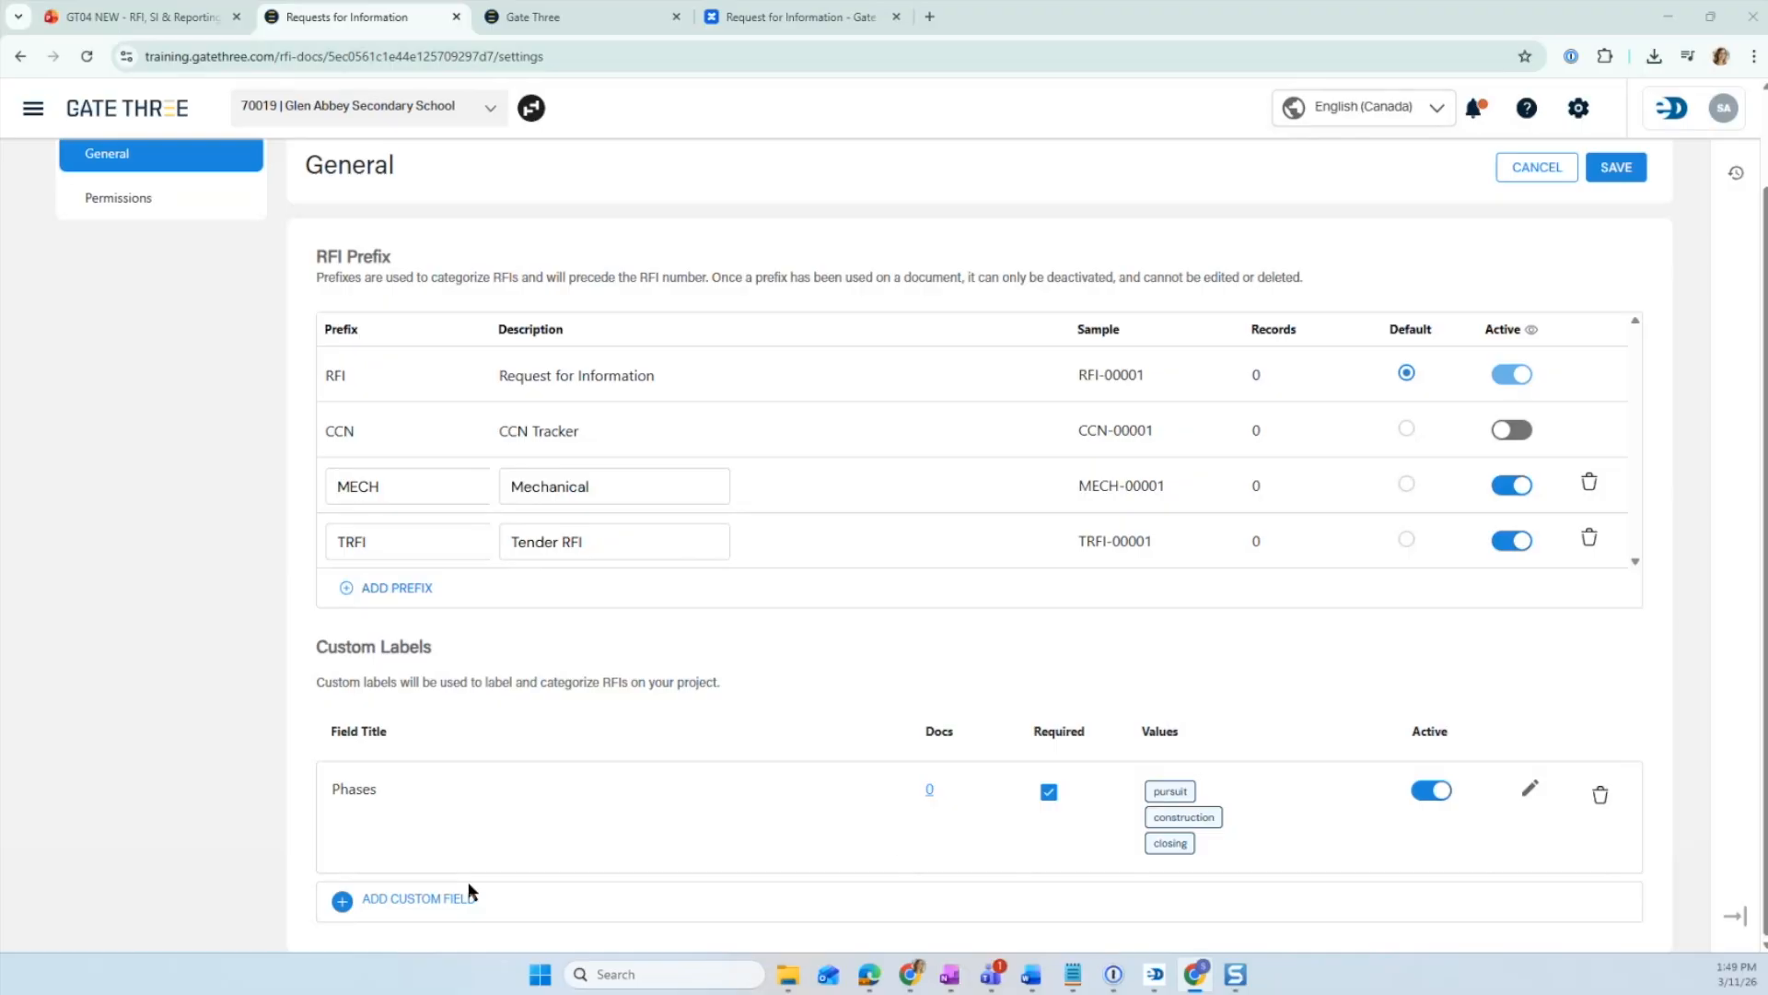
click(408, 900)
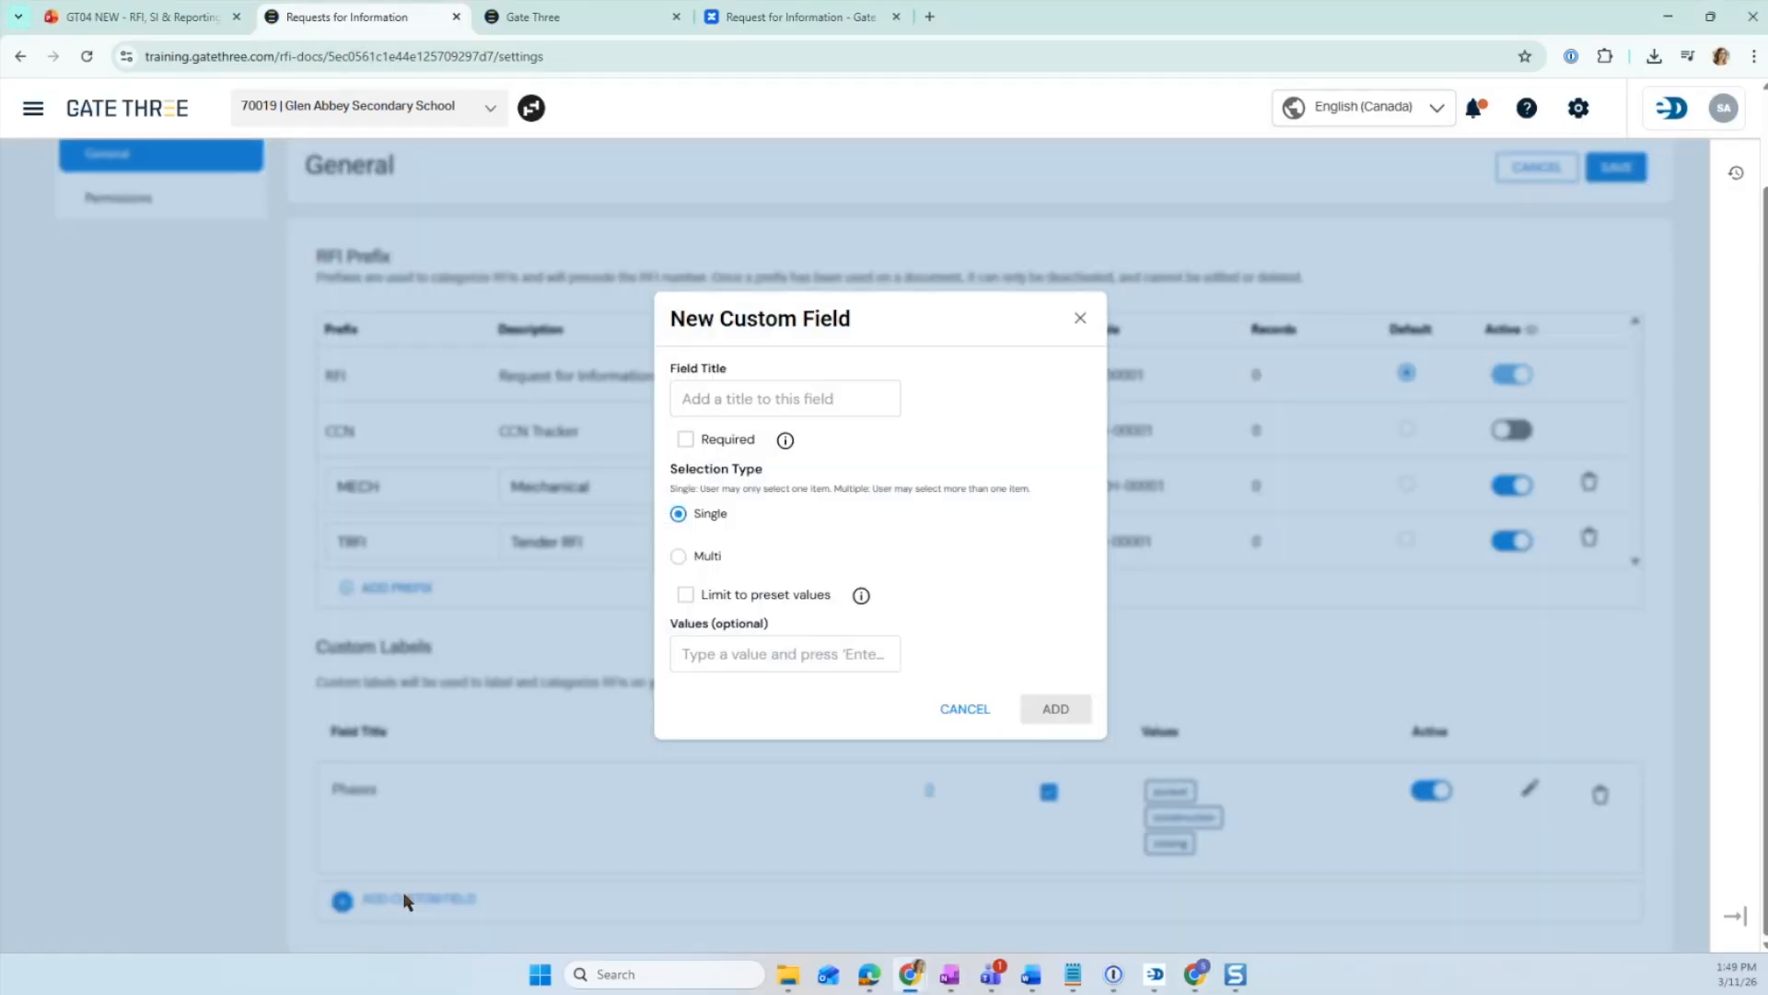
click(768, 408)
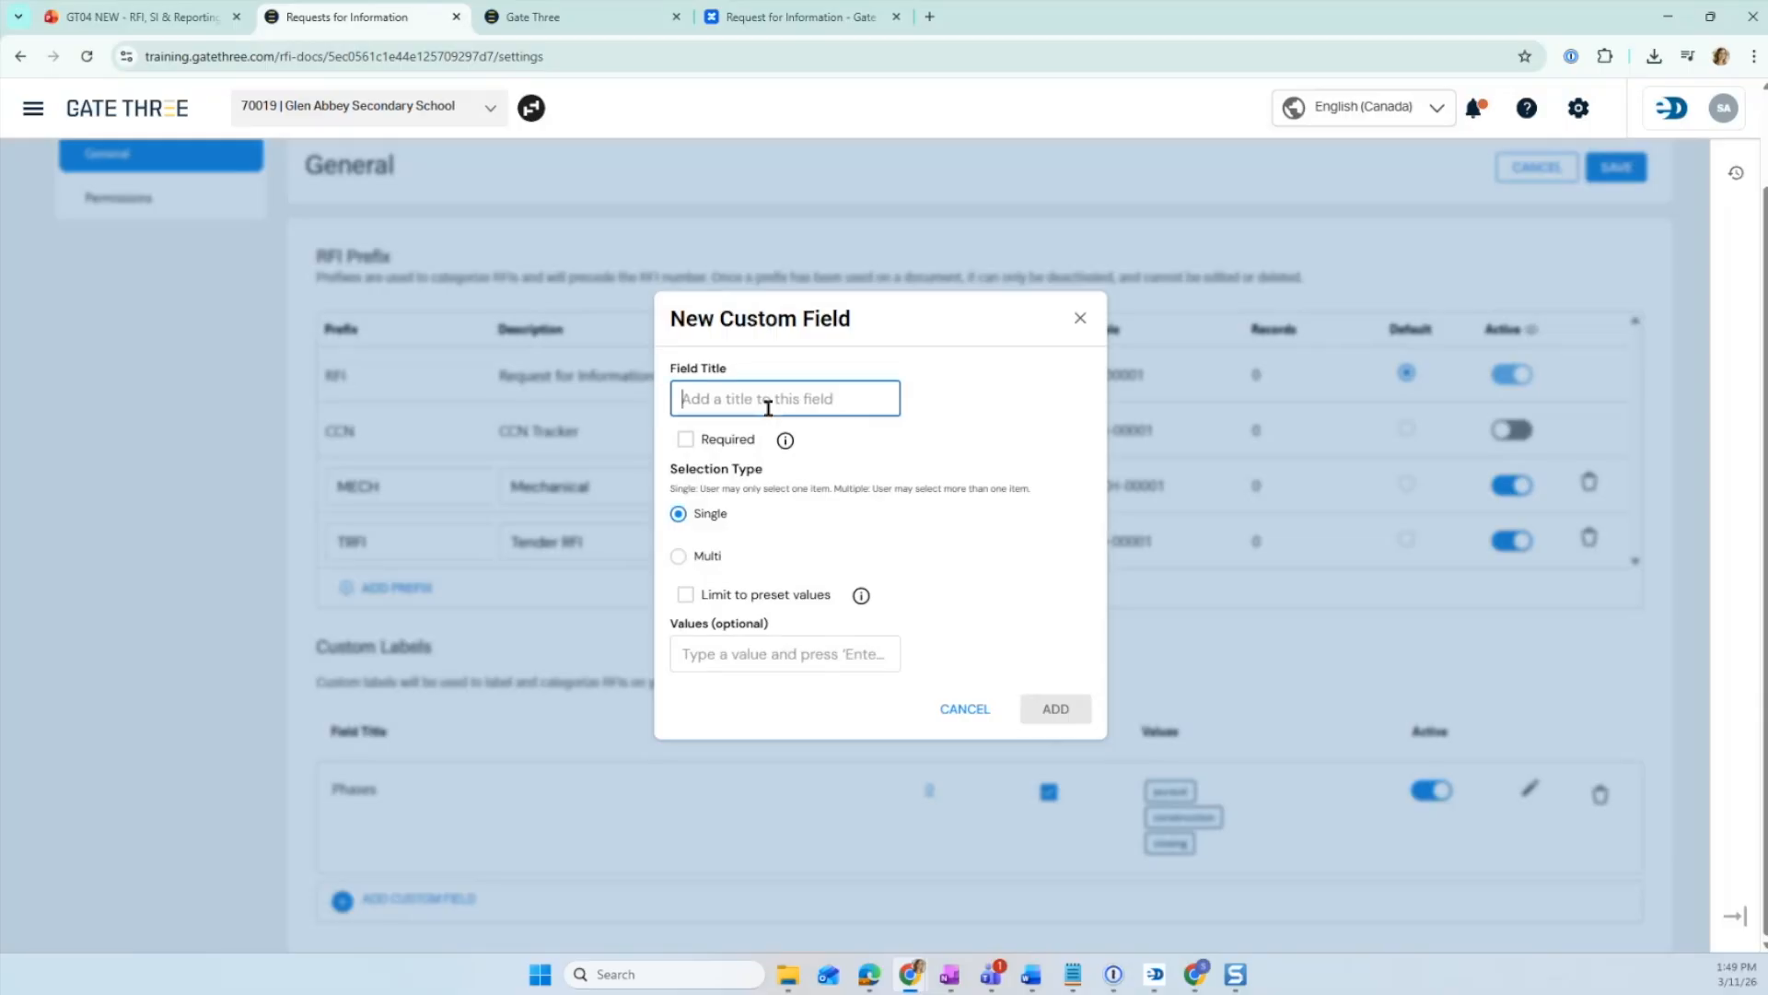
text(Related )
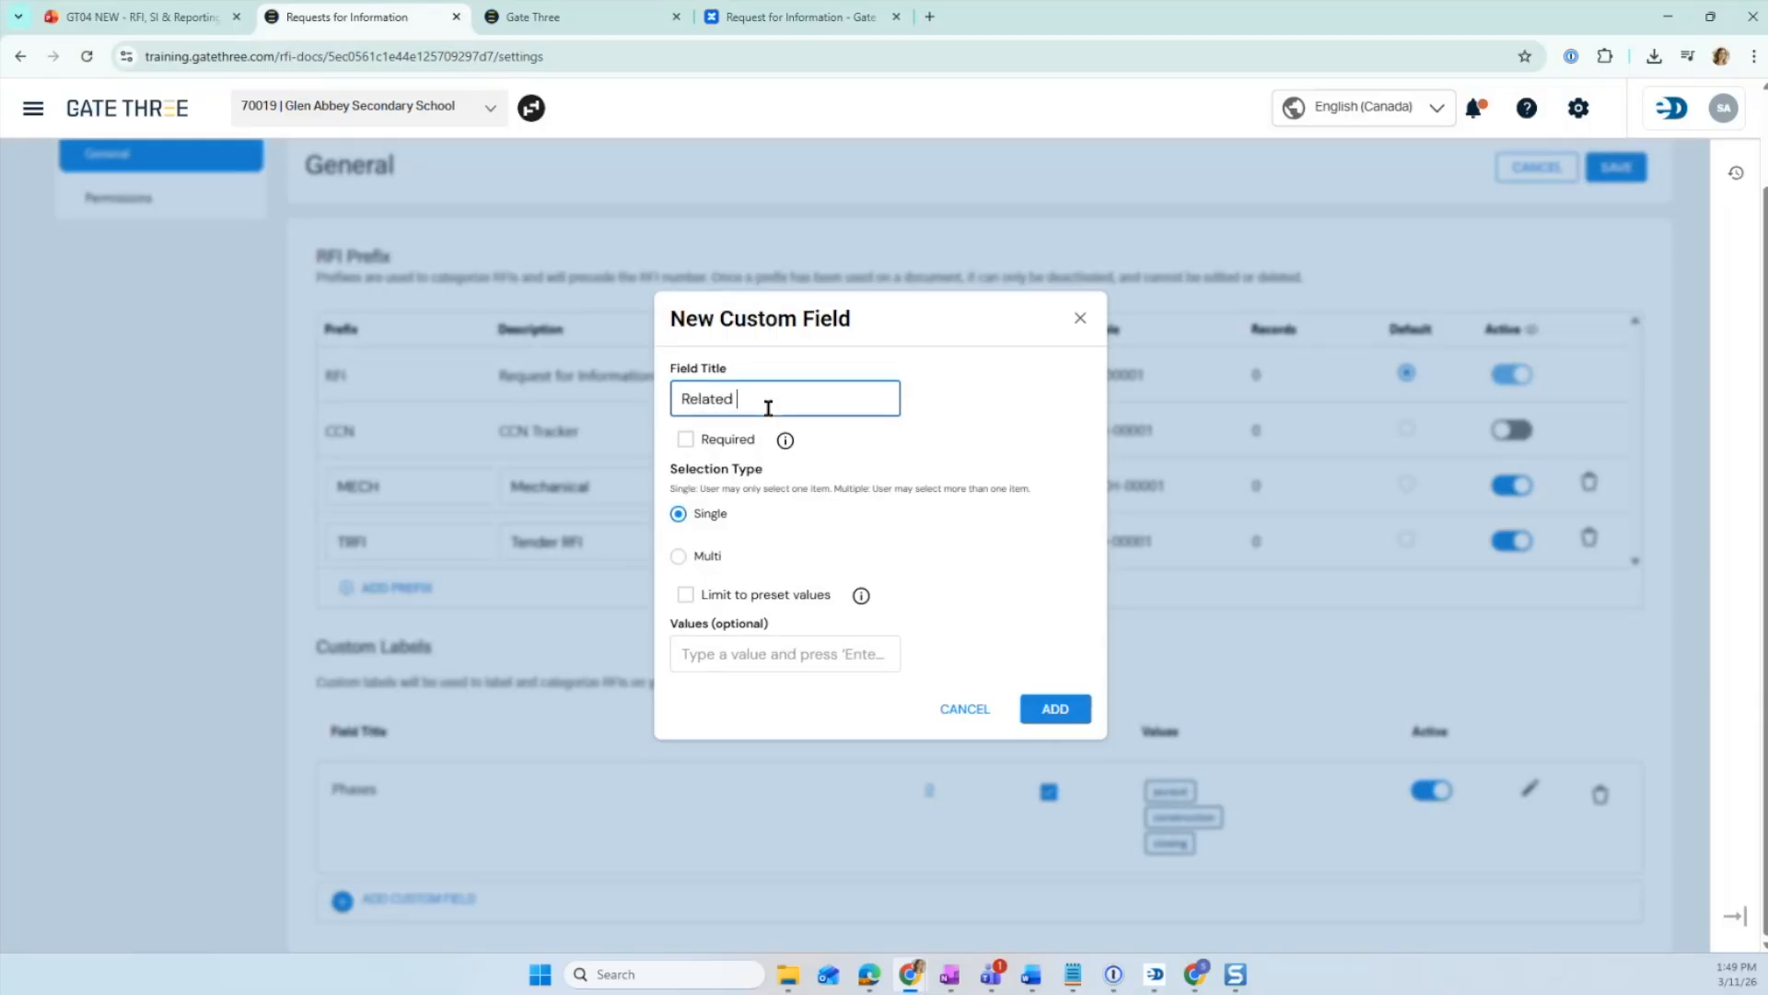
text(RFI)
mouse_move(787, 445)
click(685, 594)
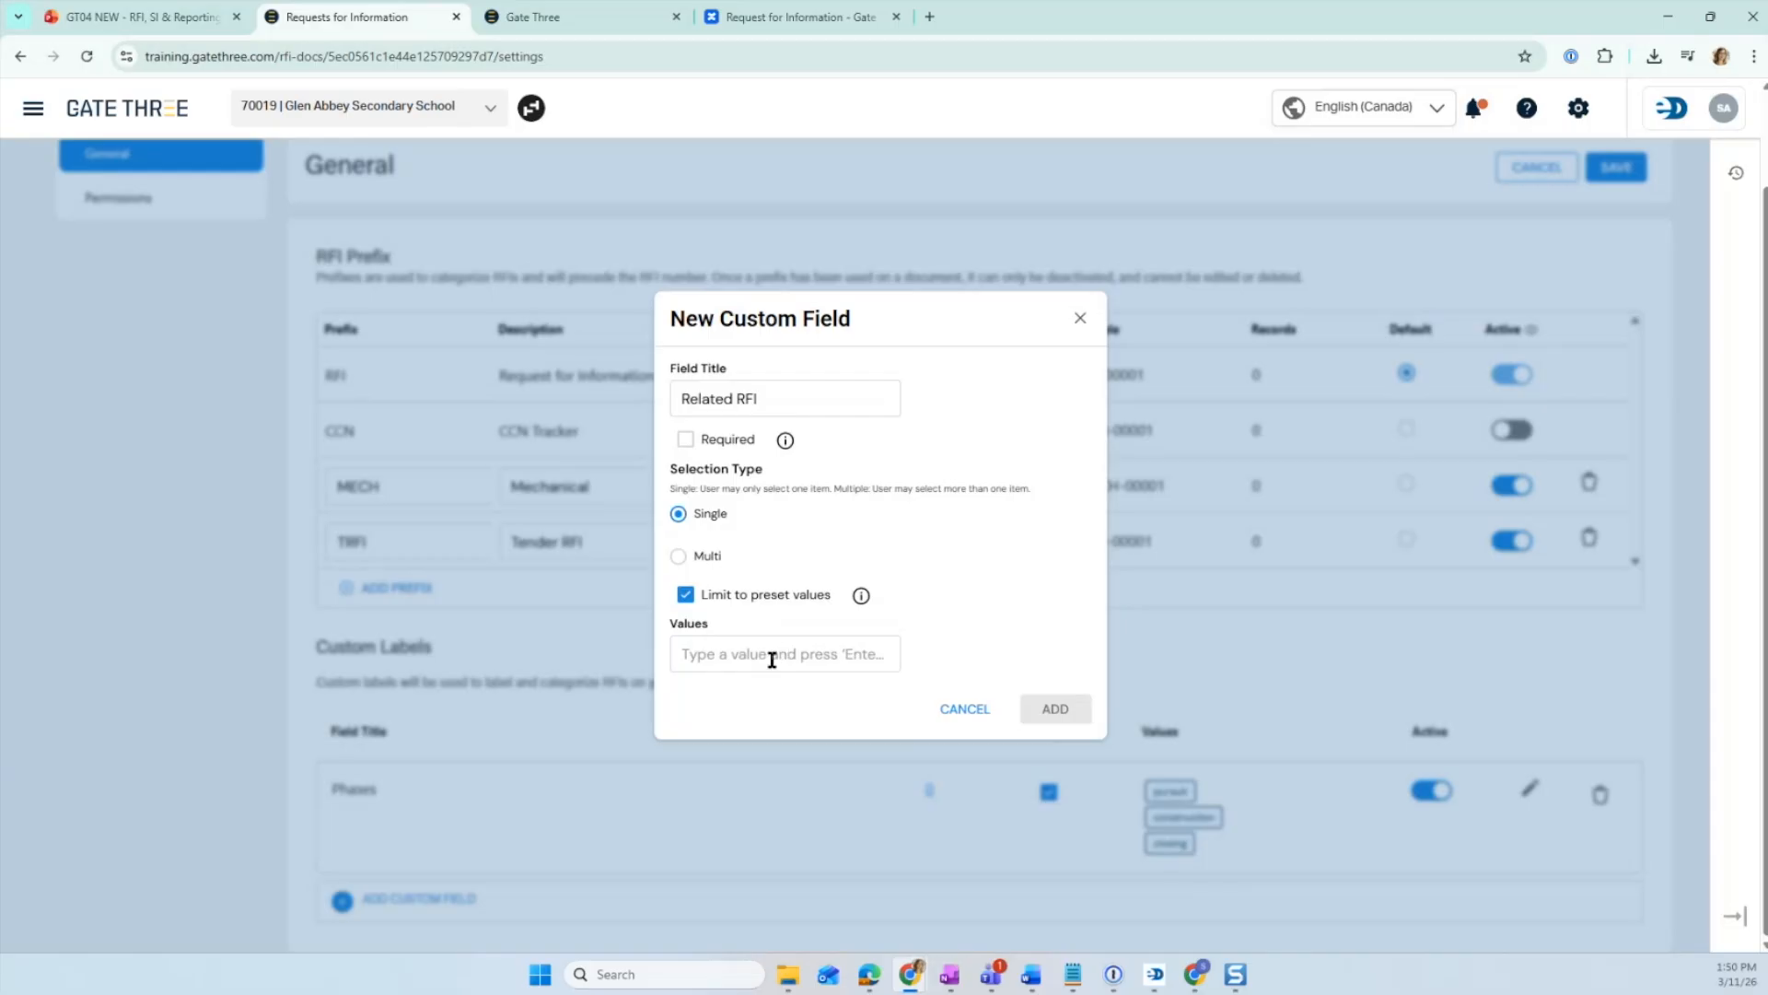
click(683, 595)
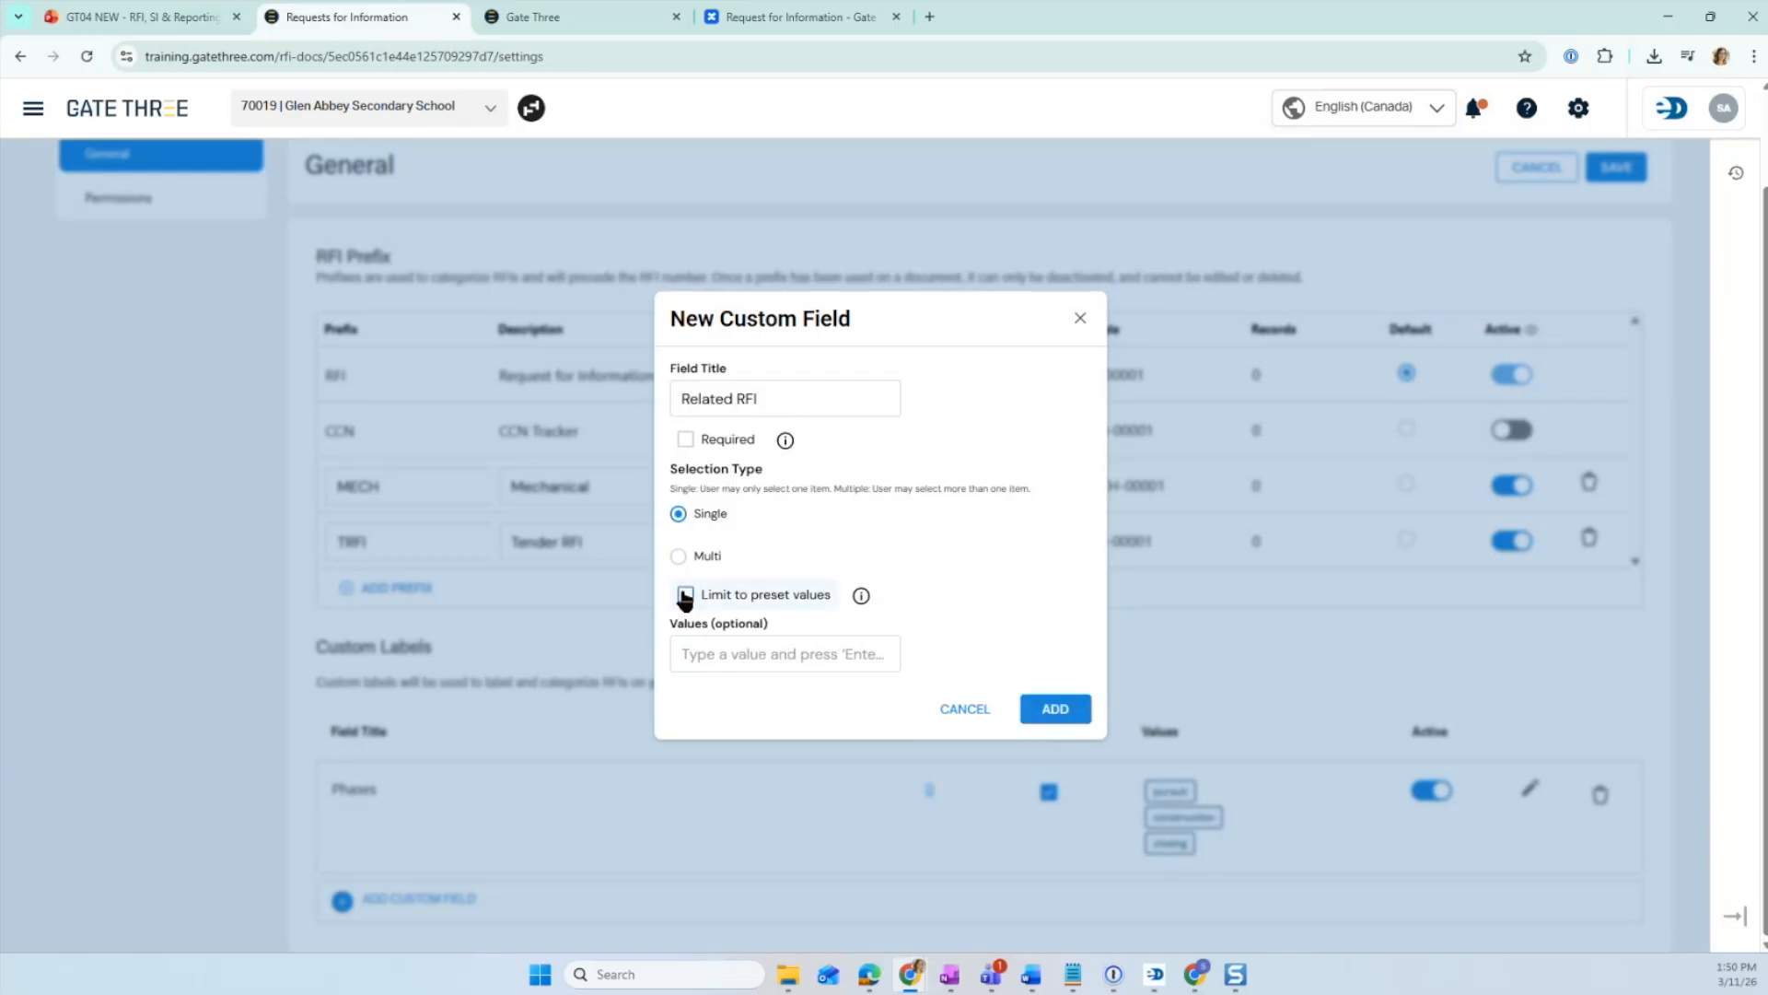
click(1054, 709)
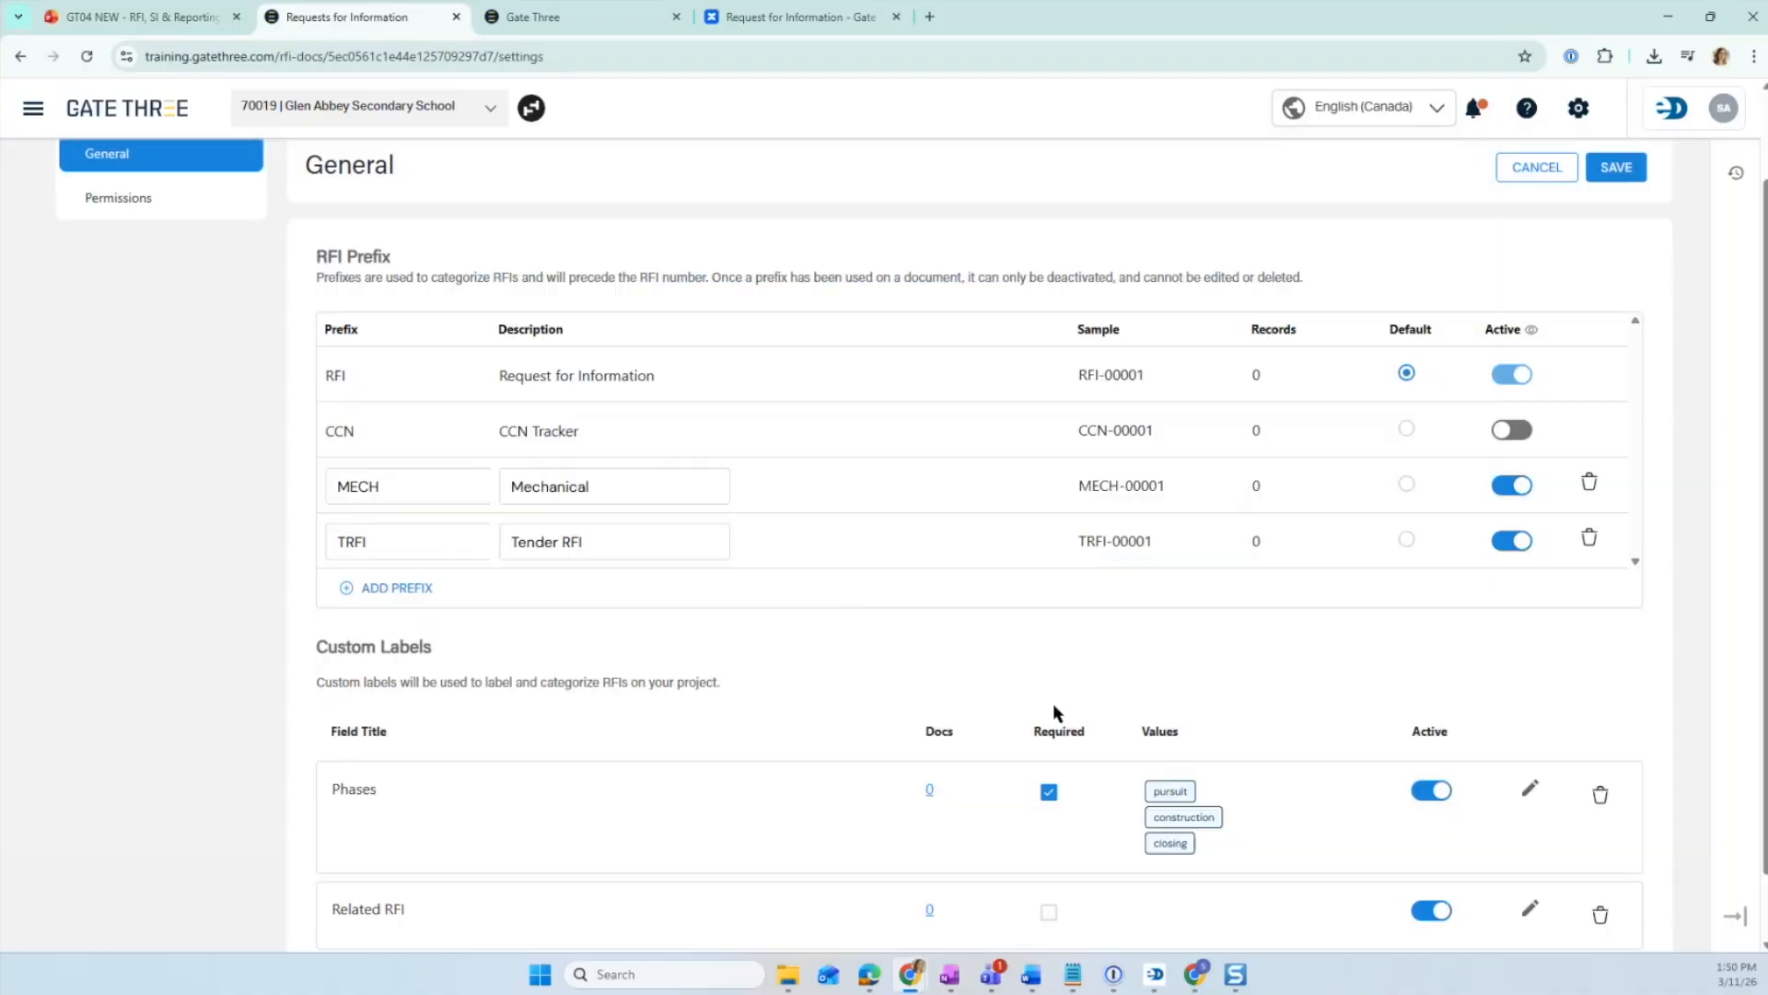
- Open the Phases custom label's editing dialog to review its settings and values, cancelling without changes
scroll(1053, 703, down, 1)
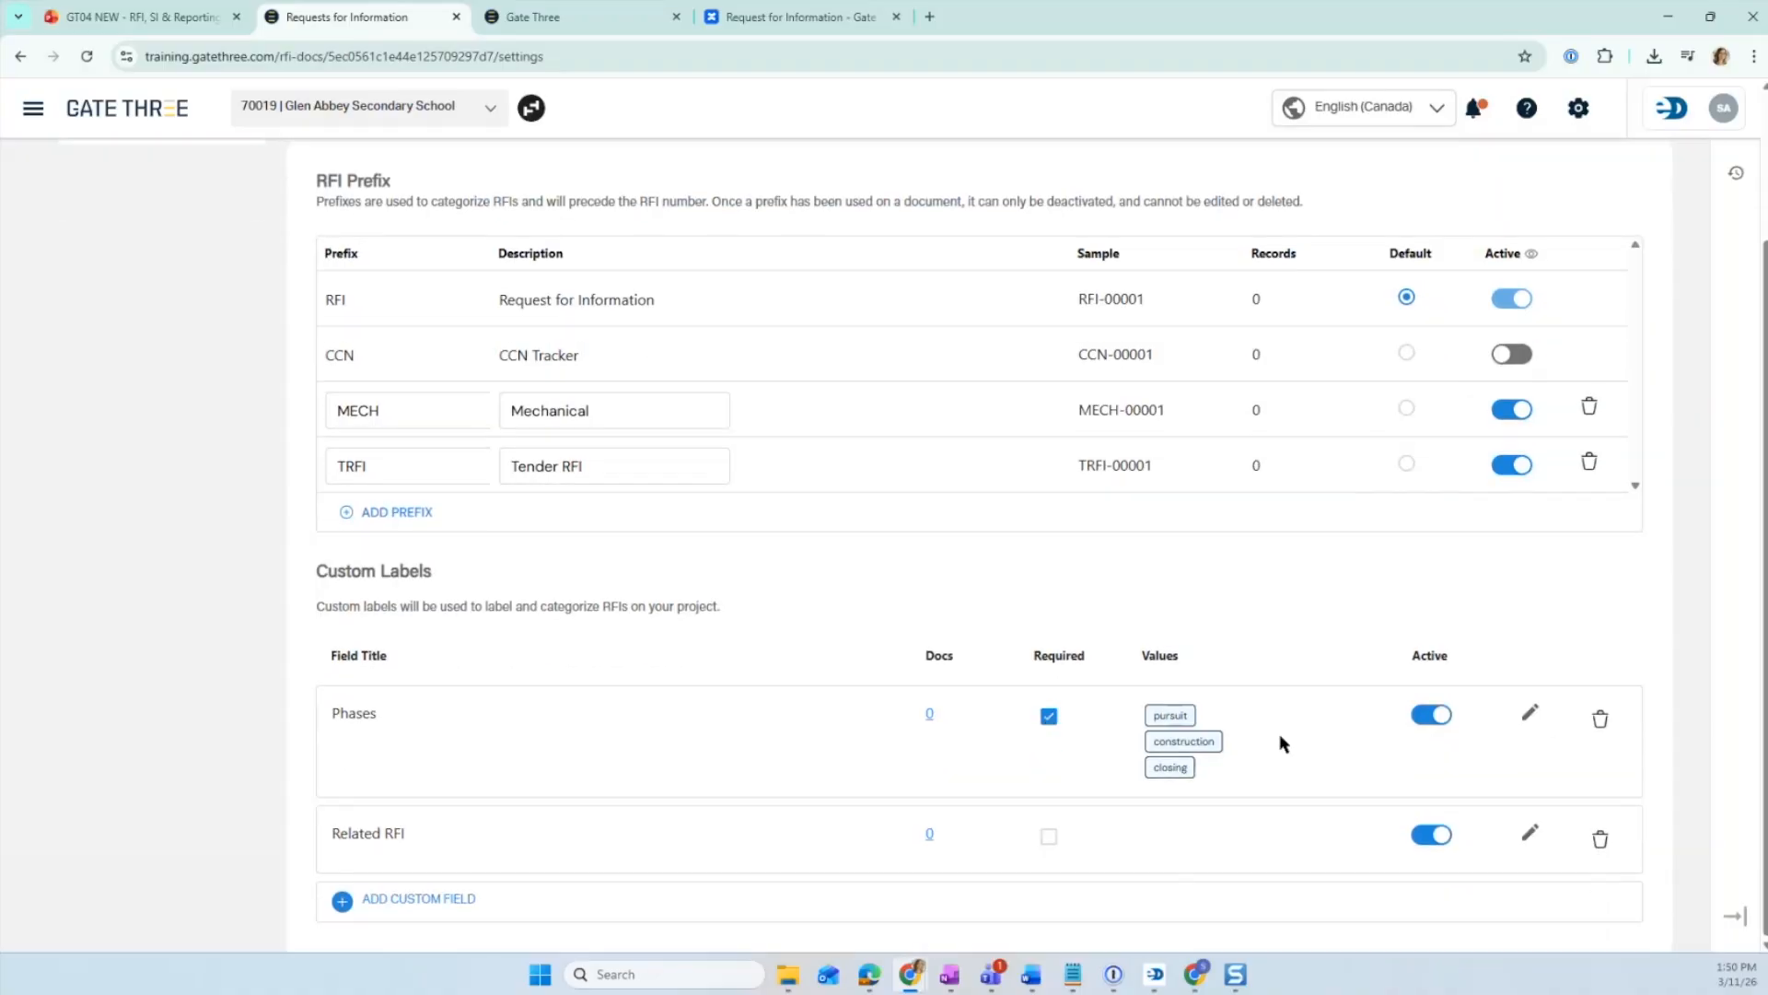
click(1529, 713)
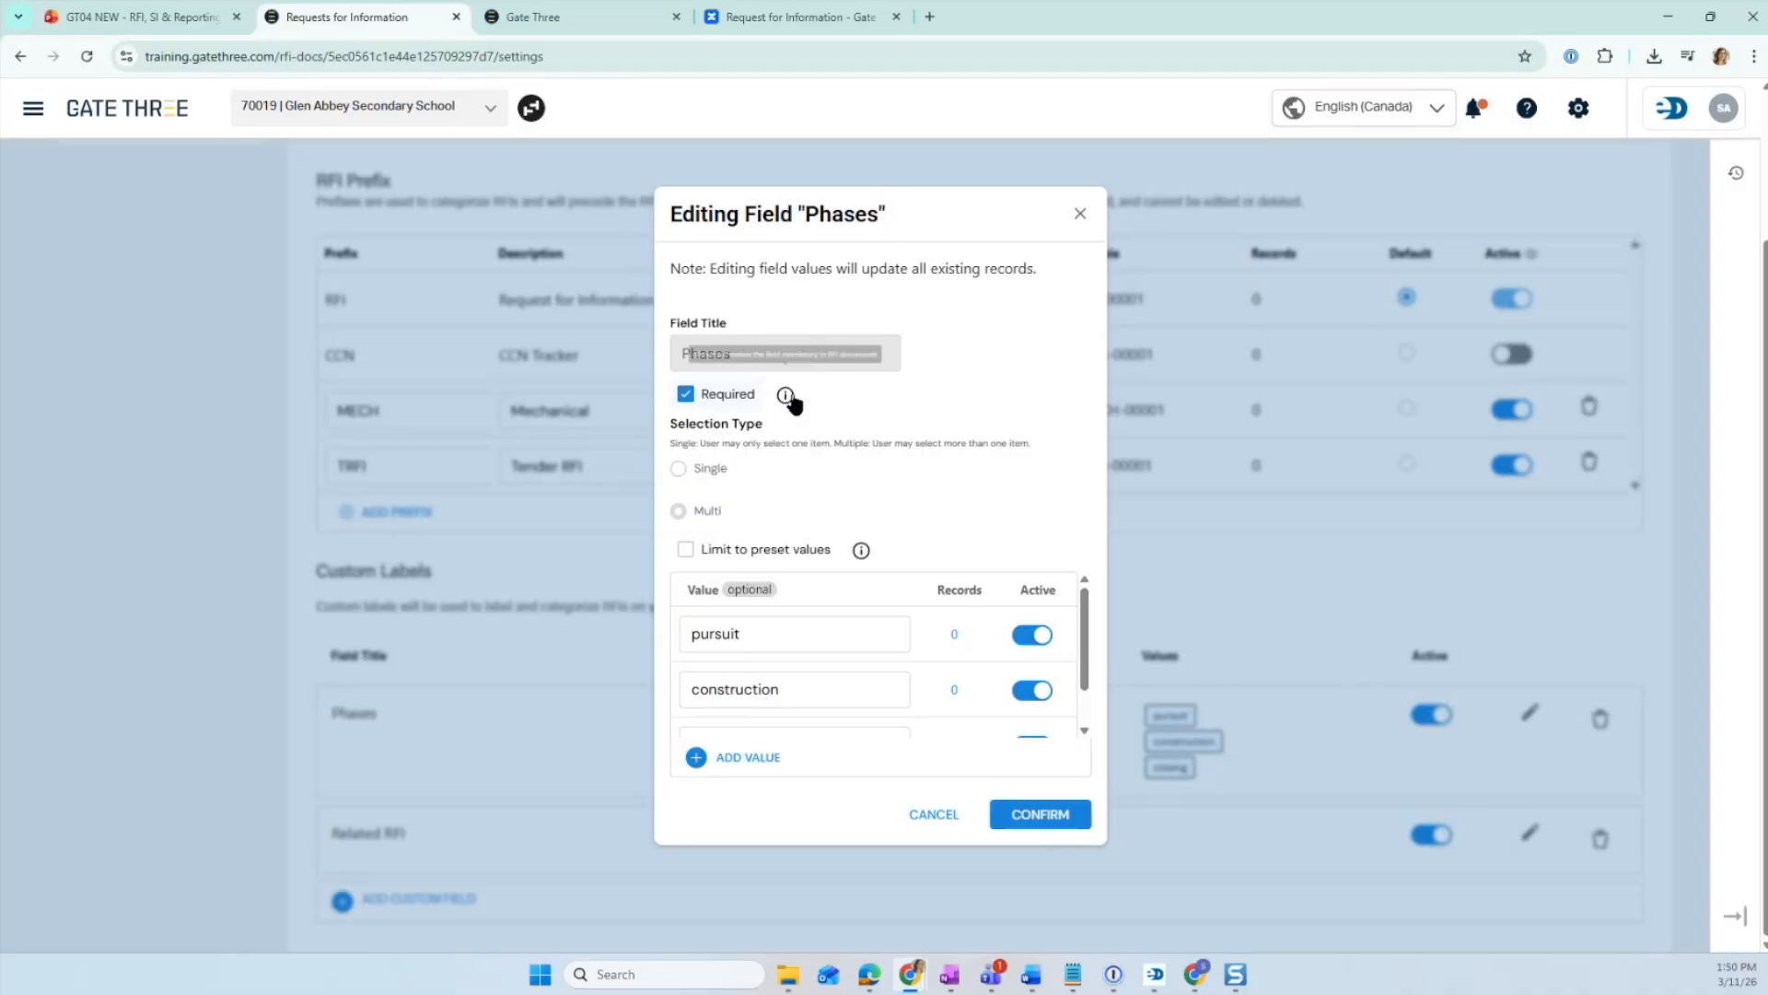
mouse_move(785, 397)
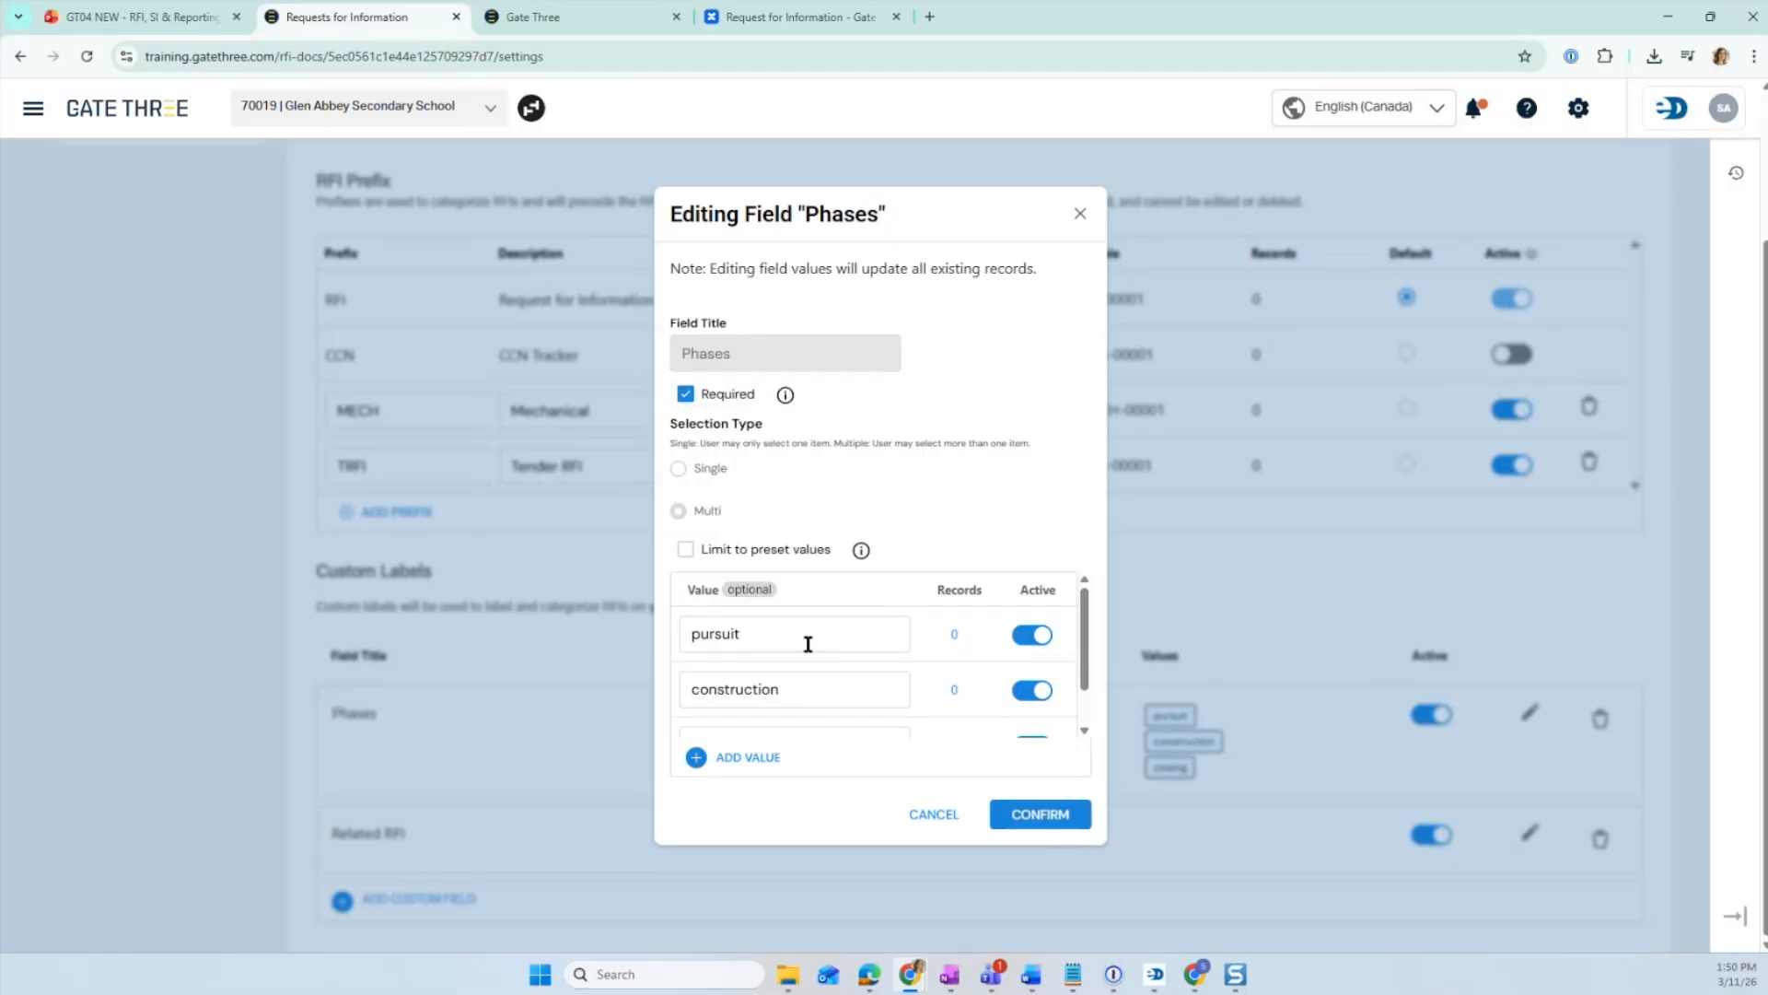
scroll(801, 640, down, 1)
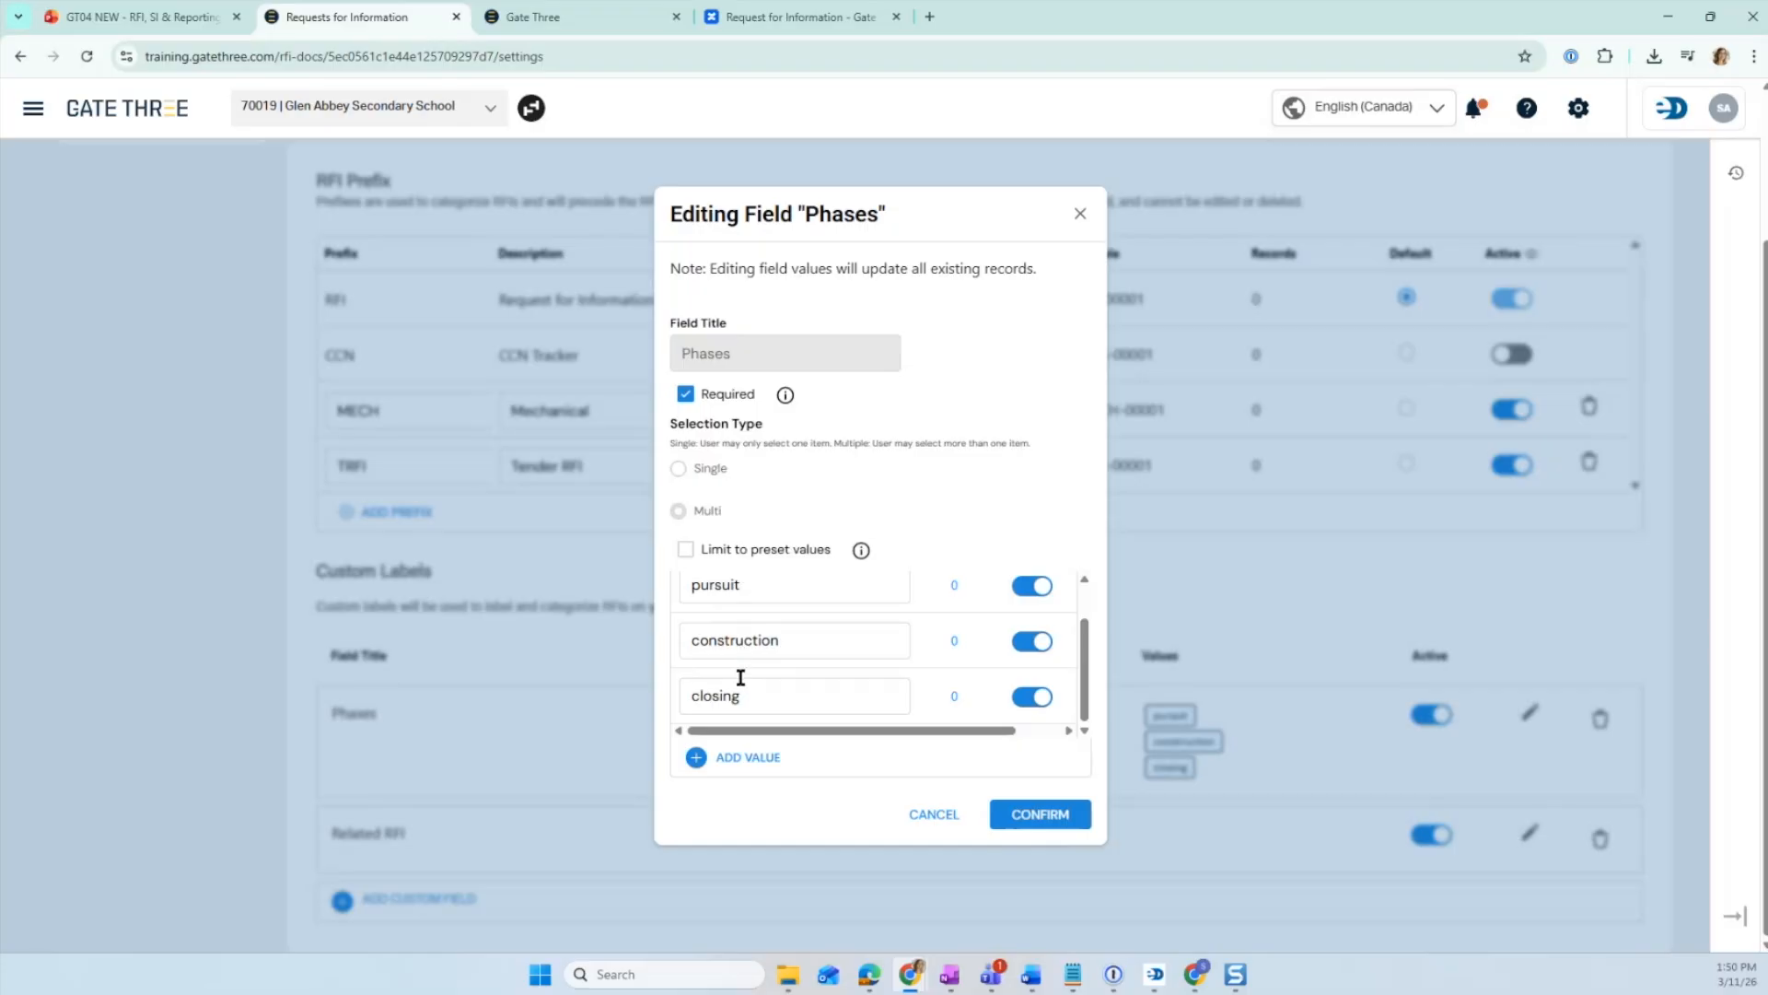
scroll(761, 663, up, 1)
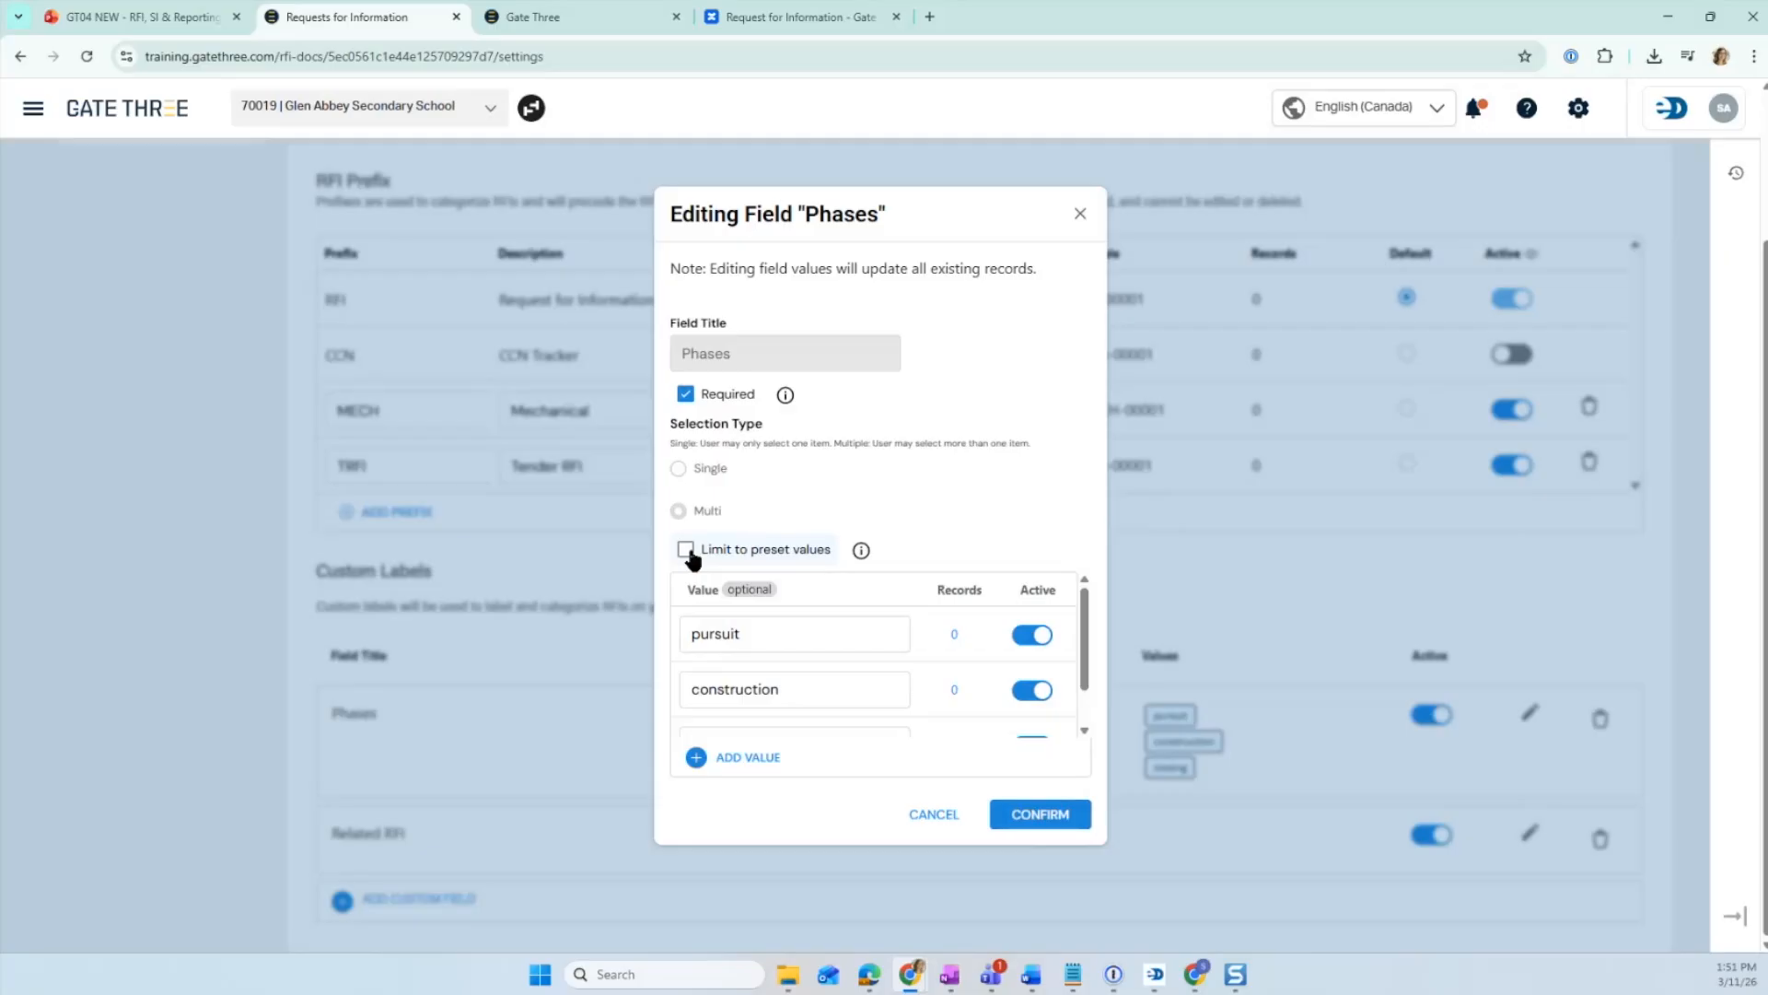
scroll(755, 597, down, 1)
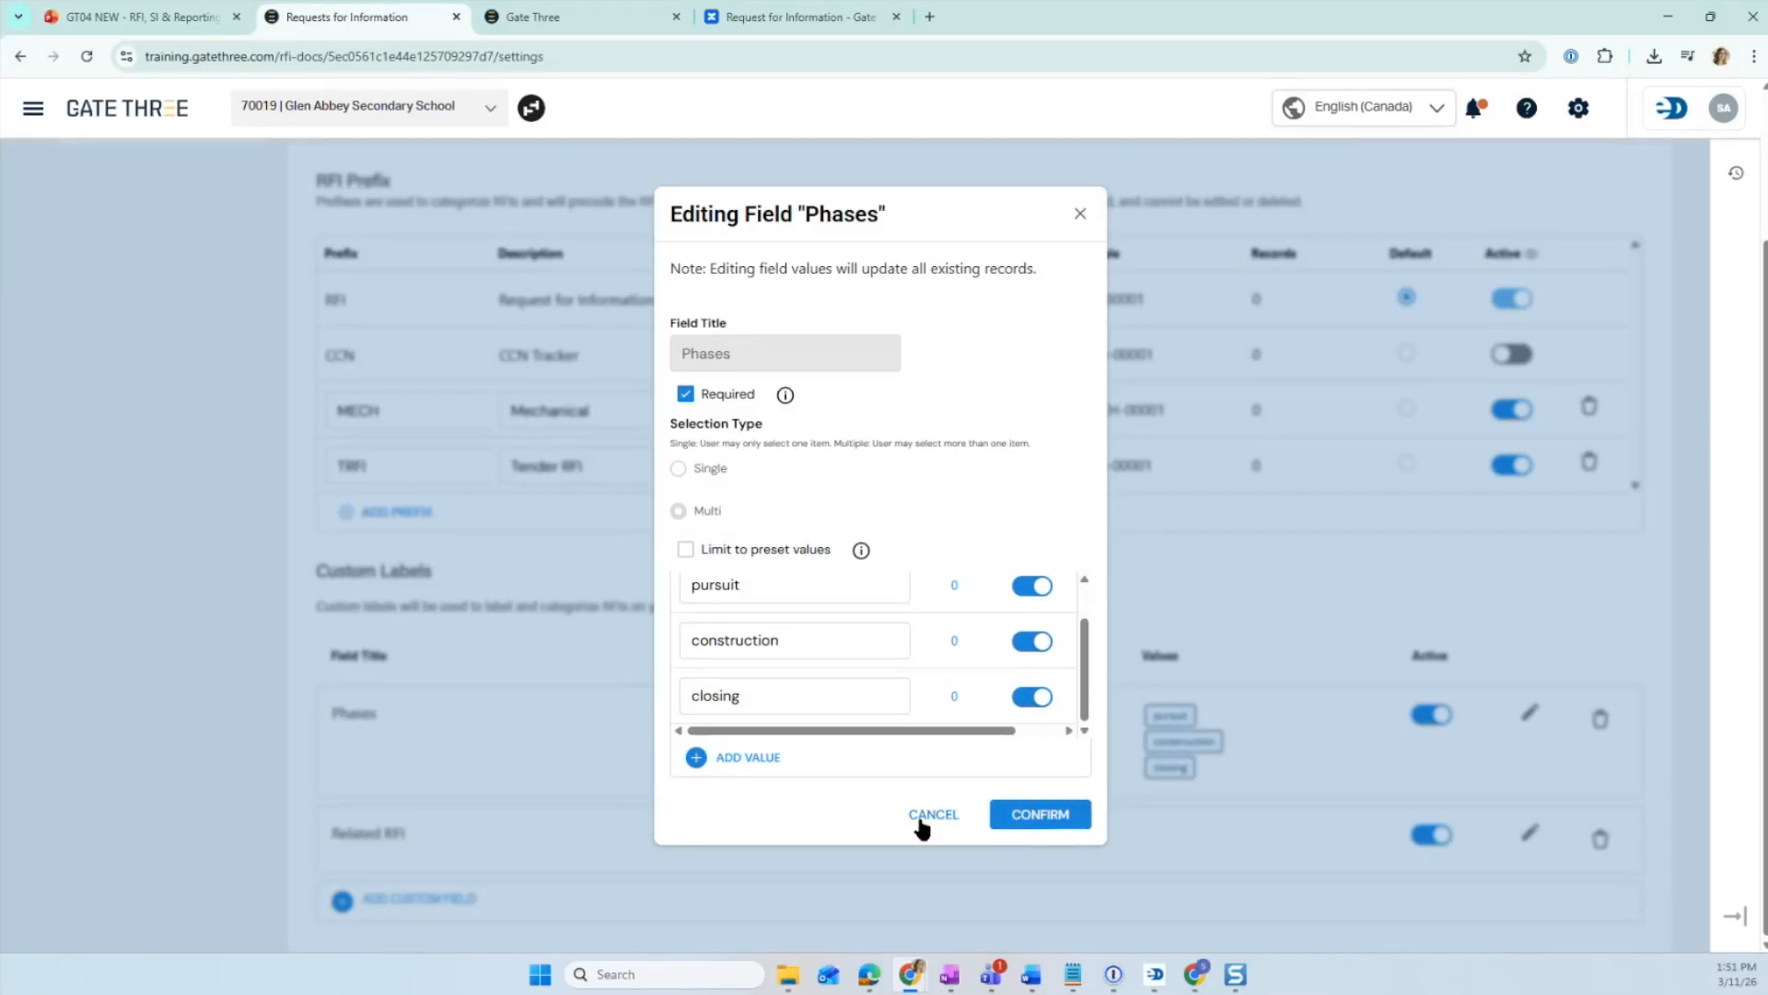
click(919, 823)
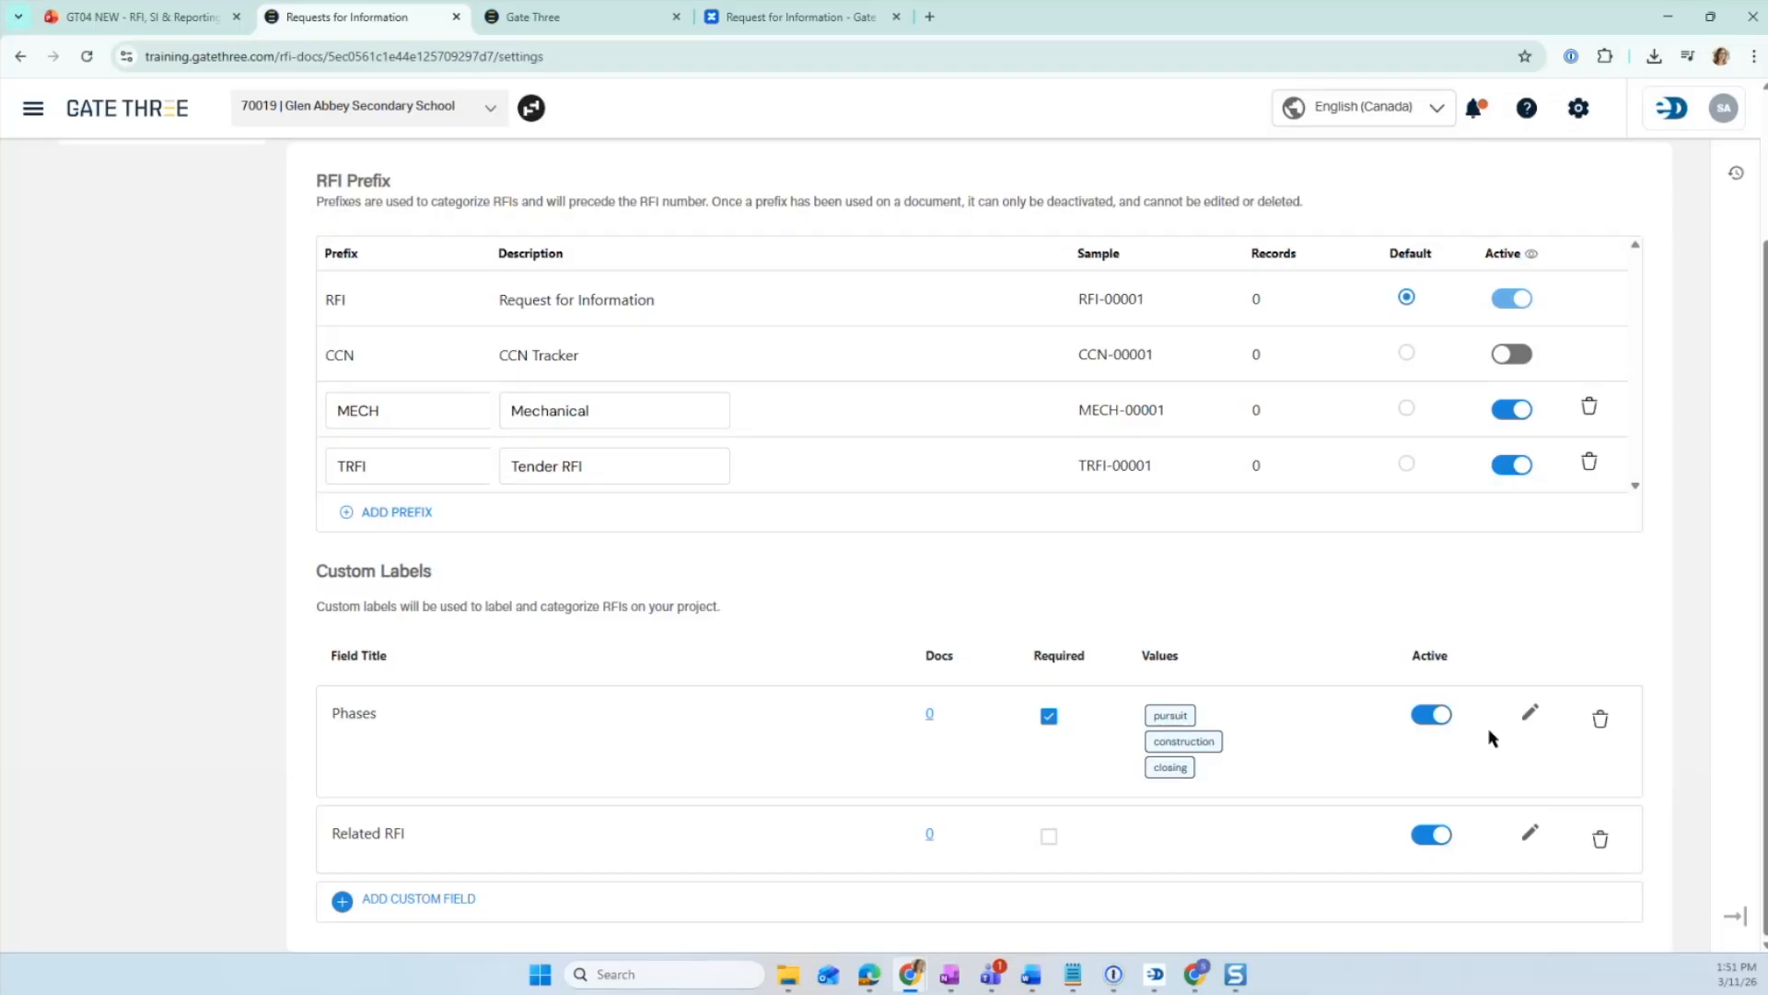
click(1530, 713)
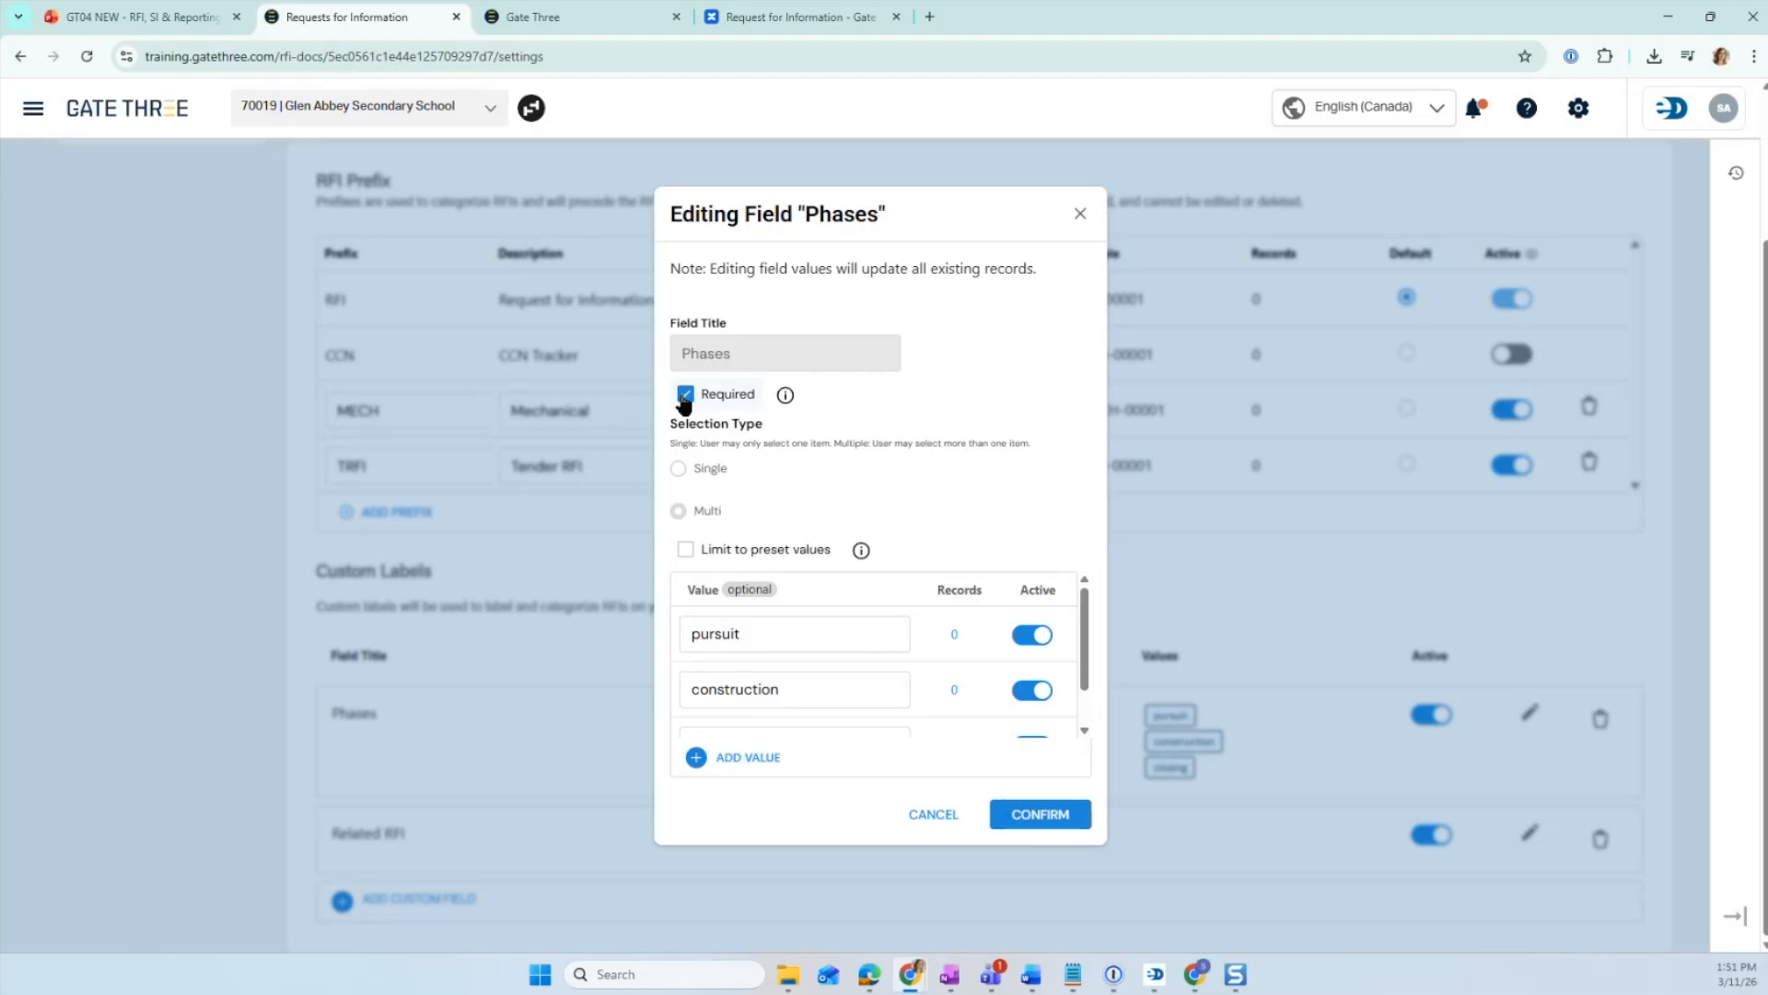
click(933, 814)
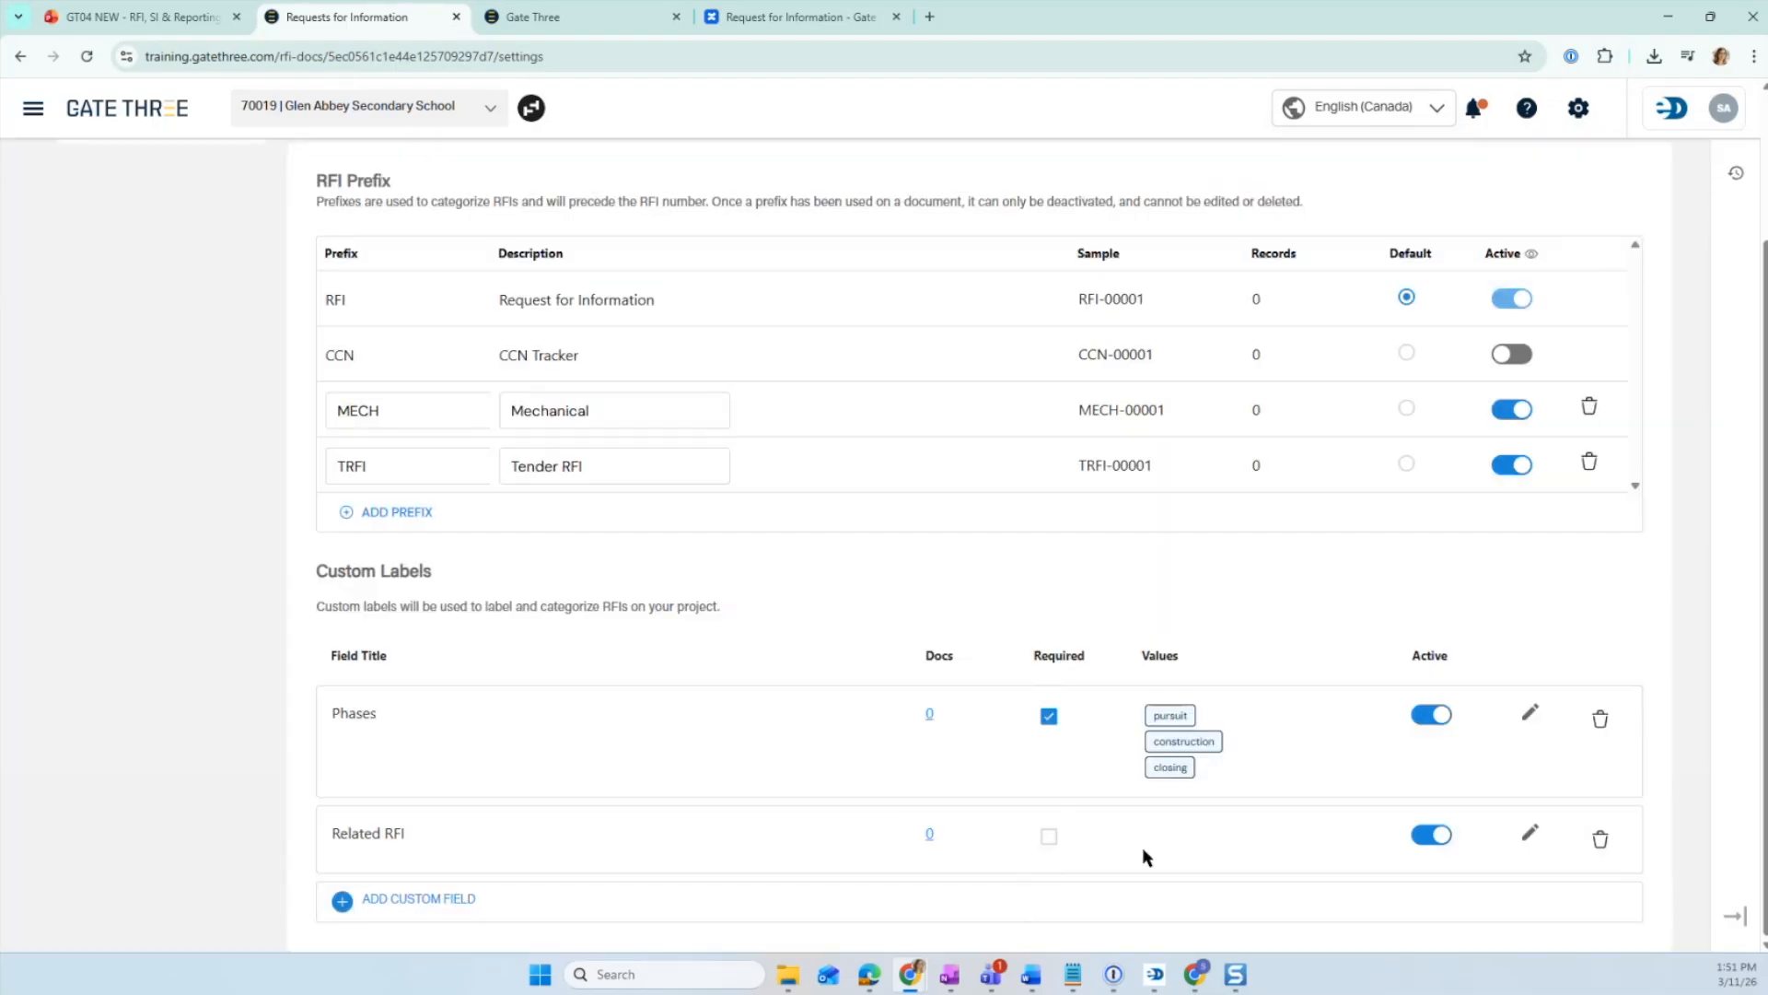
- Switch to the RFI Permissions settings and start editing the RFI Reviewers list
scroll(1553, 639, up, 2)
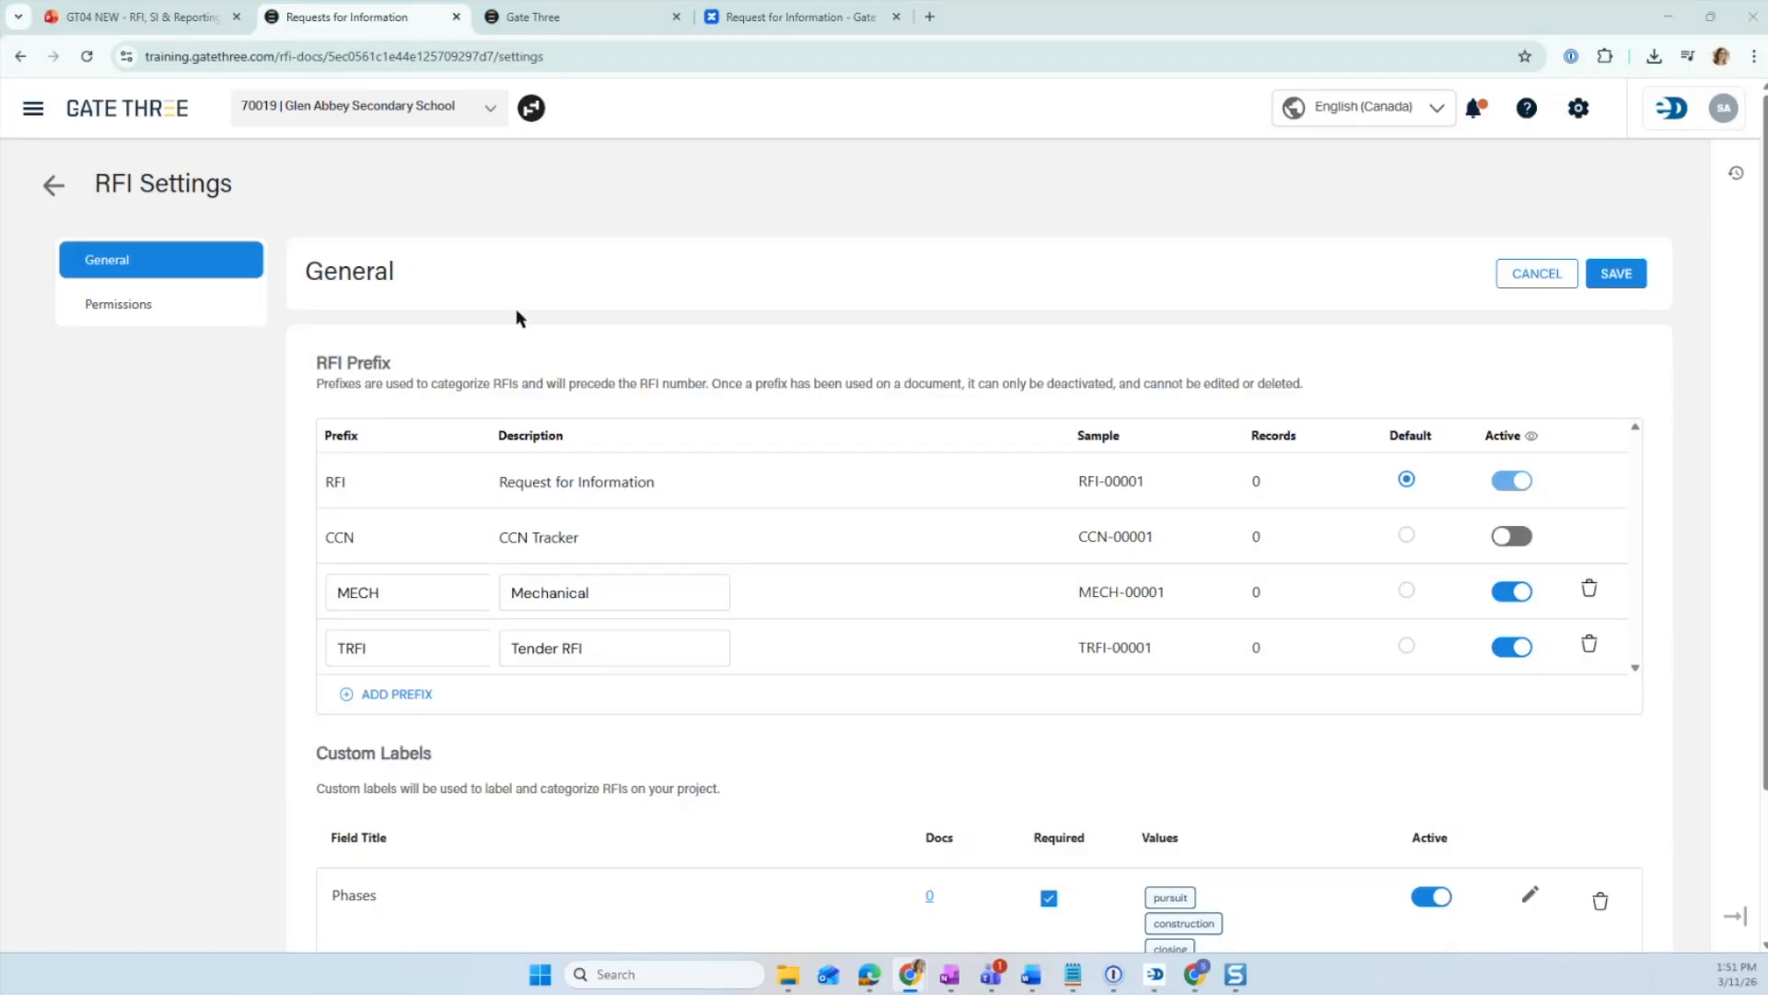
click(118, 304)
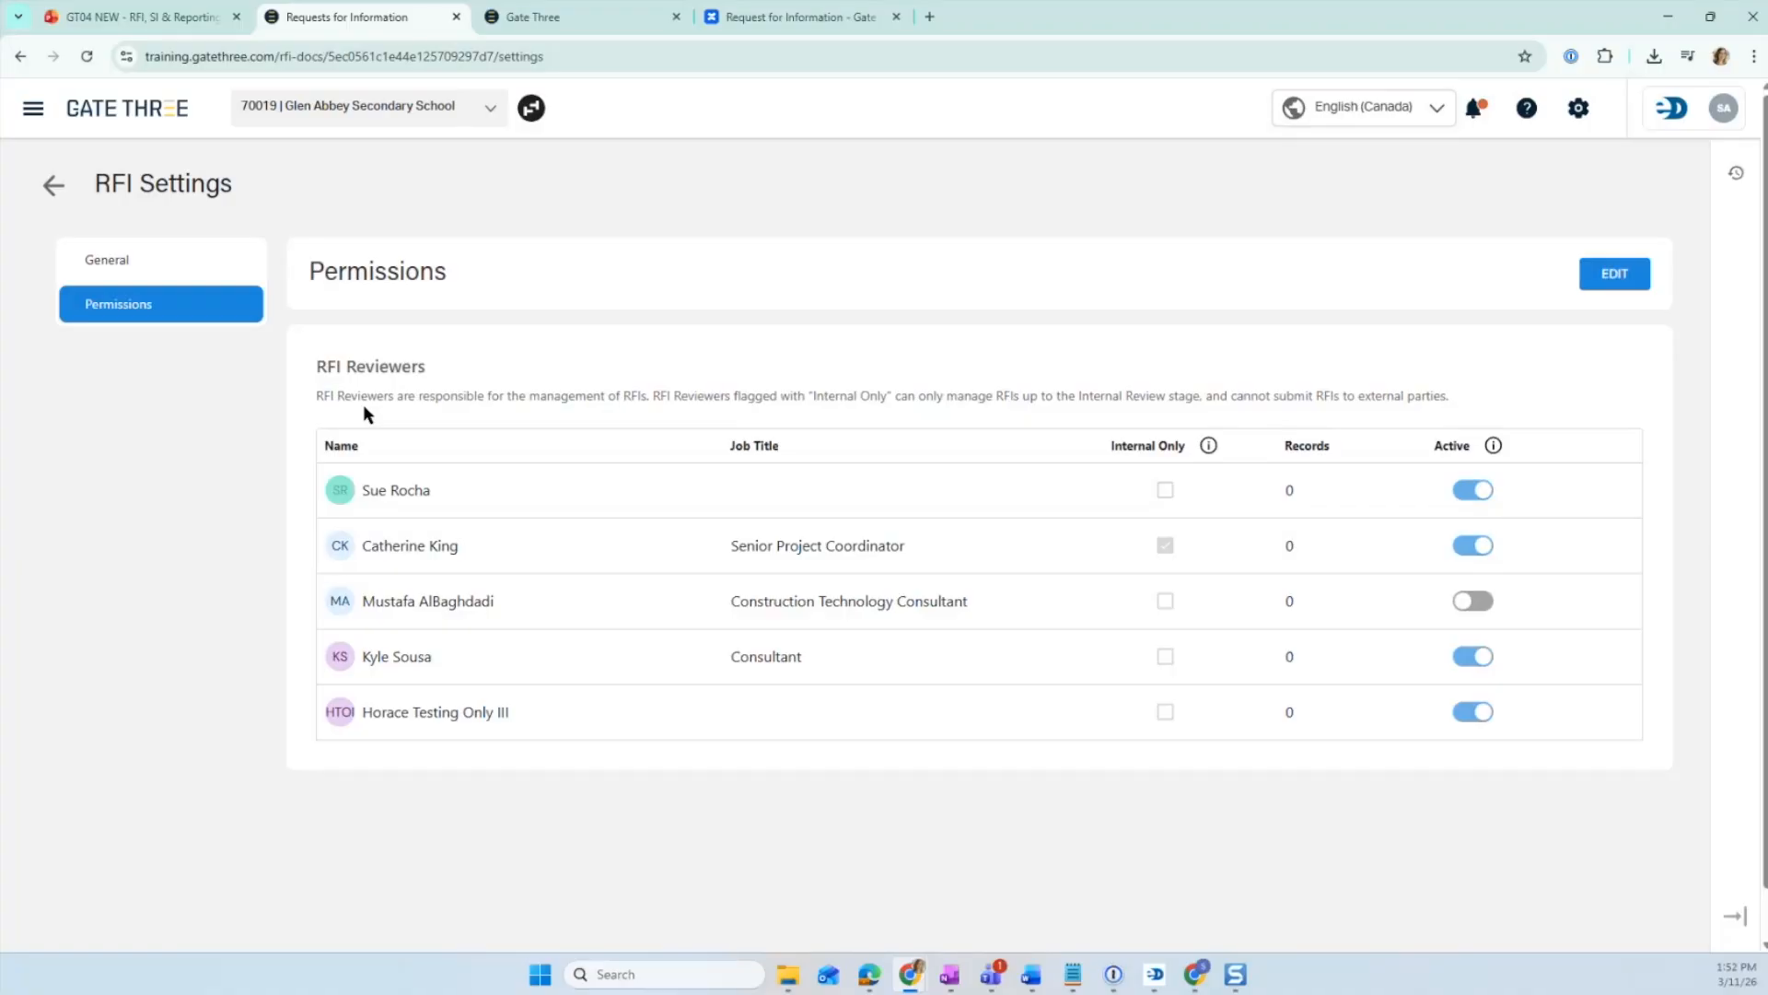
click(1601, 279)
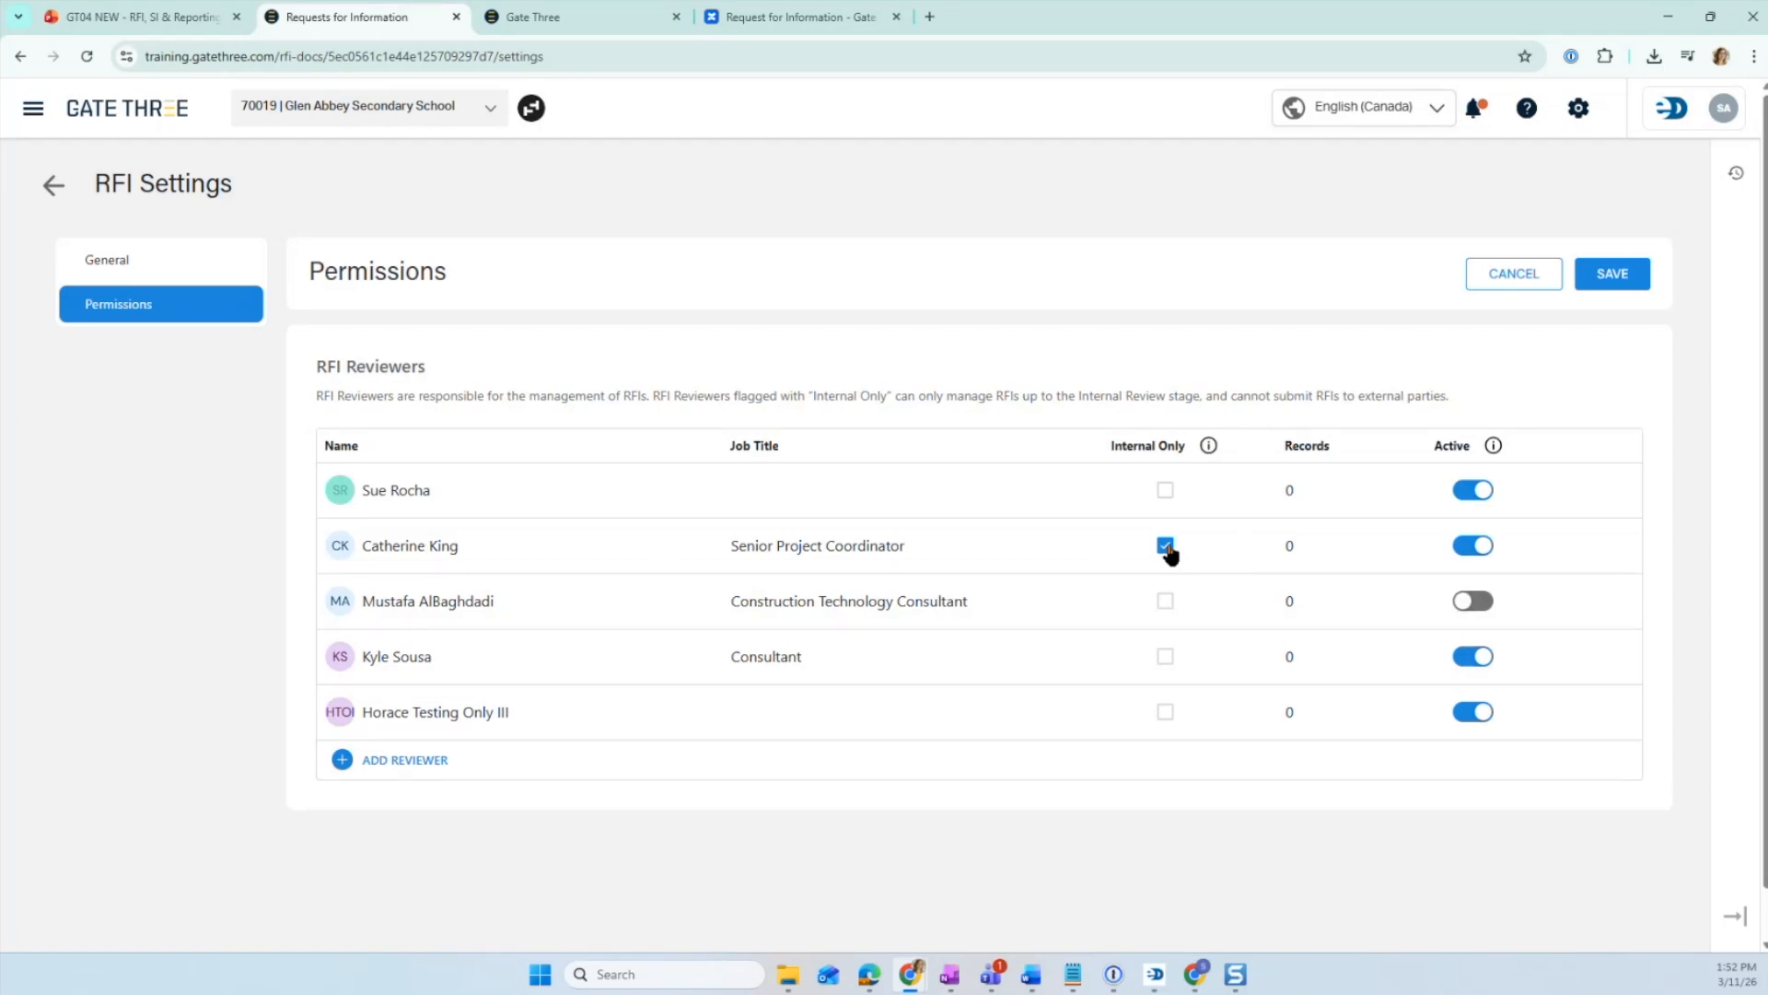
mouse_move(1210, 456)
scroll(379, 768, down, 1)
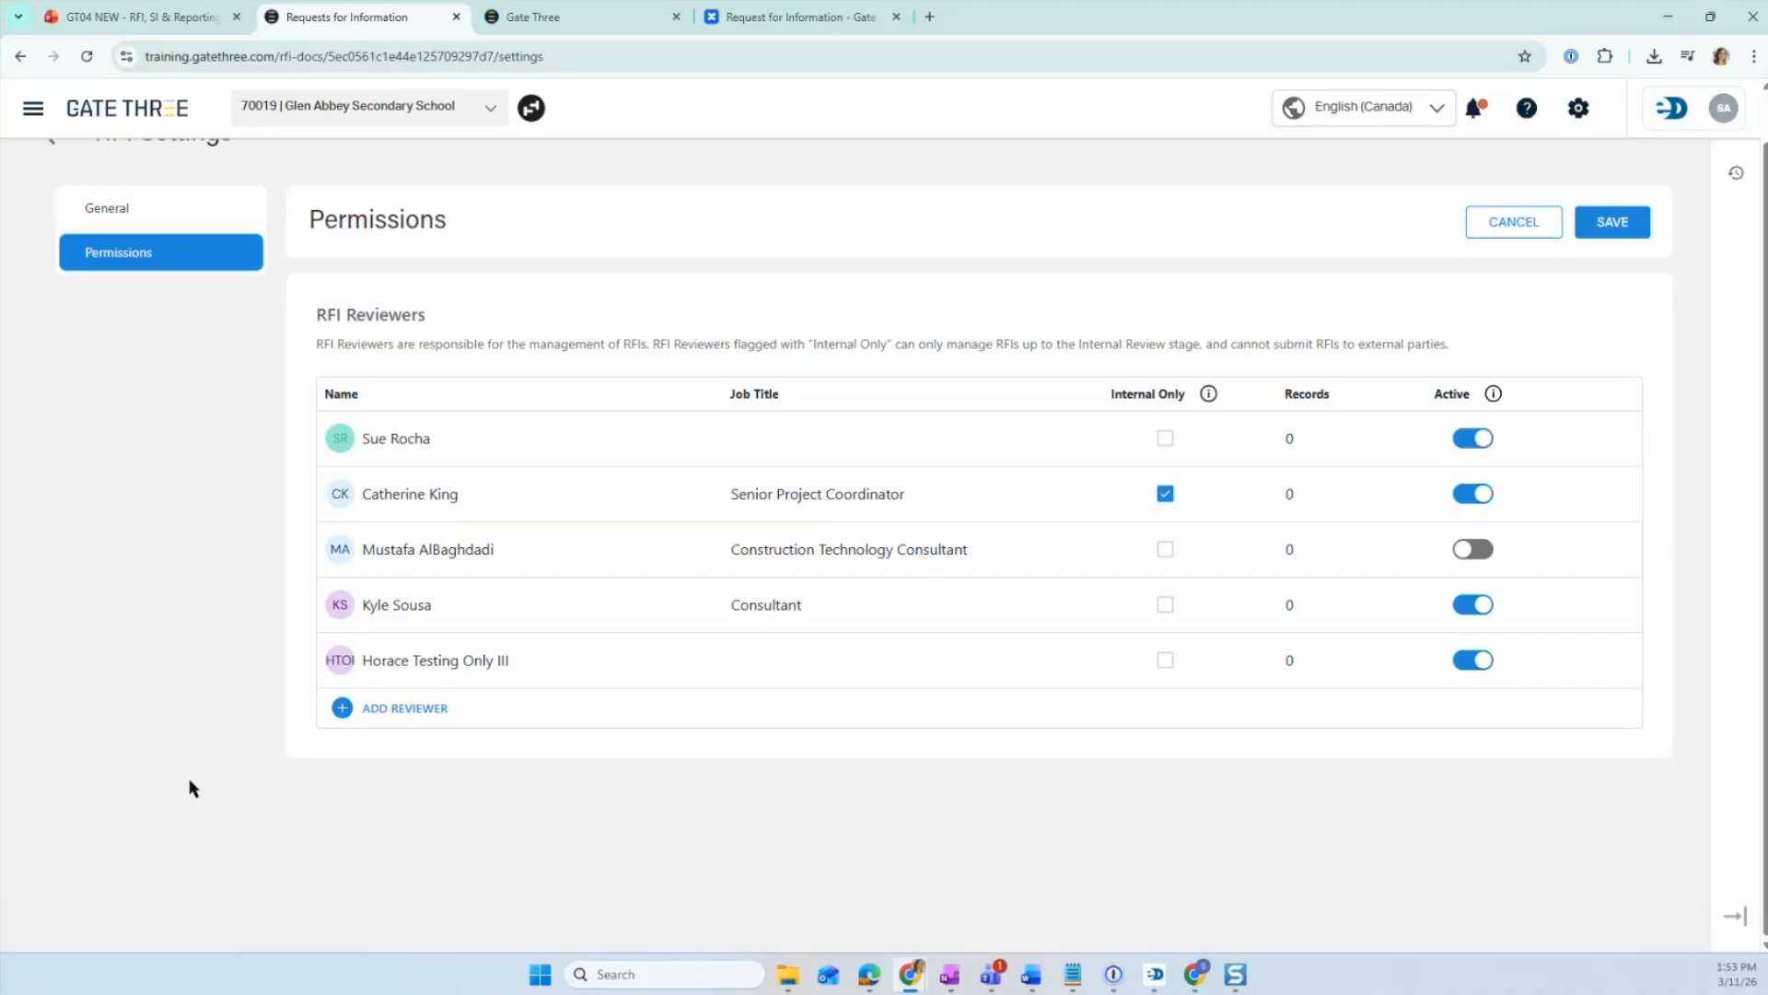
- Add a new RFI reviewer by searching the project contacts for su and selecting the matching contact
click(366, 709)
click(665, 562)
text(su)
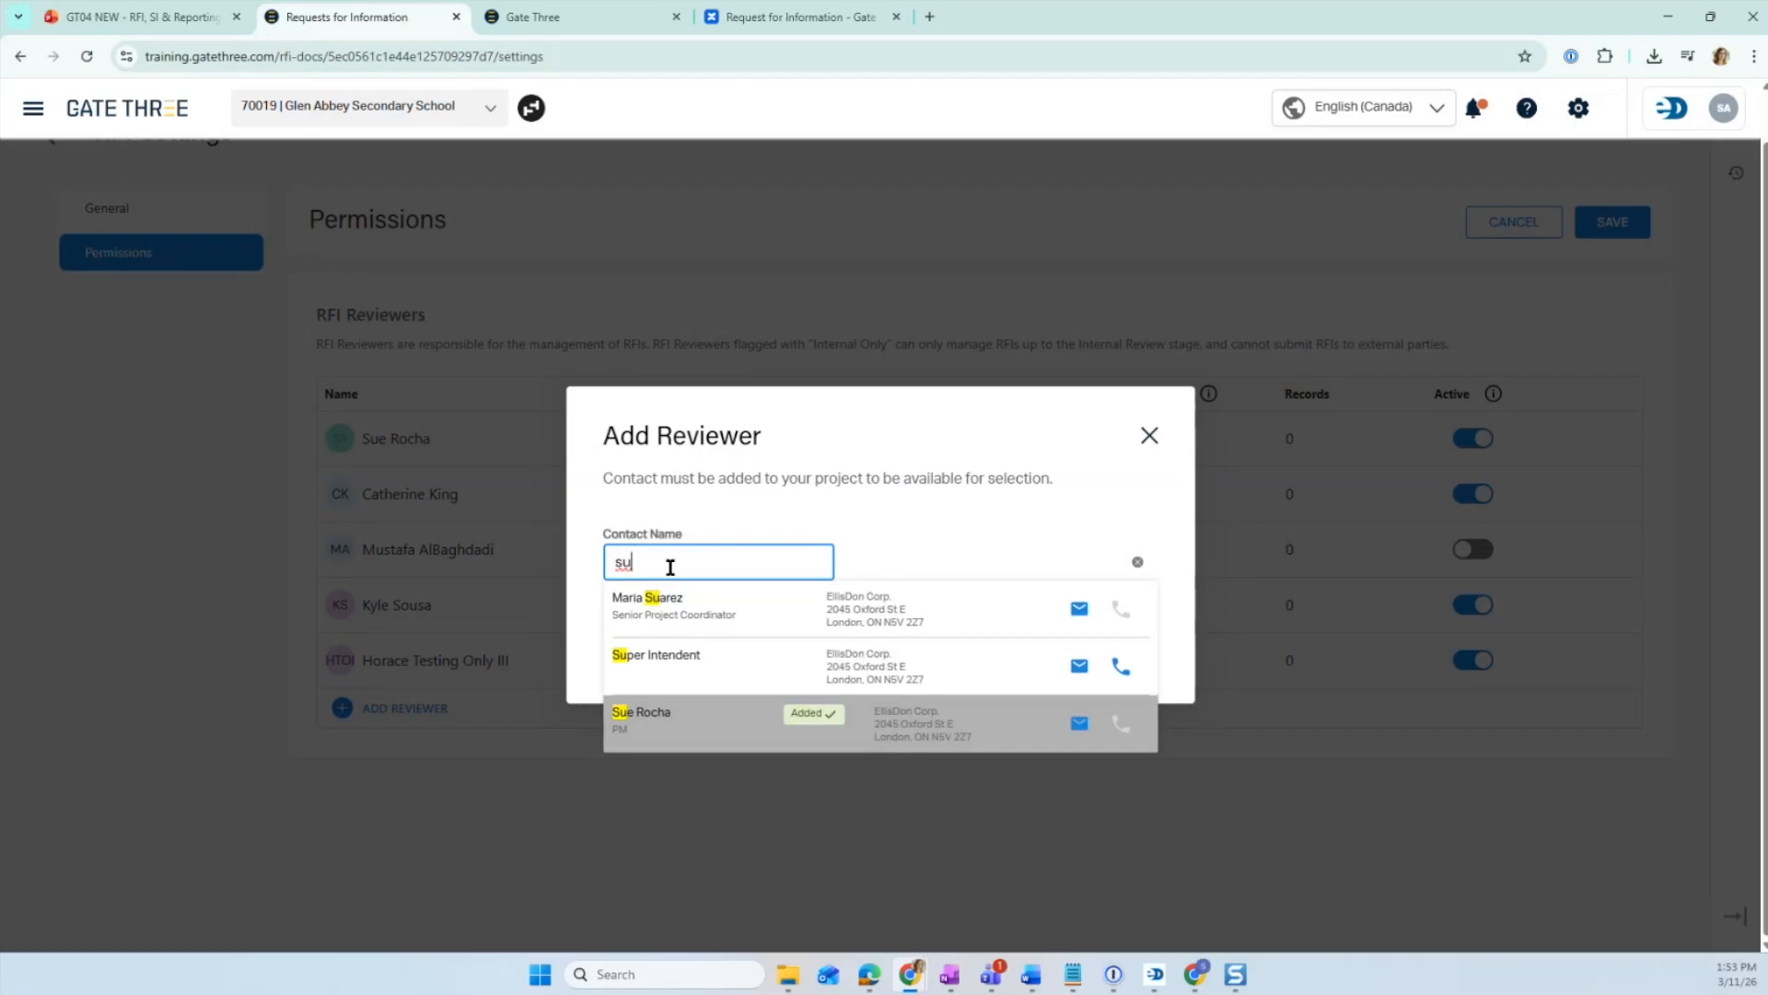
click(681, 603)
click(1117, 656)
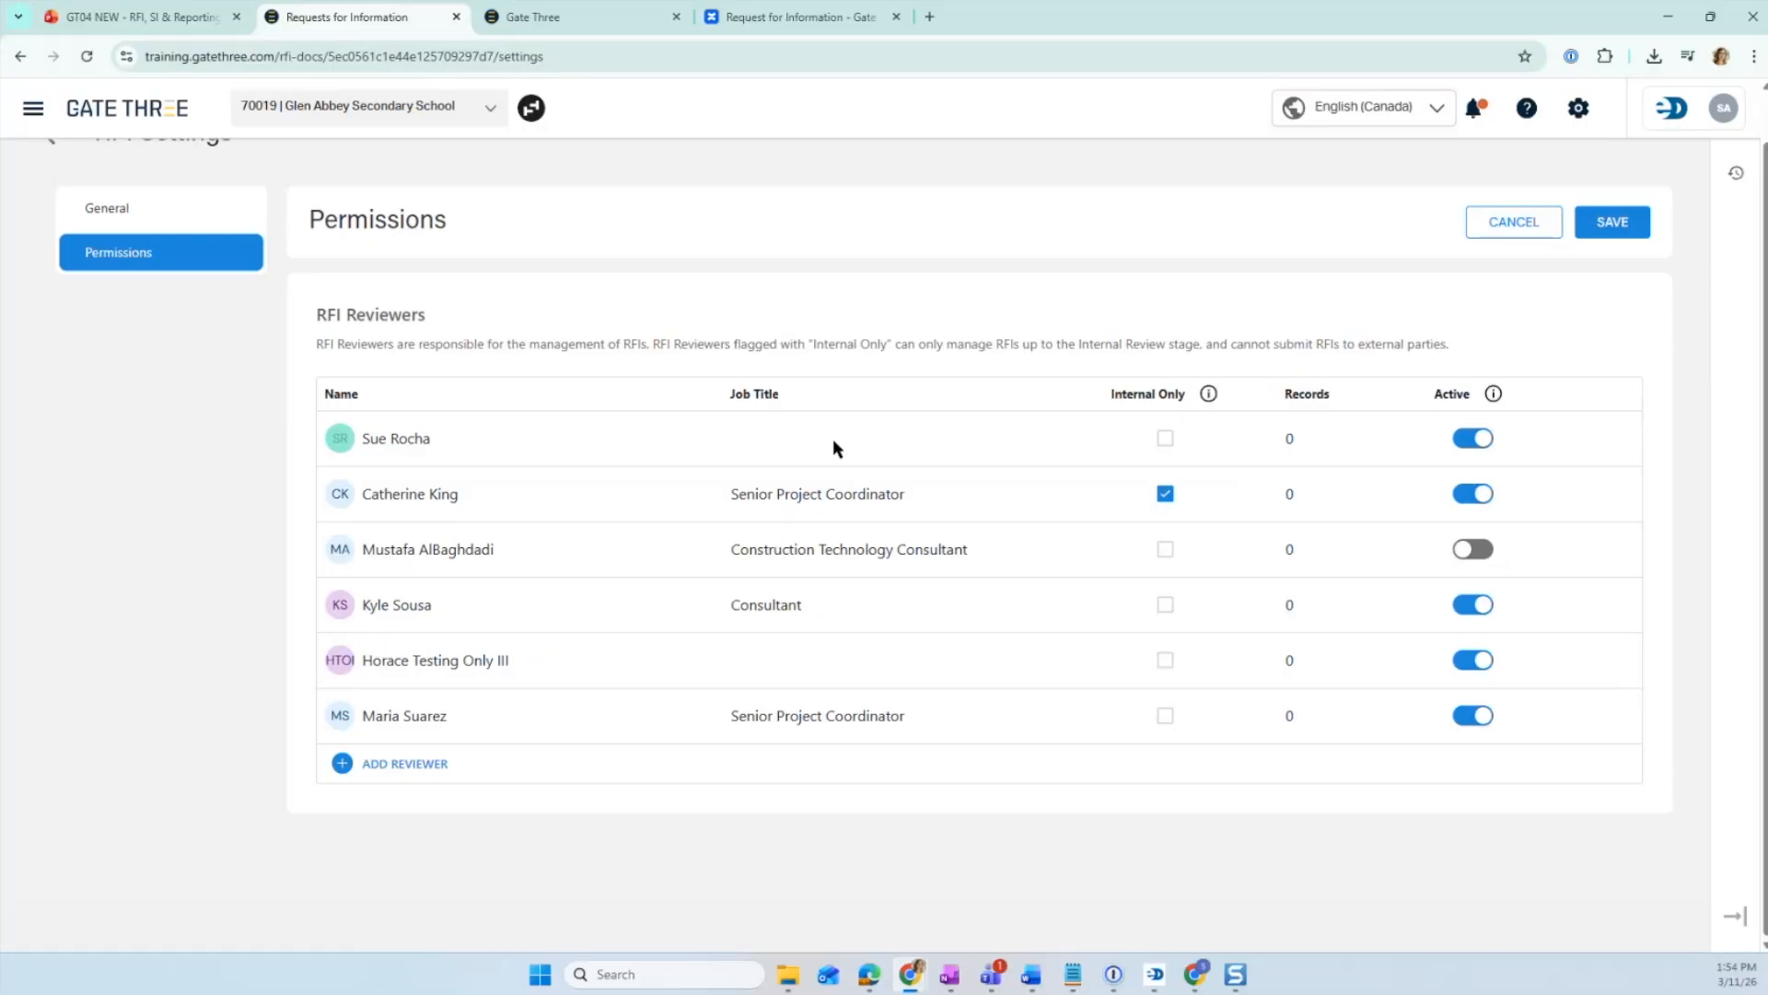
- Save the updated RFI reviewer permissions
scroll(880, 630, up, 1)
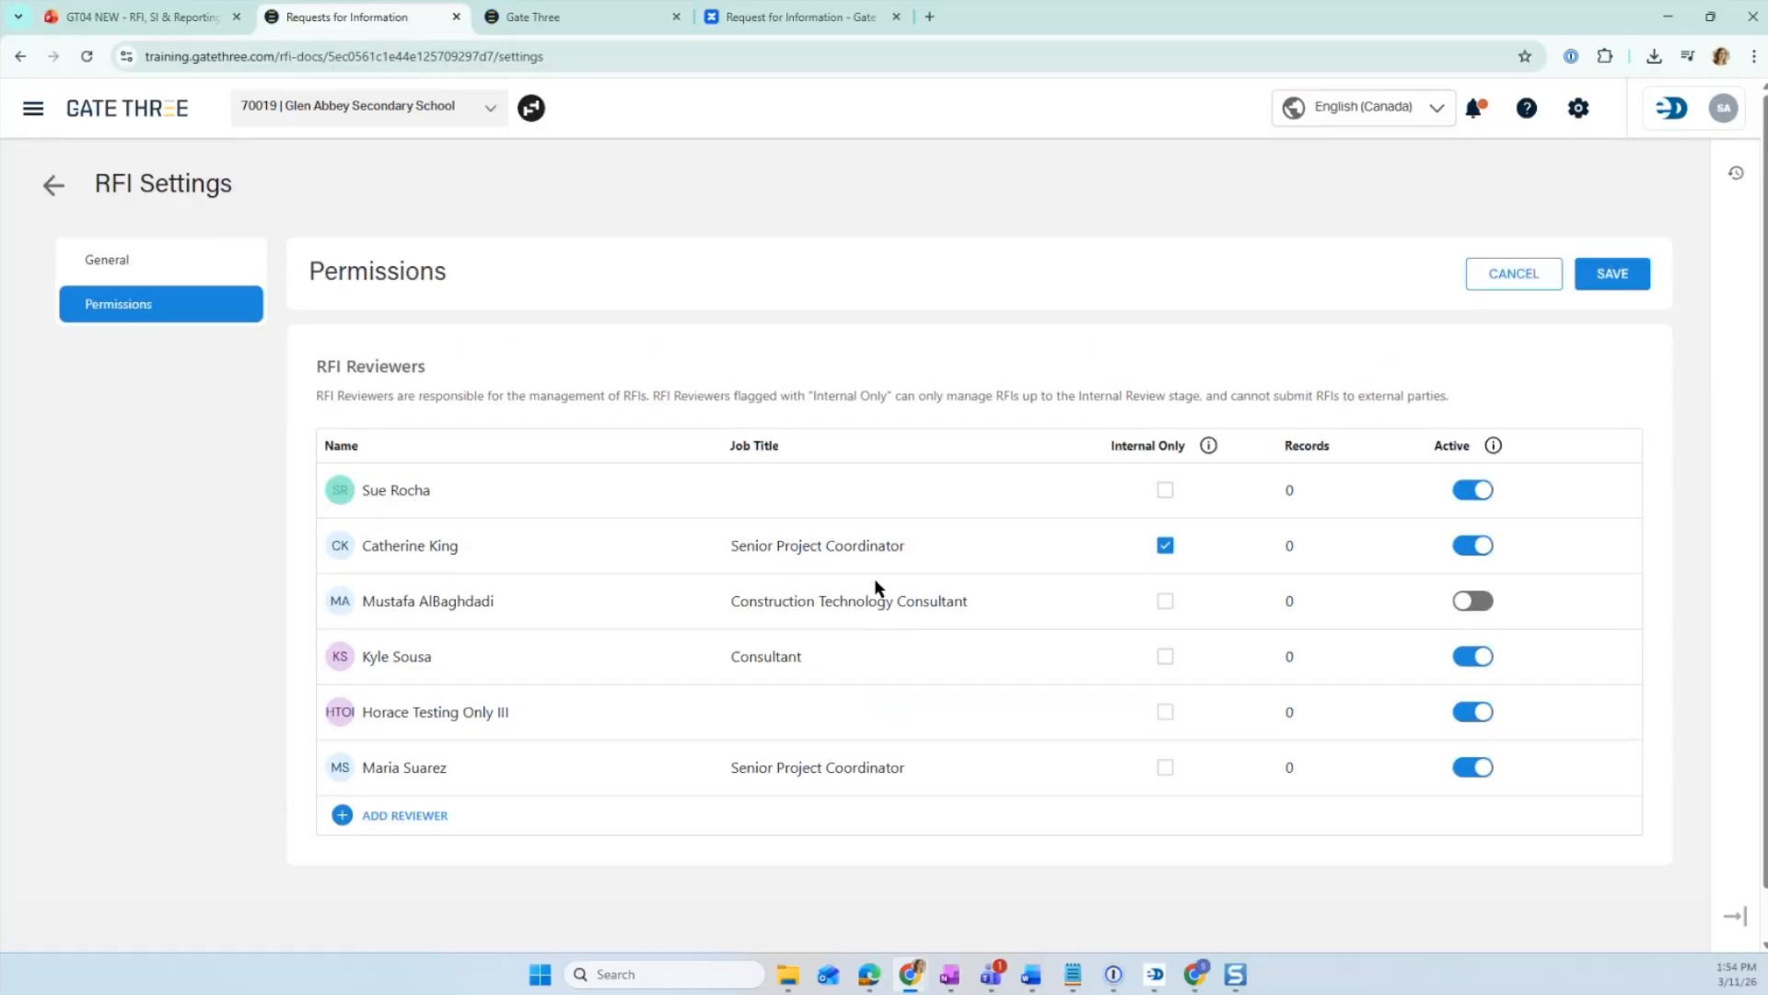
scroll(887, 523, down, 1)
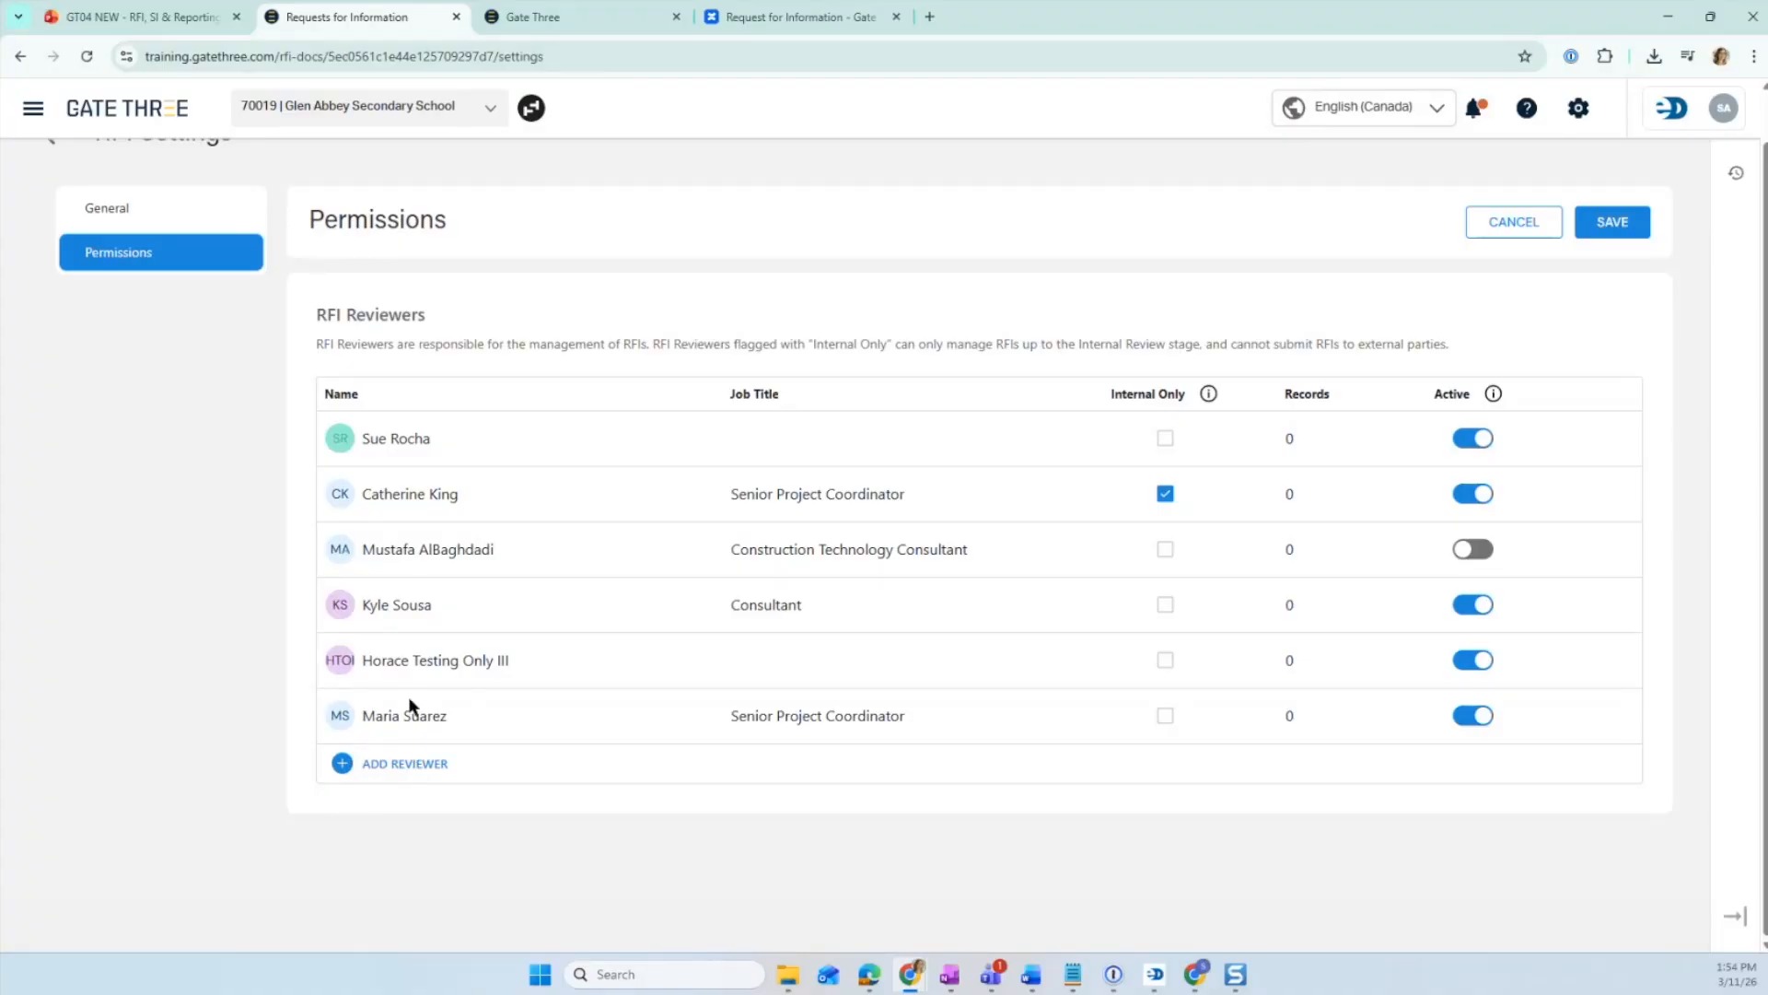
click(32, 108)
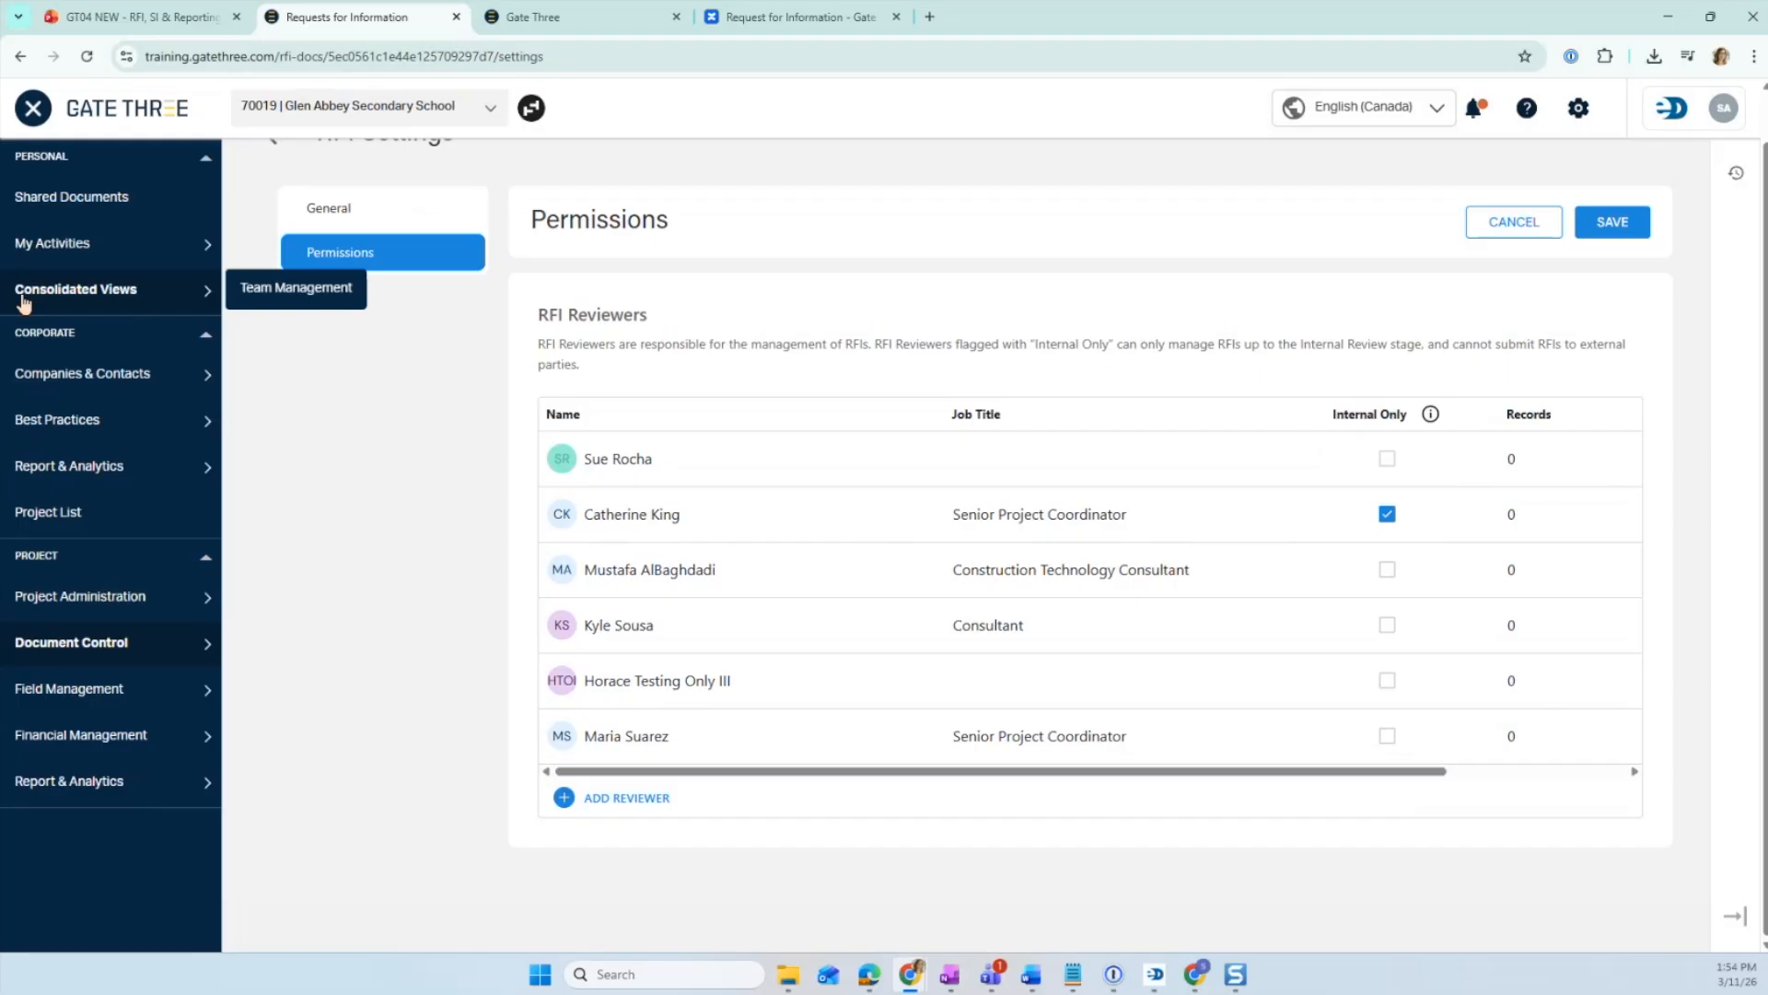
click(531, 16)
click(369, 17)
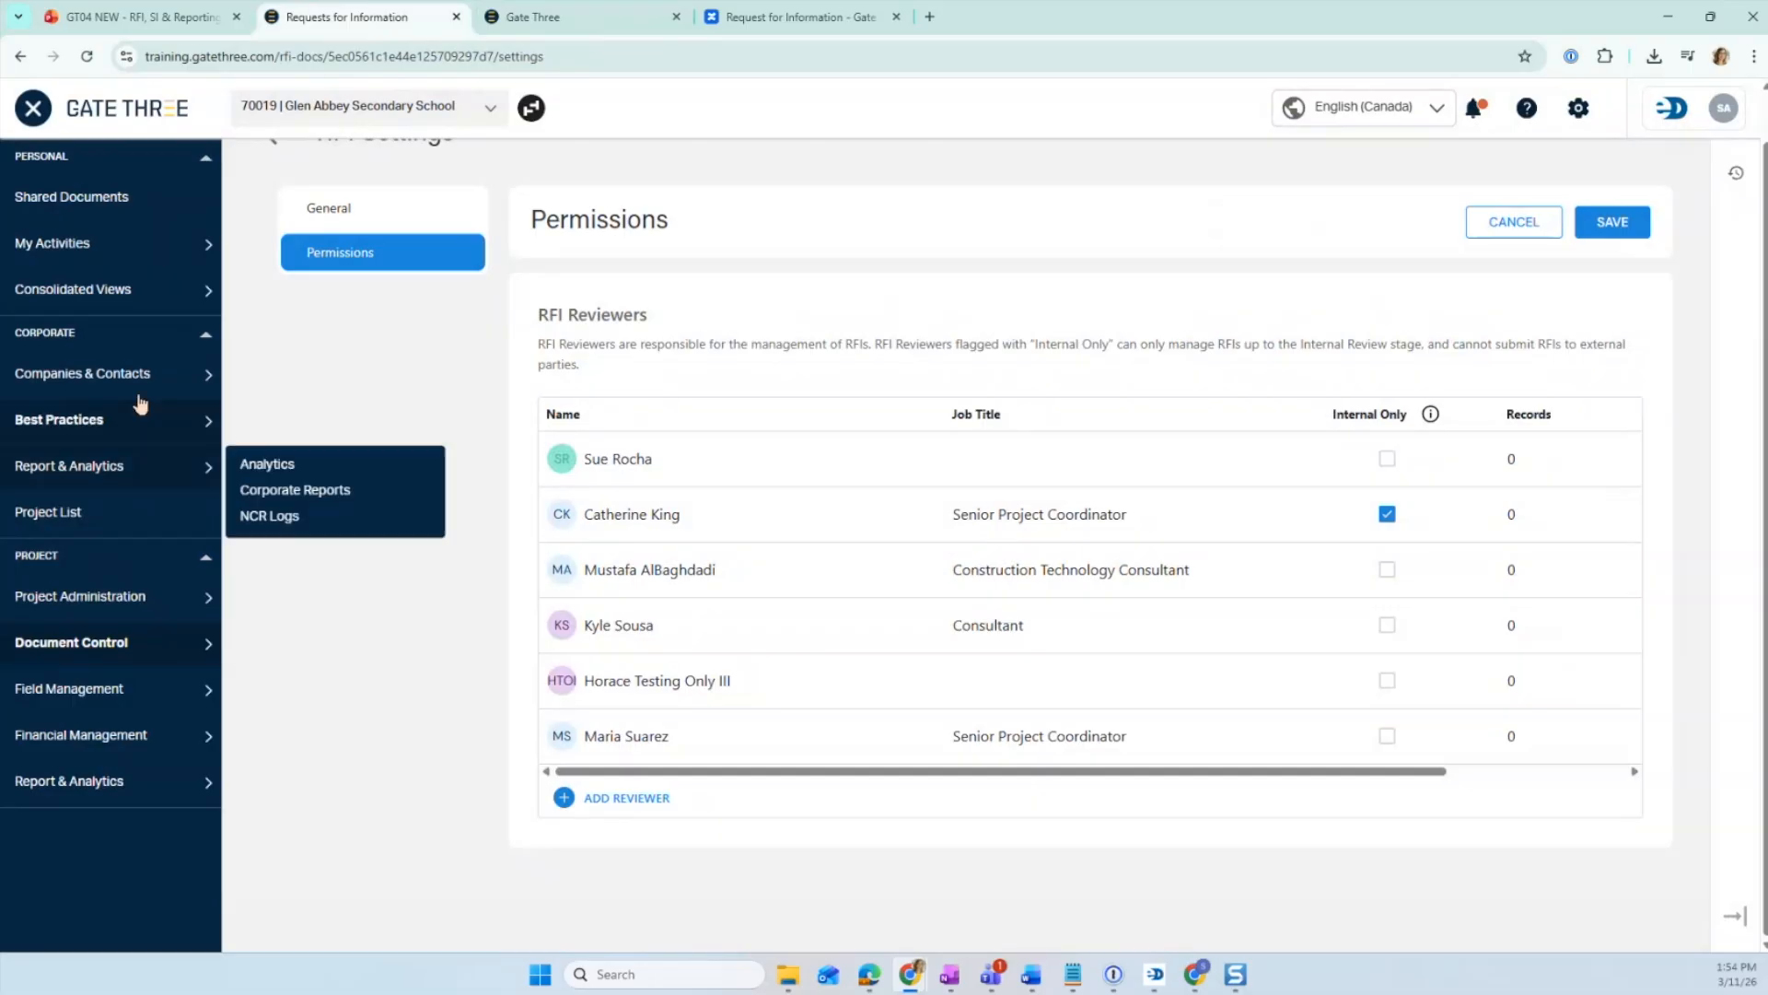
mouse_move(138, 383)
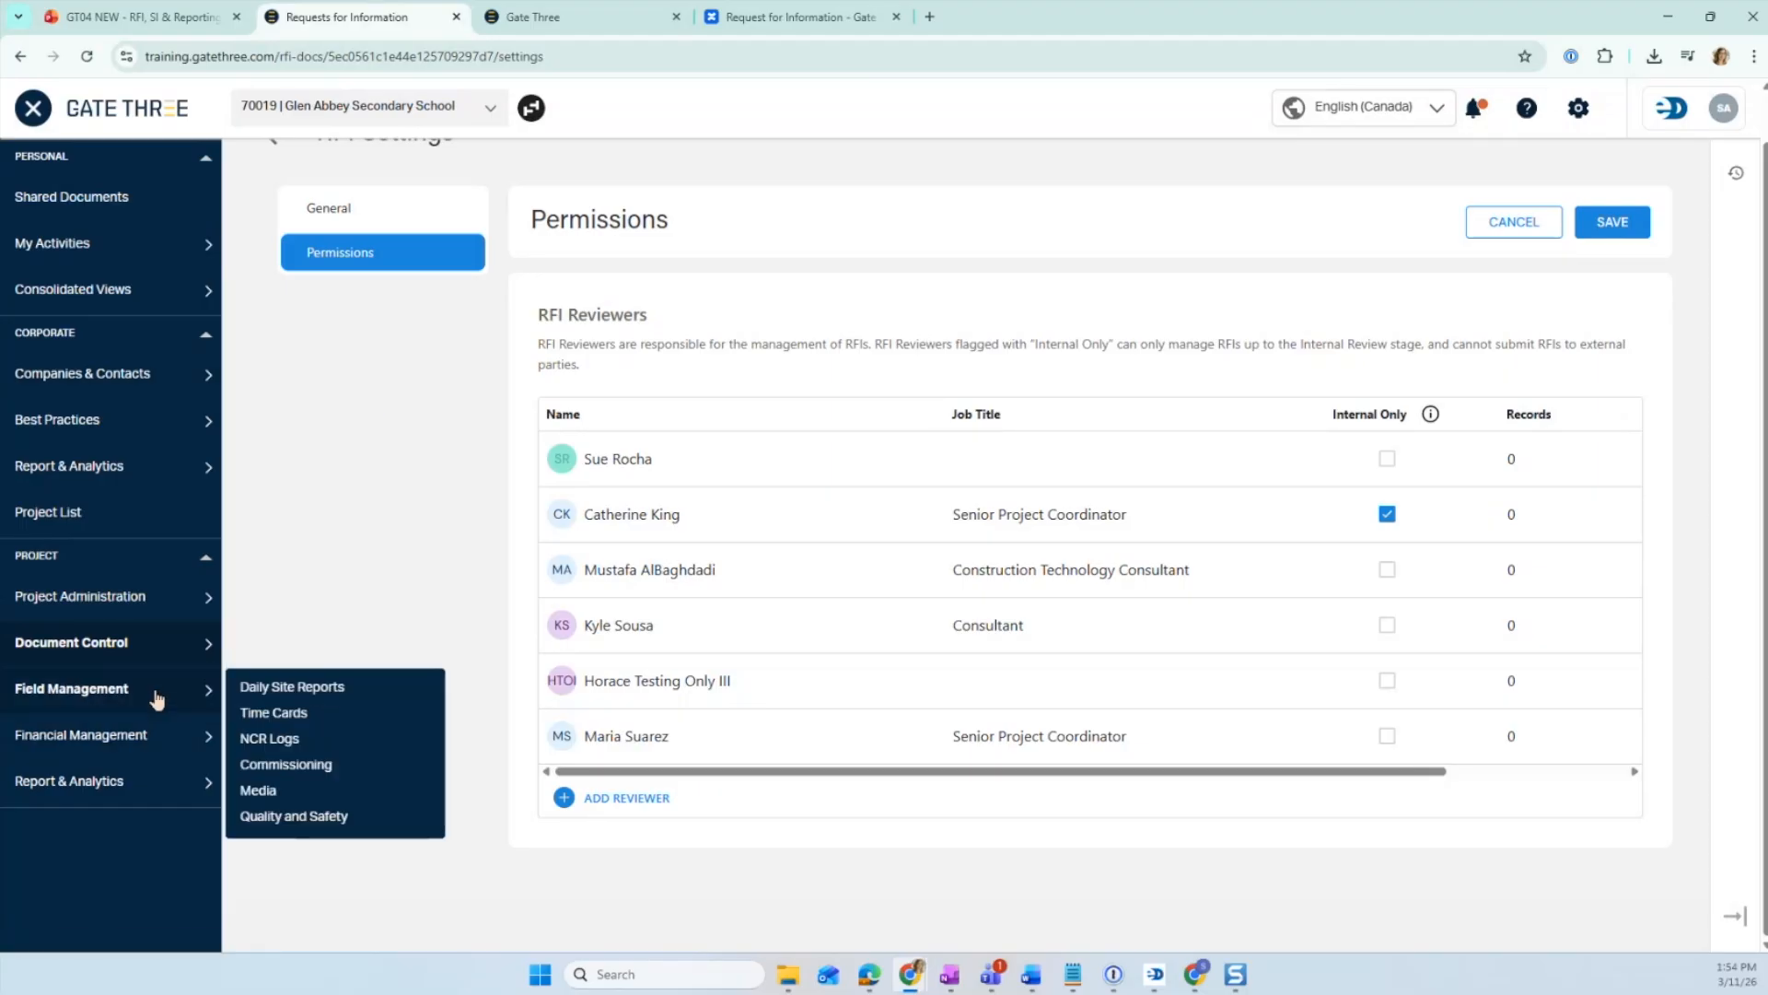
mouse_move(158, 604)
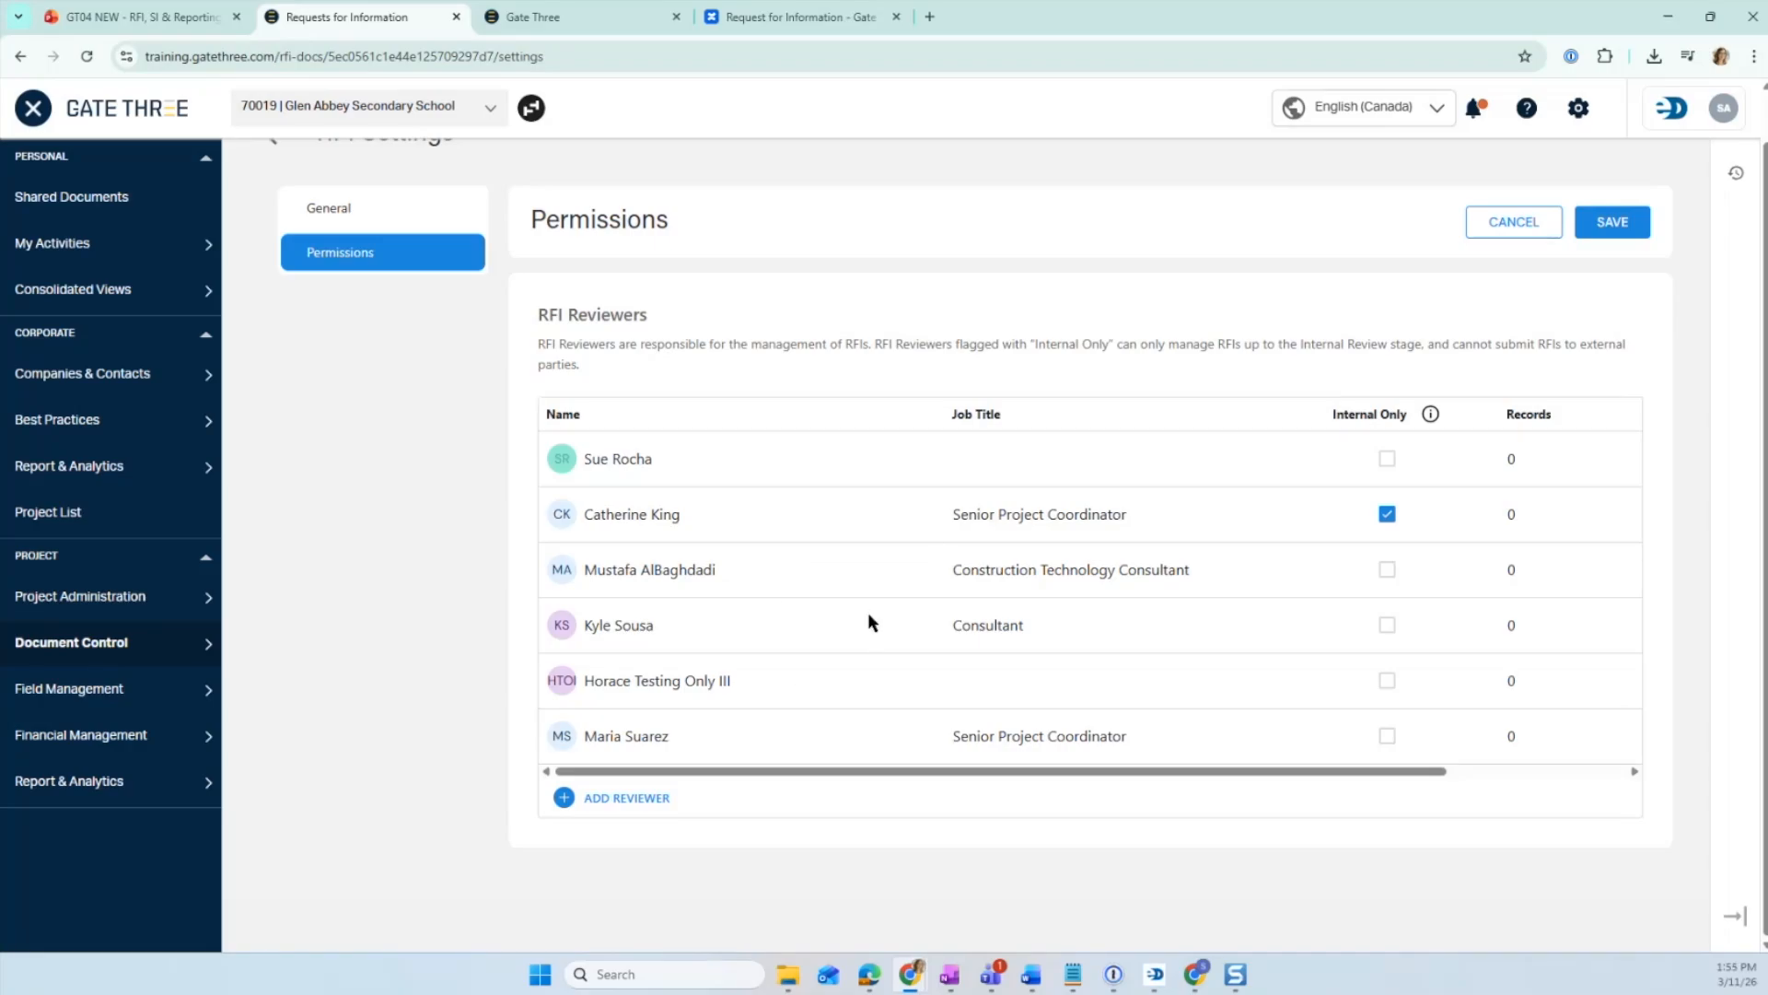
click(1614, 222)
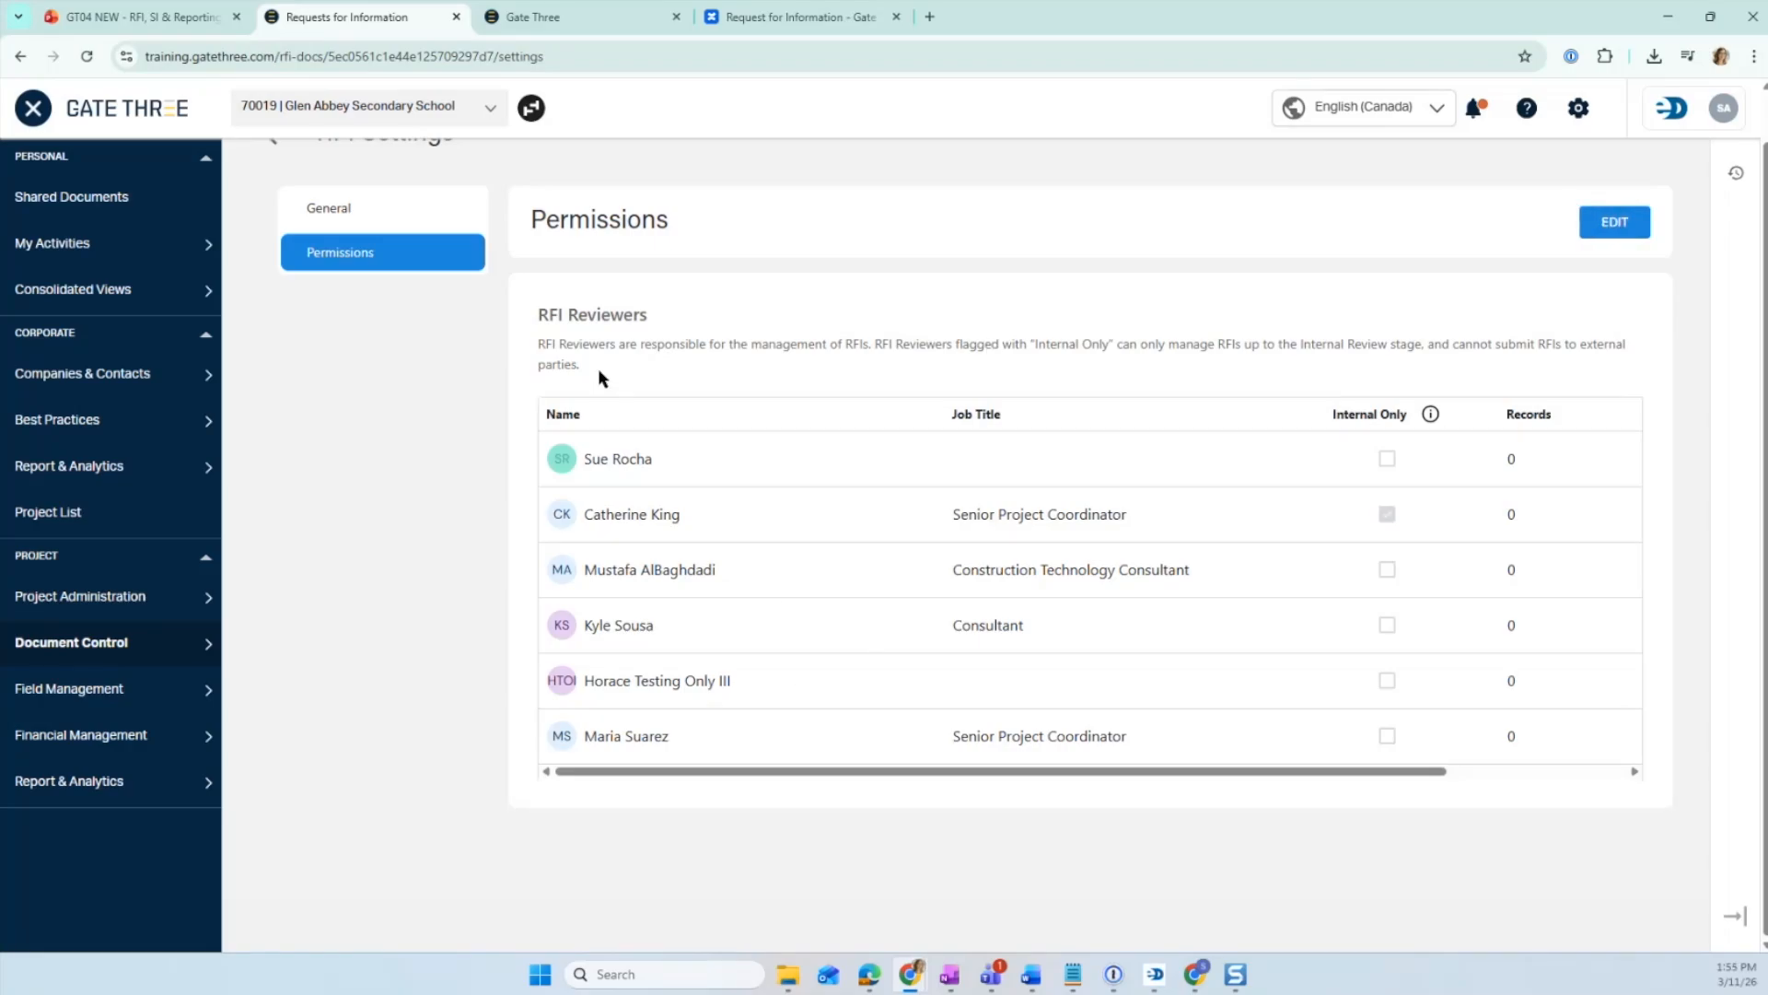
- Return to the Requests for Information log and start creating a new RFI
click(34, 110)
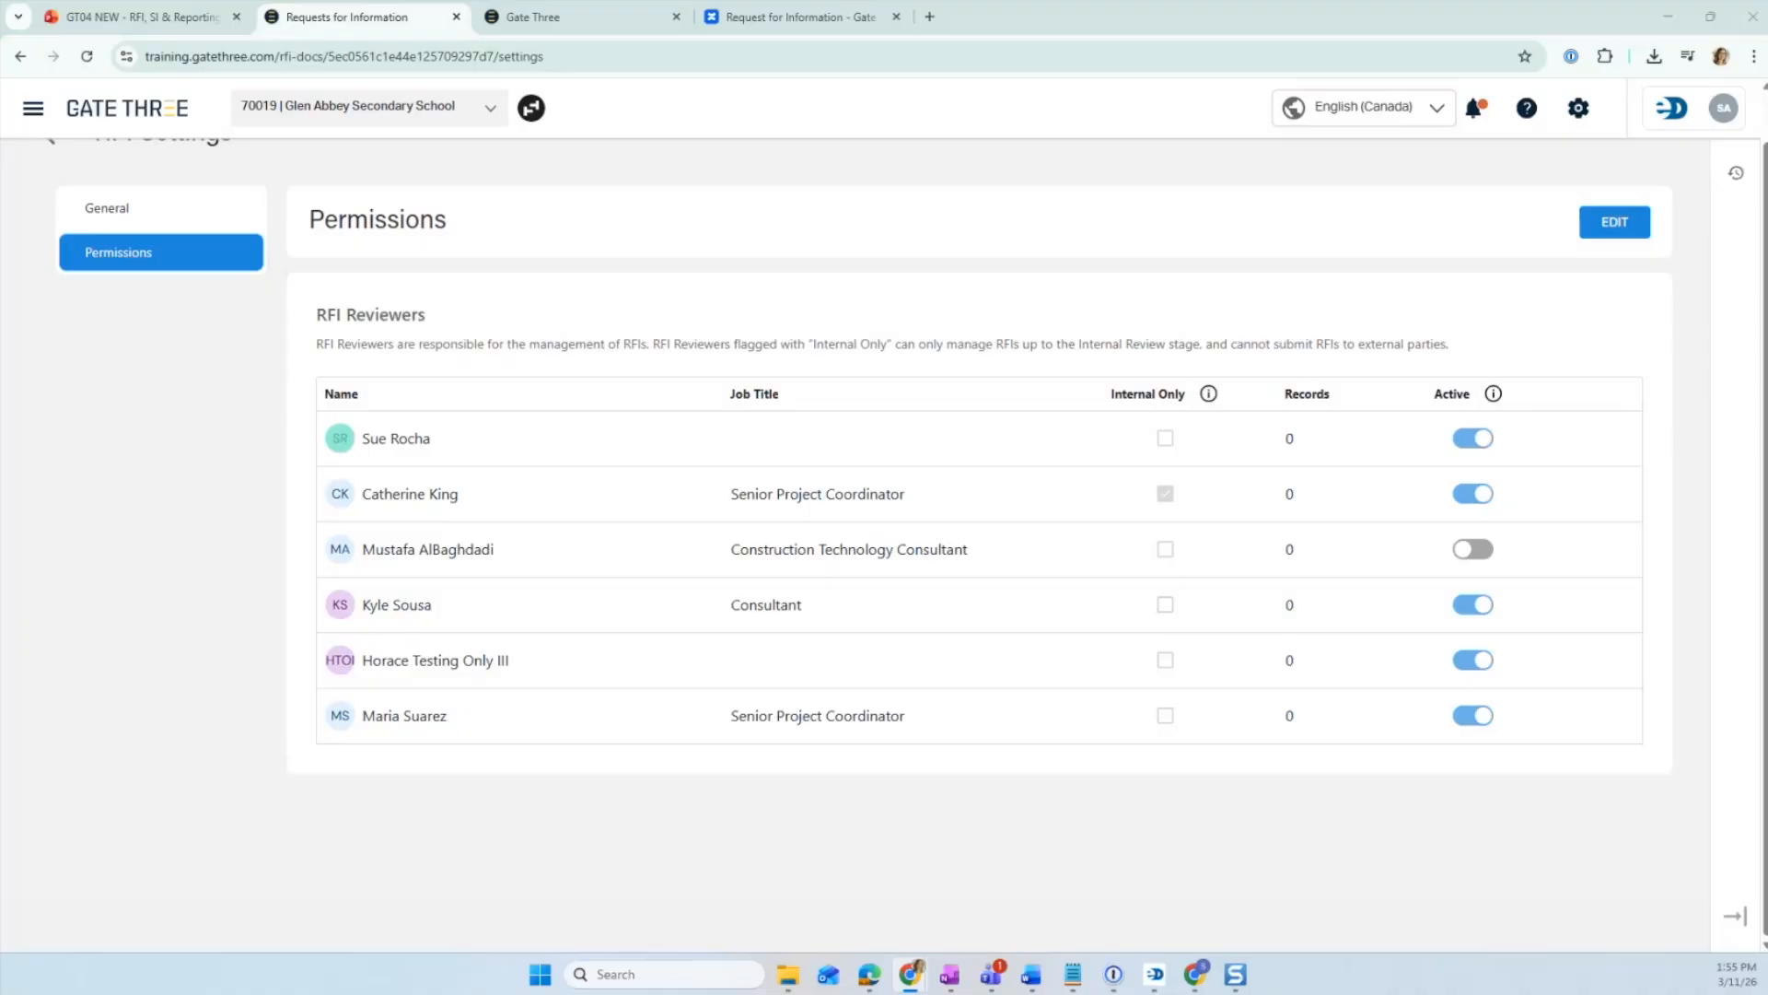
scroll(247, 258, up, 1)
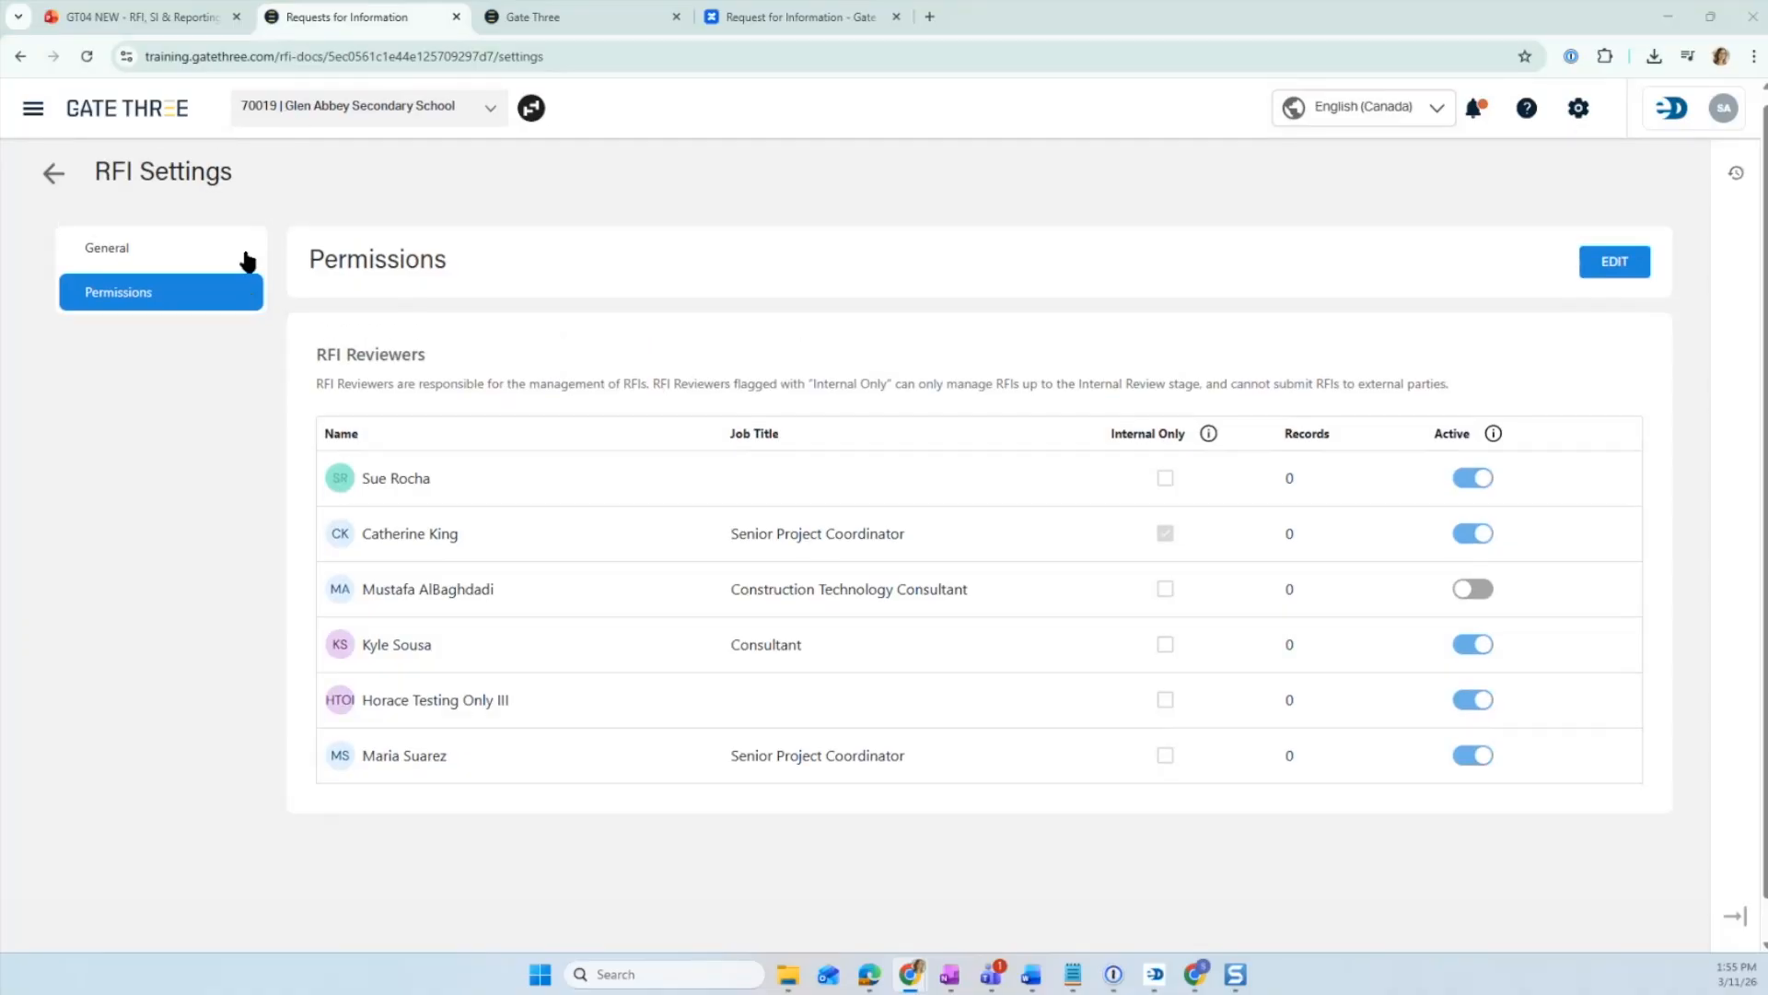
click(54, 187)
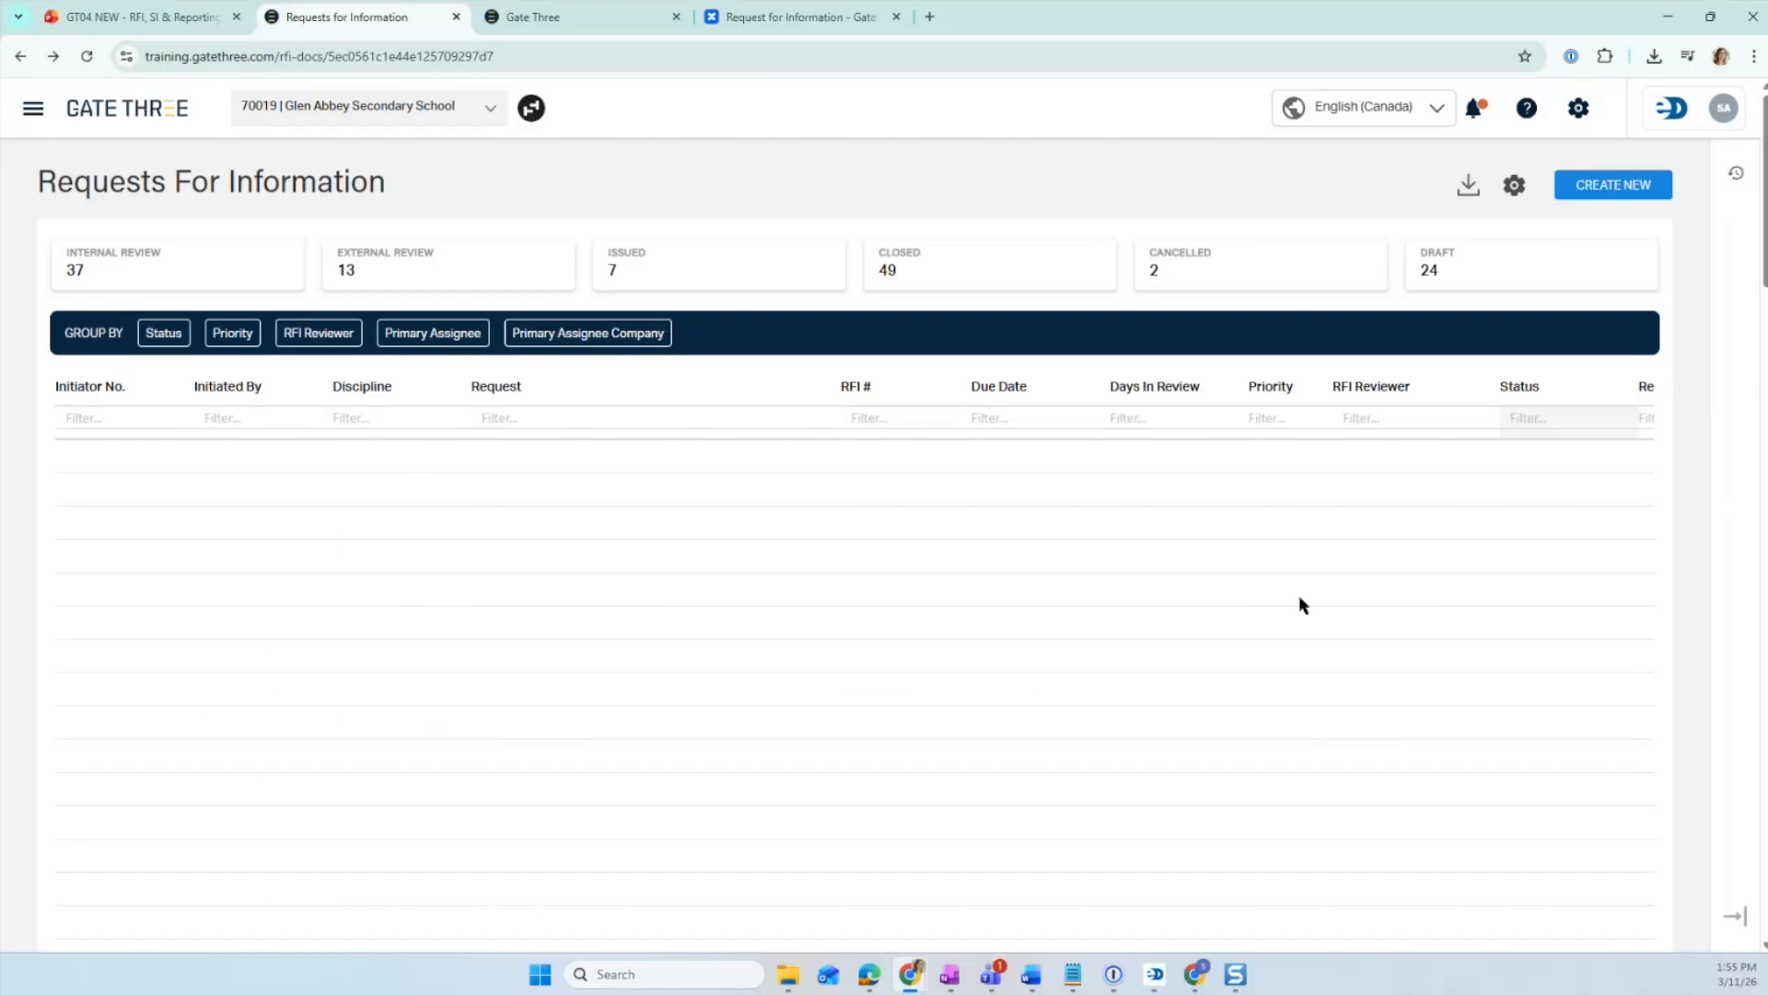
click(1611, 189)
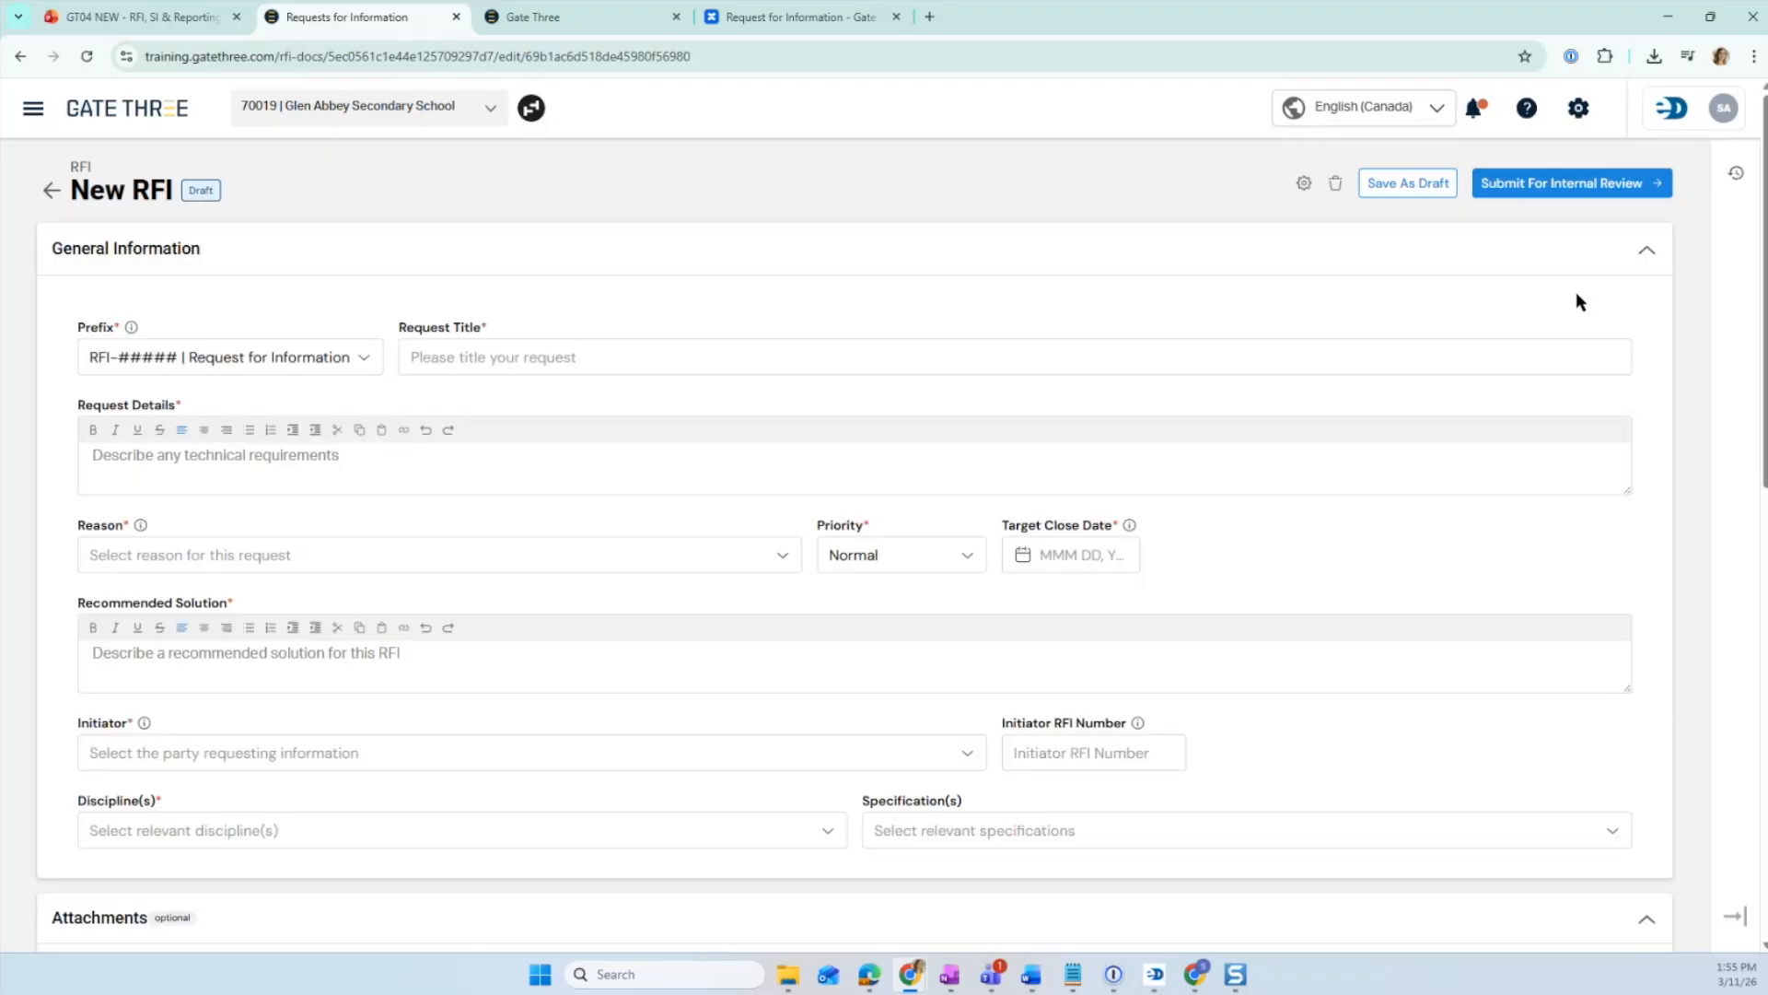
- Set the new RFI's prefix to RFI-##### | Request for Information
click(152, 17)
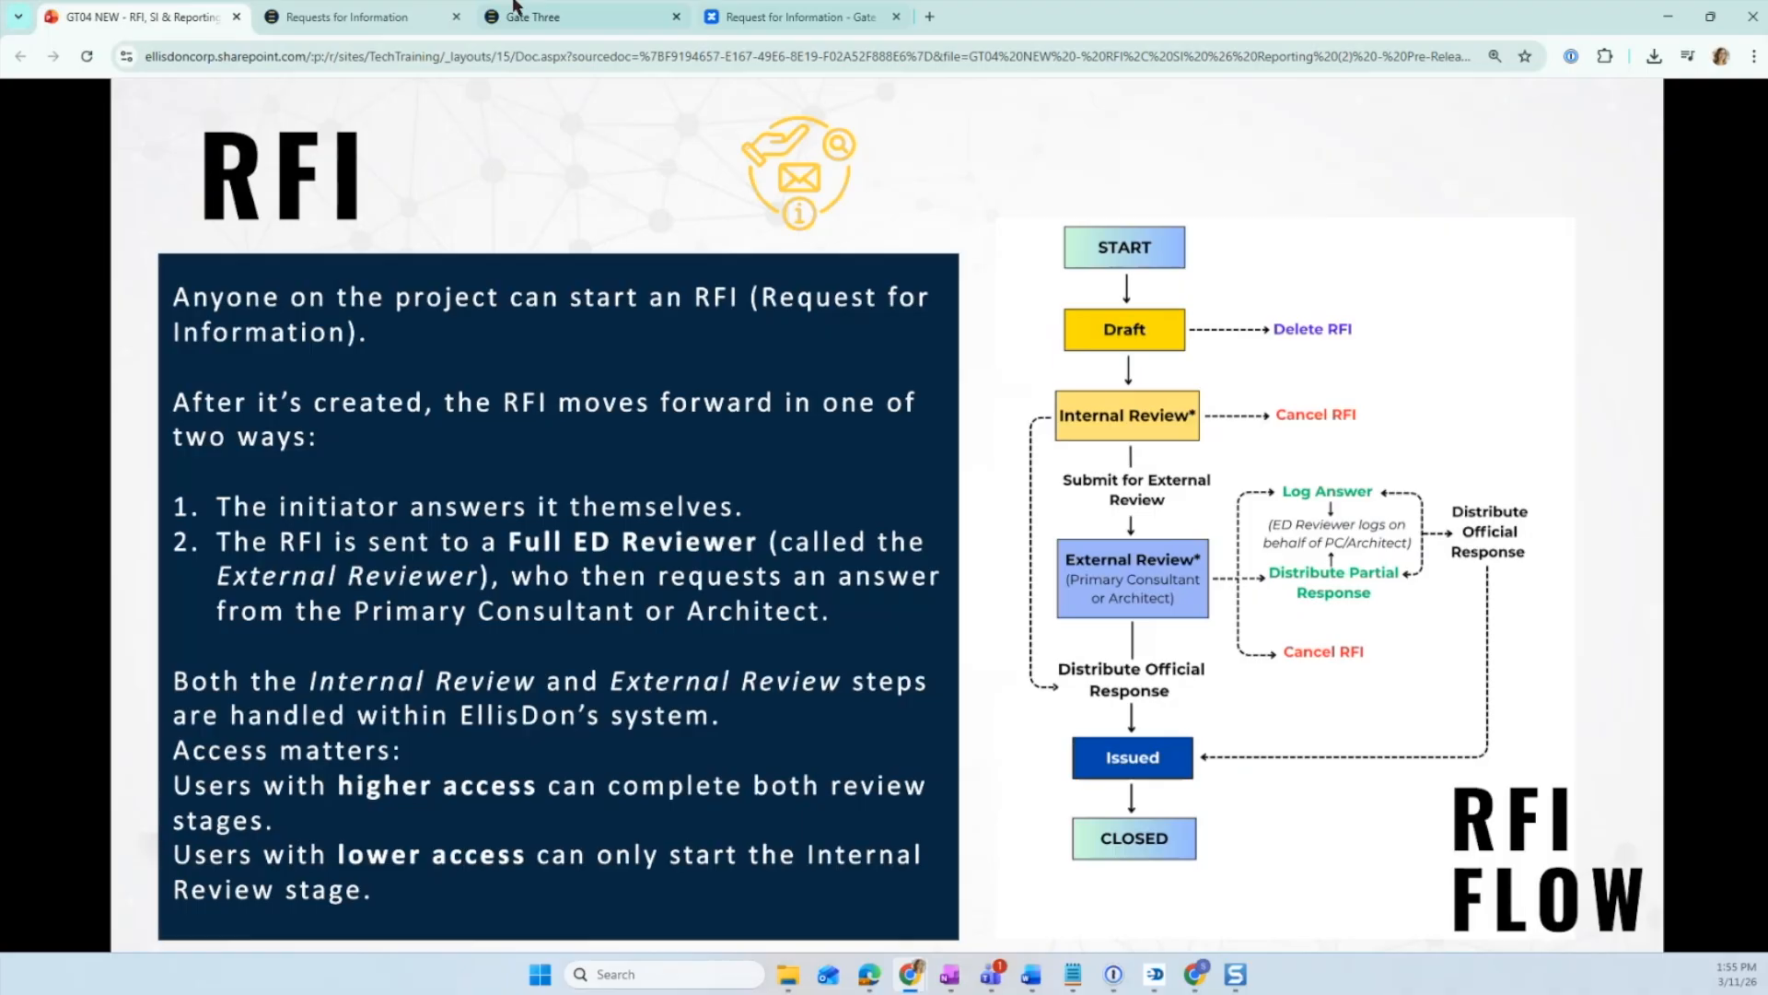
click(309, 16)
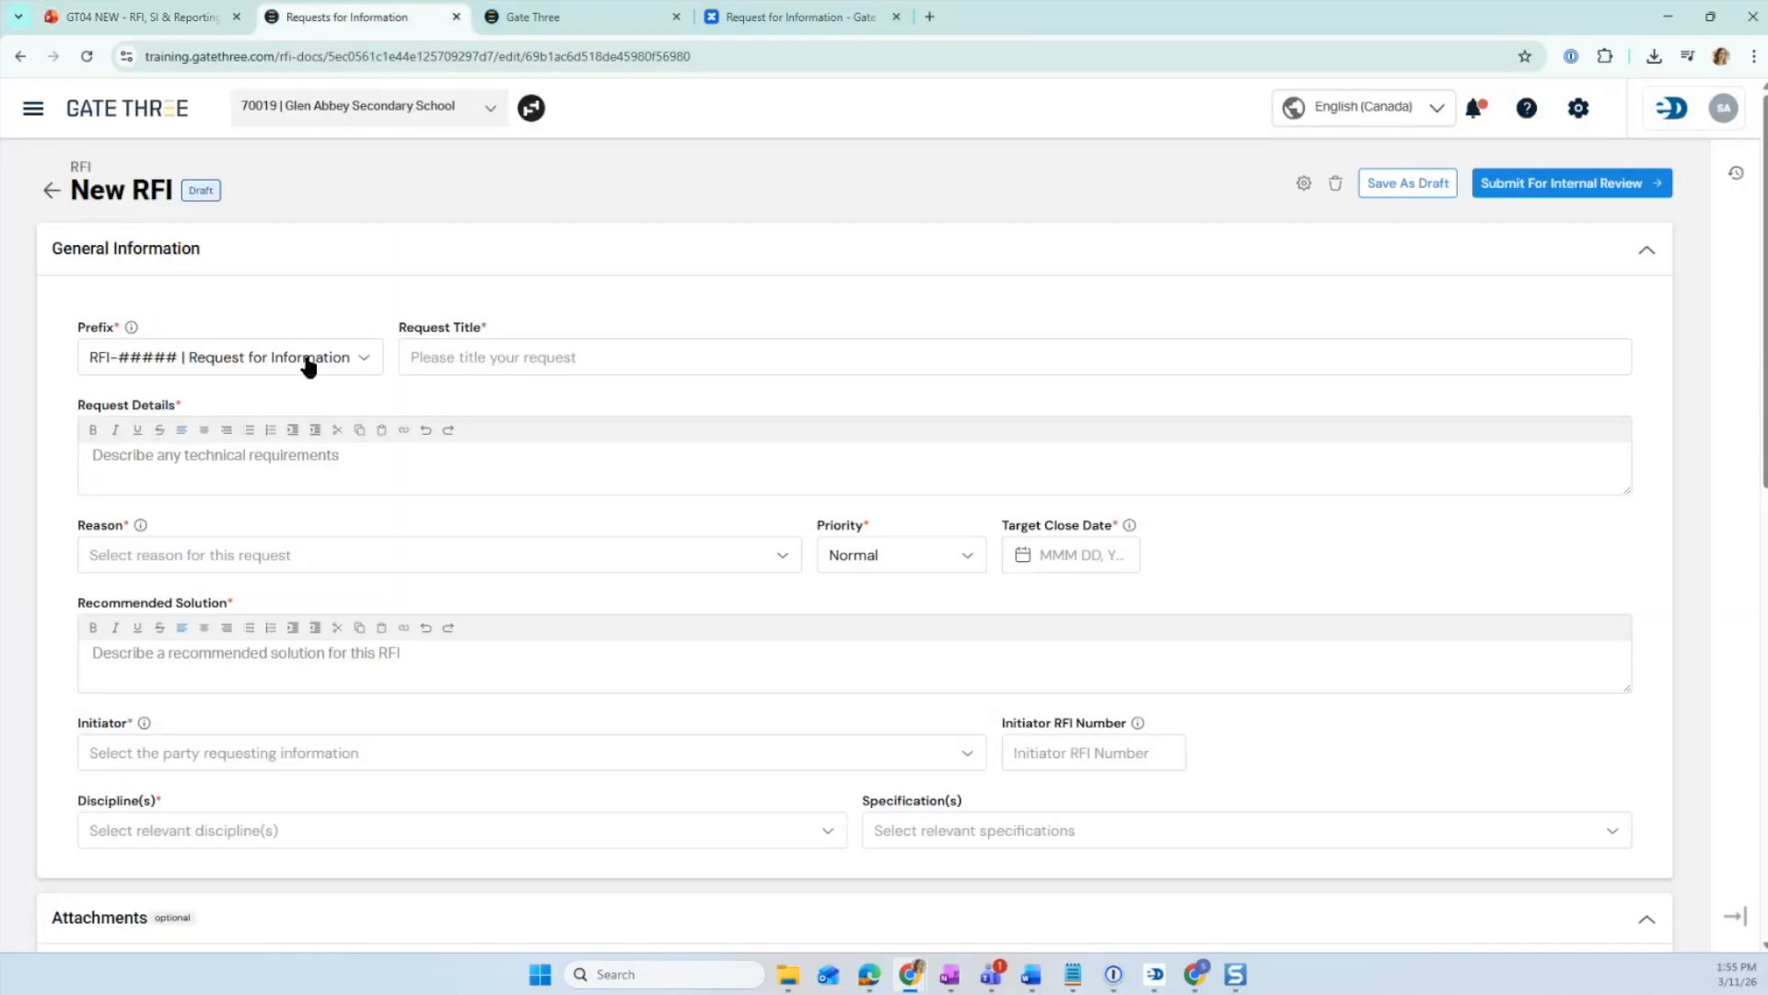
mouse_move(132, 329)
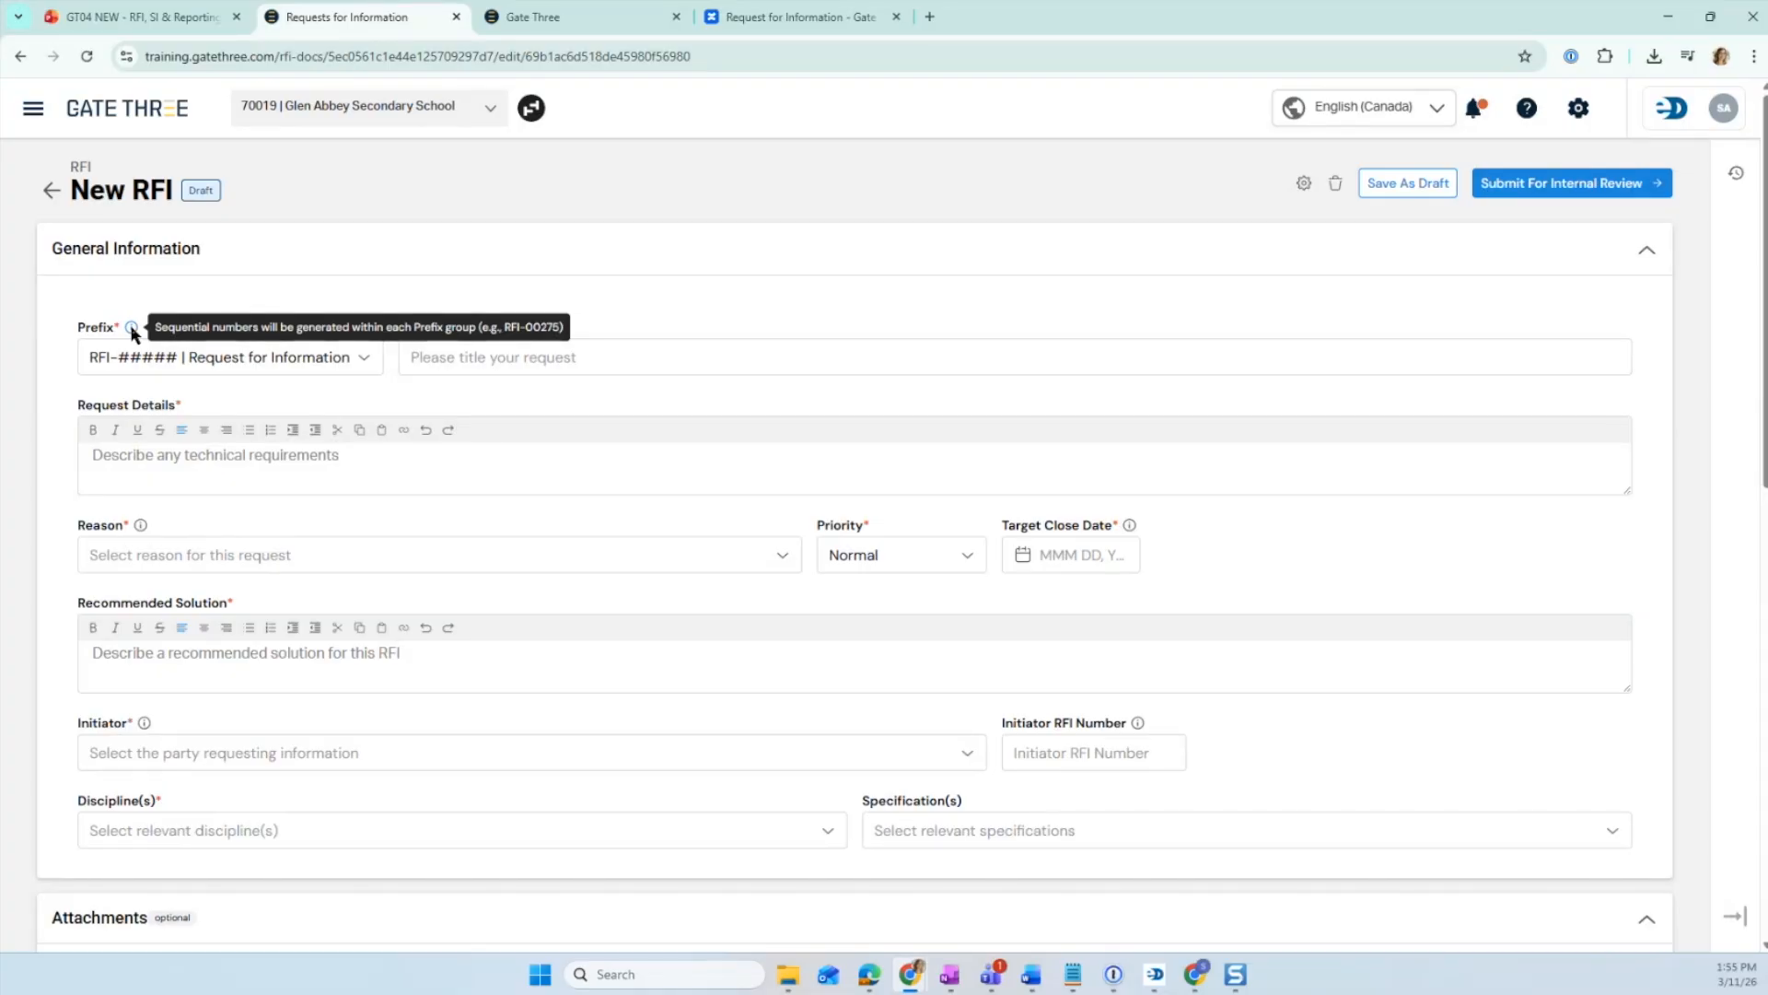
click(367, 368)
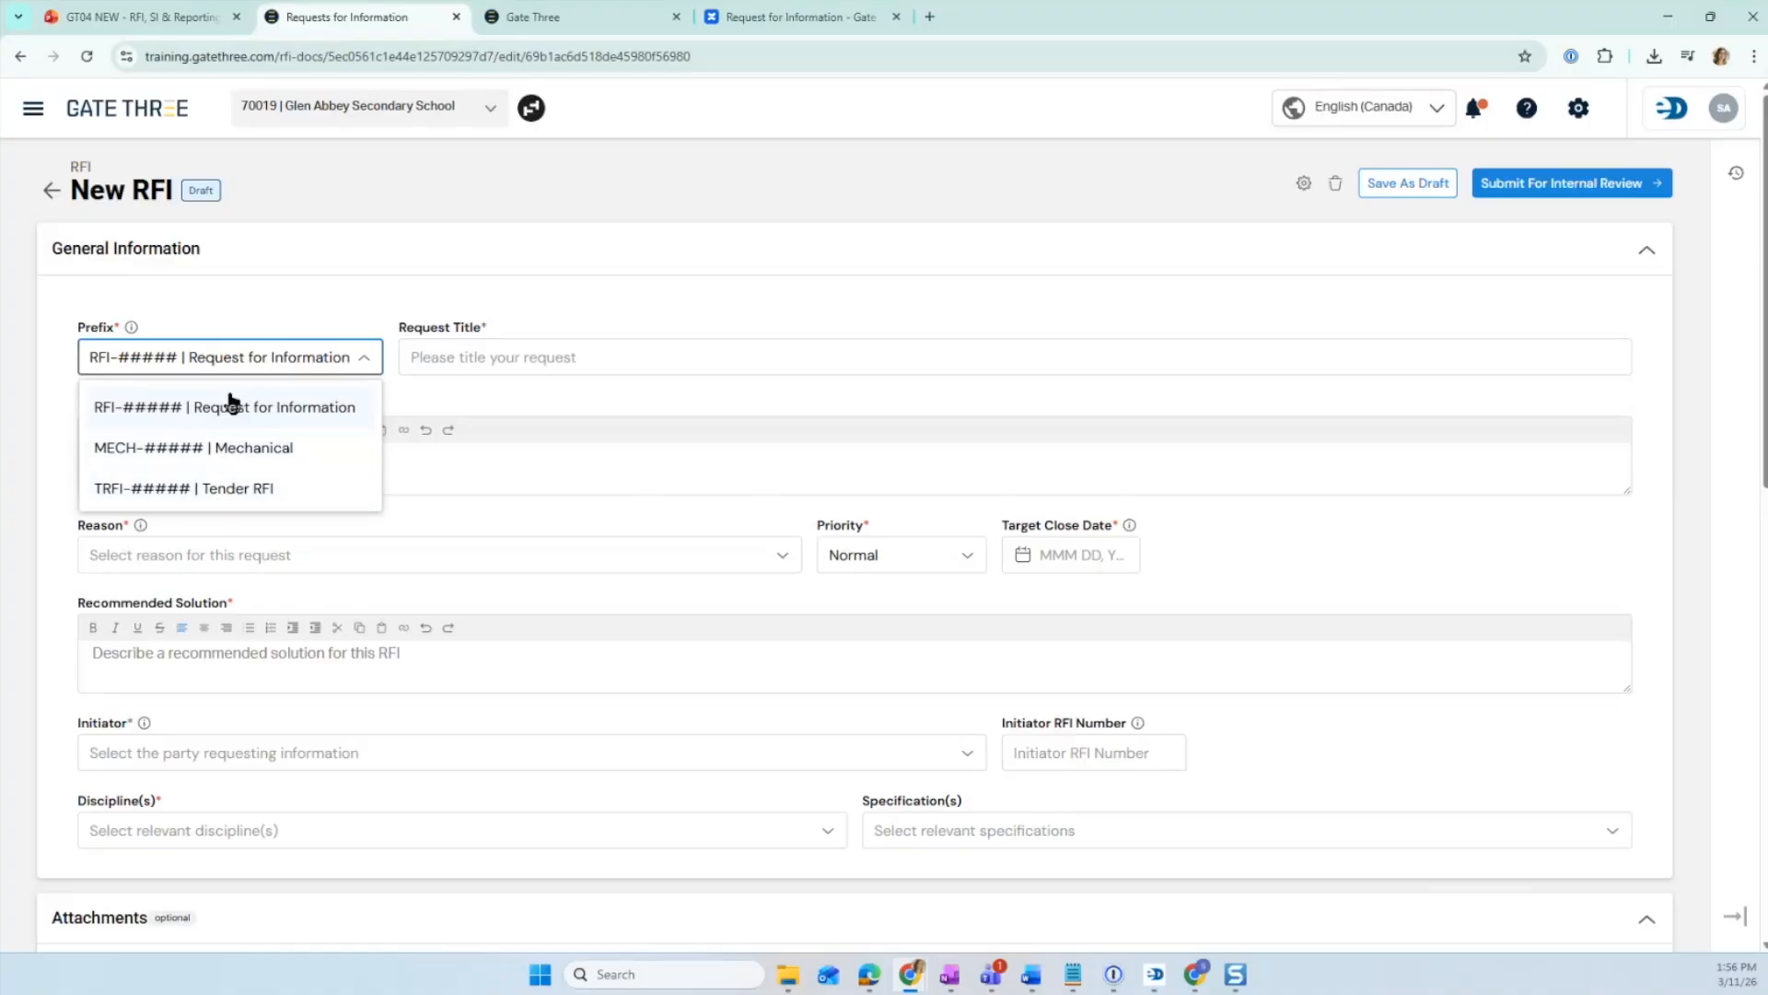
click(279, 413)
- Paste "Clarification on Drywall Finish Level at Reception Area" into the new RFI's Request Details
key(alt+Tab)
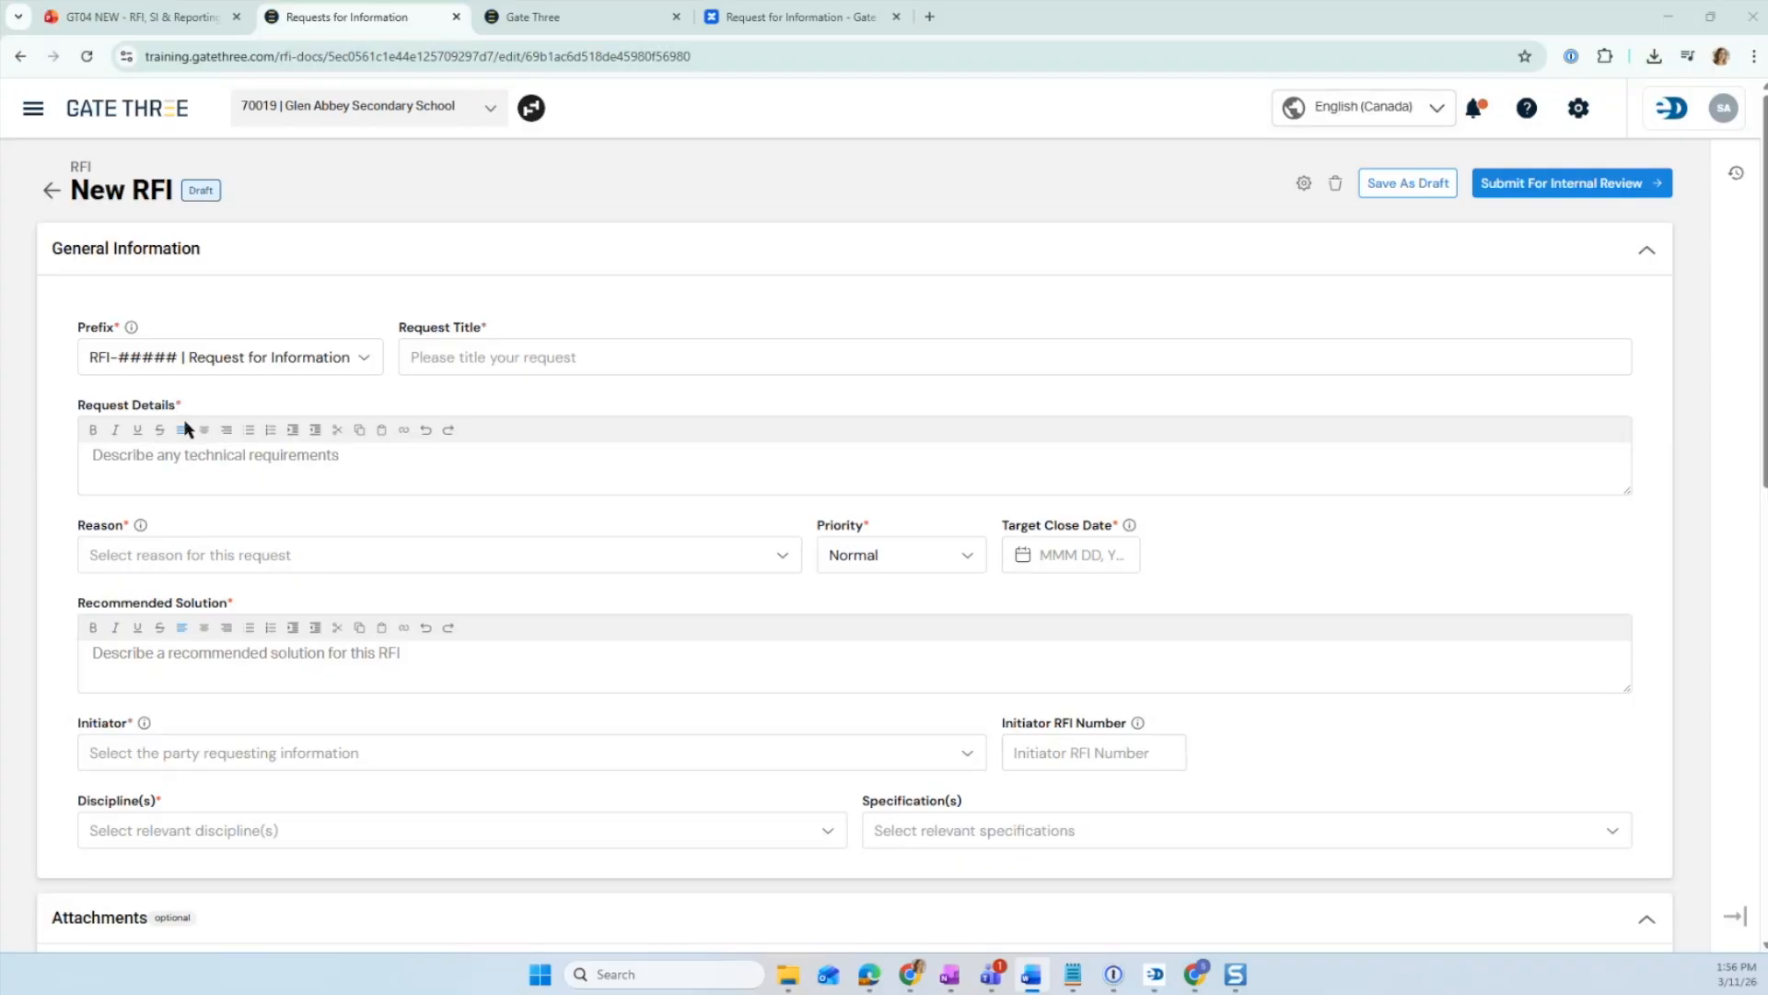
click(134, 458)
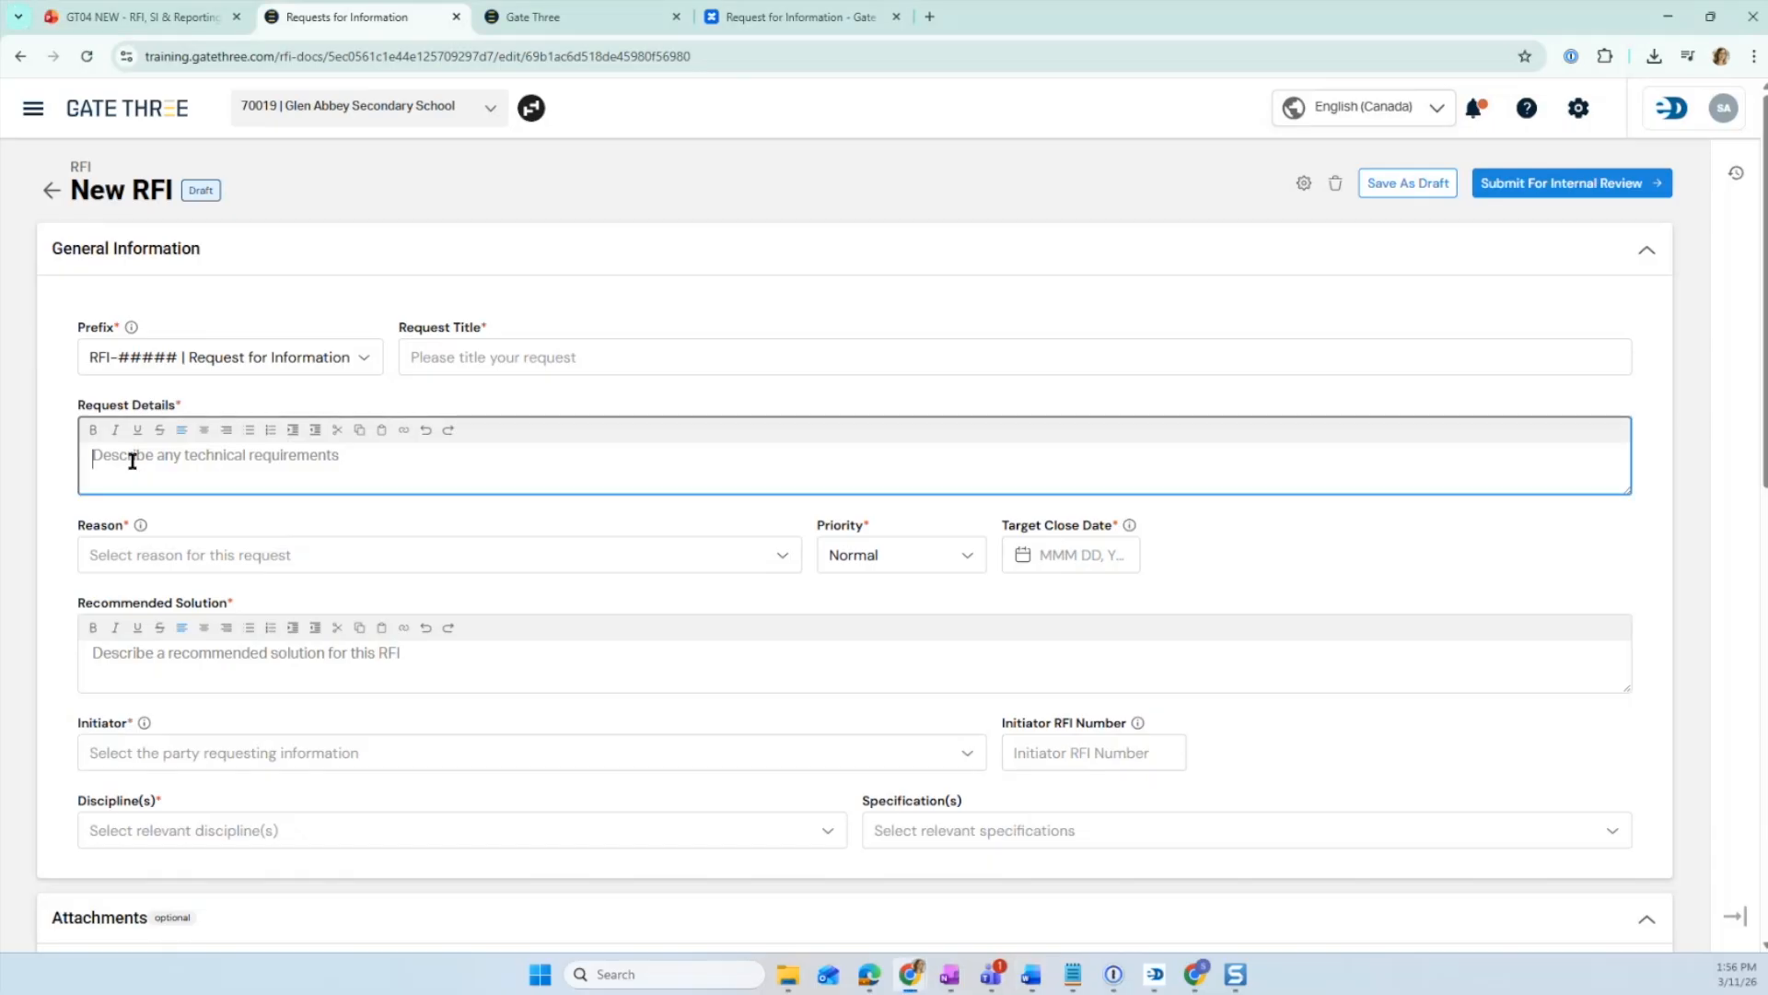
text(Clarification on Drywall Finish Level at Reception Area)
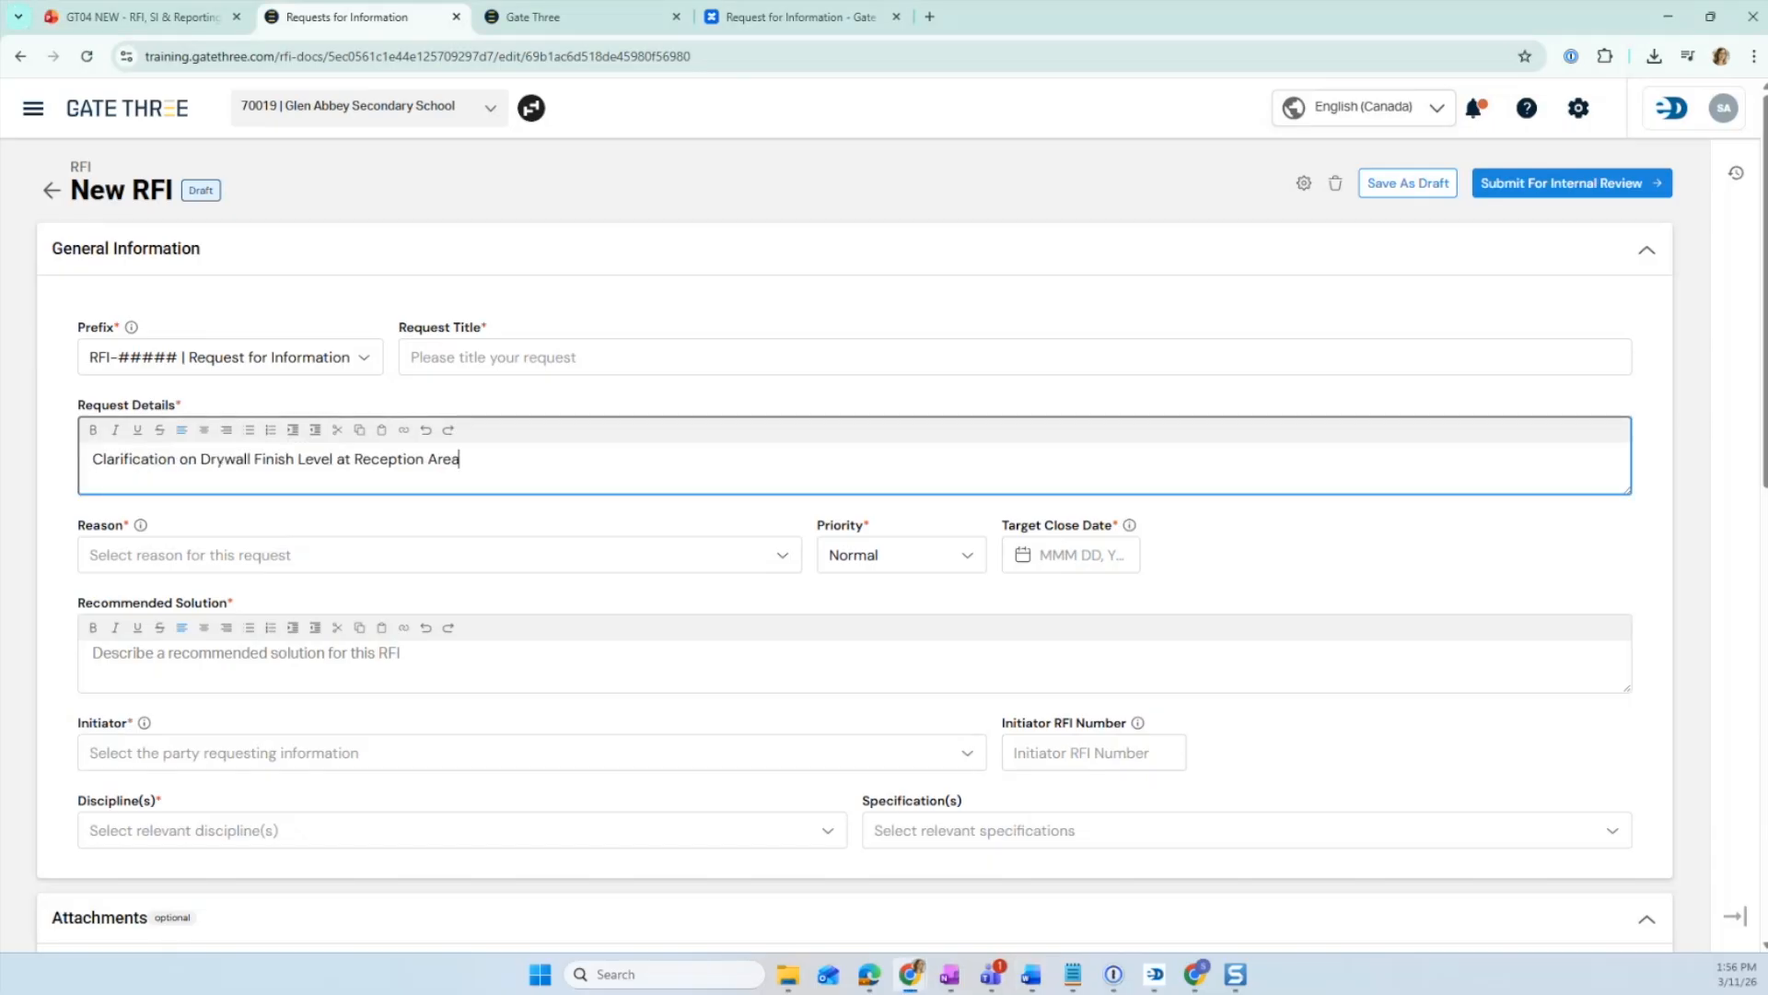
key(alt+Tab)
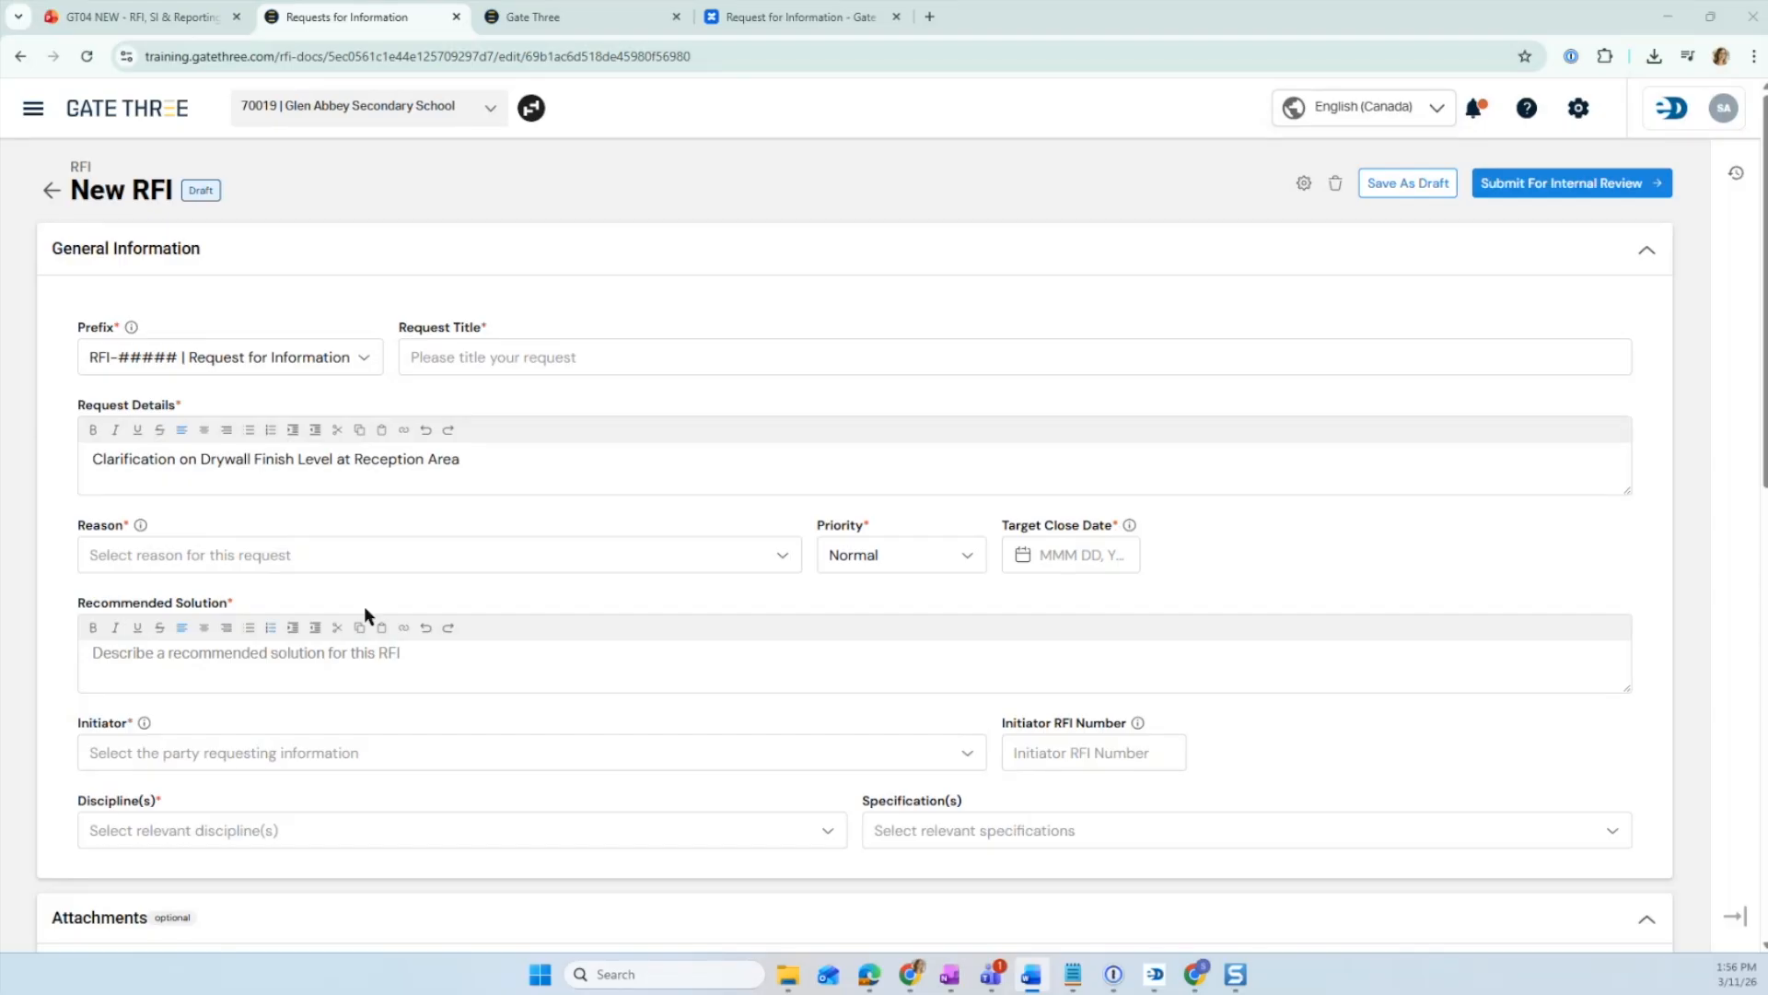
mouse_move(141, 523)
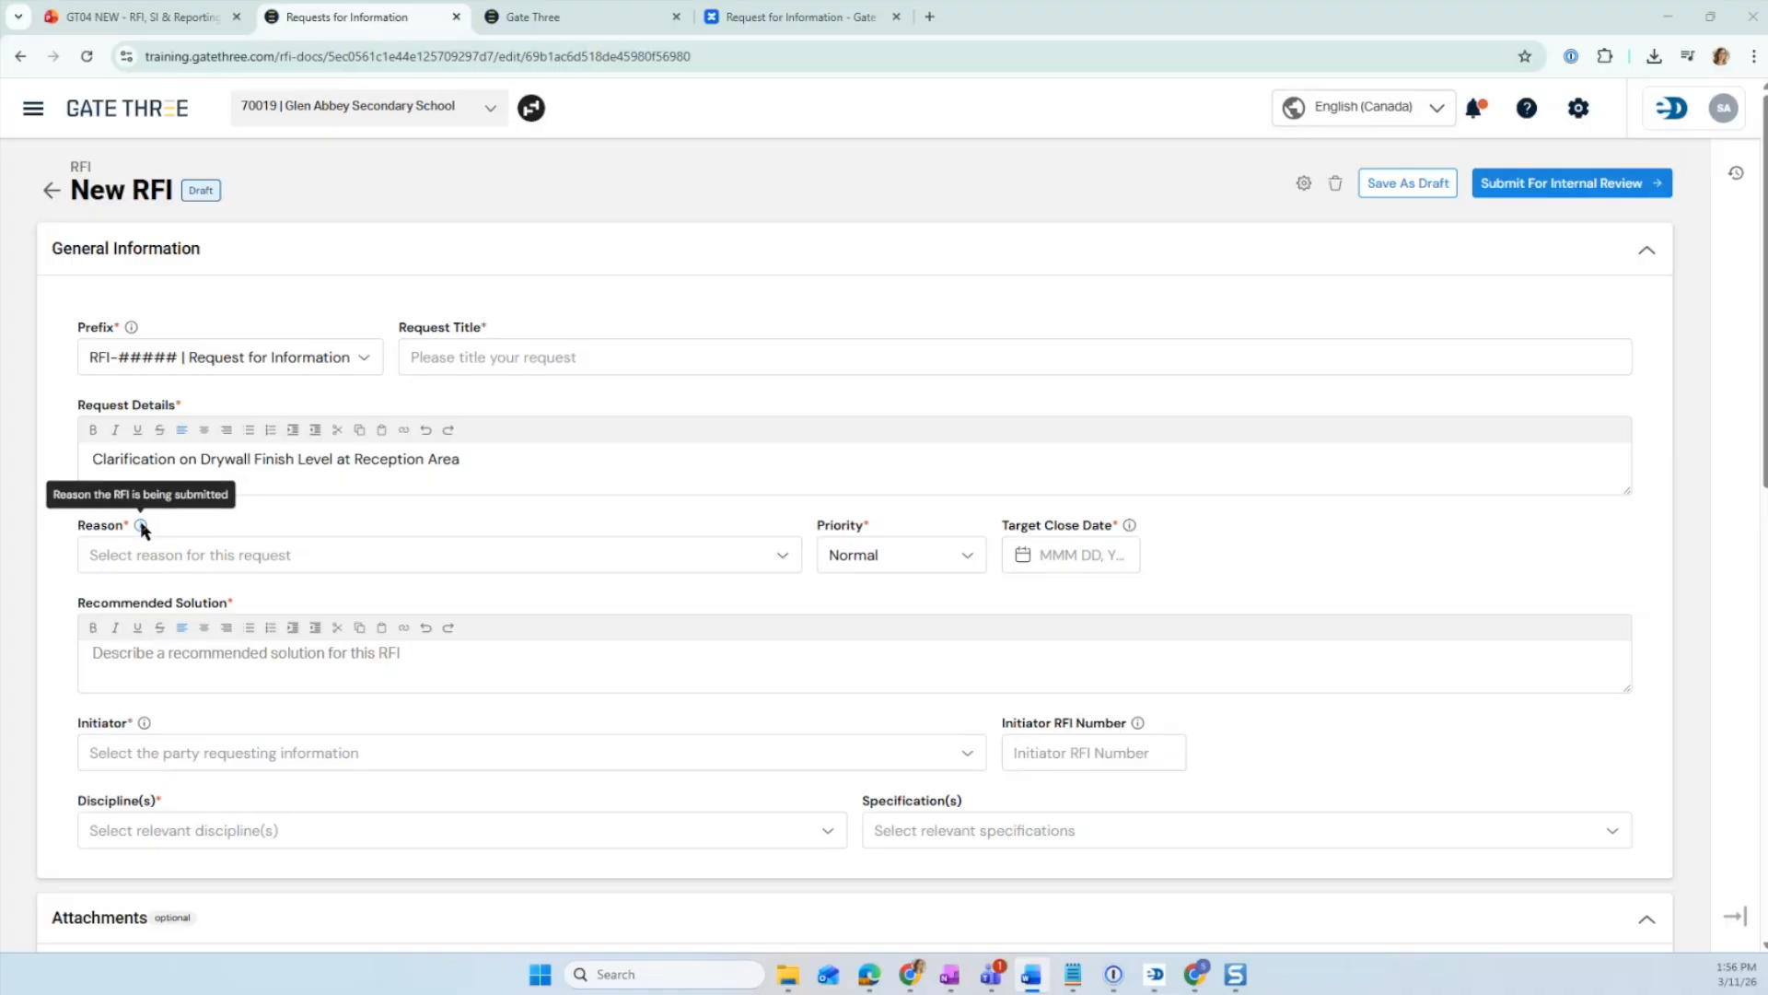
- Set the RFI's reason to Design Clarification and its priority to High
click(147, 560)
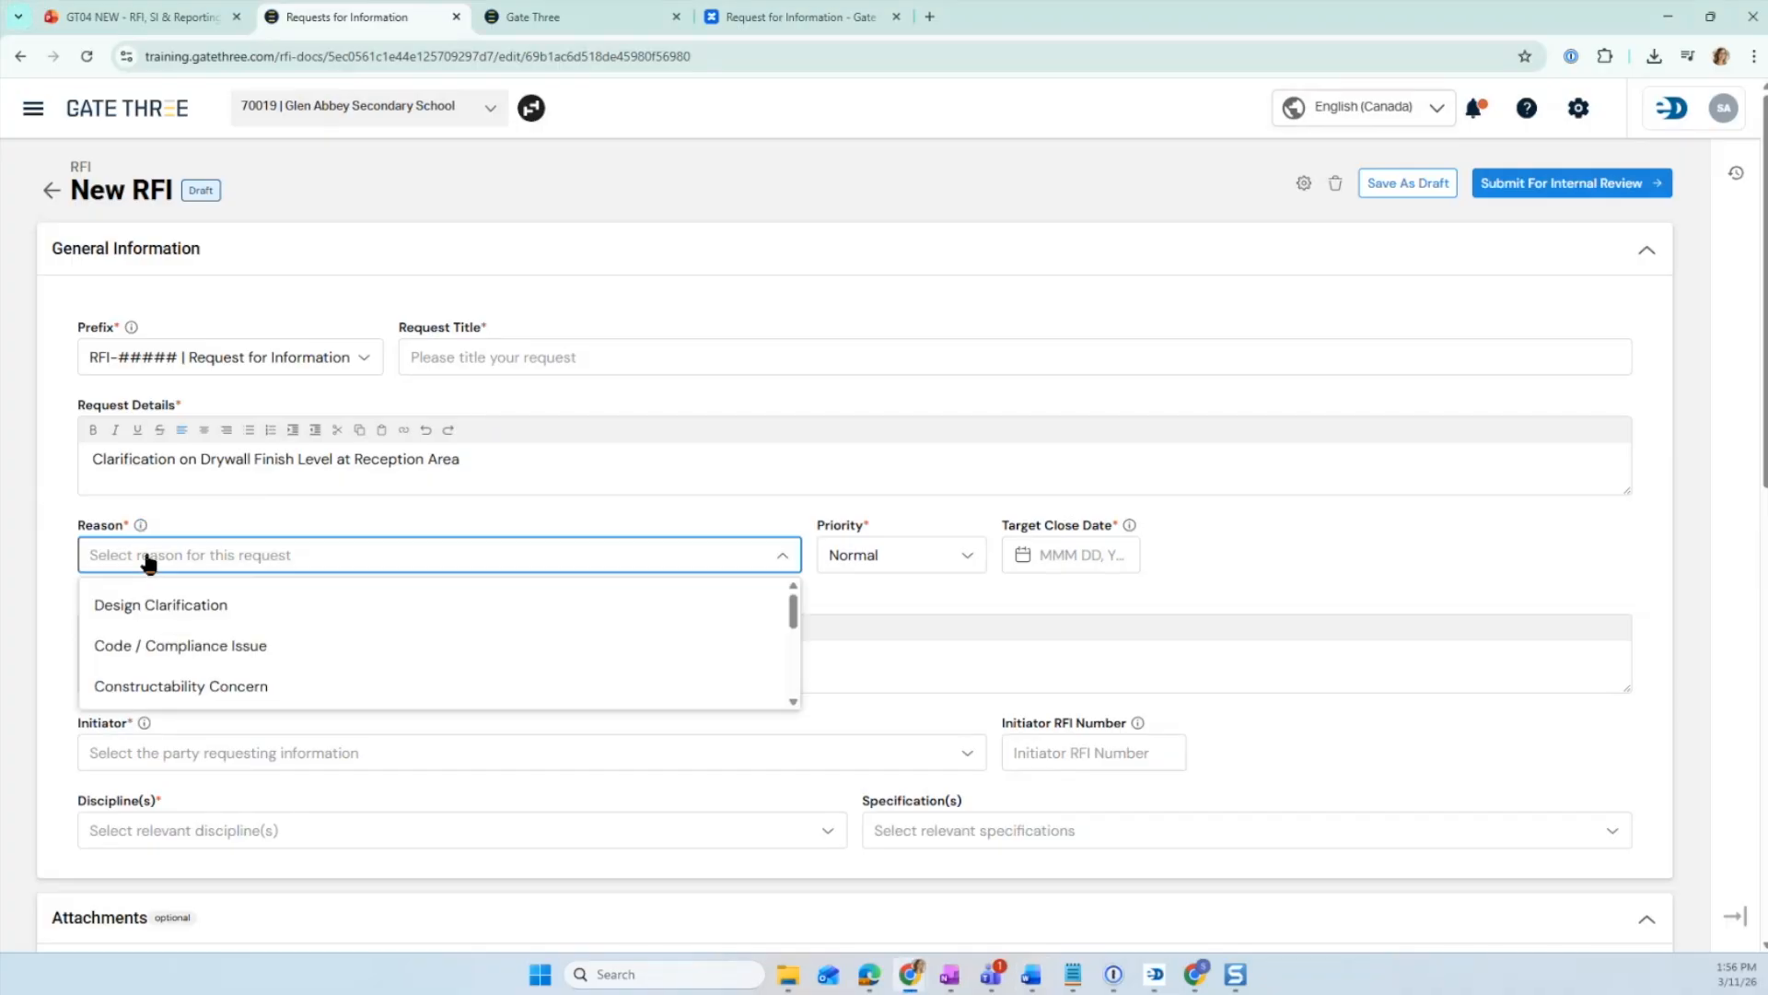
click(158, 605)
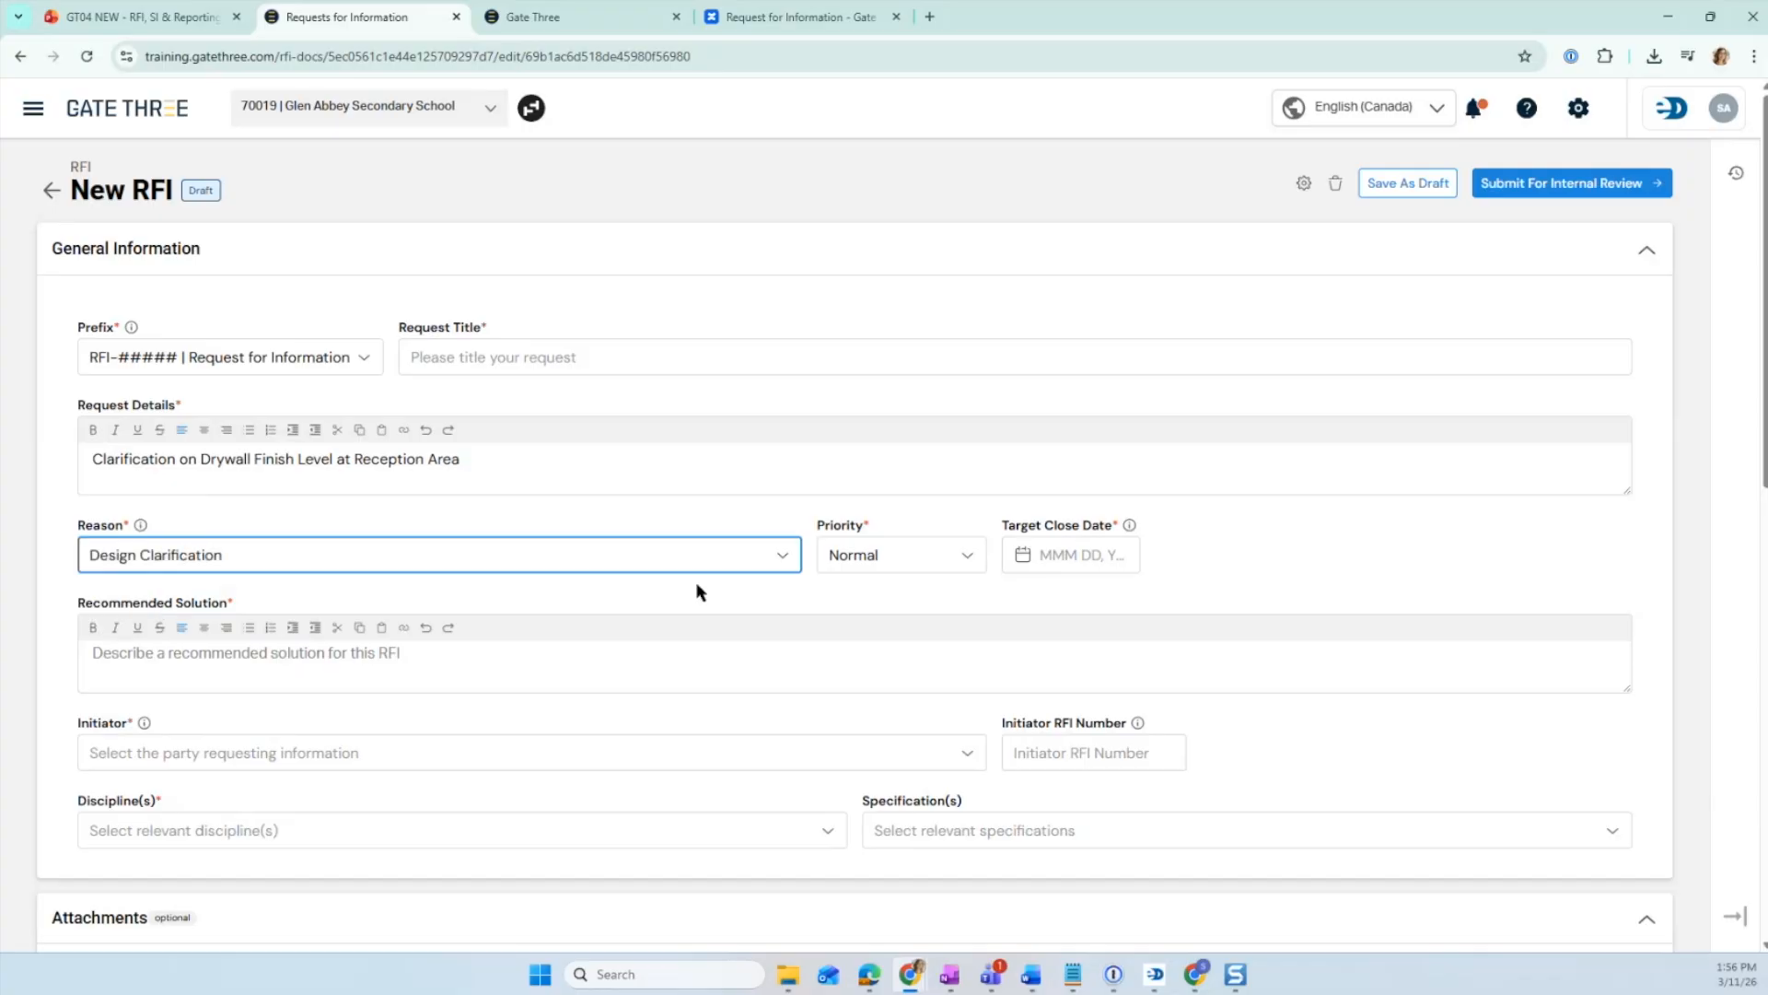
click(875, 565)
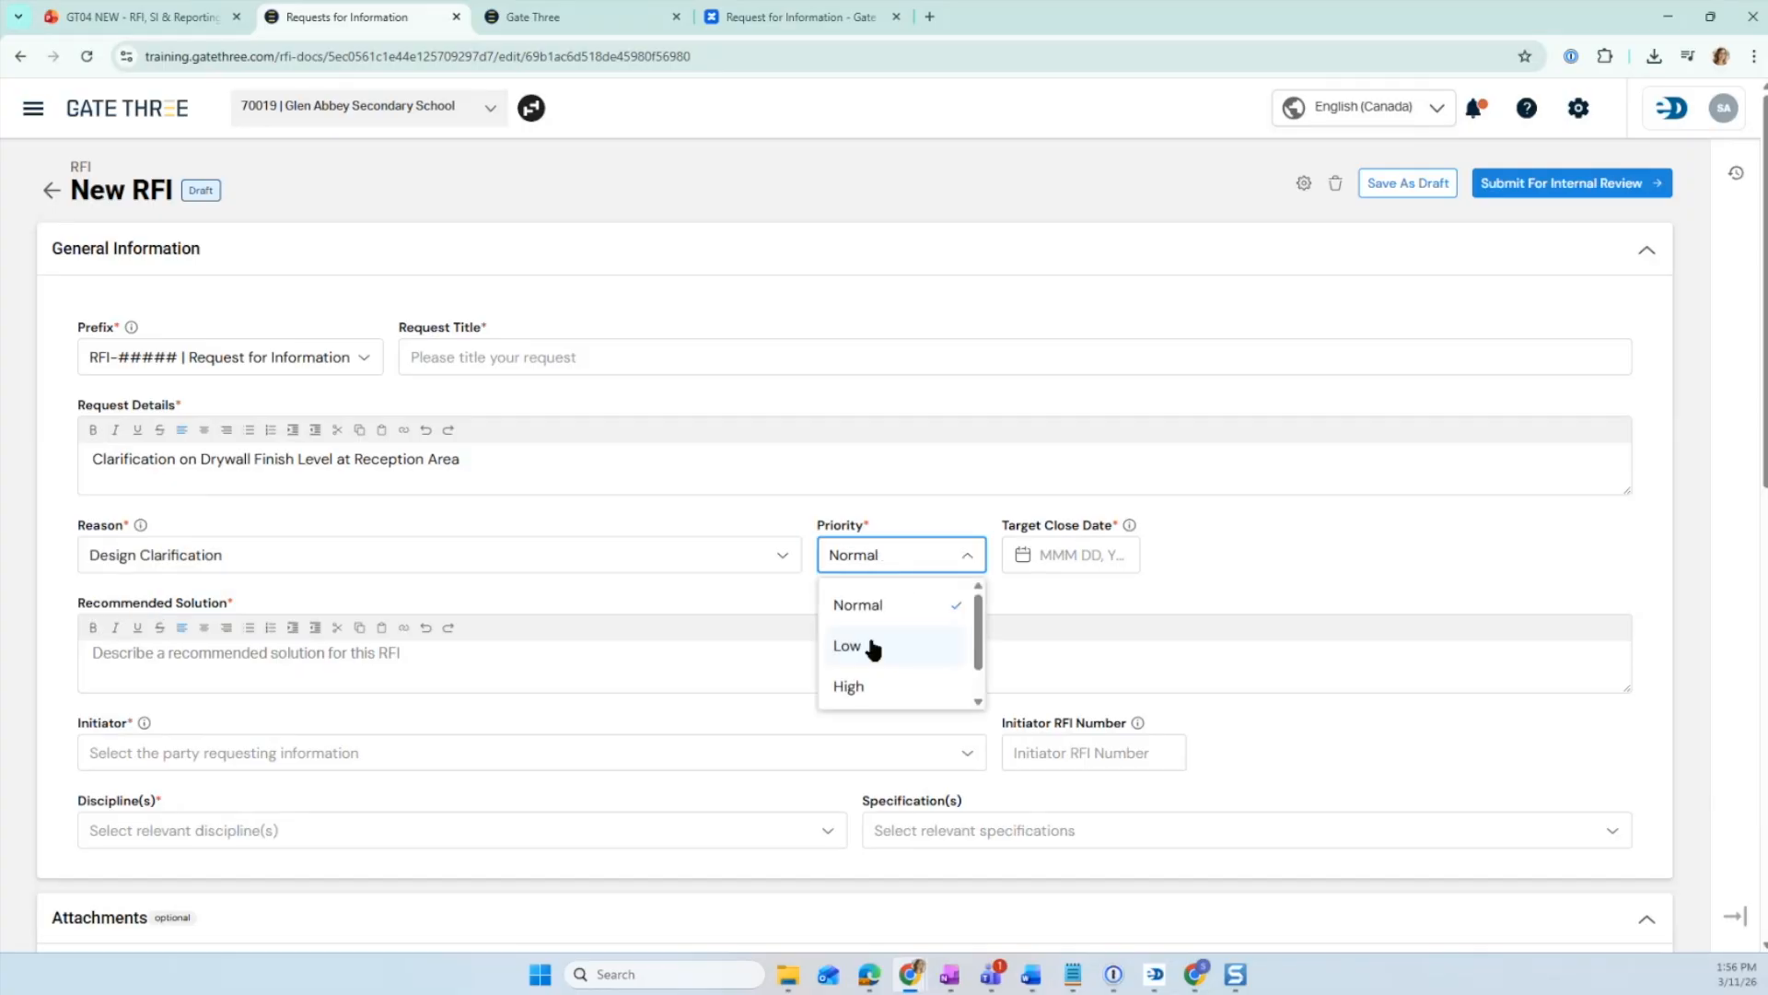
click(846, 685)
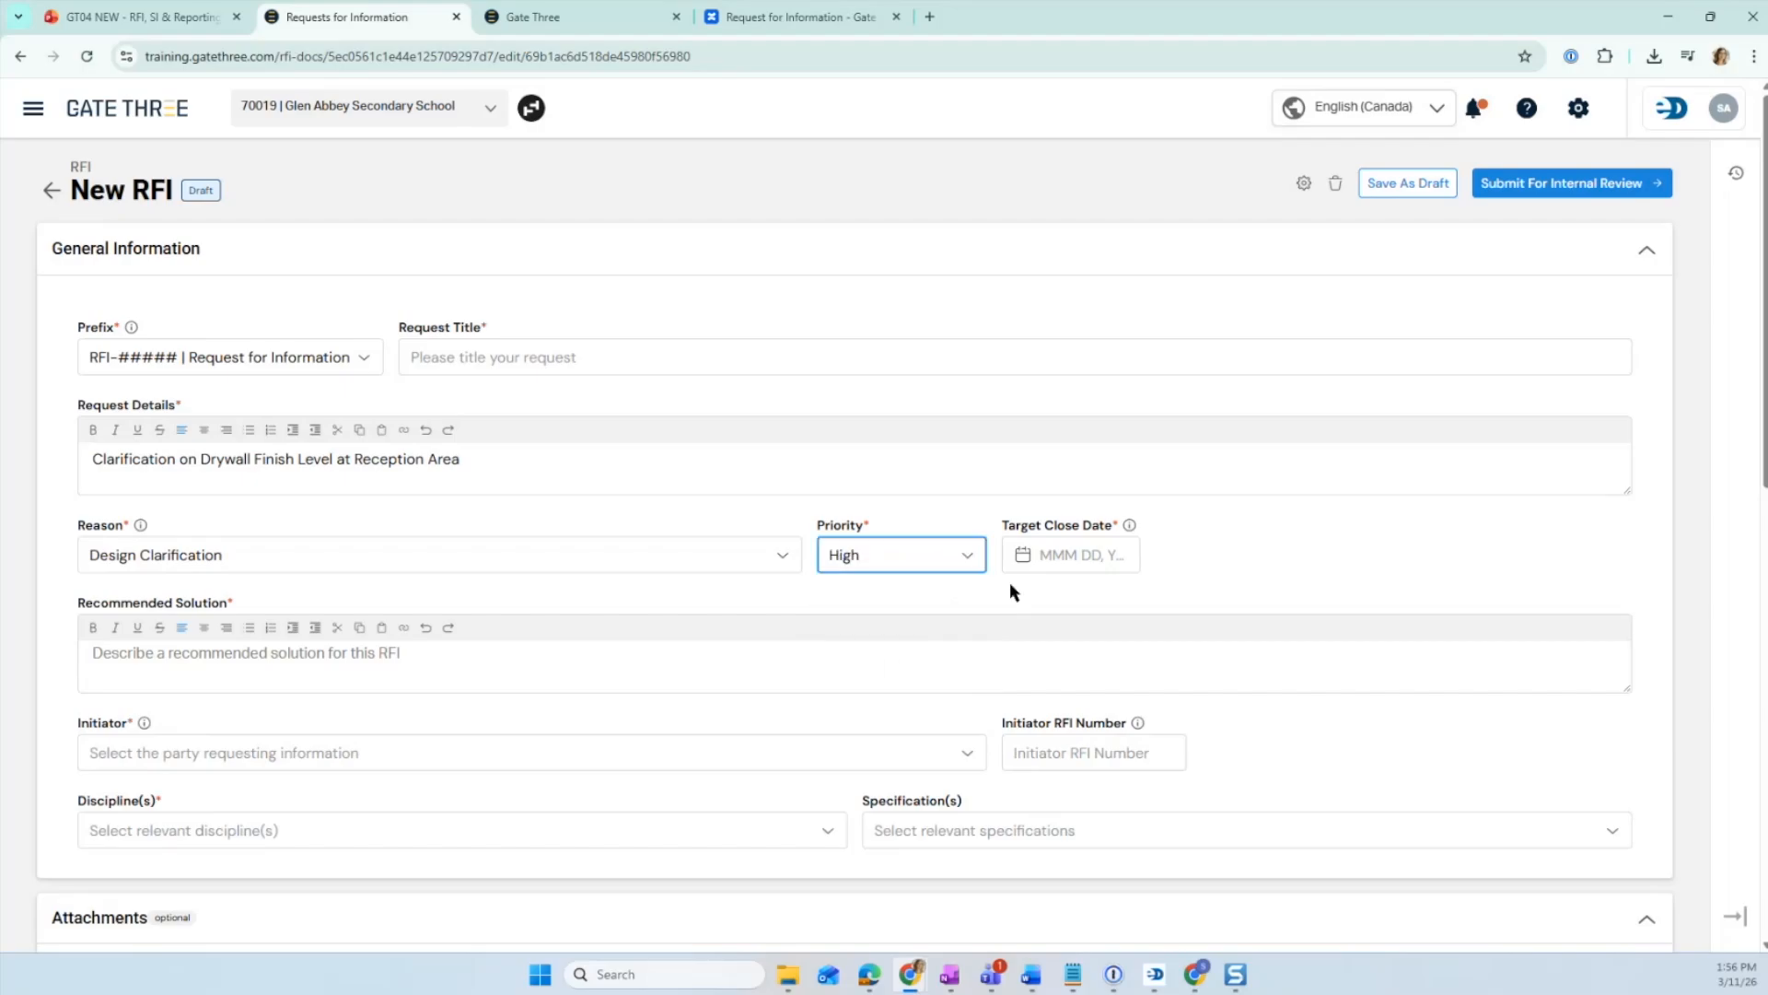
- Set the target close date to Mar 18, 2026
mouse_move(1125, 522)
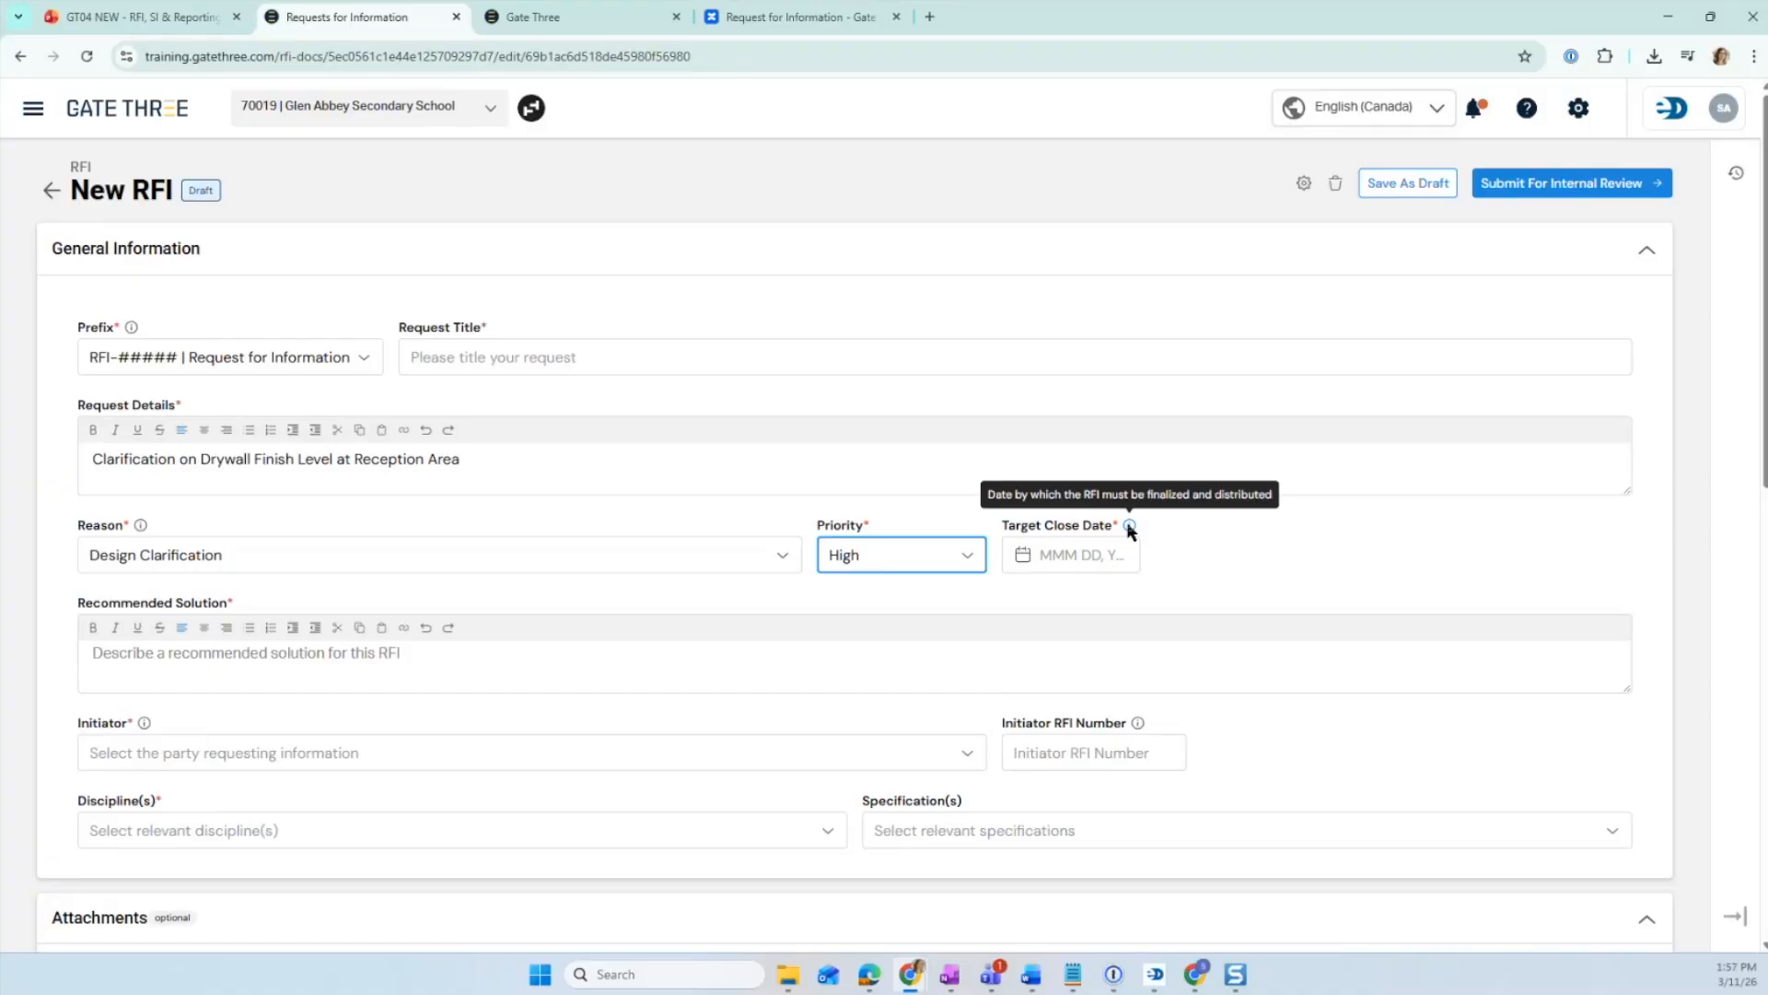
click(1090, 555)
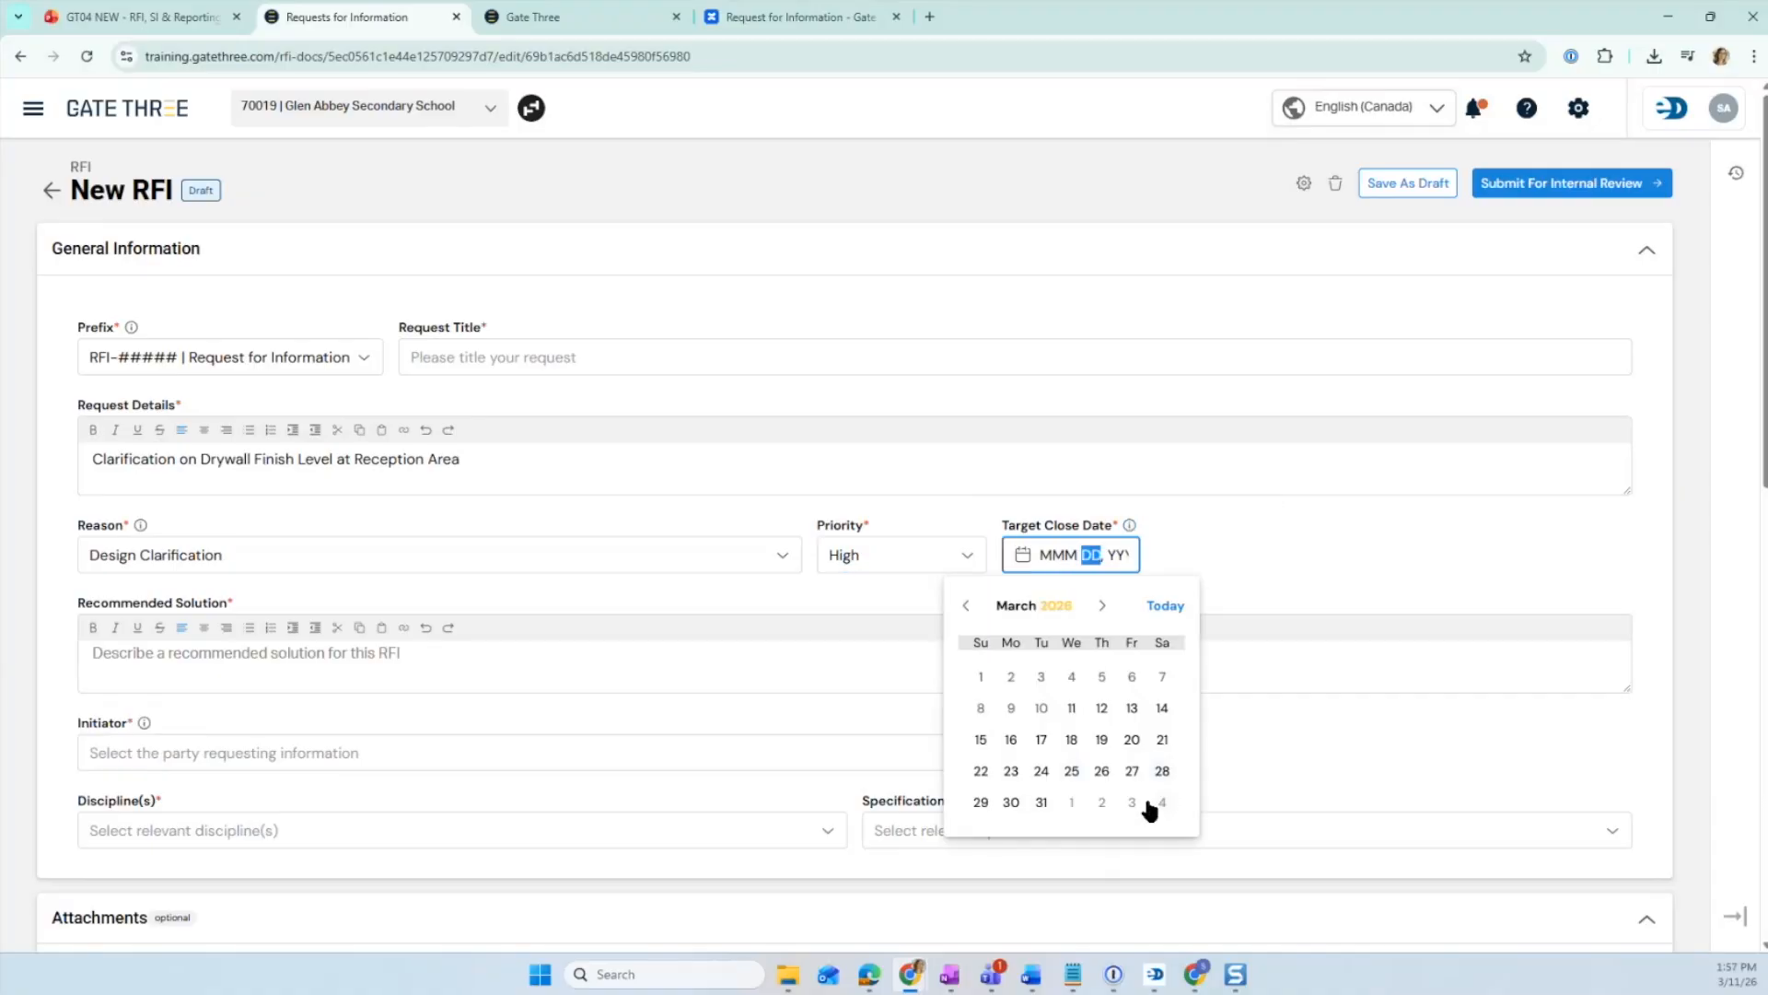
click(1070, 739)
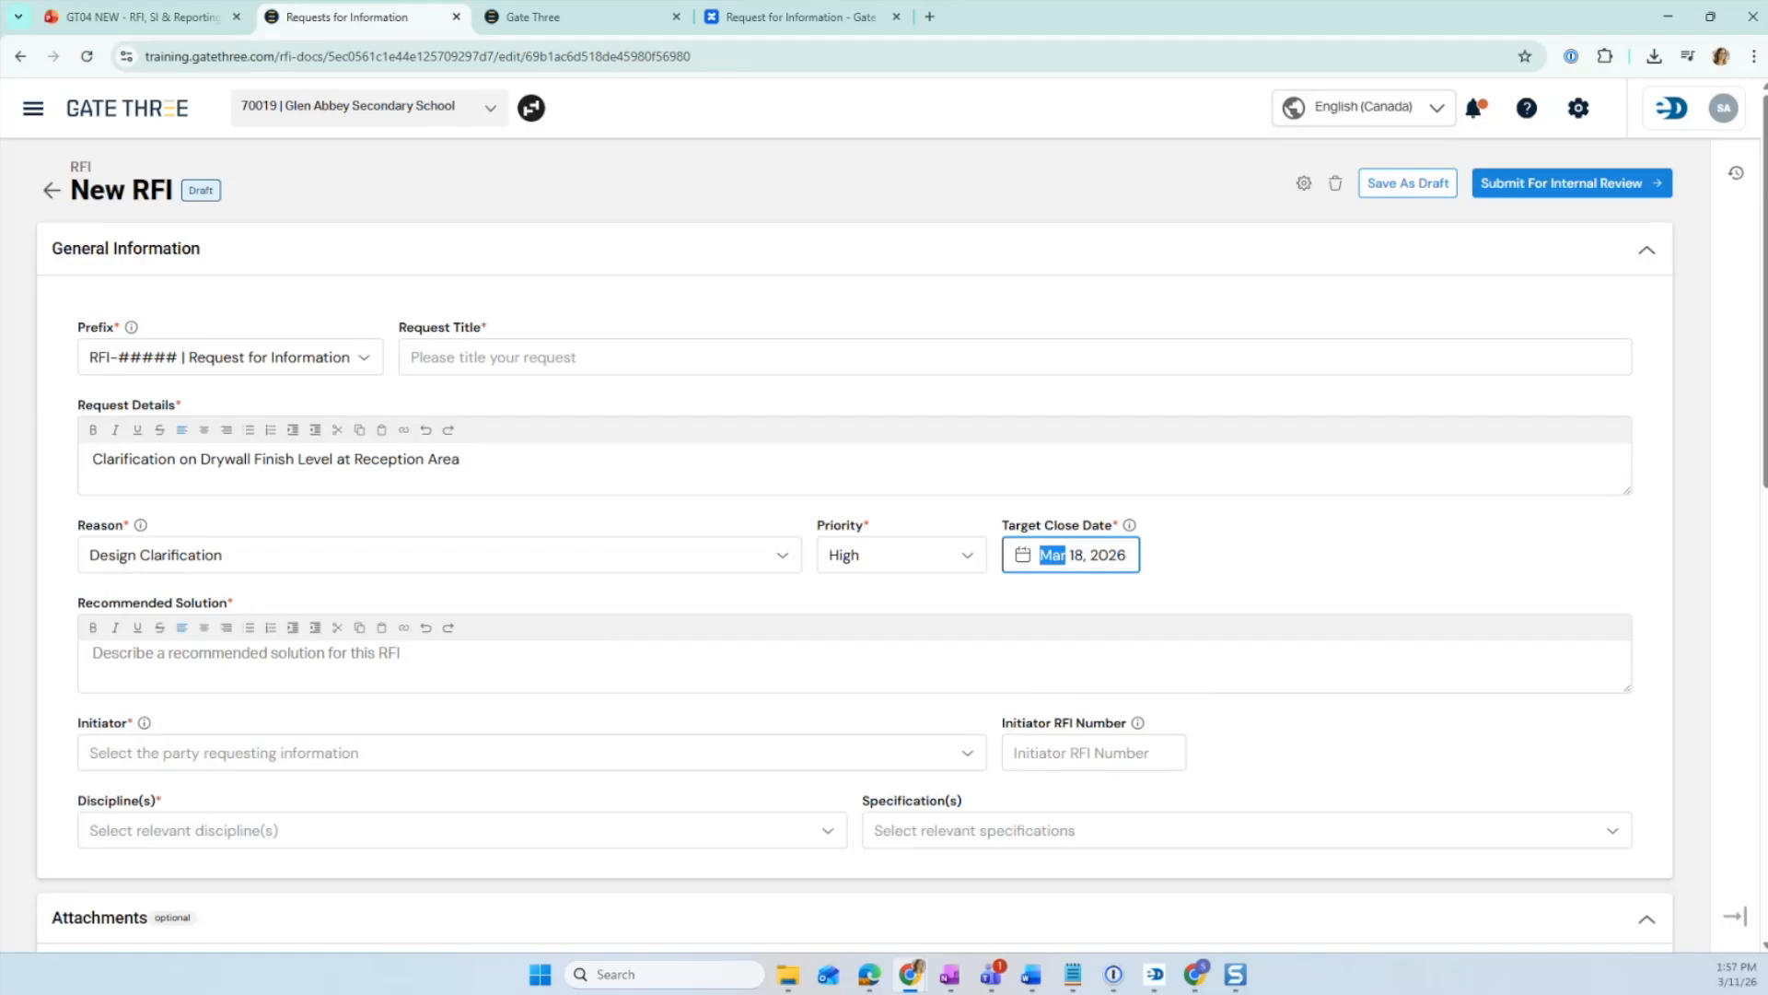
- Paste the recommended solution proposing a Level 5 drywall finish on the reception area's North Wall per drawing A-401
key(alt+Tab)
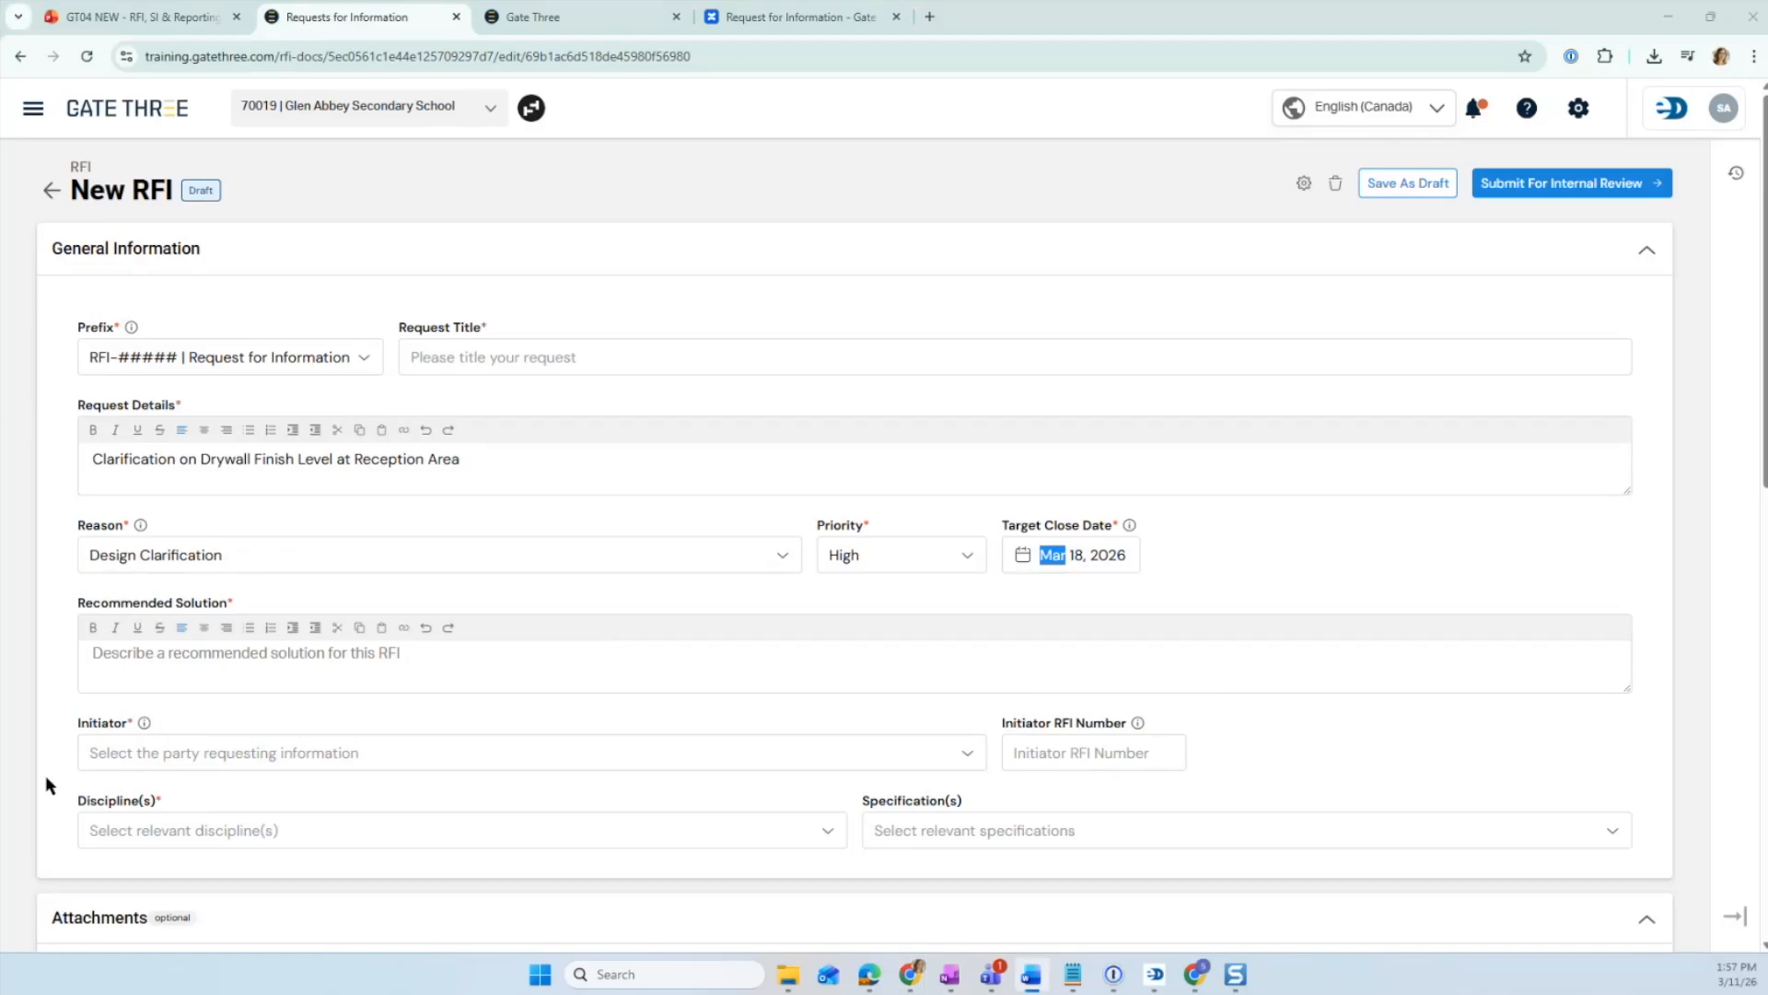
click(189, 657)
text(We recommend upgrading to a Level 5 finish on the drywall at the North Wall in the reception area, as per drawing A-401. This will provide a smoother finish that is better suited for the specified lighting conditions and public-facing area)
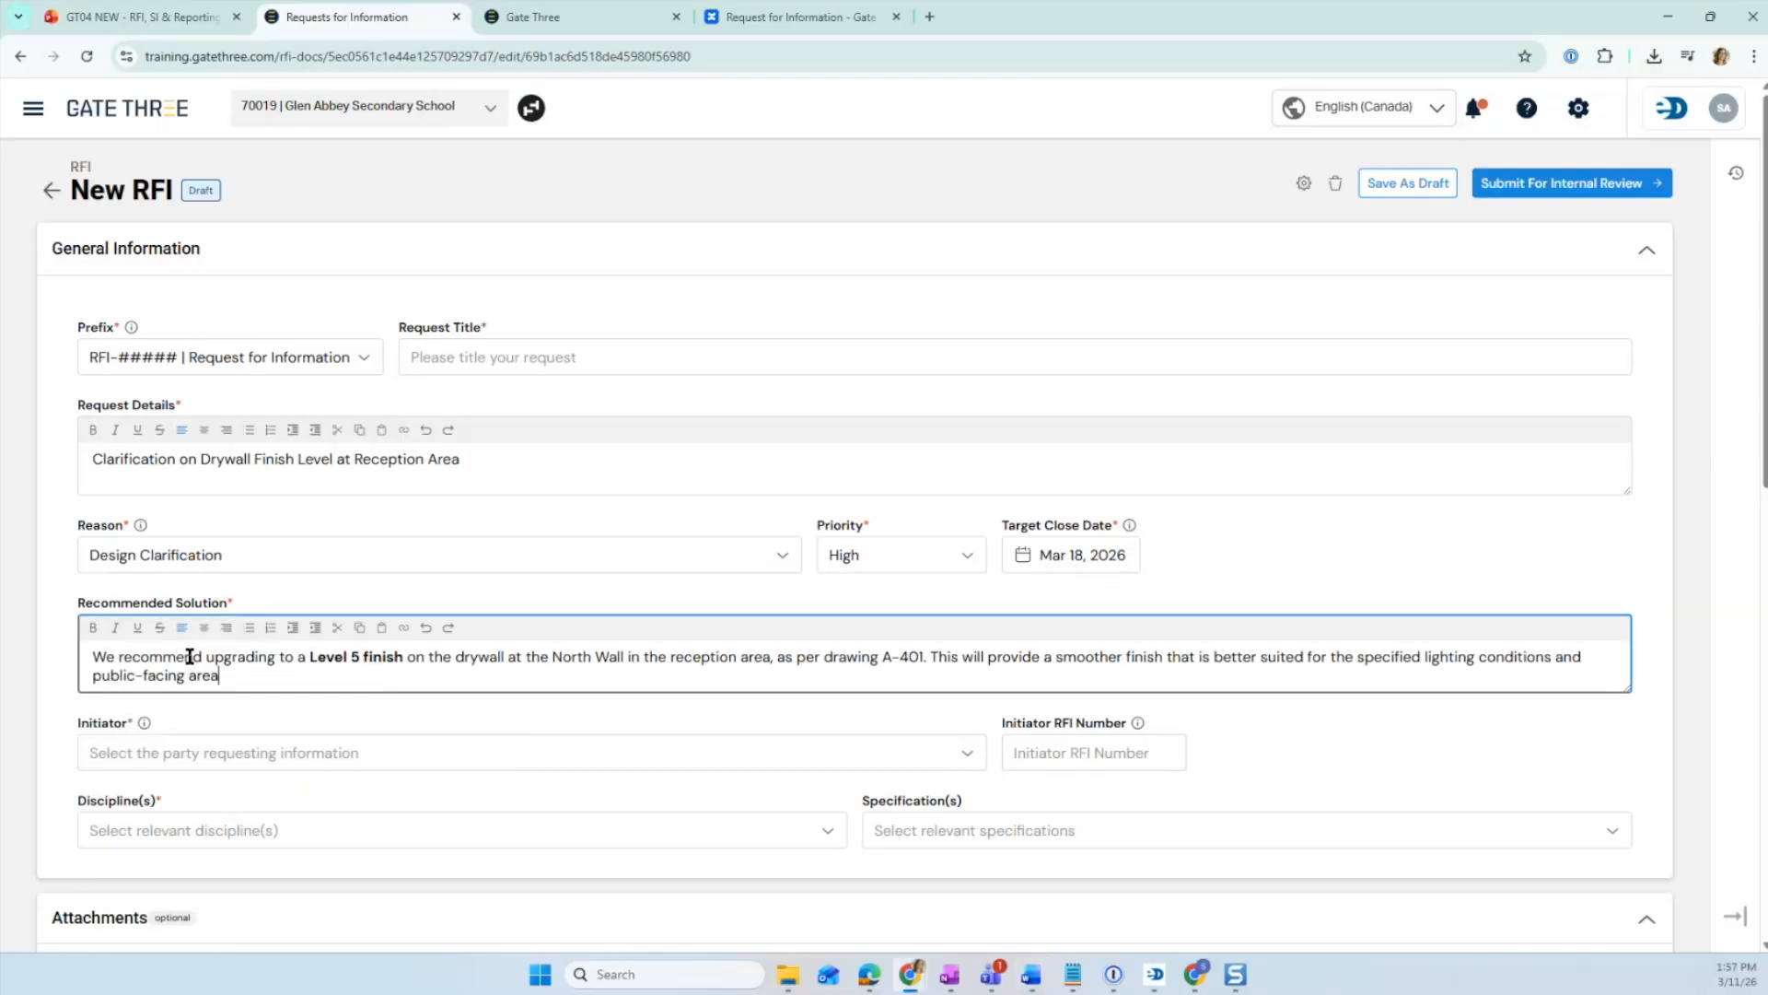
- Search the contacts for john and select the subcontractor contact as the RFI's initiator
scroll(584, 500, down, 3)
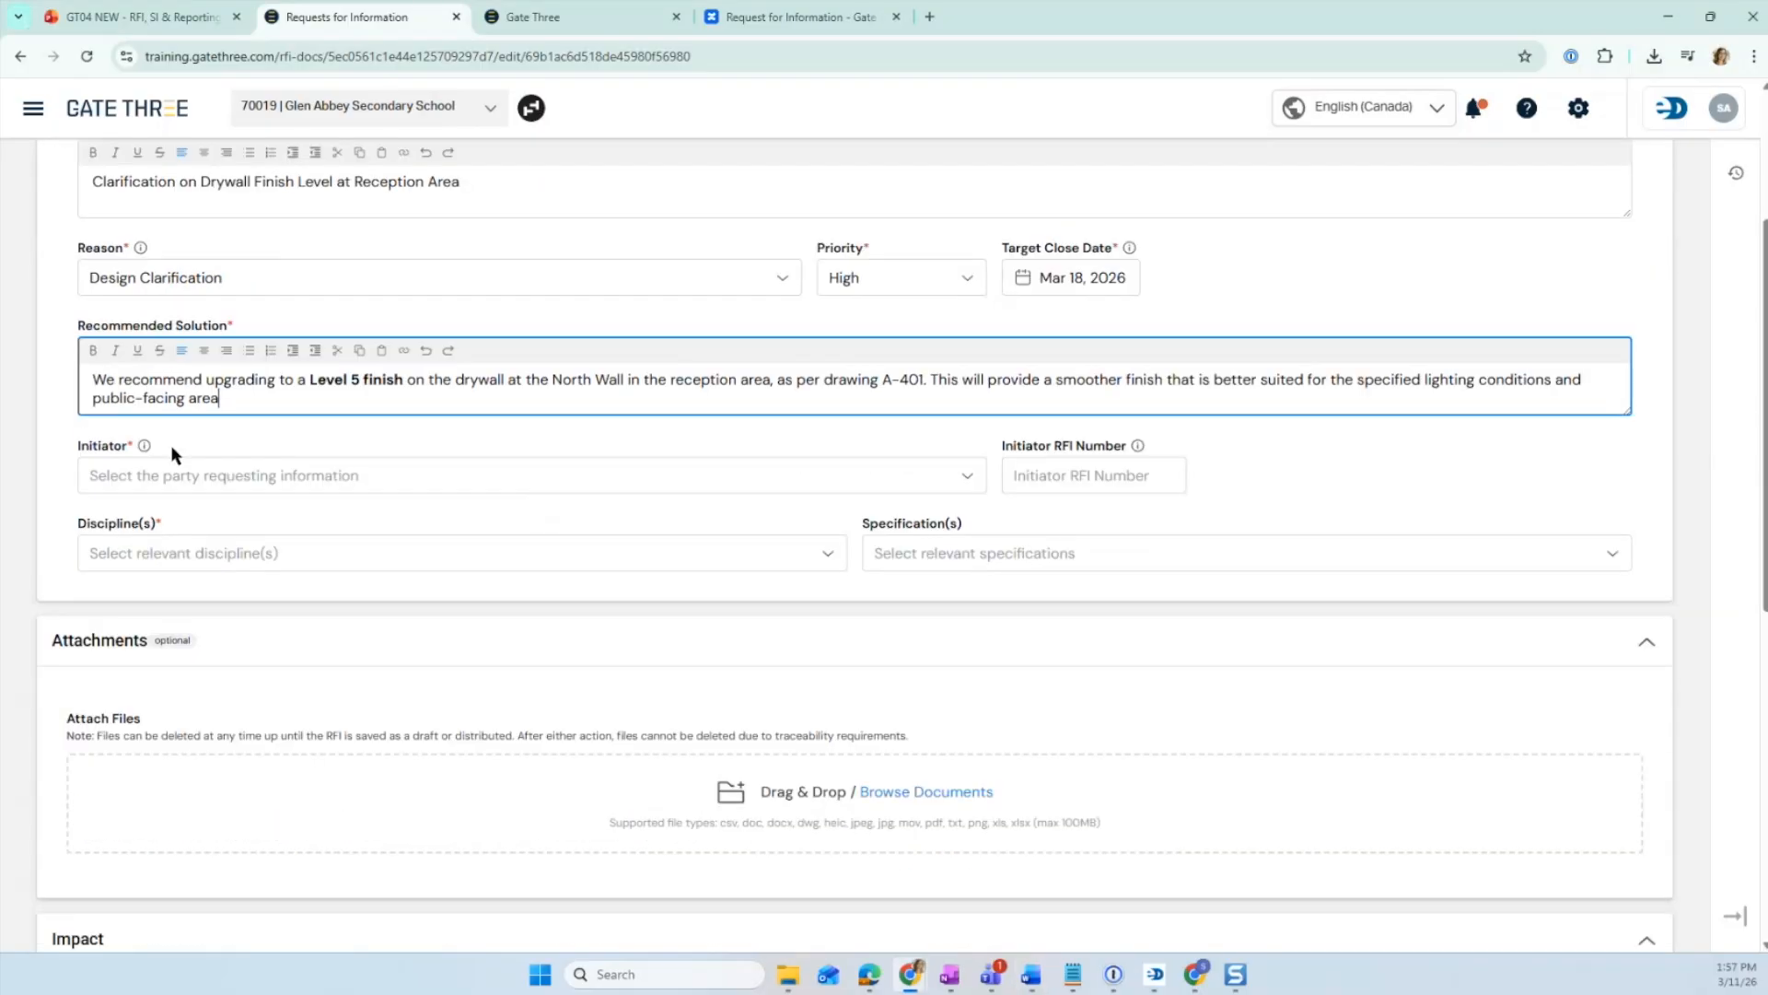
mouse_move(144, 449)
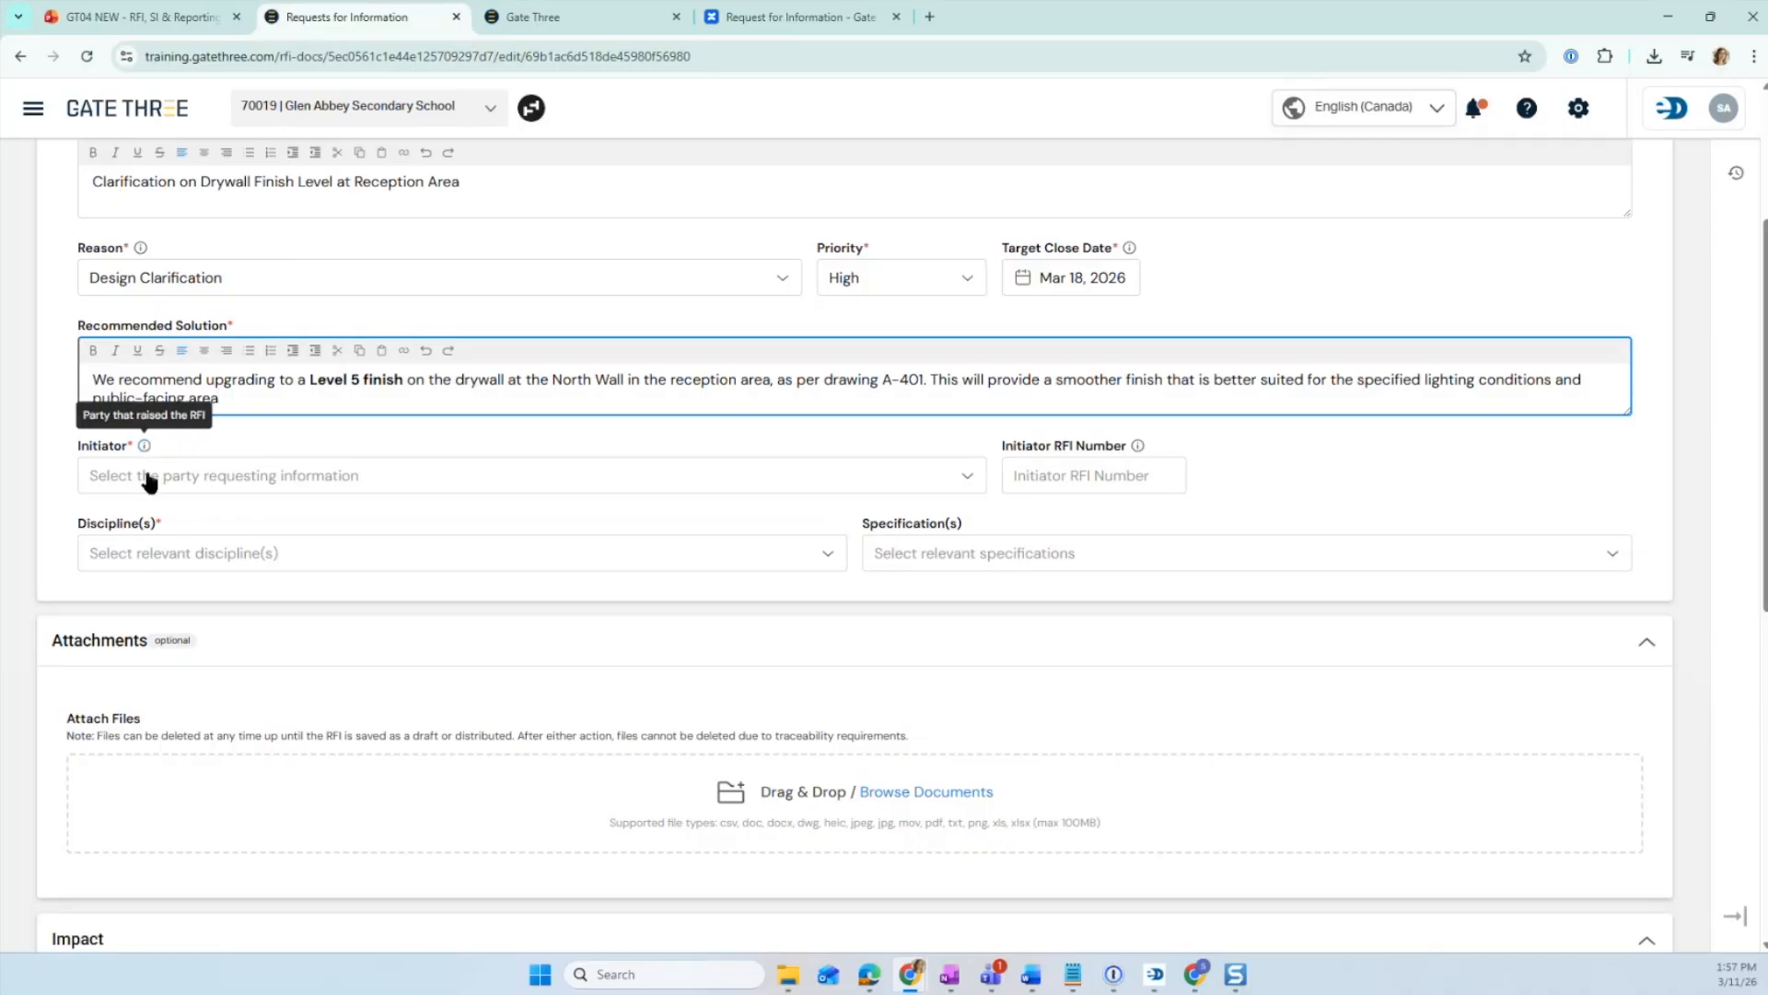
click(197, 477)
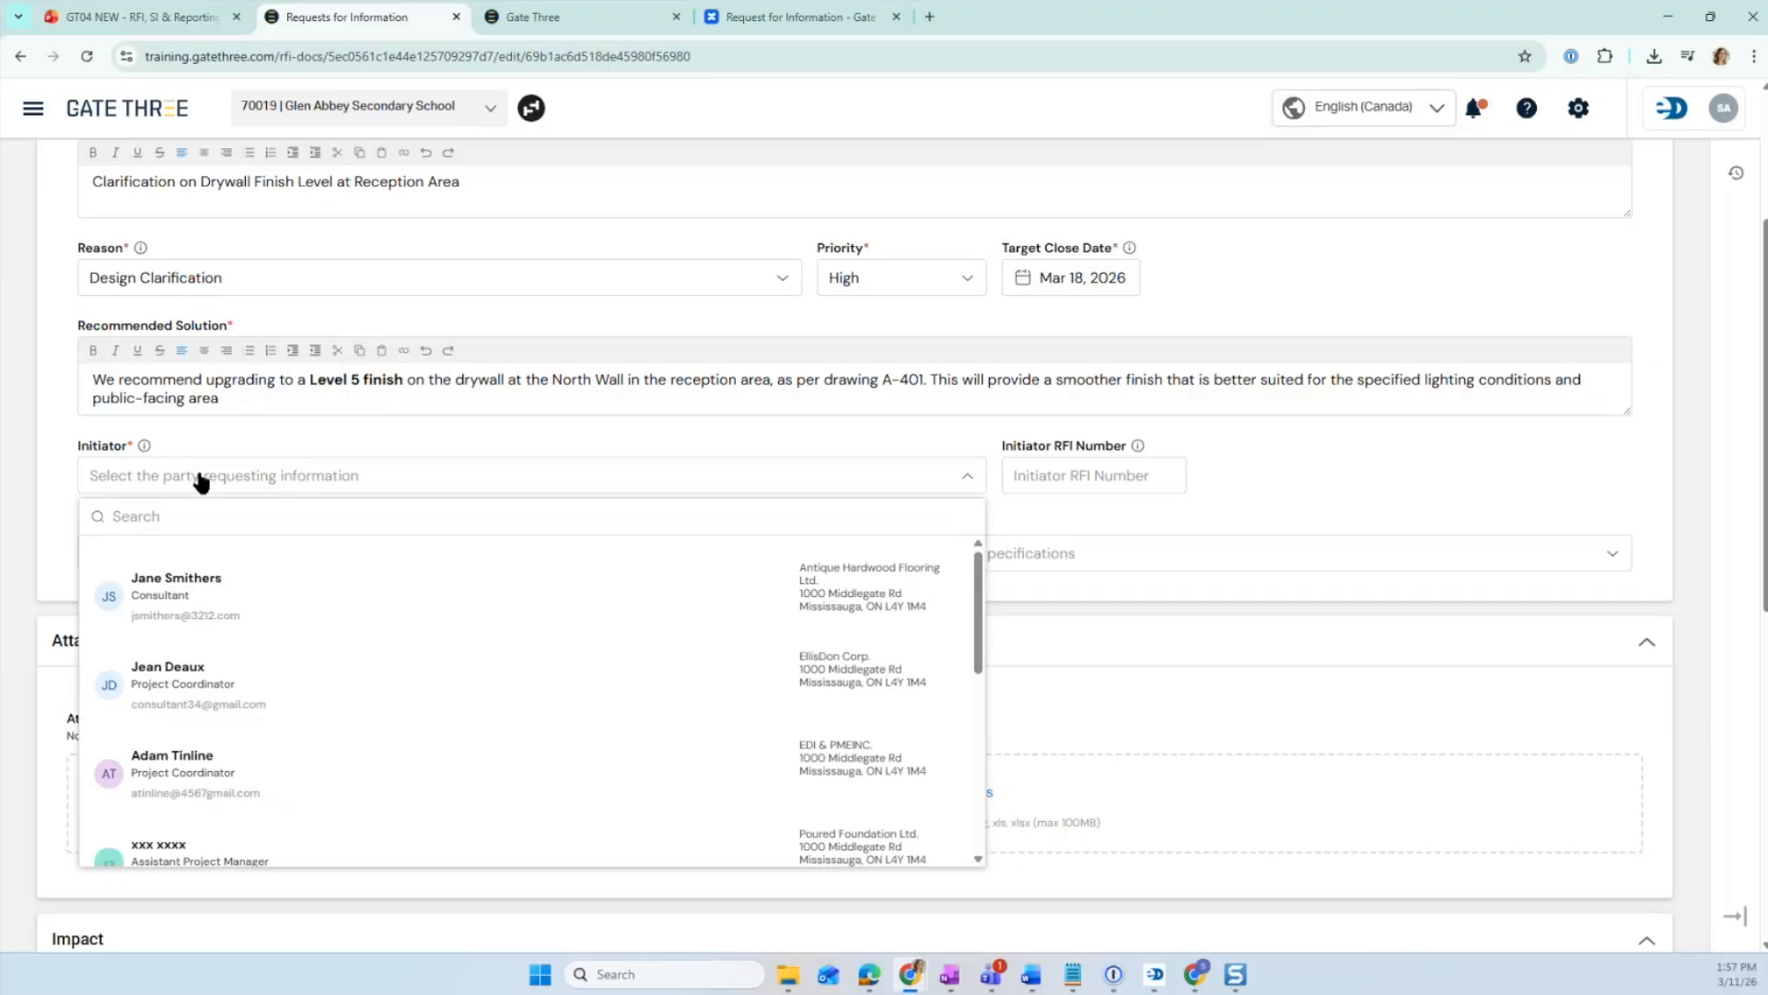
text(john)
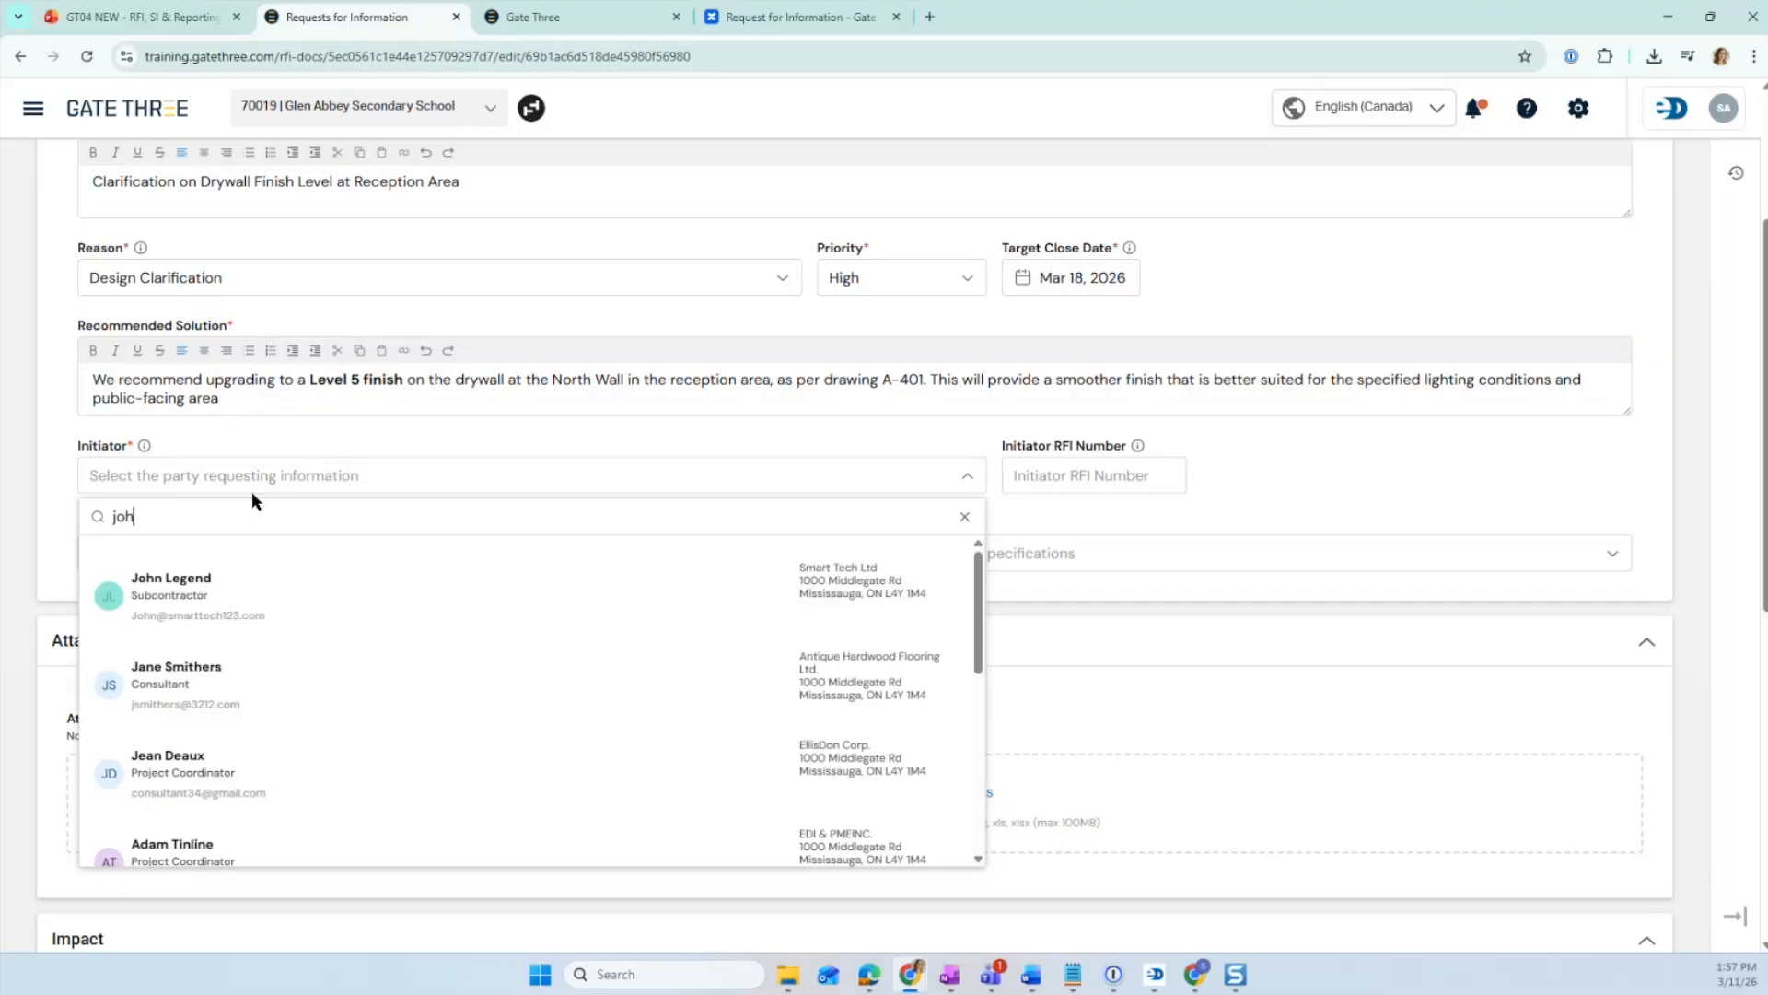
key(Return)
click(252, 492)
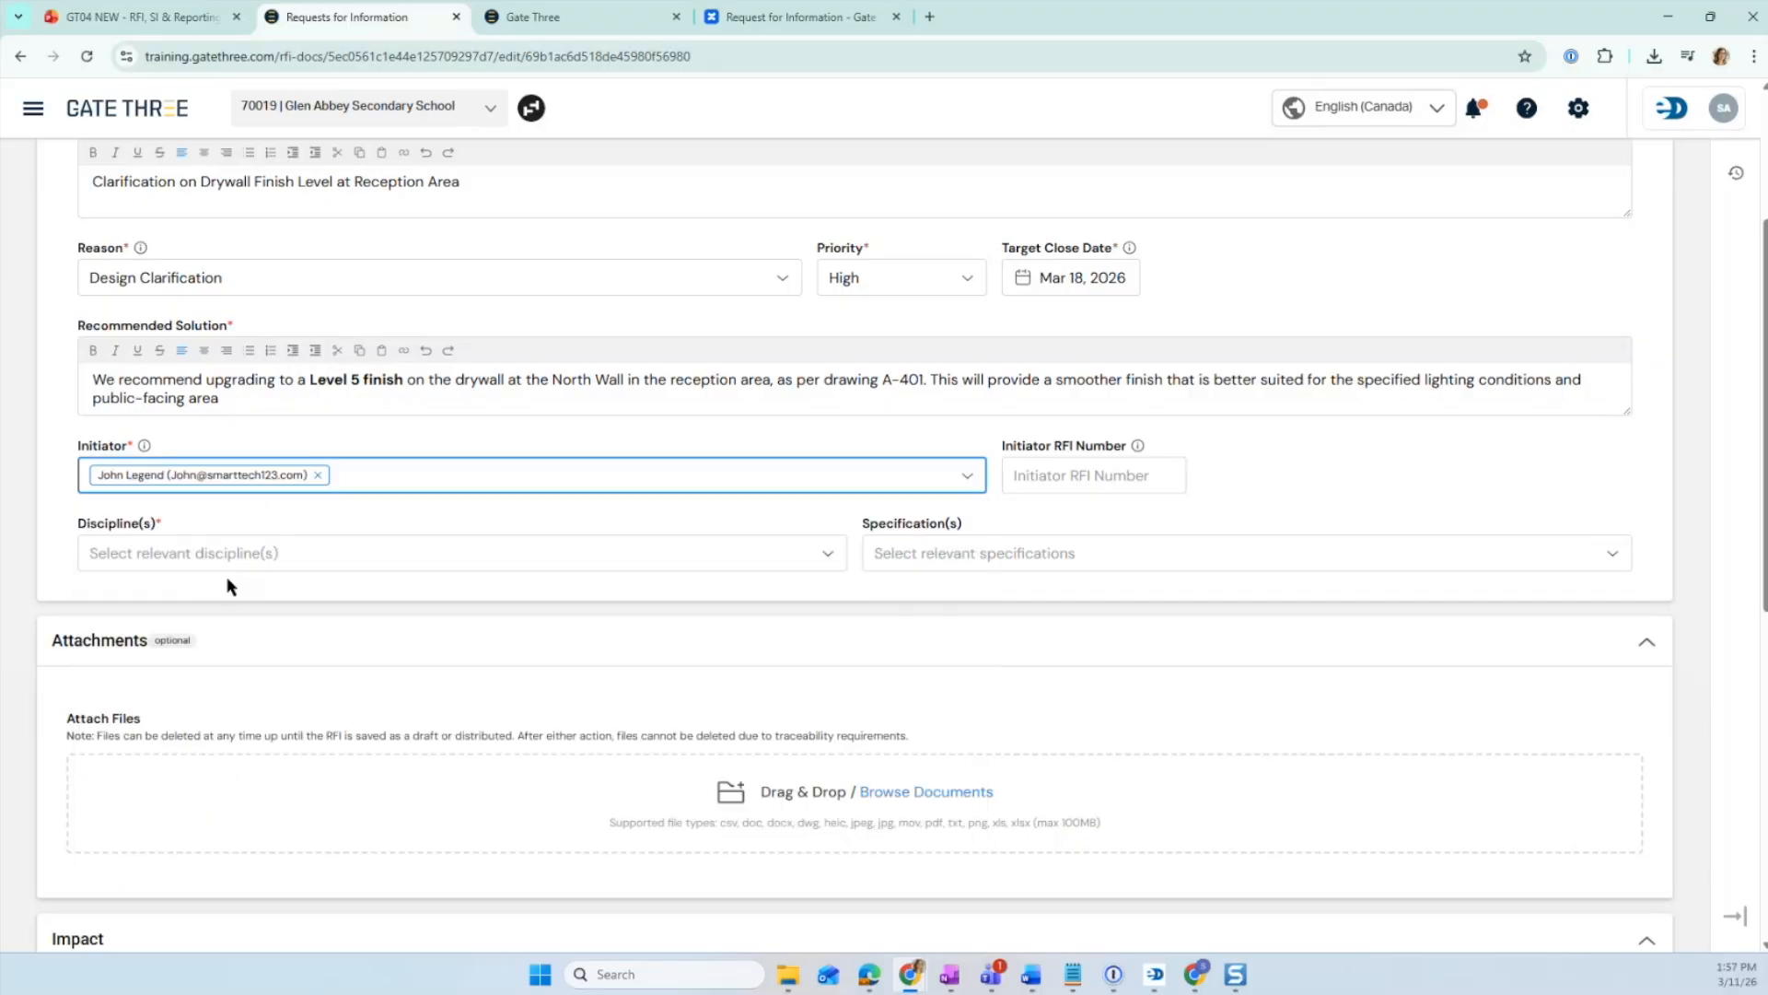
- Select Interior Design / Fit-Out as the RFI's discipline
mouse_move(1138, 447)
click(315, 548)
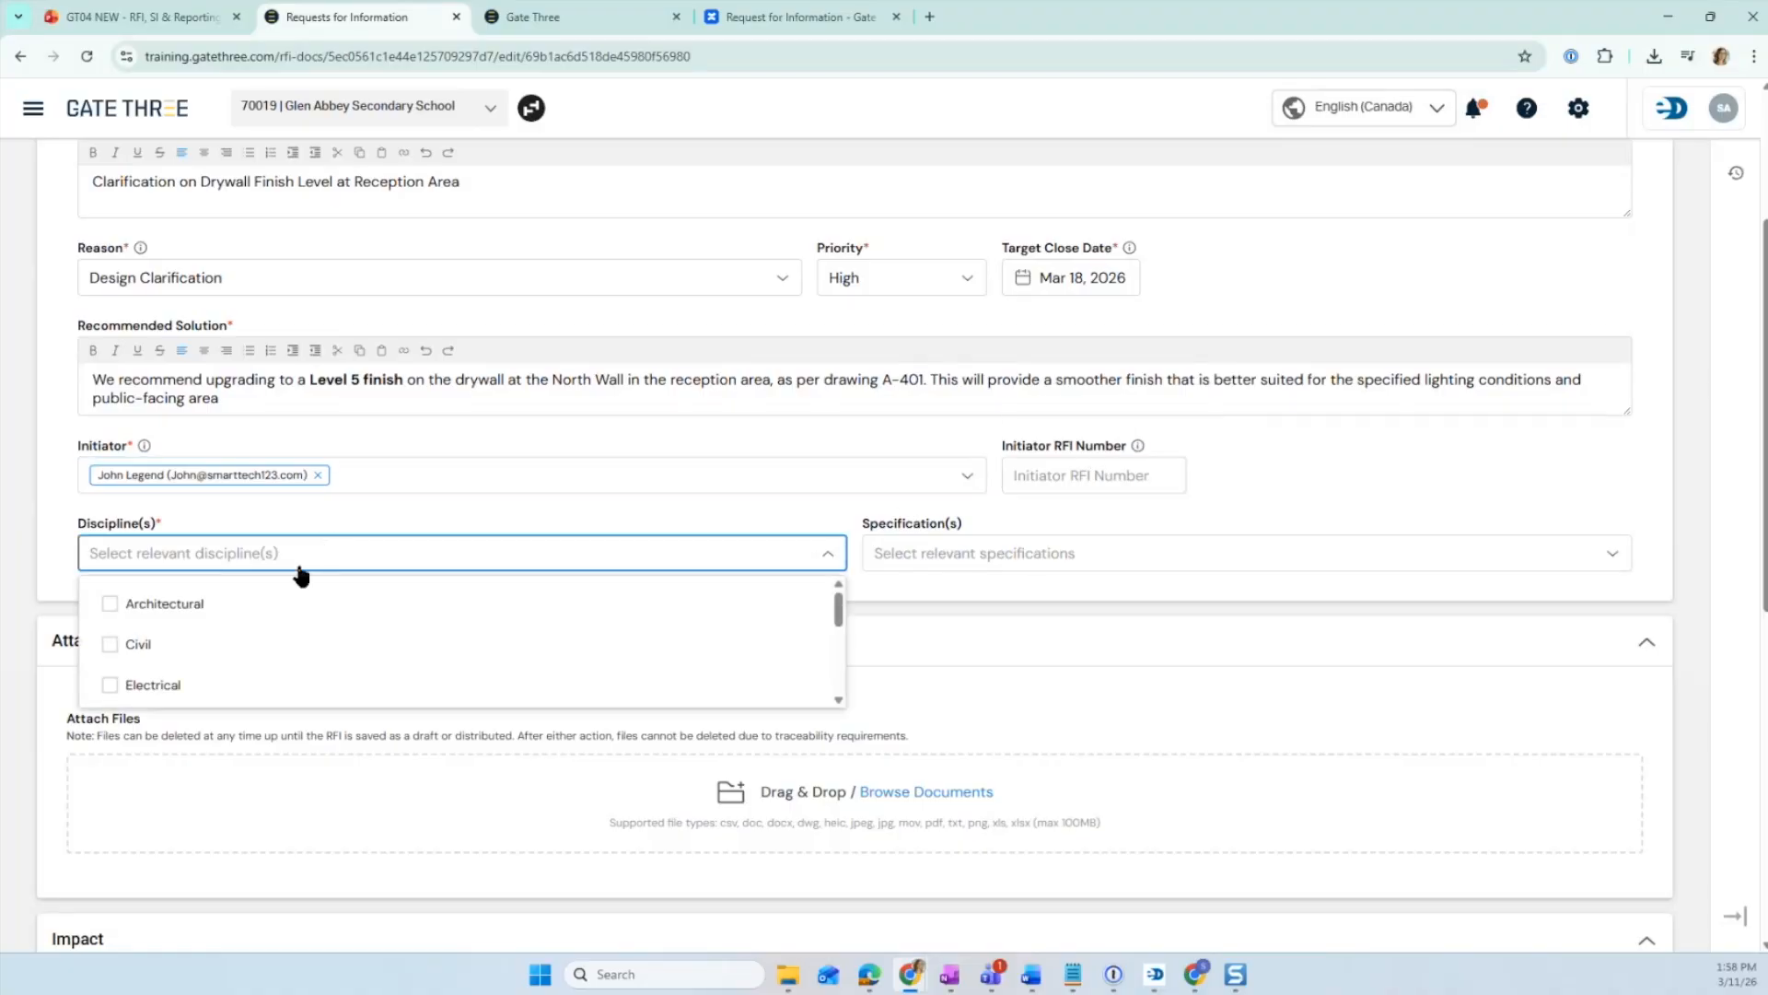
scroll(239, 640, down, 5)
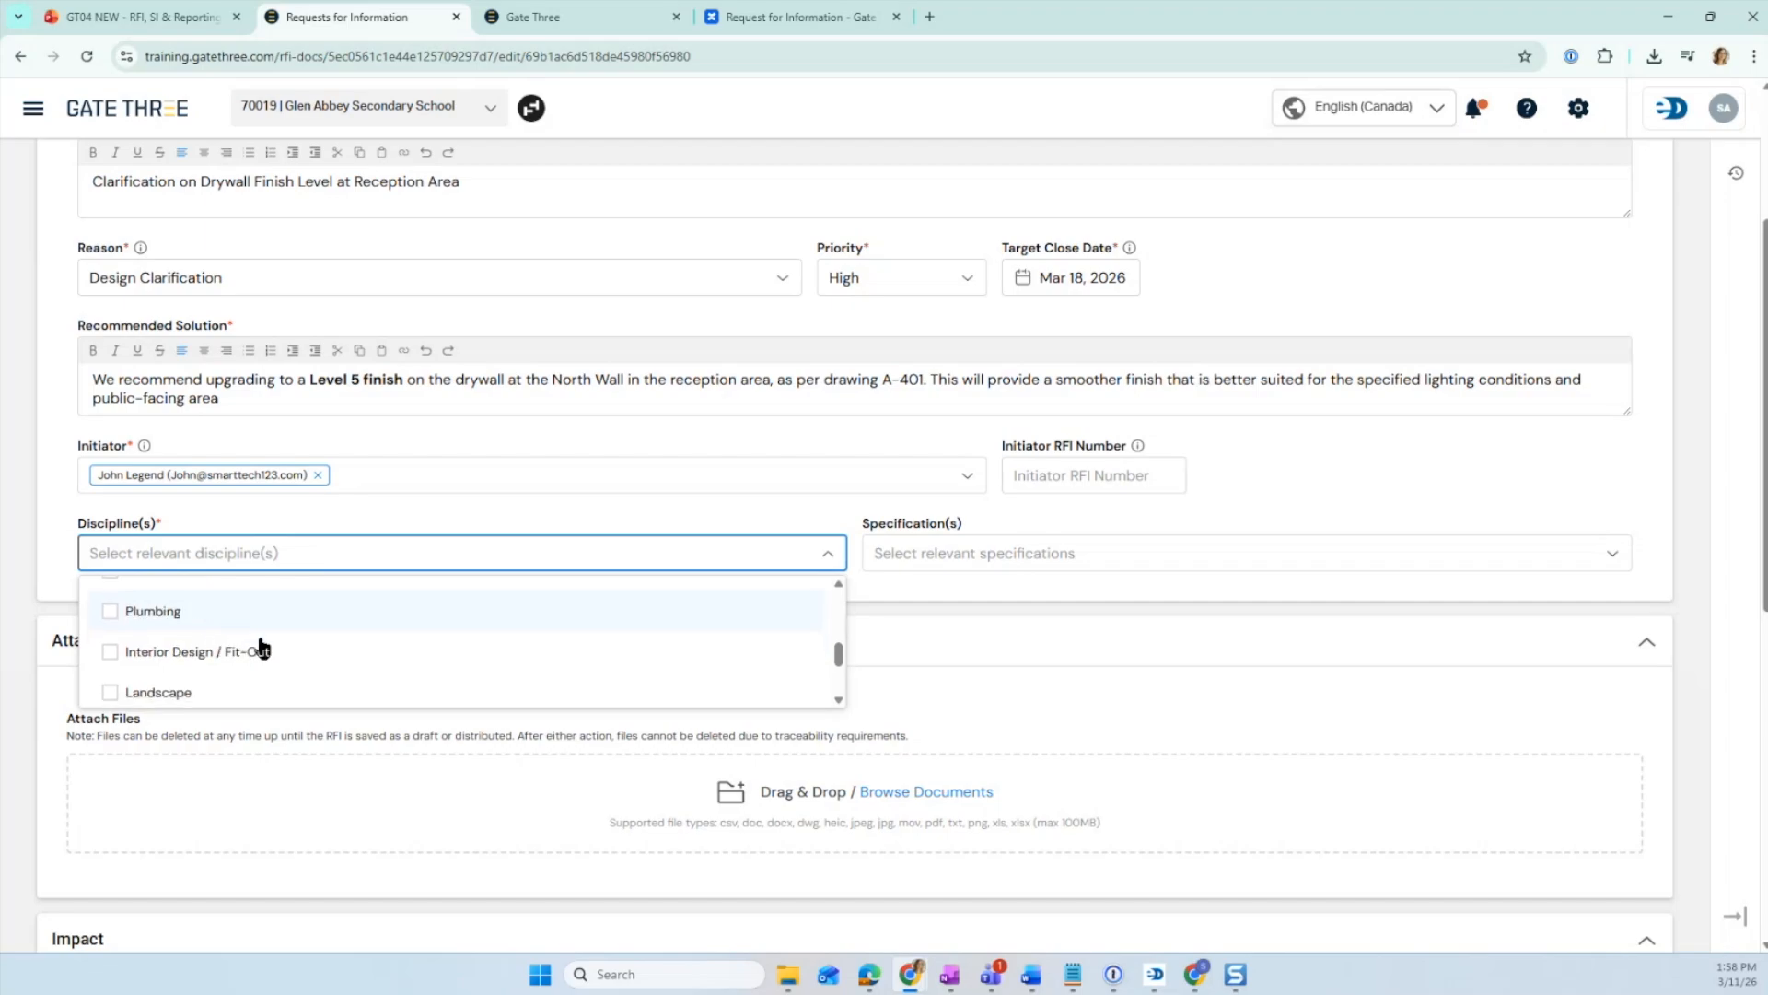
scroll(184, 645, up, 2)
click(110, 651)
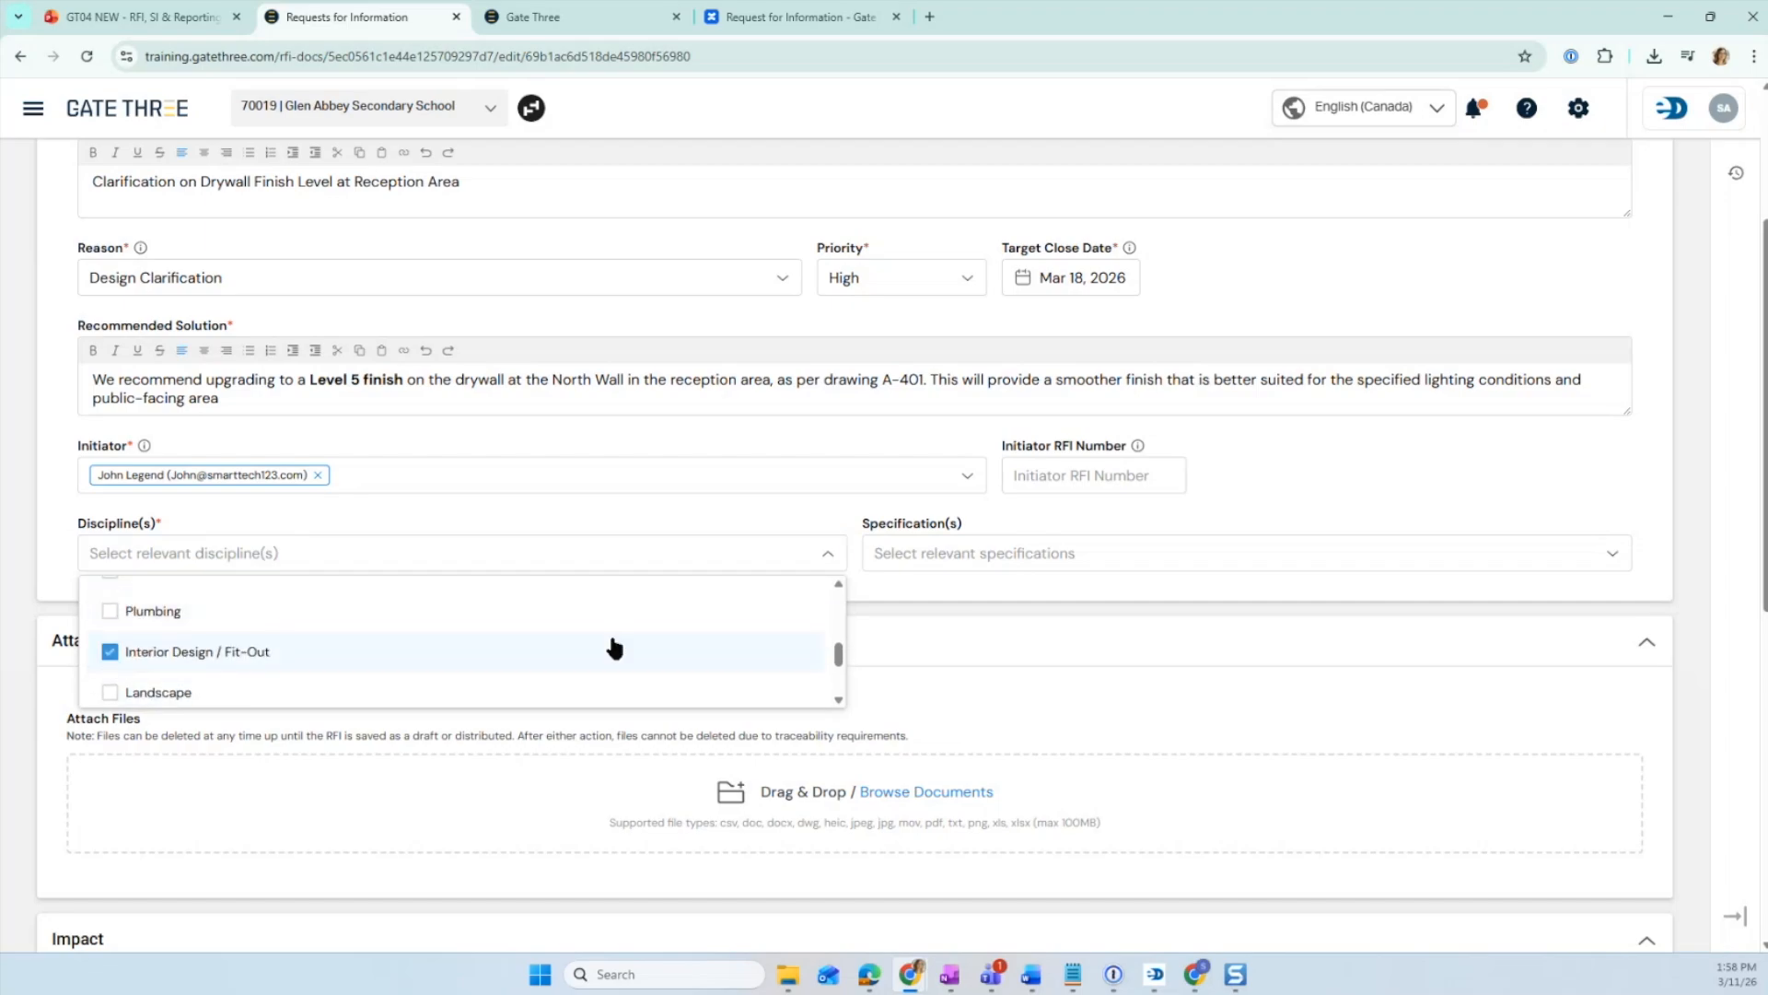
- Attach the file Day Shift - 2026-03-11.pdf to the RFI
click(1085, 554)
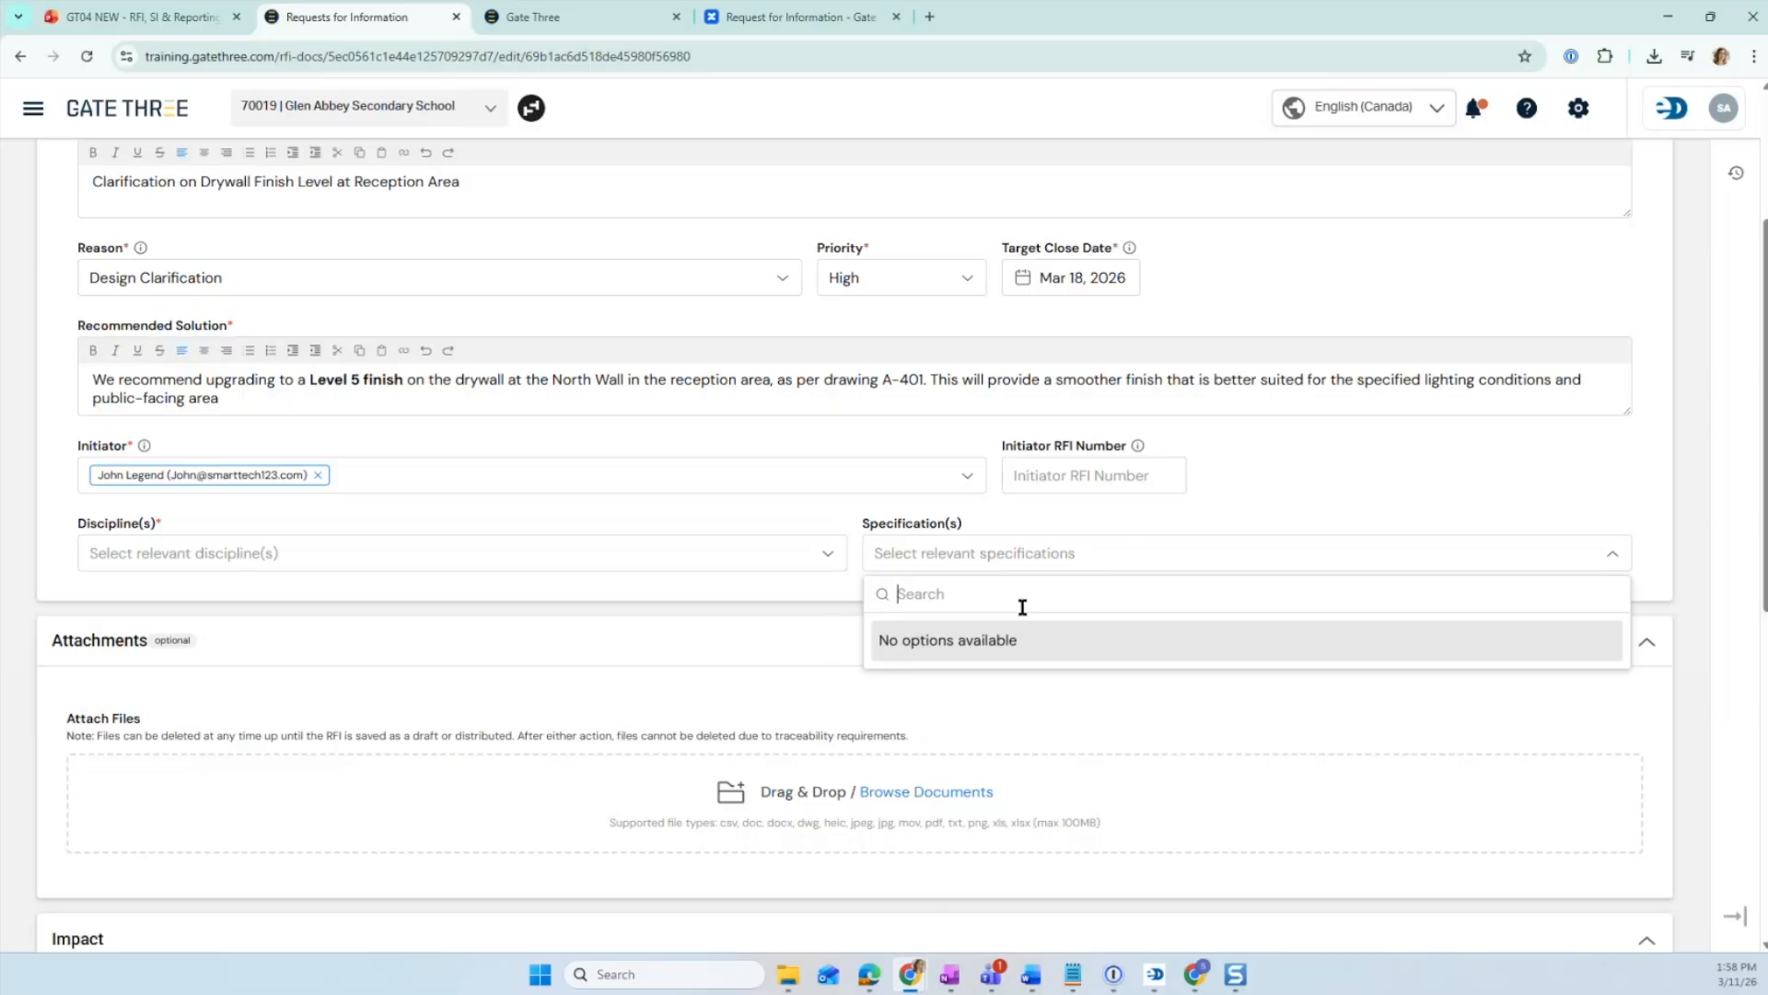
scroll(565, 658, down, 1)
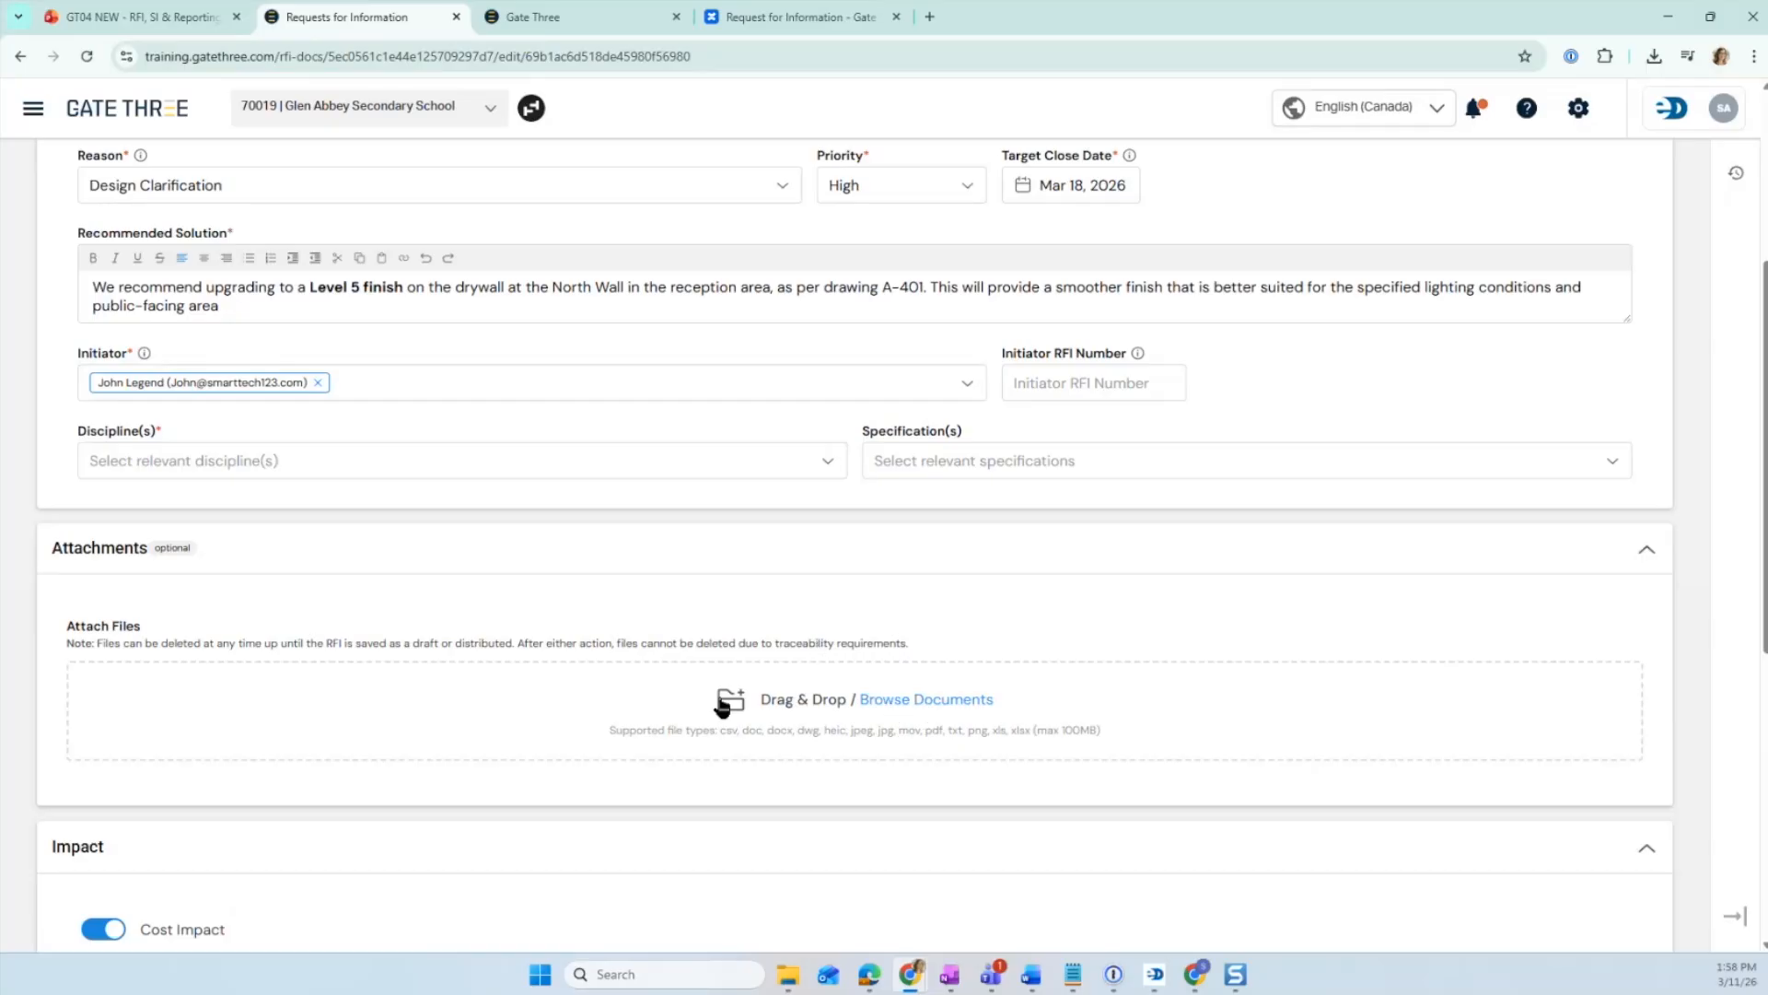
click(899, 701)
double_click(486, 175)
scroll(751, 603, down, 2)
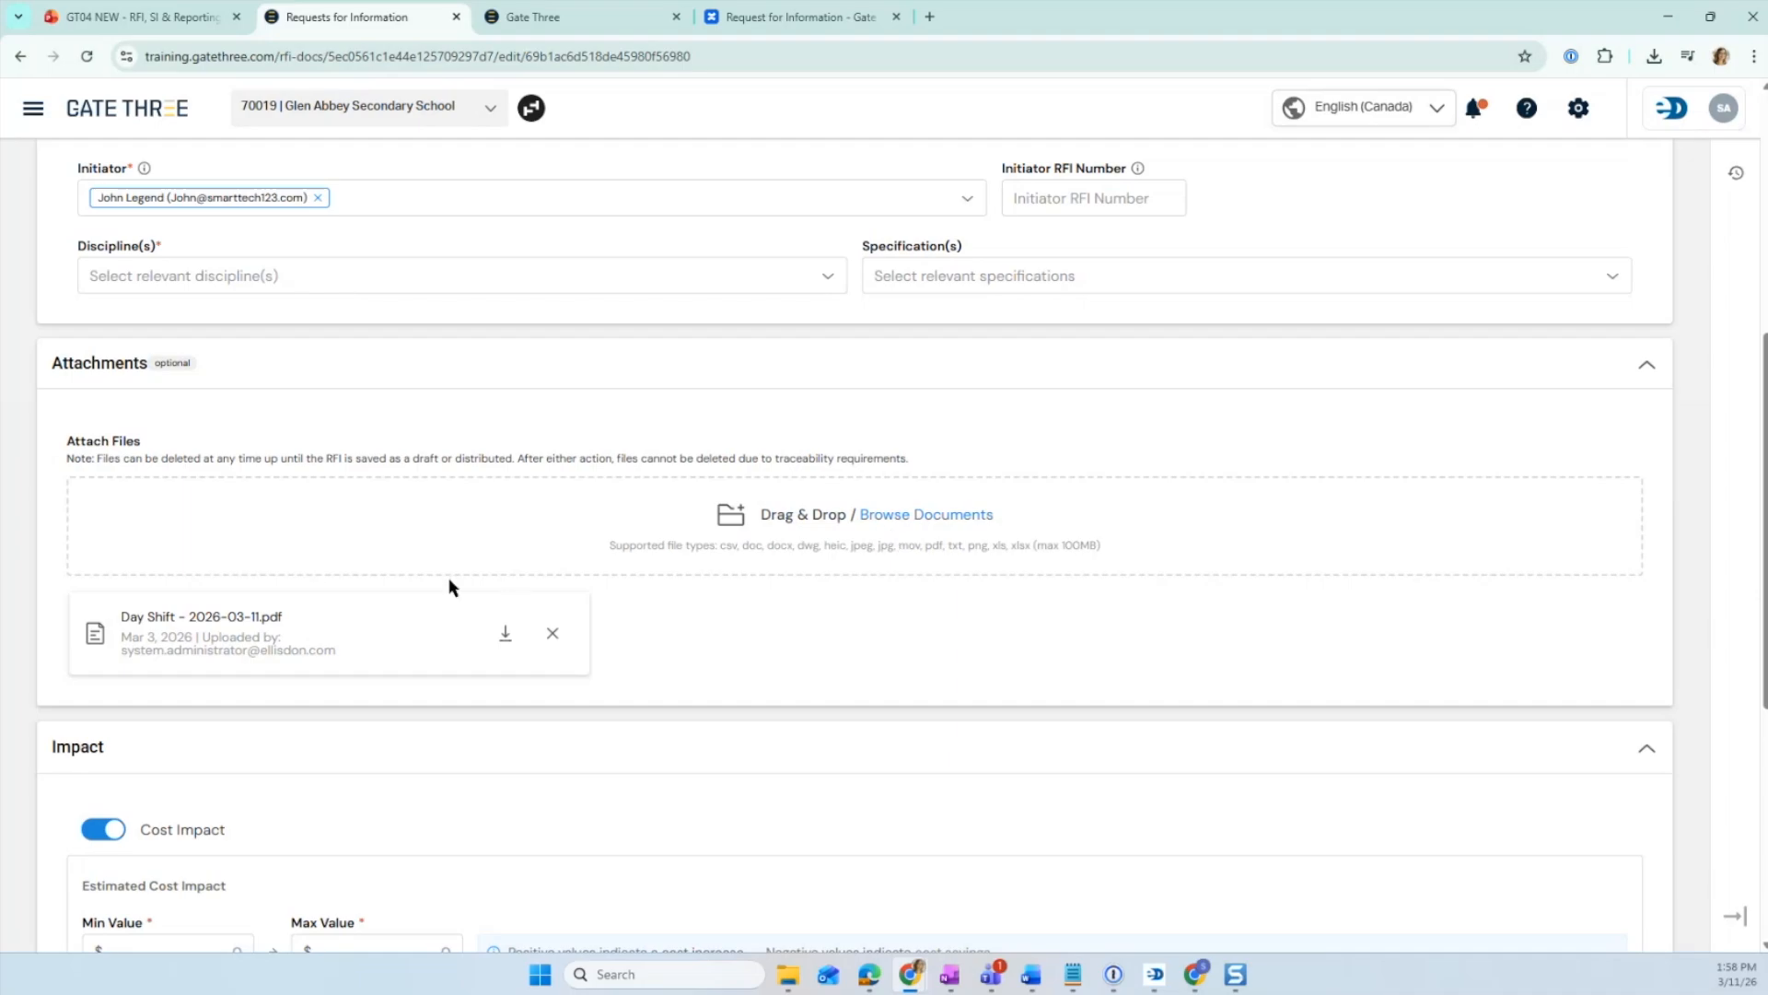
scroll(426, 578, down, 2)
scroll(406, 571, down, 1)
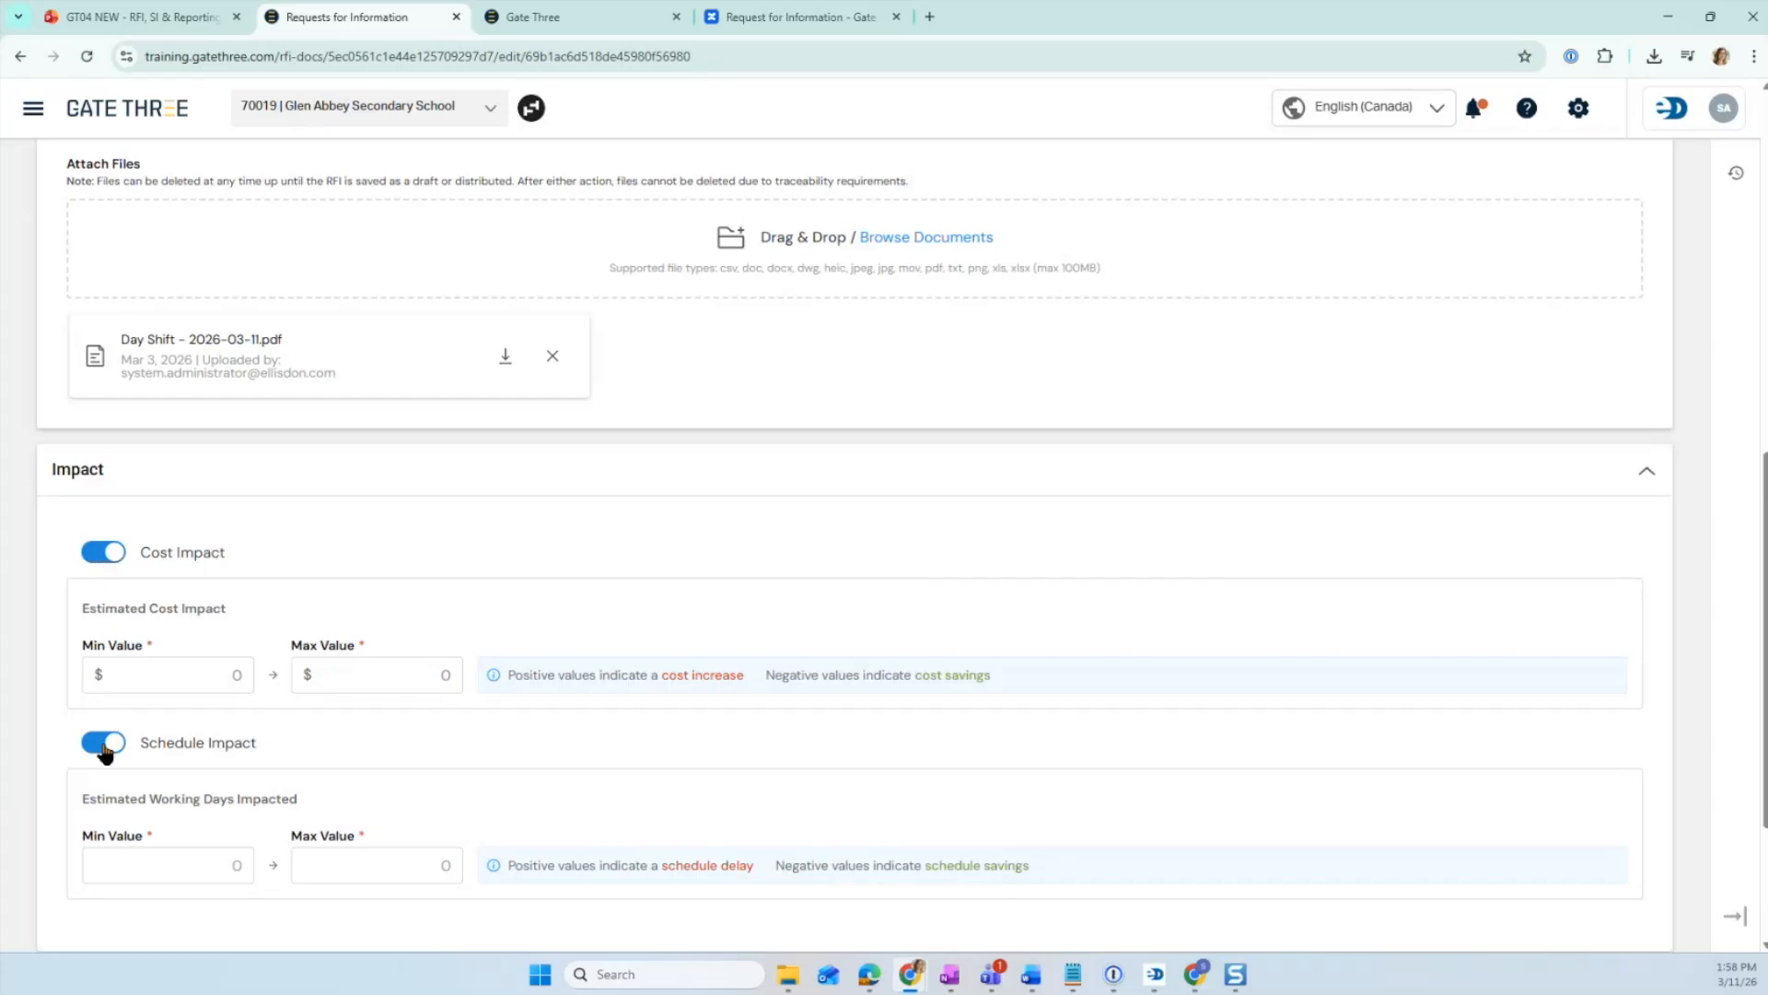
click(111, 551)
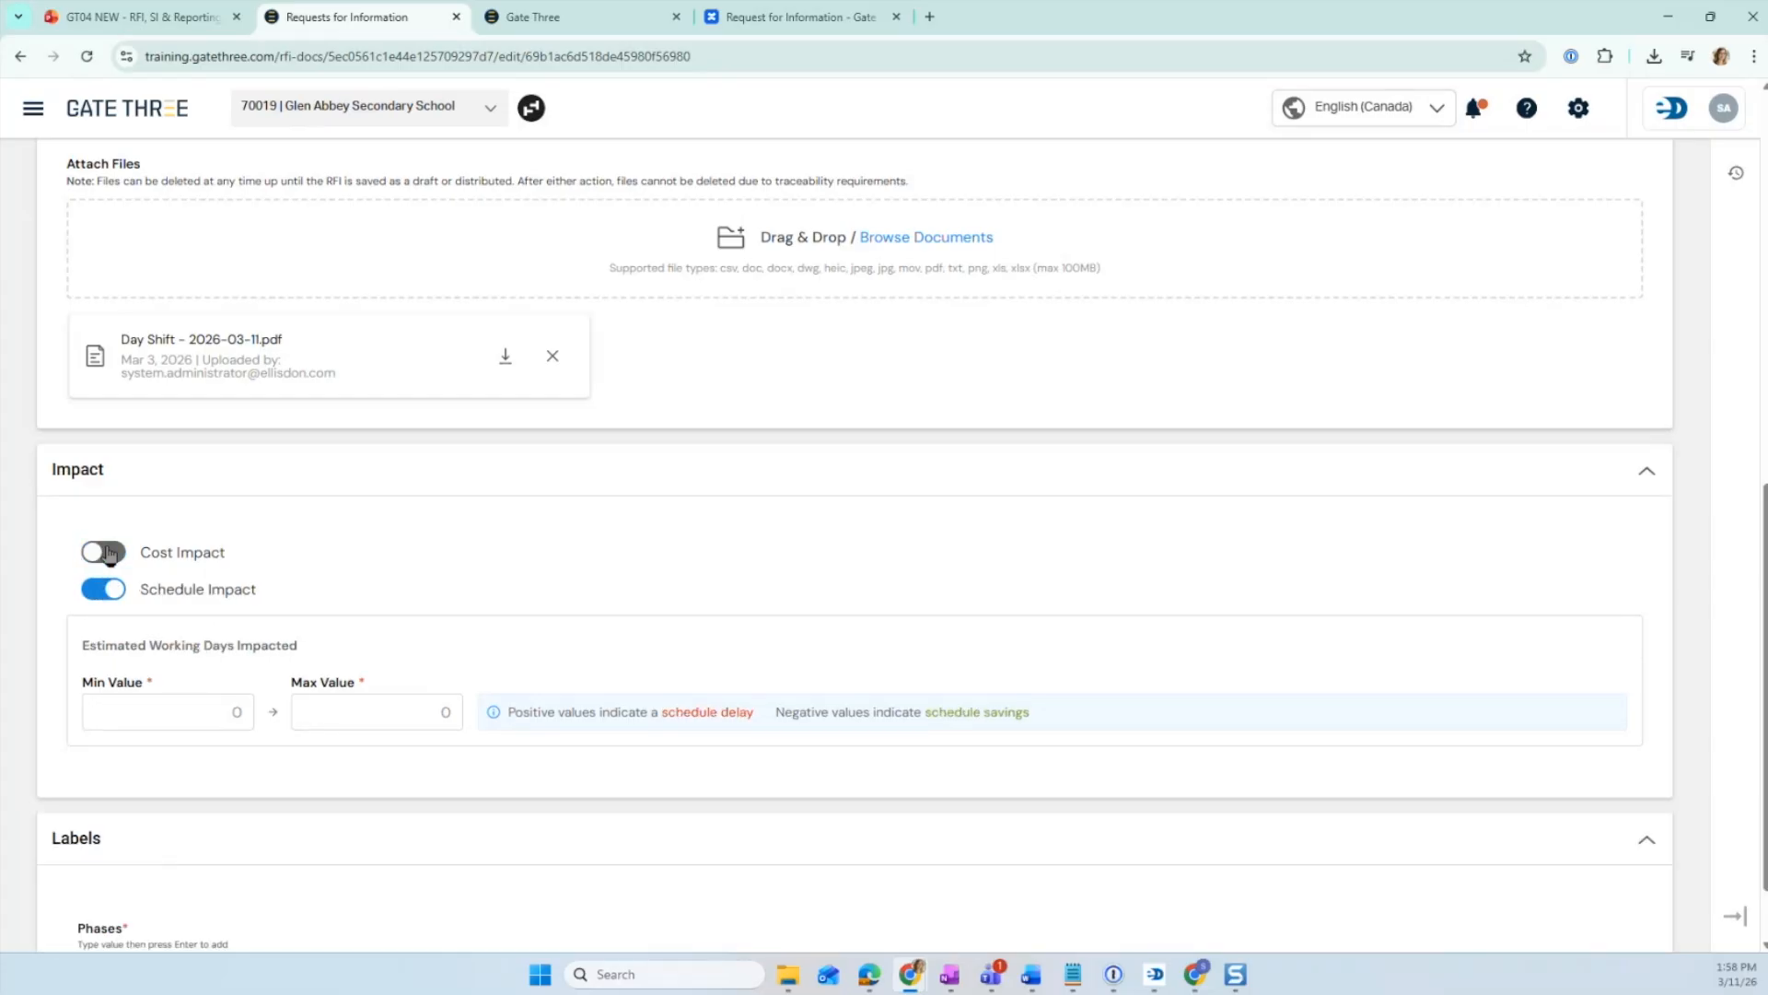
click(111, 553)
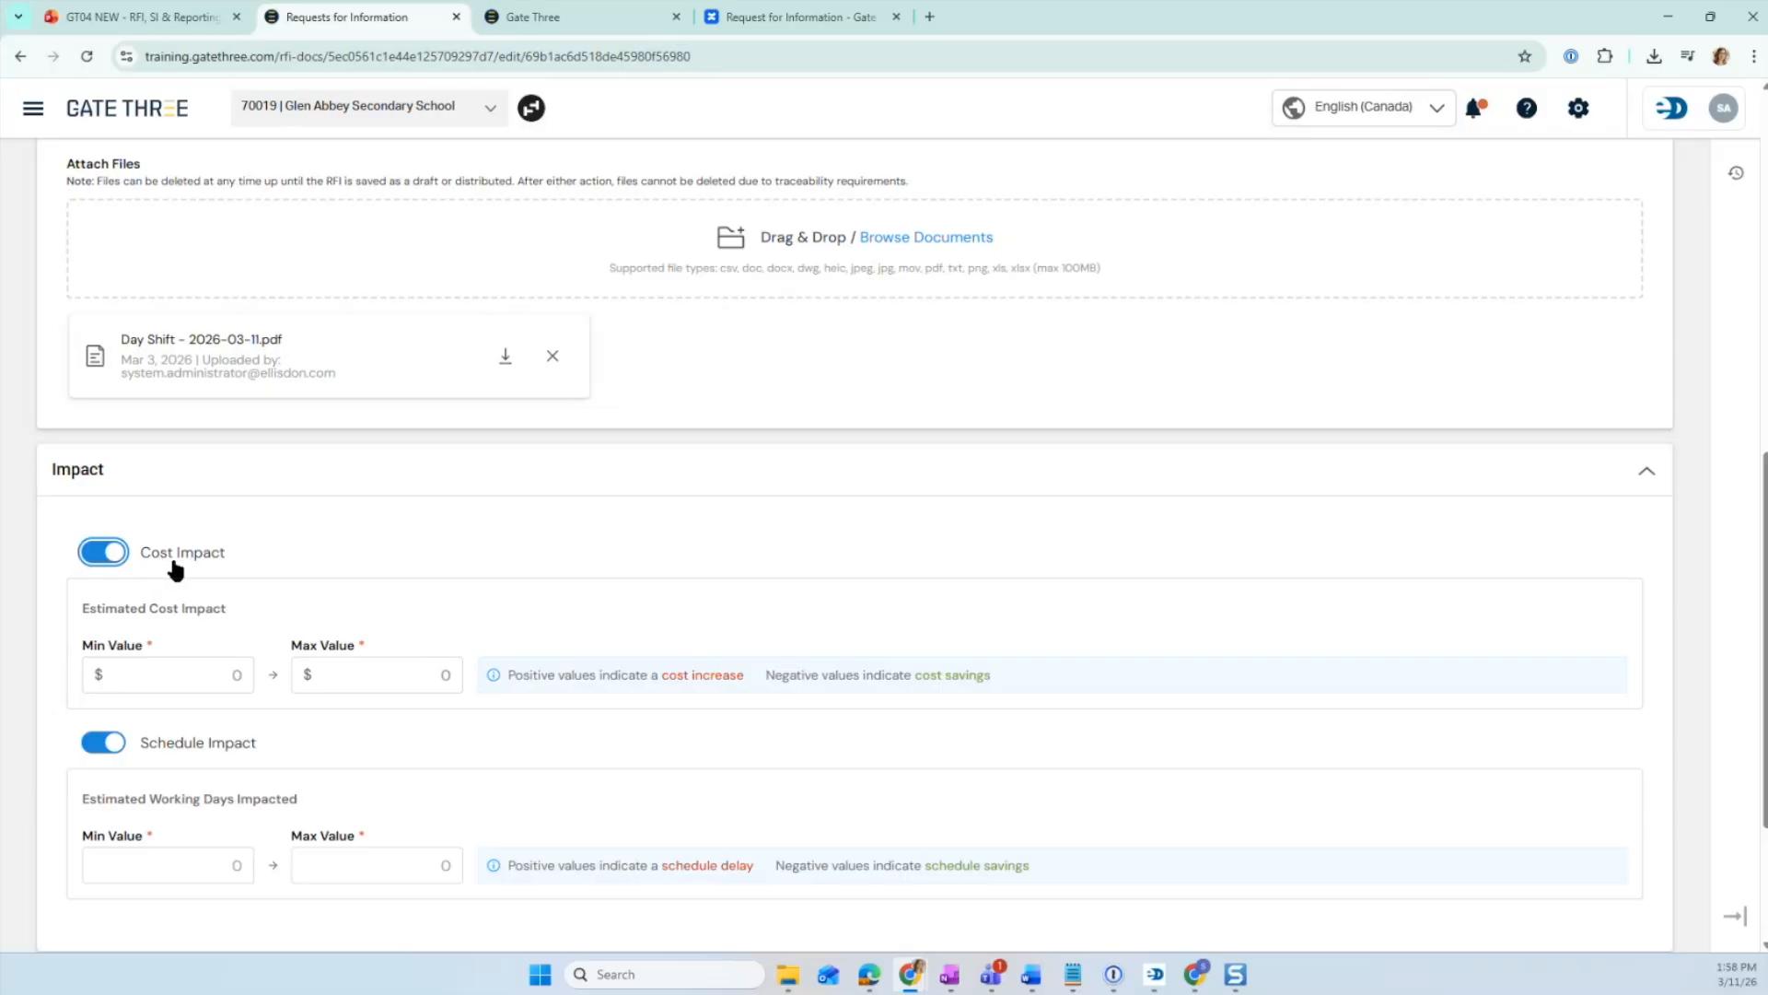
- Set the estimated cost impact range to a $100 minimum and a $2,000 maximum
click(203, 674)
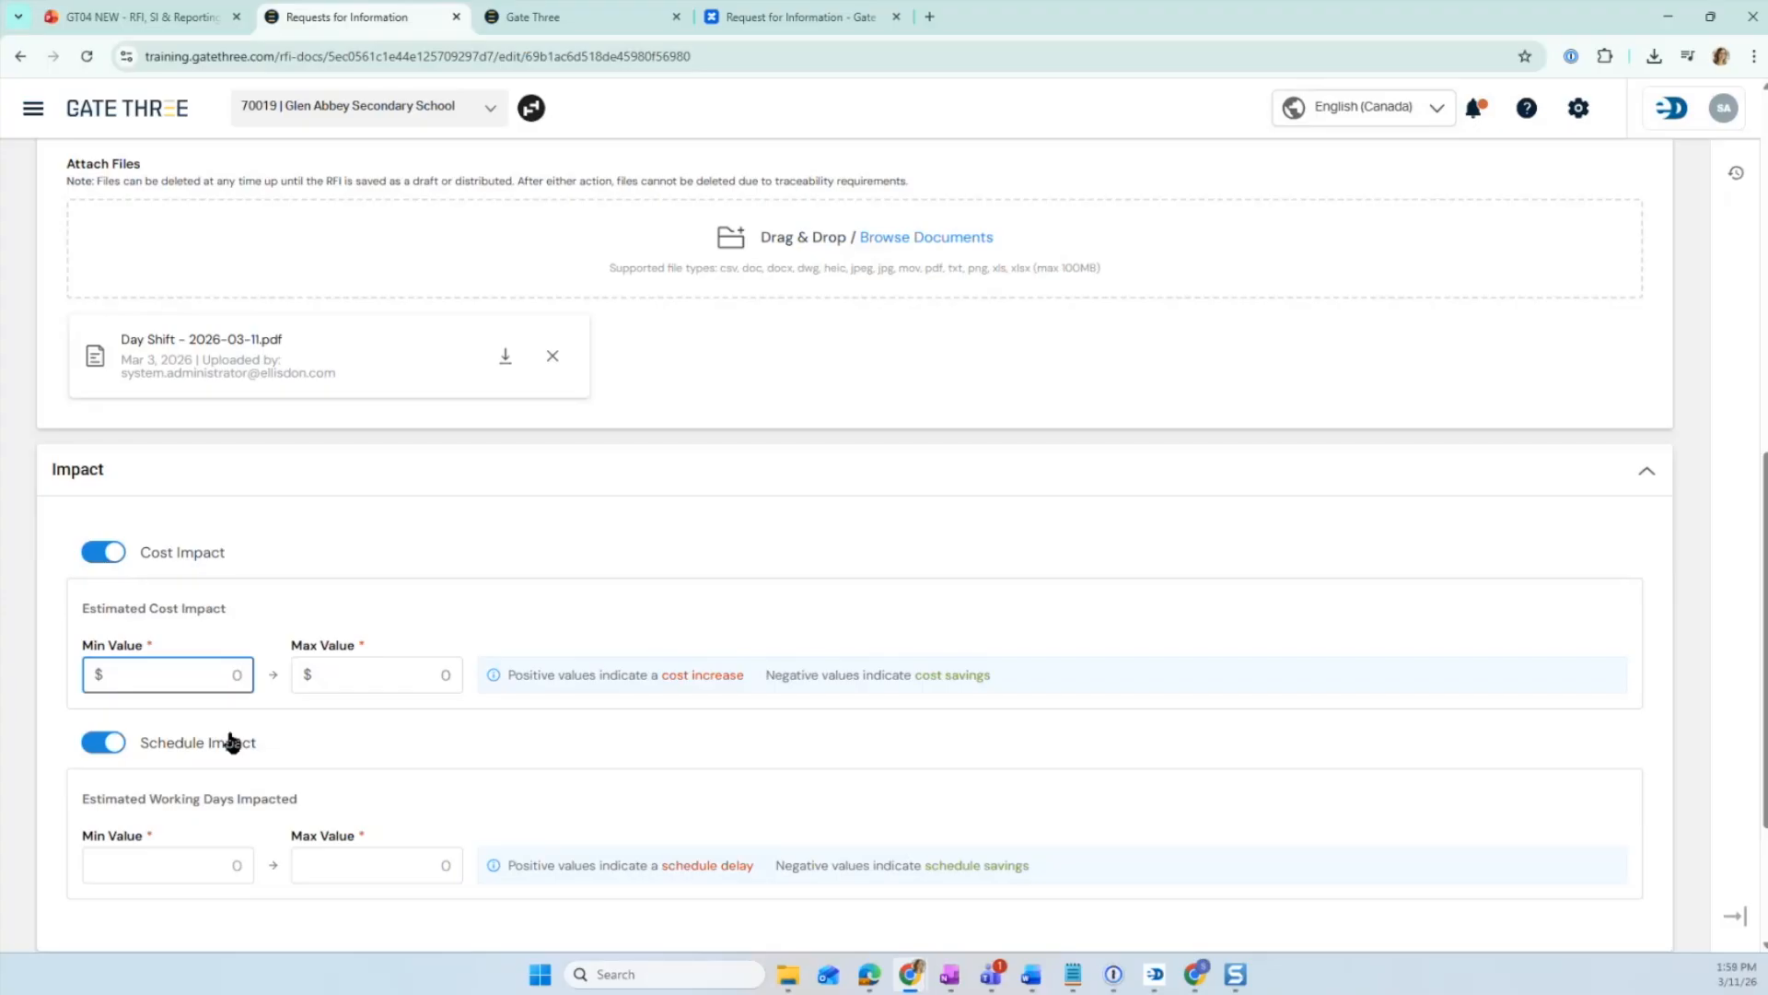
text(100)
key(Tab)
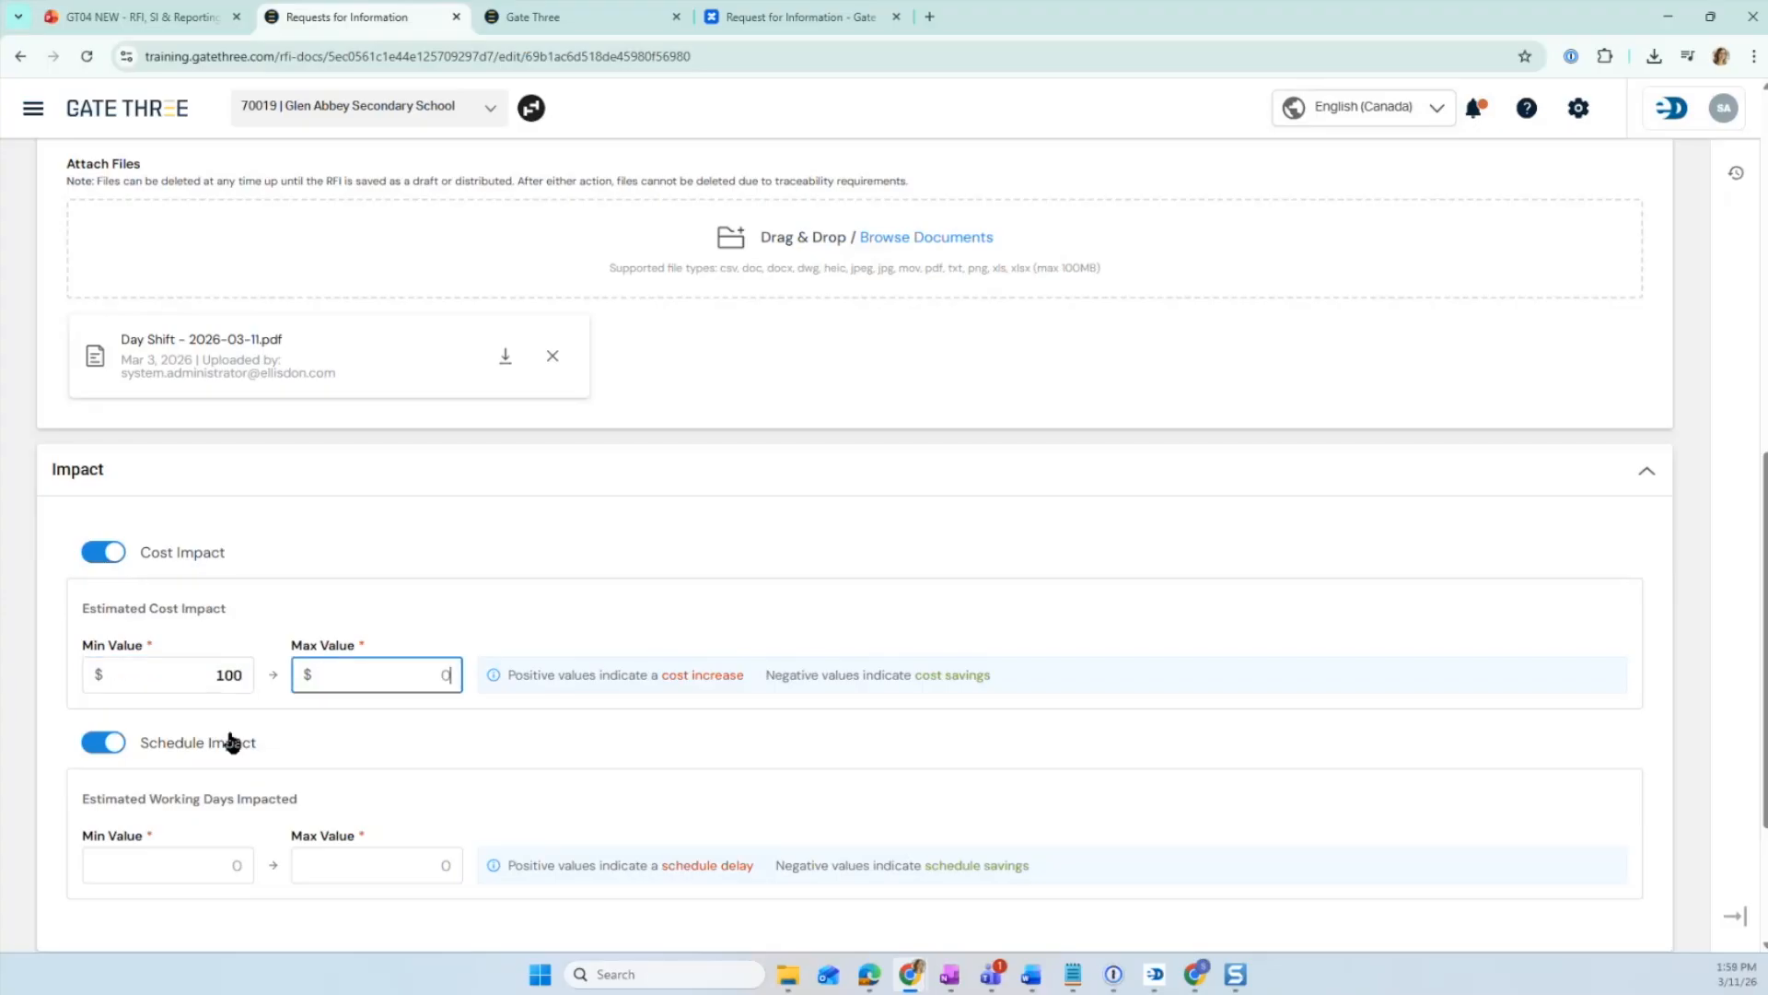
text(2000)
key(Tab)
scroll(225, 728, down, 1)
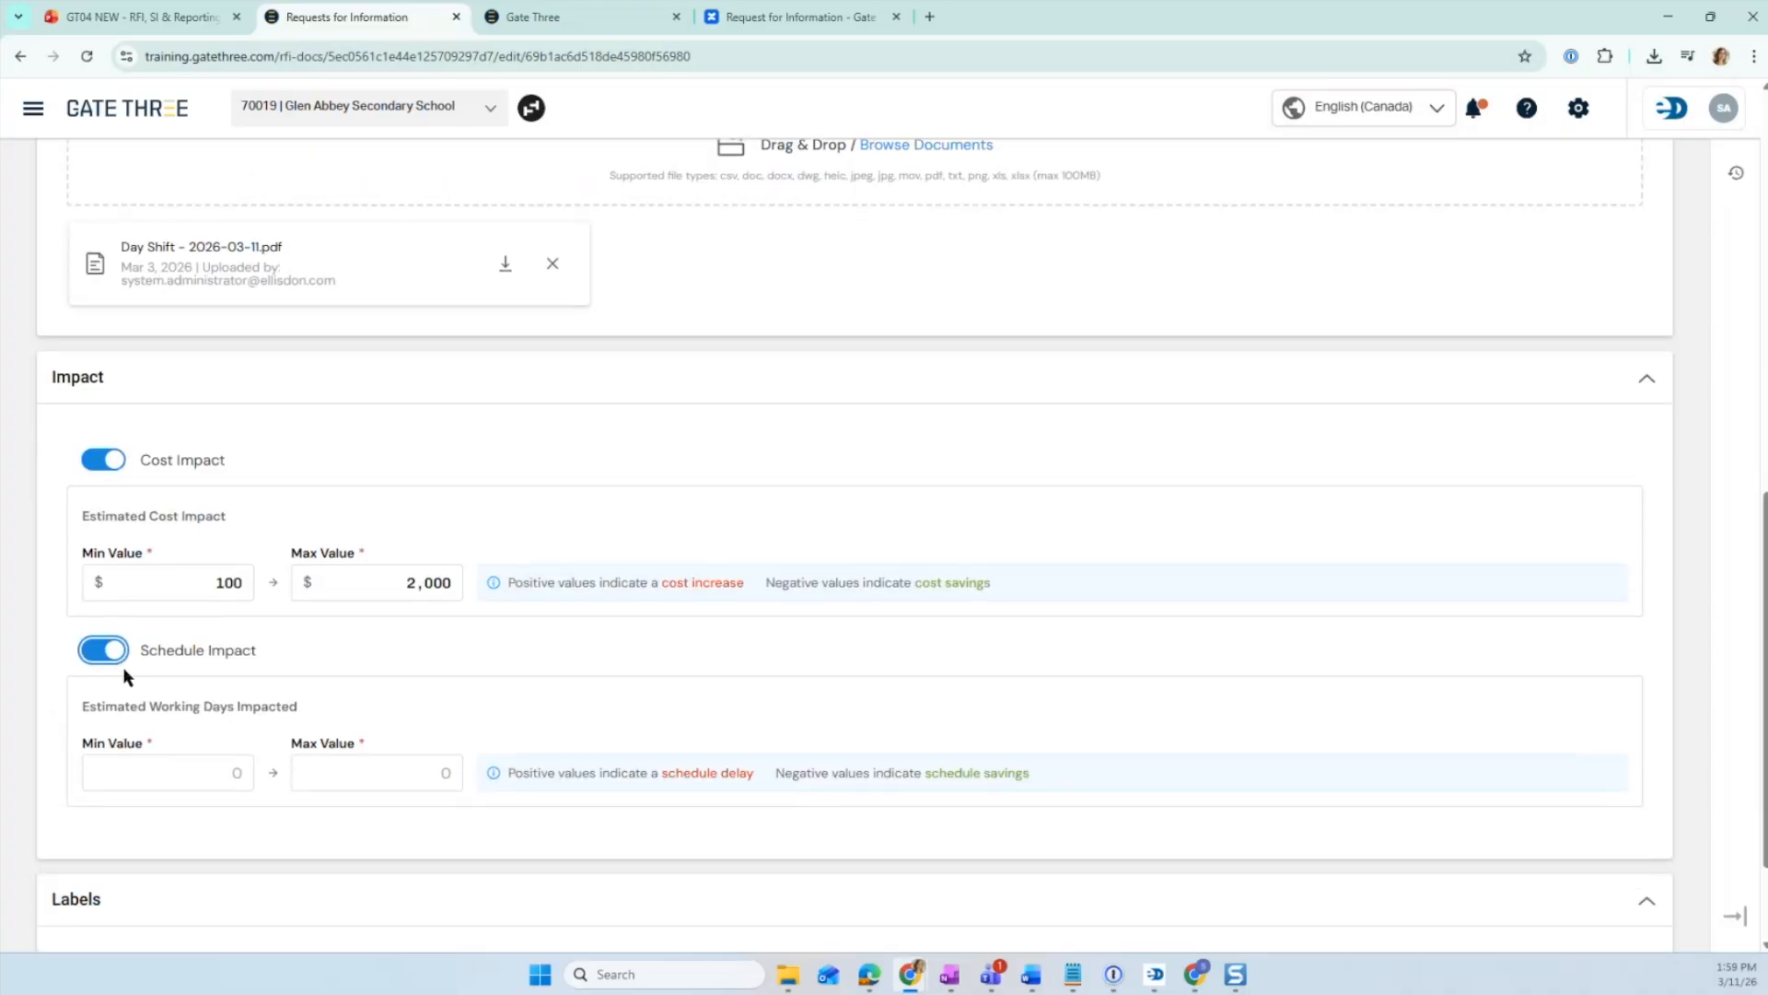
- Set the estimated schedule impact to a minimum of 1 and a maximum of 2 working days
click(218, 771)
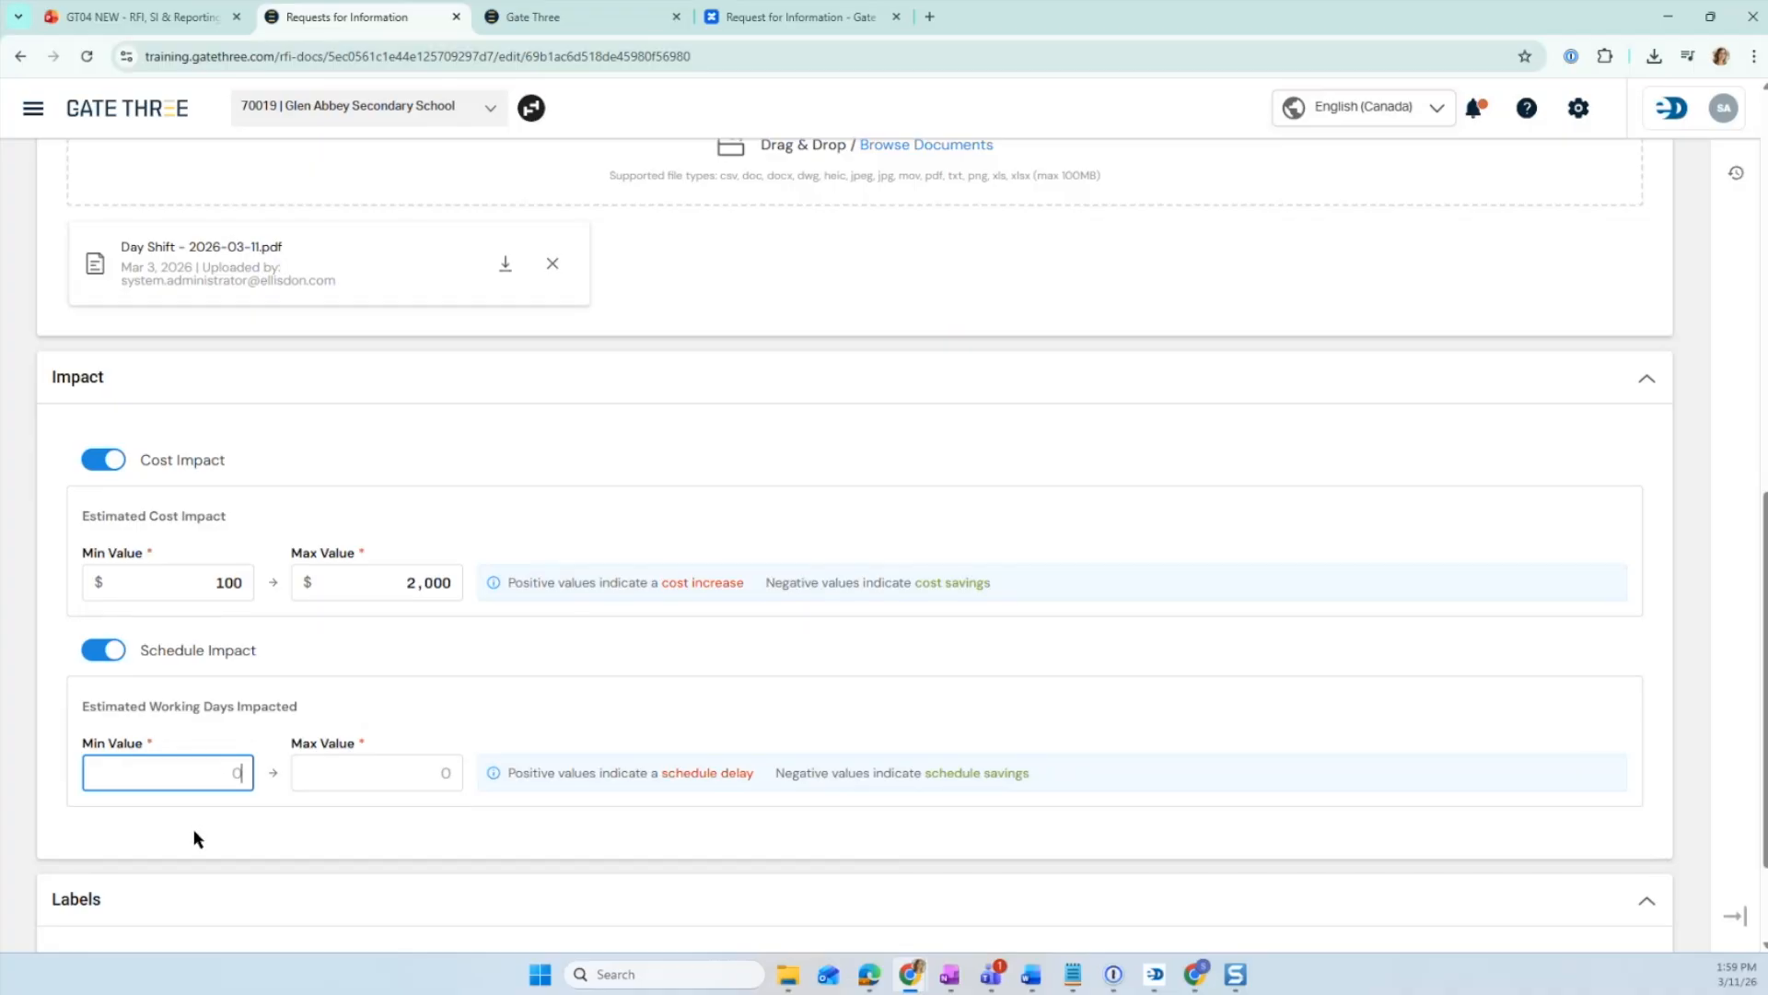
text(1)
click(430, 772)
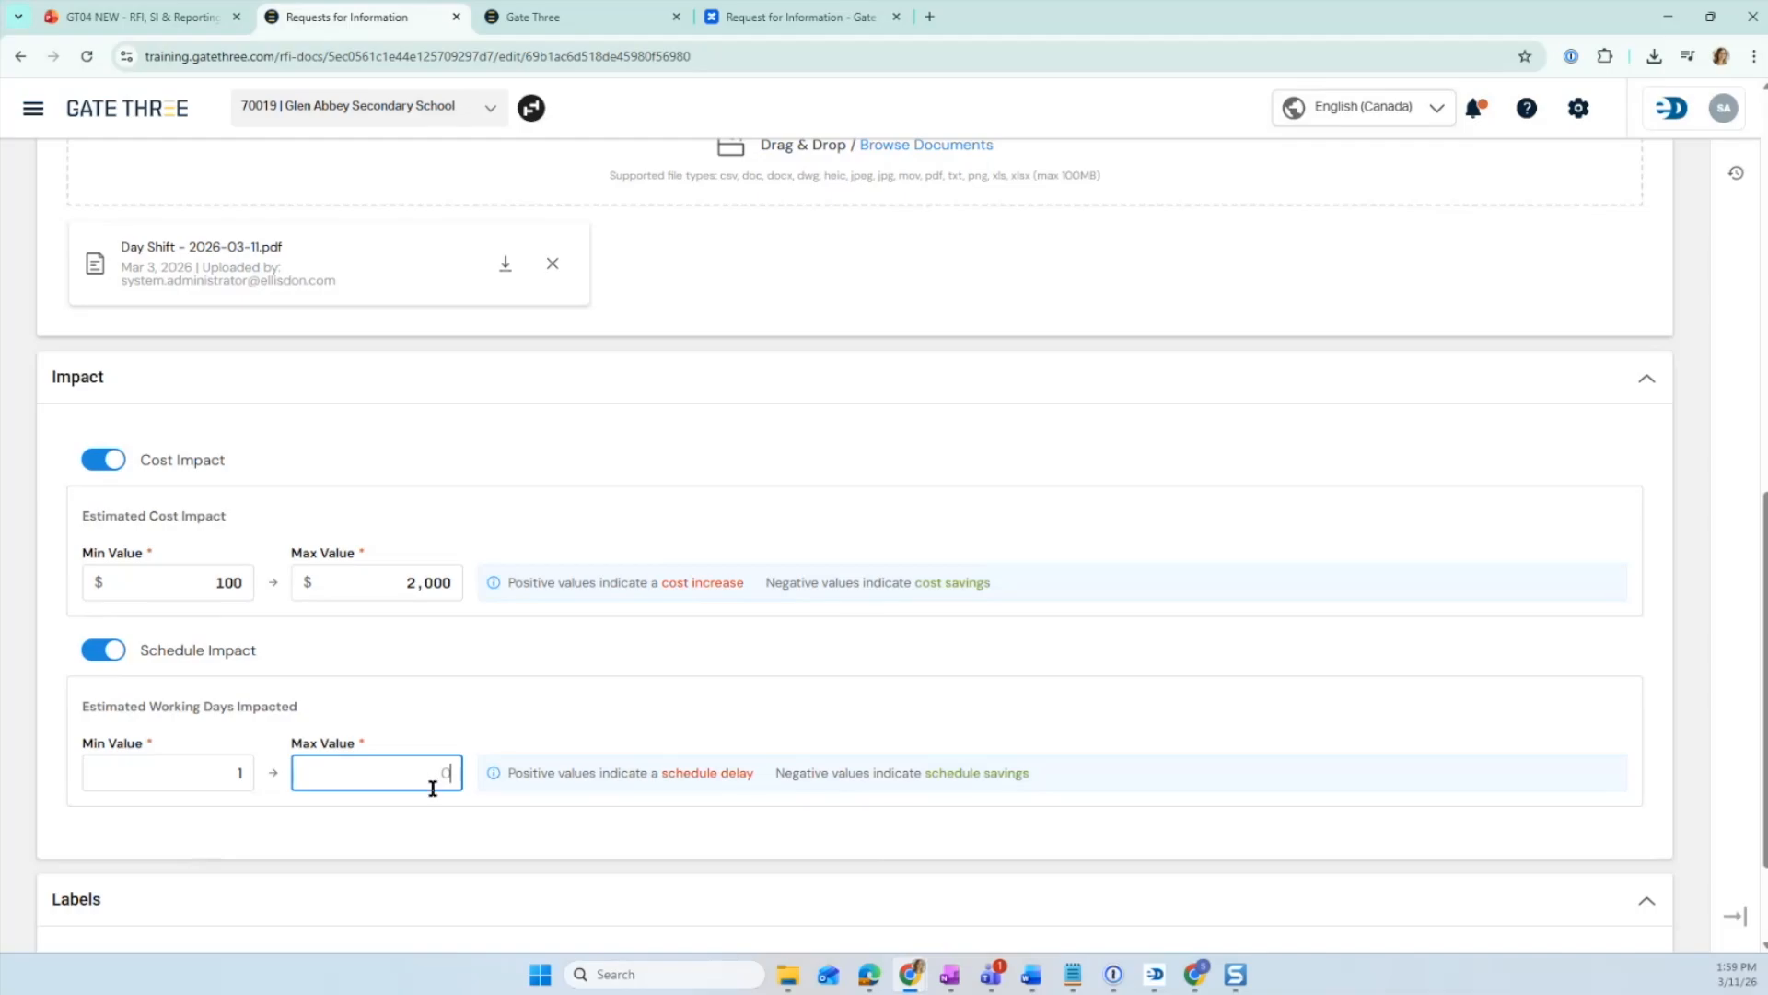
text(2)
drag(199, 706, 253, 704)
key(Tab)
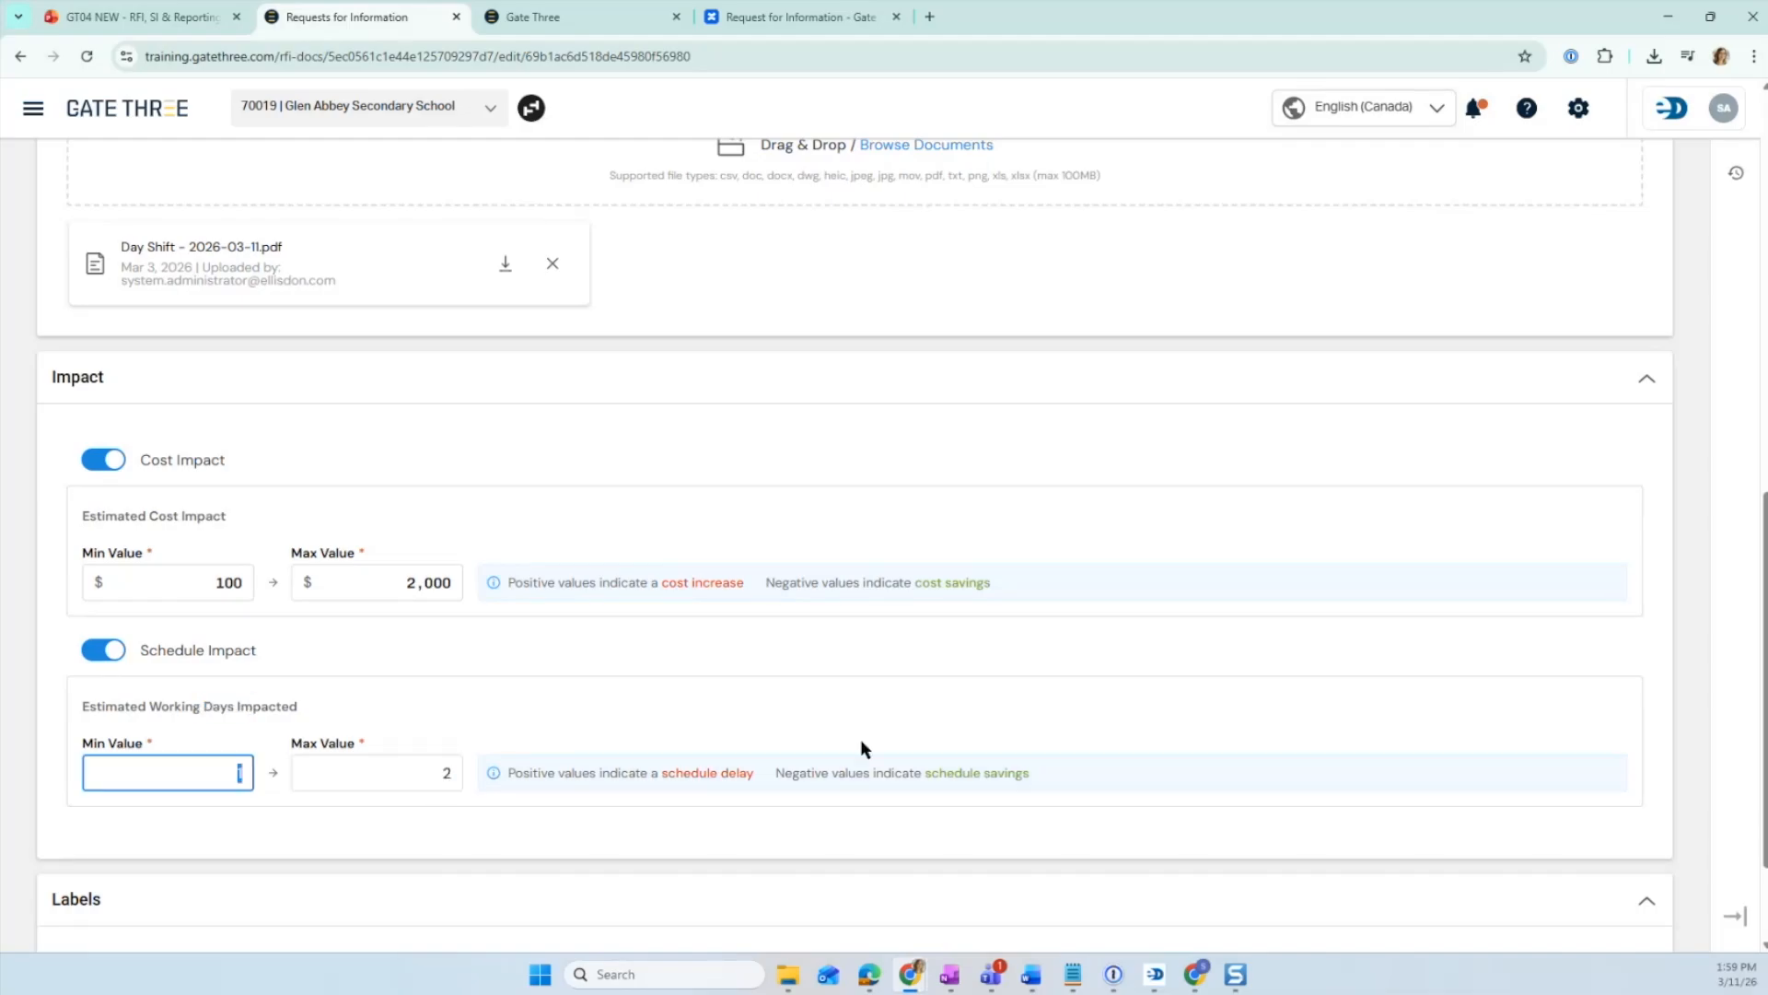
click(425, 777)
- Open the Phases label list to review the available phase values
scroll(442, 844, down, 1)
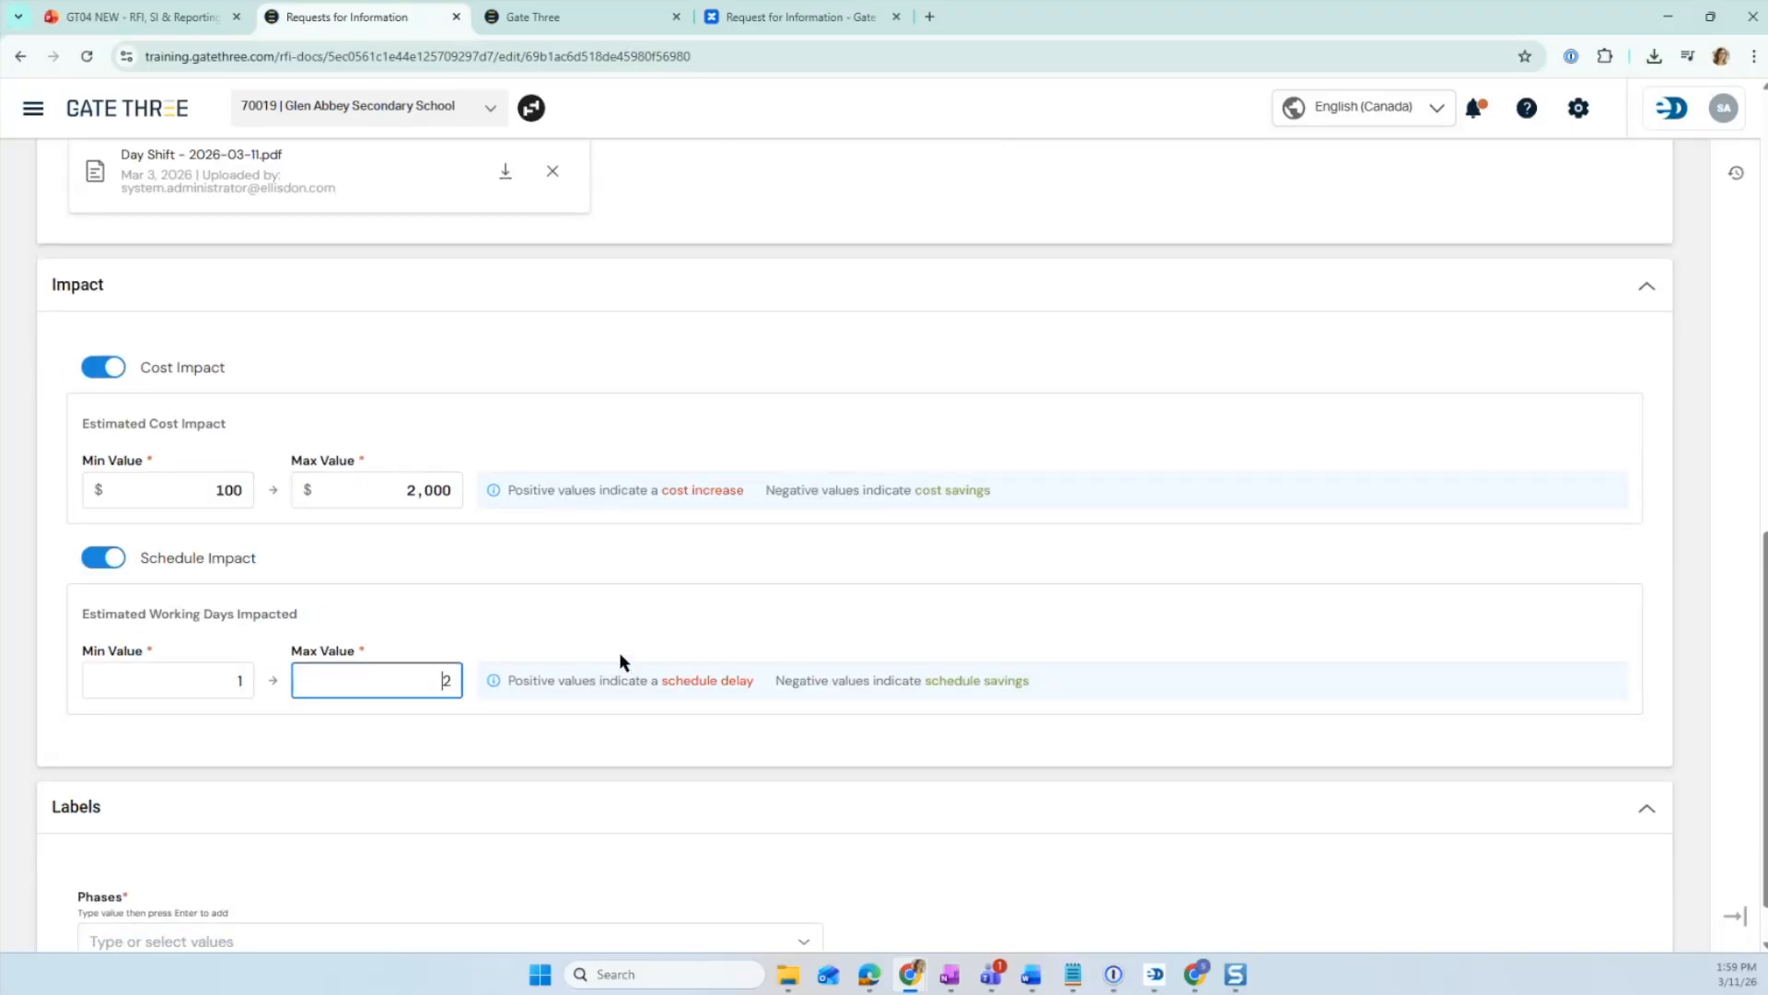
scroll(619, 661, down, 1)
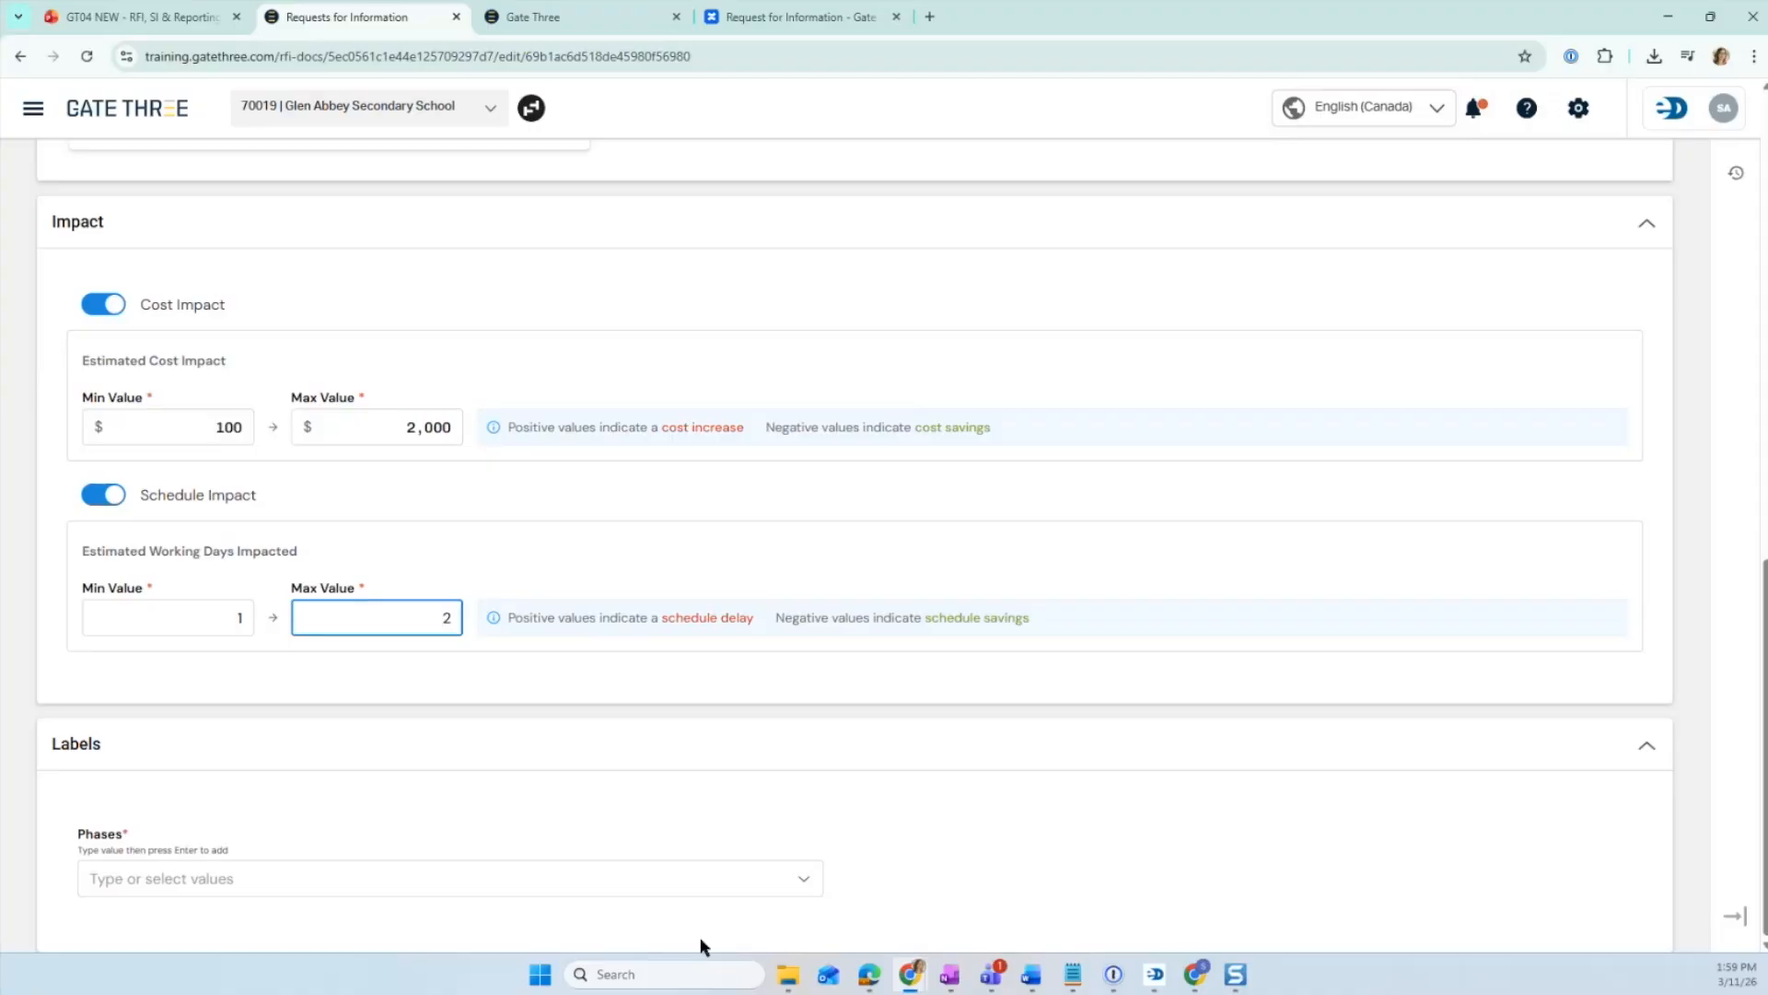
click(769, 886)
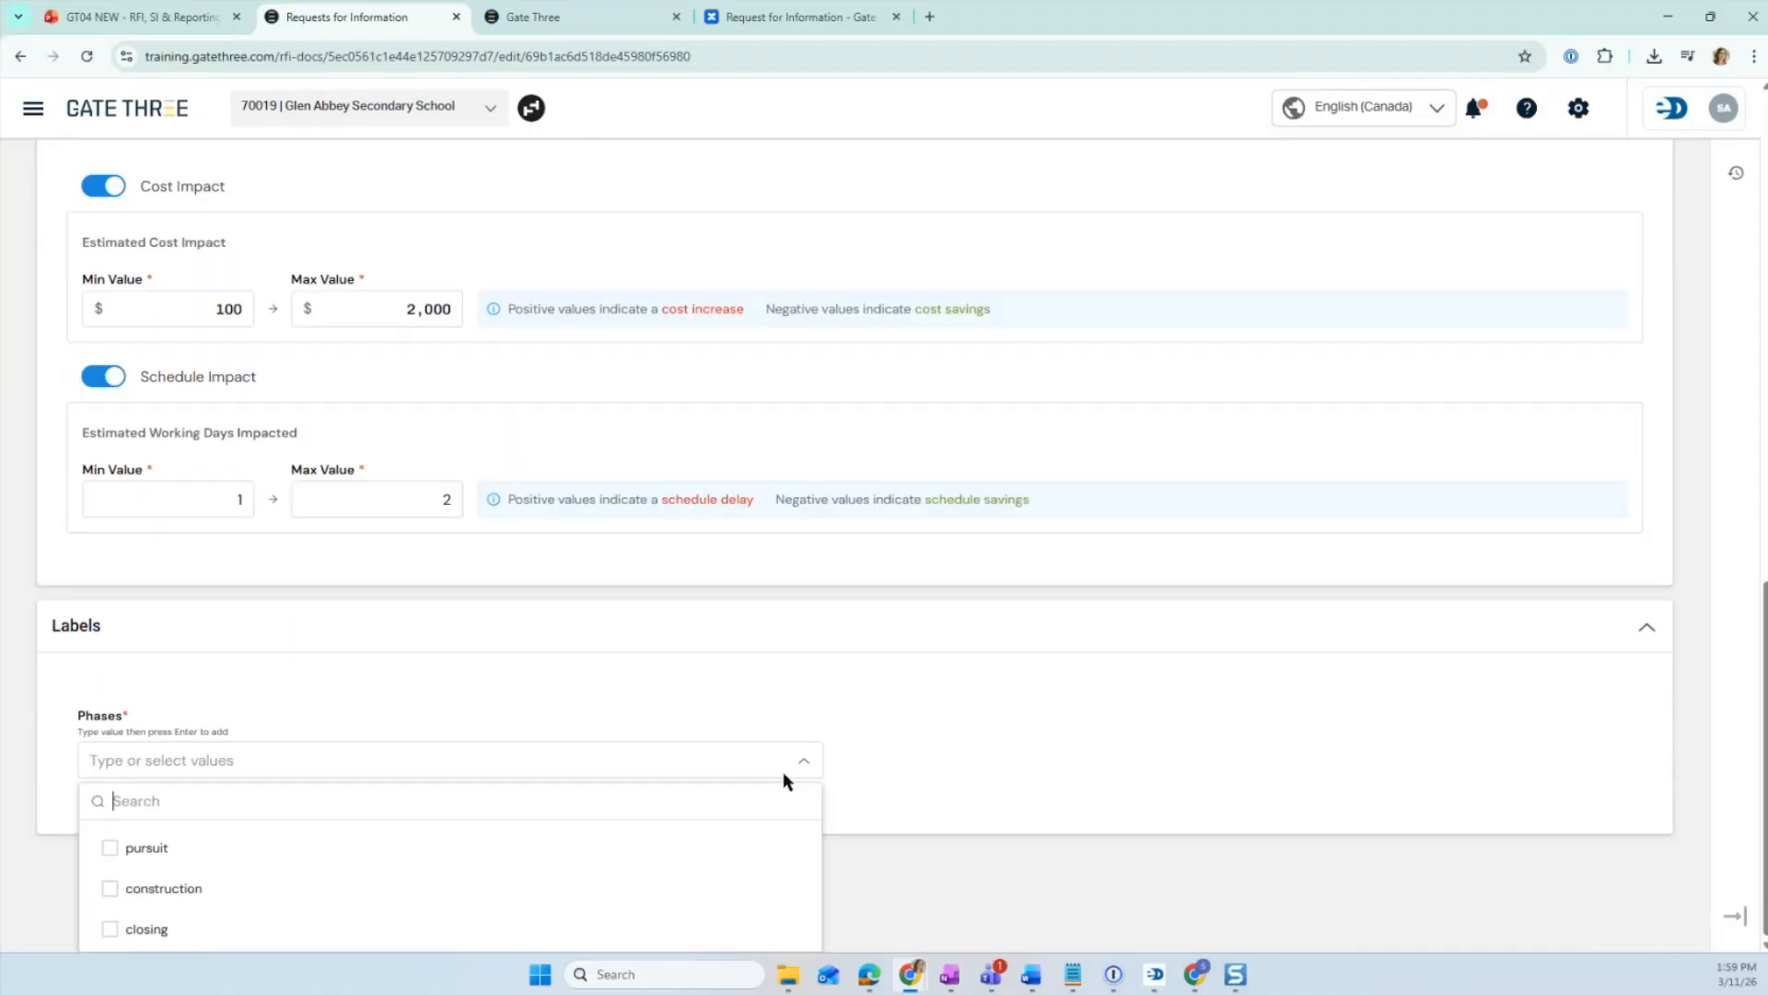
scroll(1012, 904, up, 2)
scroll(1012, 904, down, 2)
click(1012, 875)
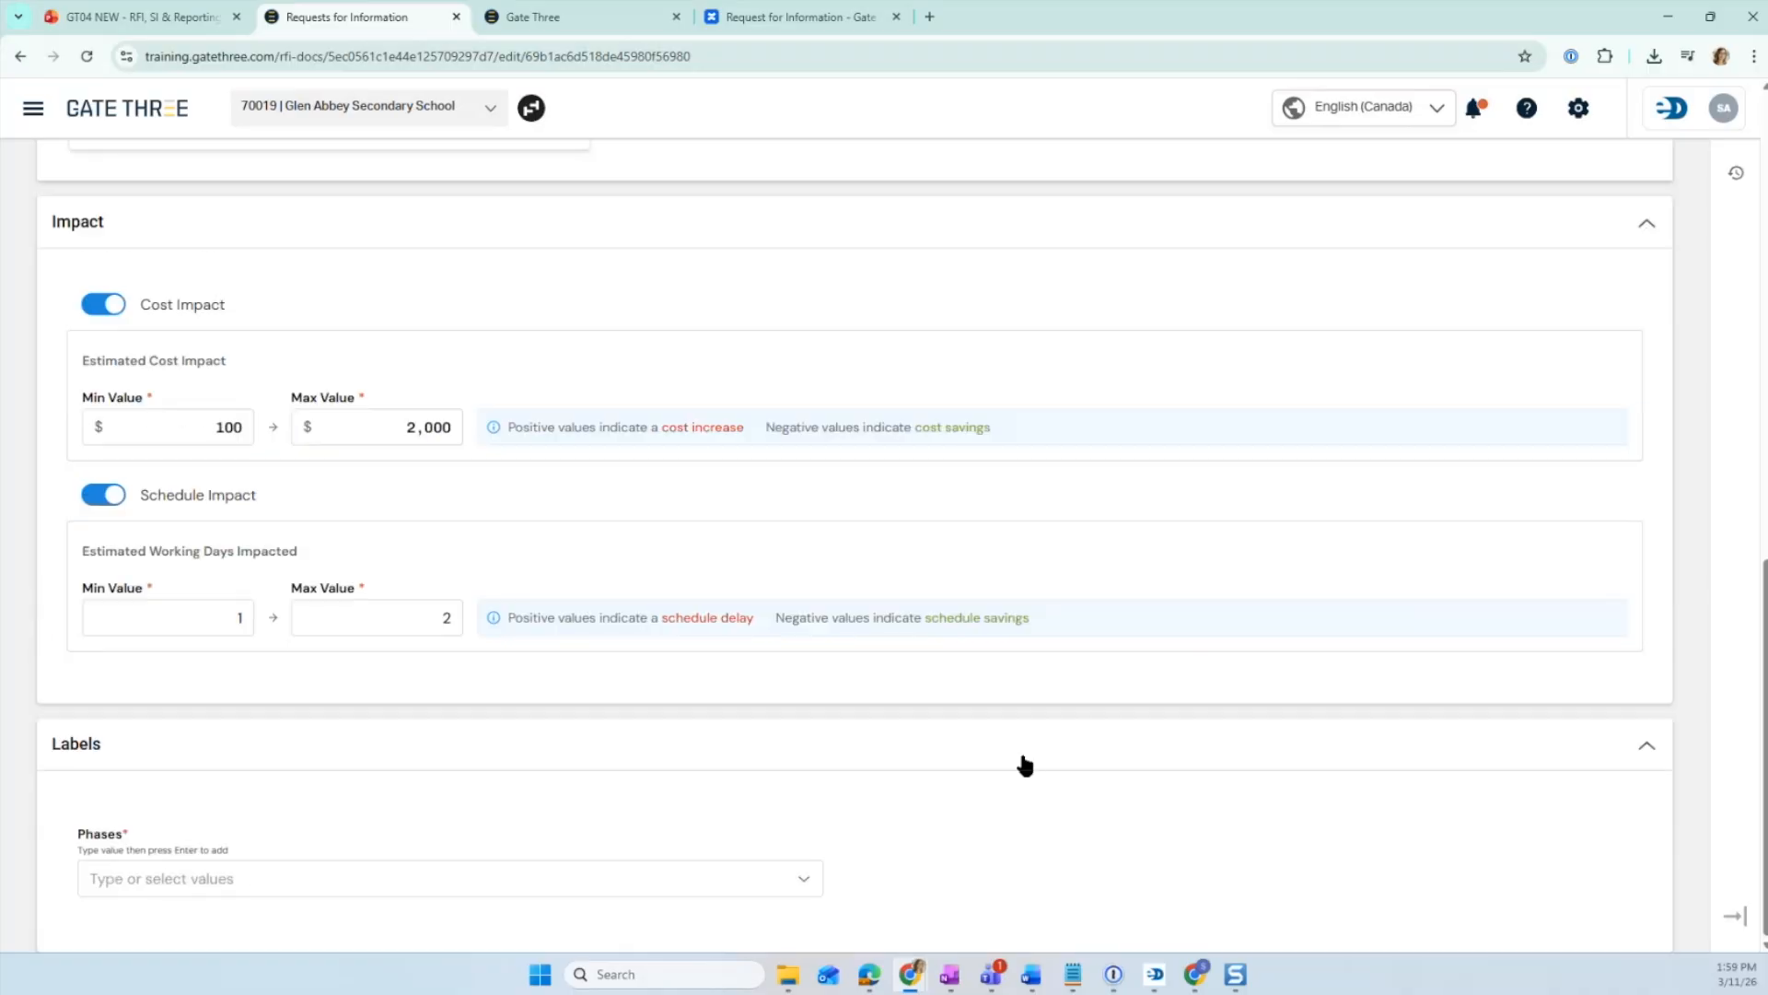
- Save the new RFI as a draft
scroll(1219, 657, up, 15)
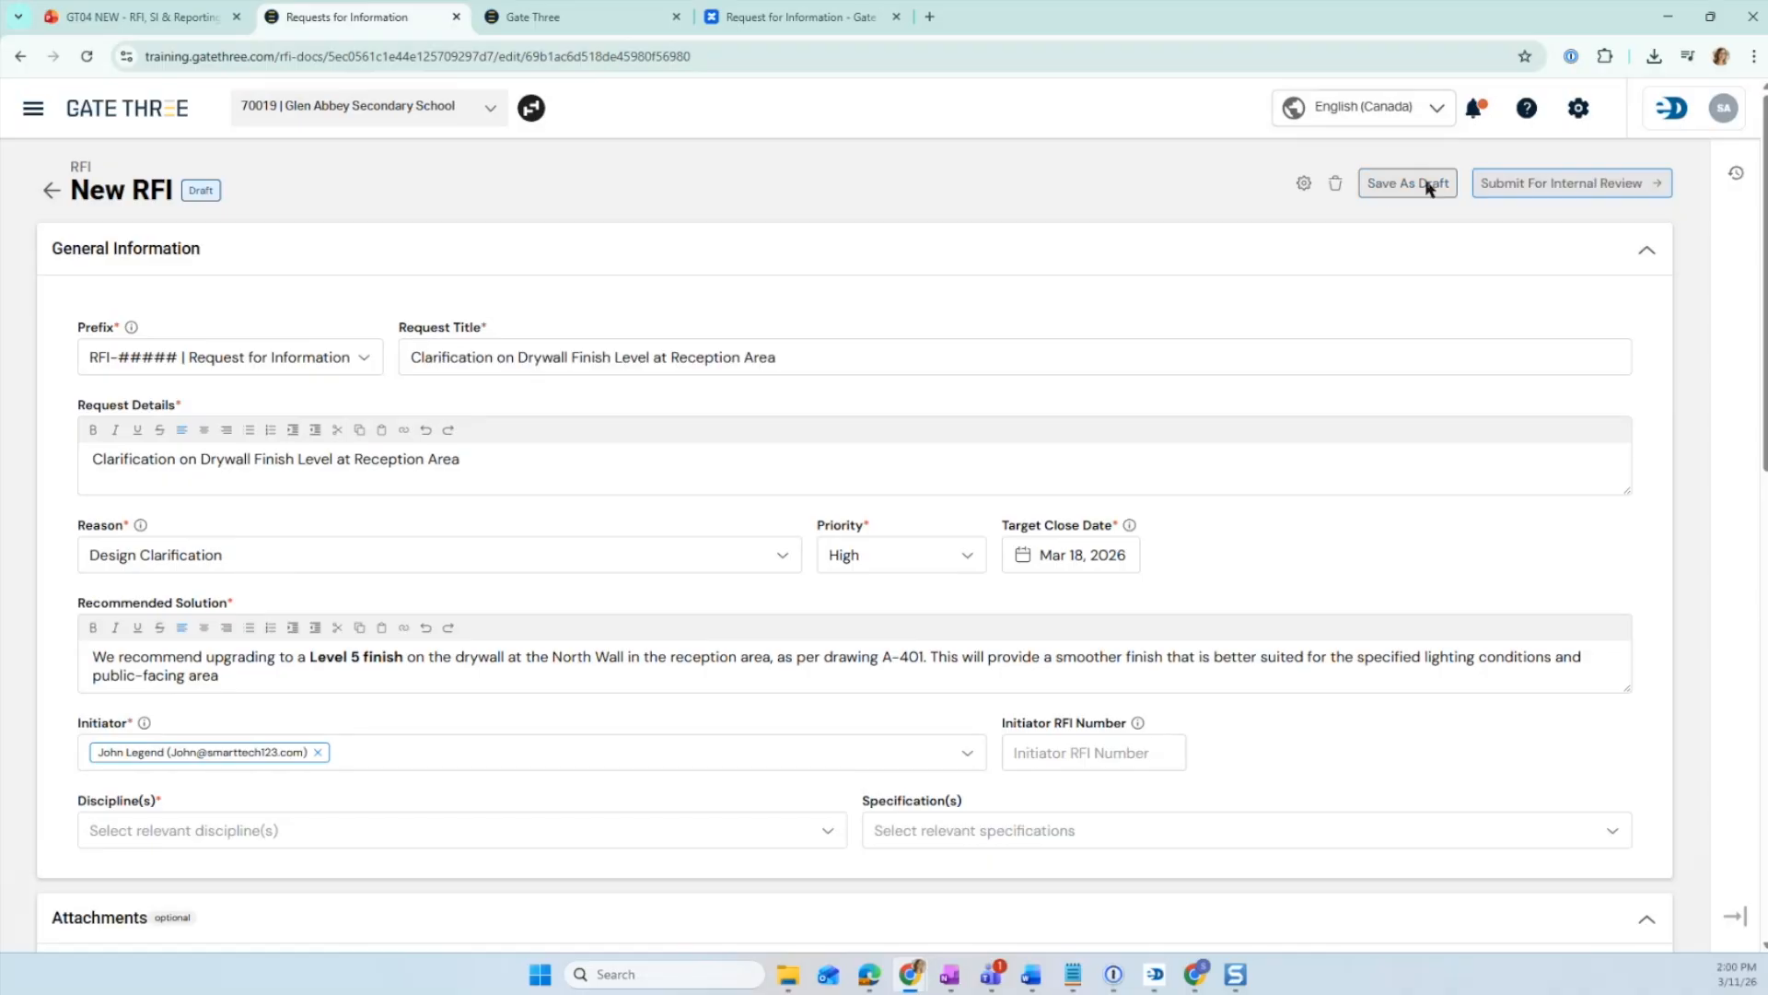
click(1386, 183)
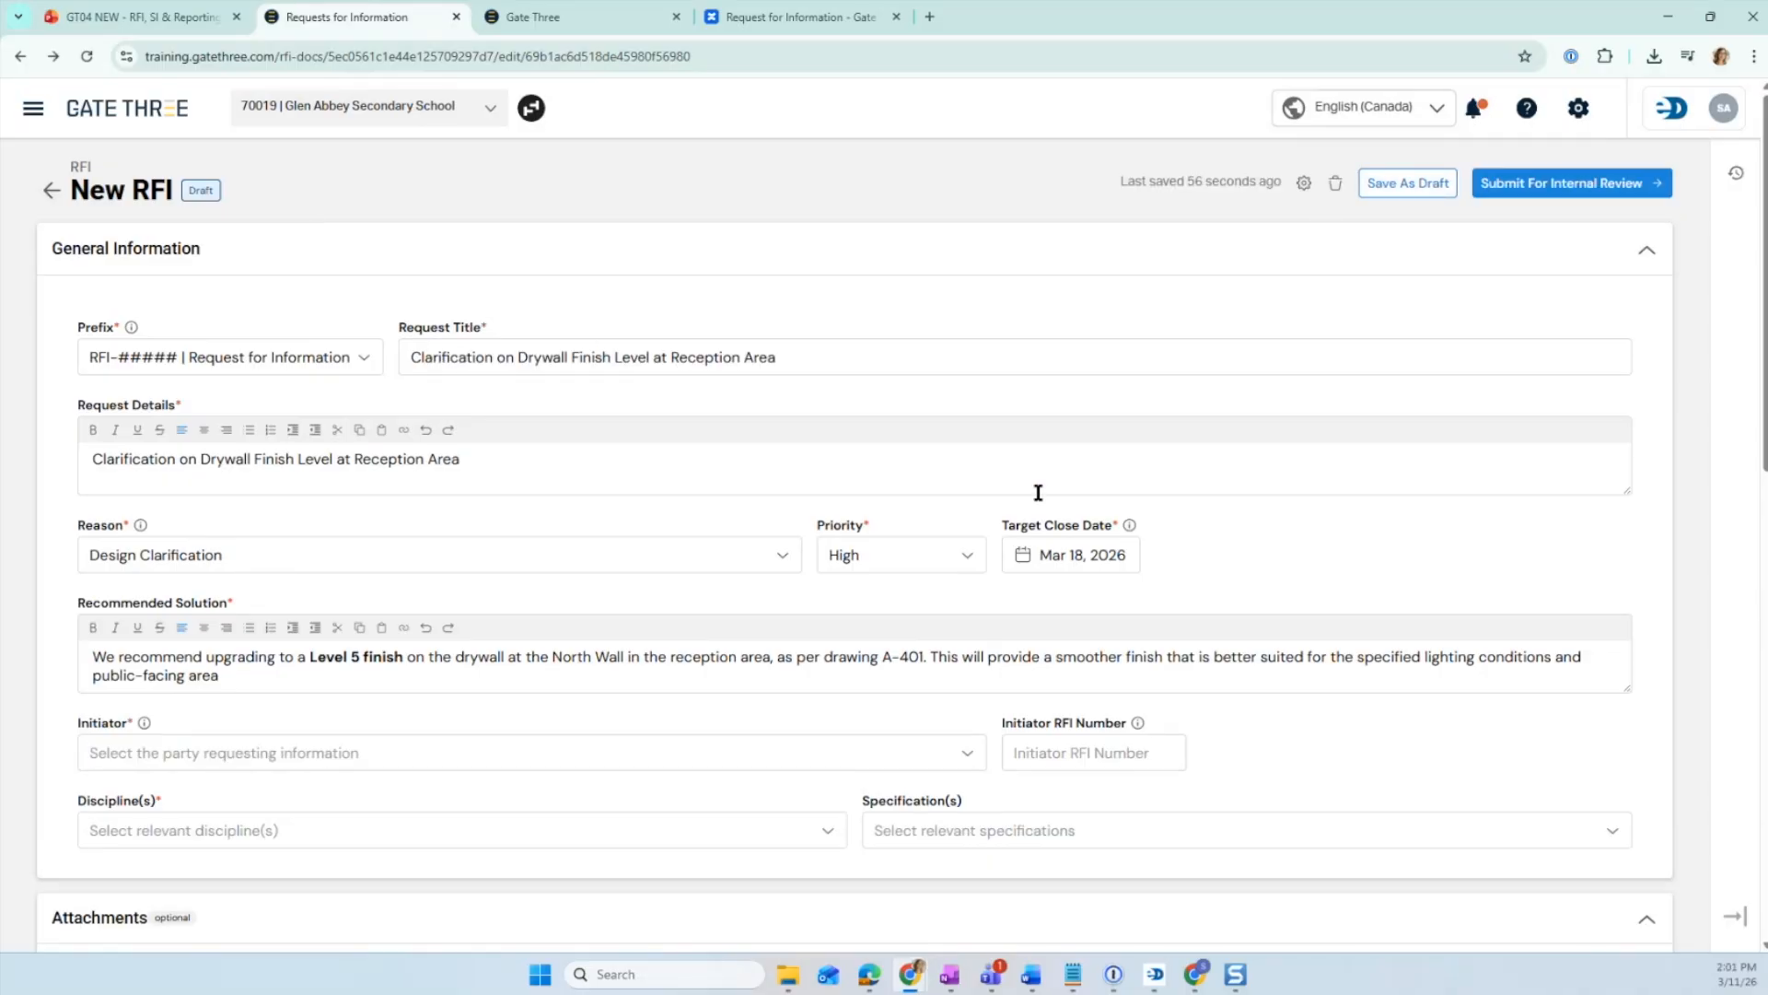
- Add the Related RFI label "Related to RFI-000262" to the draft RFI
scroll(1038, 493, down, 15)
click(937, 879)
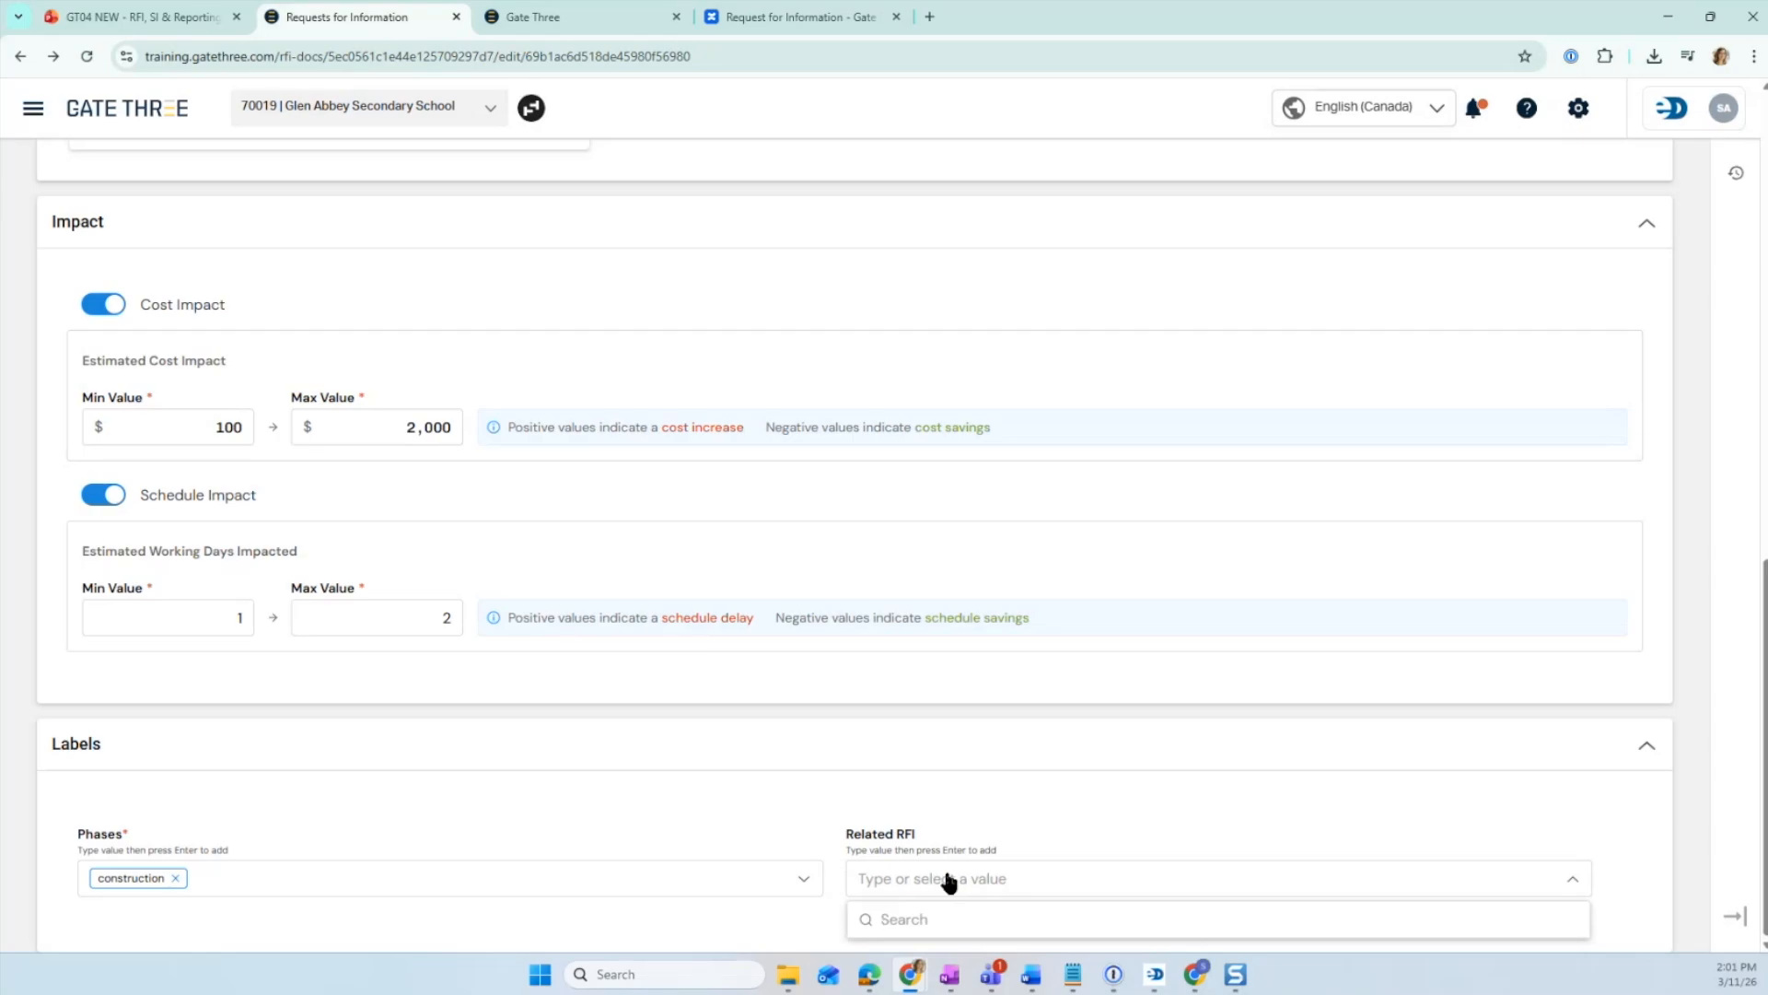
text(Related to RFI-000262)
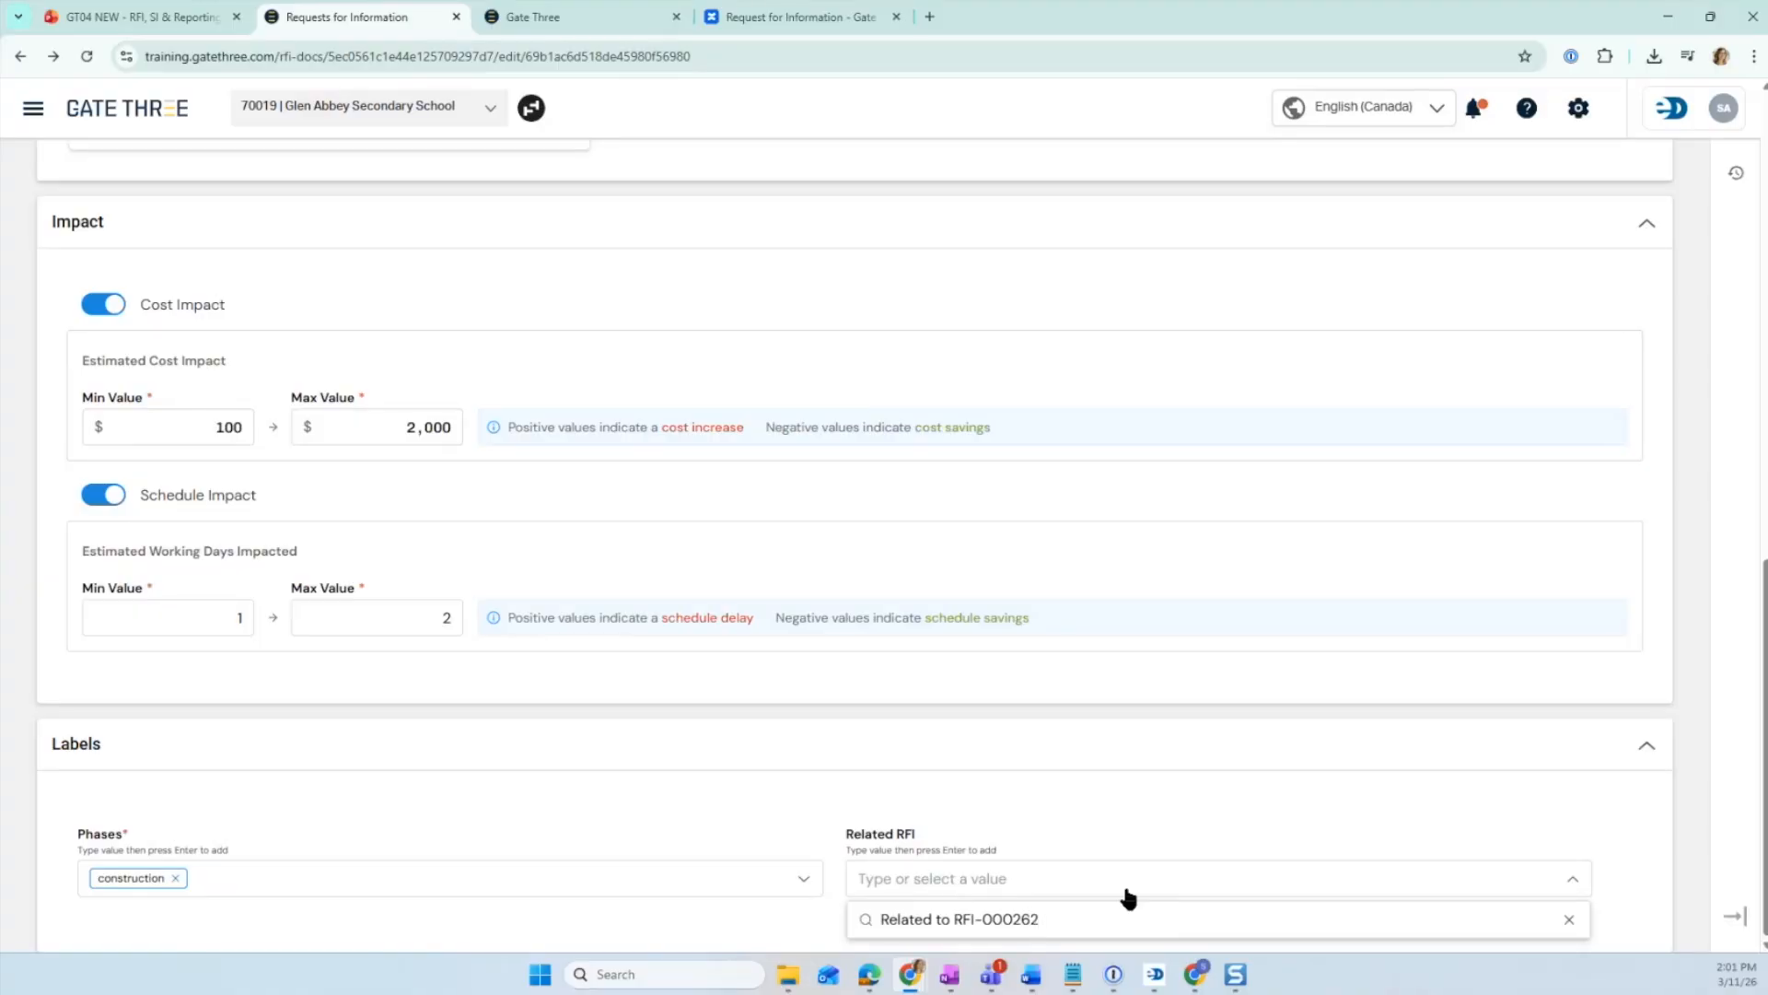
key(Return)
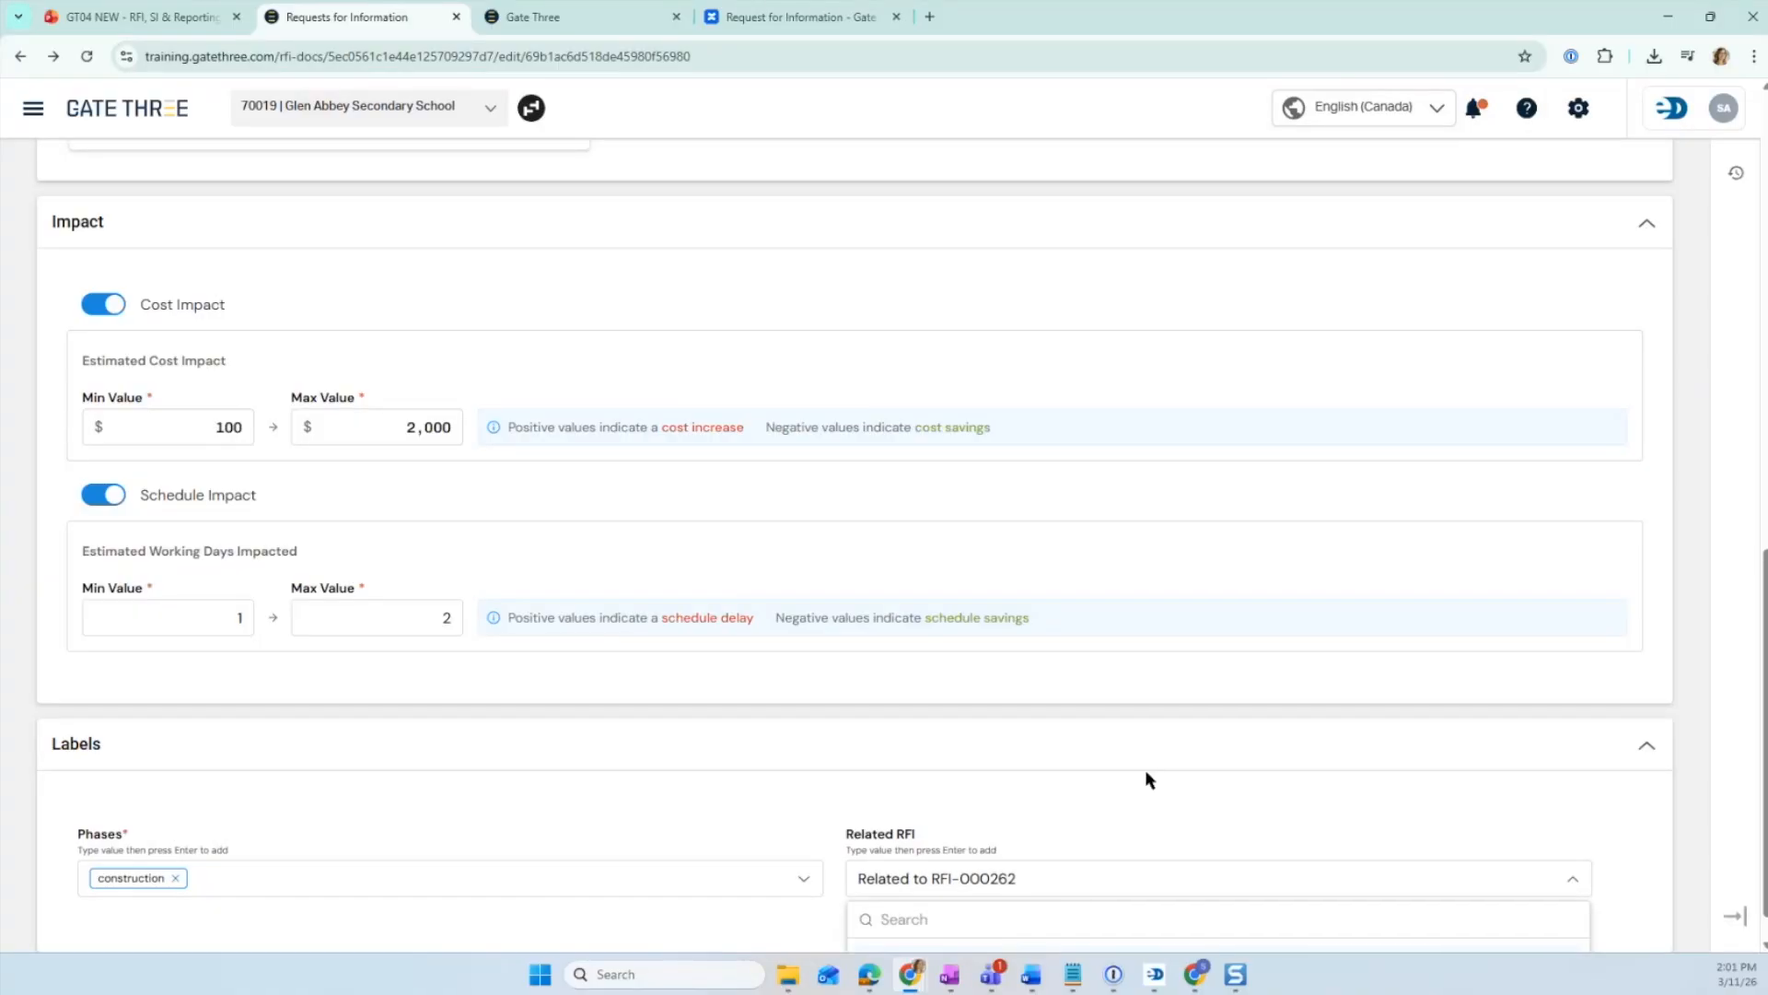
scroll(1145, 770, down, 1)
click(1126, 747)
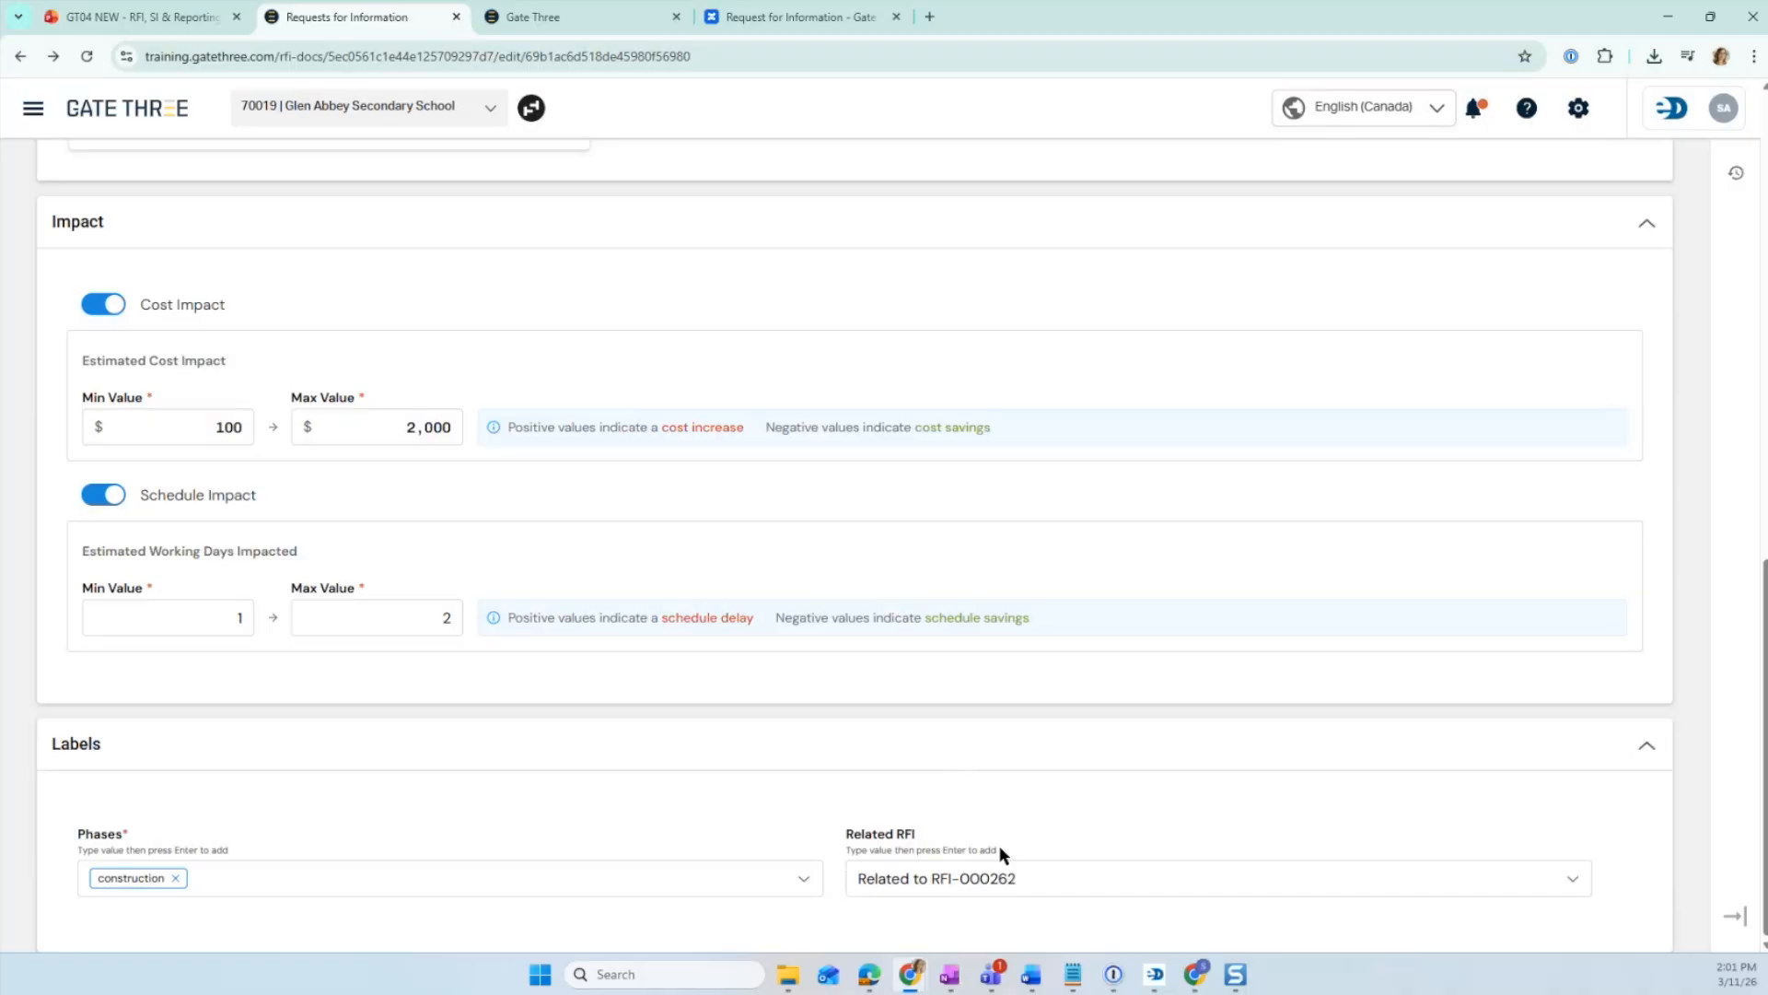
- Submit the RFI for internal review, choosing the first listed user as the RFI reviewer
scroll(1173, 750, up, 10)
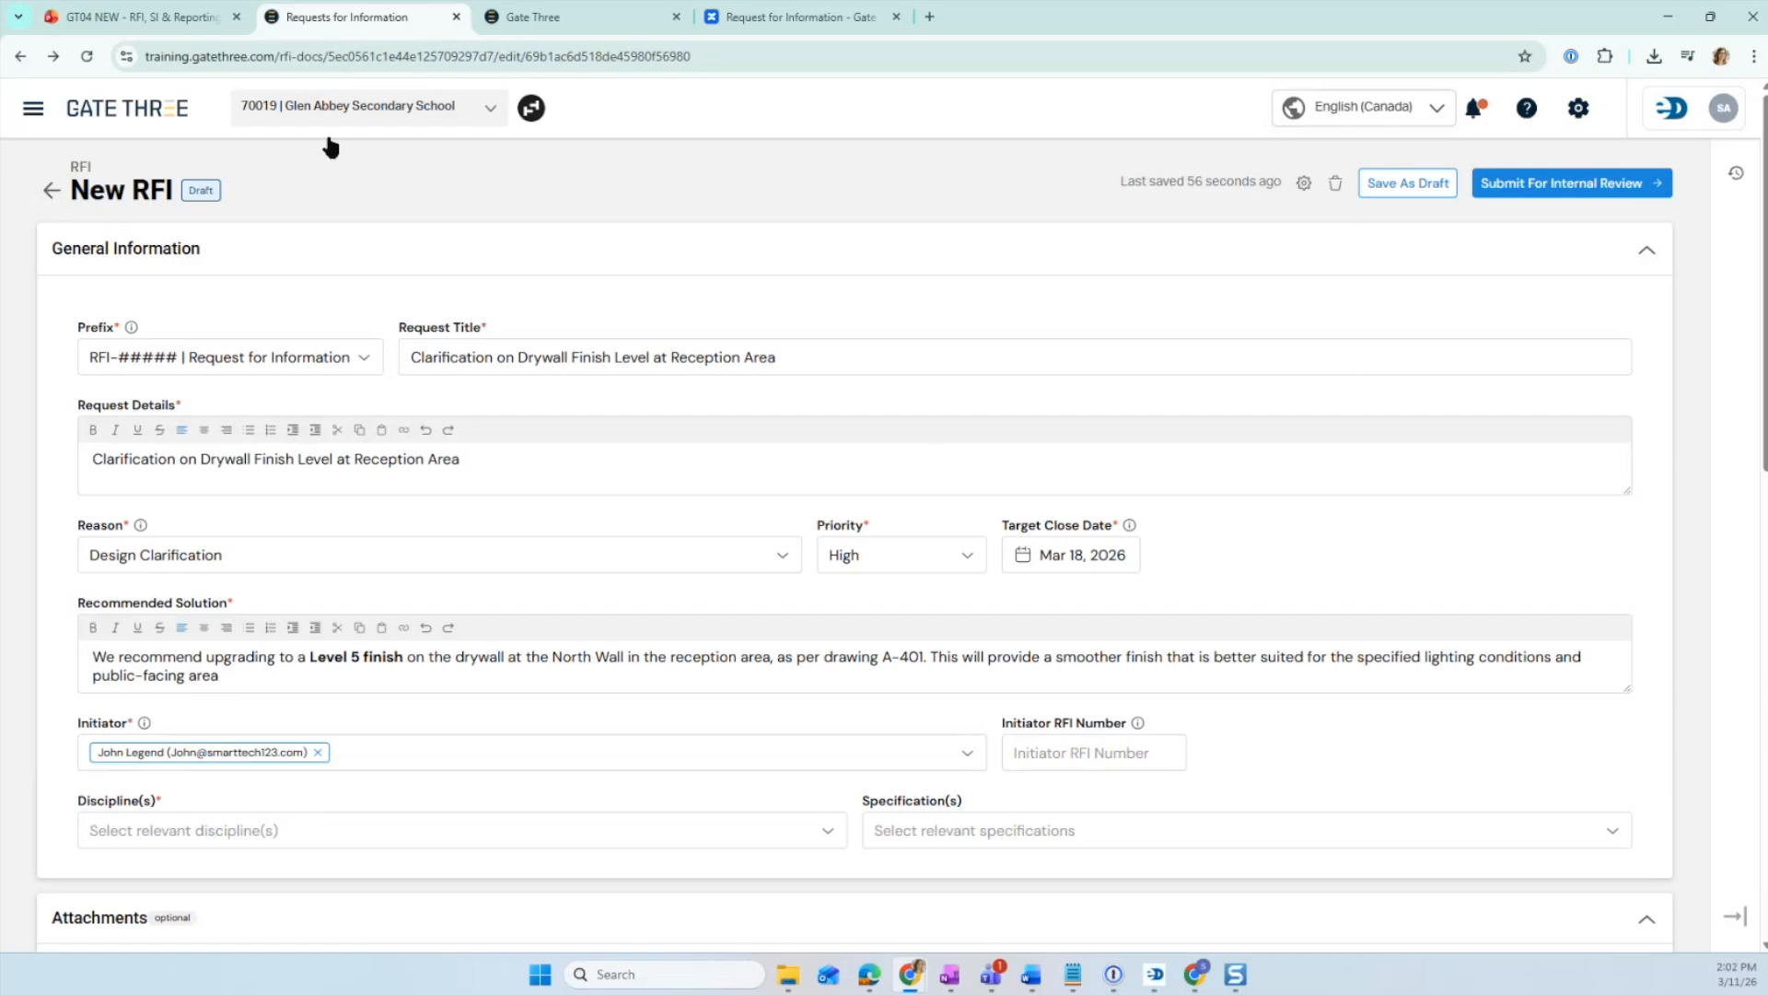
click(85, 16)
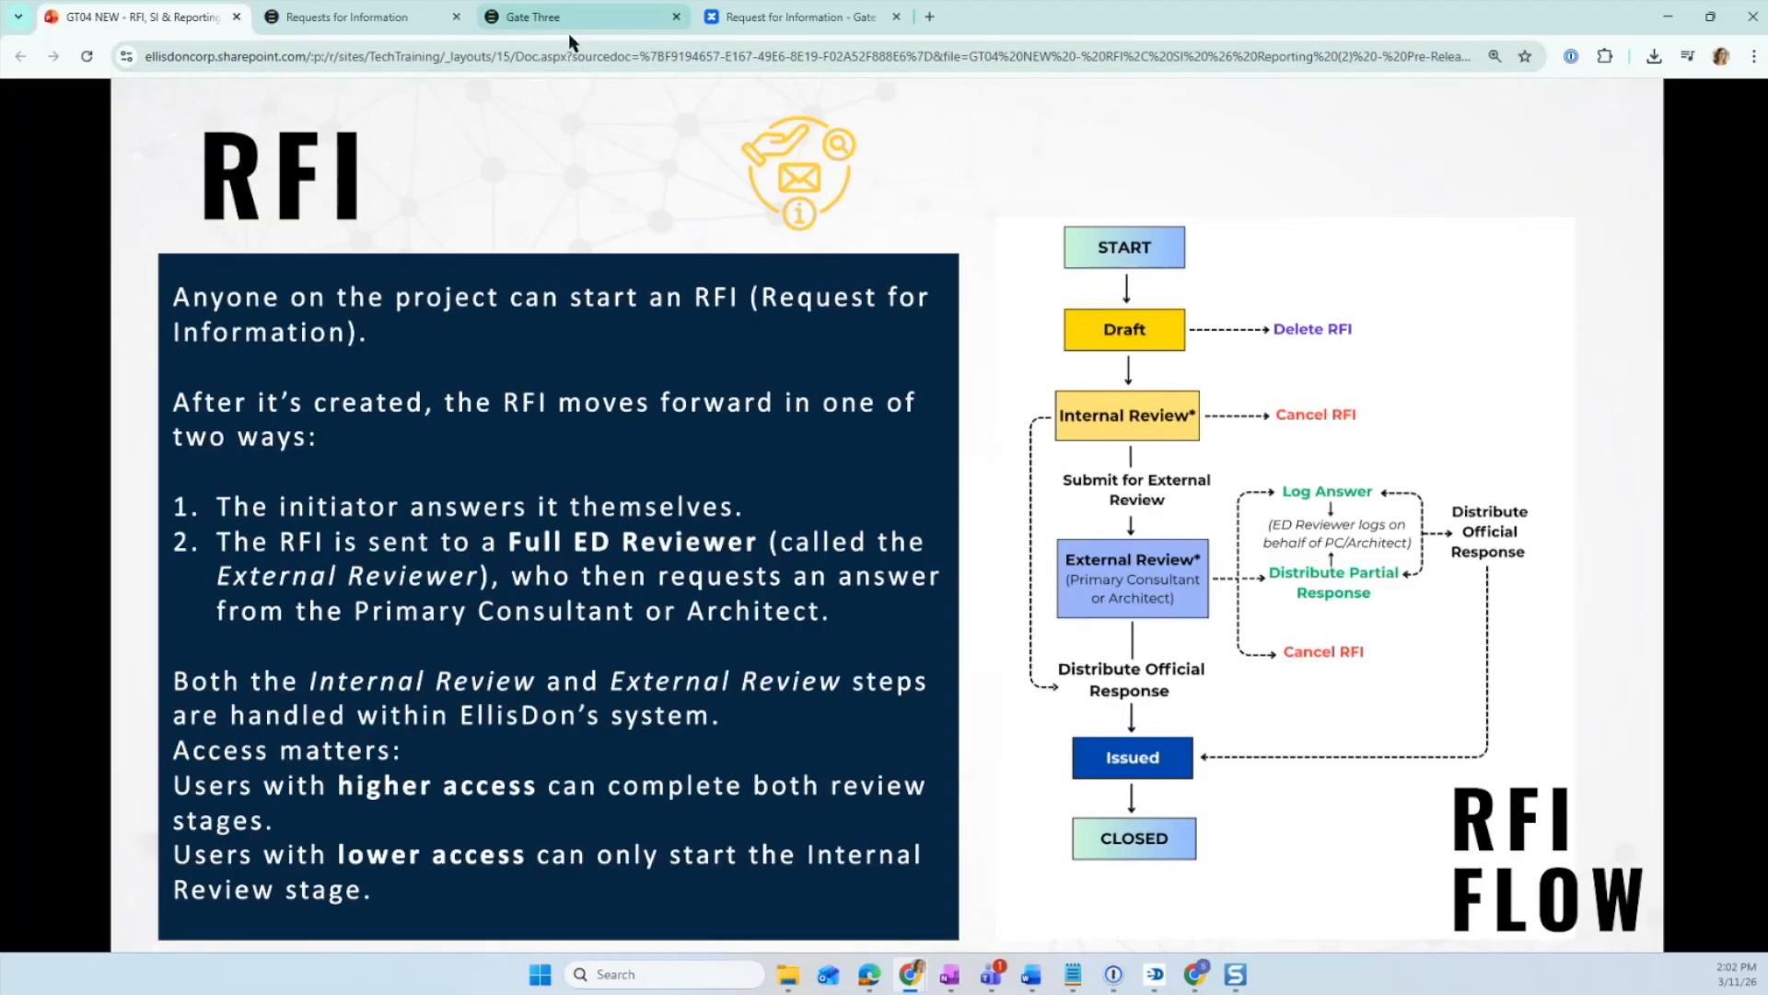
click(360, 19)
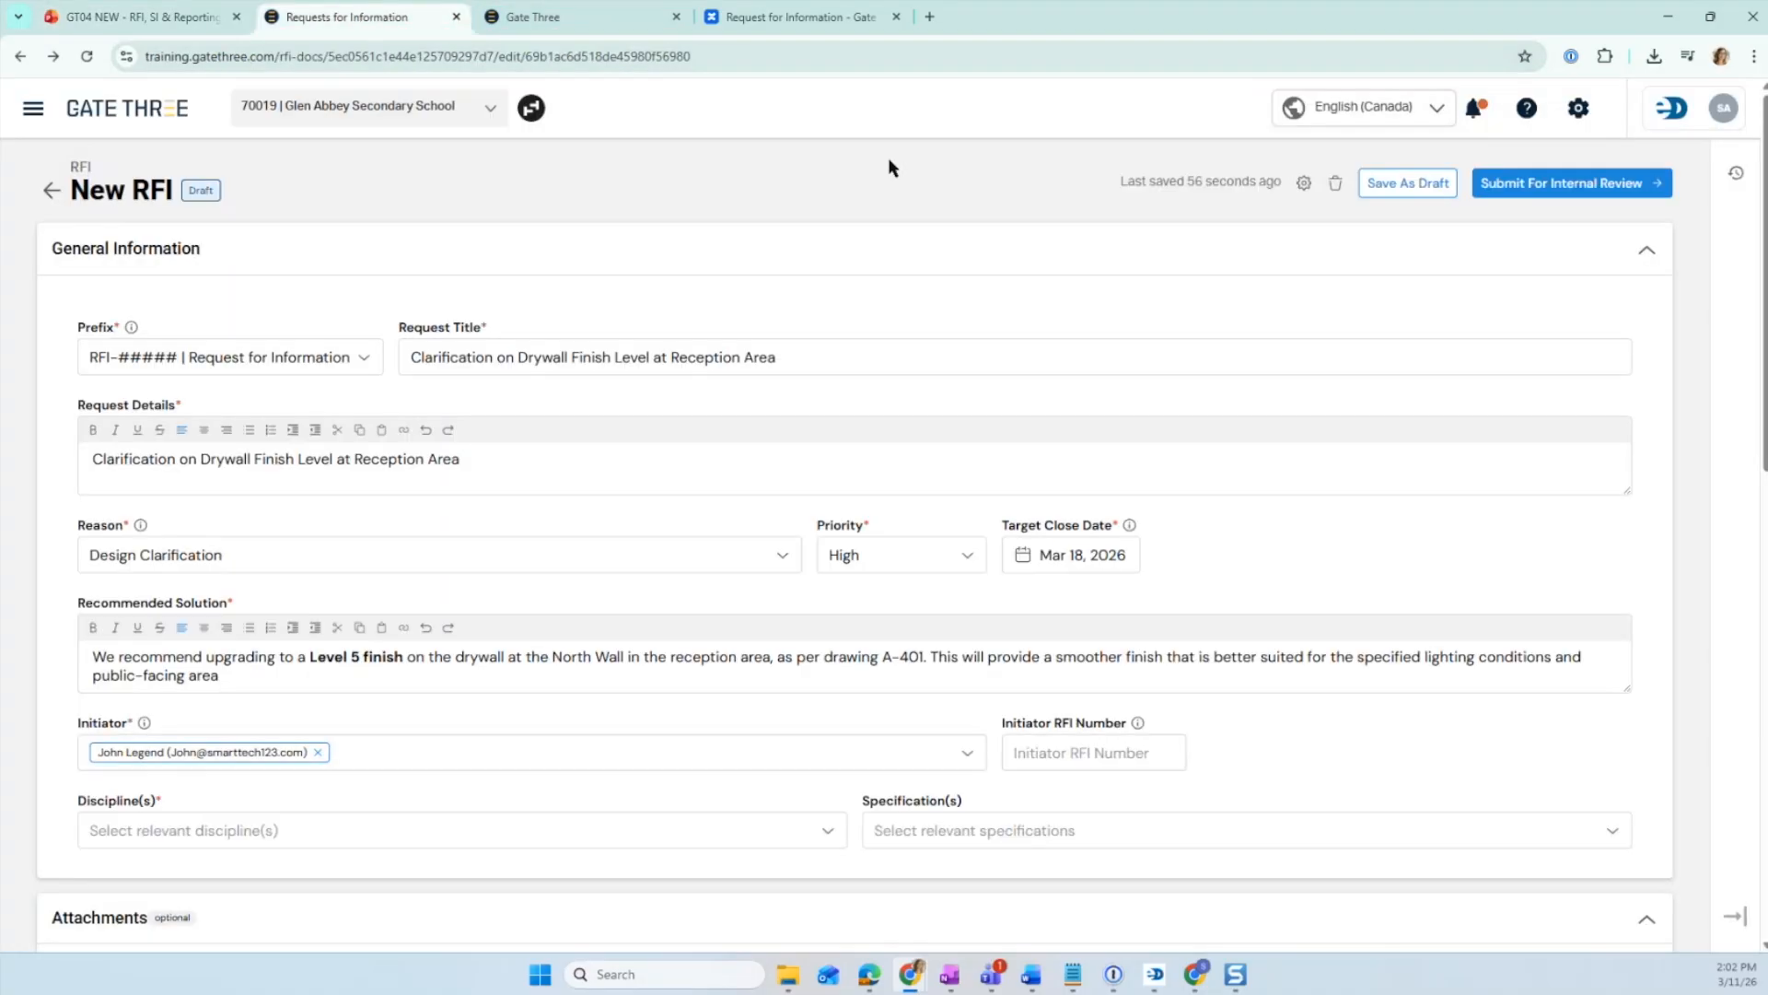
click(1563, 192)
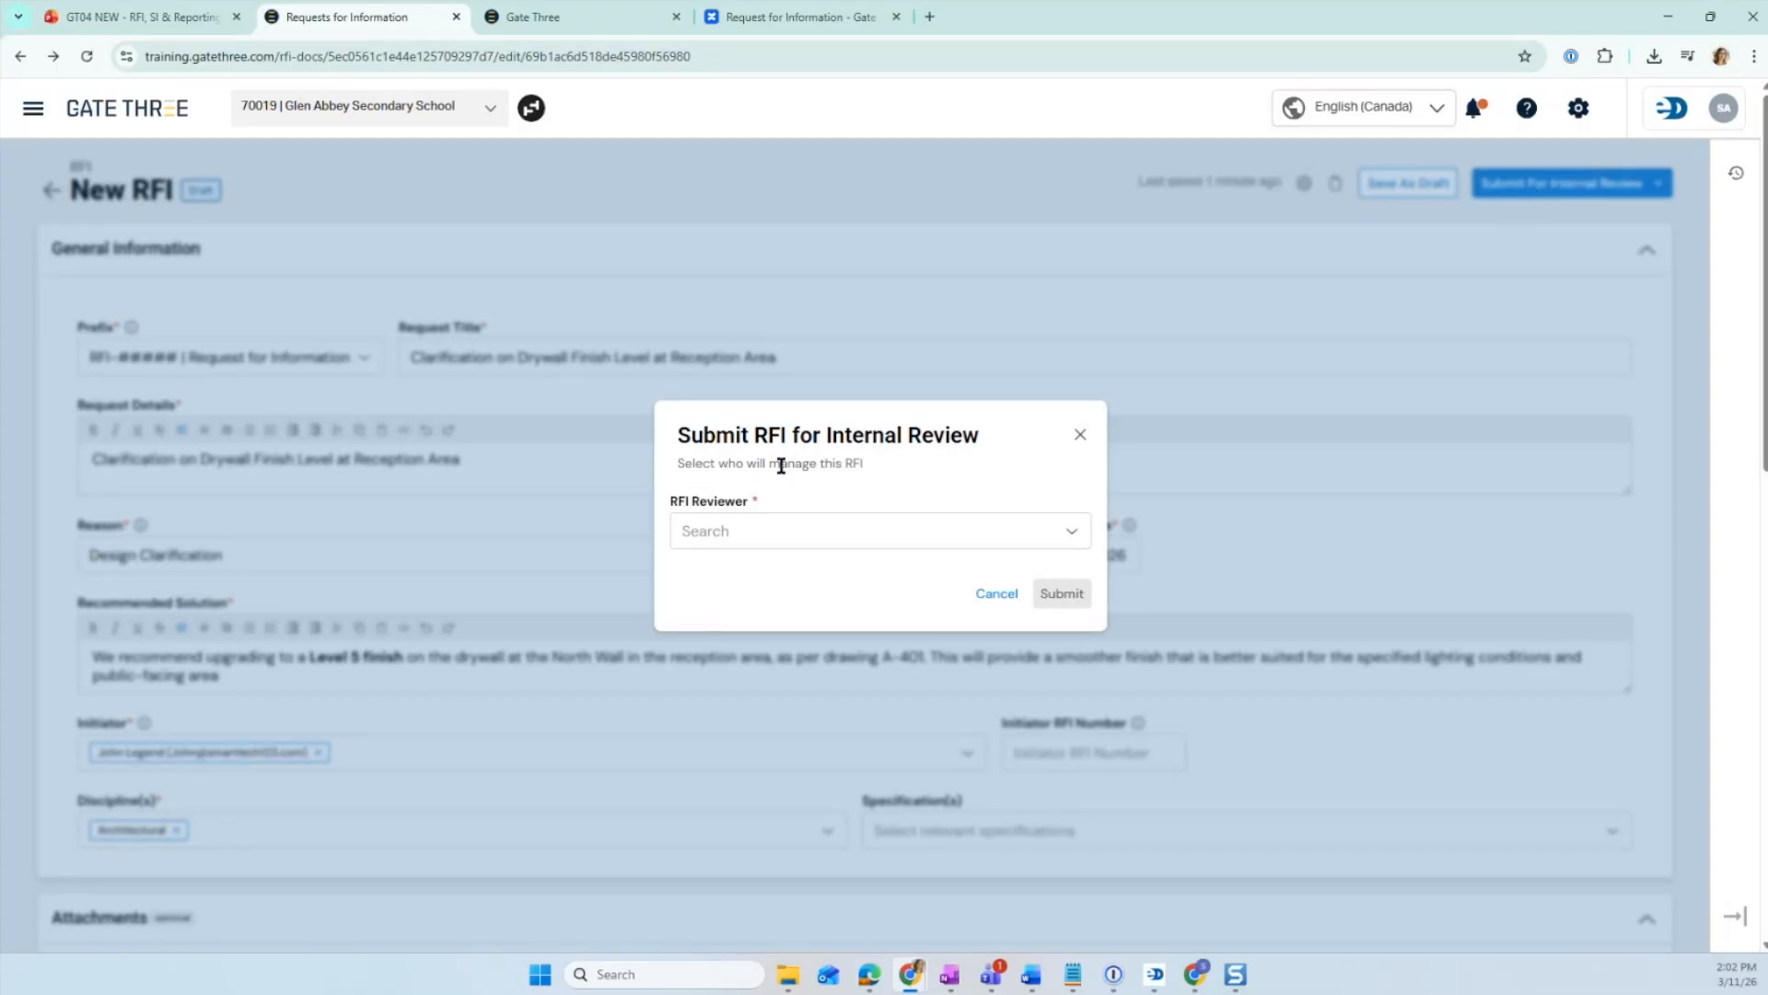
click(874, 531)
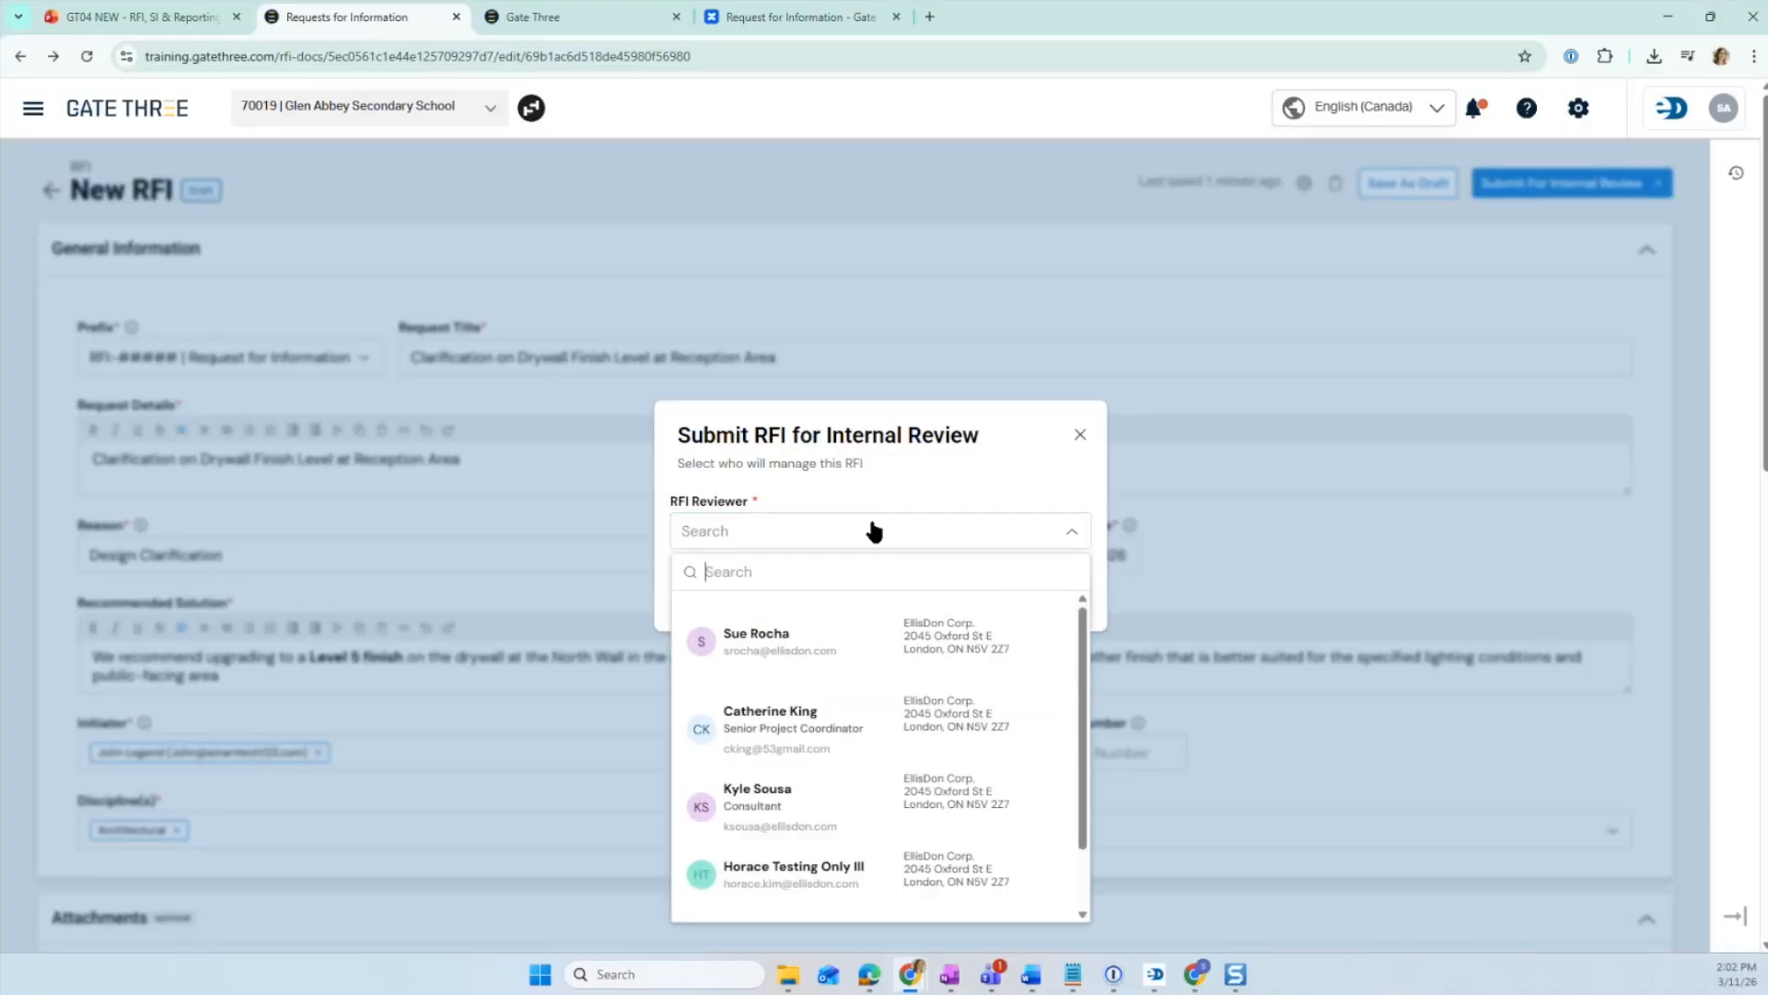
click(901, 641)
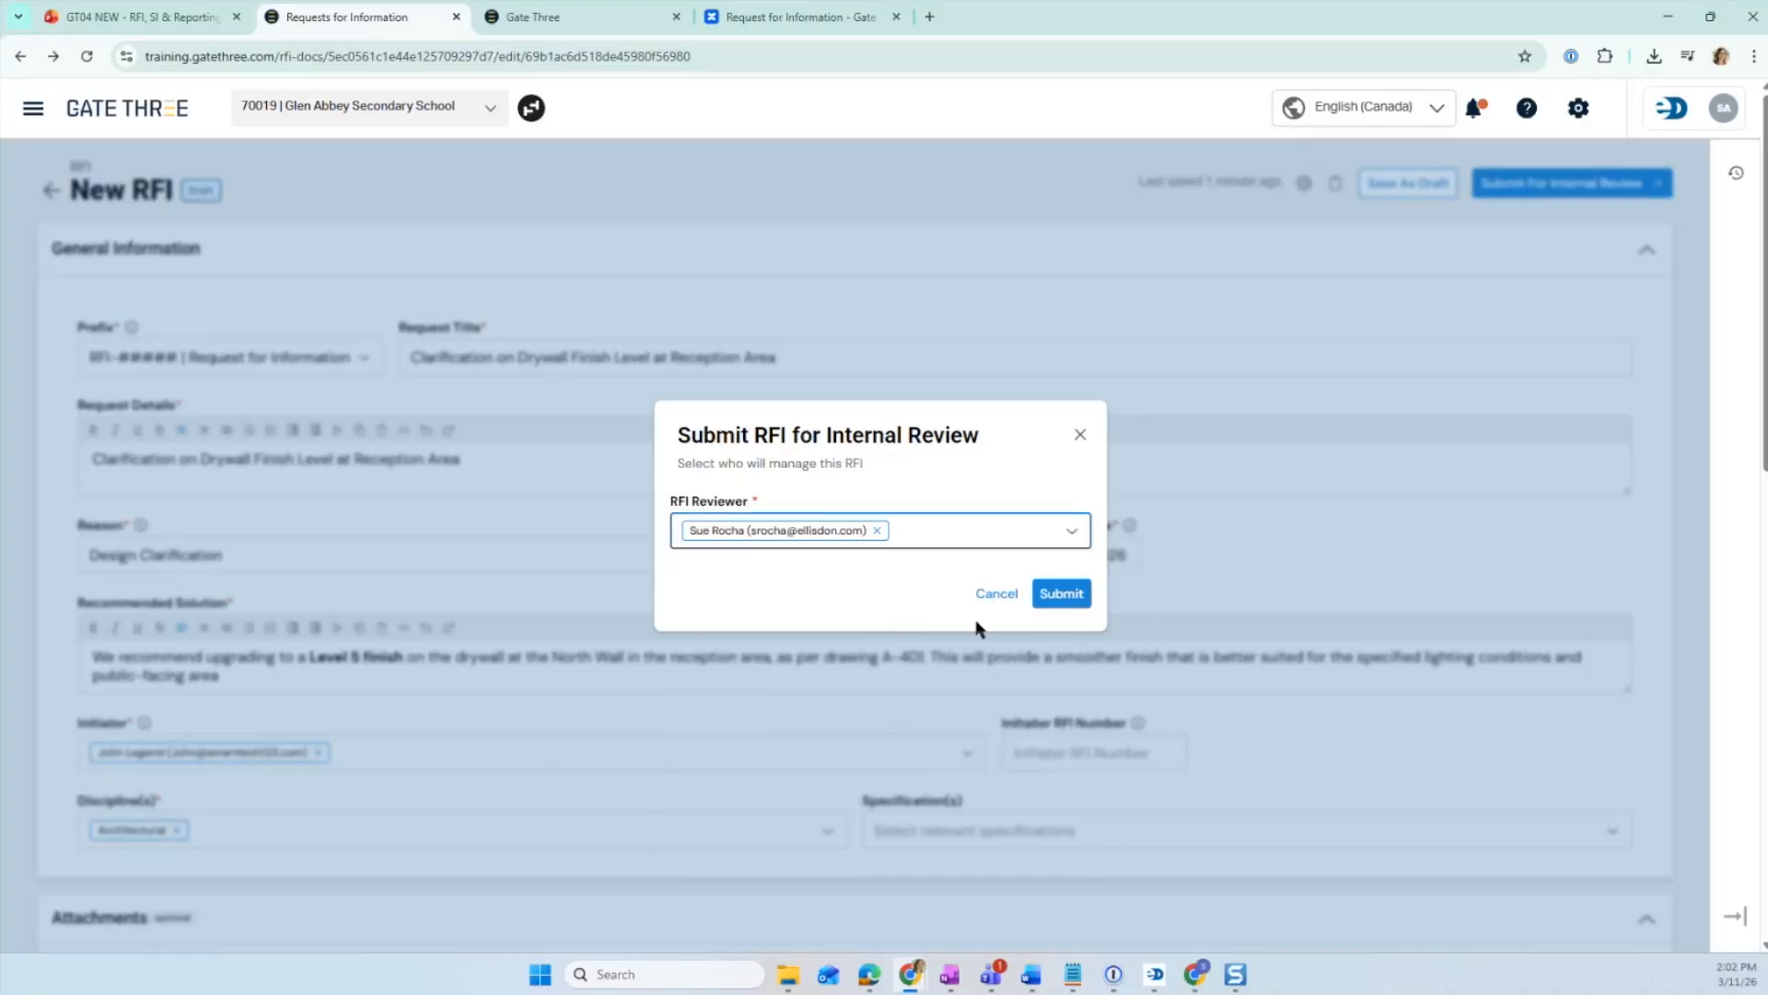
click(1052, 598)
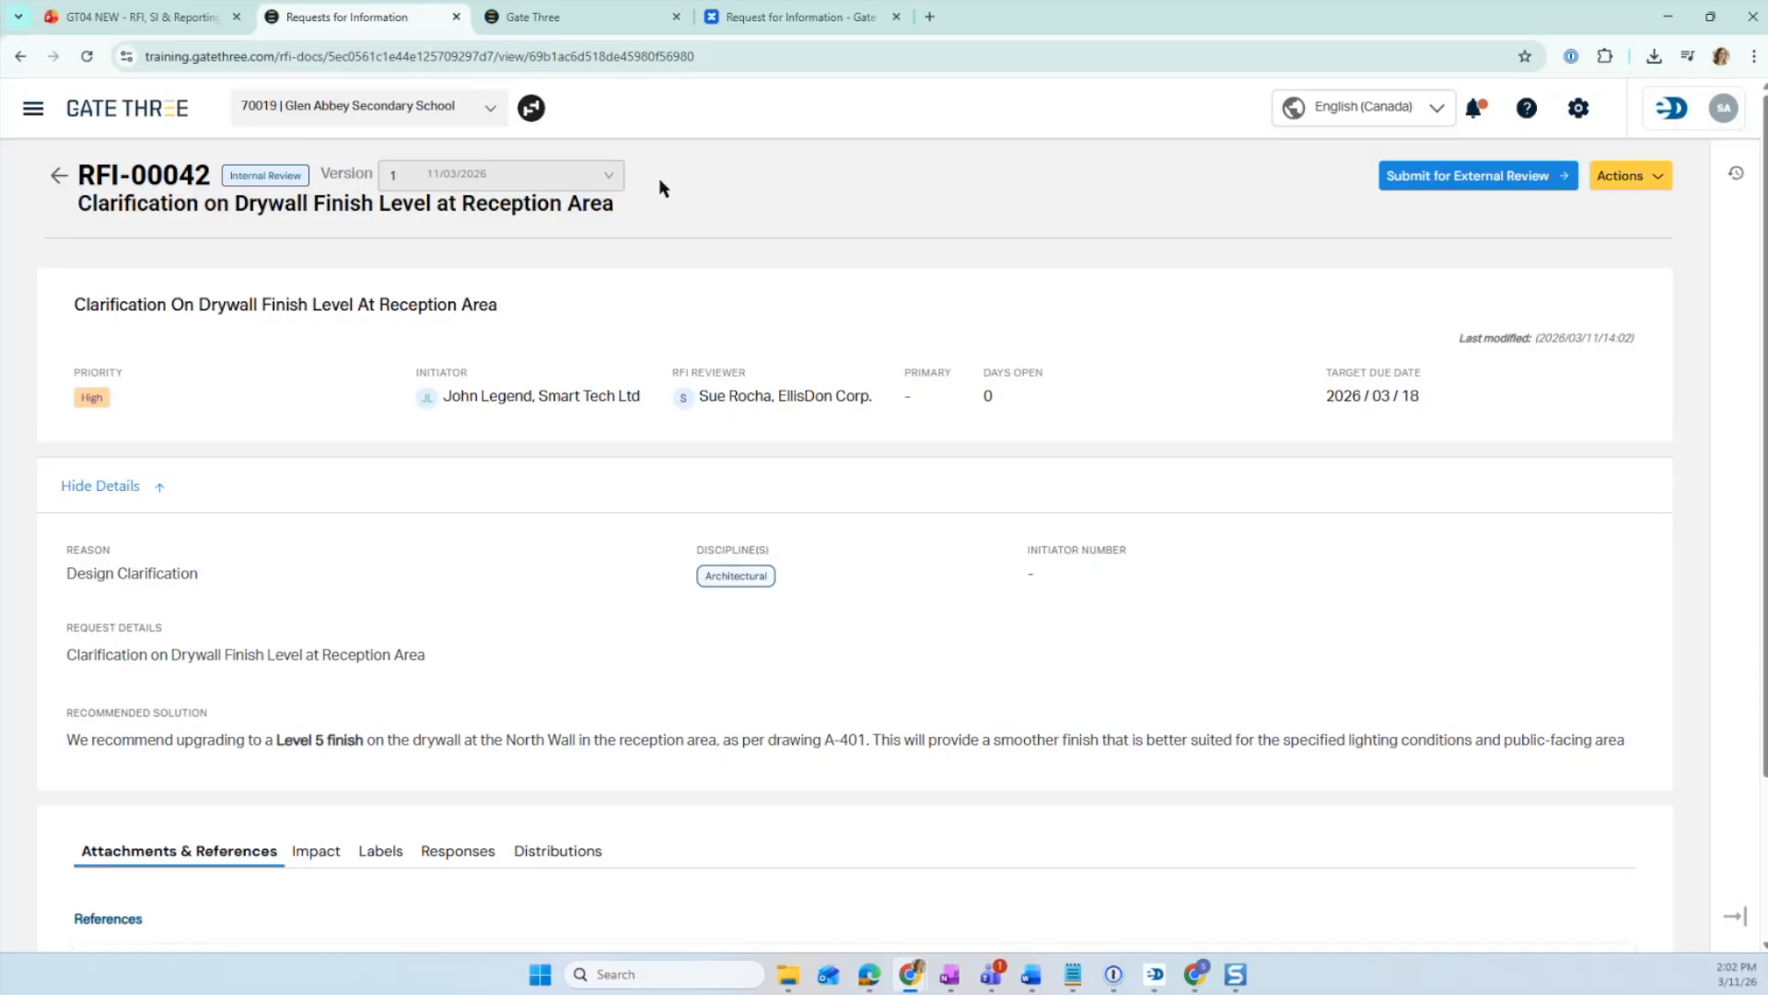
- Review the submitted RFI's Actions options and its Impact, Labels, Responses and Distributions tabs
click(1657, 183)
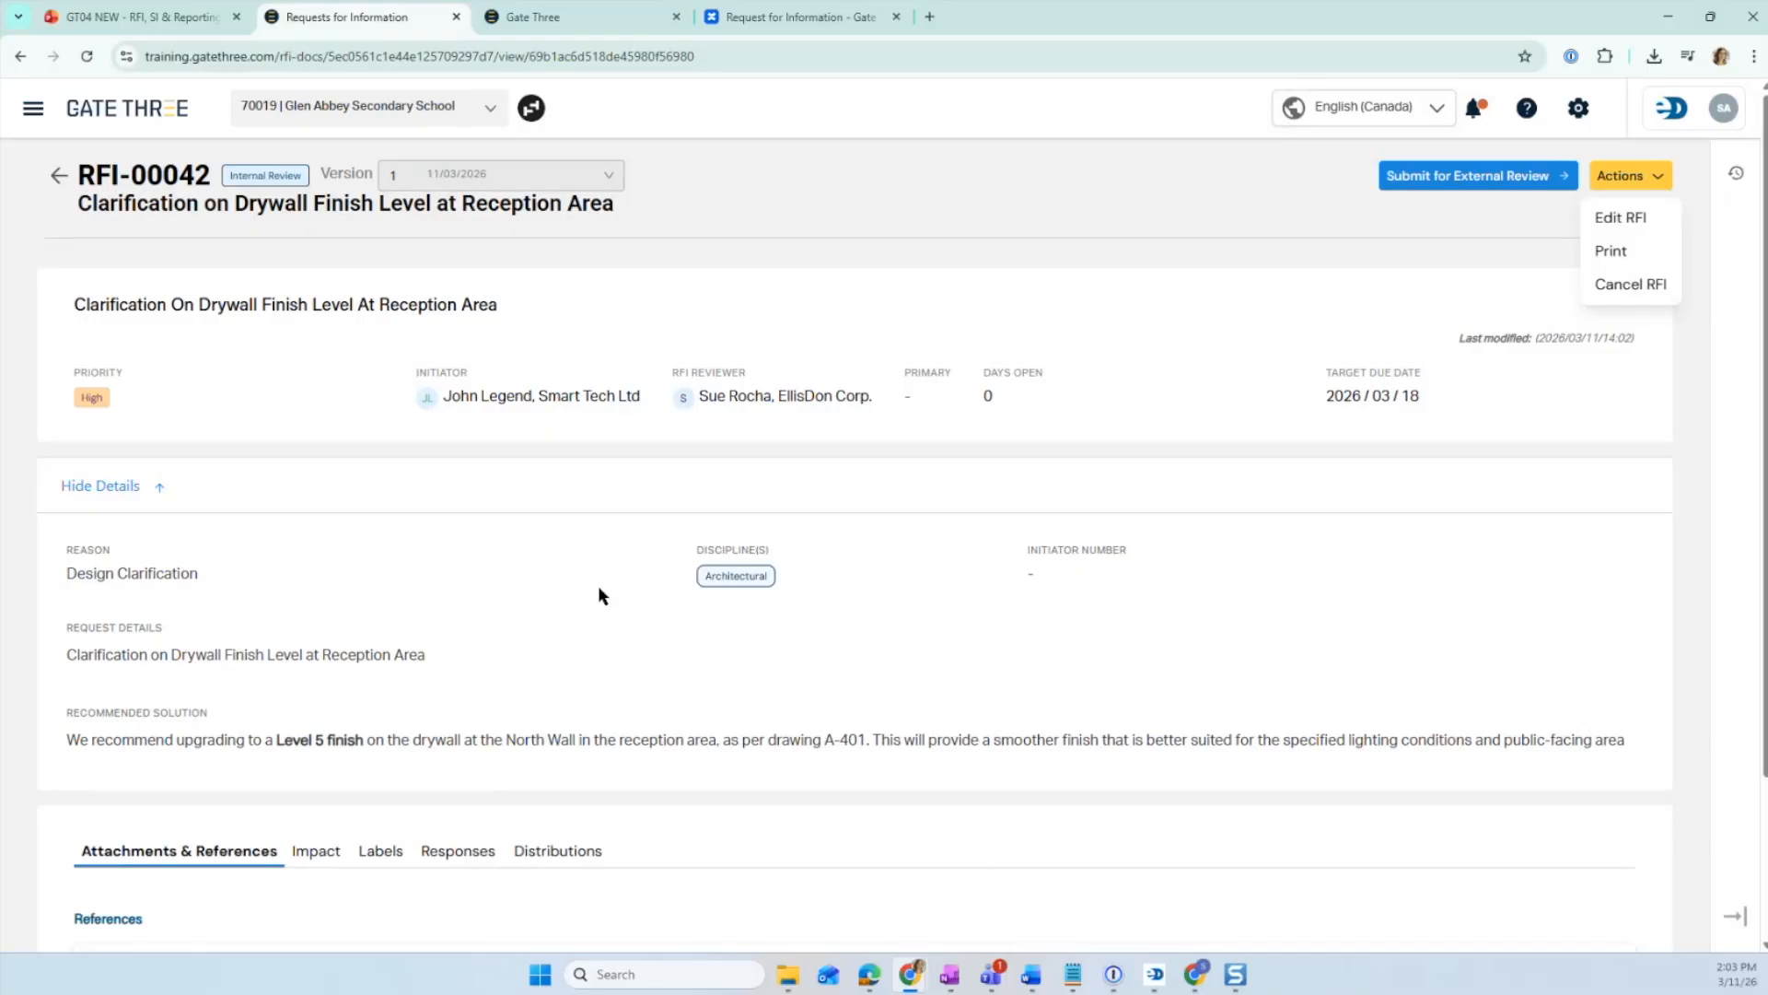
scroll(598, 589, down, 2)
scroll(590, 599, down, 1)
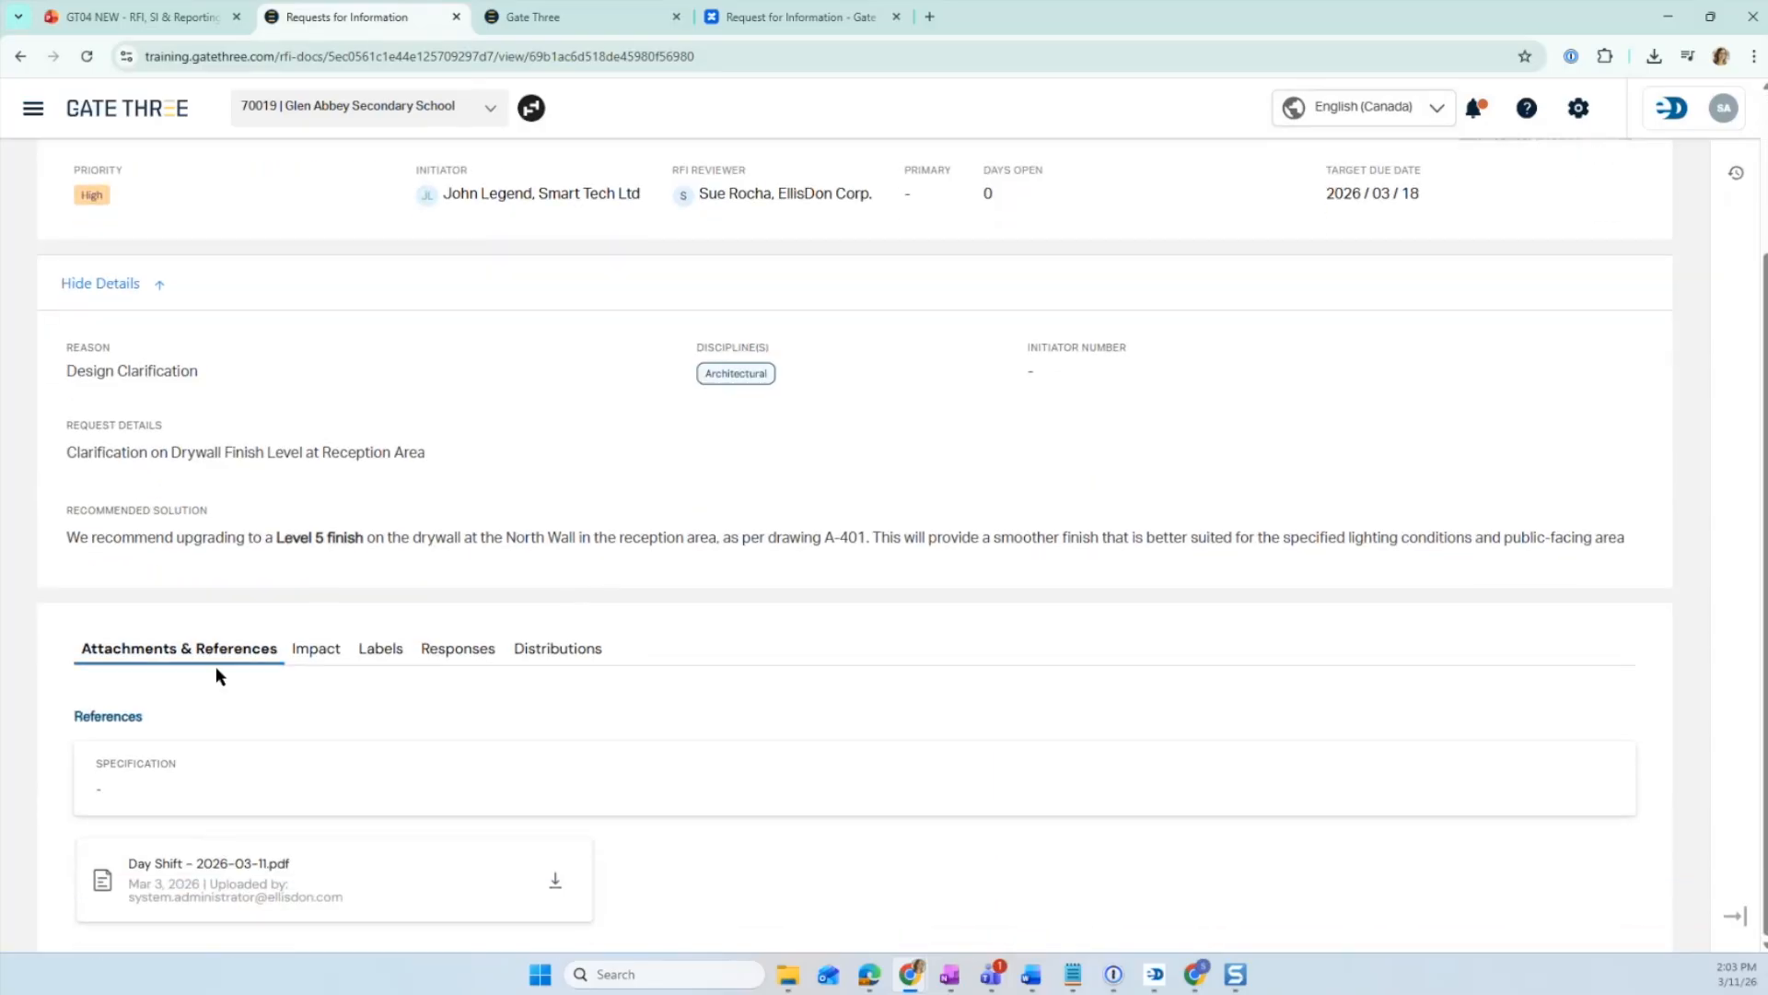
click(323, 656)
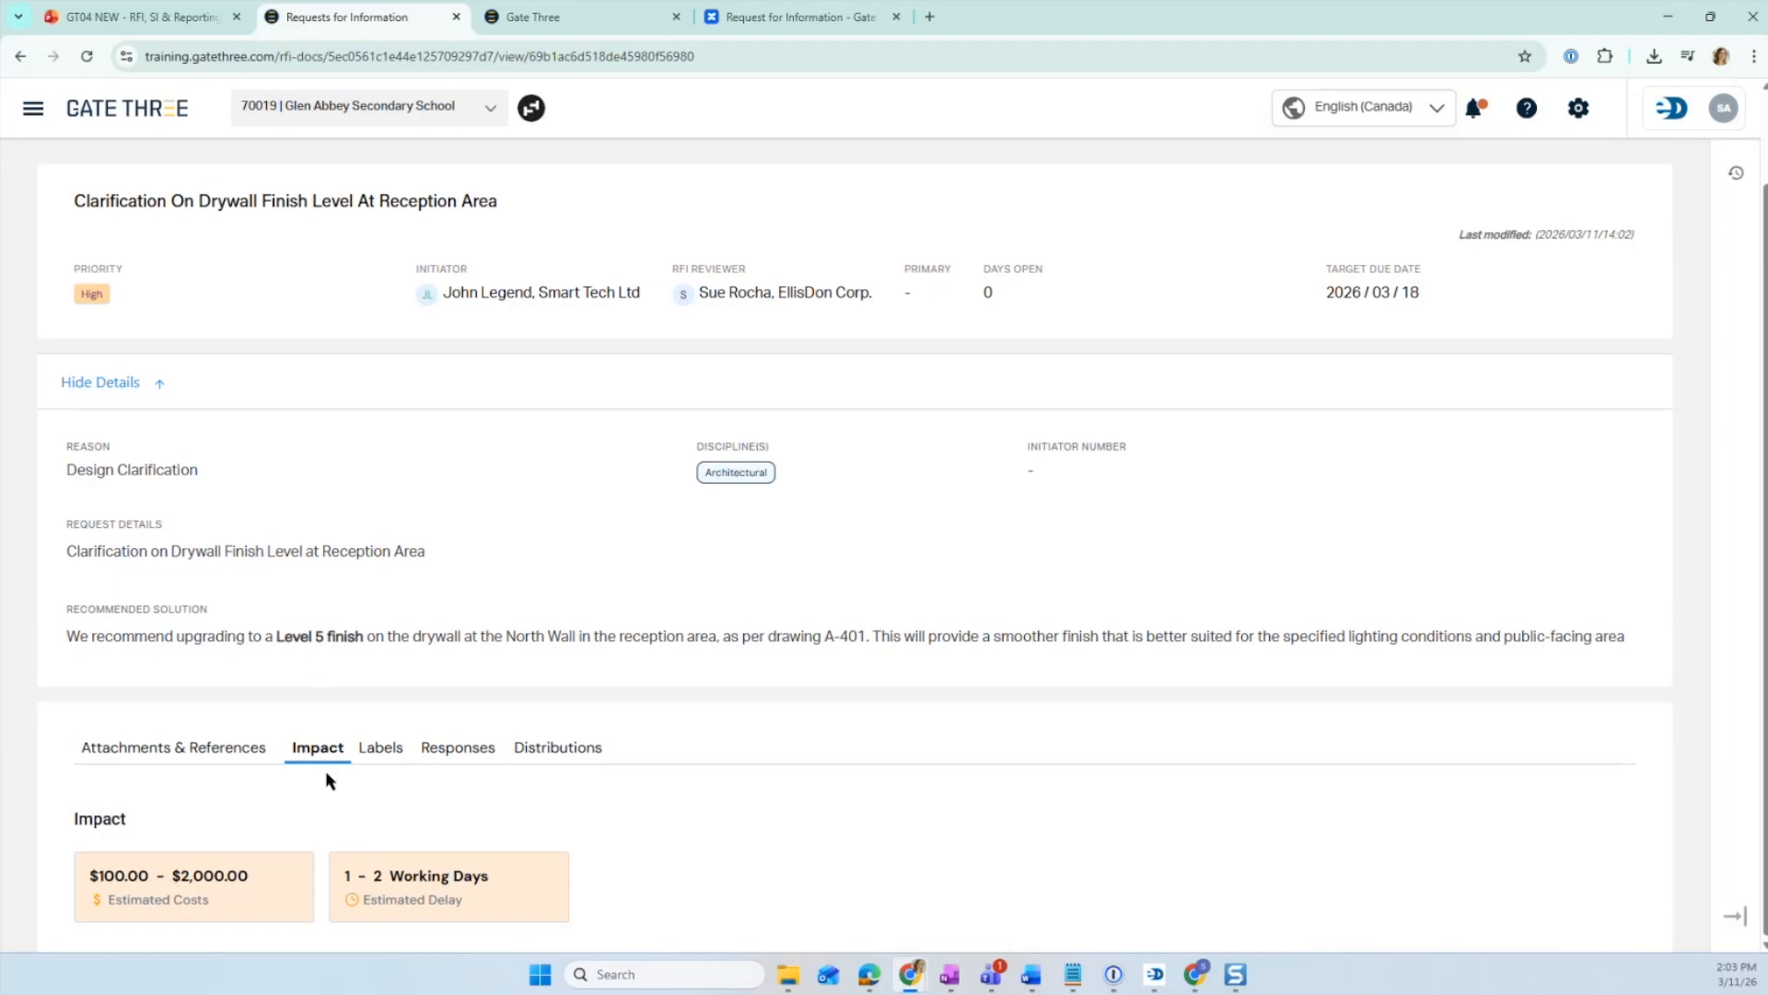
click(387, 747)
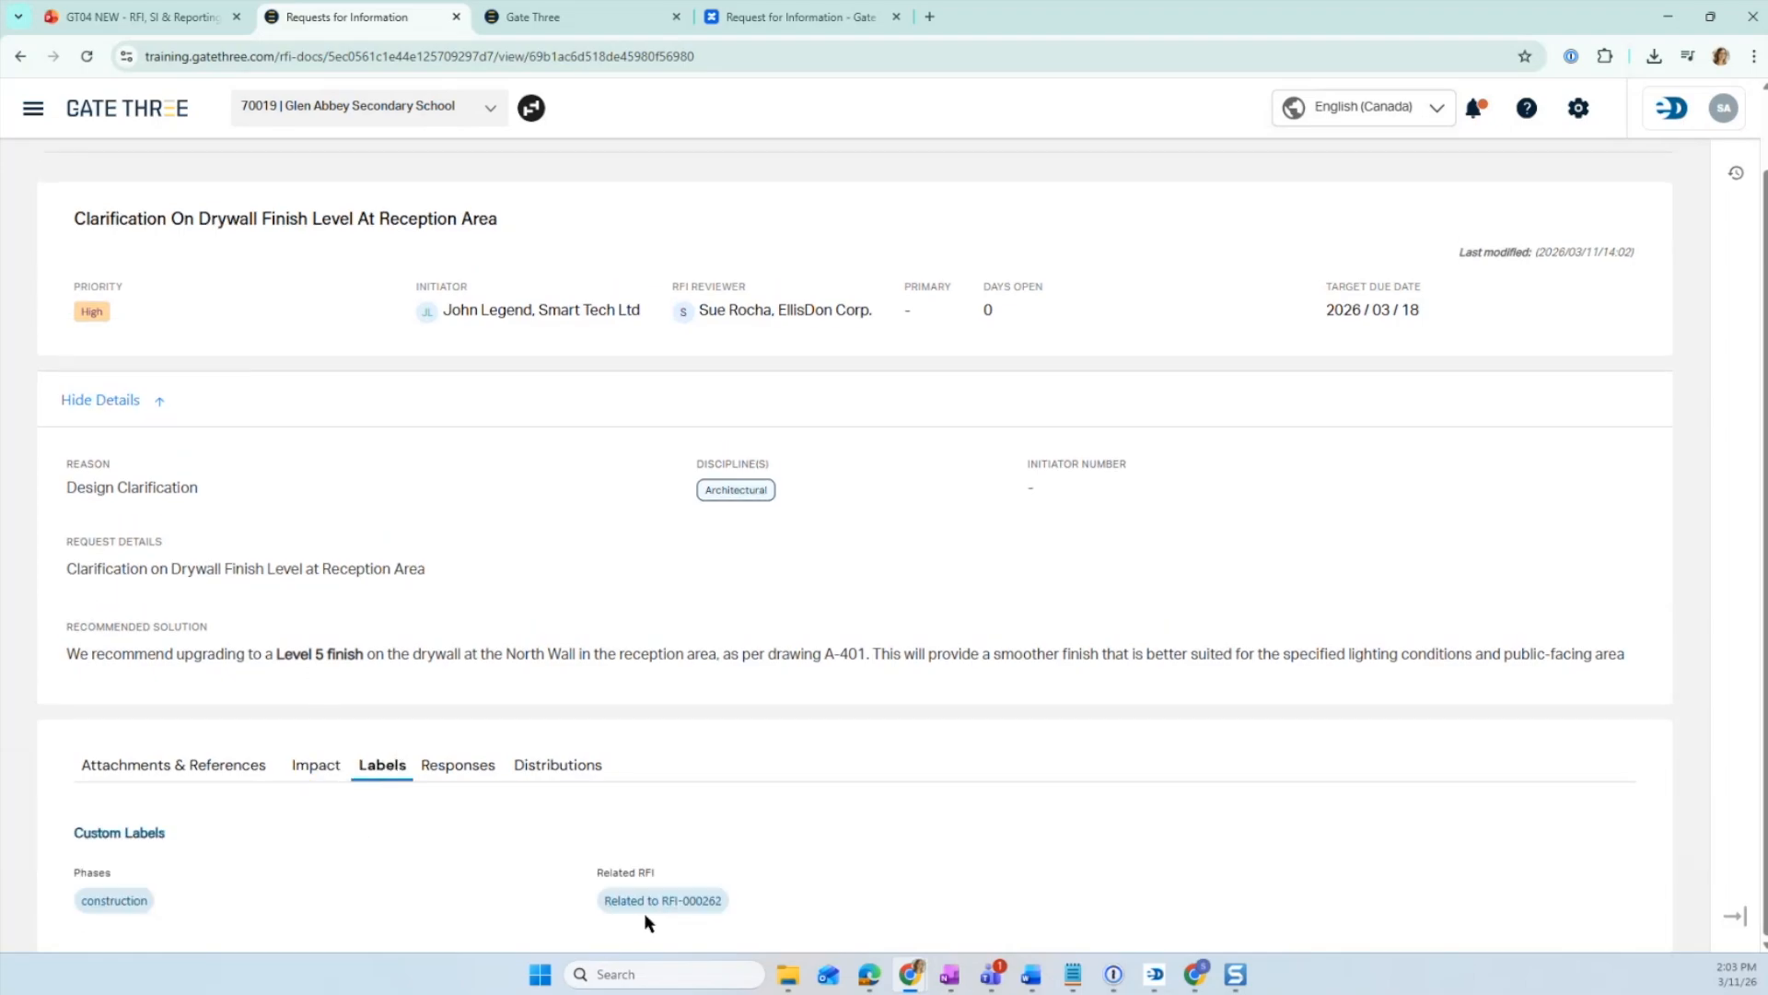
click(470, 768)
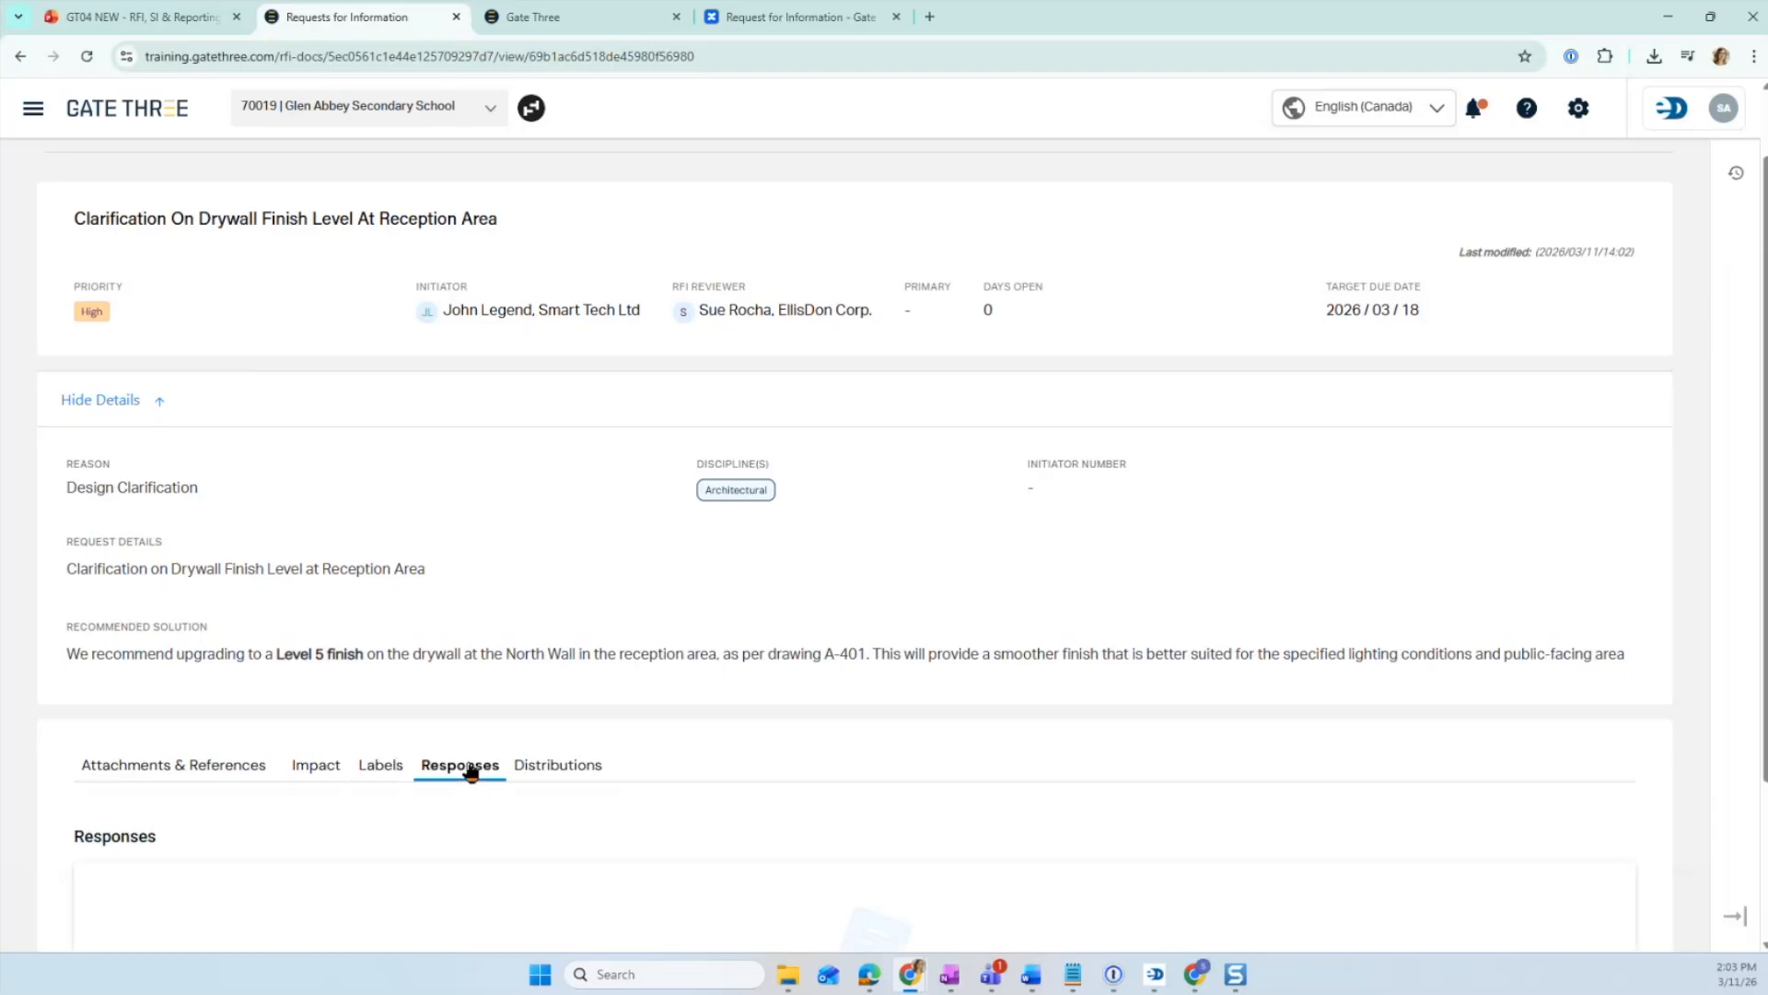
scroll(482, 766, down, 2)
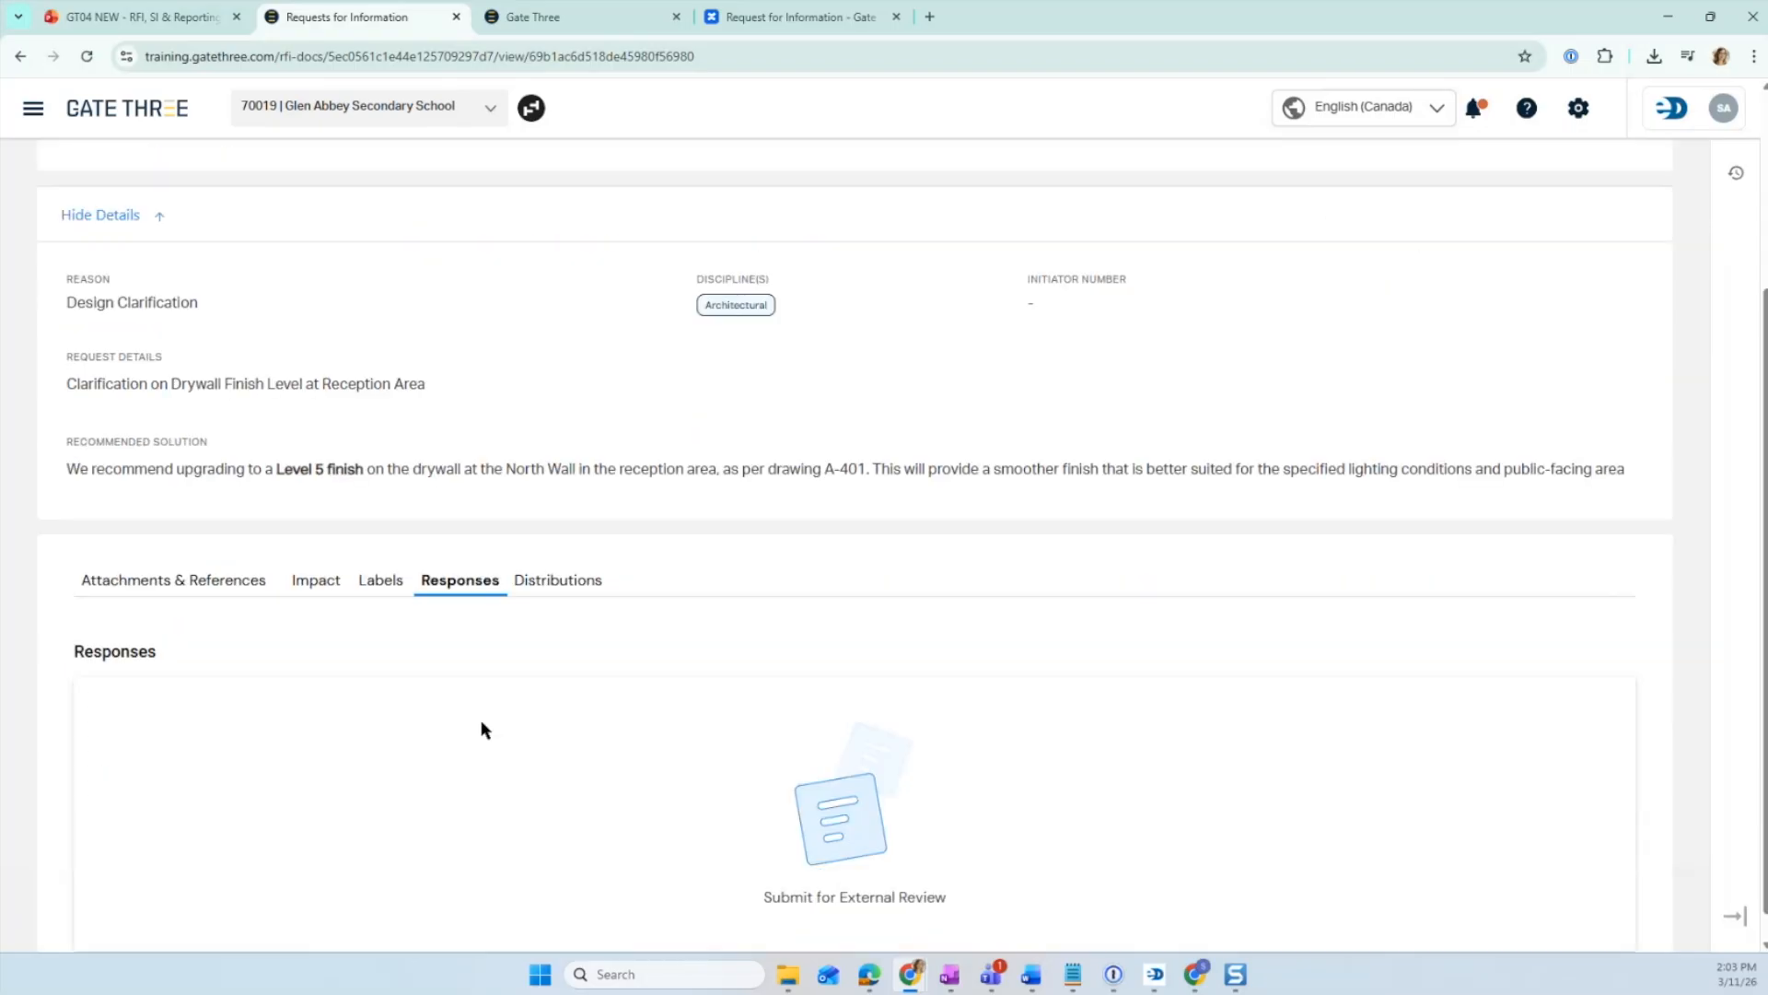
click(550, 584)
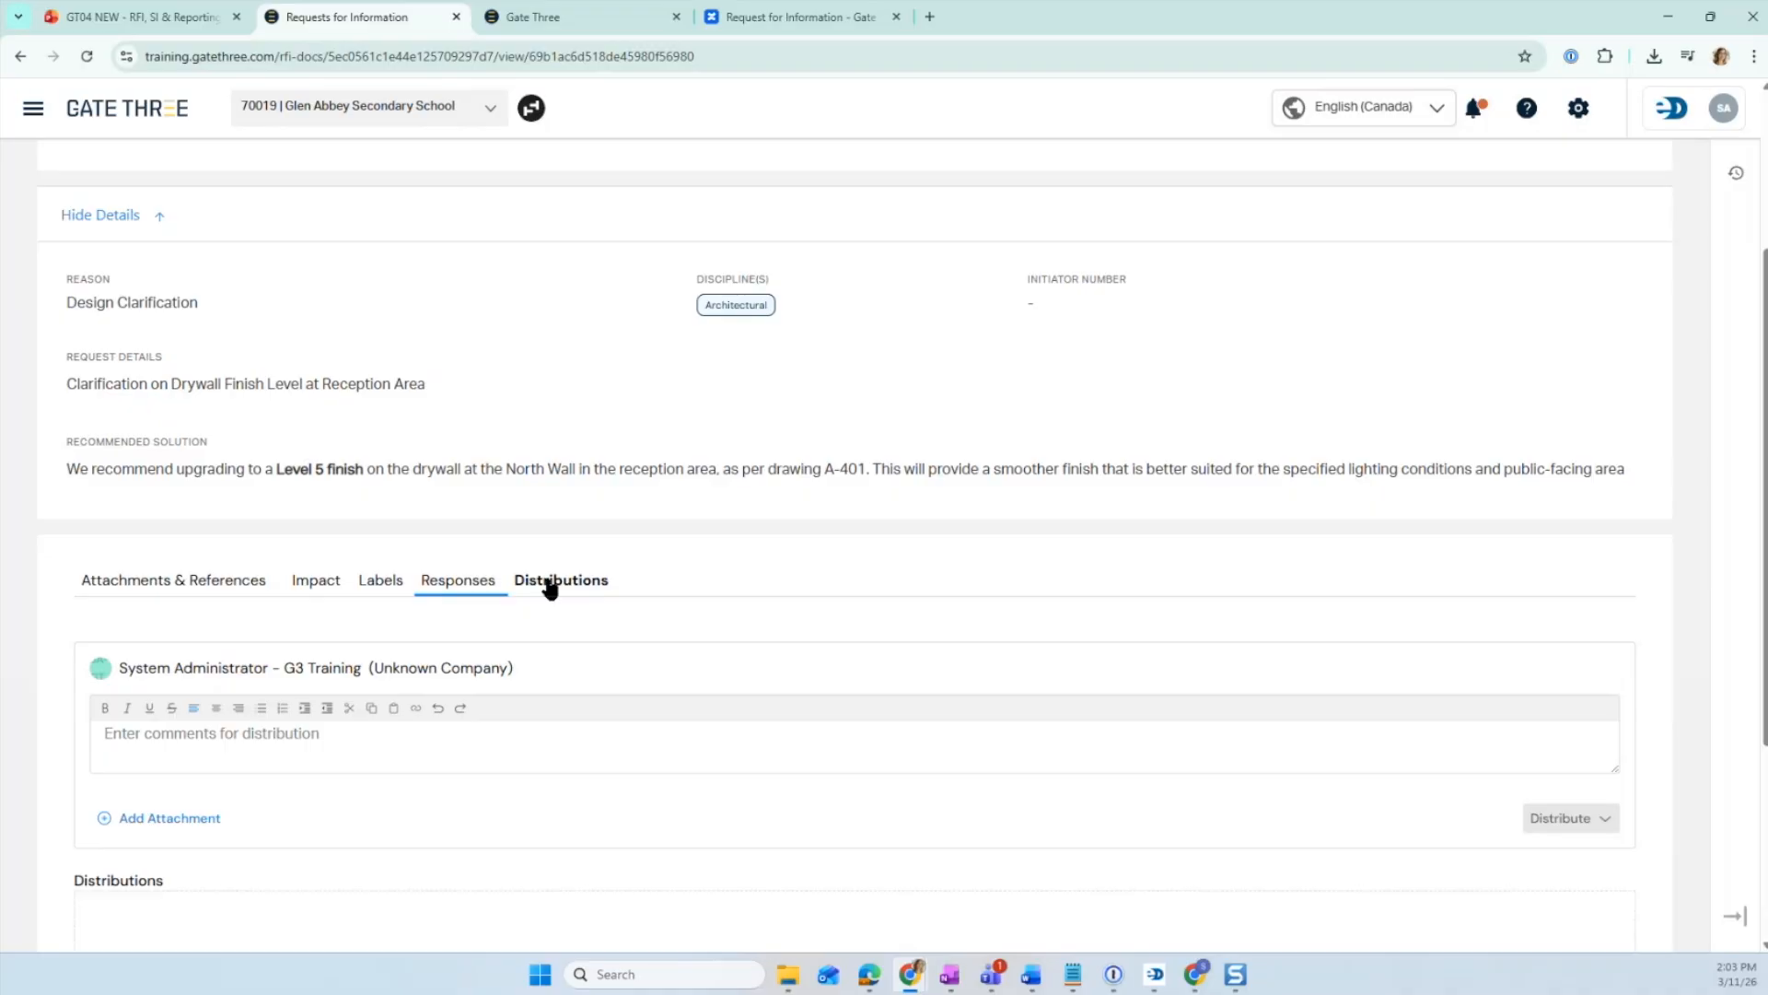
click(229, 581)
scroll(1064, 632, up, 3)
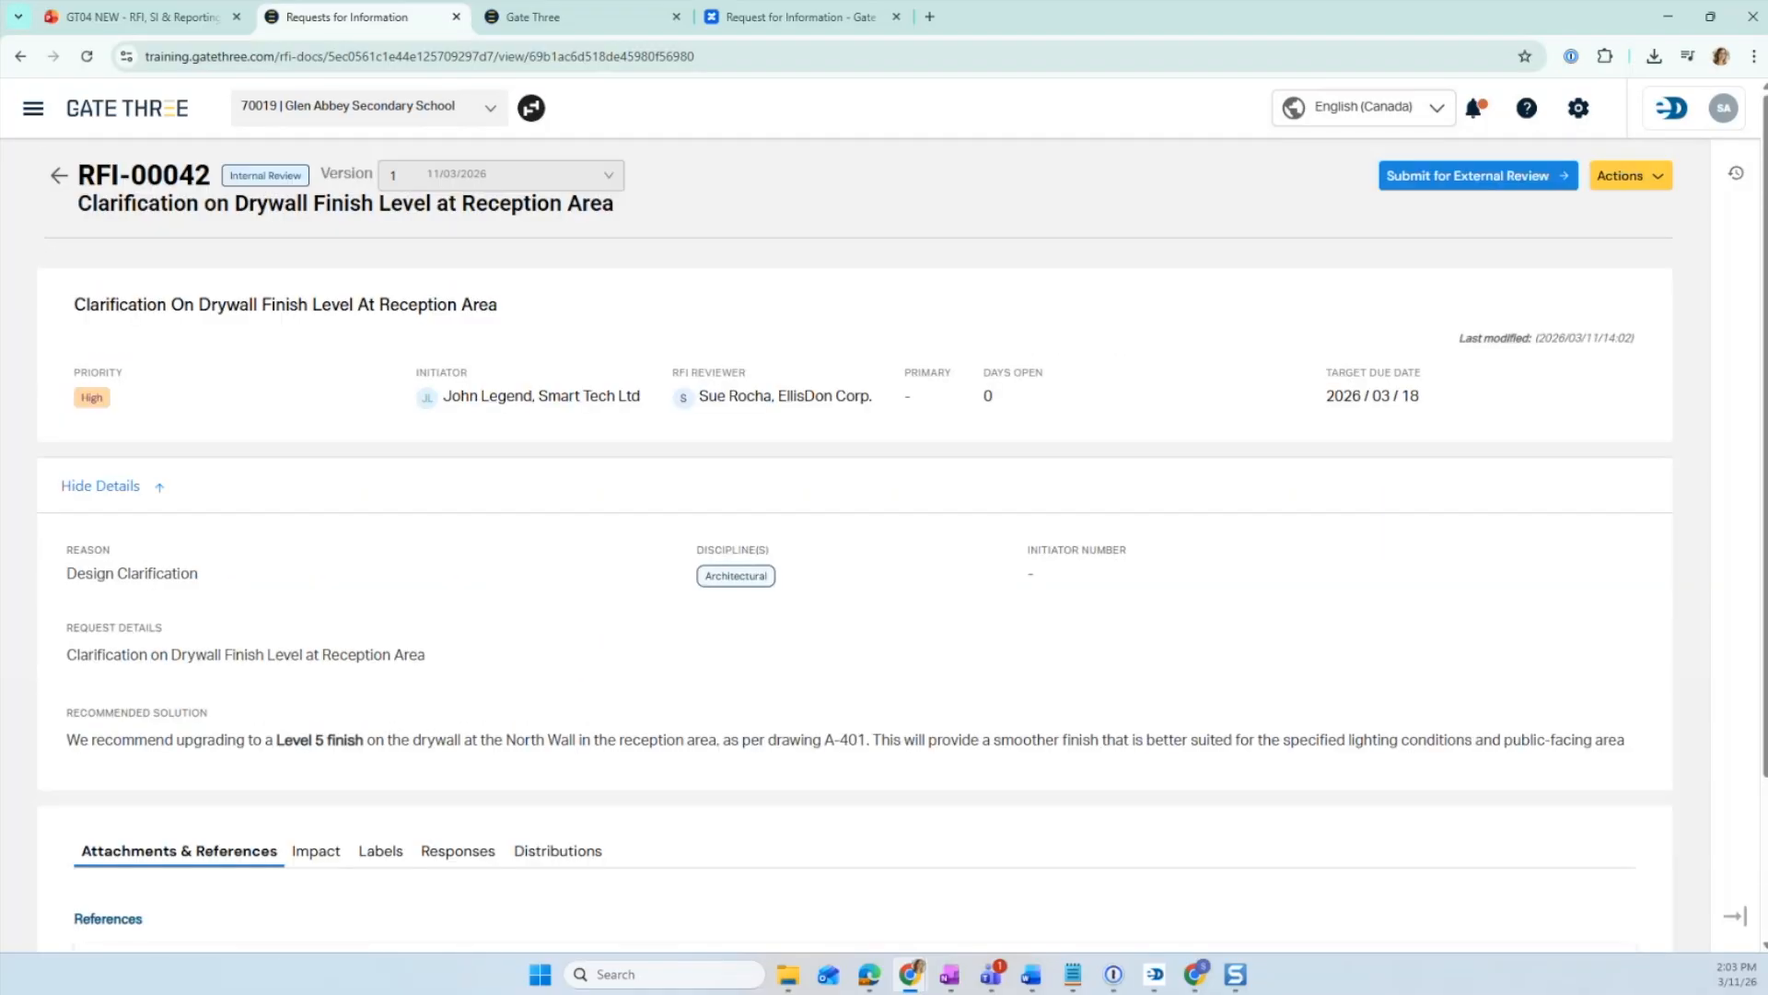
- Open the Submit for External Review dialog and consult the RFI user permissions table in the documentation
click(1650, 189)
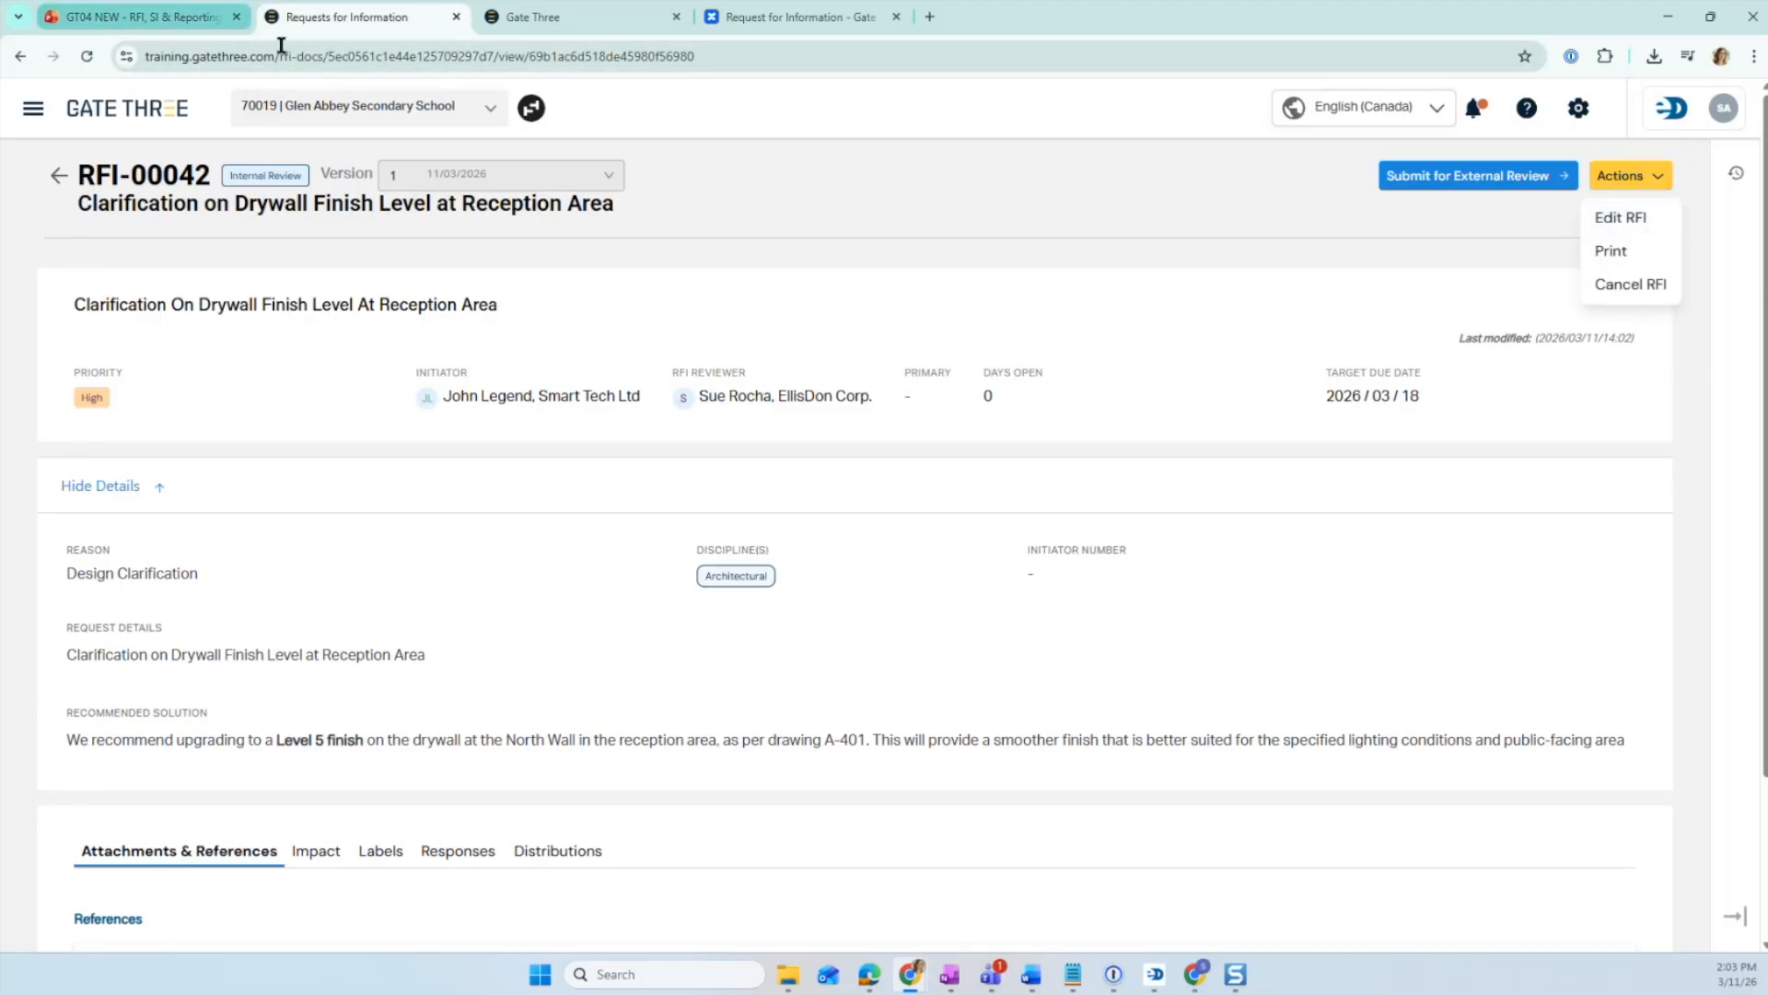
click(1499, 182)
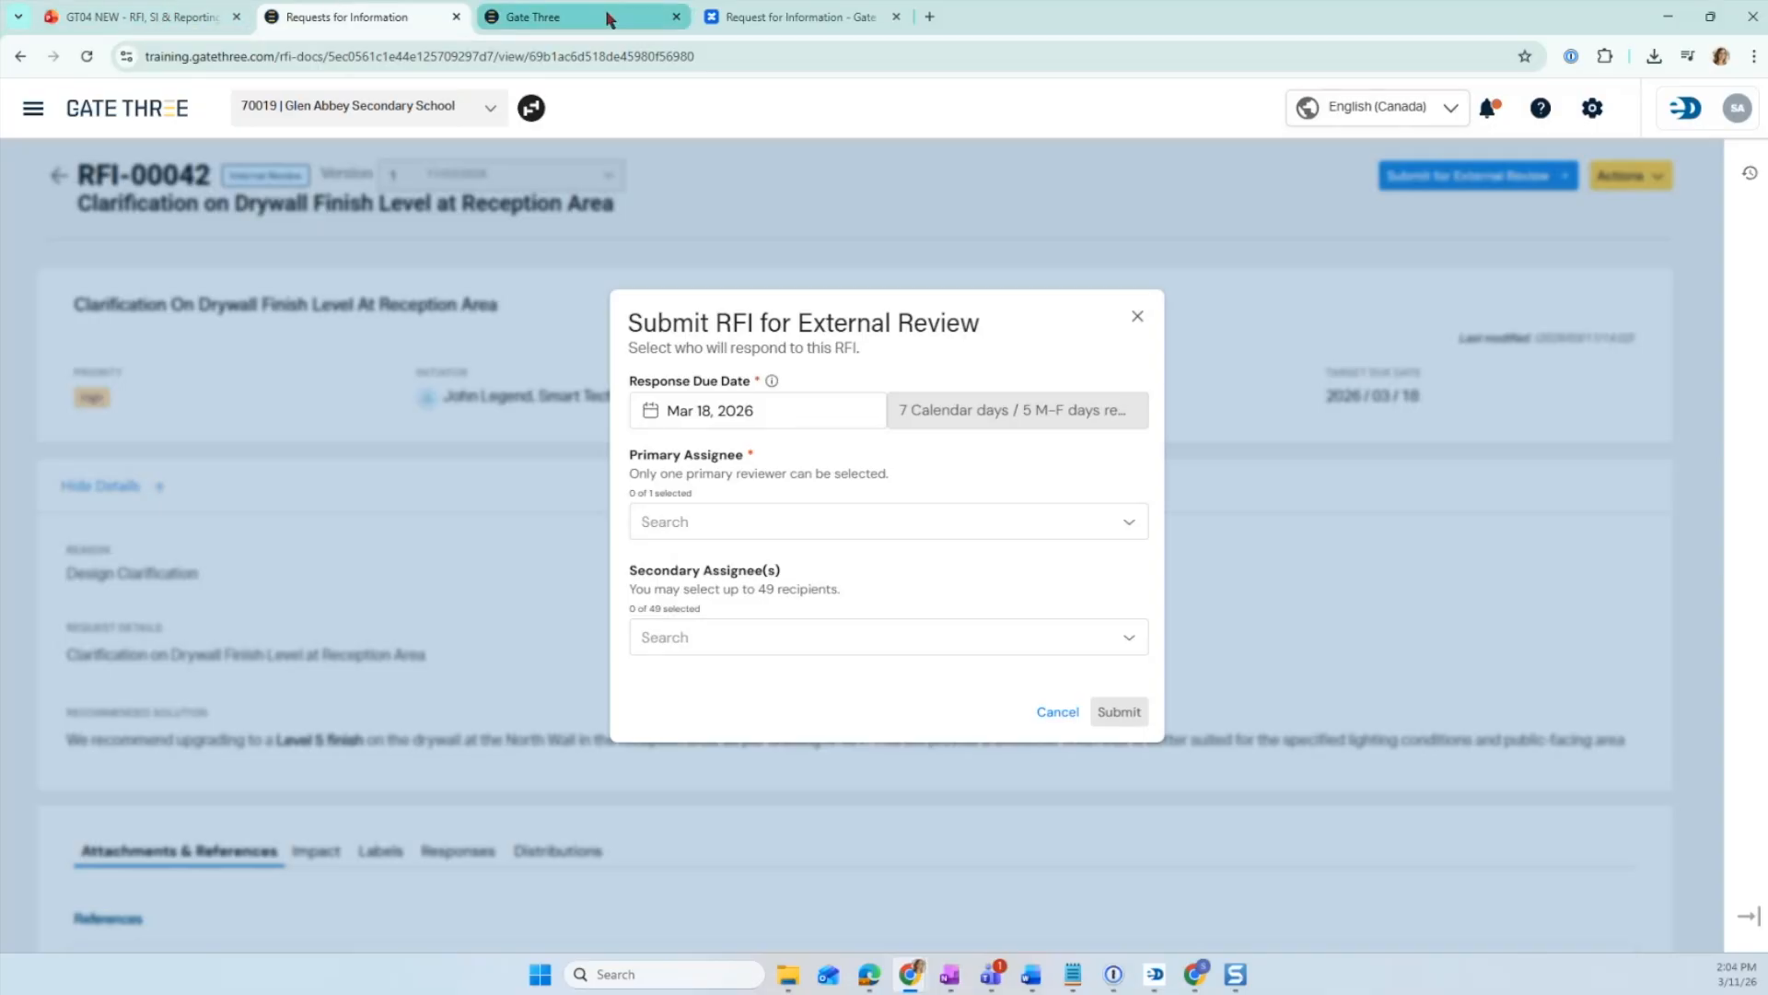
click(737, 17)
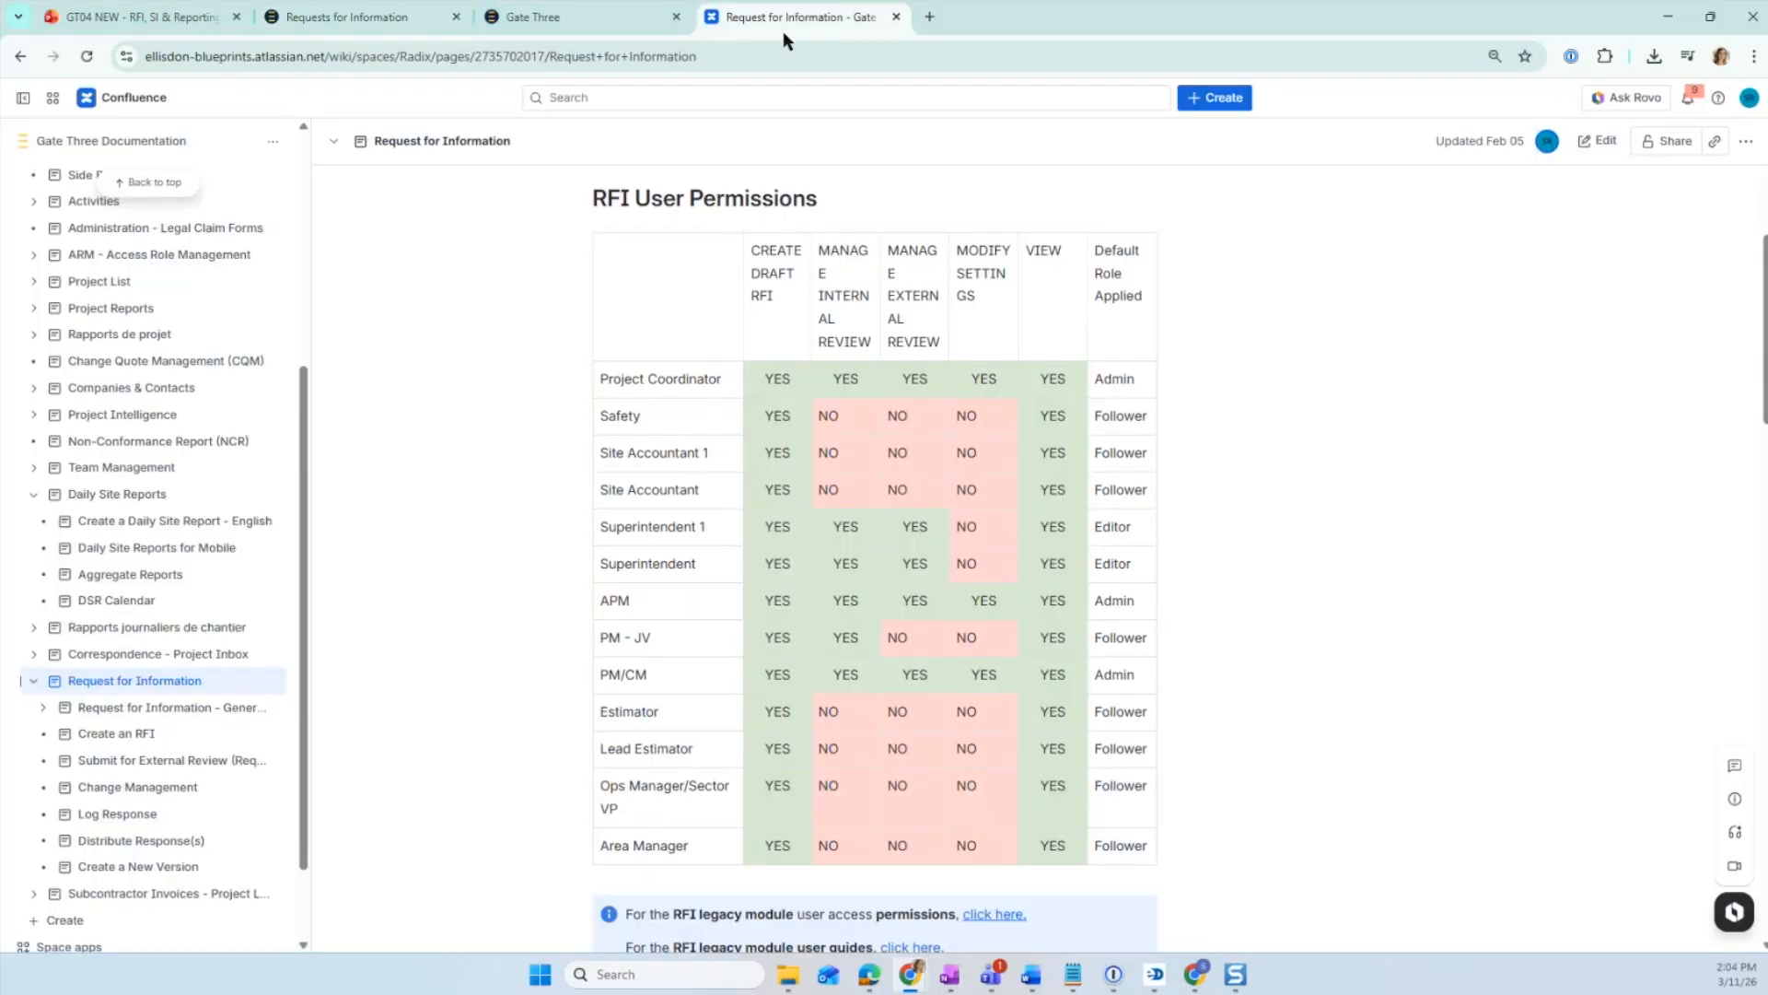
click(612, 22)
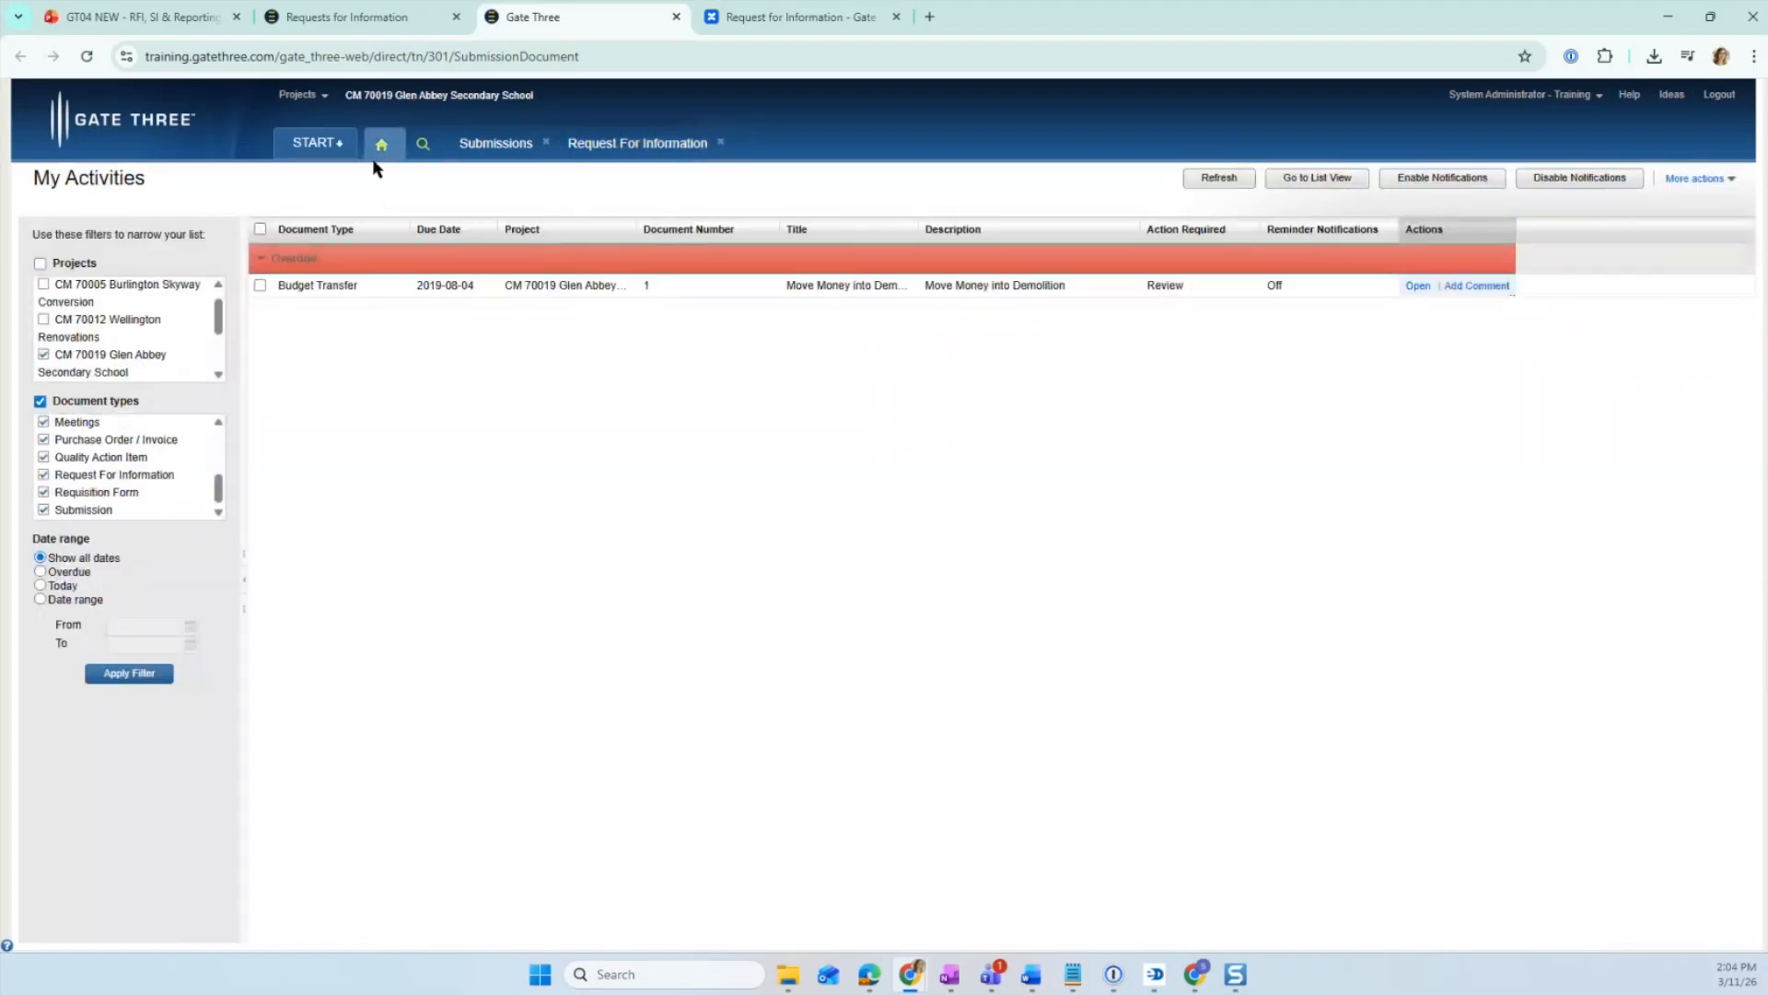
- Navigate the legacy Gate Three tab to training.gatethree.com, leaving the current page
click(289, 59)
click(288, 59)
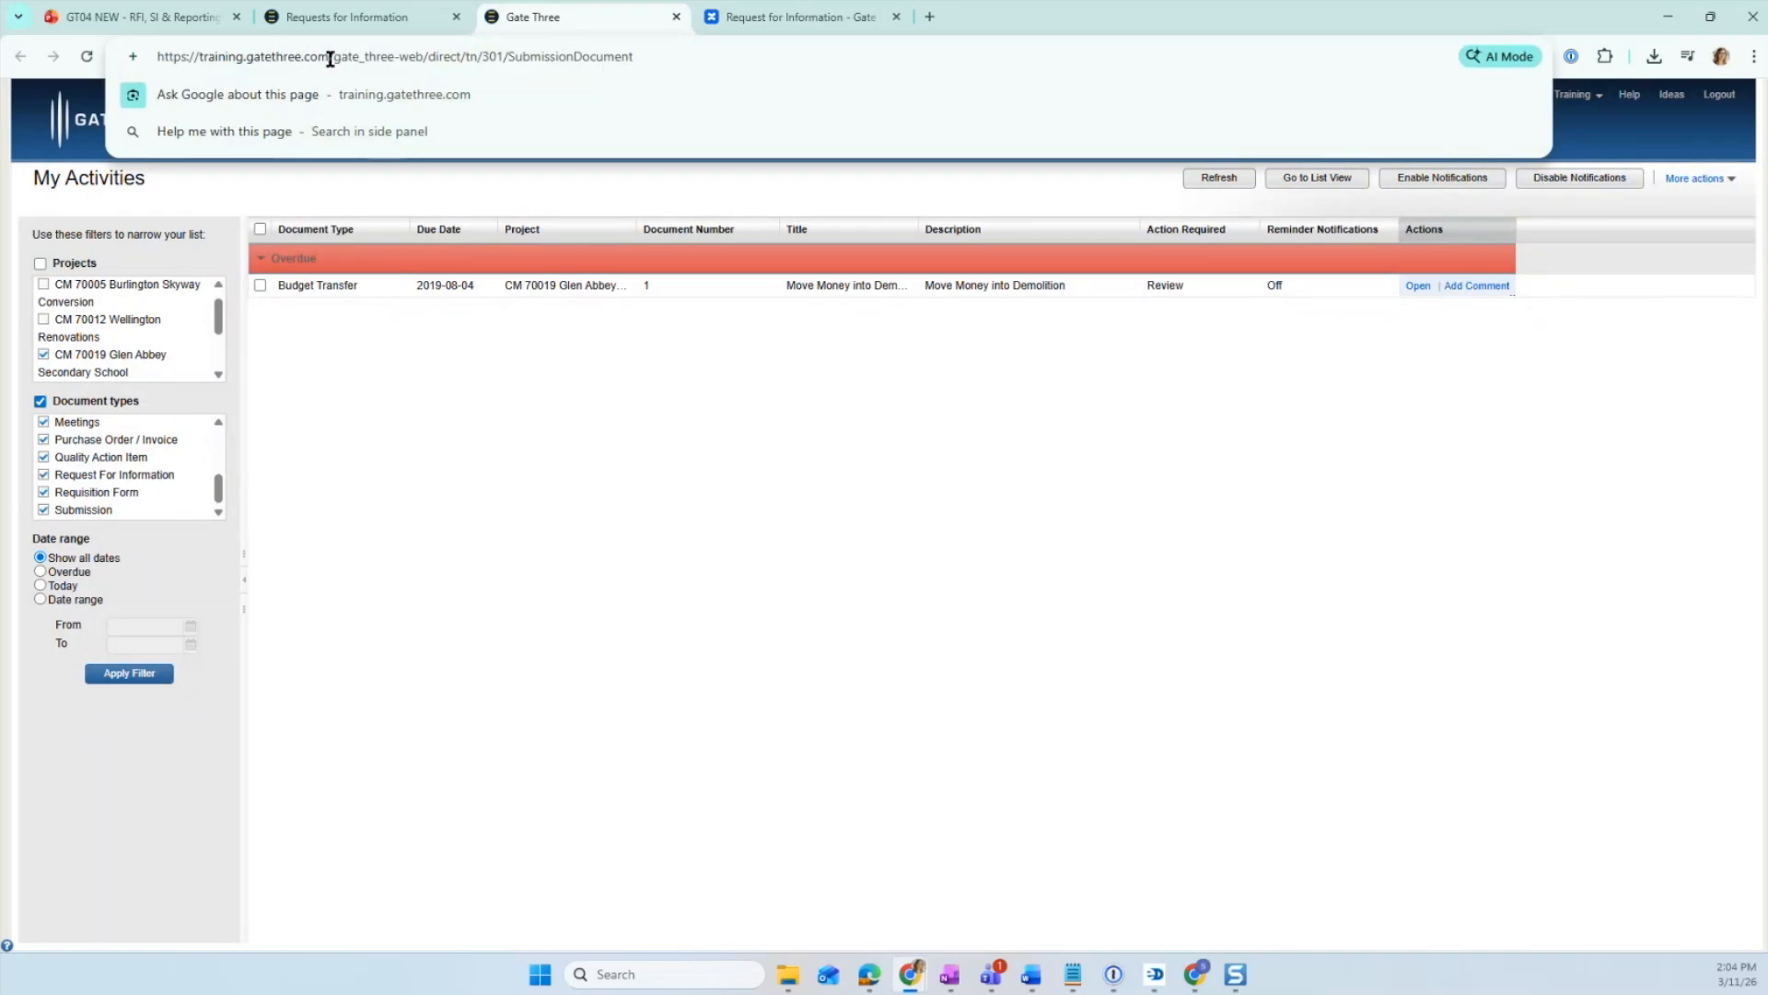
drag(330, 59, 960, 52)
key(BackSpace)
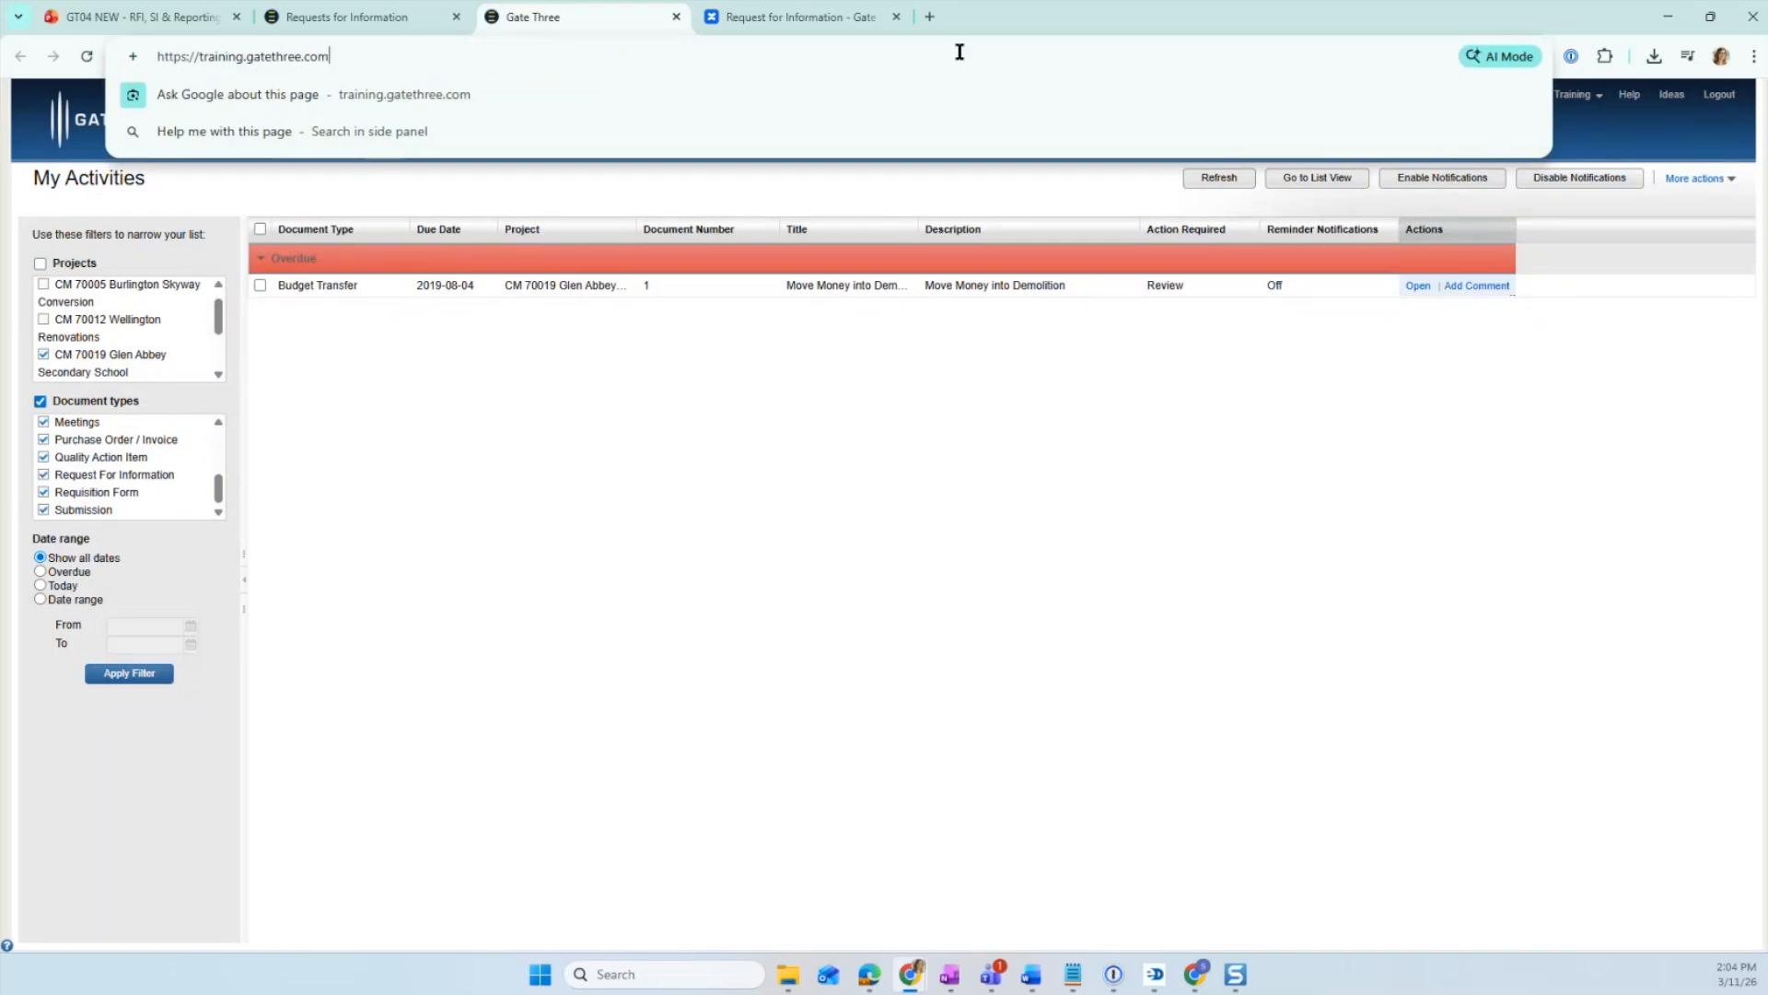
key(Return)
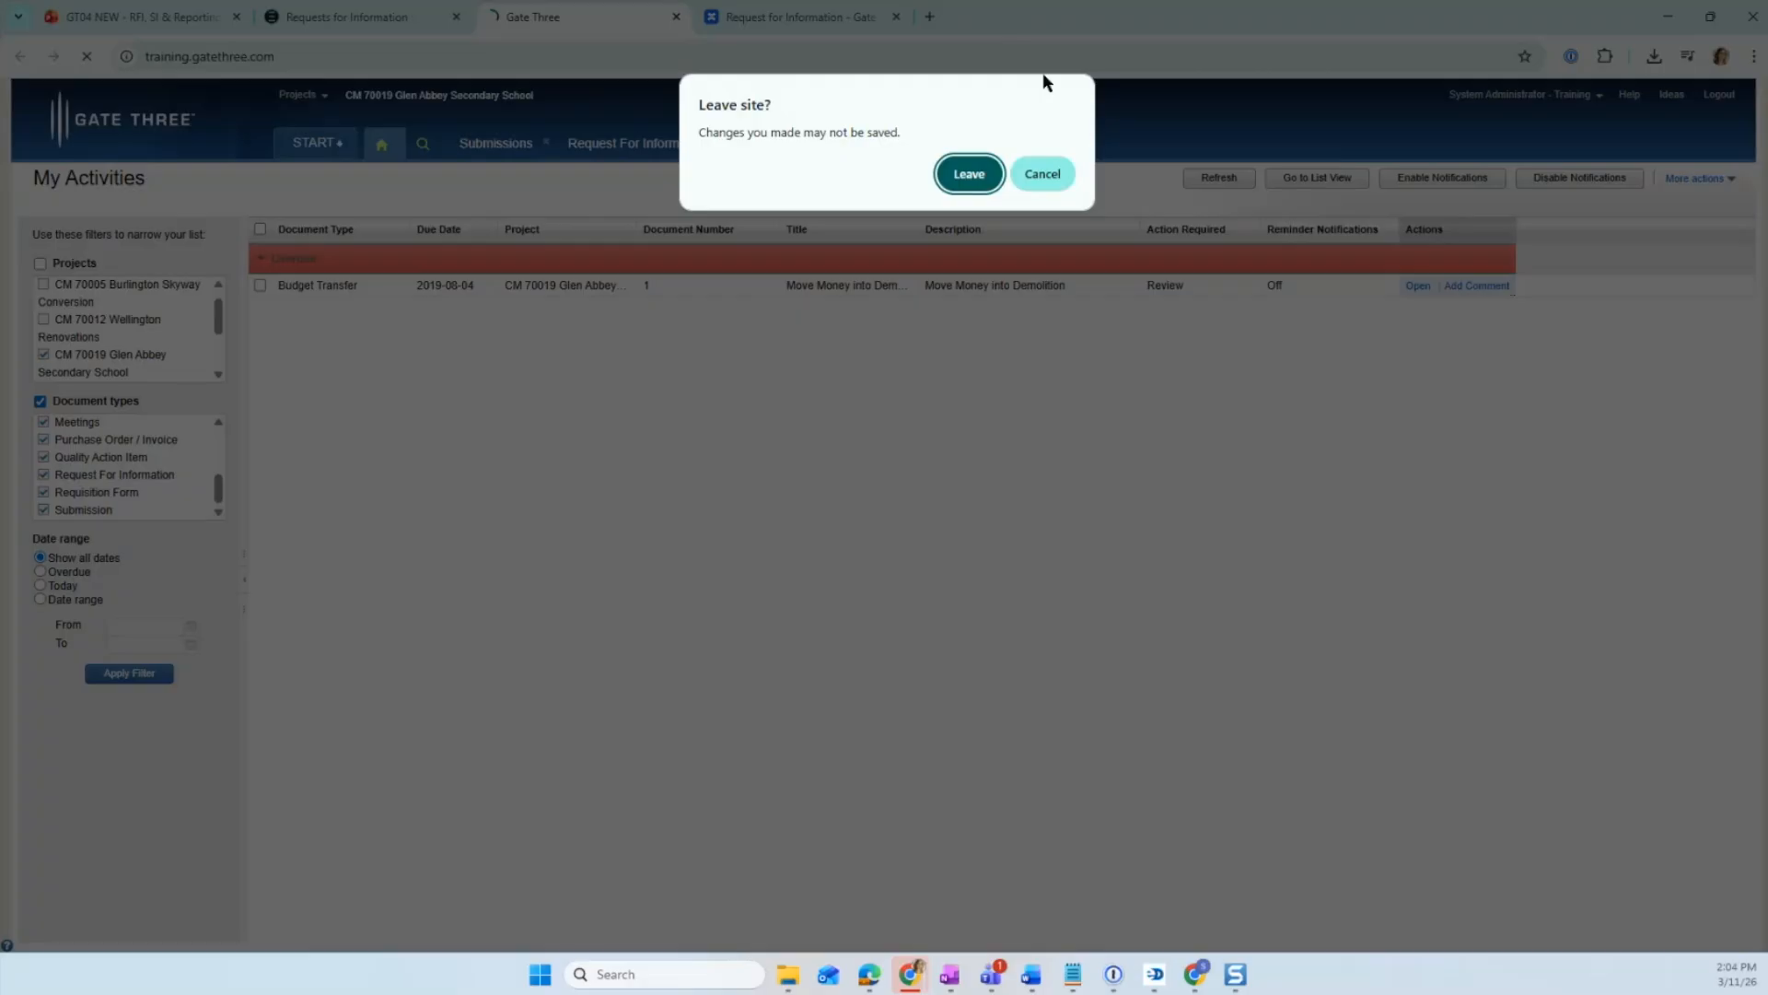
click(979, 175)
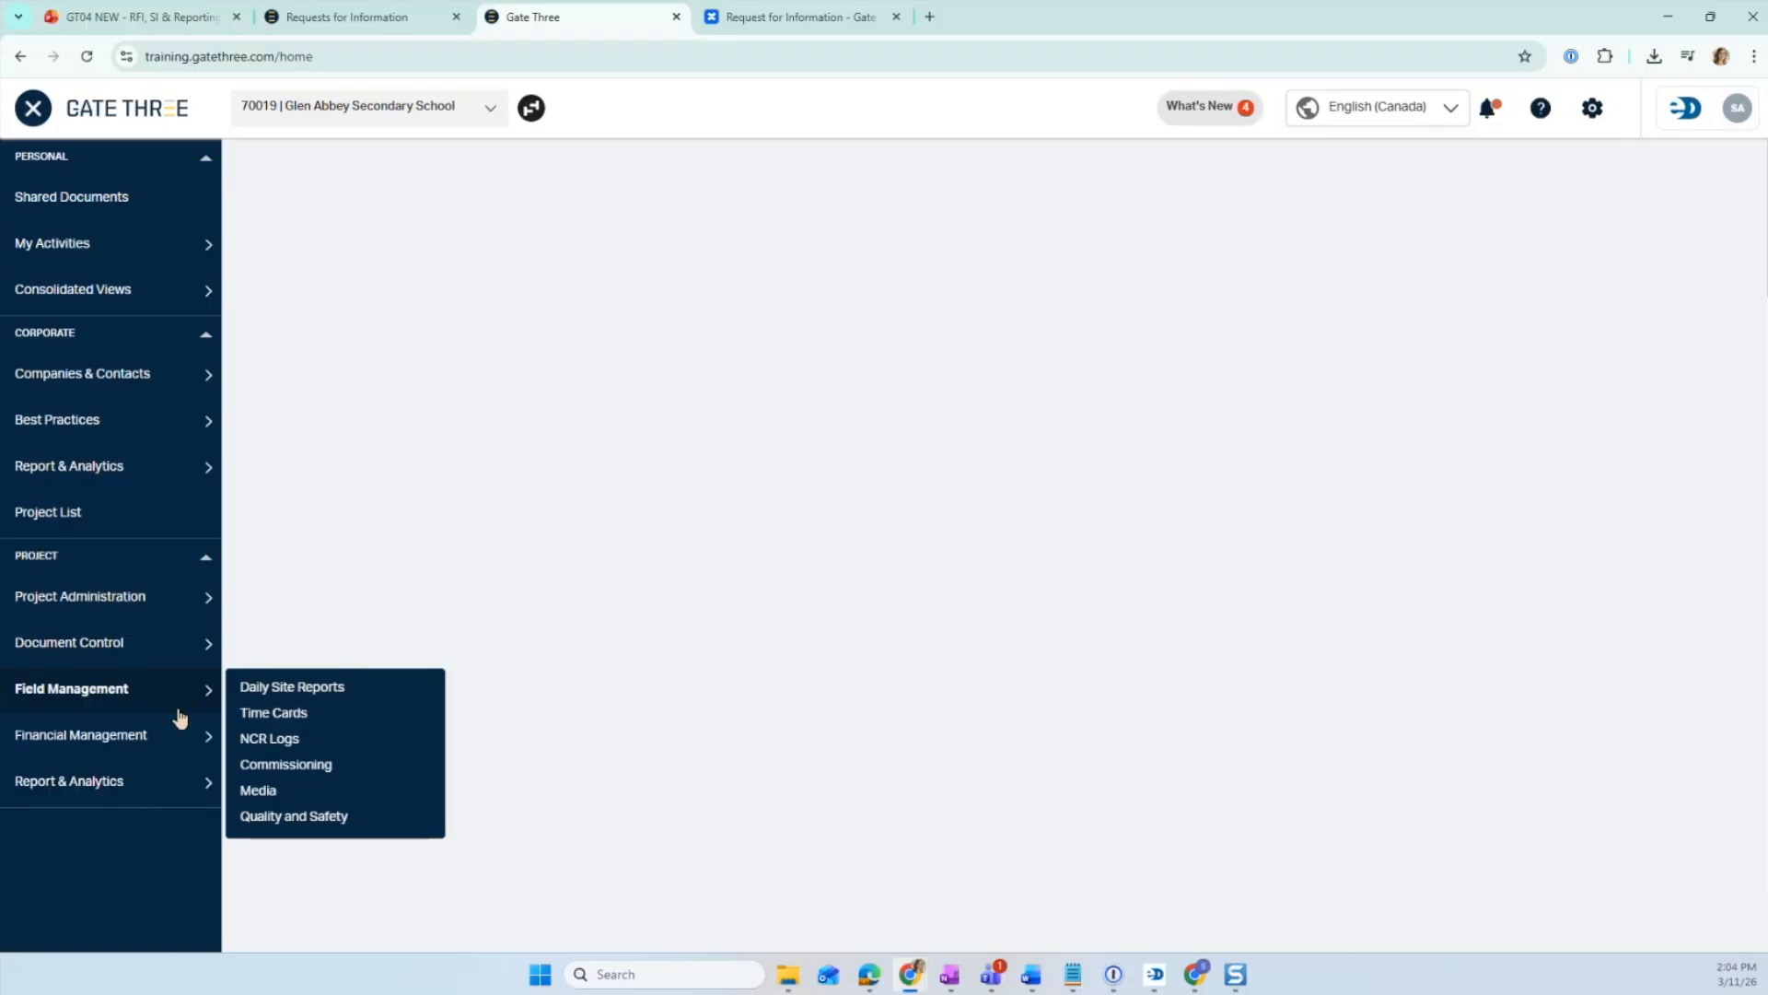
- Open the project's Requests for Information log and start a new RFI
mouse_move(167, 735)
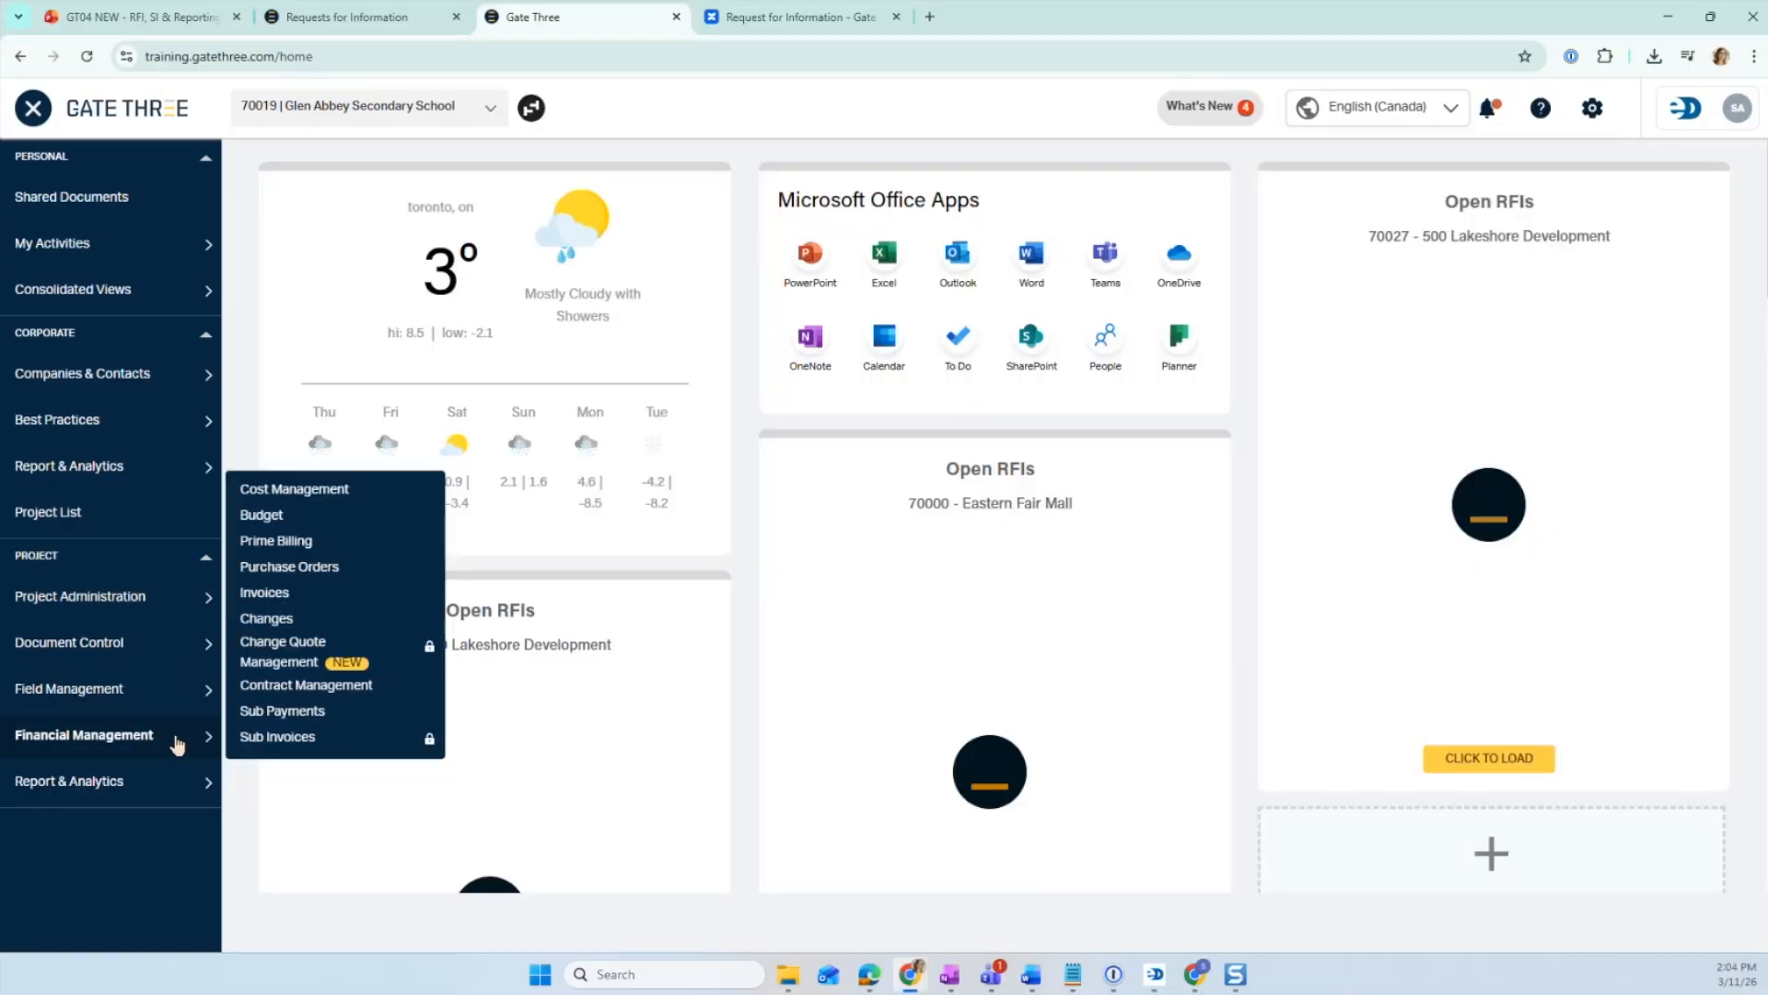
mouse_move(190, 644)
click(250, 667)
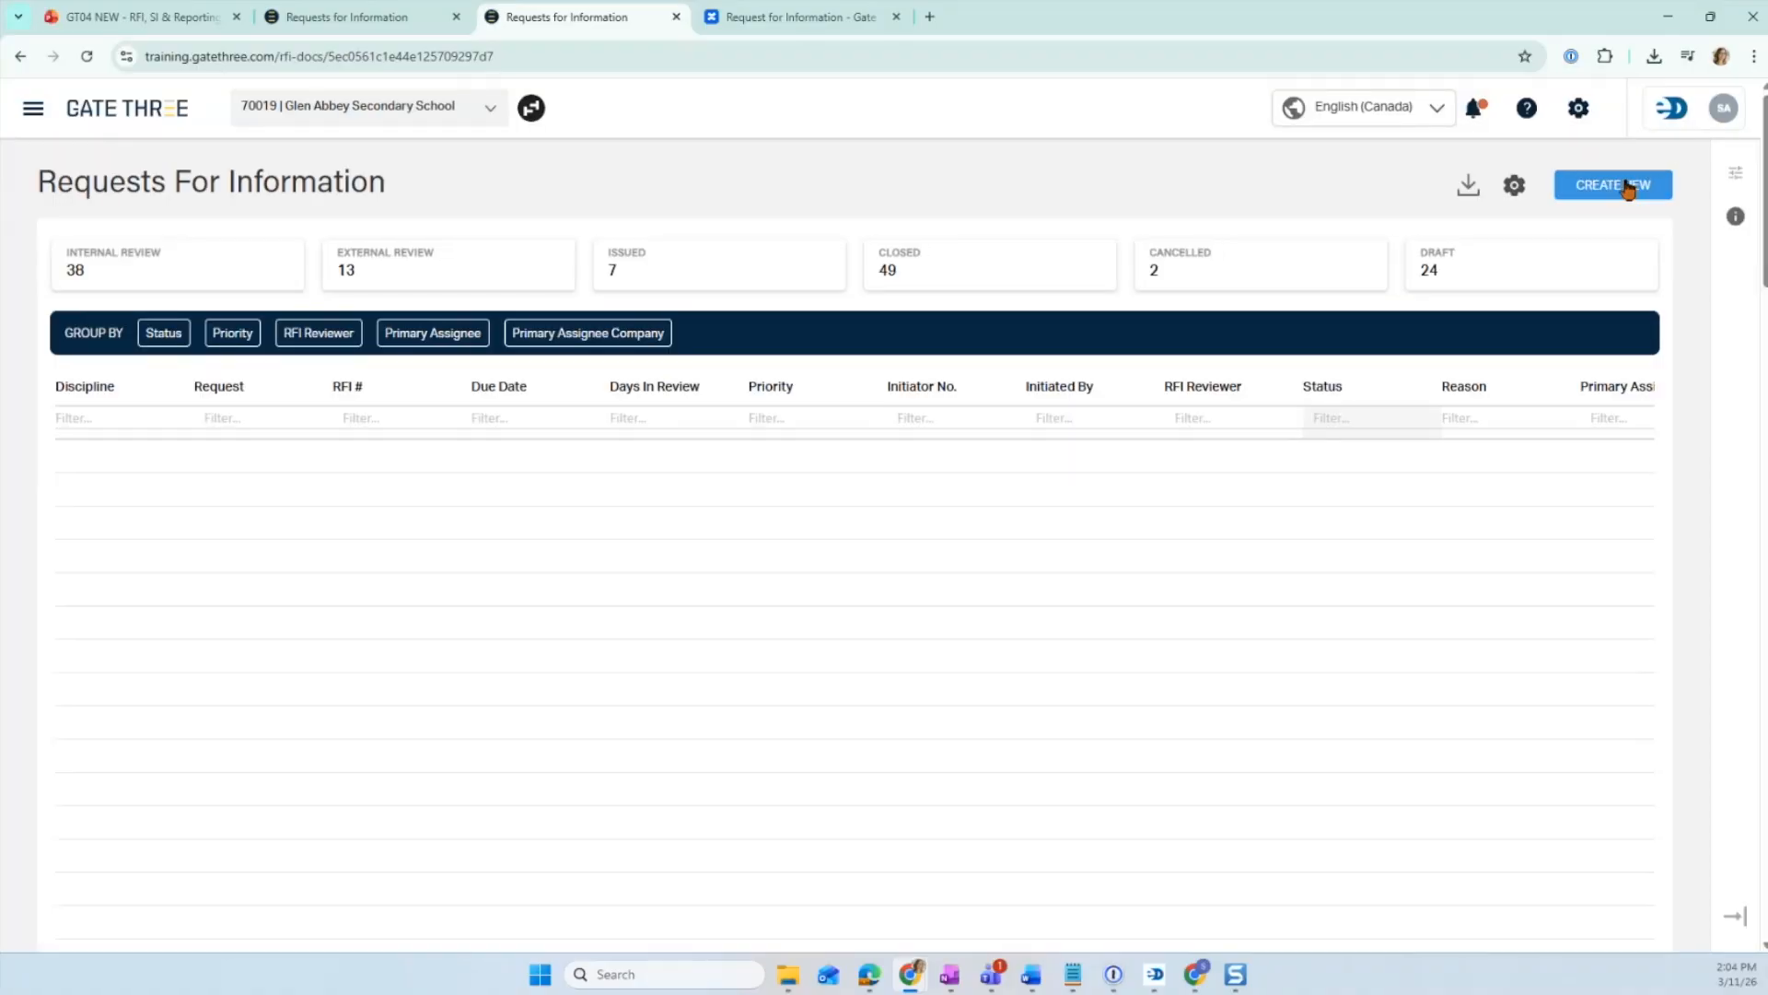
click(1622, 183)
- Scroll through the blank new RFI form to review its sections
scroll(338, 706, down, 5)
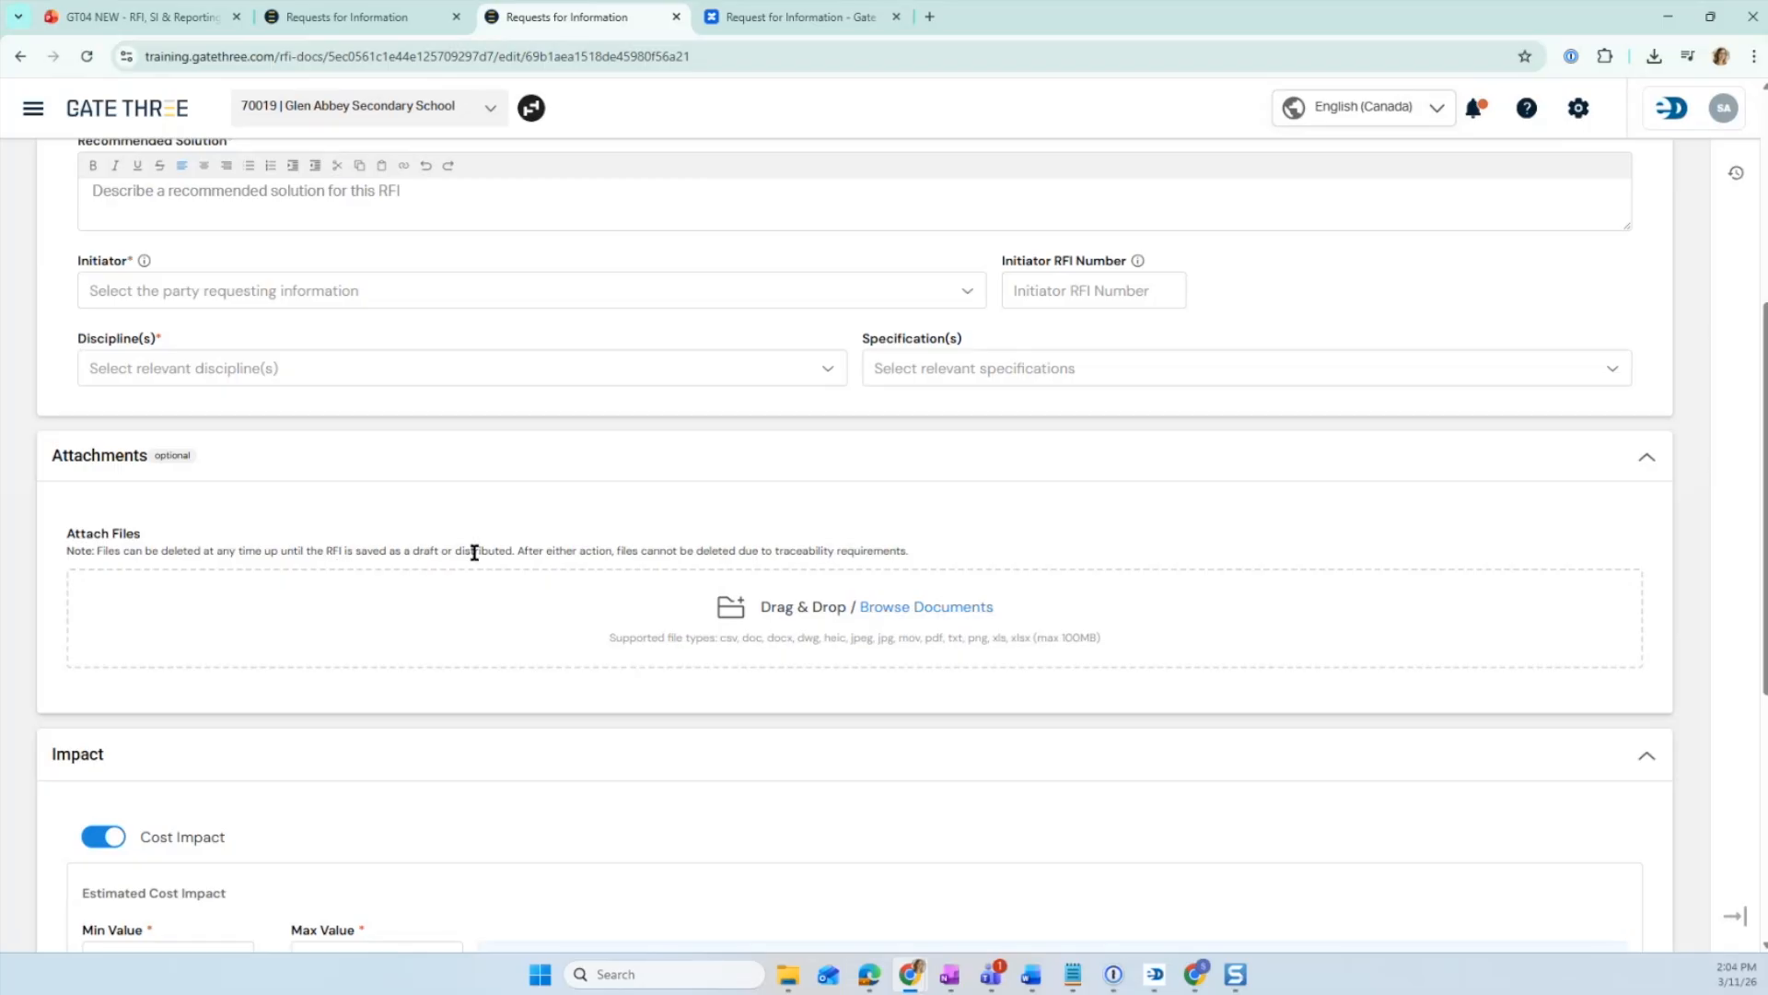
scroll(1164, 511, up, 5)
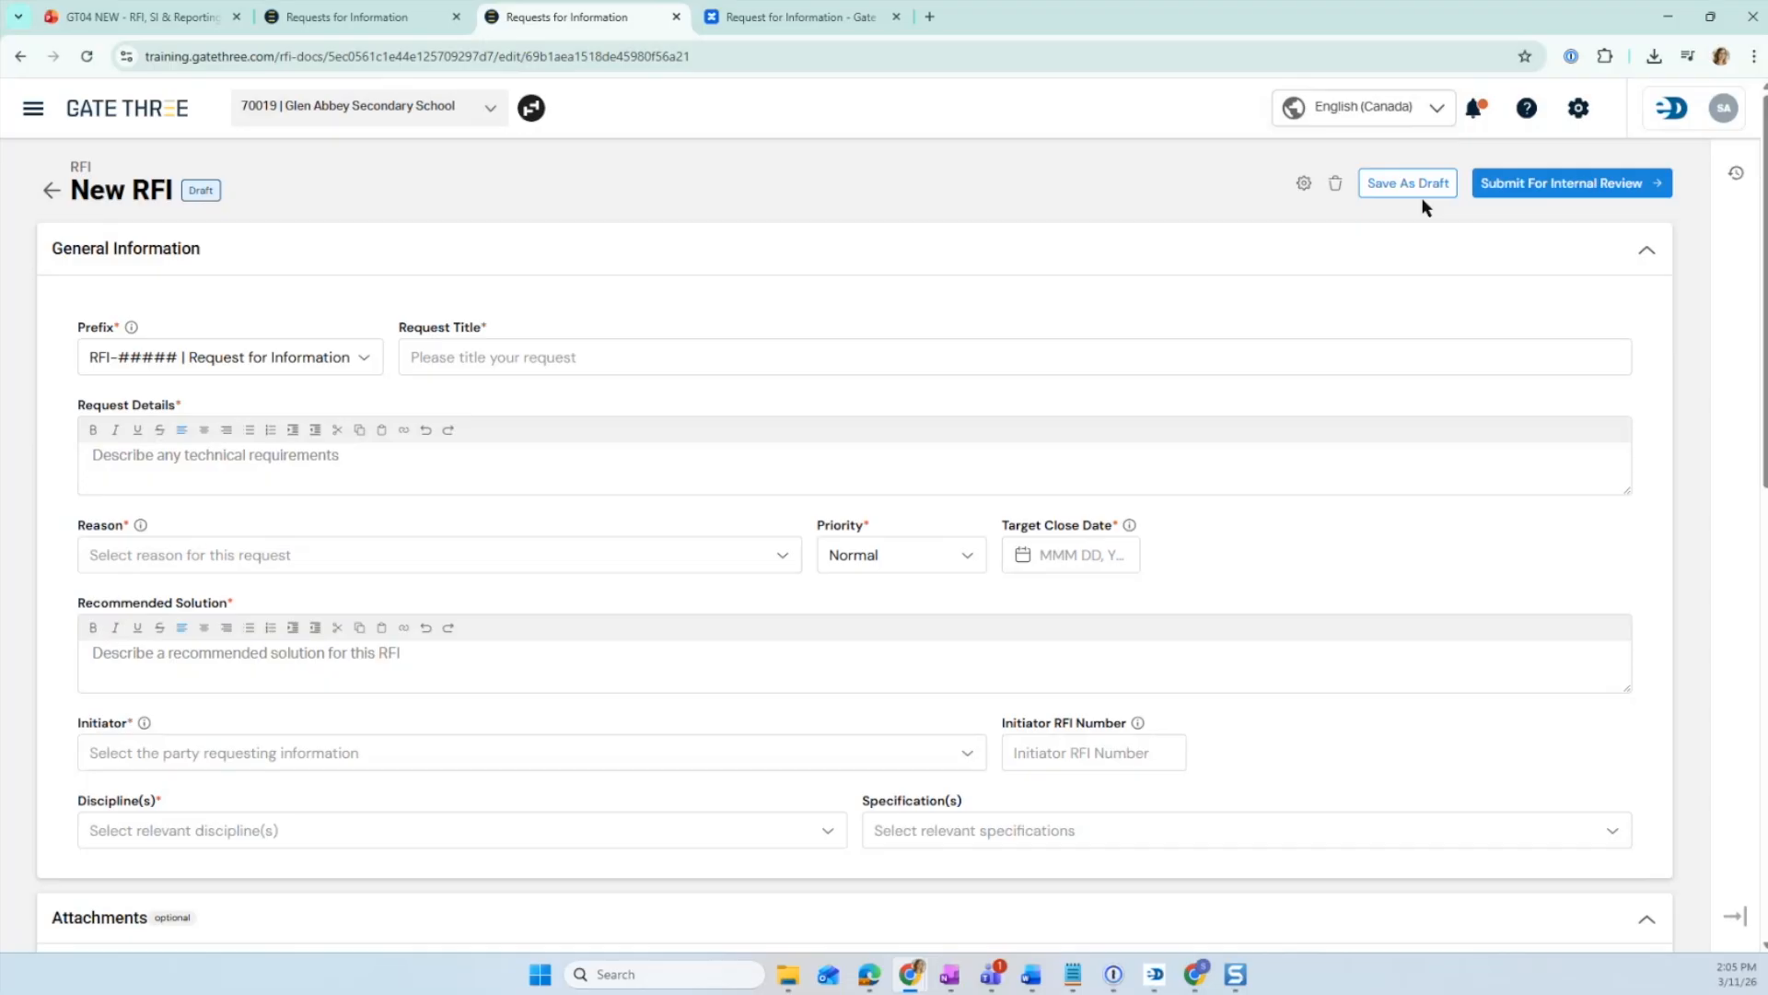
scroll(876, 521, down, 5)
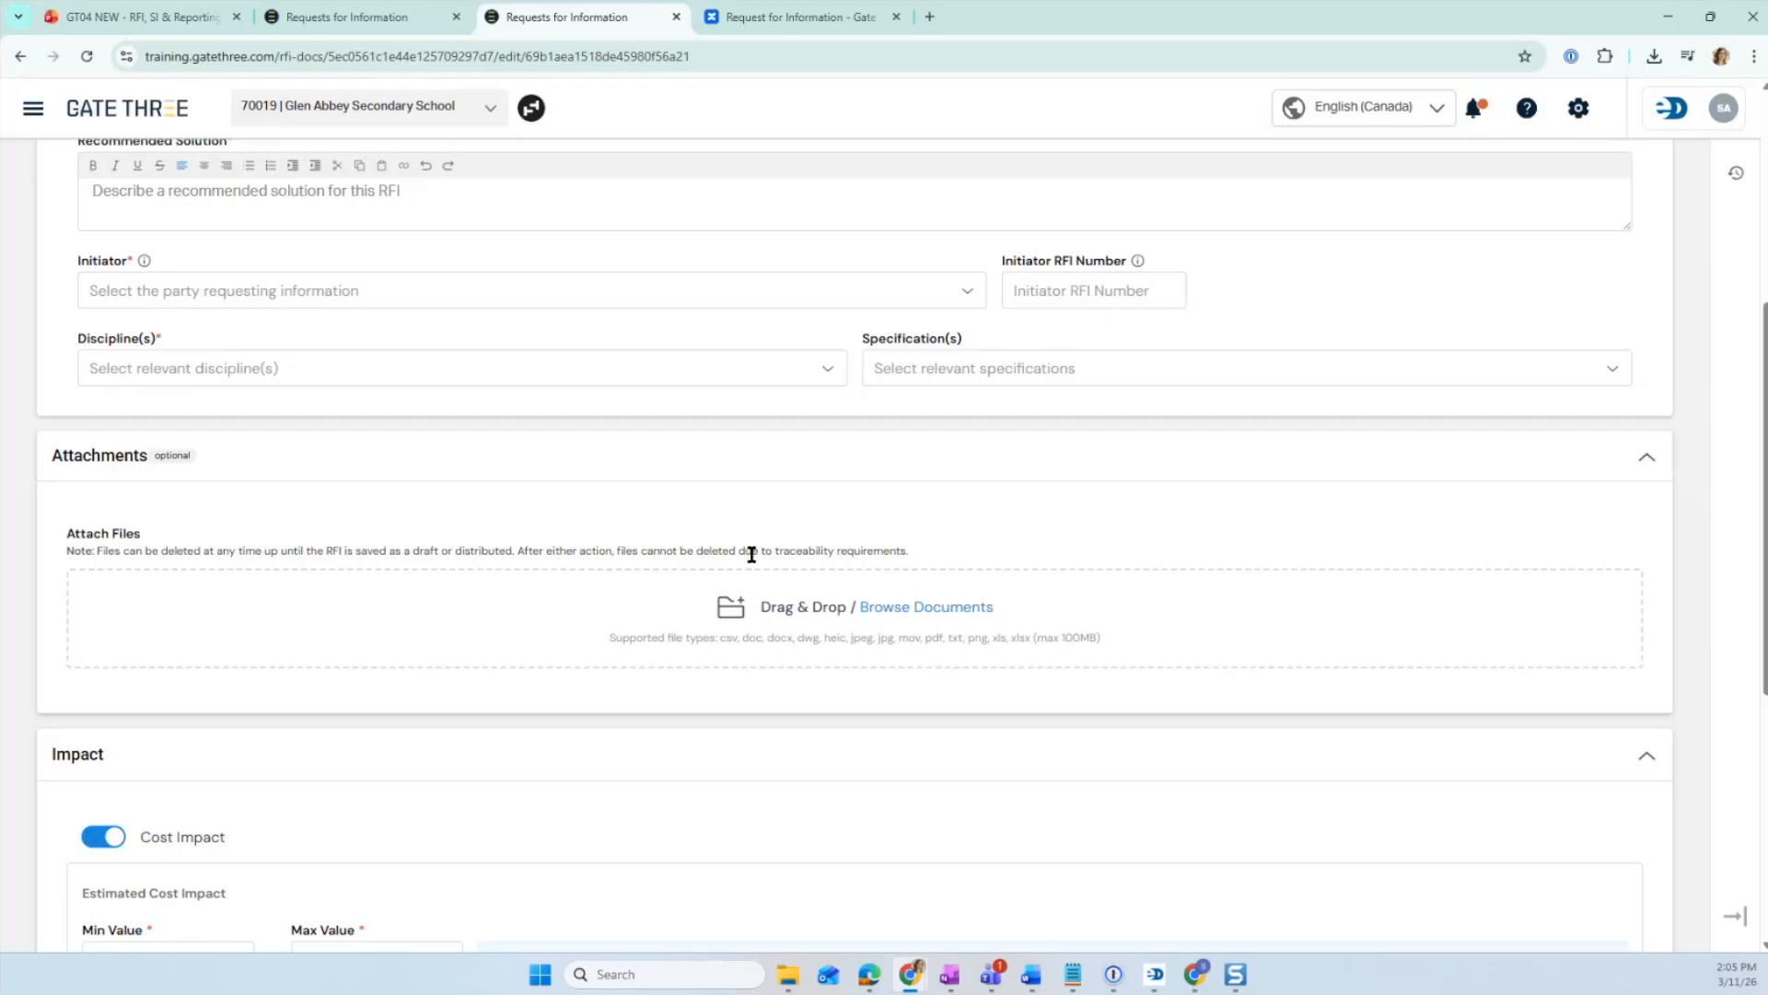
scroll(1409, 363, up, 5)
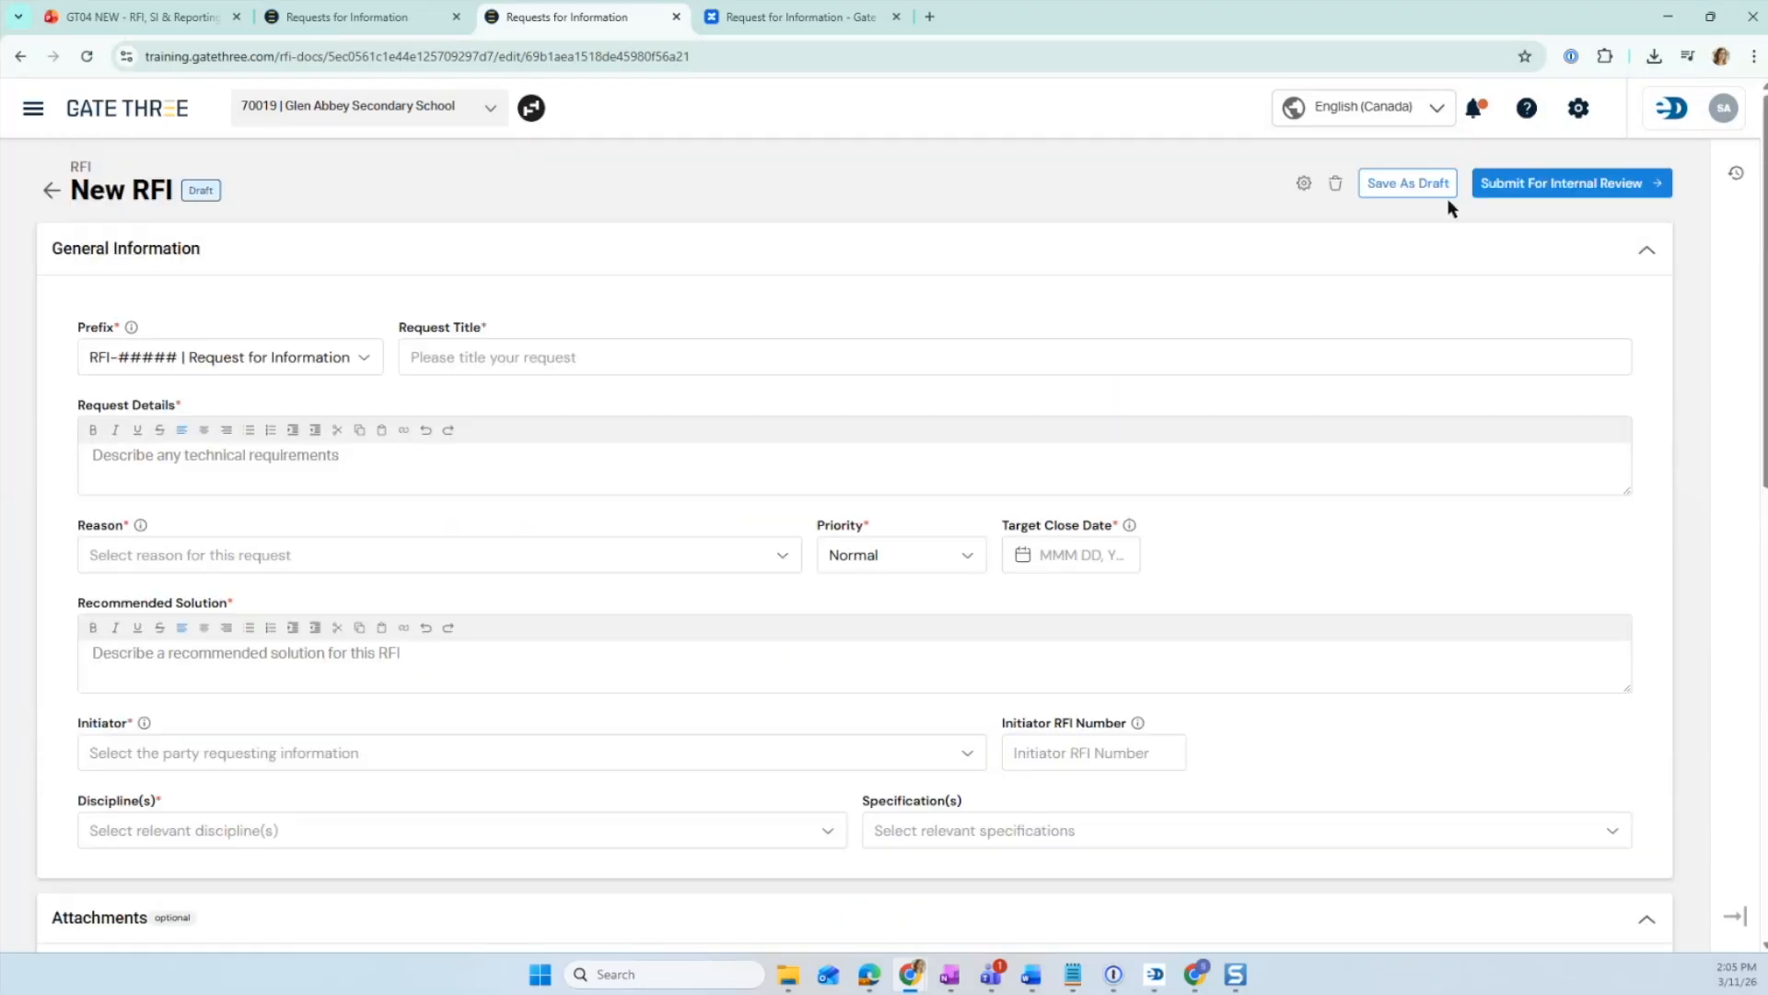
scroll(533, 595, down, 5)
drag(316, 634, 1014, 643)
scroll(1013, 642, up, 5)
- Close the Submit for External Review dialog on RFI-00042 without submitting
click(359, 15)
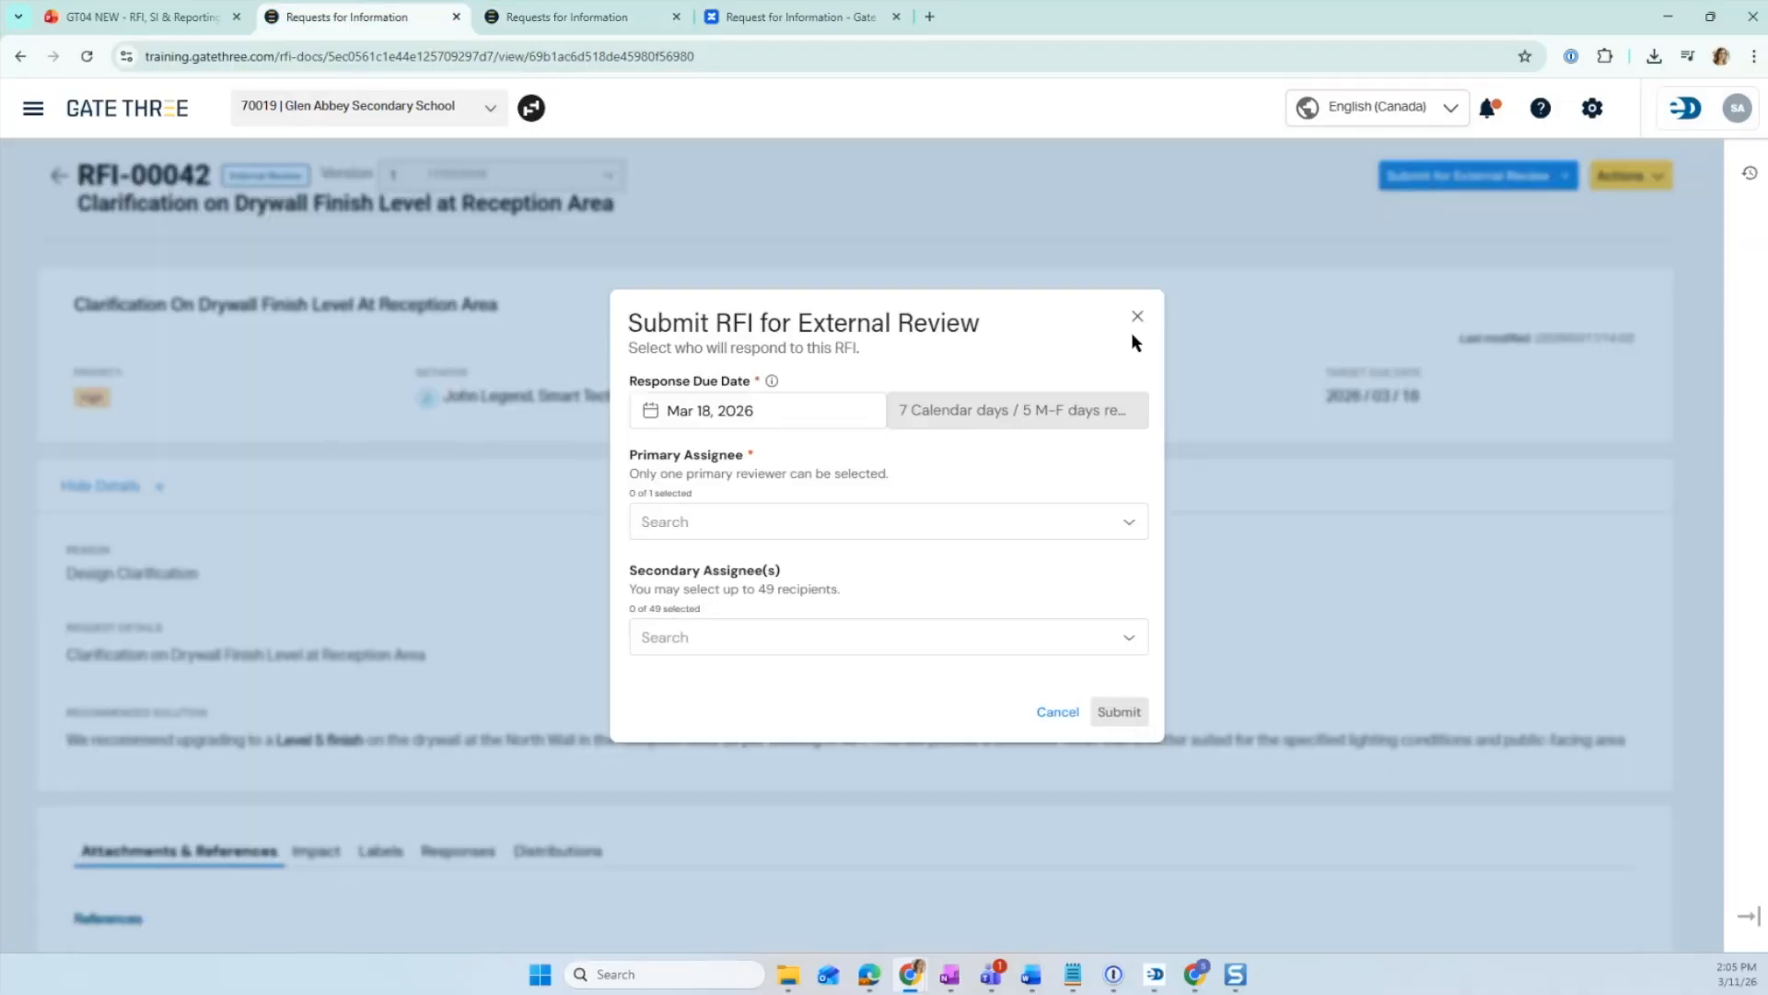
click(1138, 323)
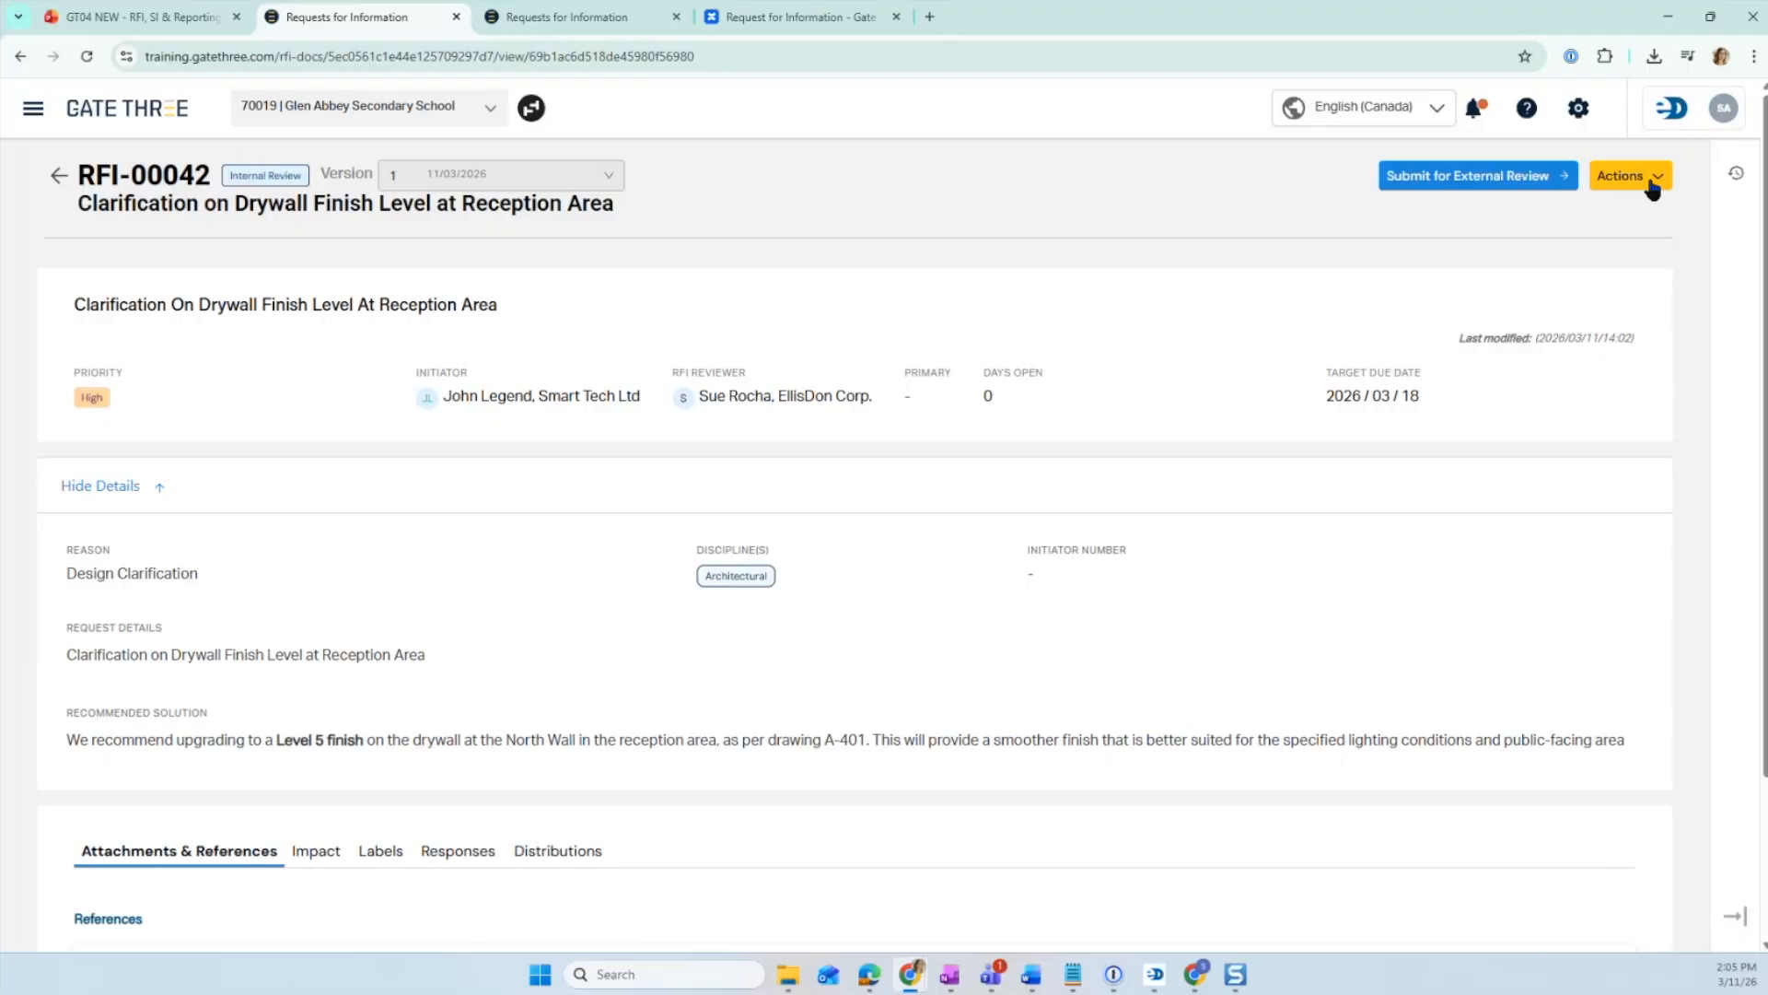
- Open RFI-00042 for editing from its Actions menu and scroll through the editable form
click(1646, 180)
click(1621, 221)
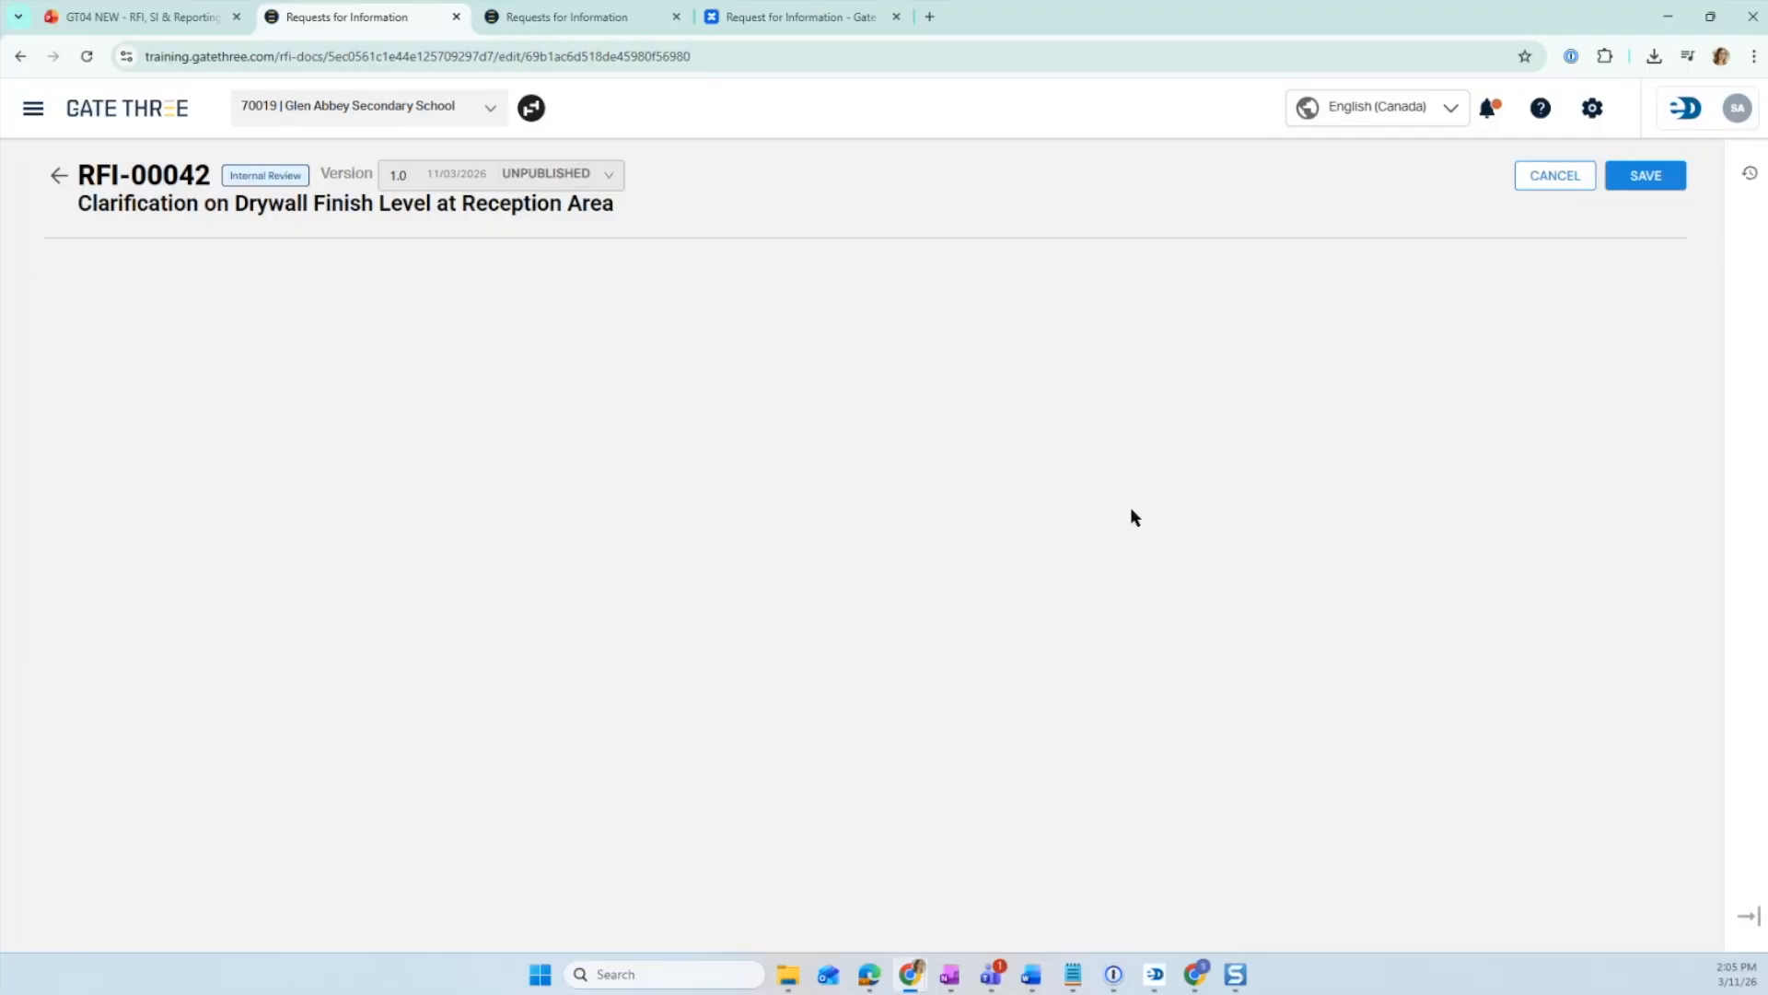
scroll(787, 497, down, 5)
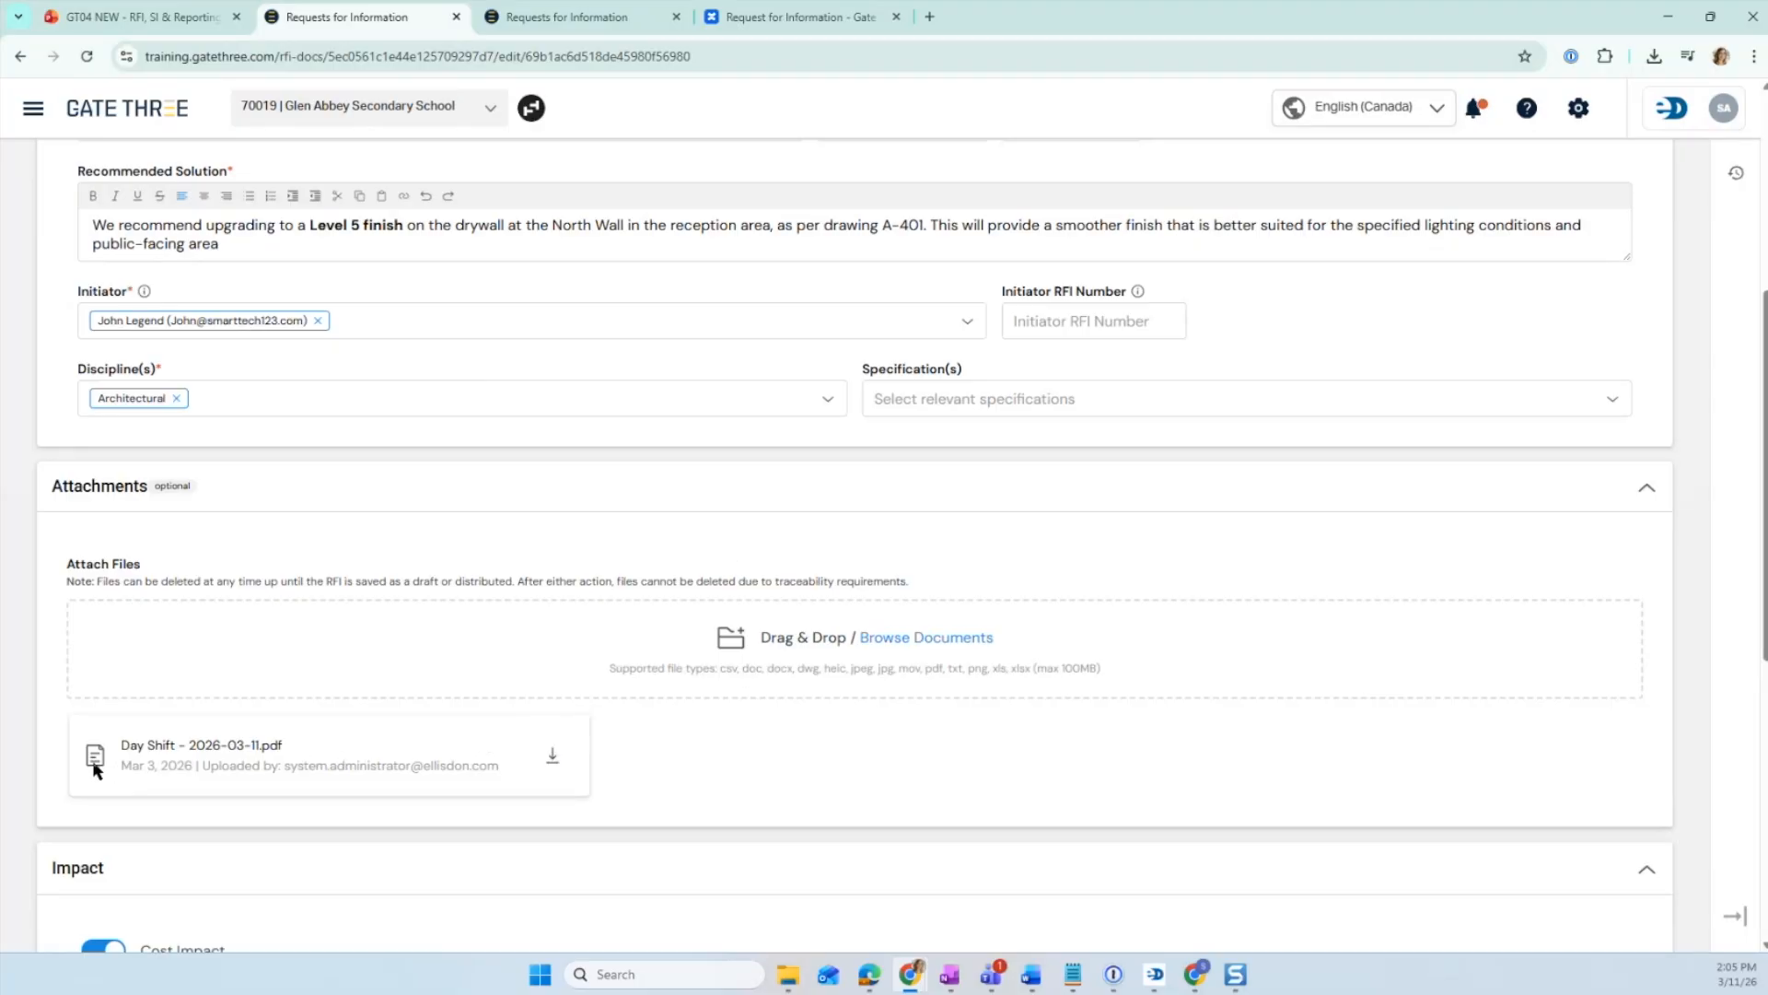
scroll(429, 765, up, 5)
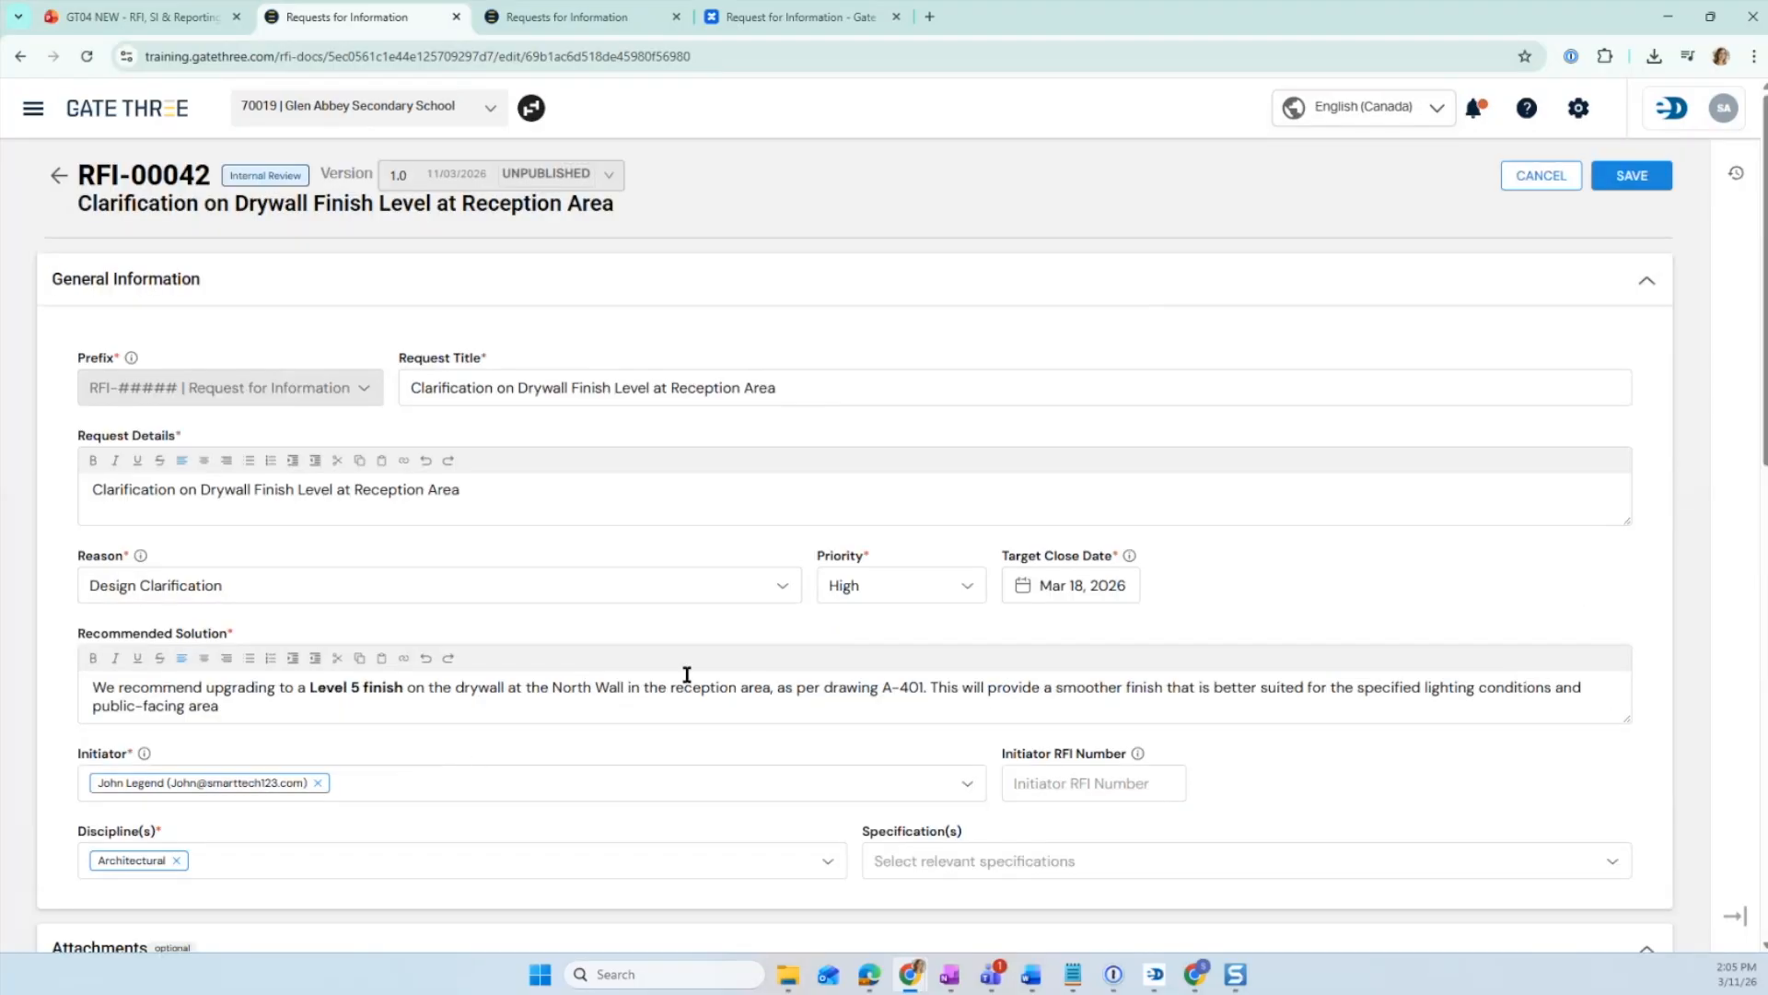
- Compare the RFI user permissions documentation with the attachment sections of the edit form and the blank new RFI form
click(778, 17)
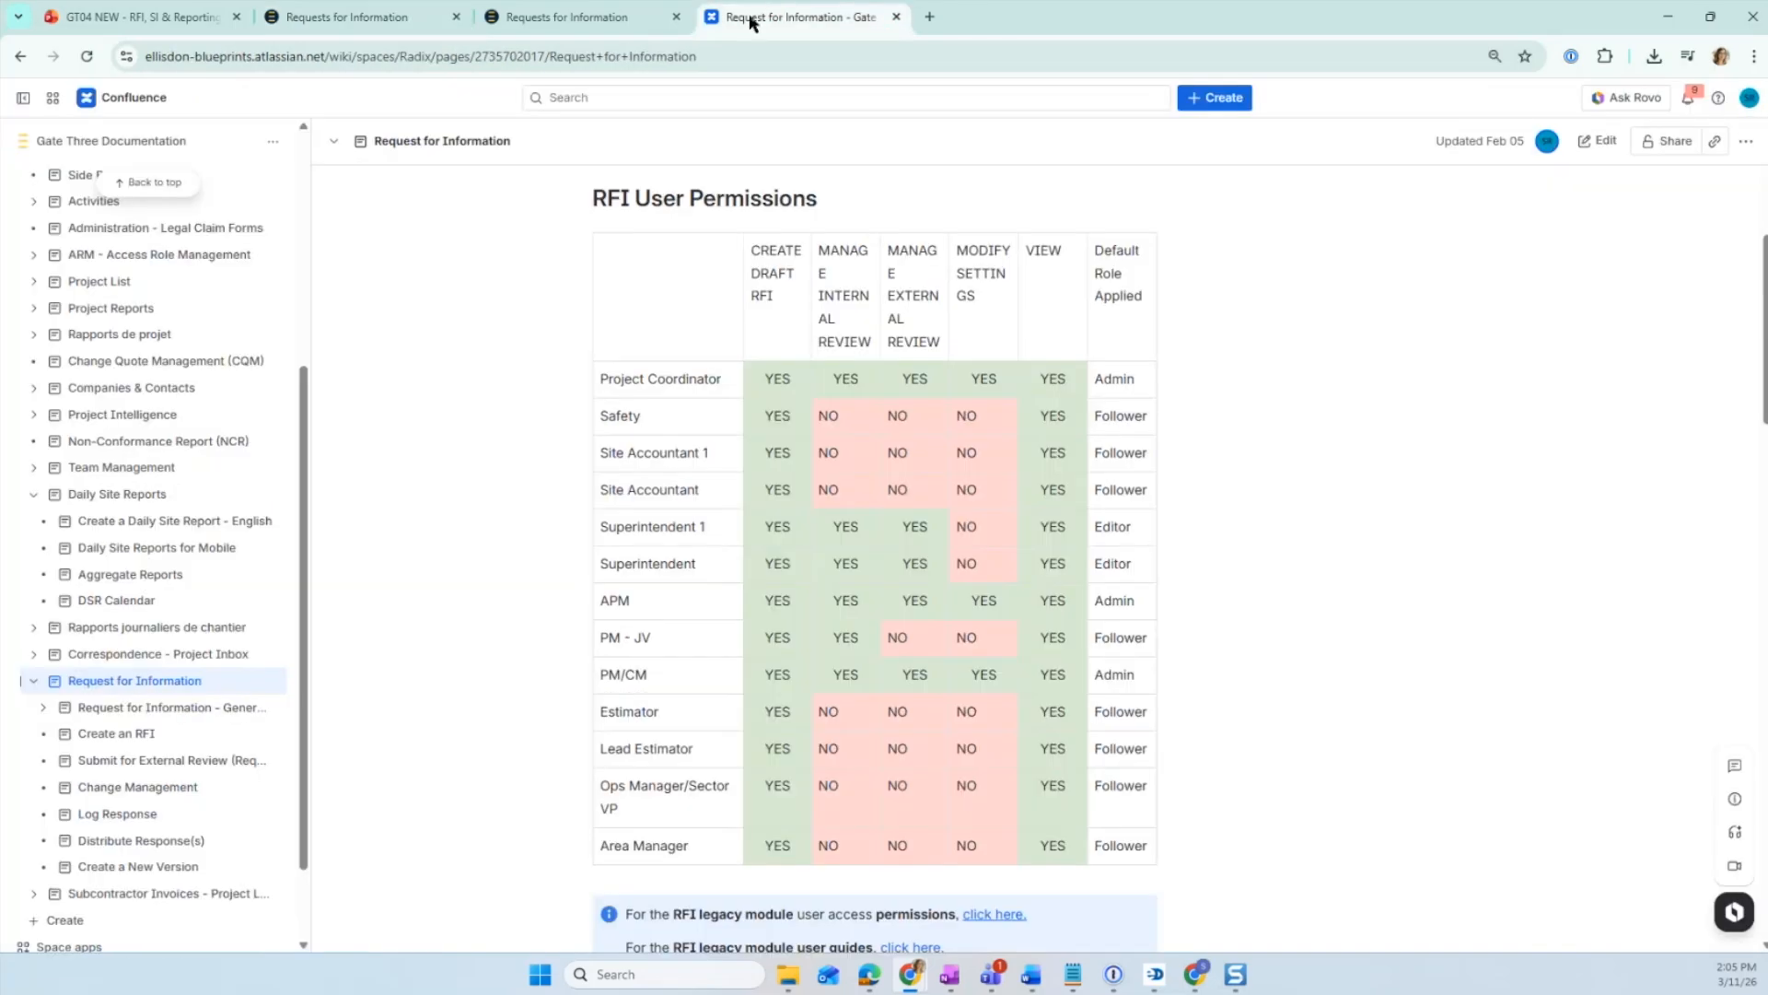
click(561, 20)
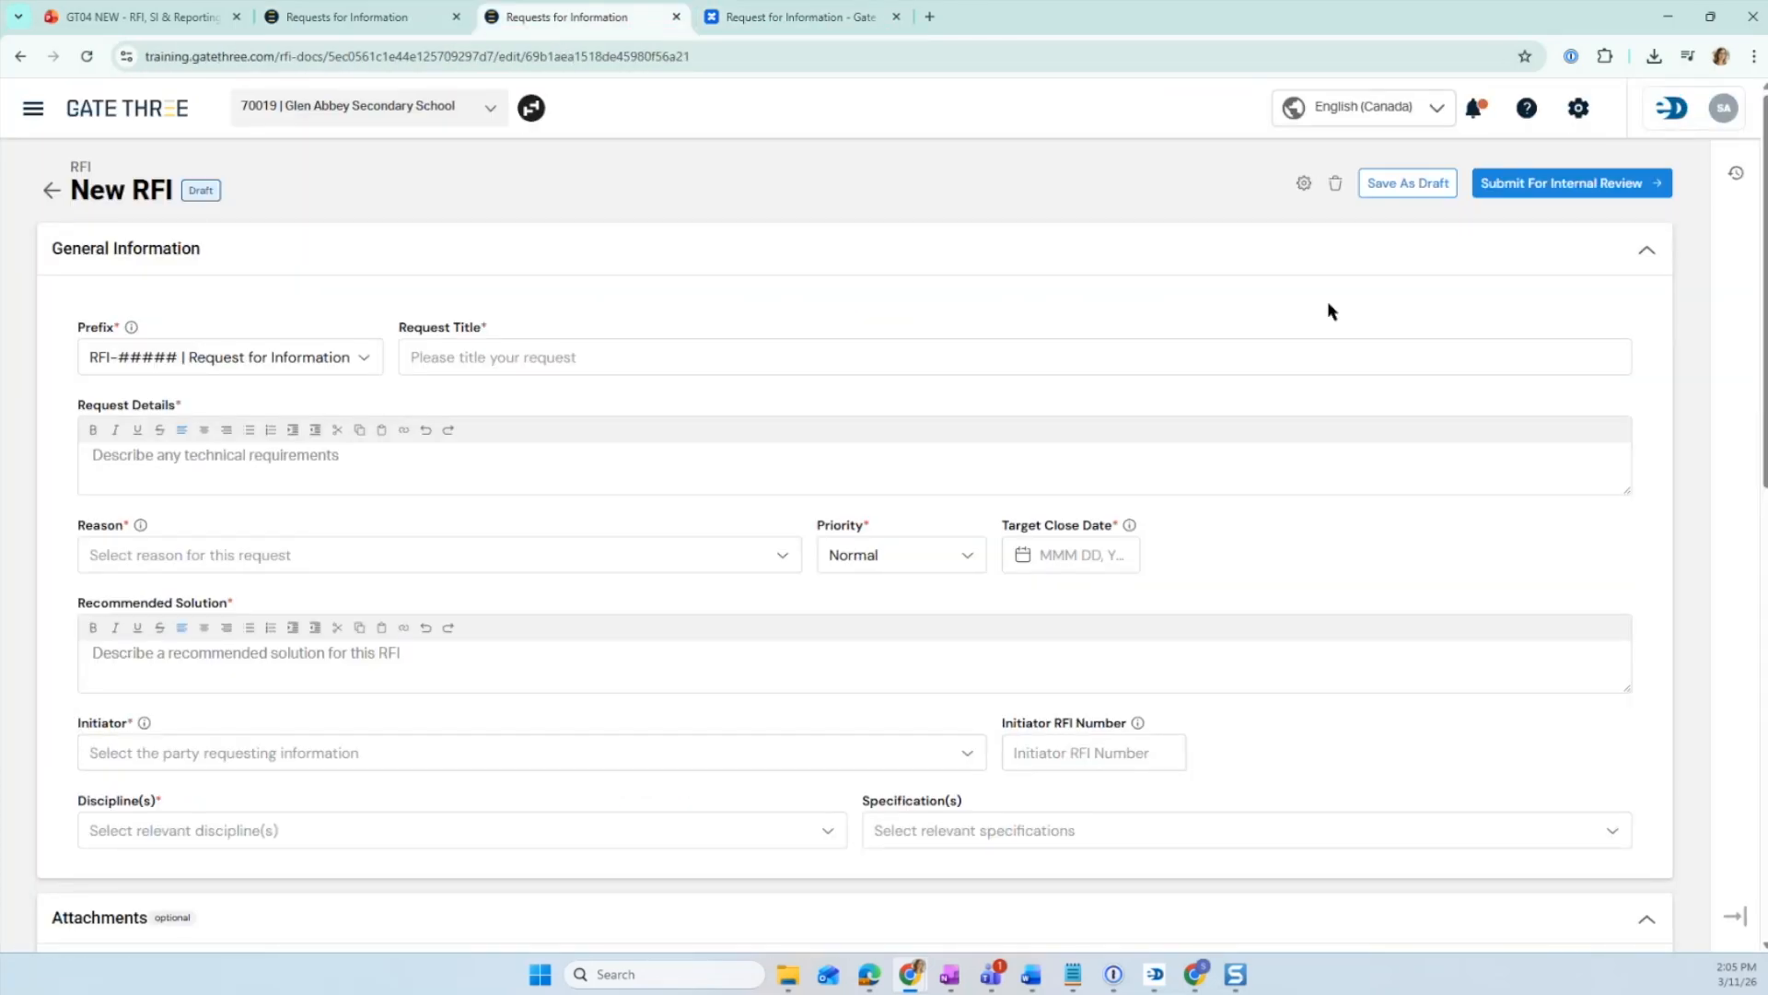
scroll(524, 790, down, 5)
drag(317, 551, 722, 722)
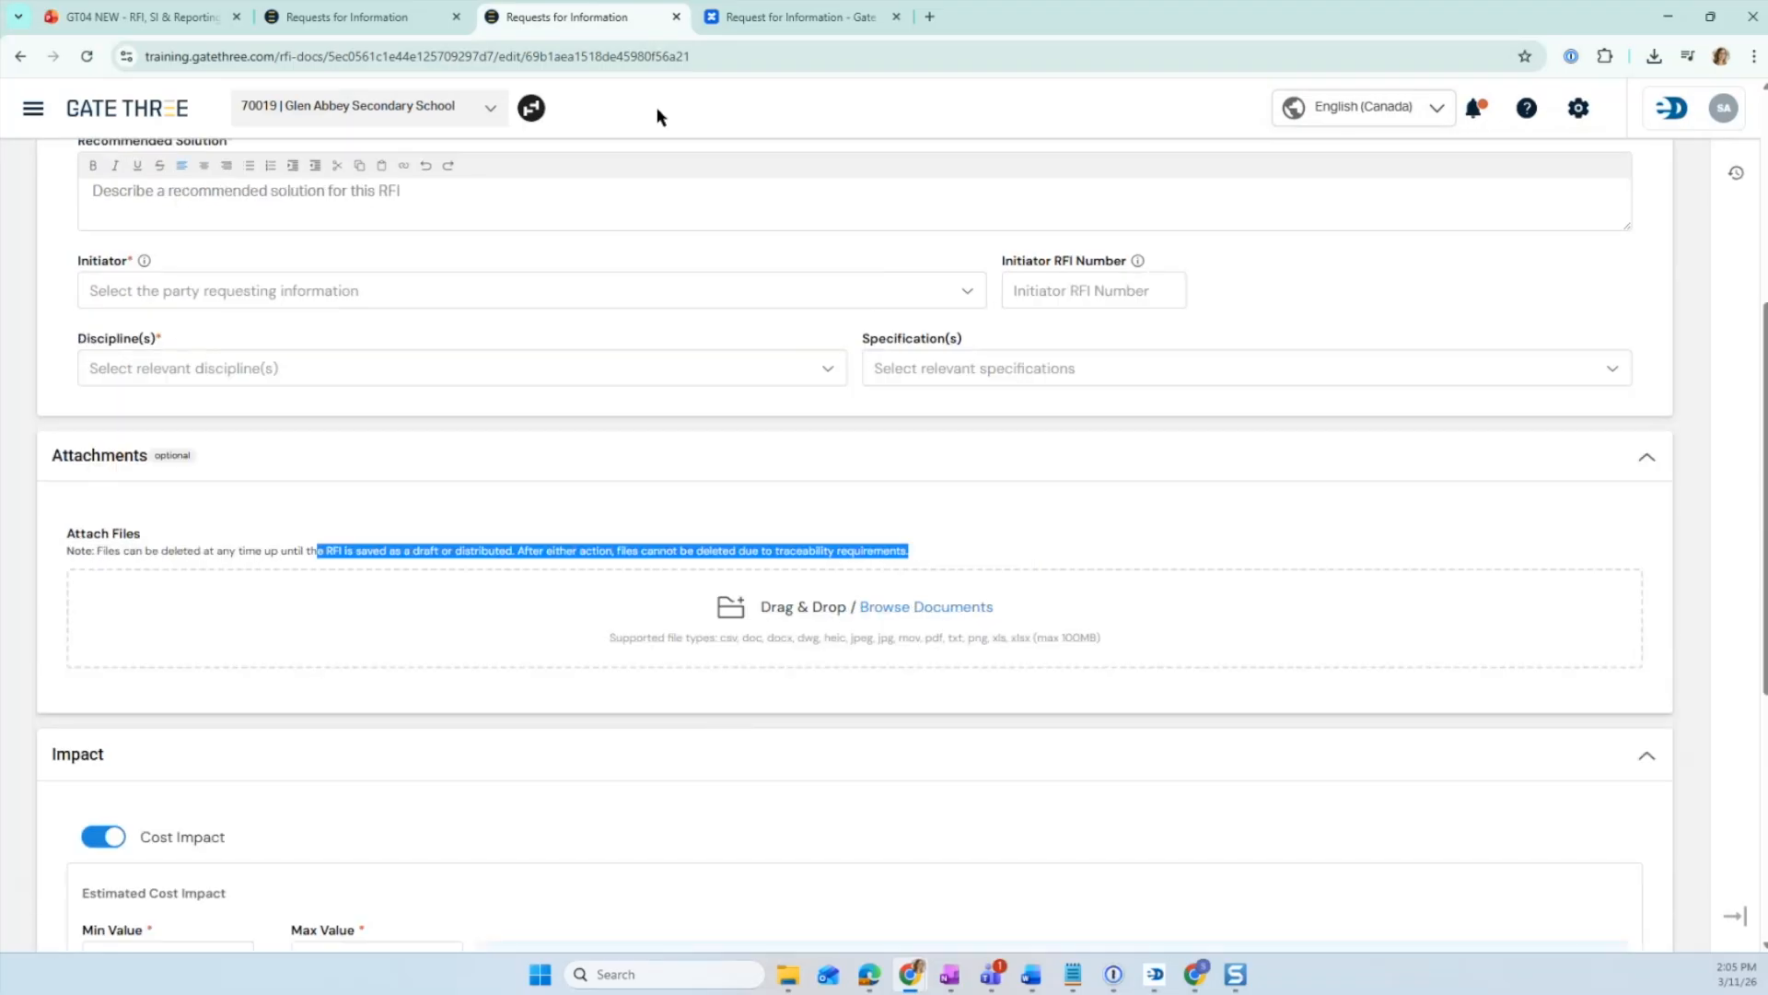
click(788, 20)
key(ctrl+shift+Tab)
key(ctrl+shift+Tab)
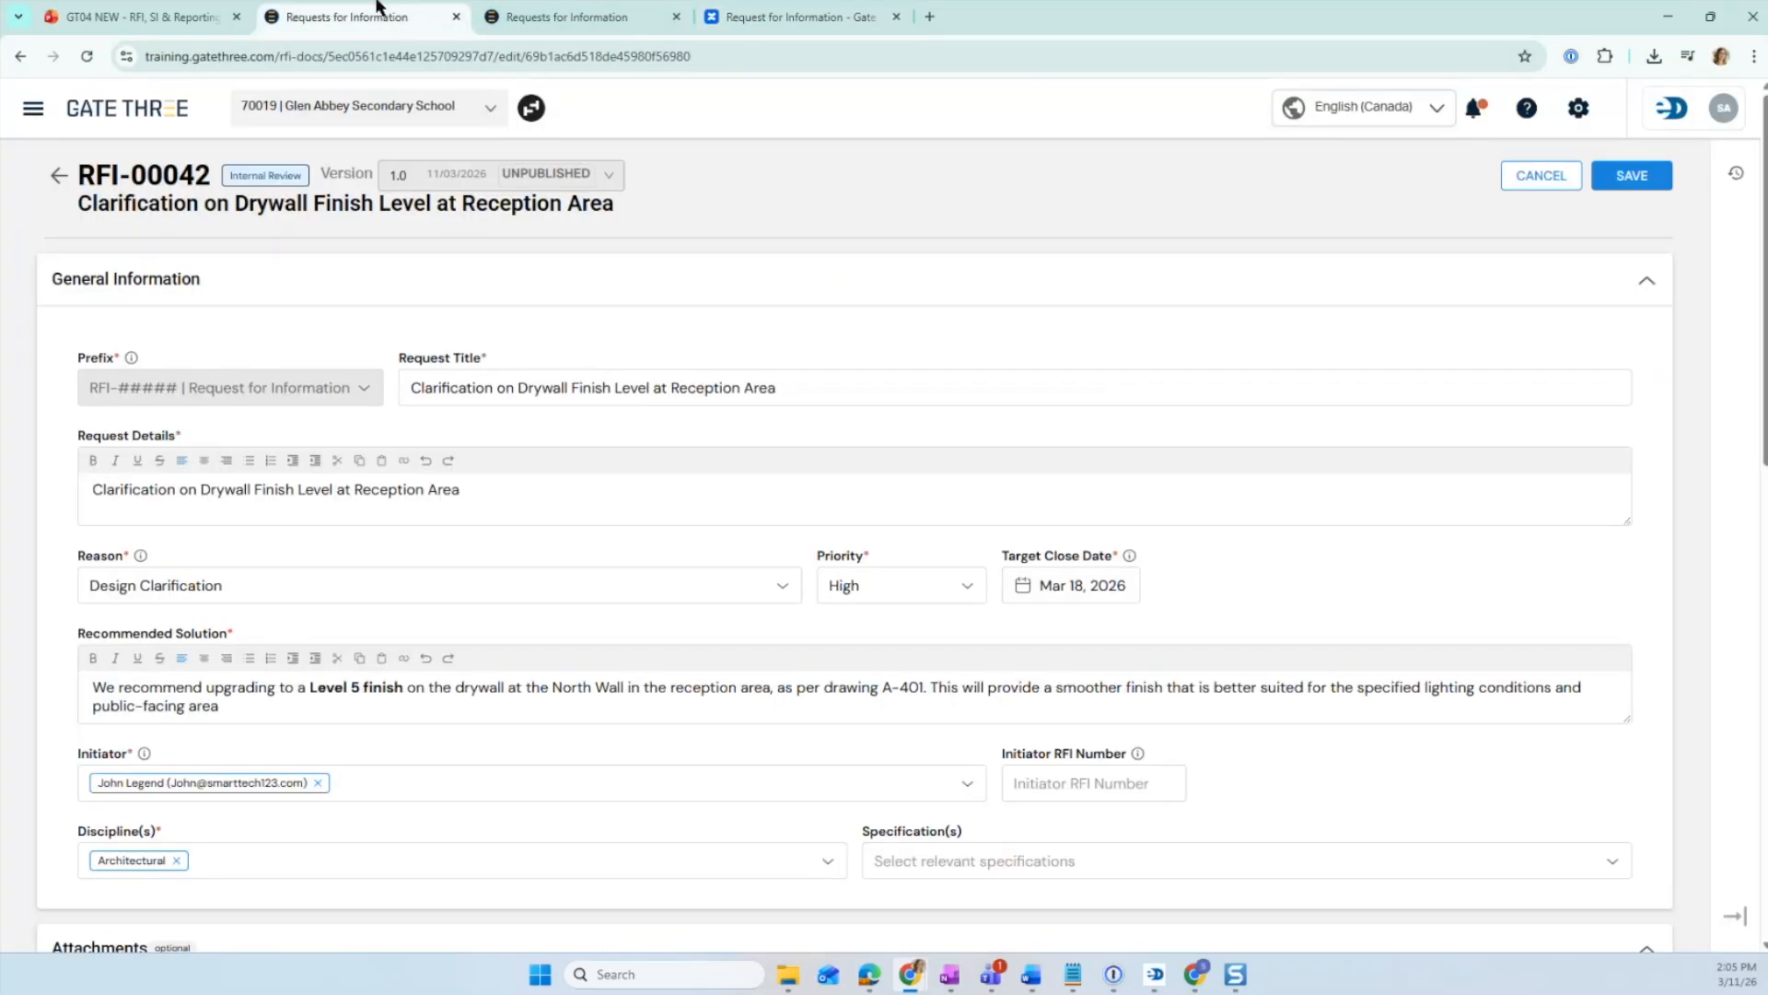
scroll(1449, 563, down, 5)
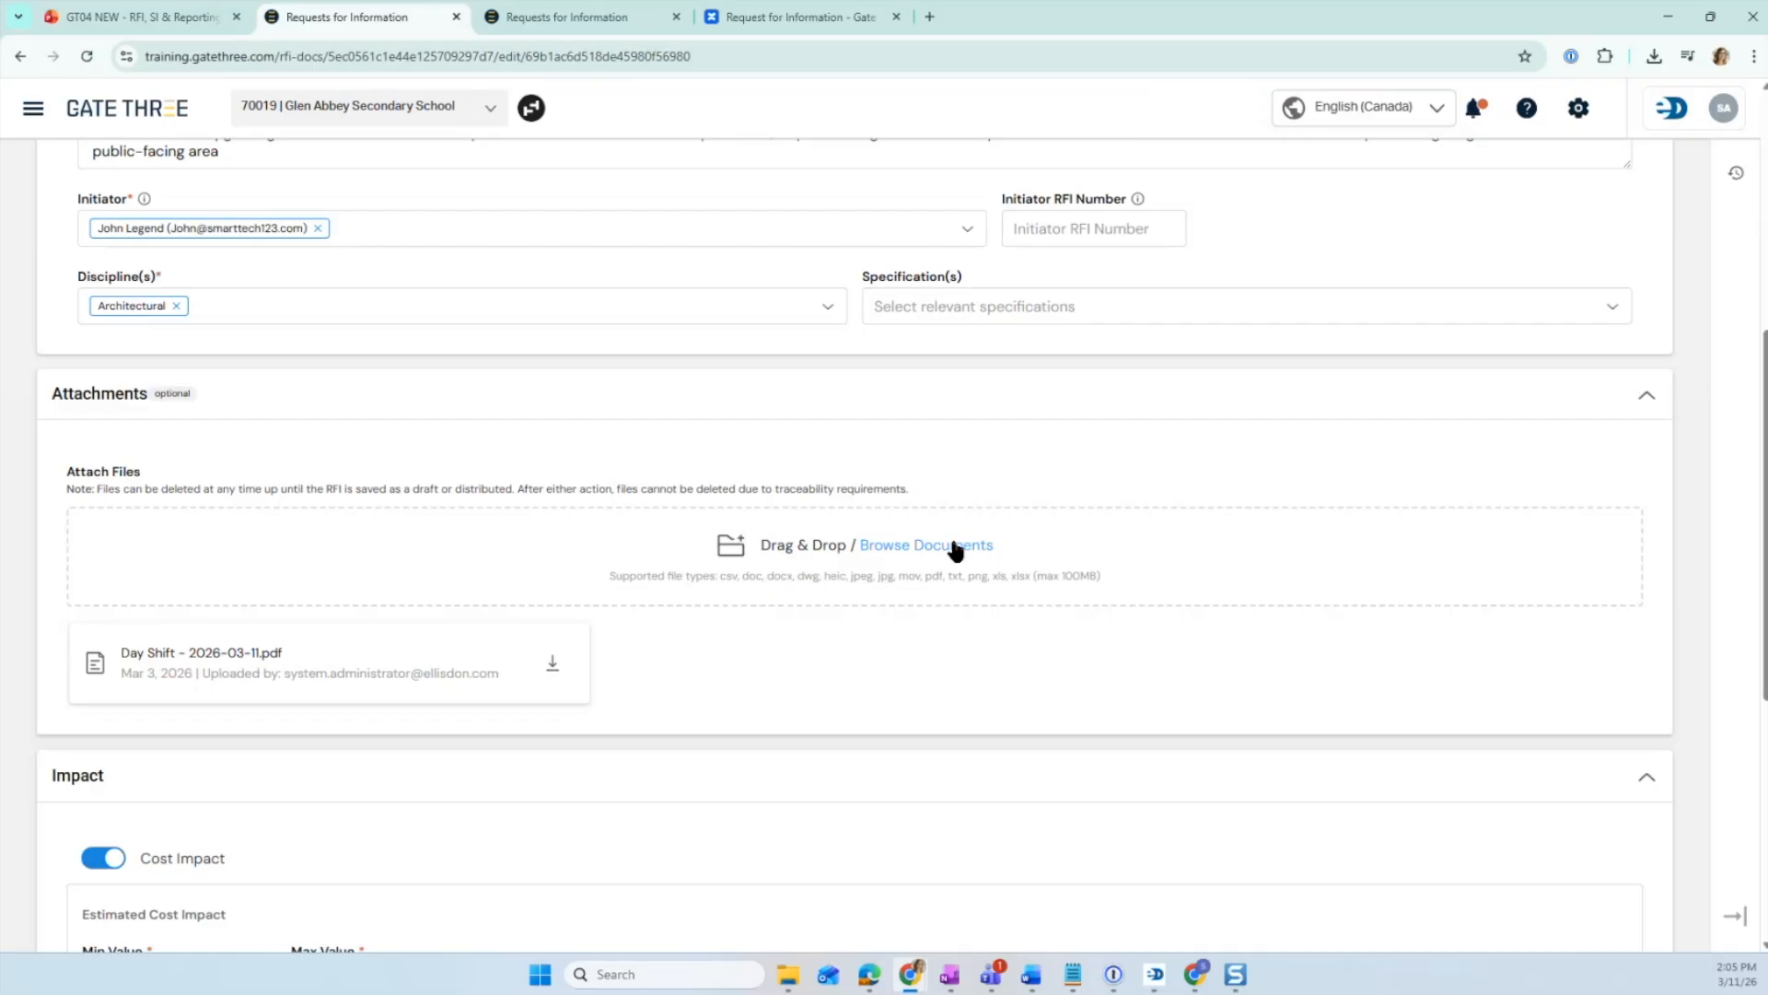
scroll(955, 550, up, 6)
click(513, 17)
scroll(1241, 453, up, 6)
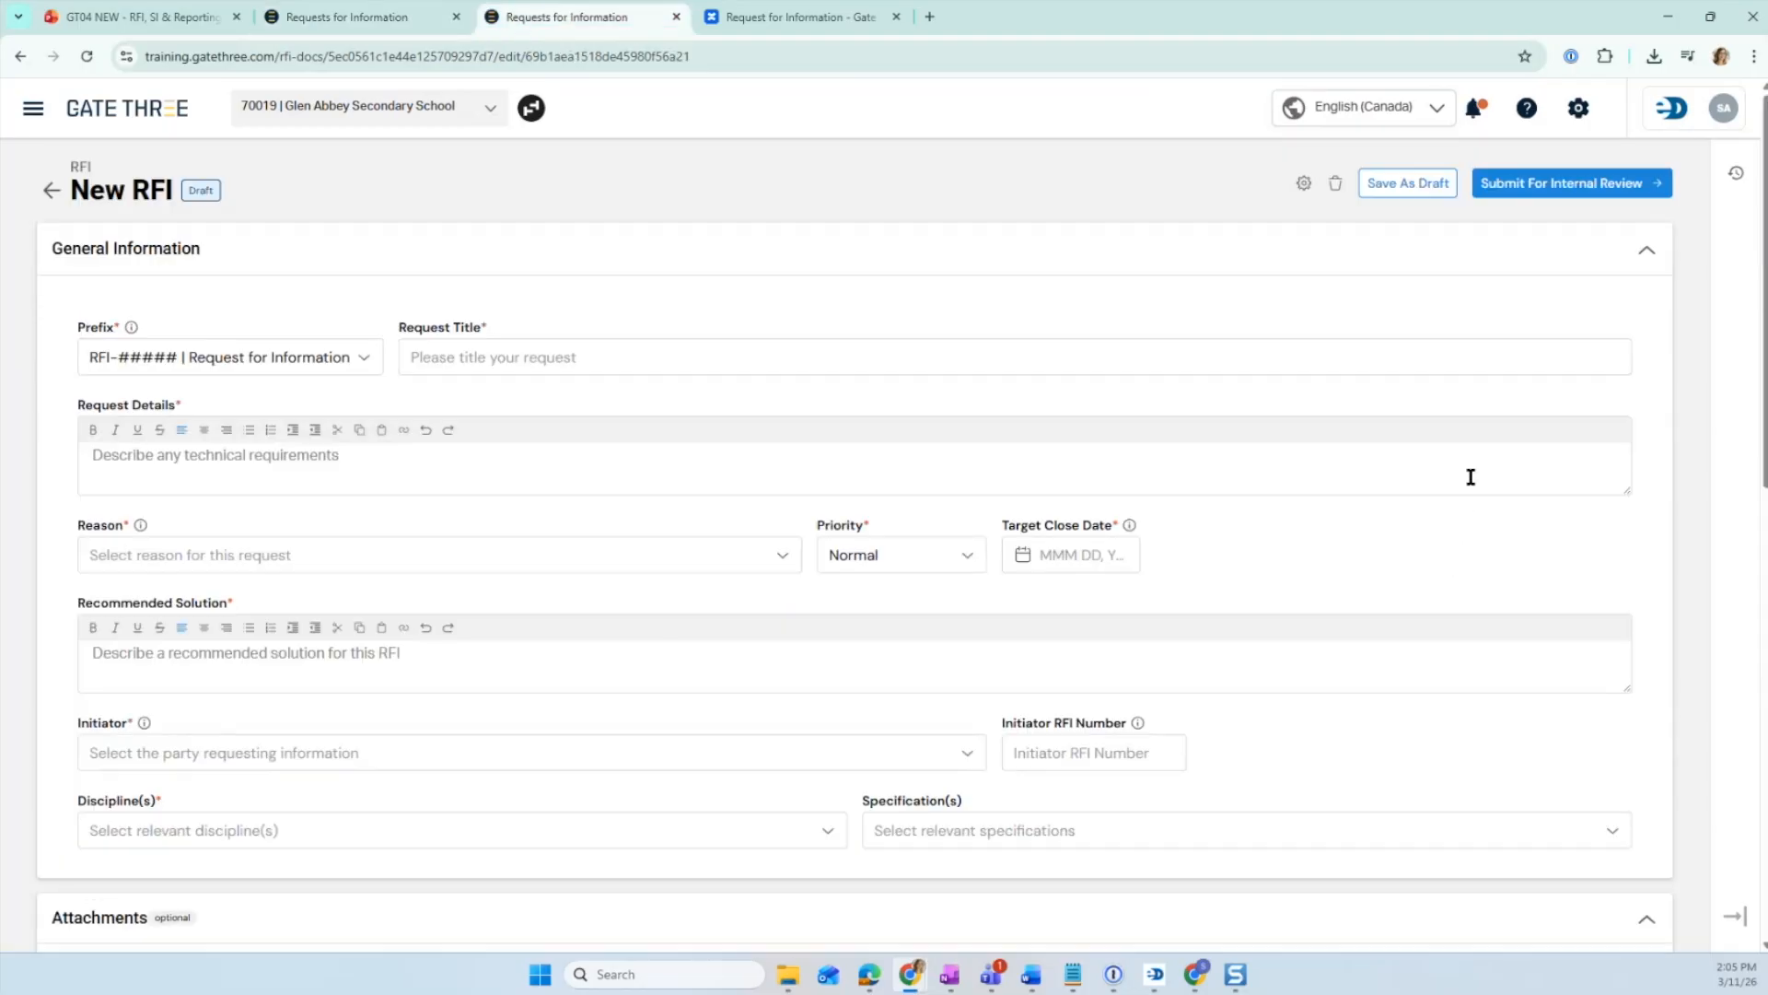
- Return from the new RFI form to the RFI log and sort the log by Due Date
click(53, 193)
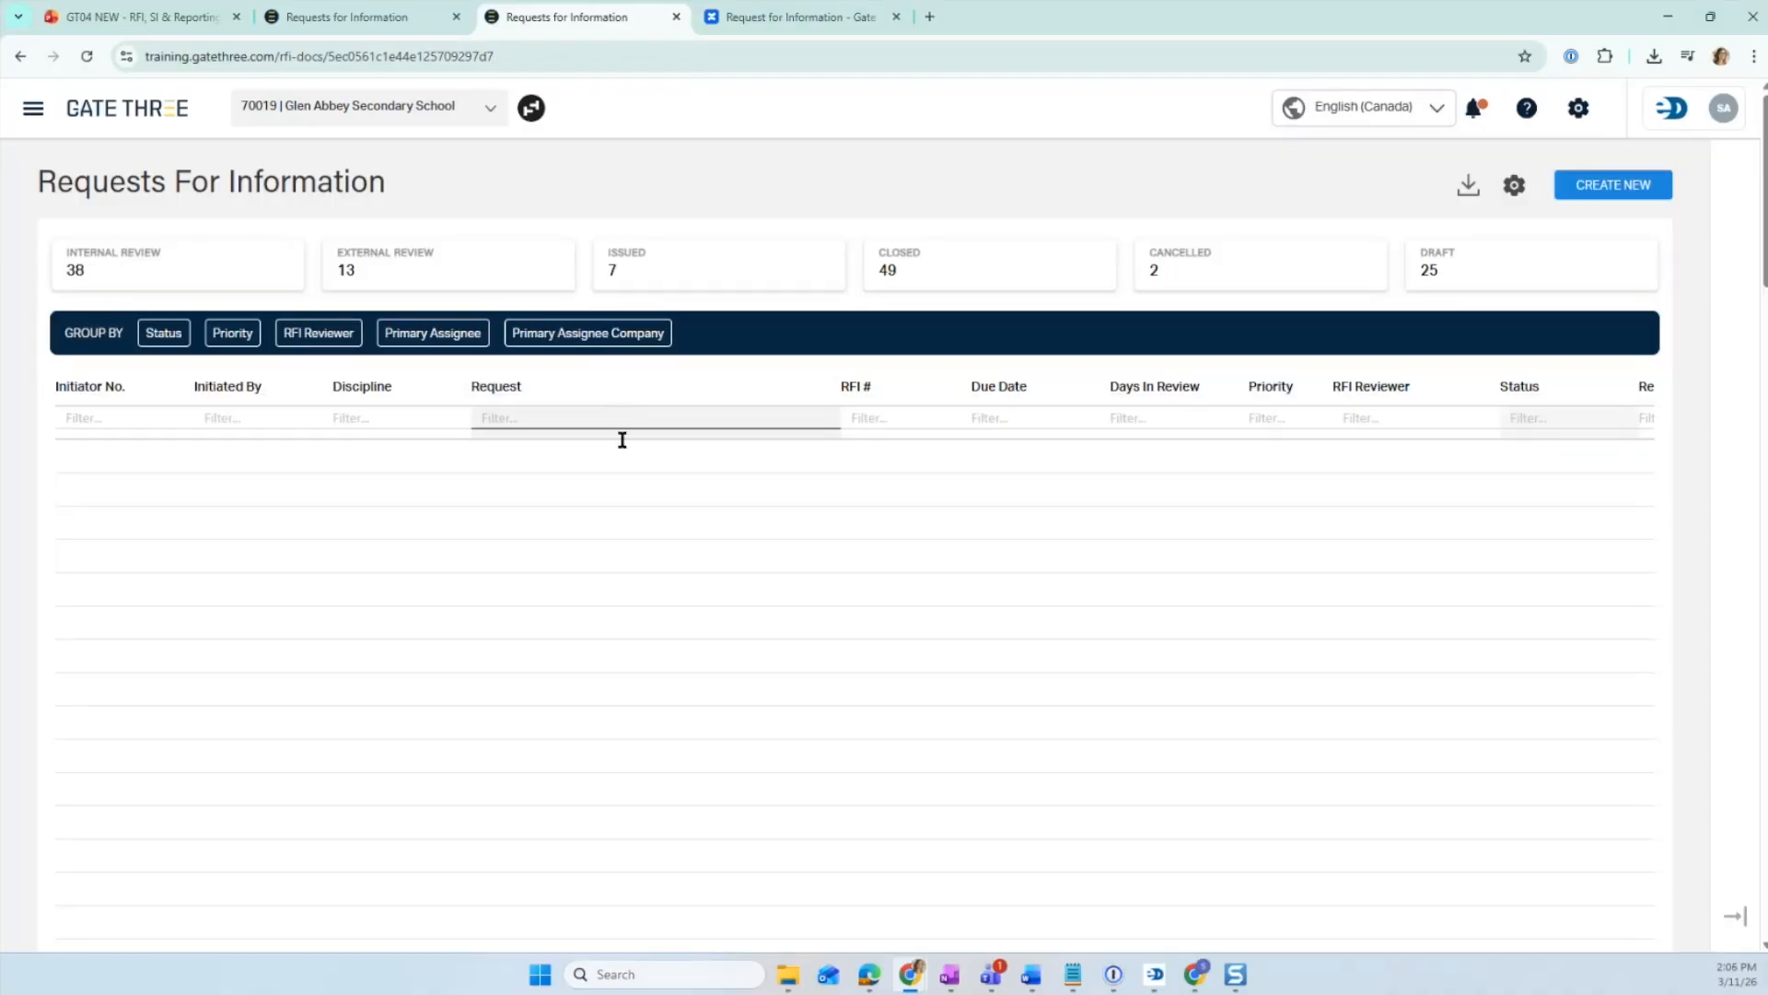
click(1017, 390)
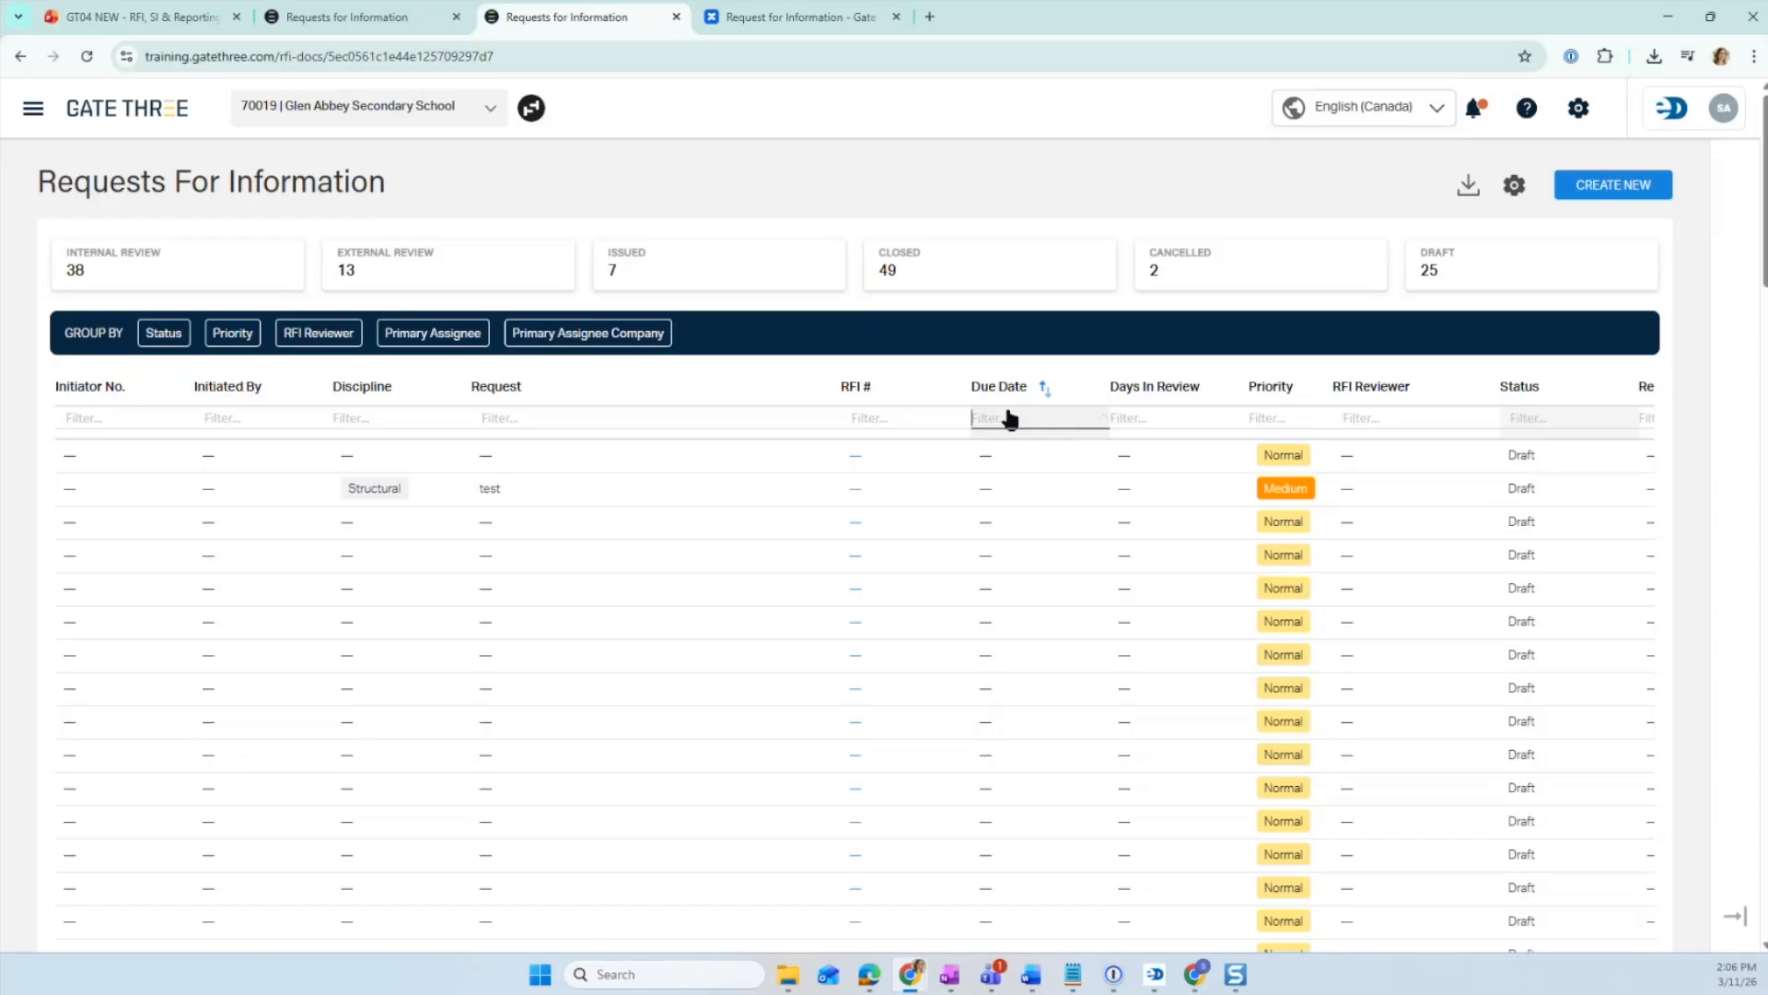
click(1009, 416)
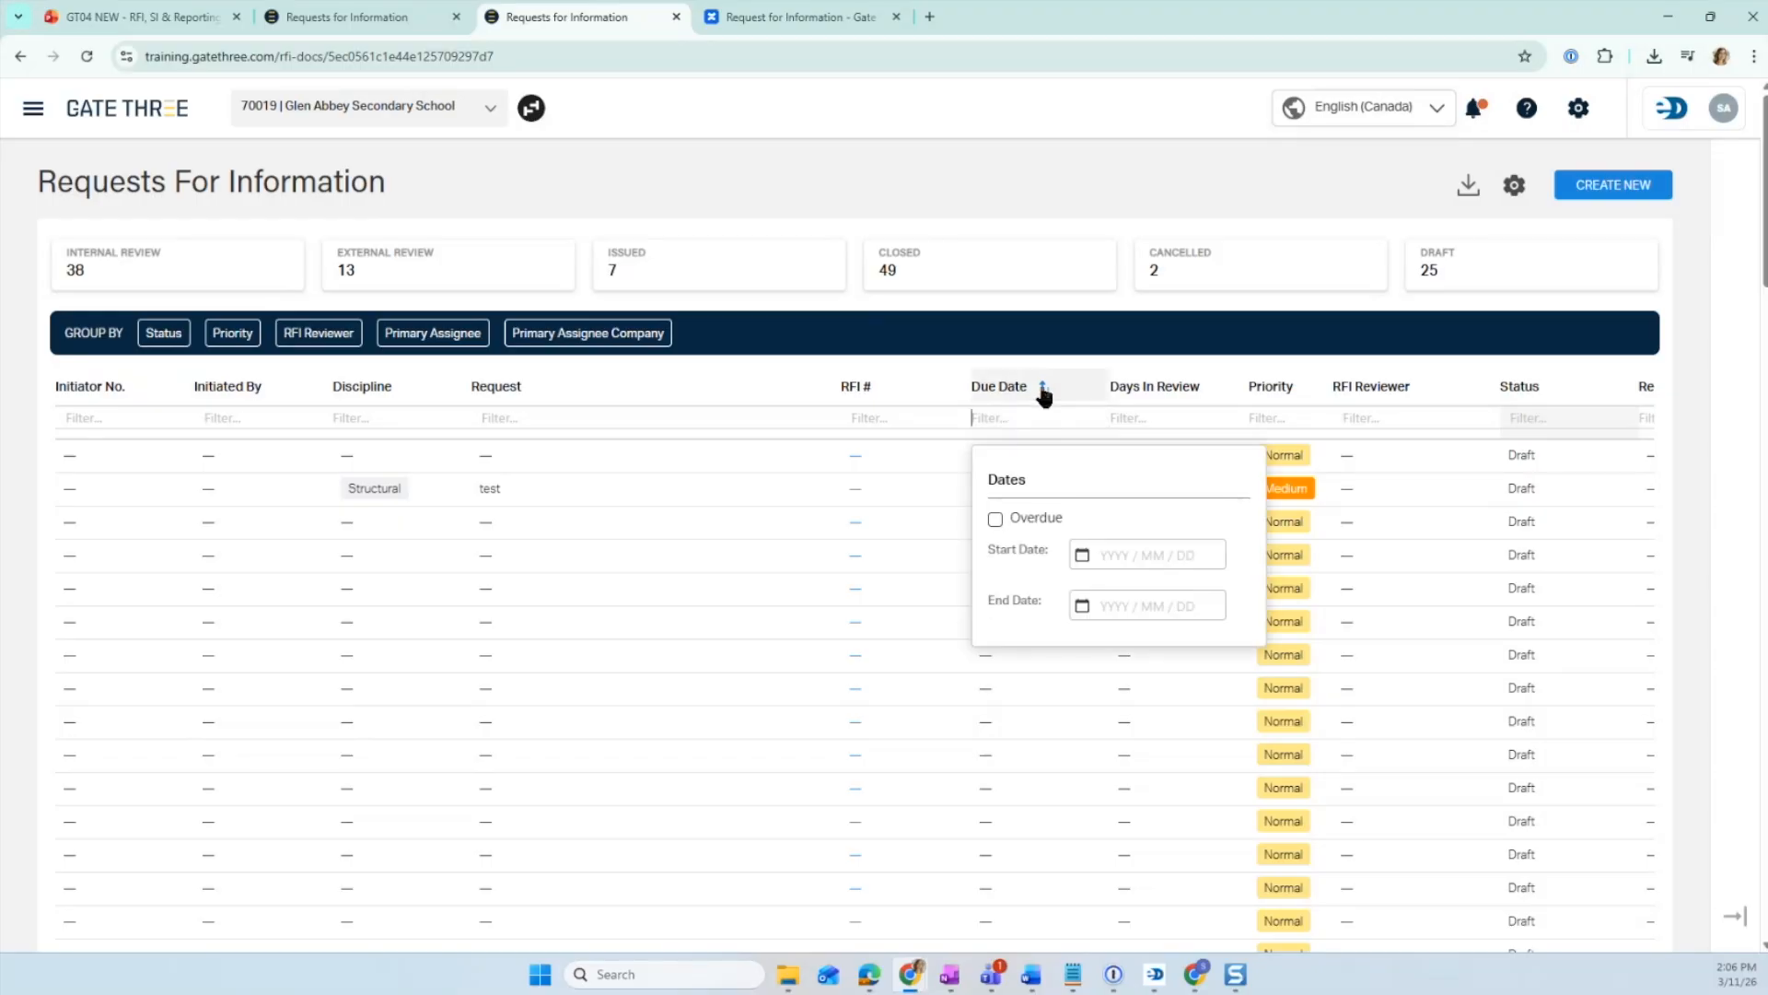
click(1043, 389)
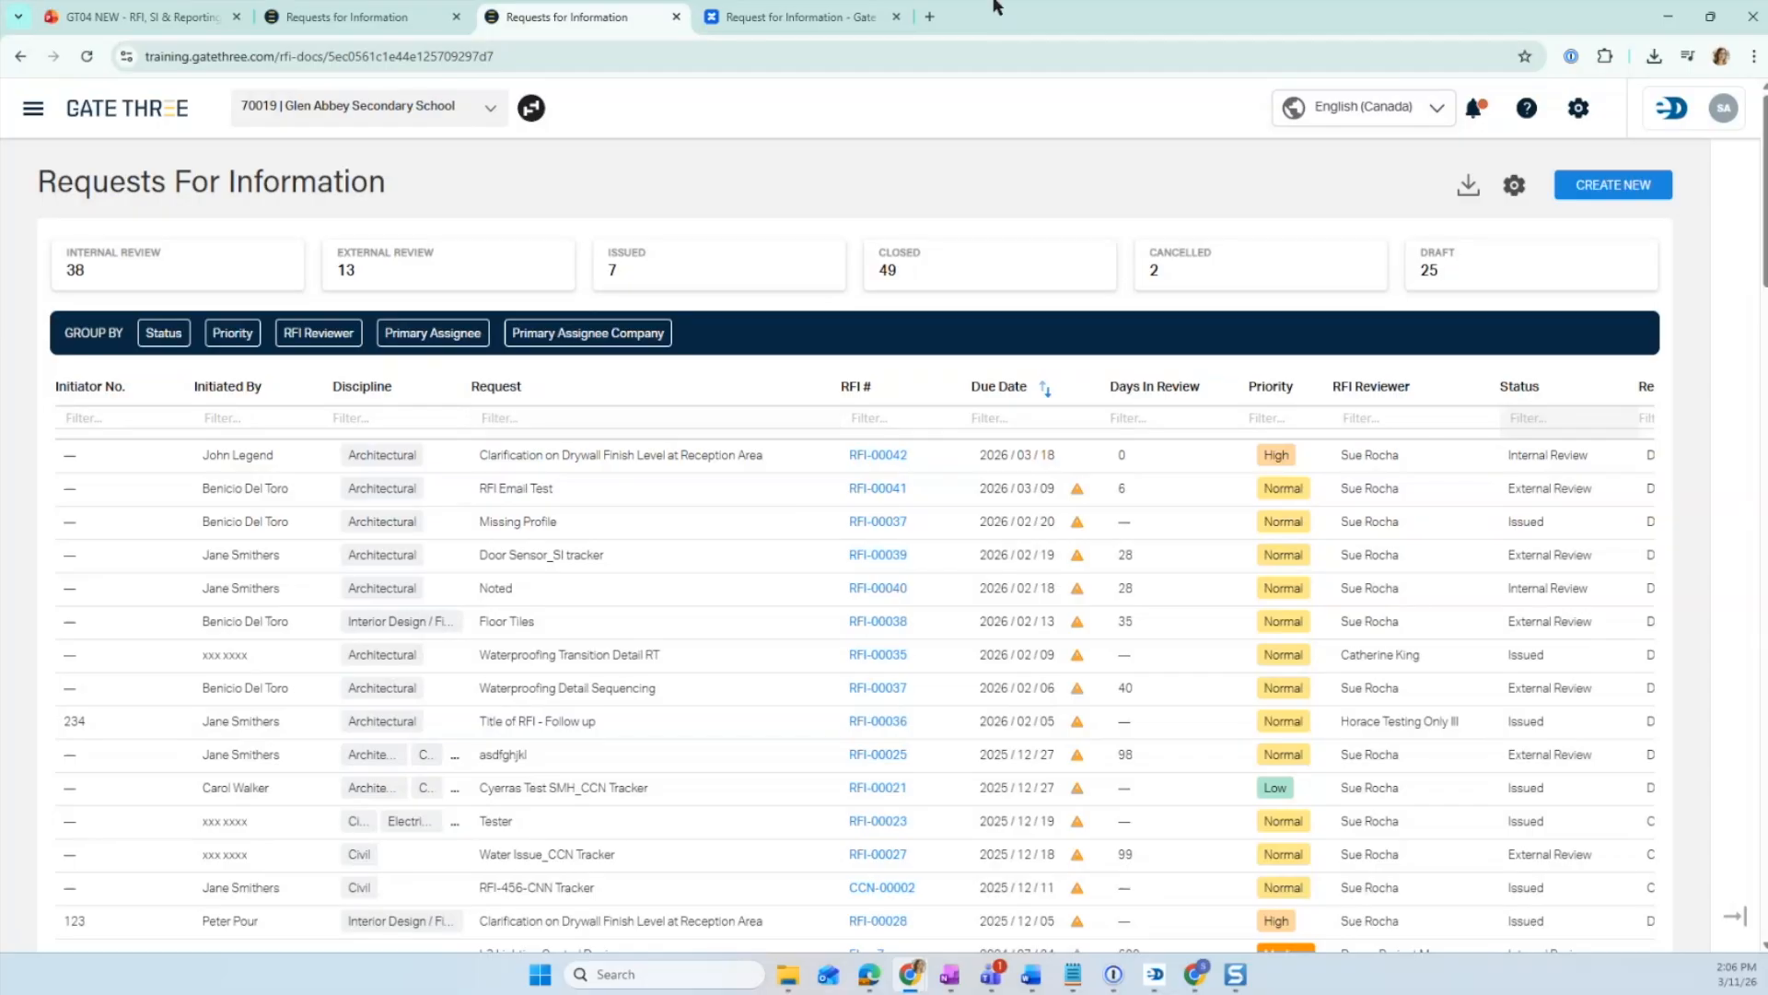
- Go back to the RFI-00042 edit form and cancel the edit without saving
click(810, 18)
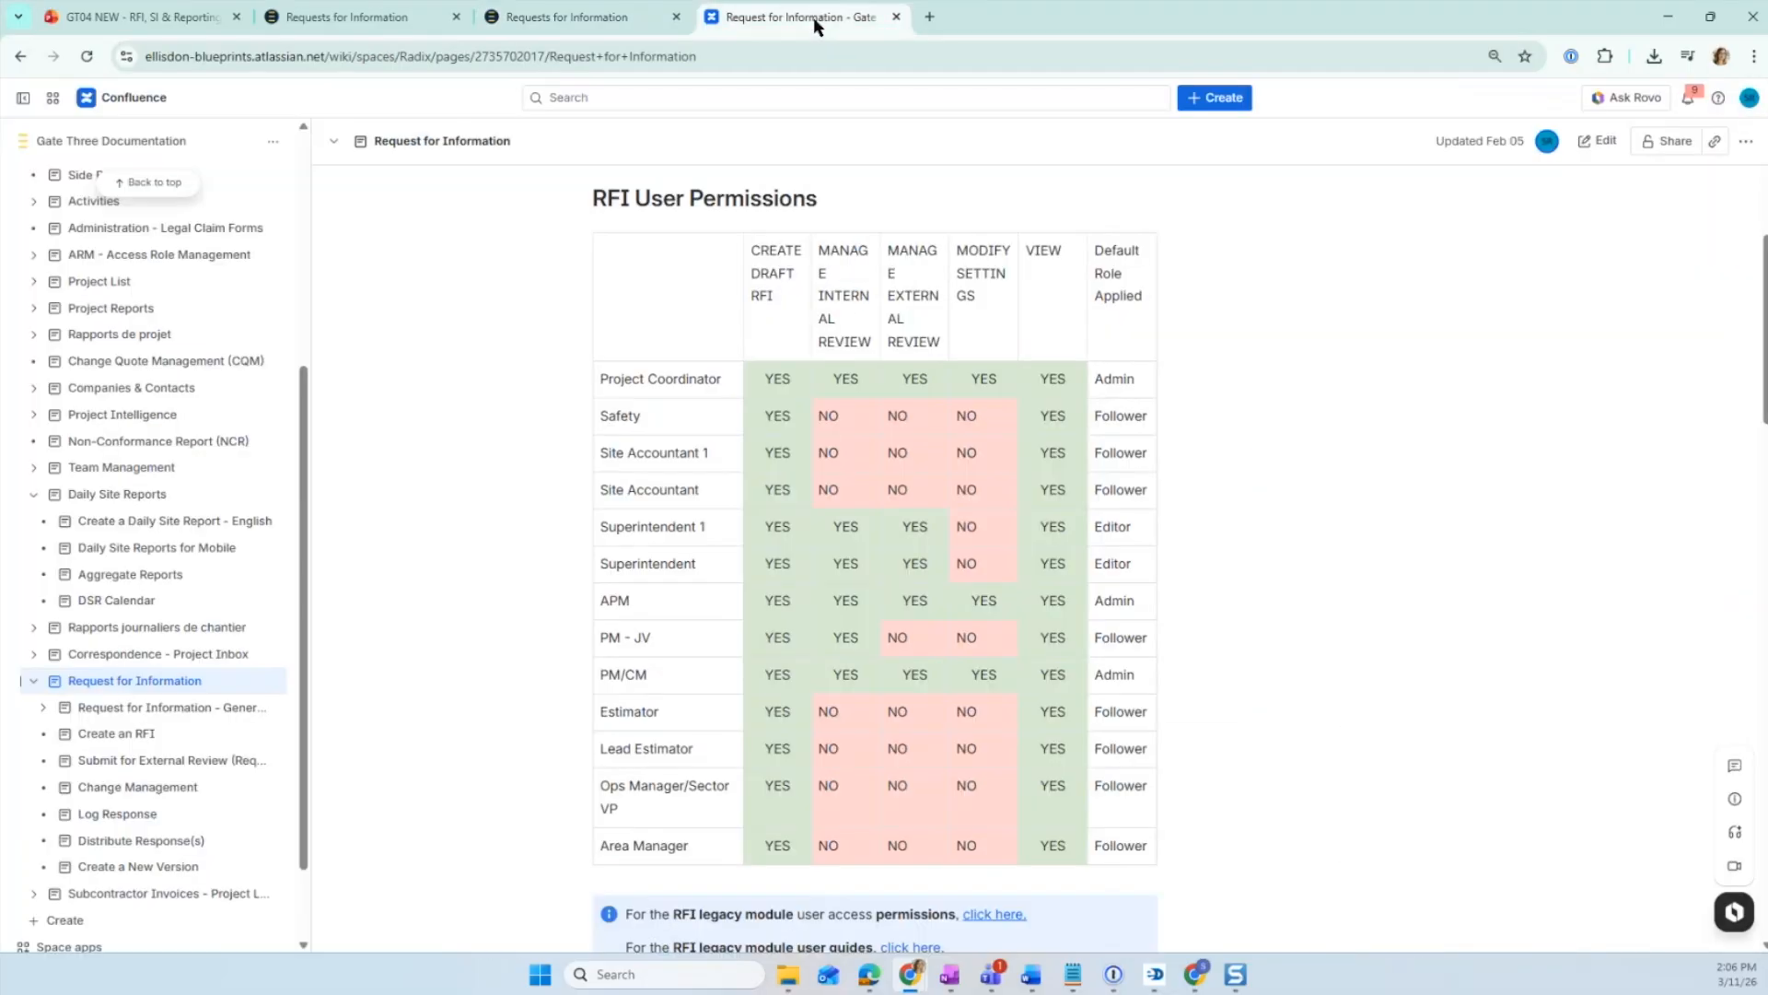
click(387, 22)
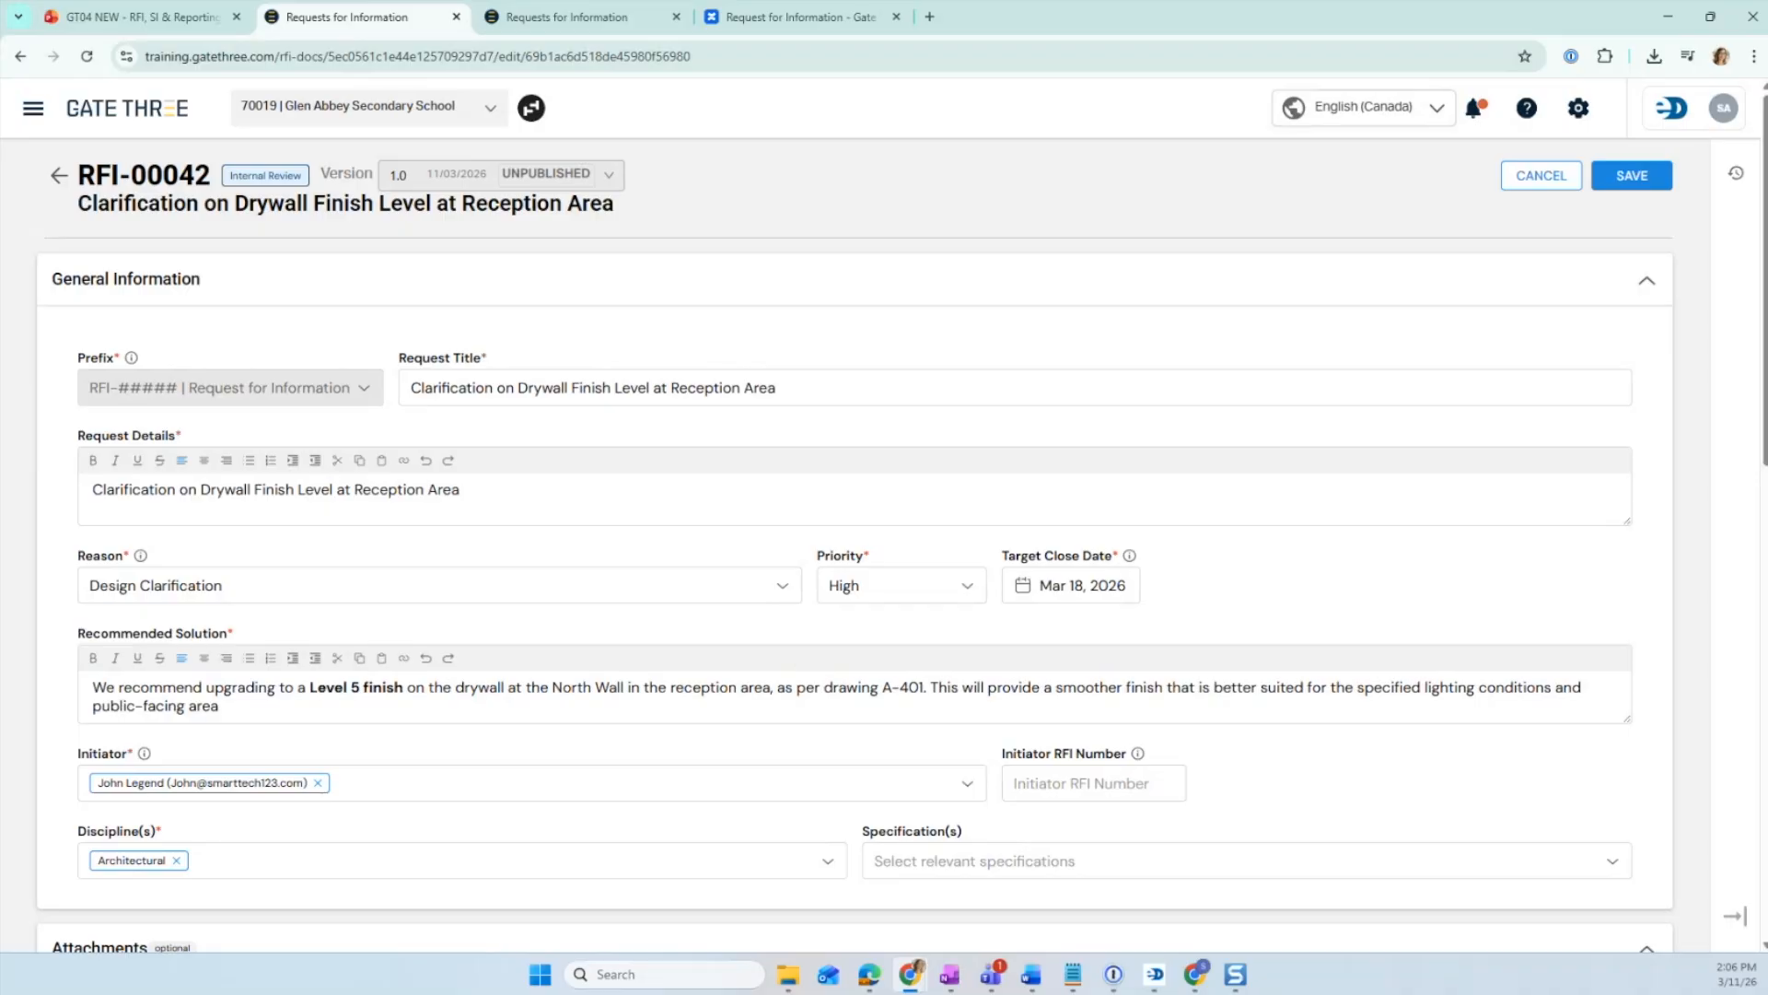
click(623, 23)
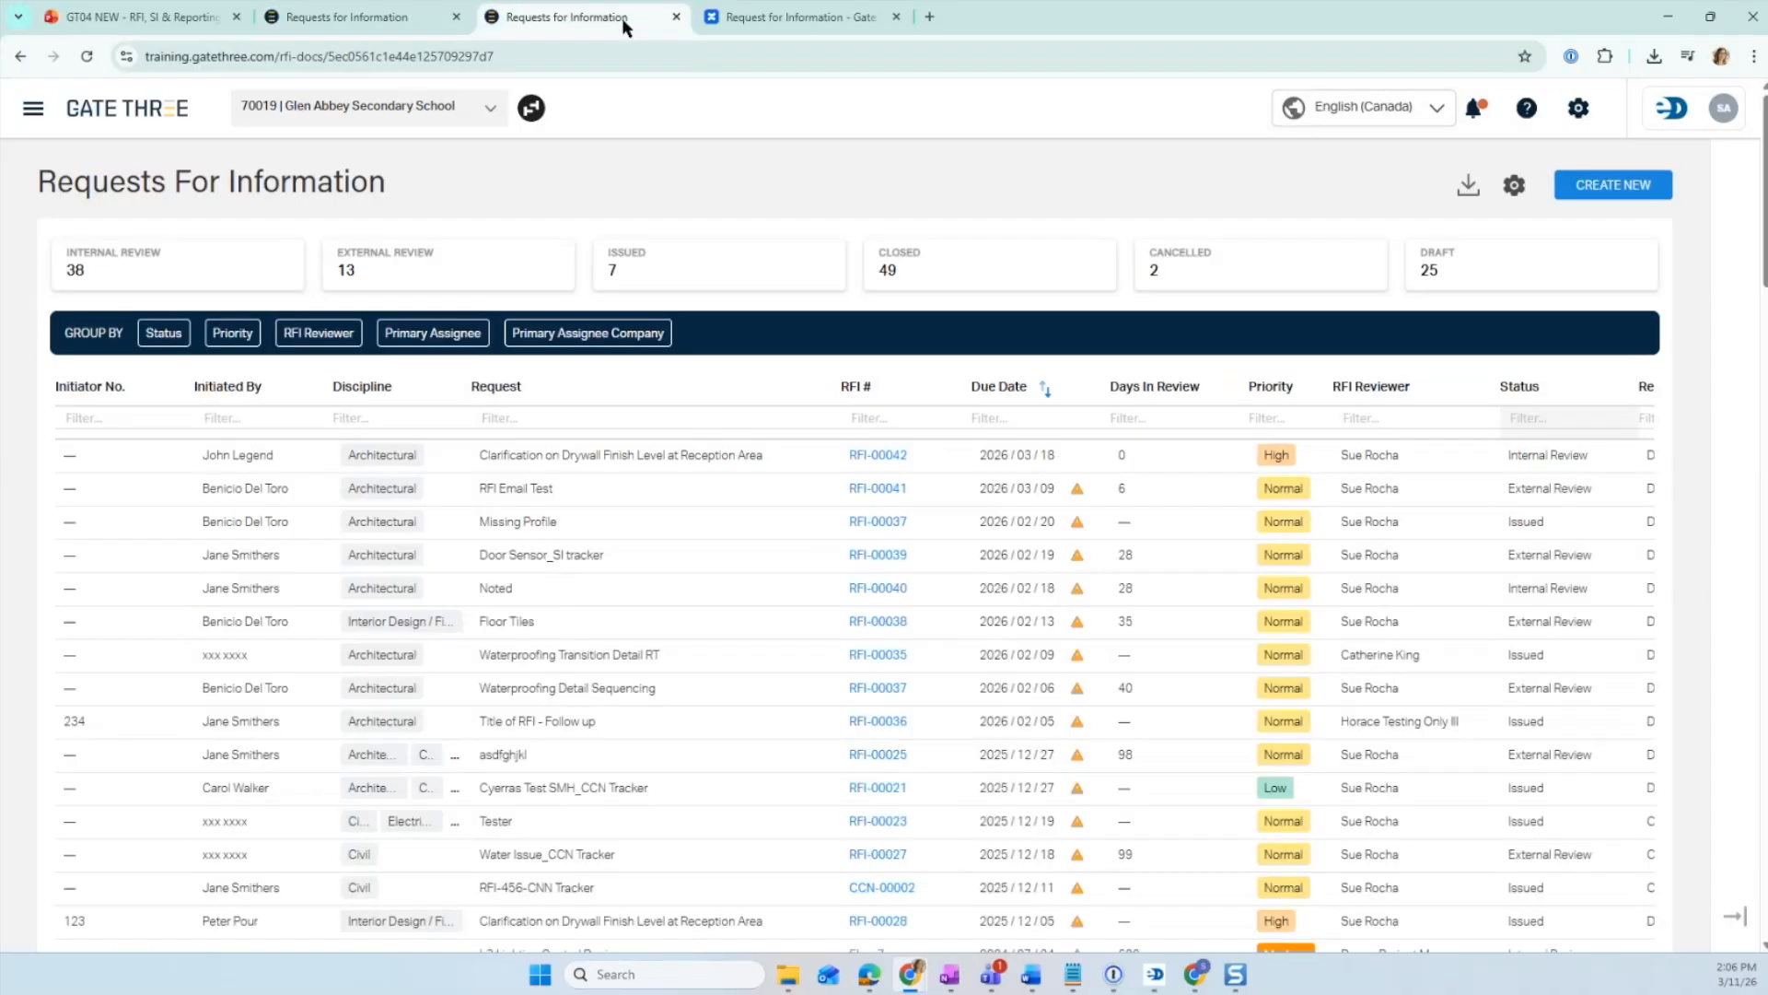
click(396, 17)
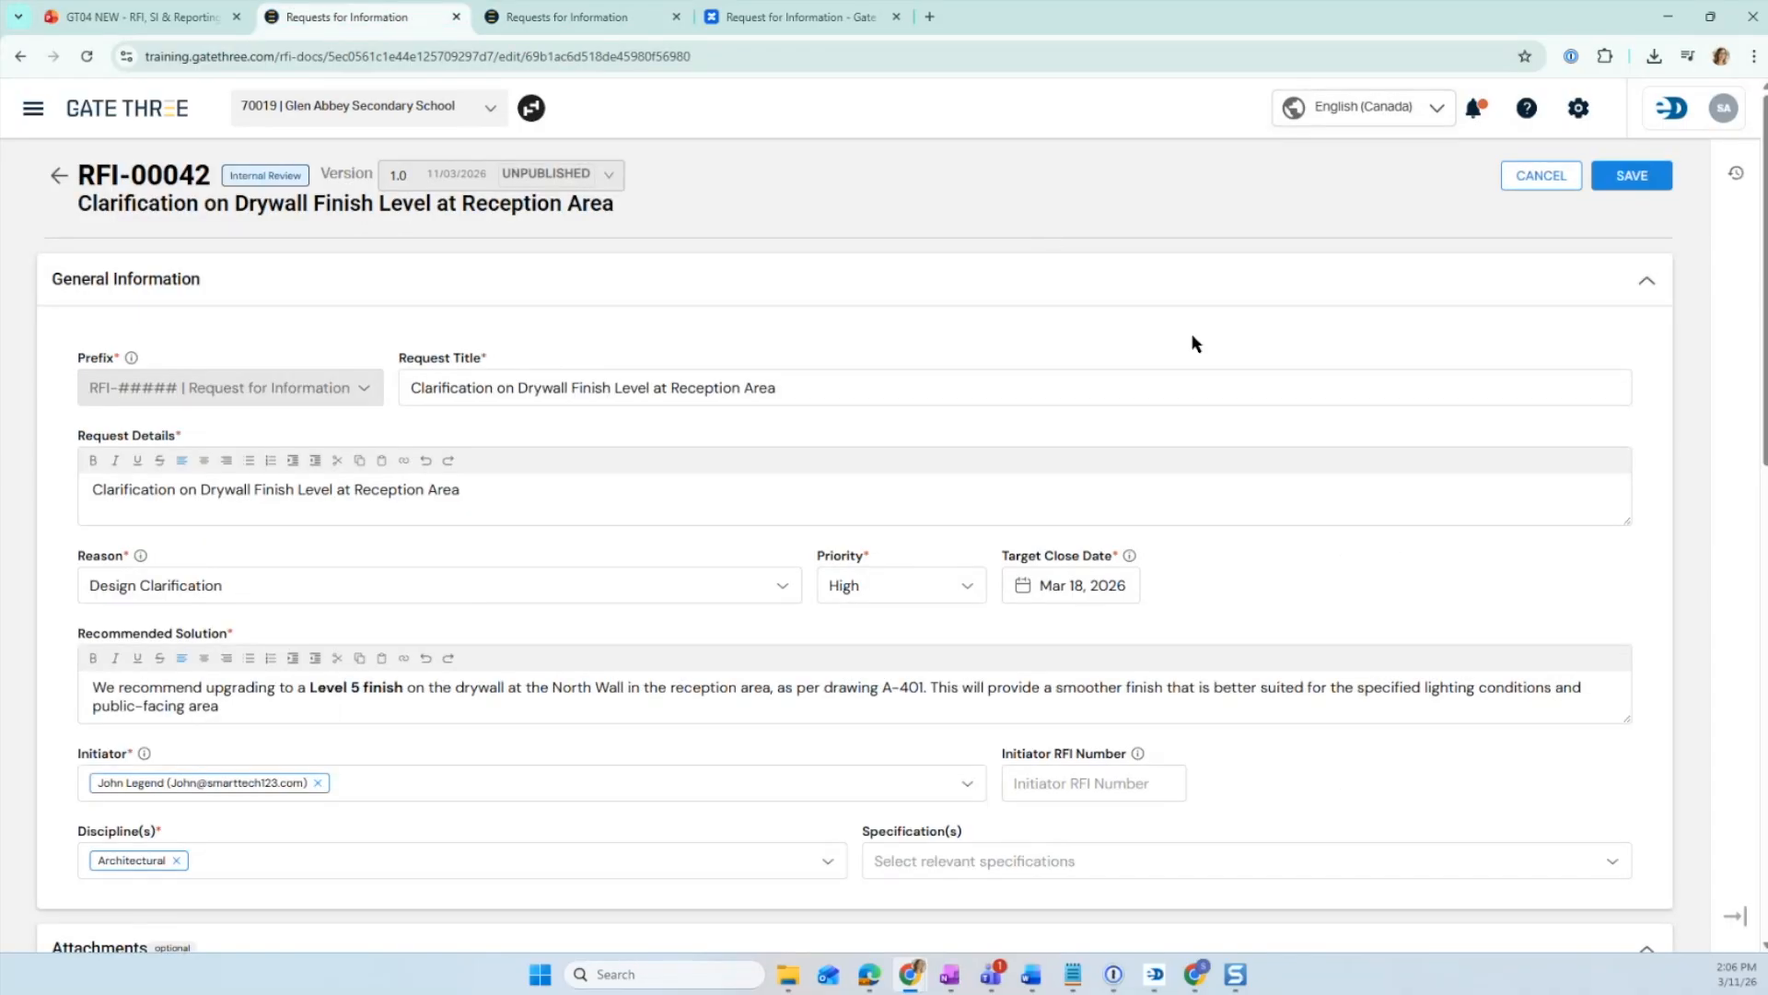
click(1559, 196)
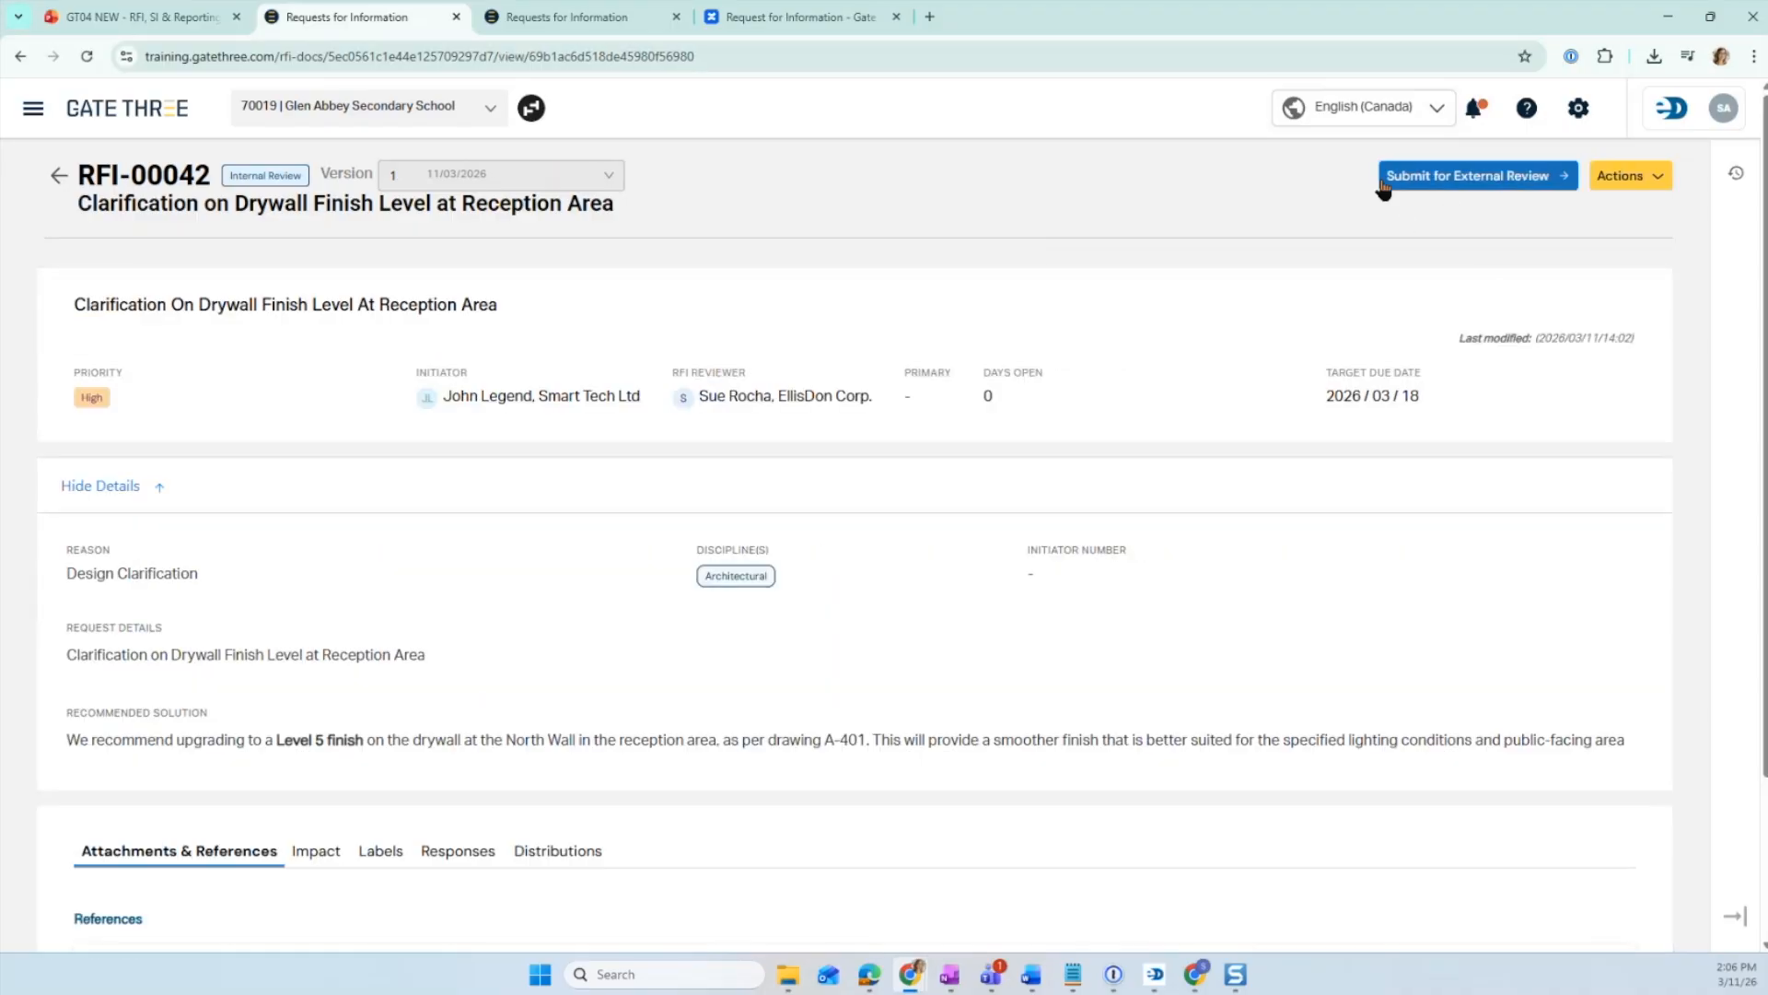
- Start submitting RFI-00042 for external review and set the response due date to Mar 16, 2026
click(1450, 187)
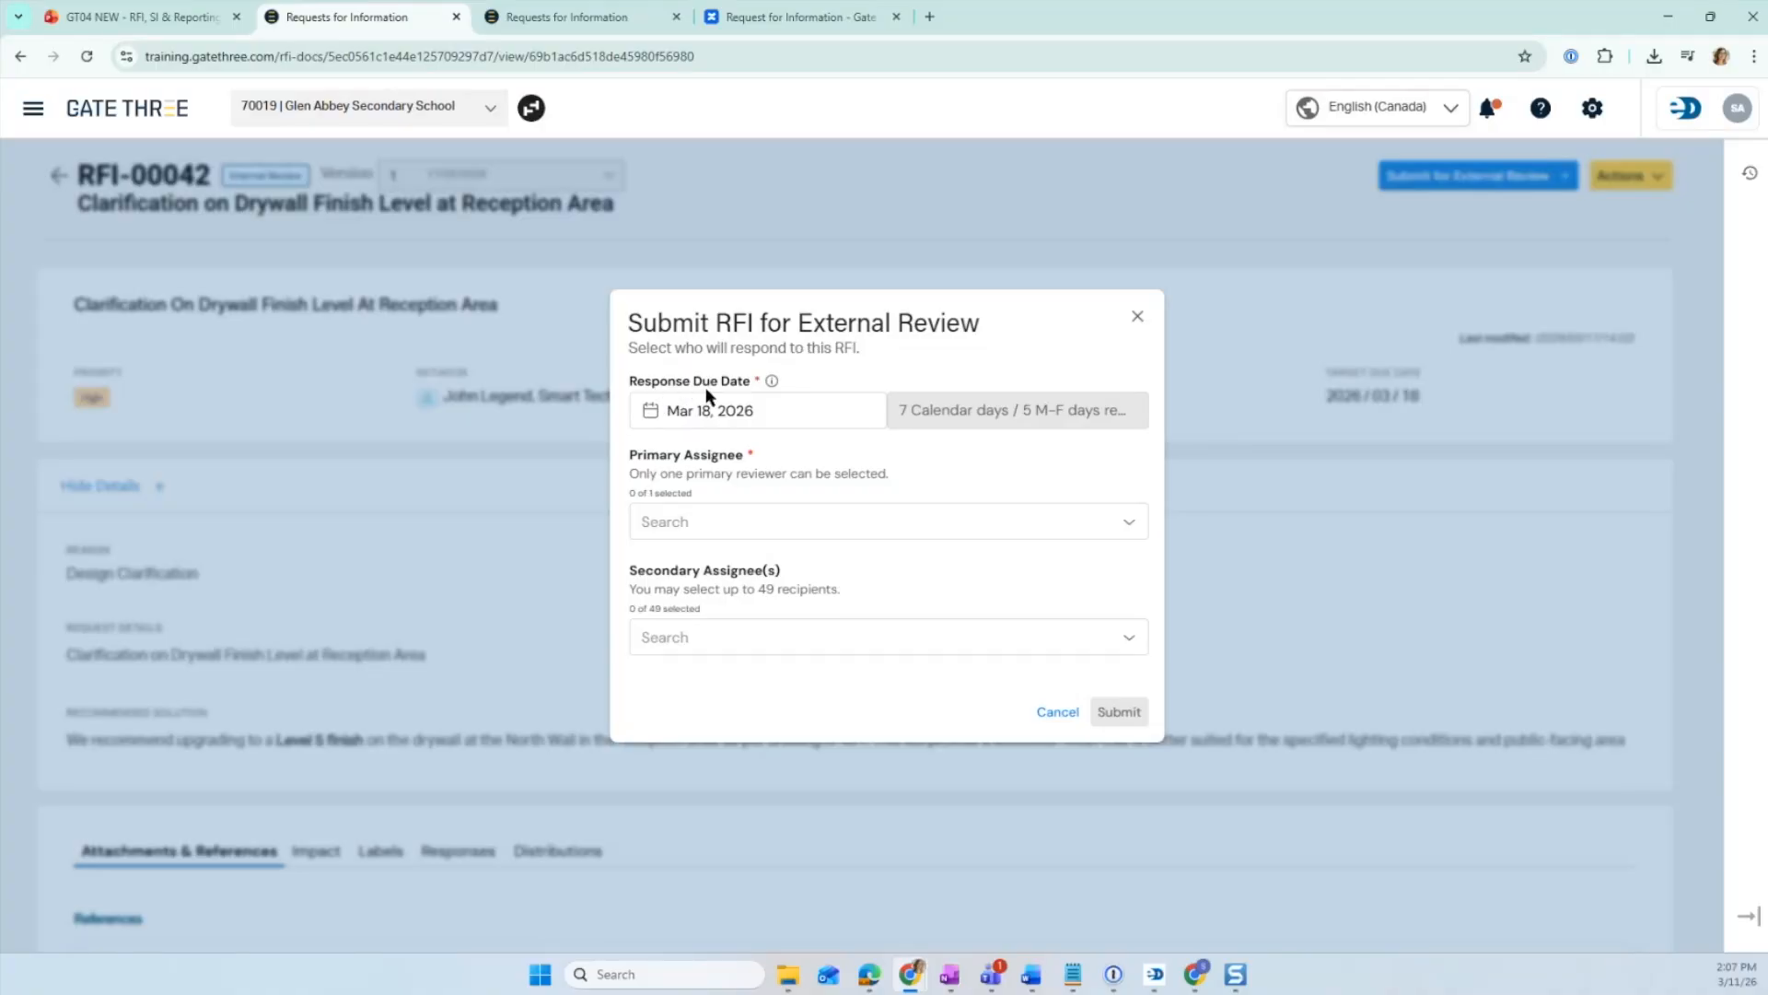
mouse_move(771, 382)
click(796, 412)
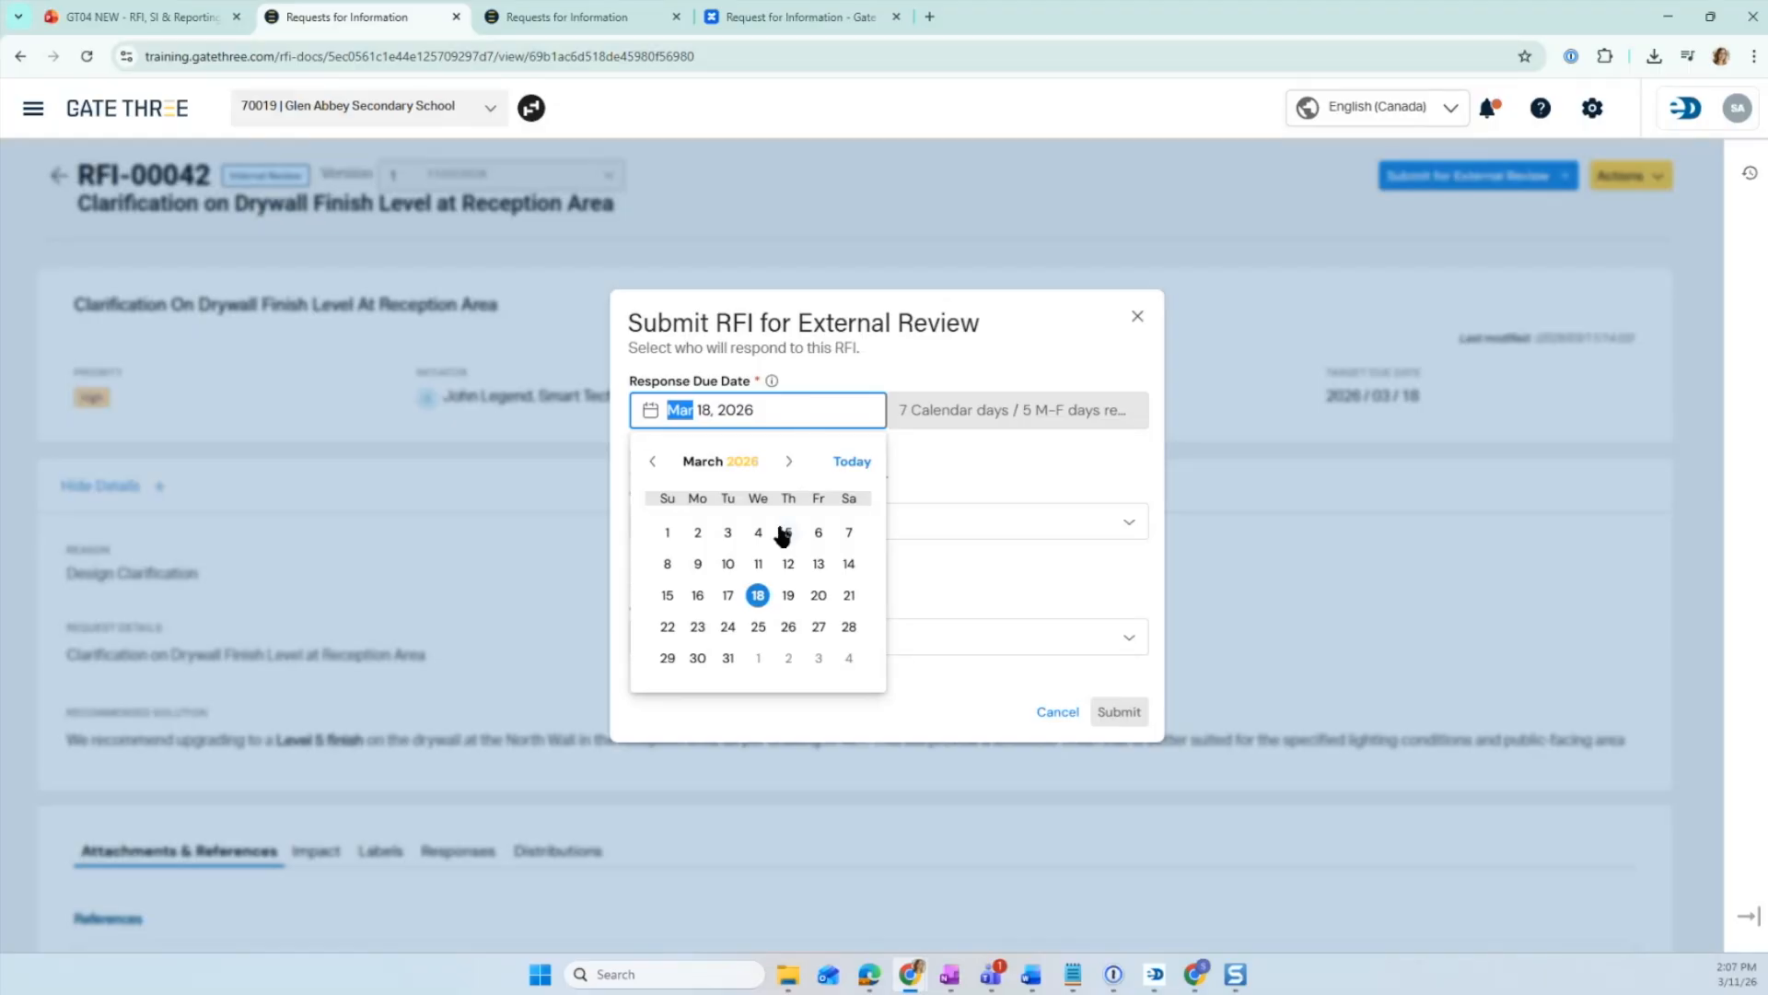
click(698, 595)
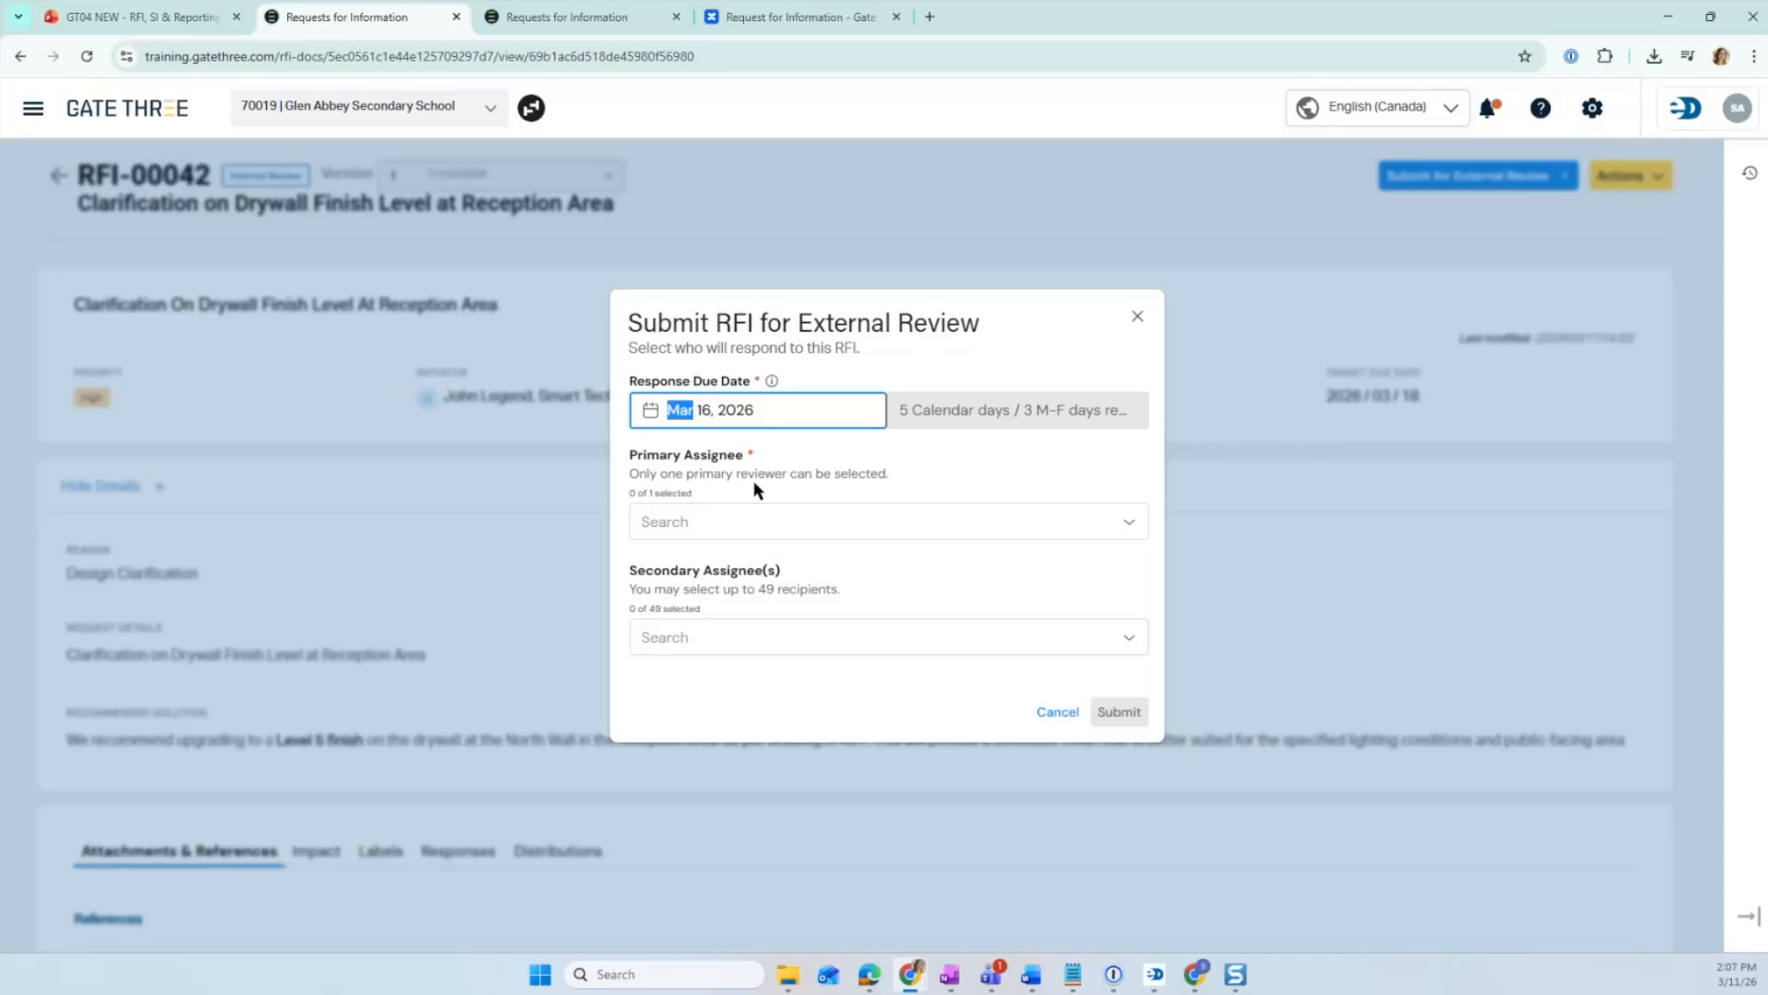
- Search the contact list and select the KBS Contracting LTD contact as the primary assignee
click(801, 521)
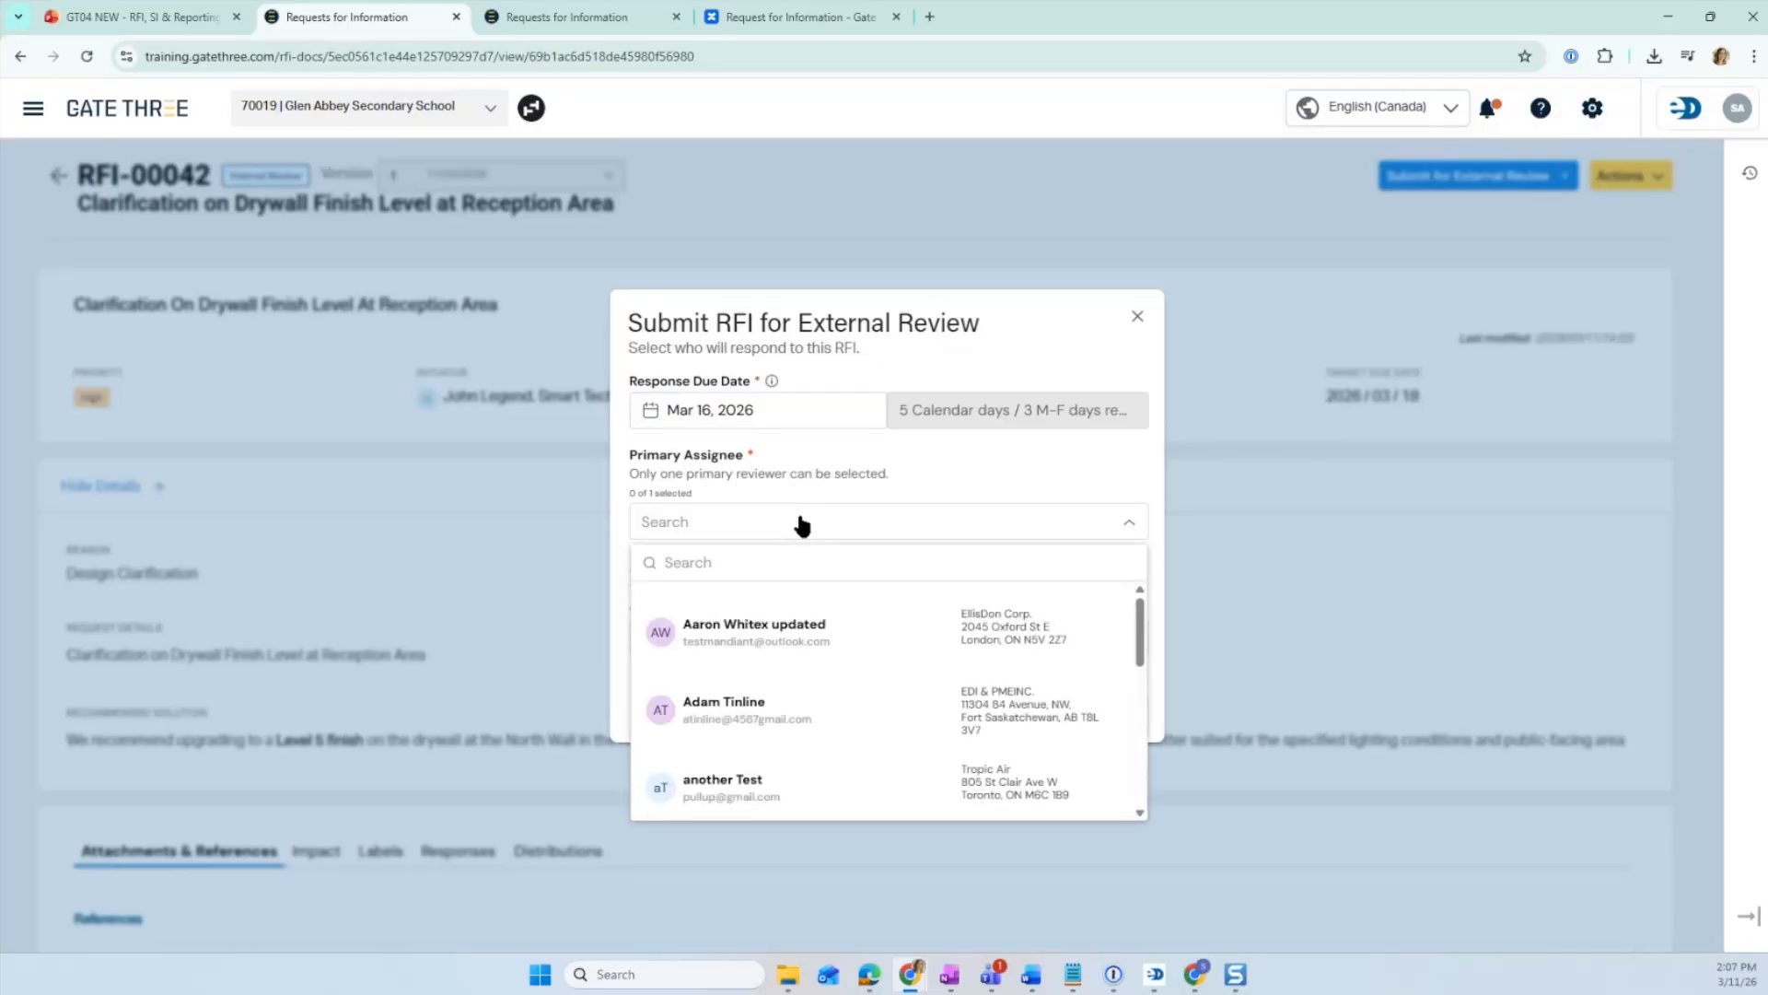
scroll(801, 596, down, 2)
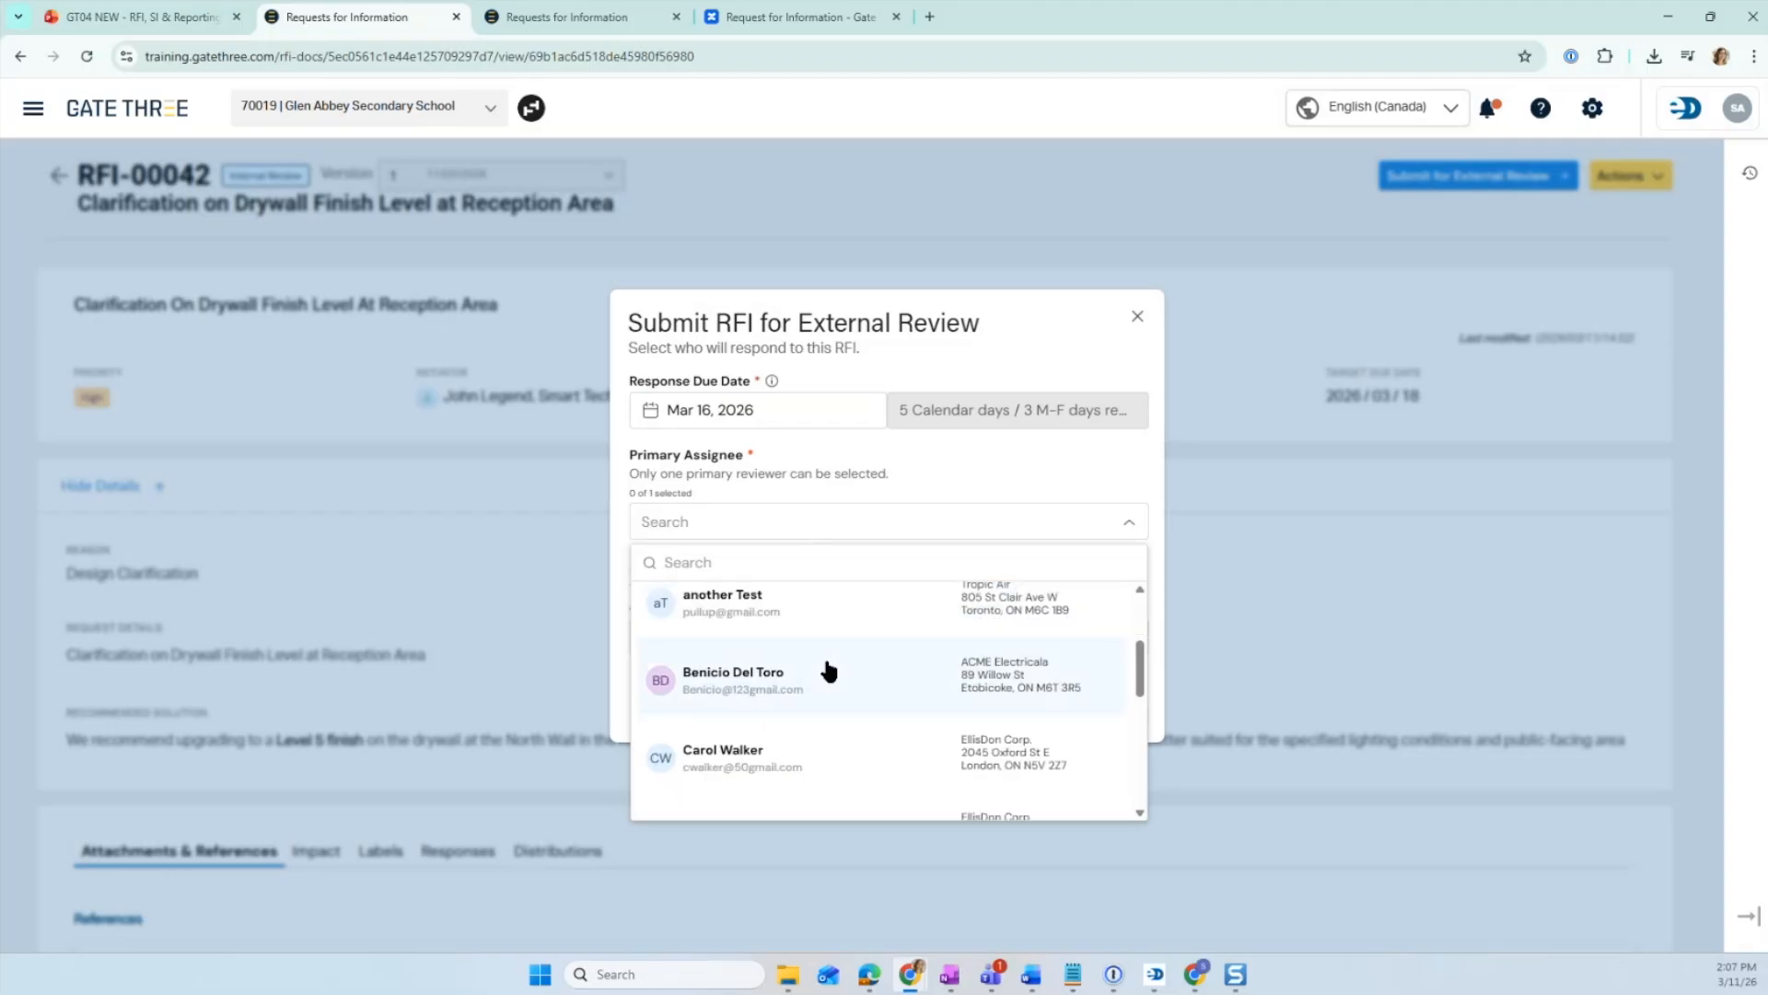
click(771, 566)
text(kate)
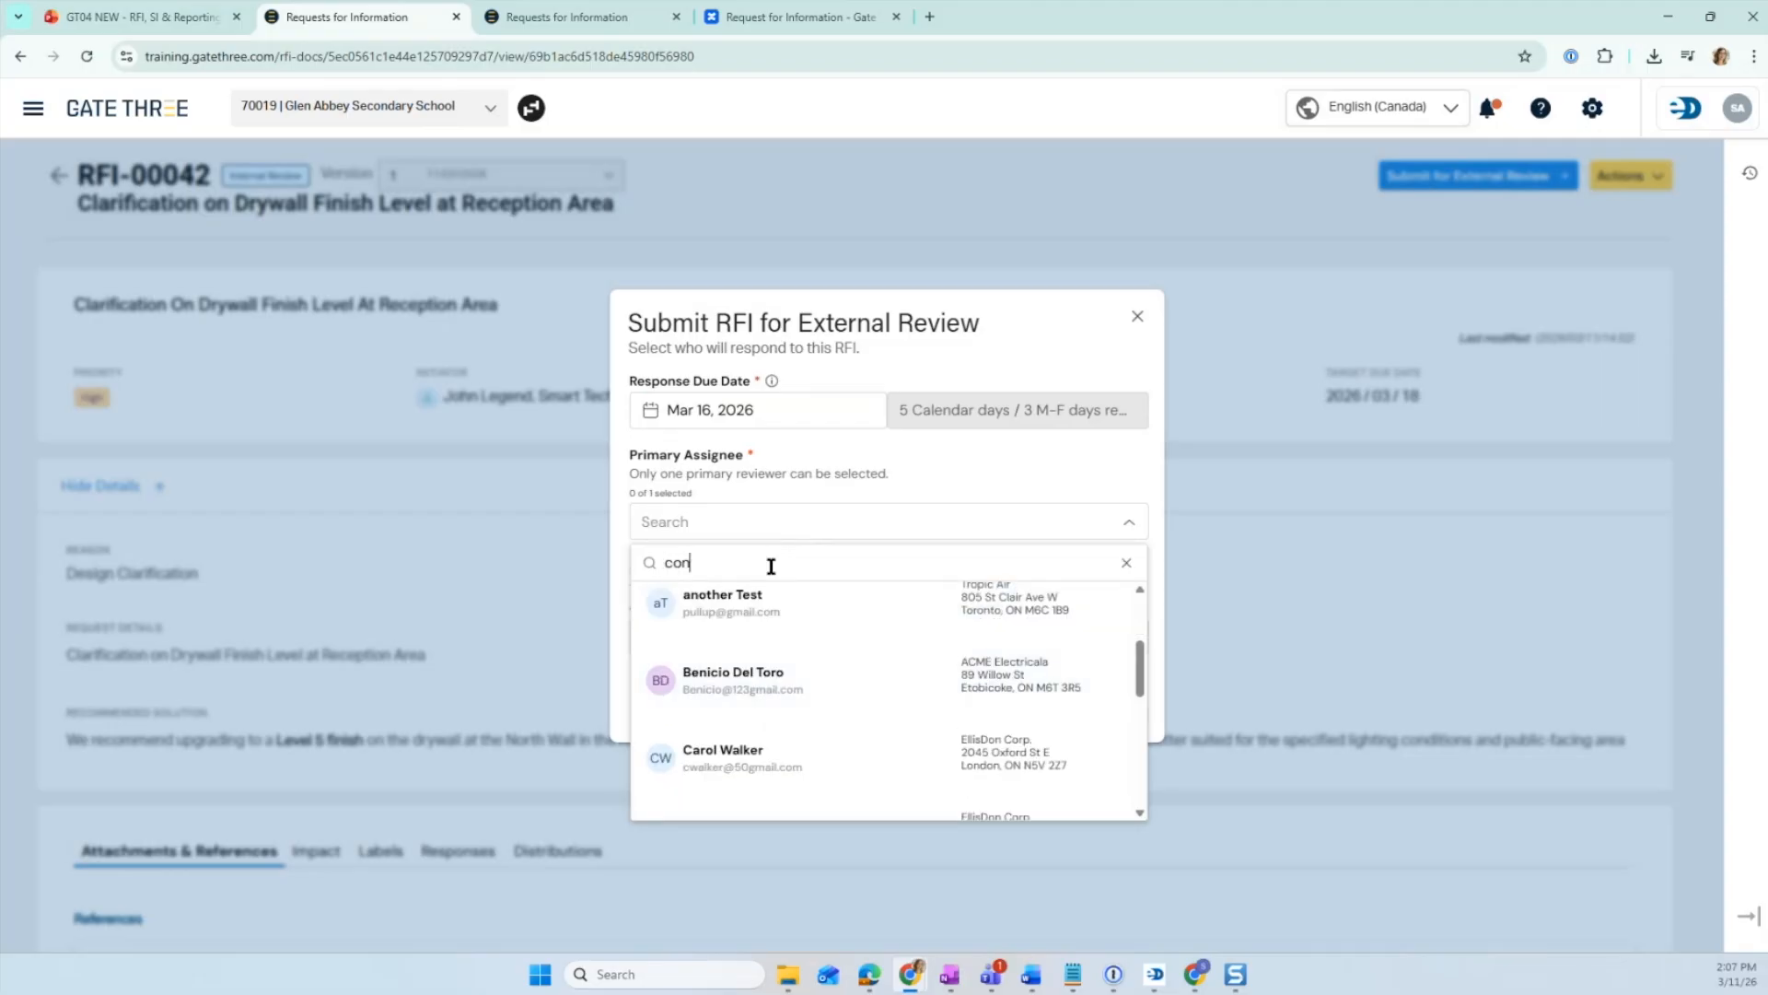
key(BackSpace)
key(BackSpace)
key(BackSpace)
key(BackSpace)
scroll(836, 650, down, 6)
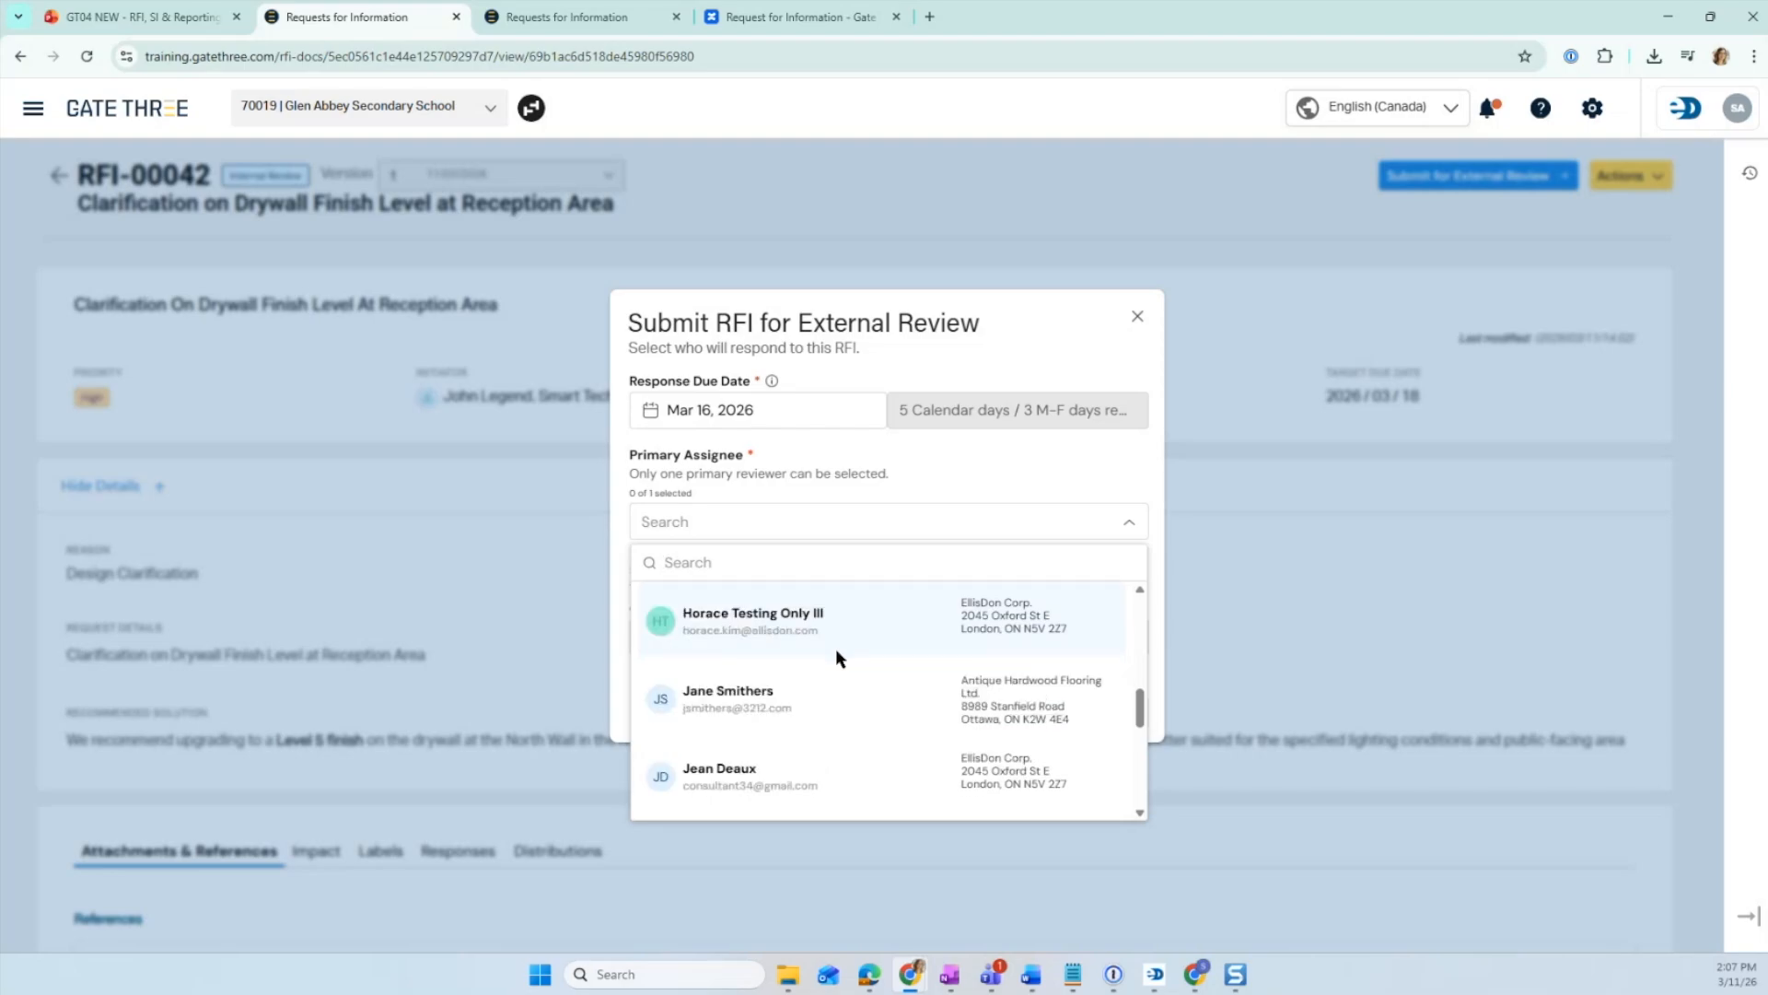
scroll(836, 652, down, 5)
scroll(838, 661, down, 2)
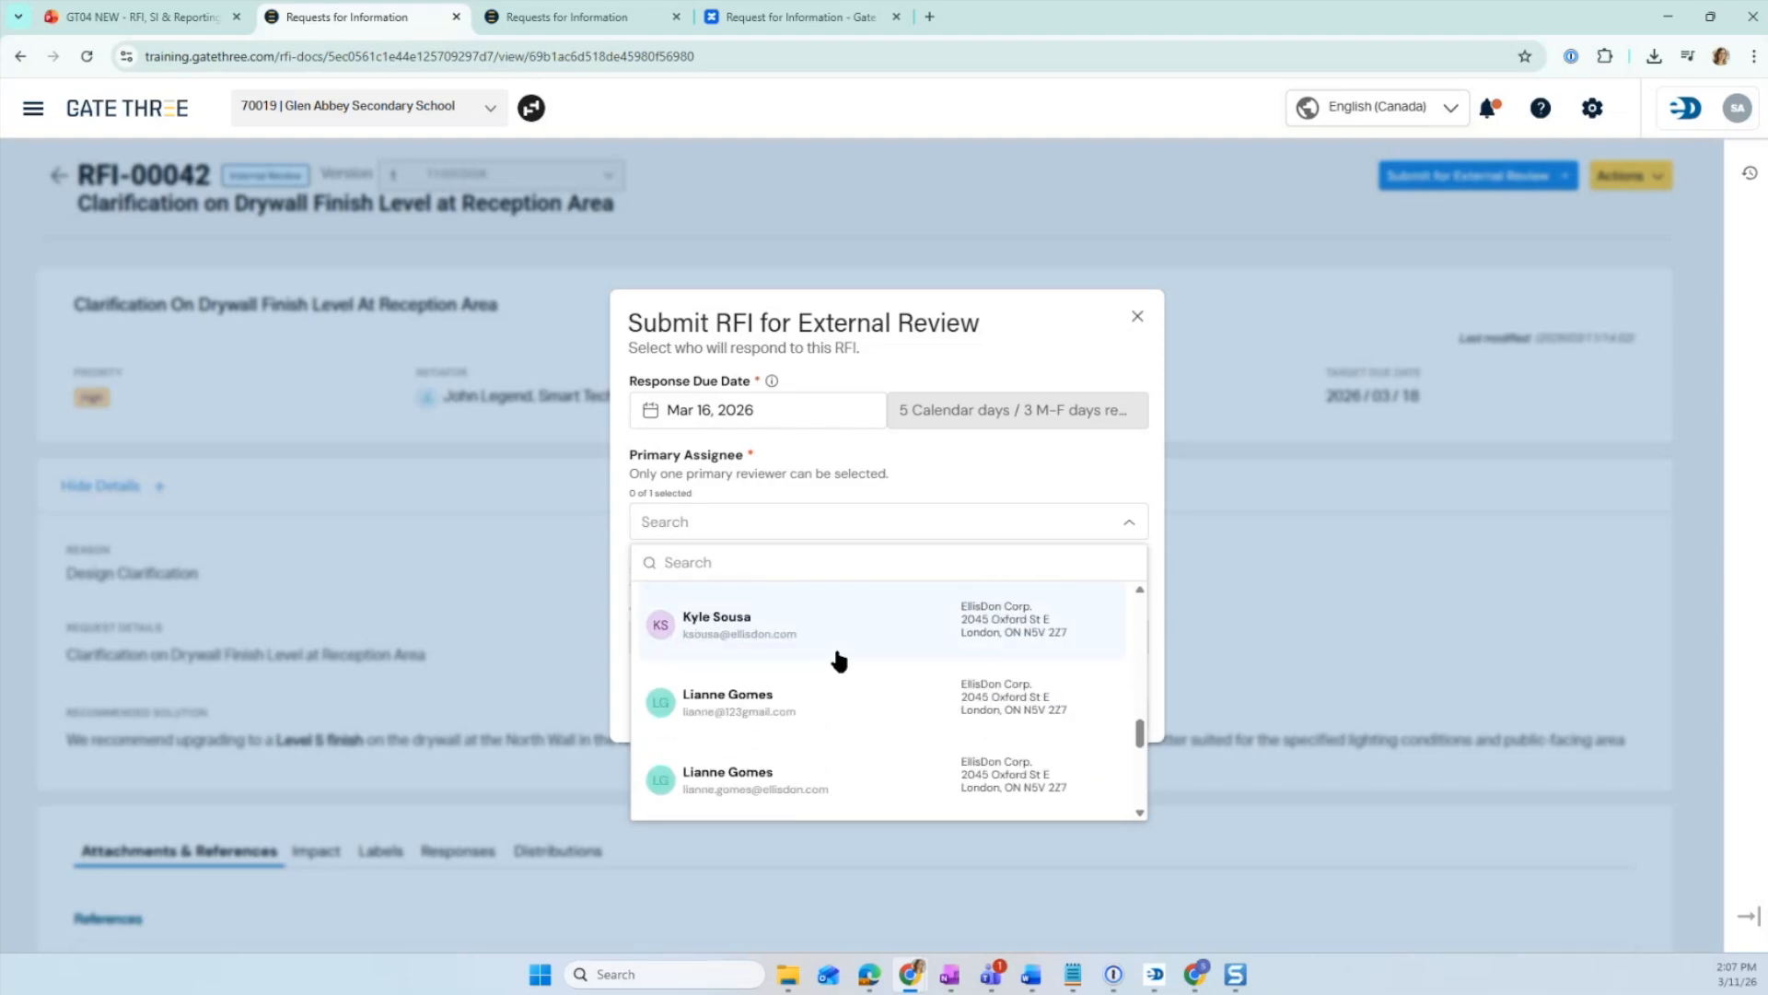
text(kyl)
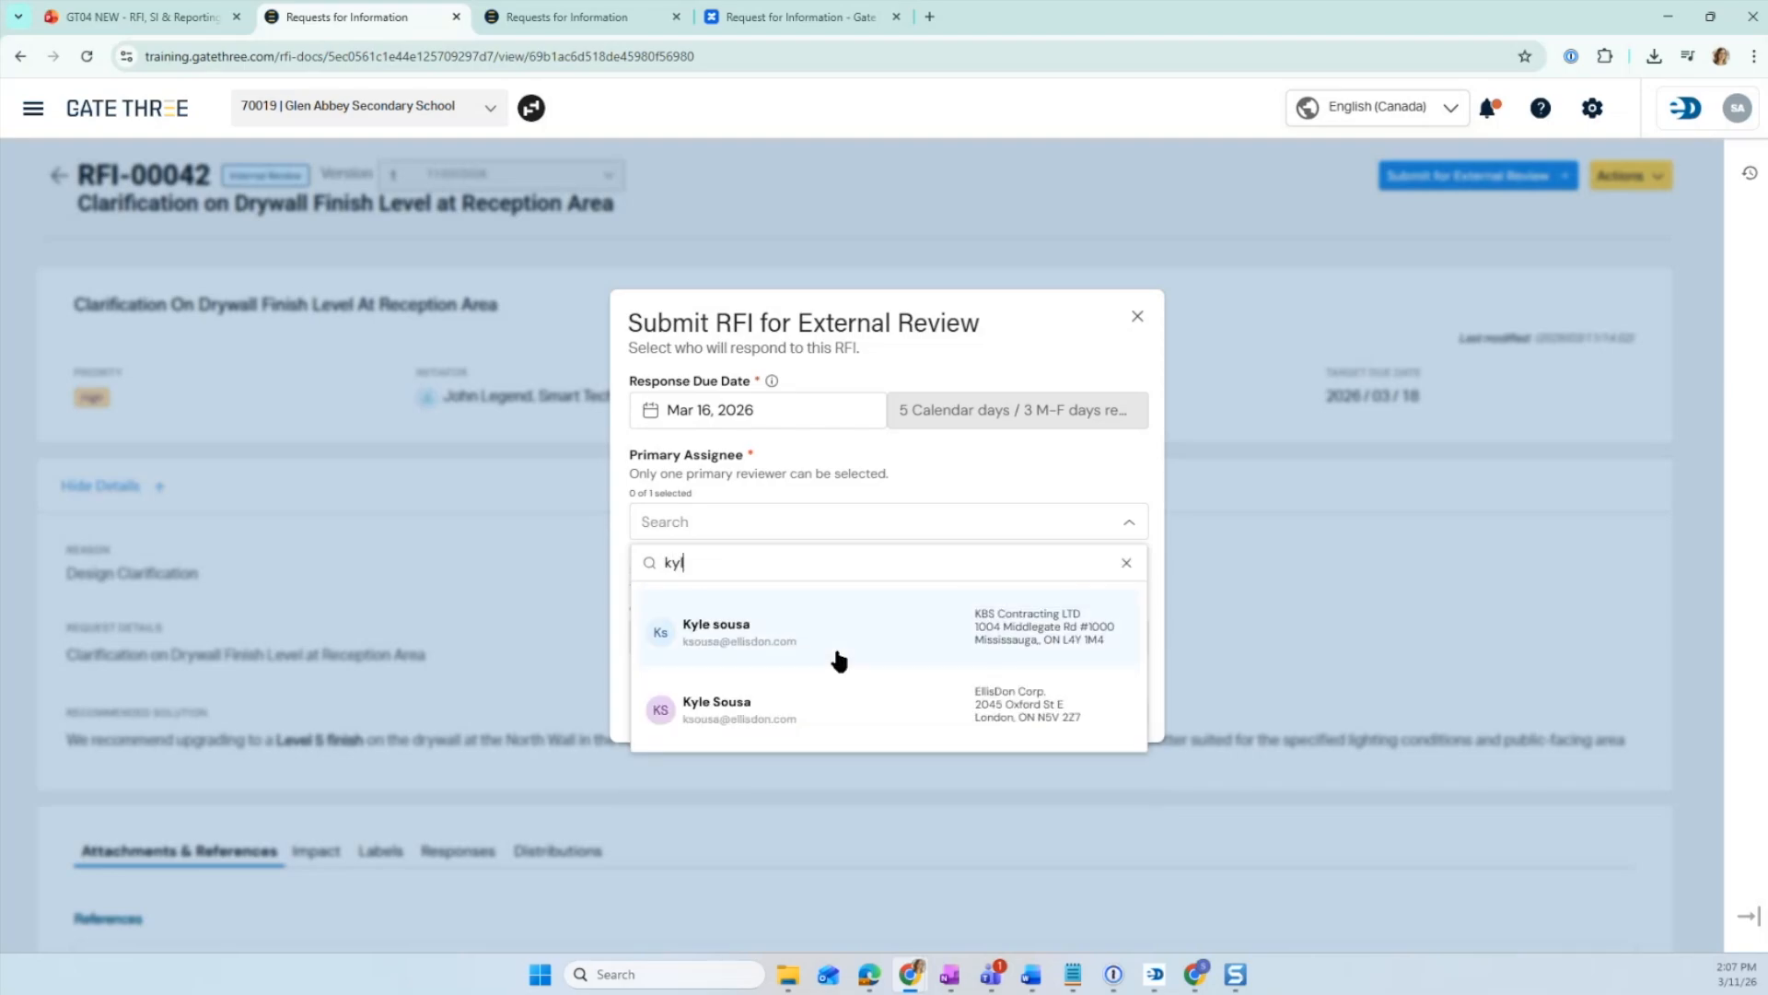
click(838, 656)
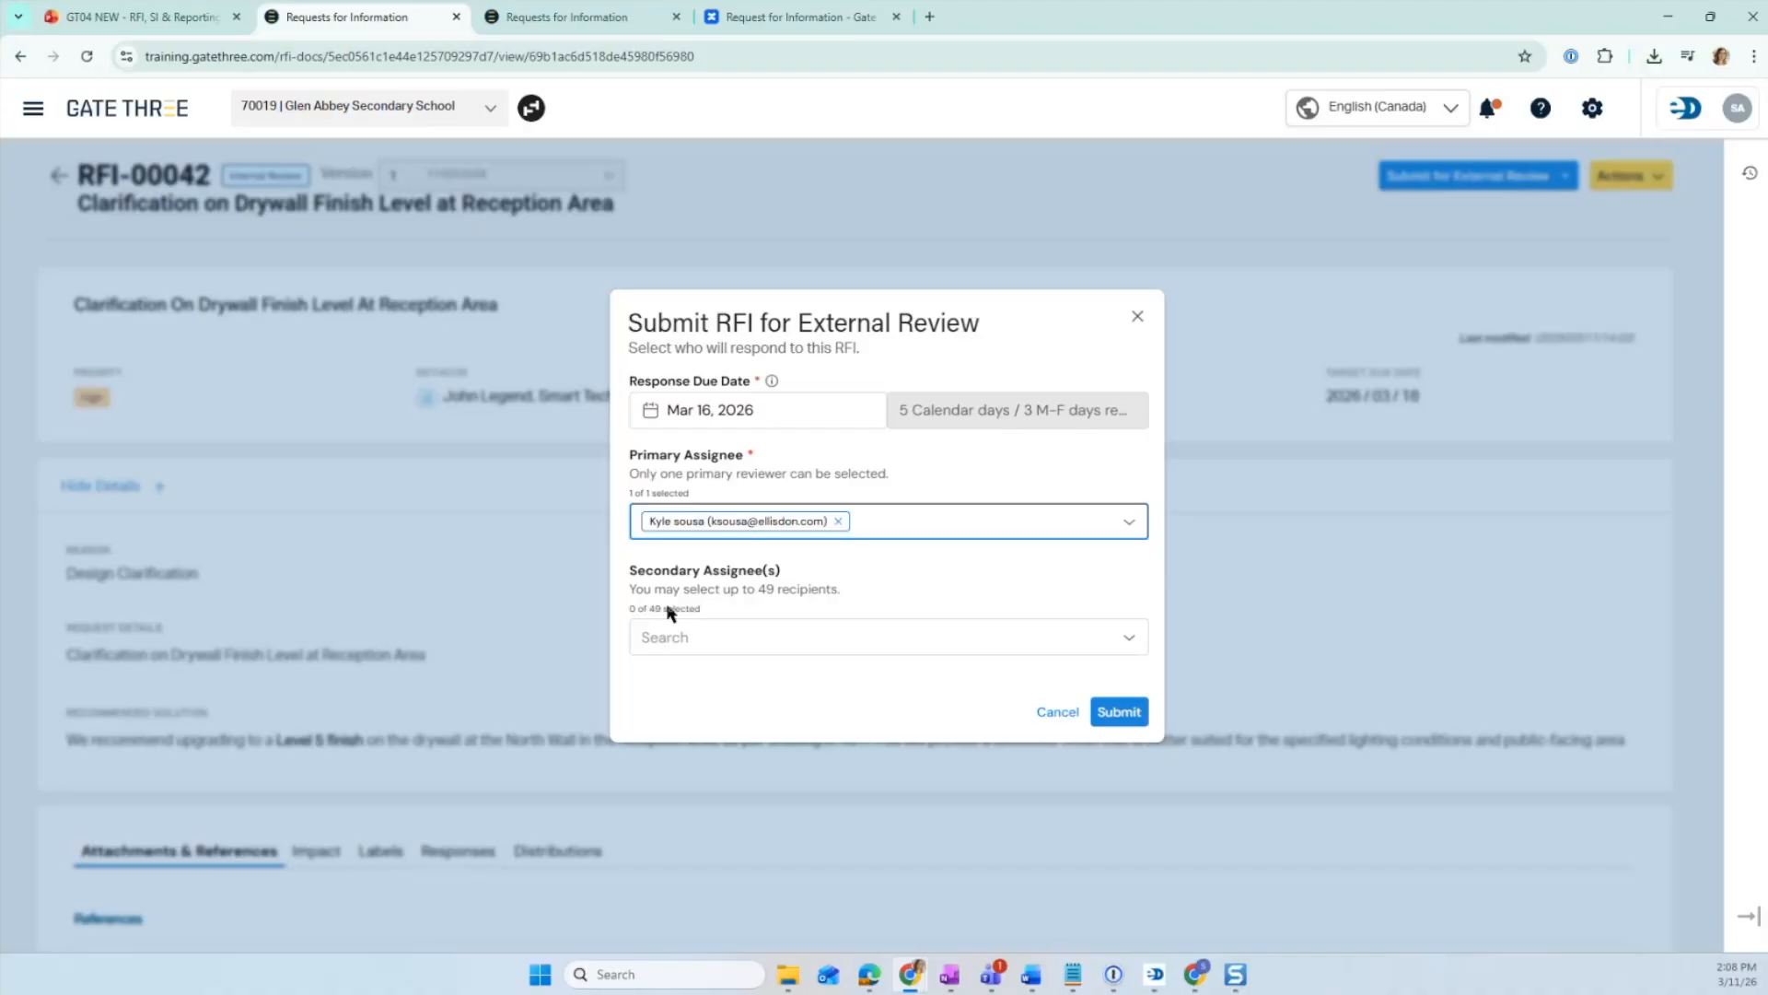
- Search the secondary assignee list and add the Tropic Air contact as a secondary assignee
click(793, 639)
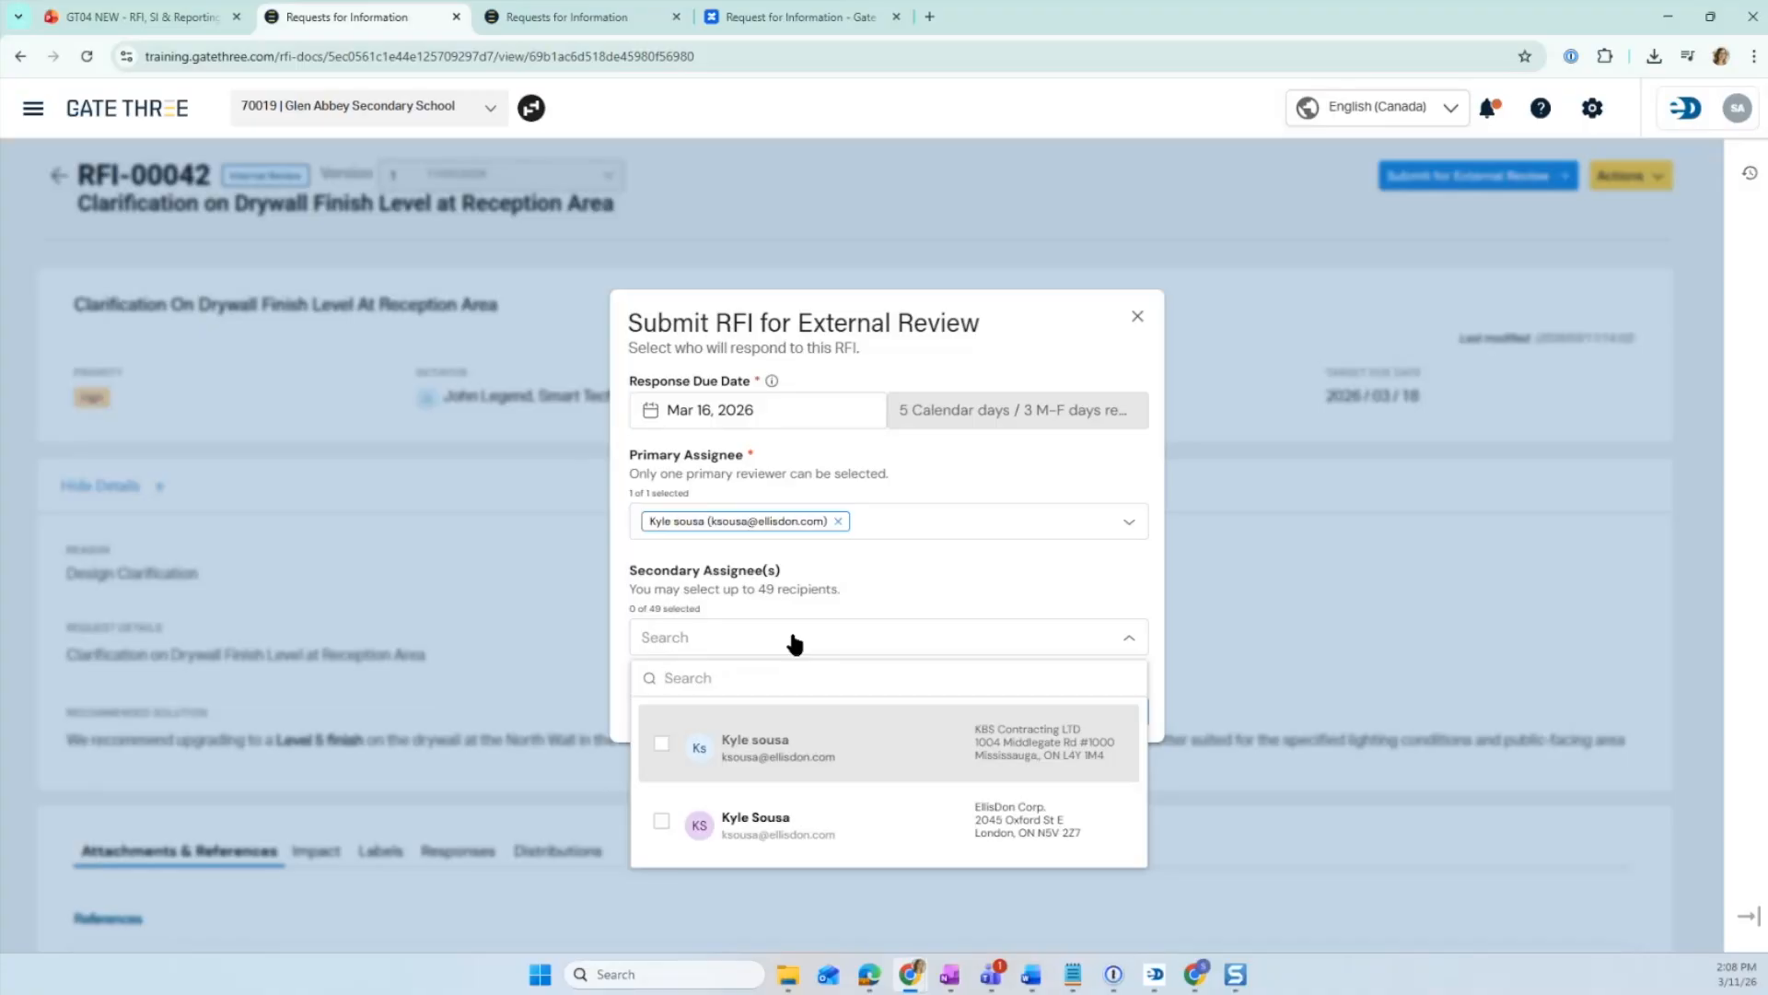
text(ellisdon)
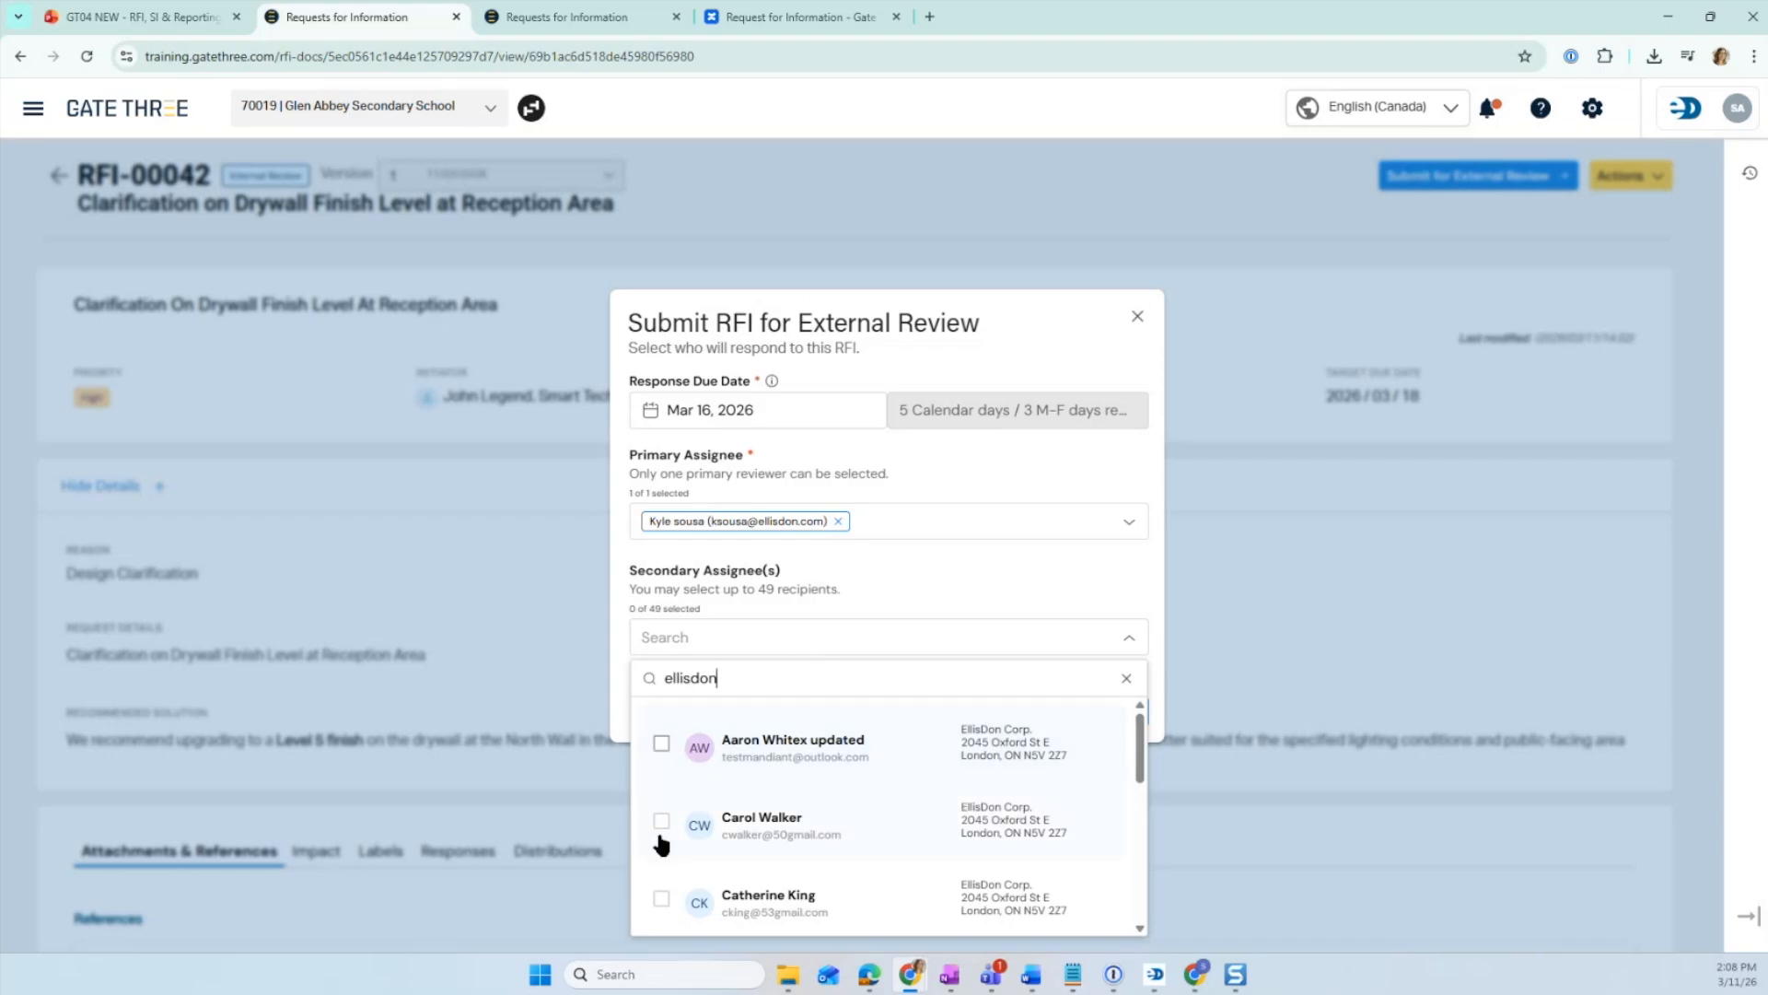
scroll(960, 764, down, 2)
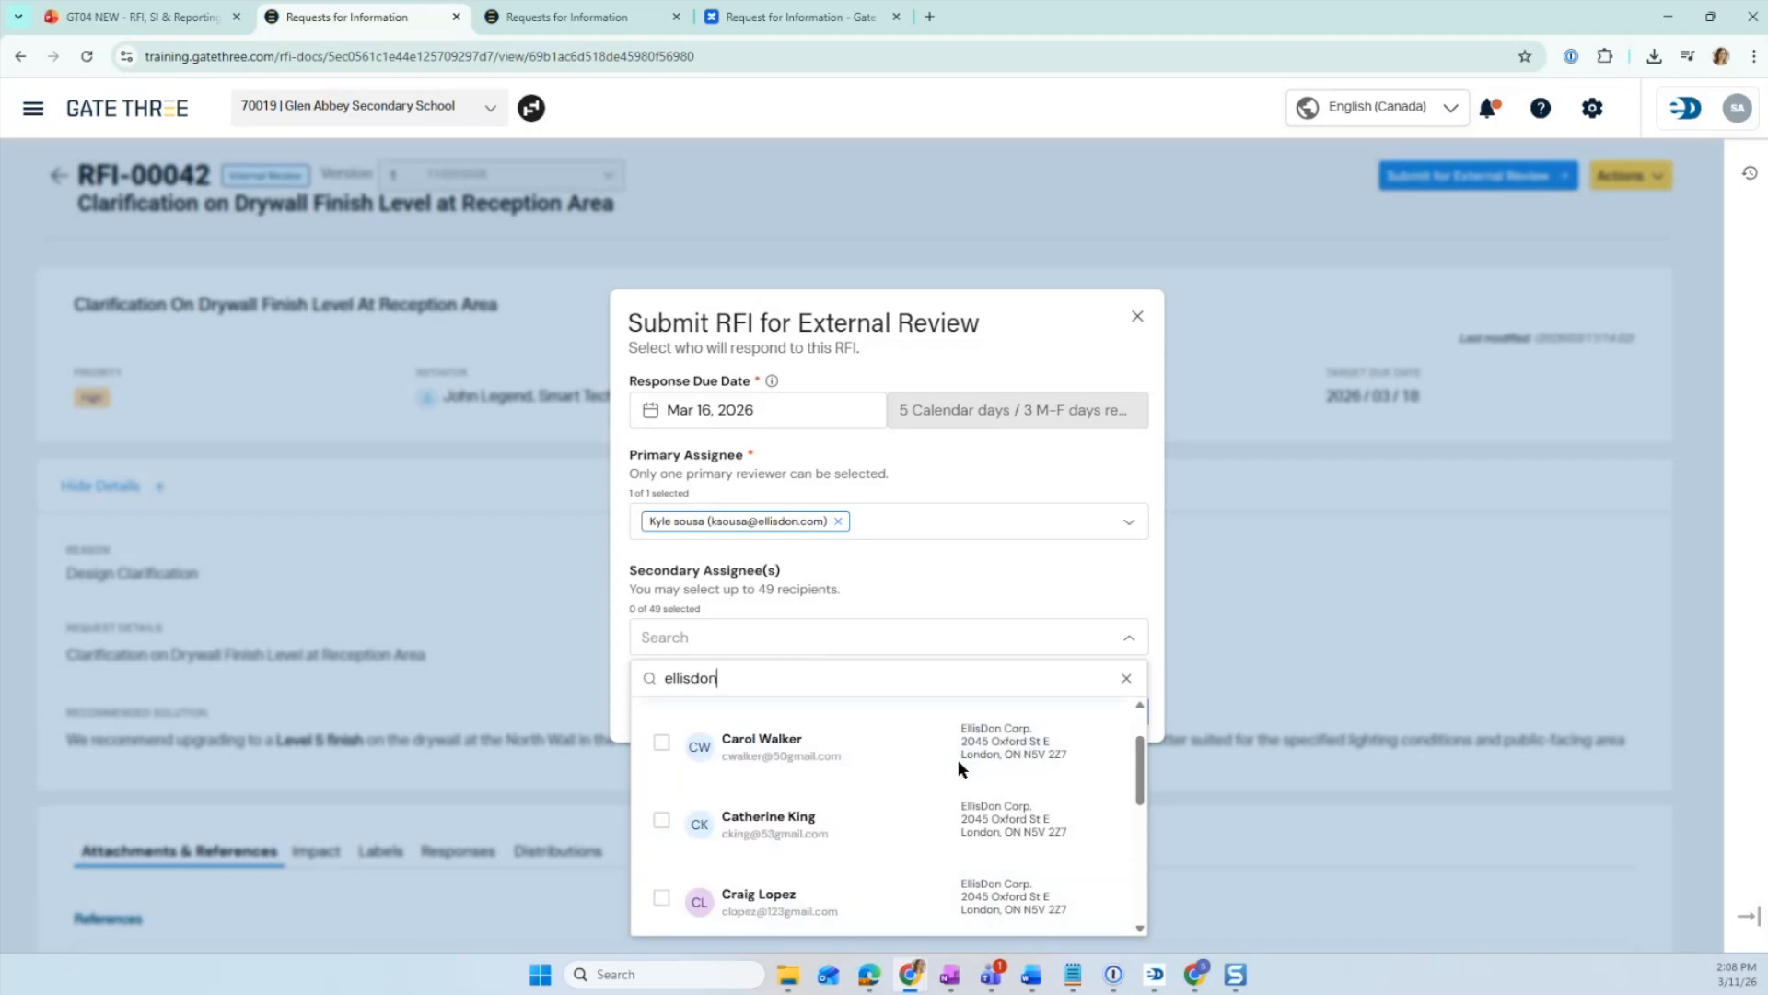
scroll(921, 764, up, 2)
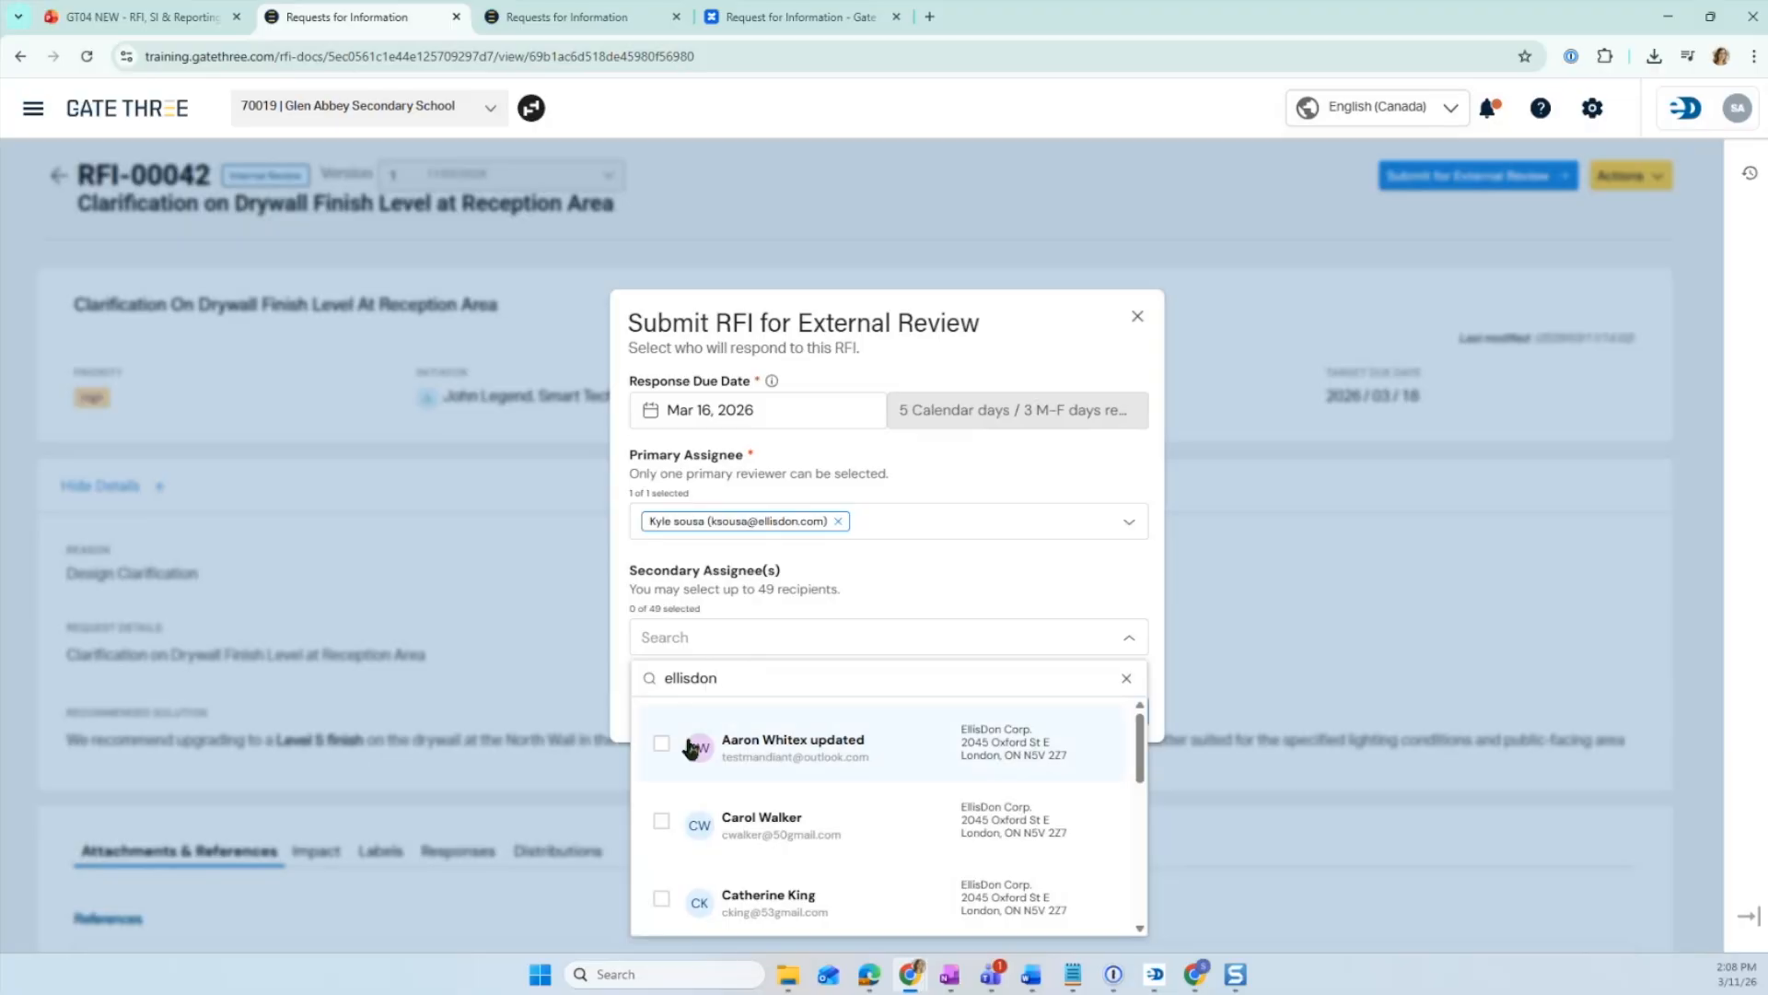
drag(741, 678, 640, 669)
key(BackSpace)
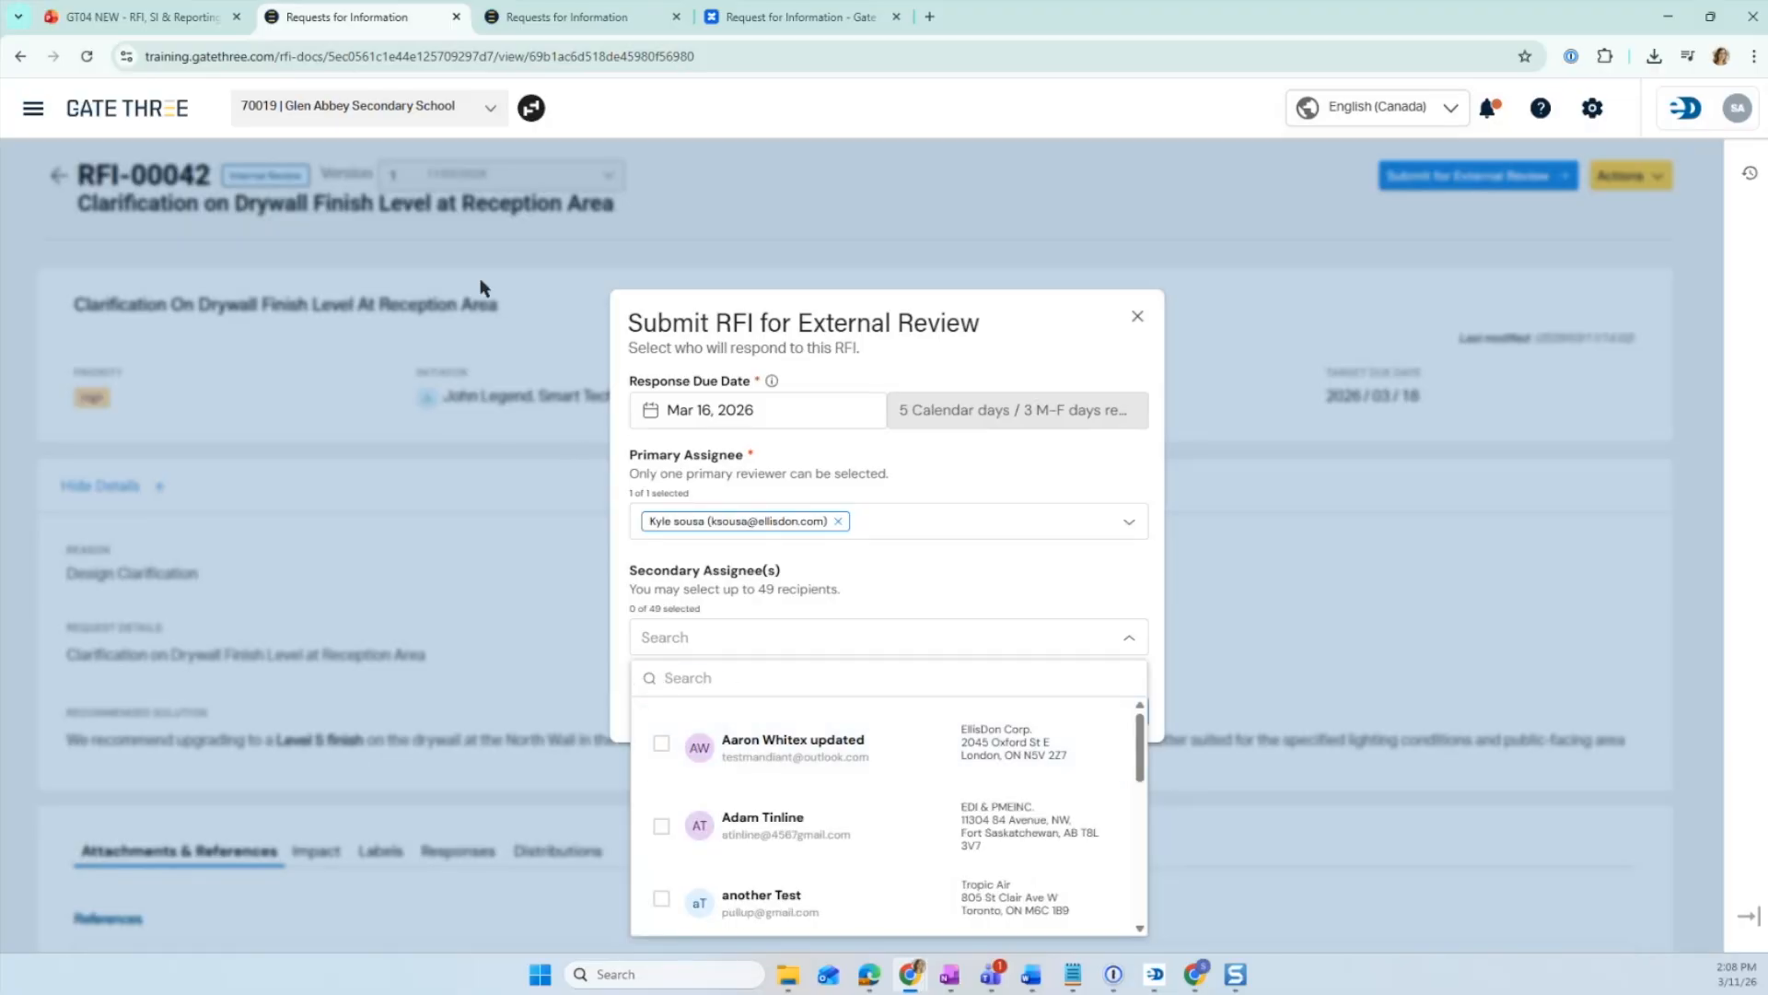
text(tropic air)
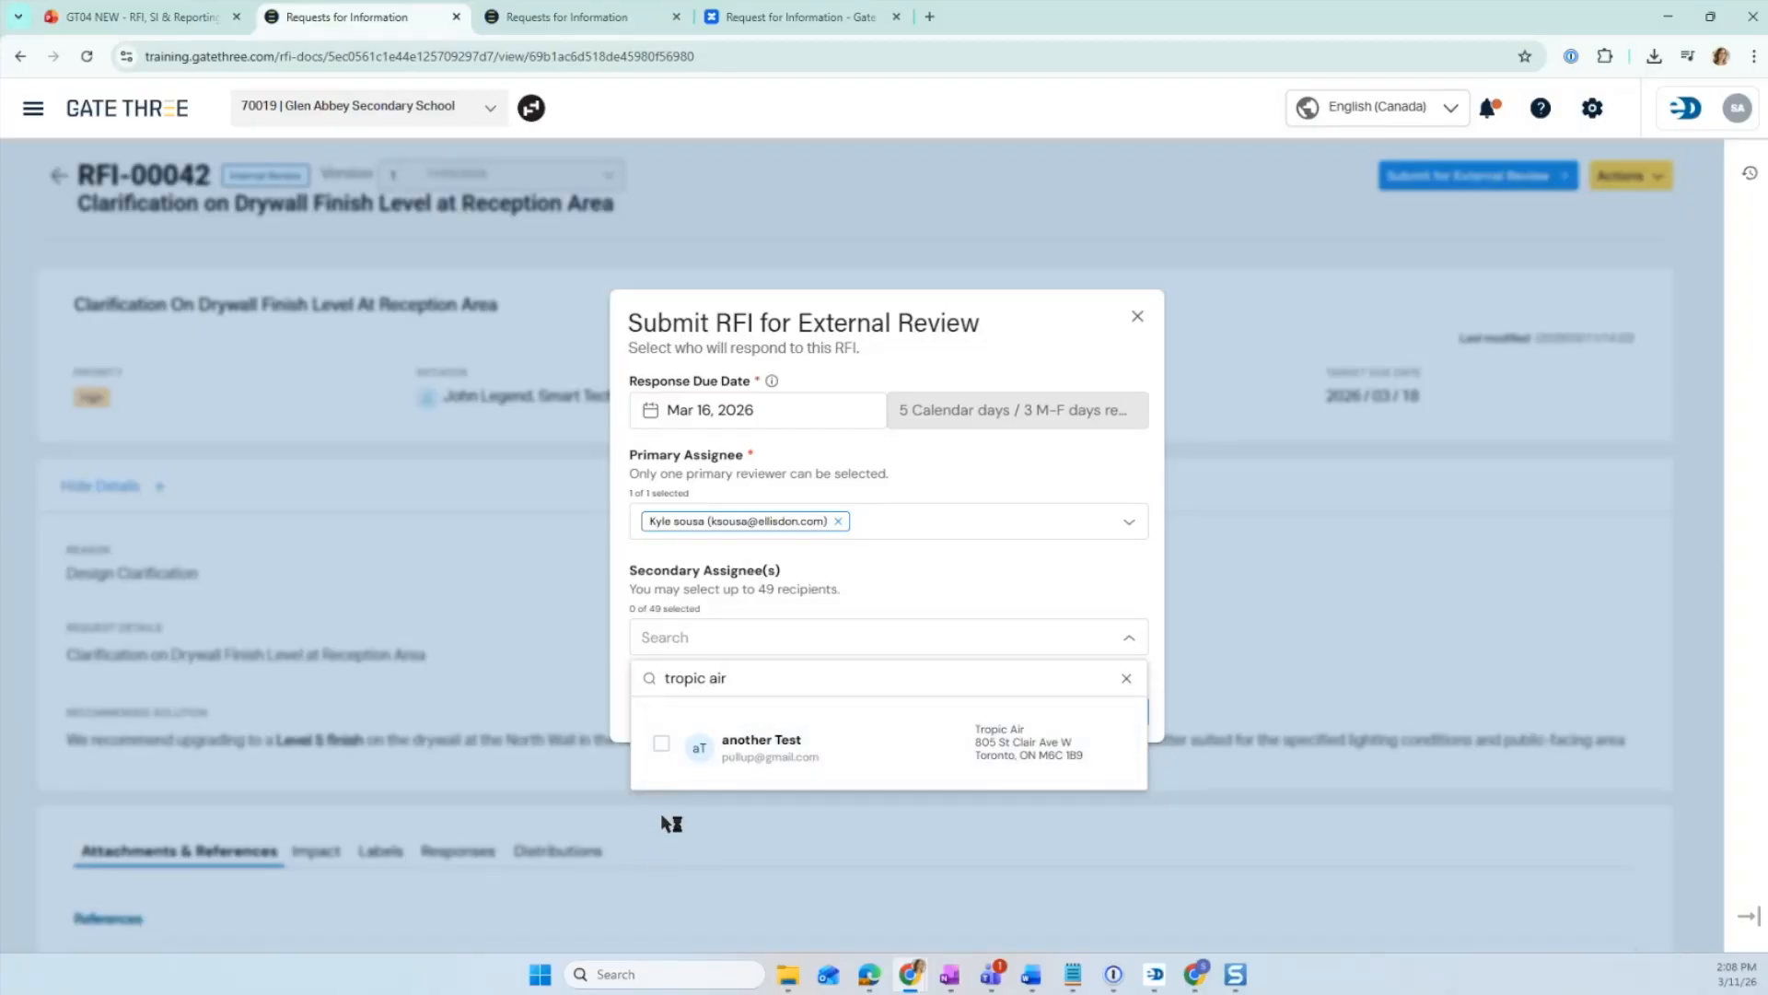
click(663, 744)
click(927, 639)
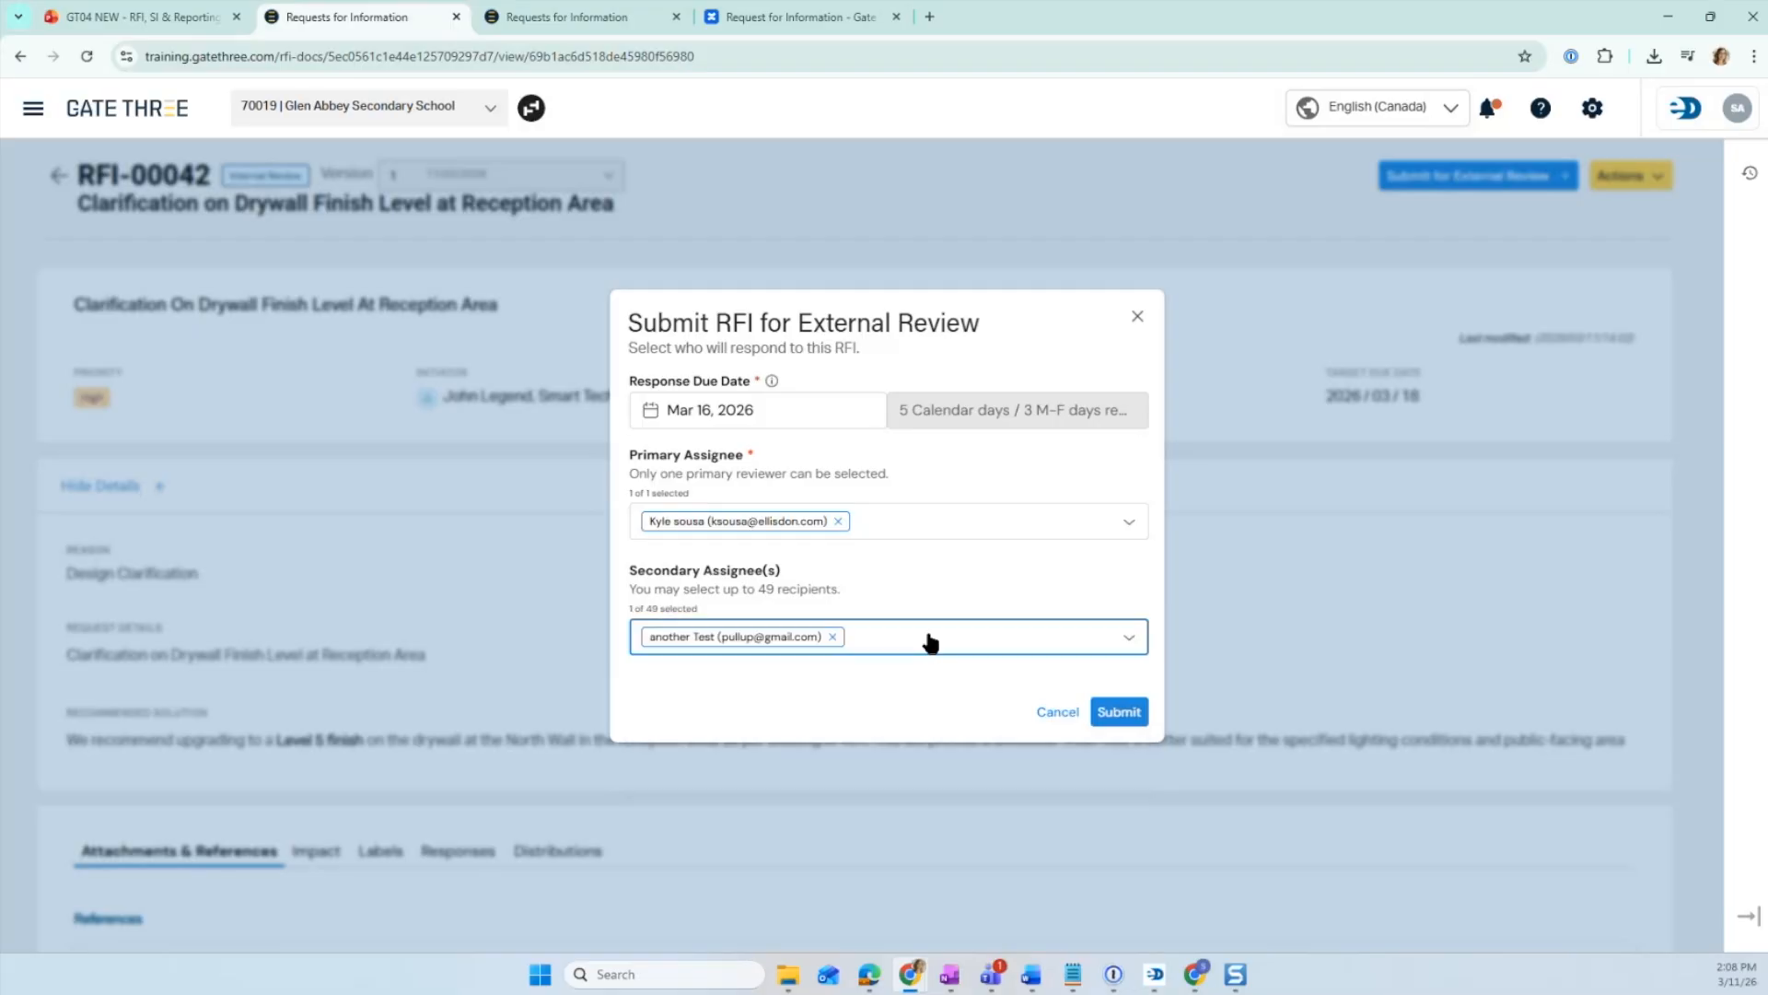
- Search for the RFI reviewer and add the EllisDon Corp. reviewer as another secondary assignee
click(921, 654)
text(sue)
click(734, 750)
click(916, 642)
click(914, 640)
click(658, 747)
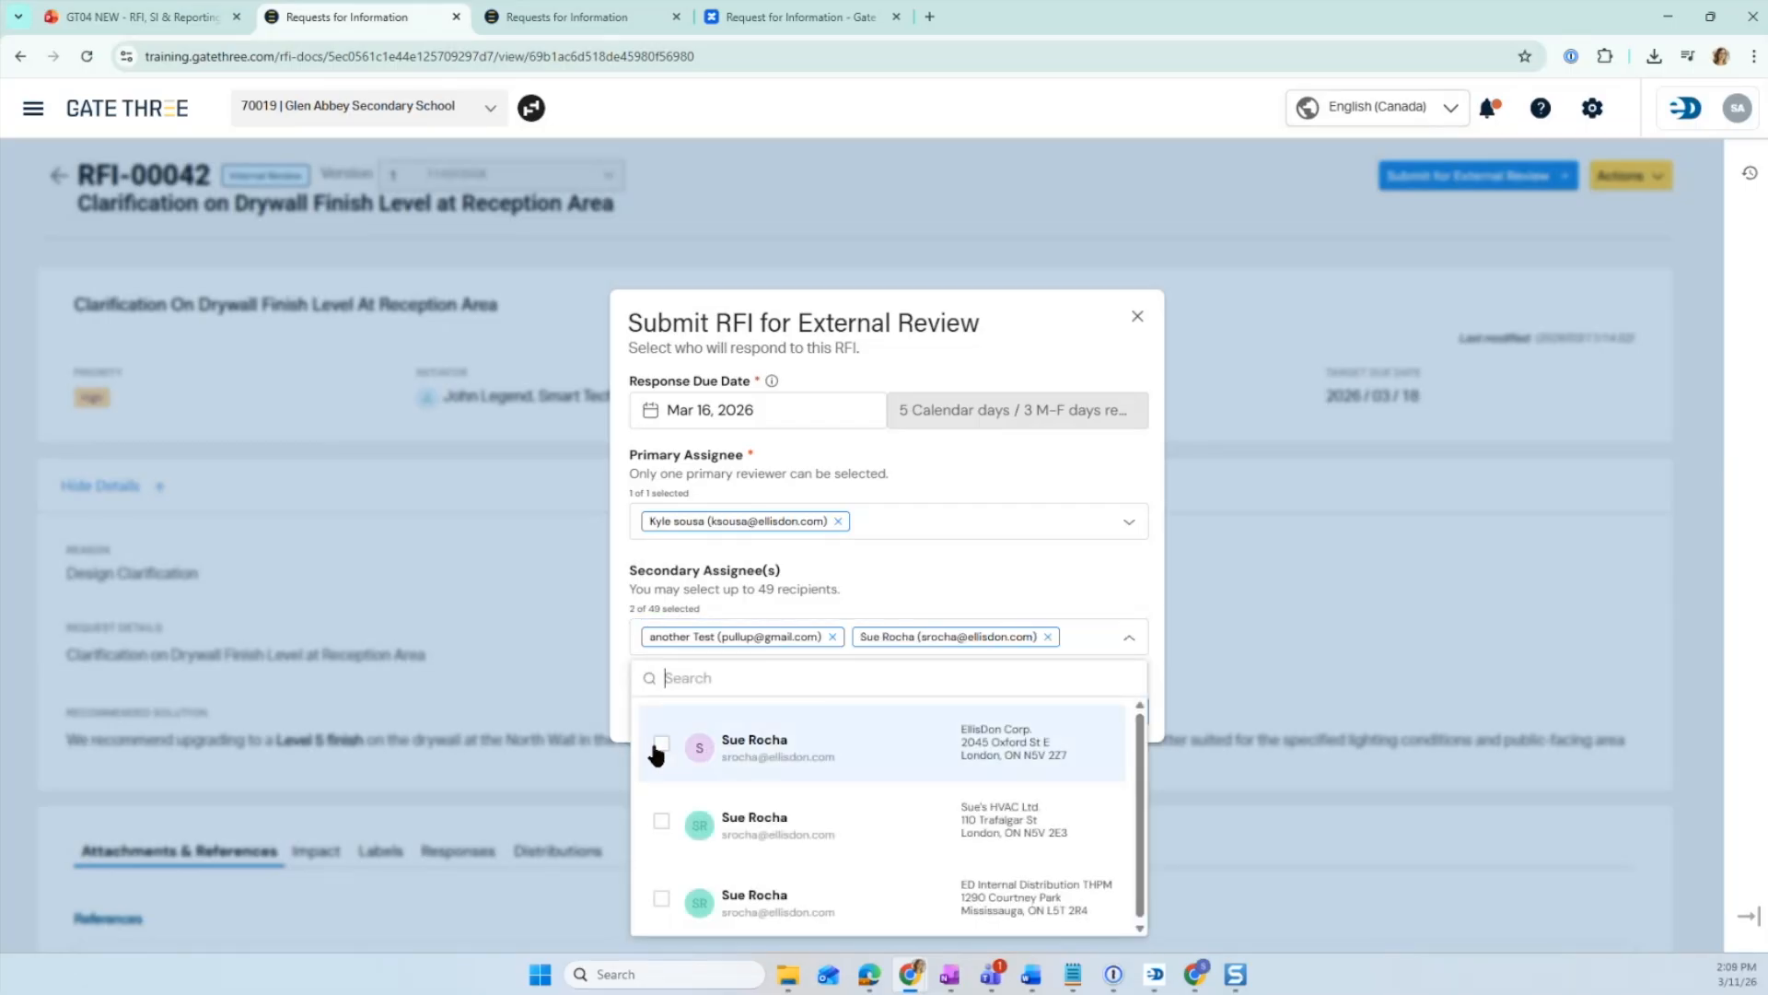
click(1130, 640)
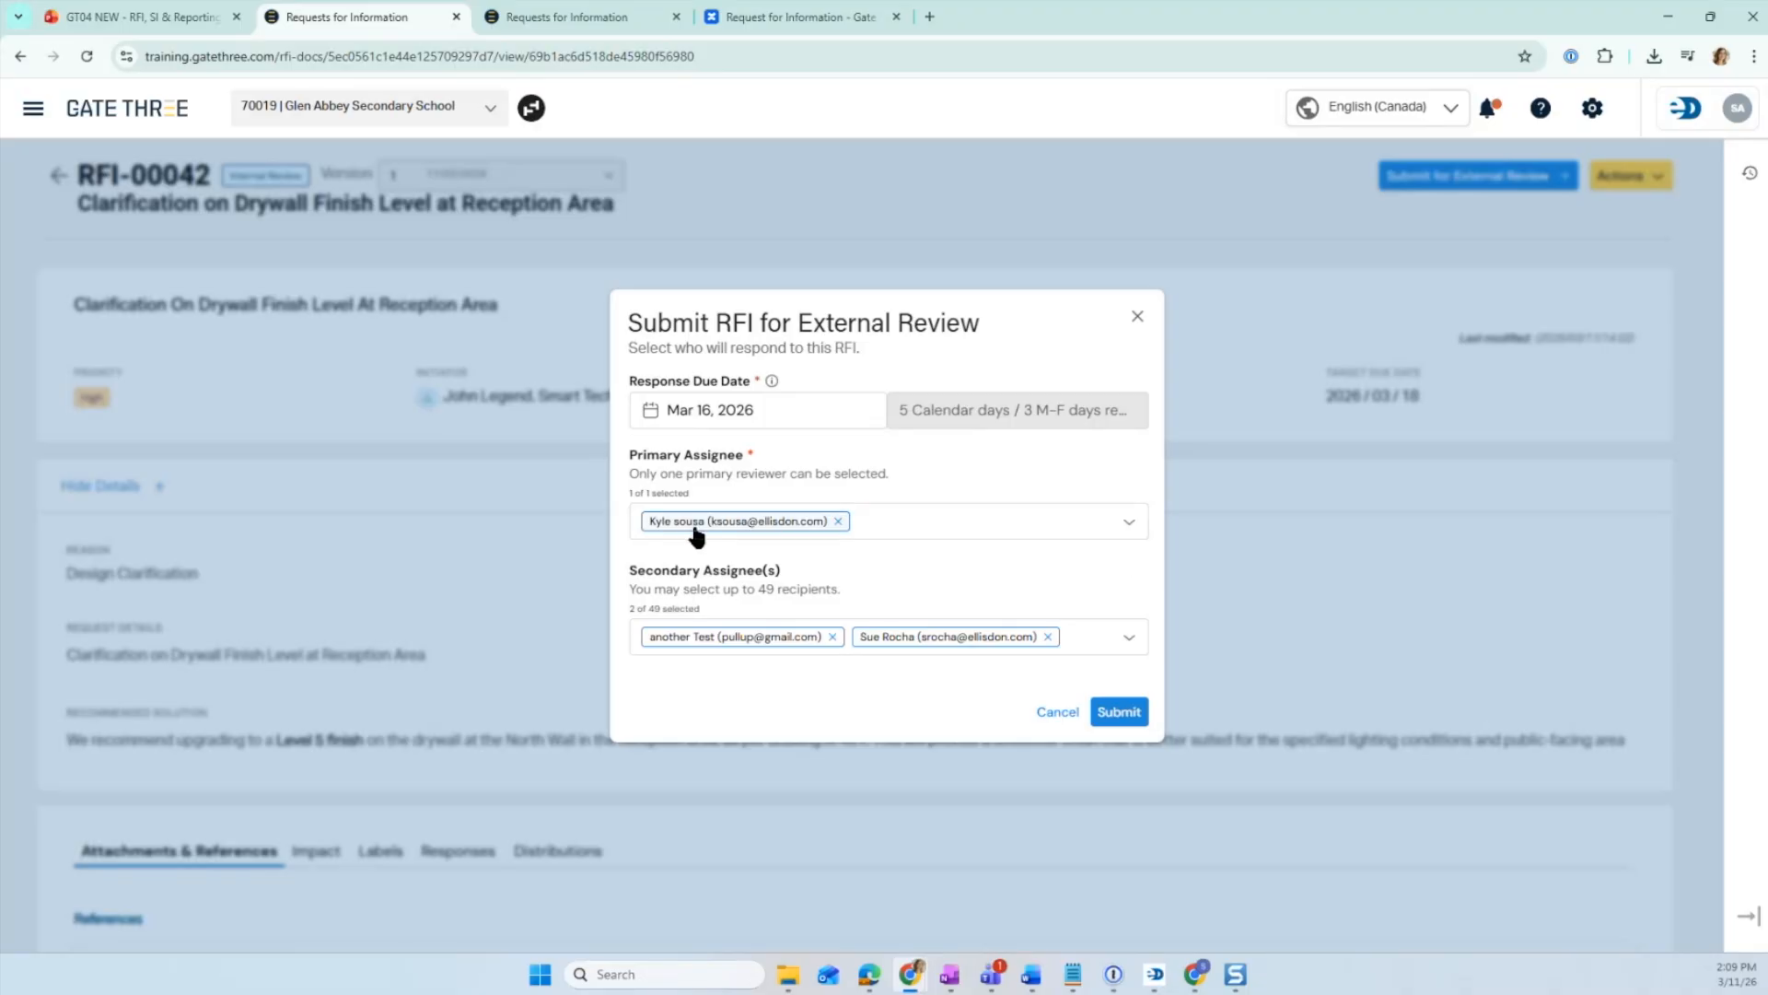
- Submit the RFI for external review and open its Actions menu
click(1120, 712)
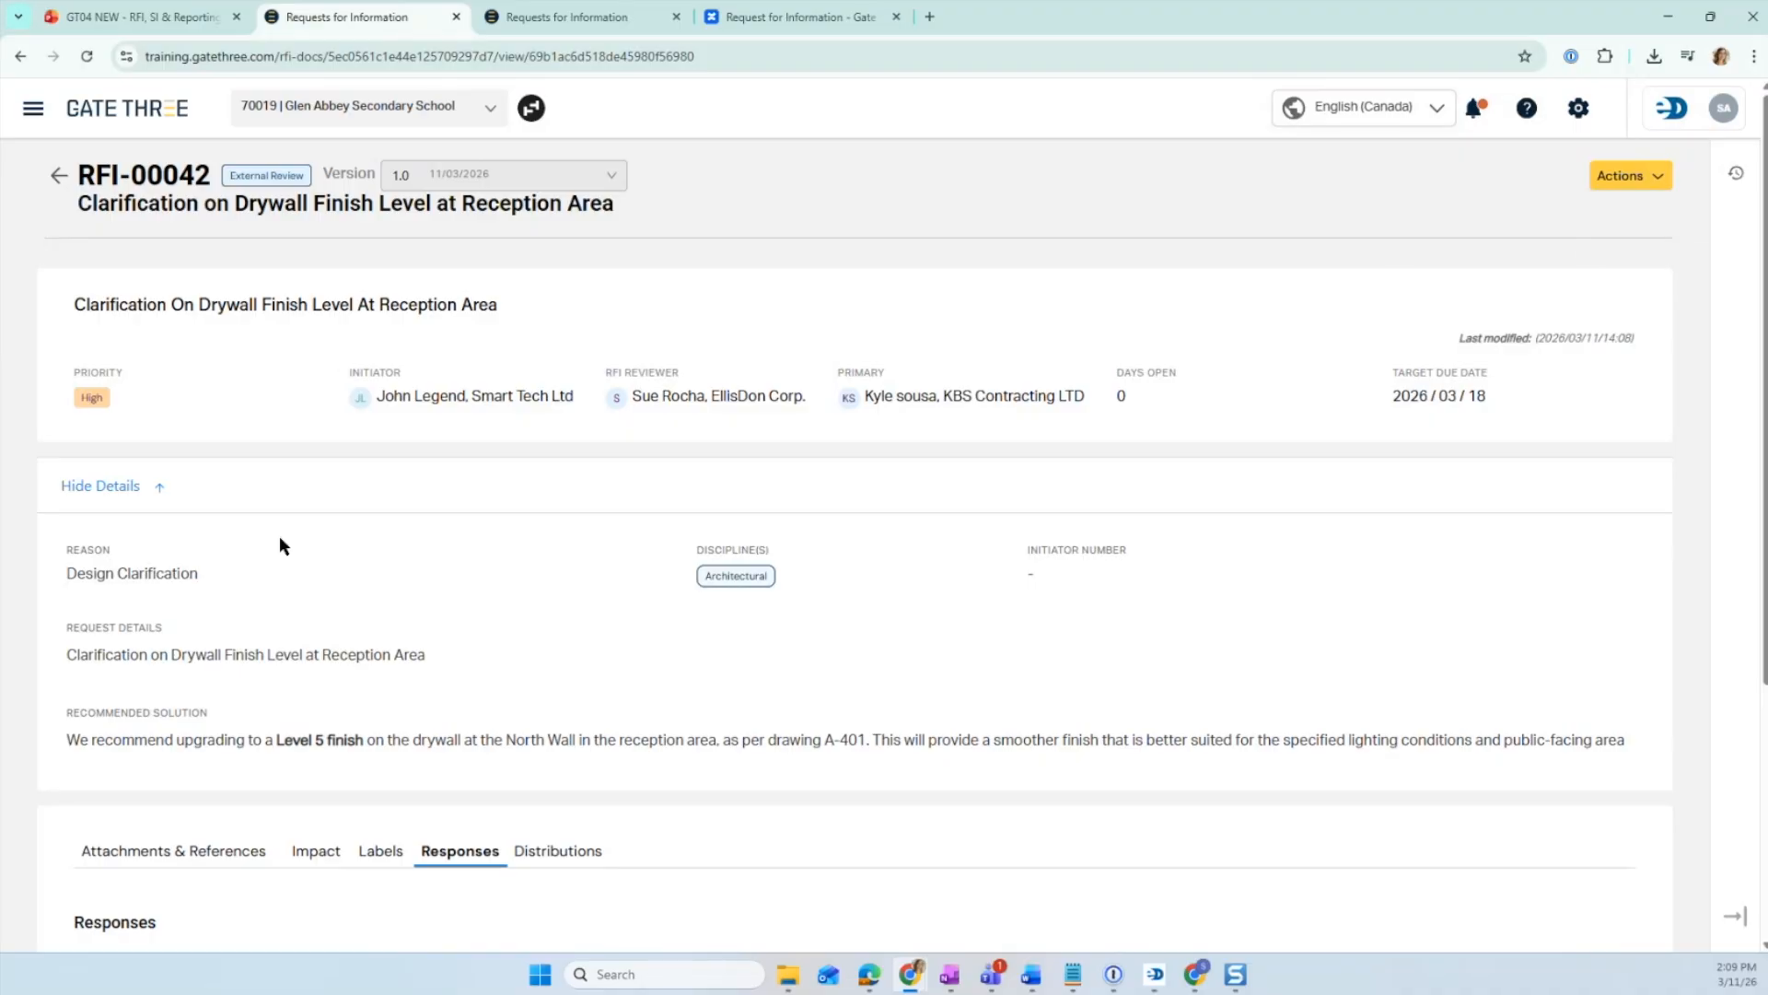
click(1654, 179)
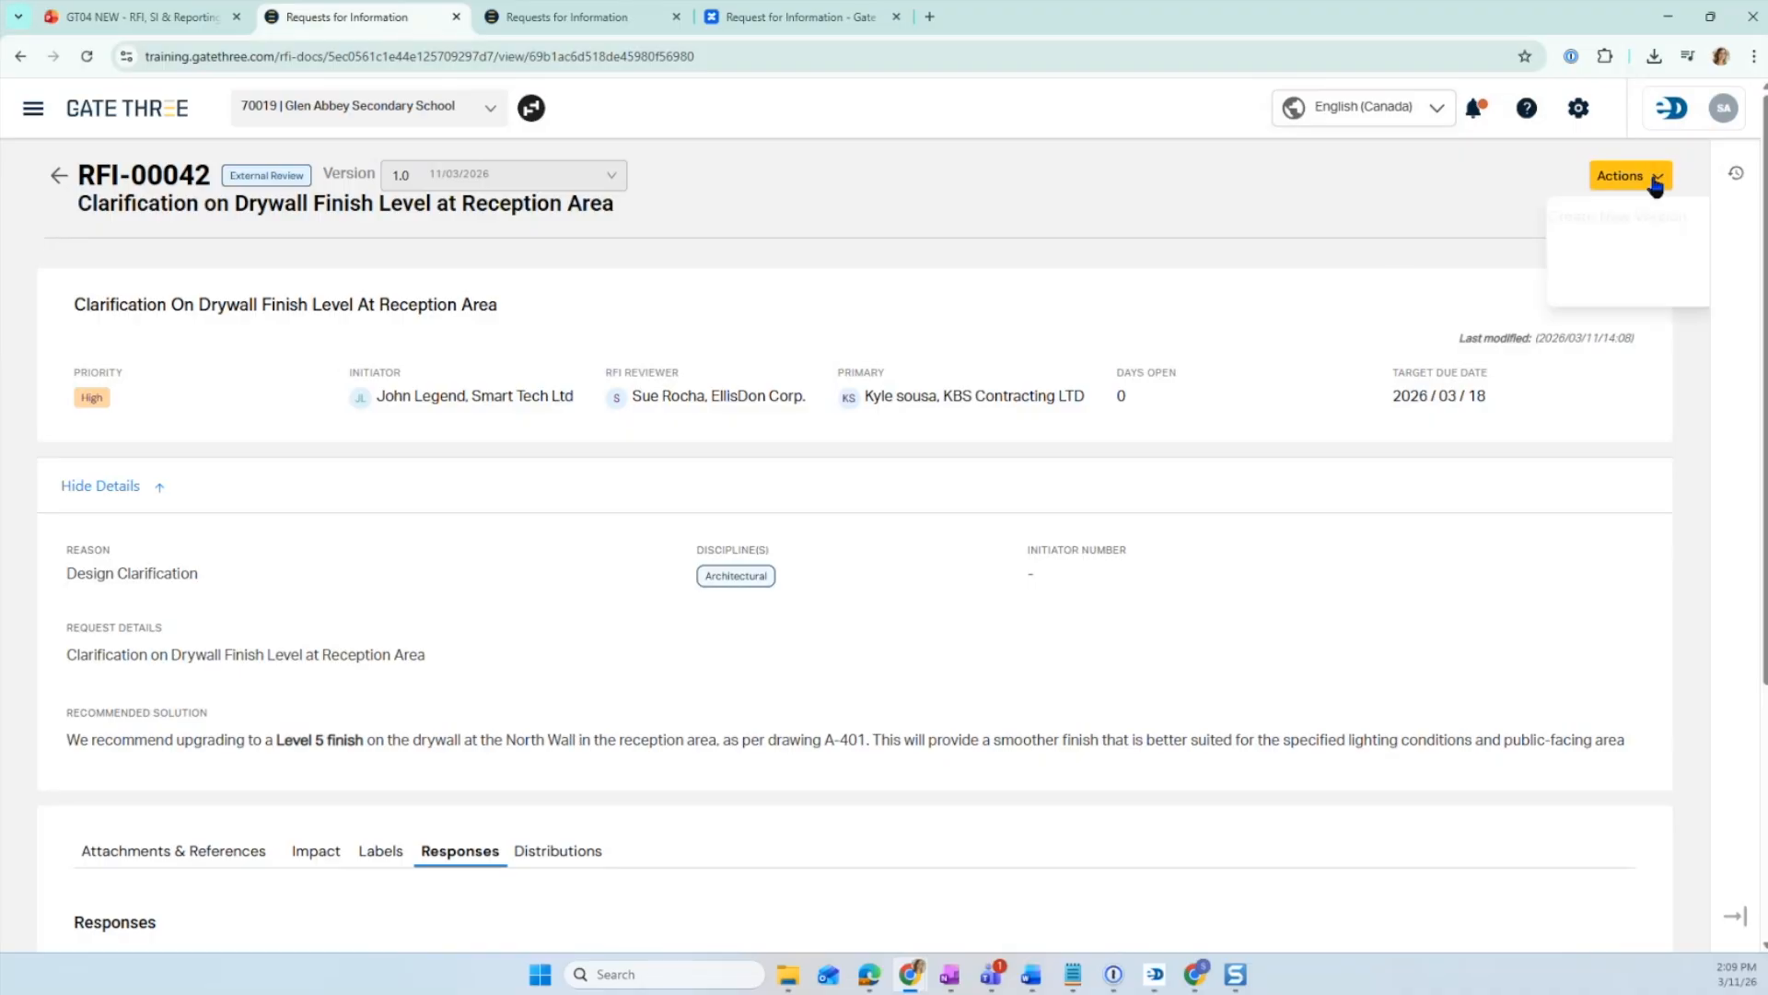
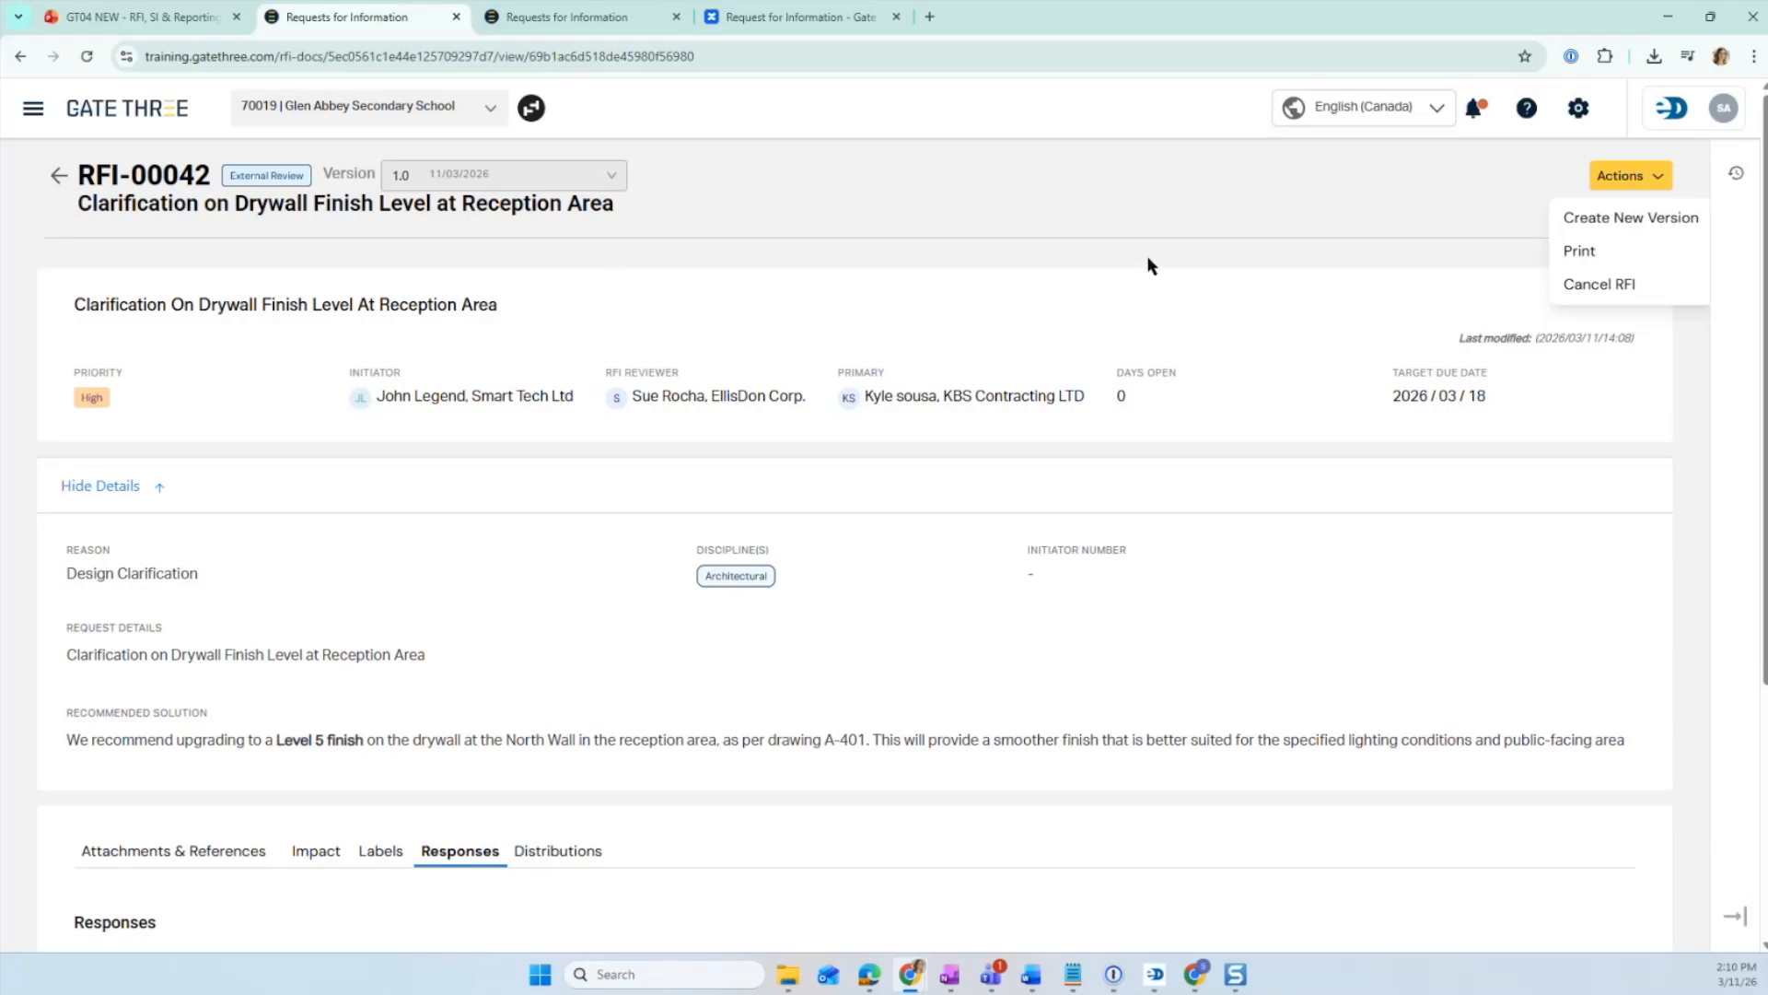
- Start a new response for the KBS Contracting LTD primary assignee and set its response date to Mar 10, 2026
click(1419, 198)
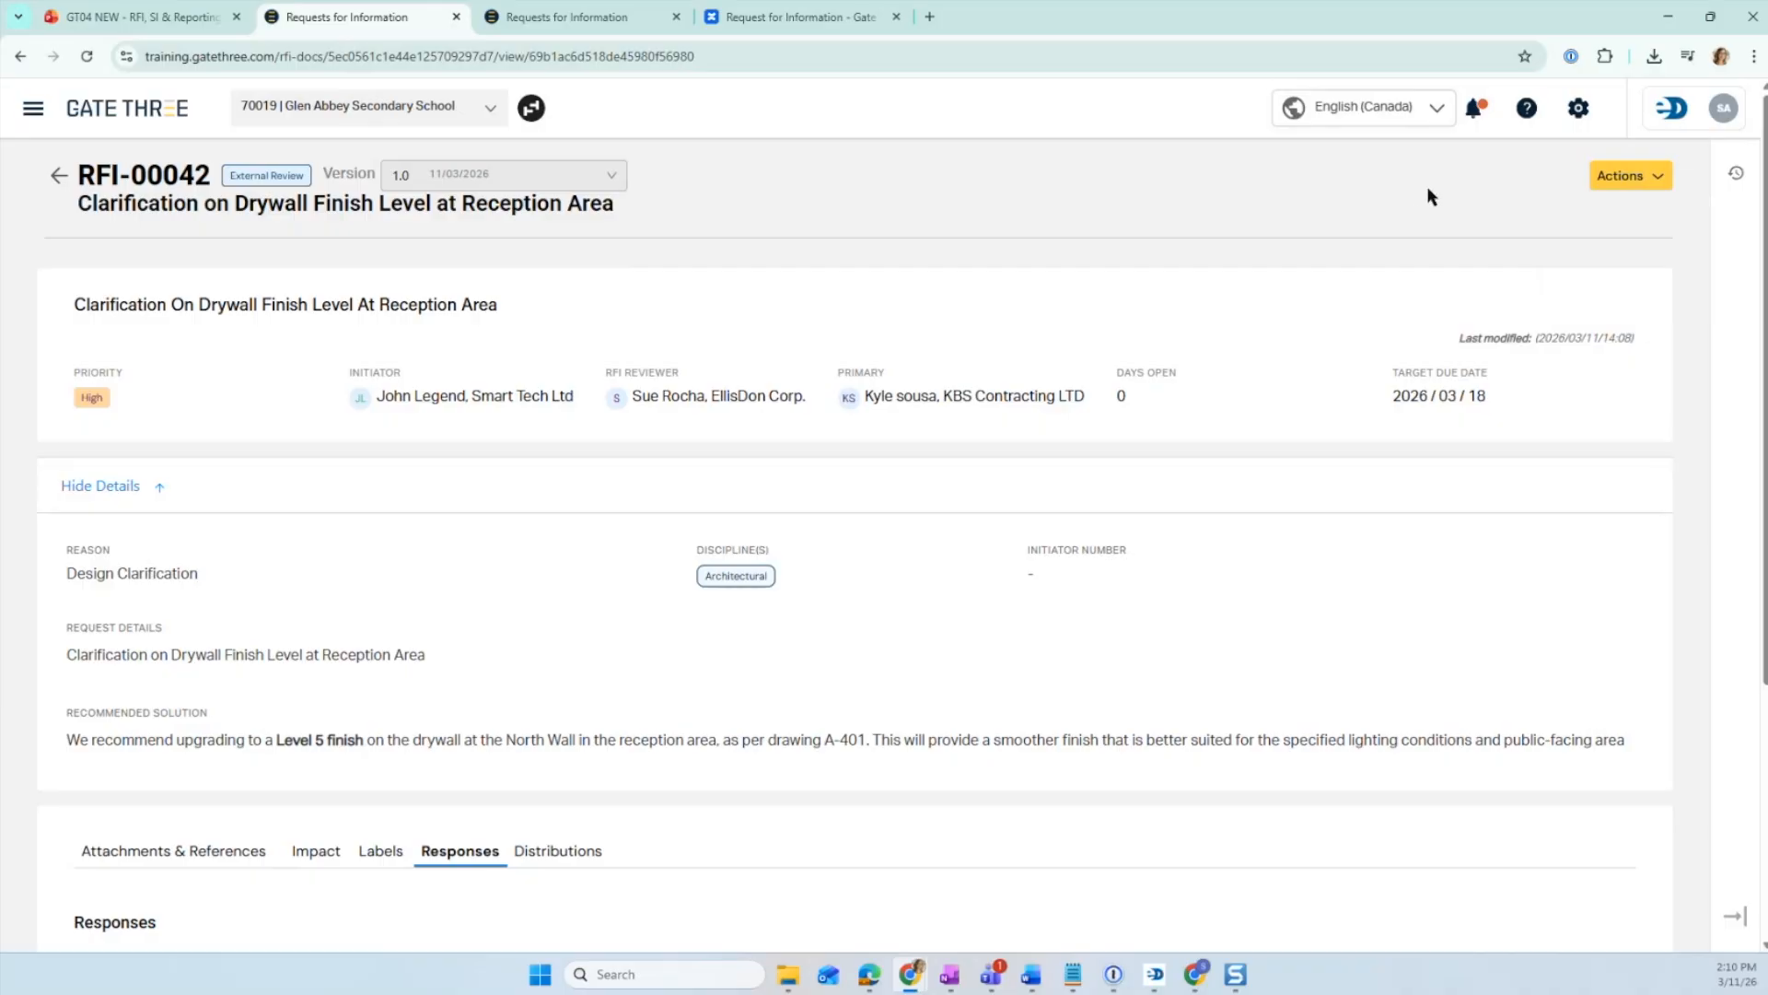
scroll(1368, 299, down, 4)
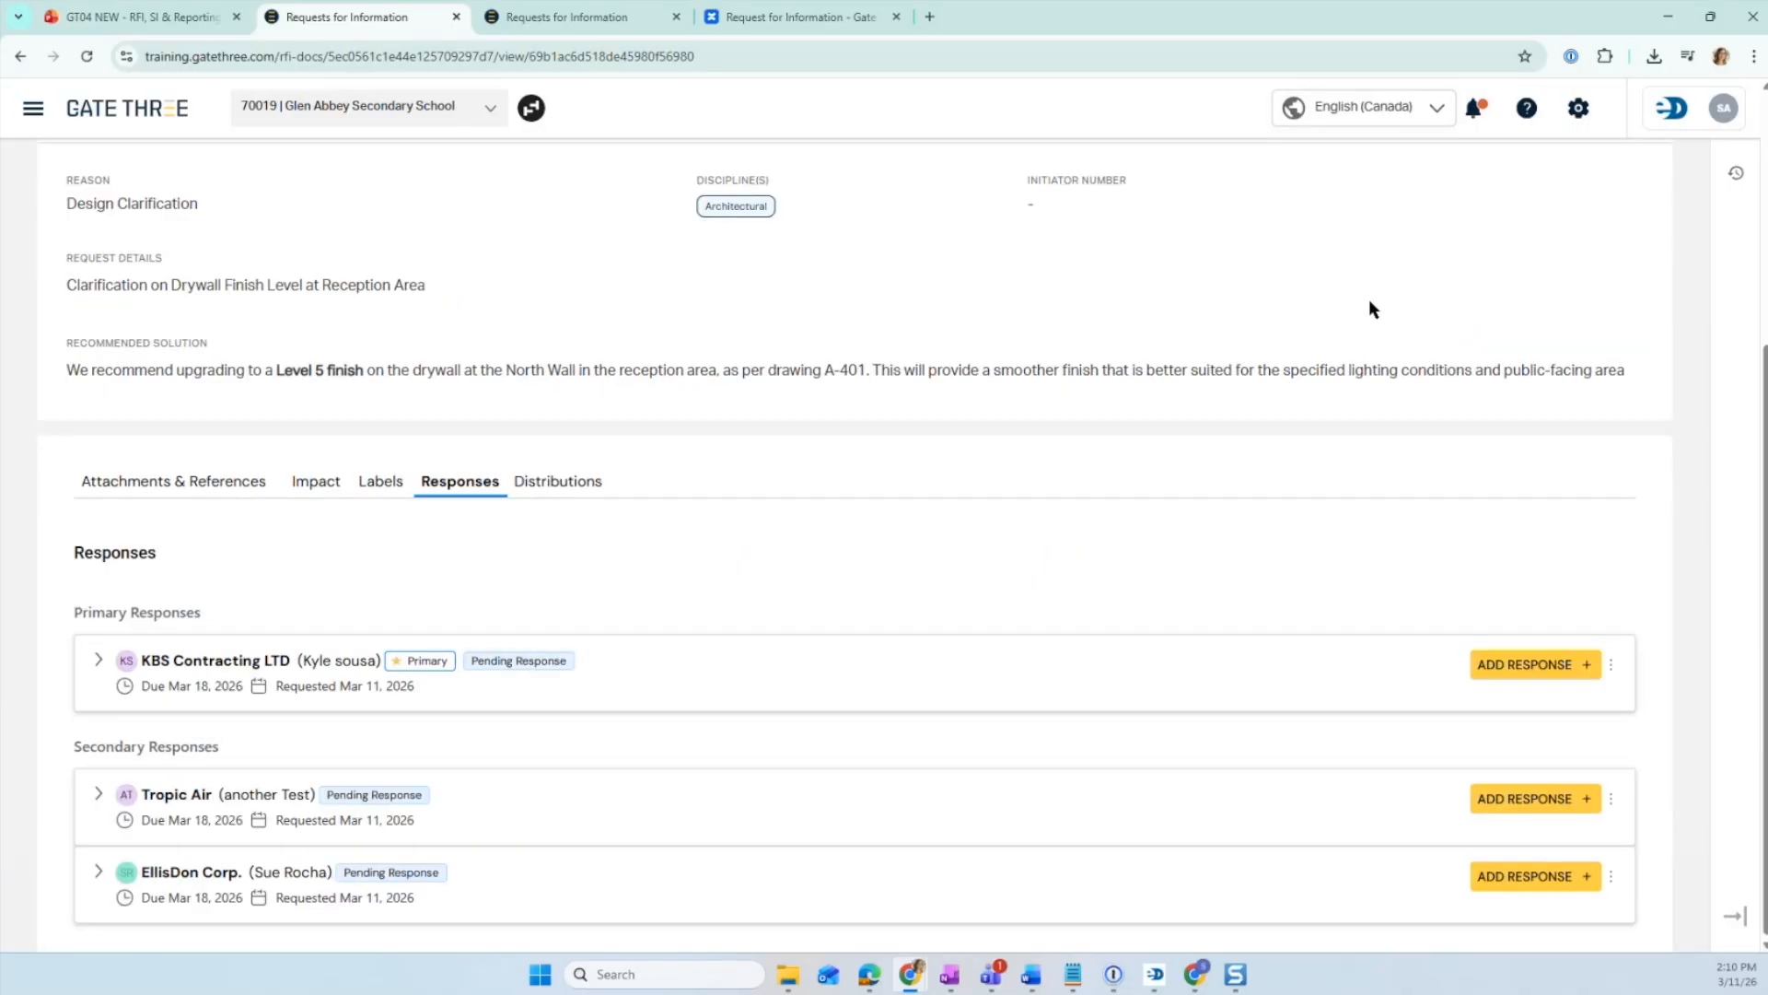
triple_click(177, 662)
click(276, 662)
click(1584, 668)
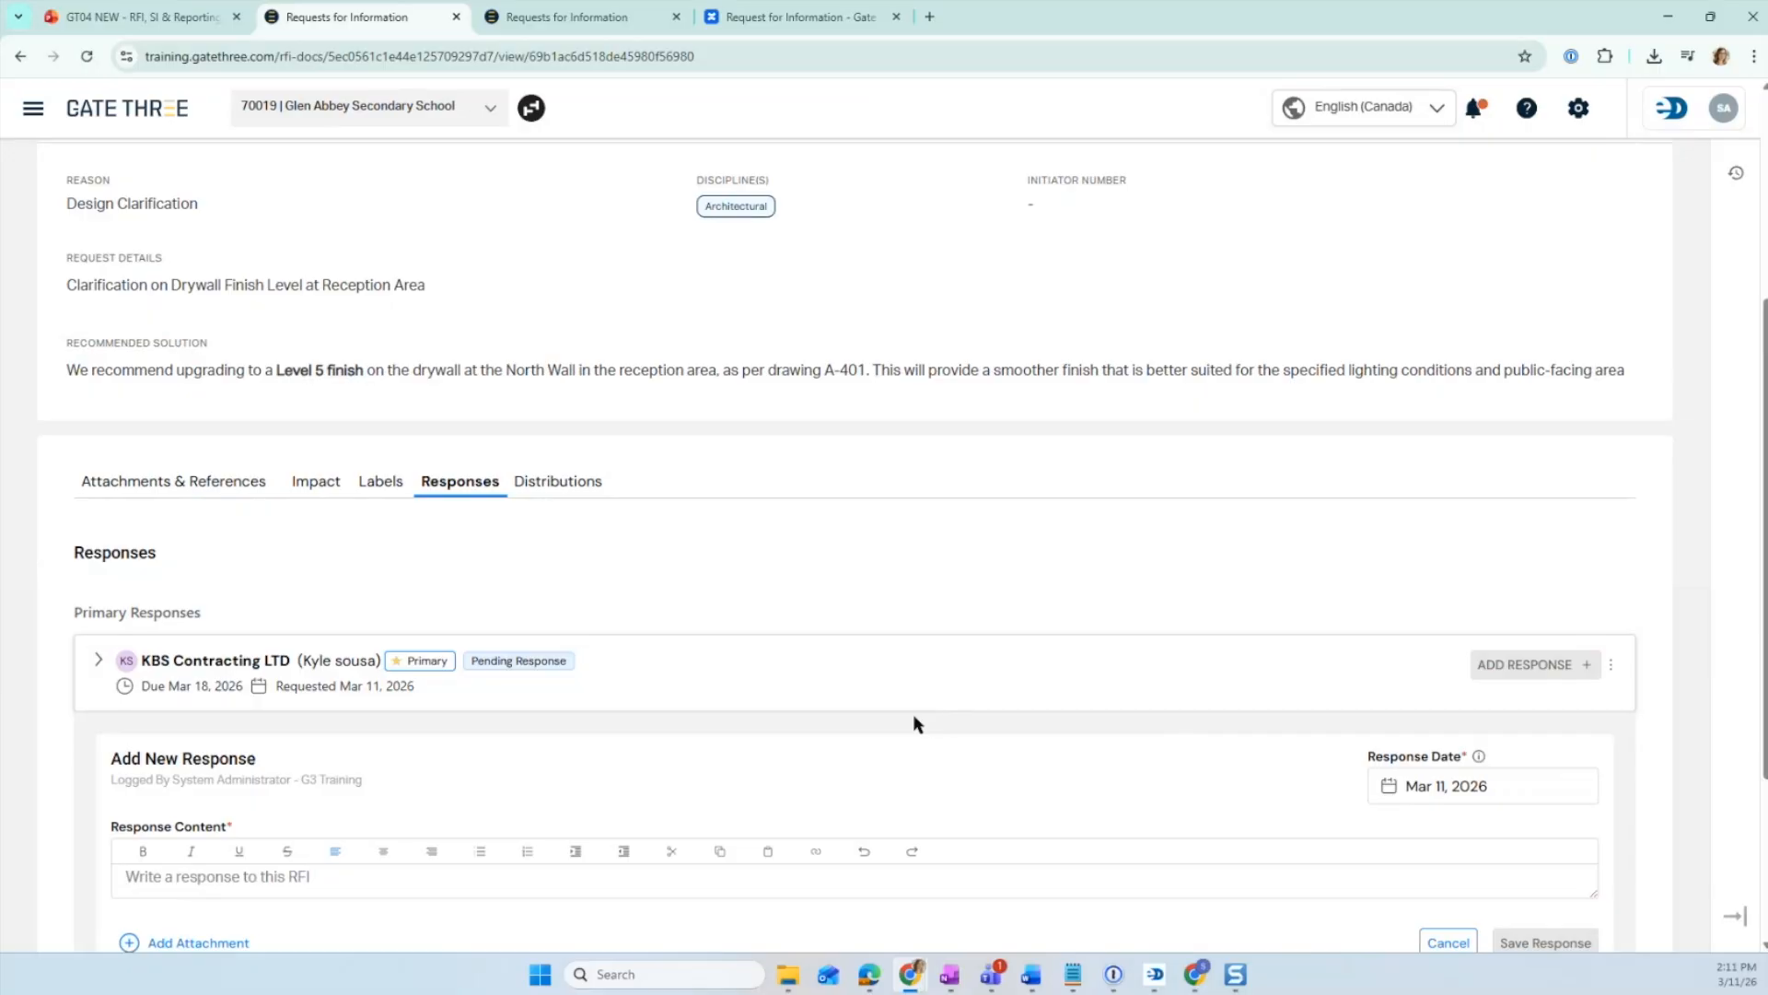
scroll(916, 722, down, 1)
click(1464, 692)
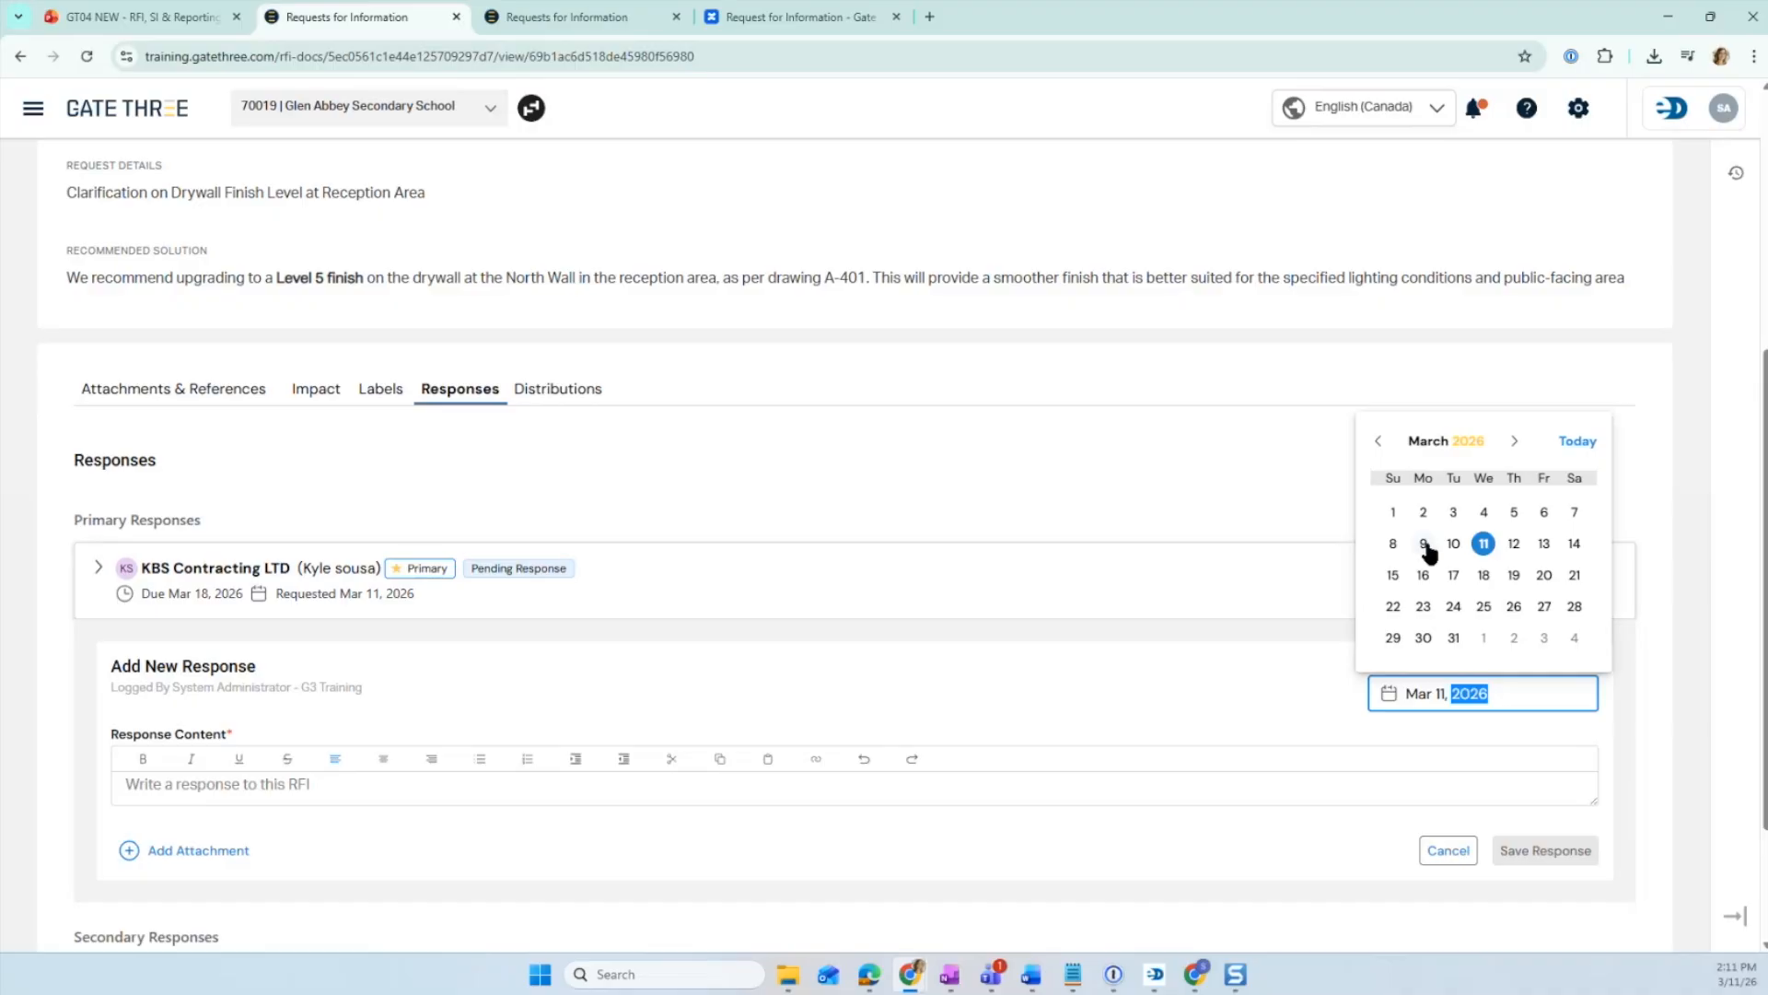
click(1453, 545)
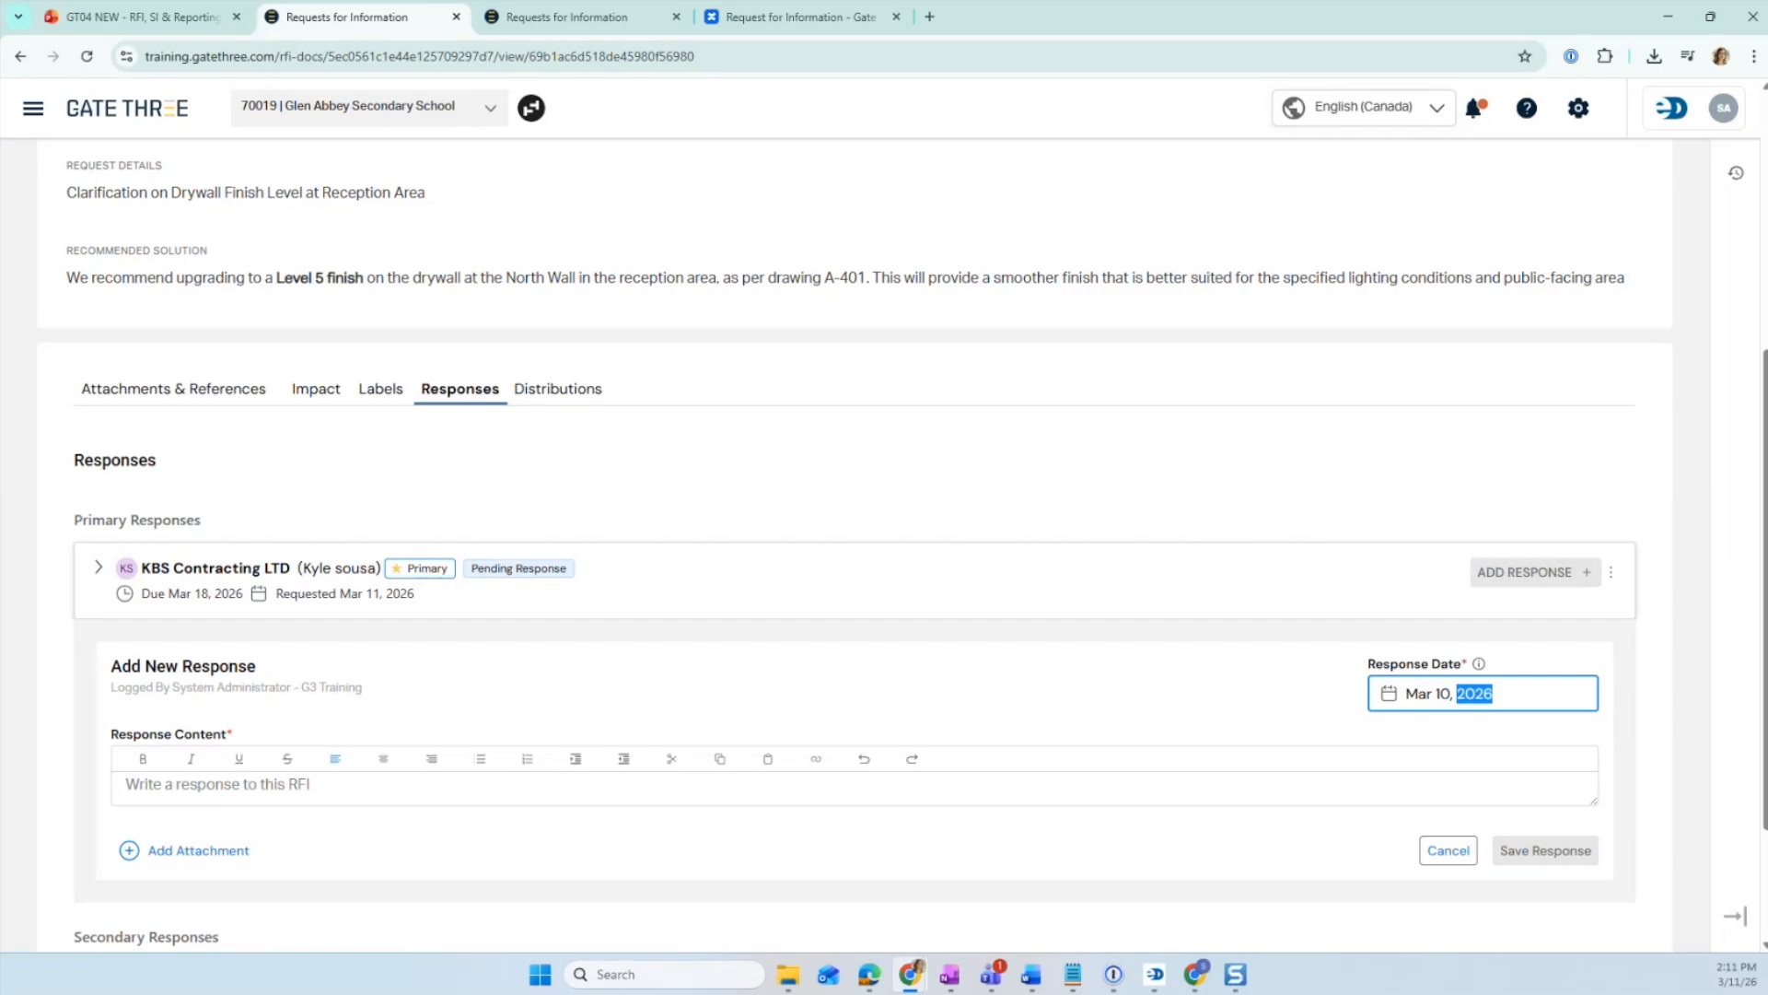
- Paste the ARZ Architects response confirming a Level 5 drywall finish on the North Wall as content and save the response
click(209, 786)
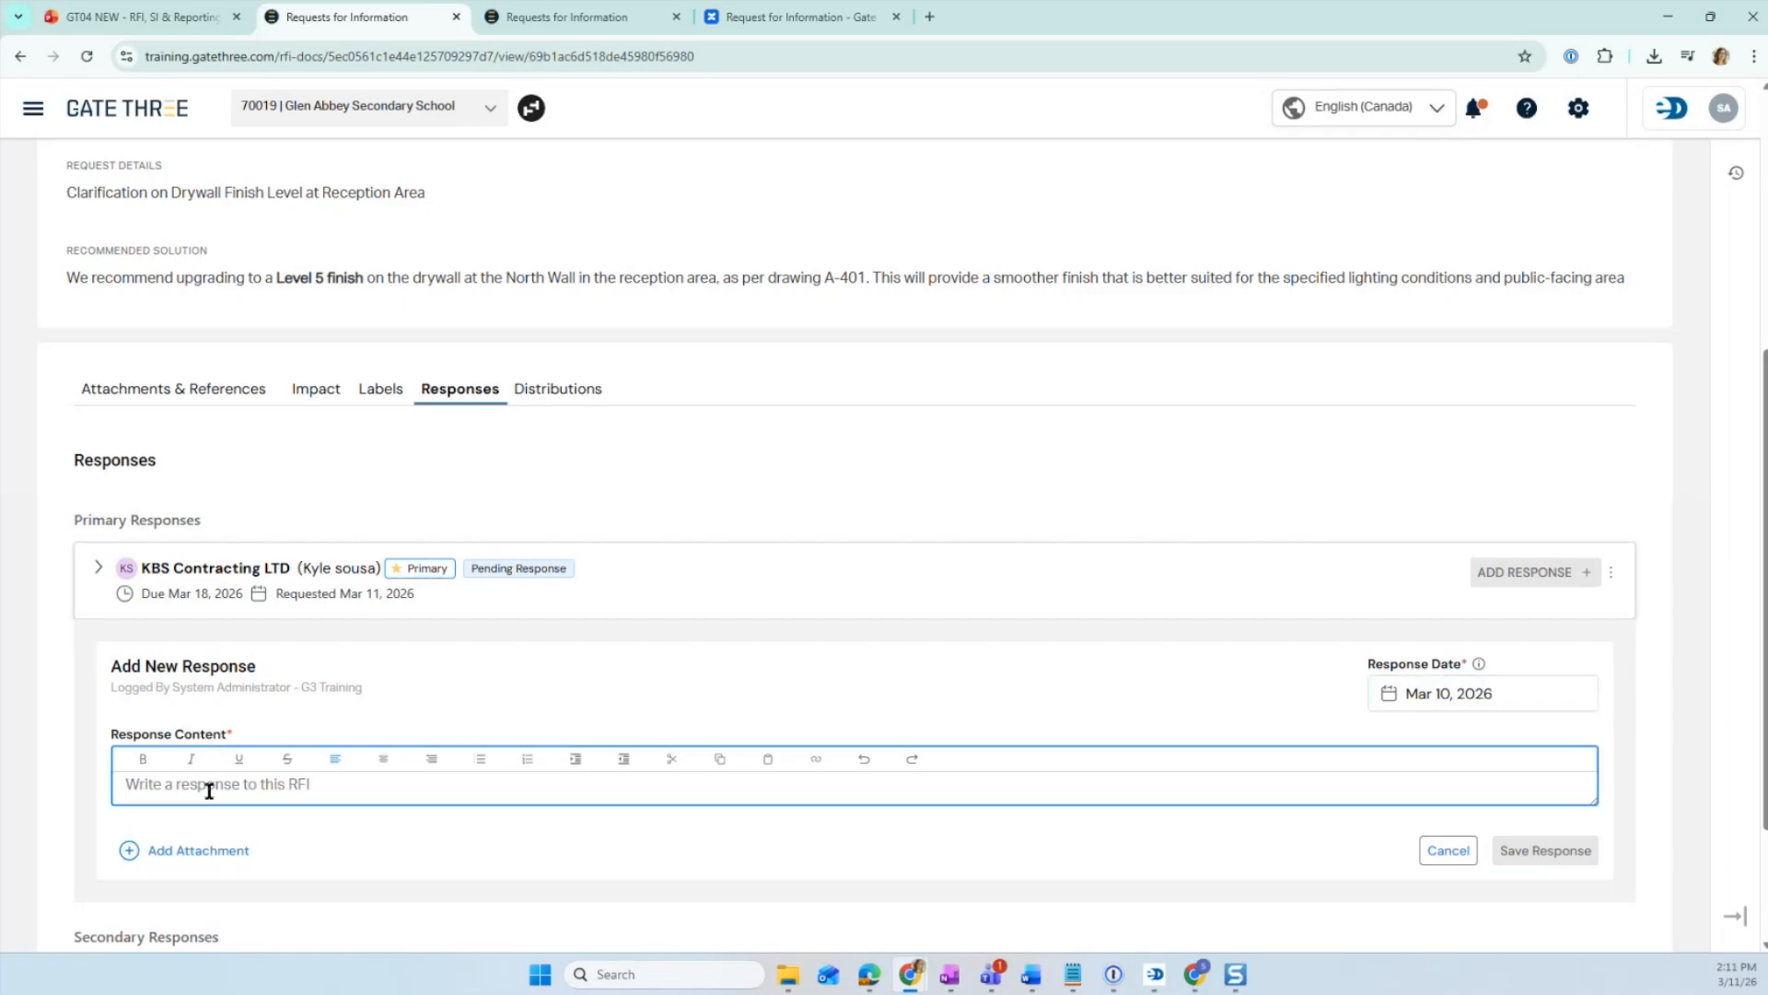
text(Clarification on Drywall Finish Level at Reception Area)
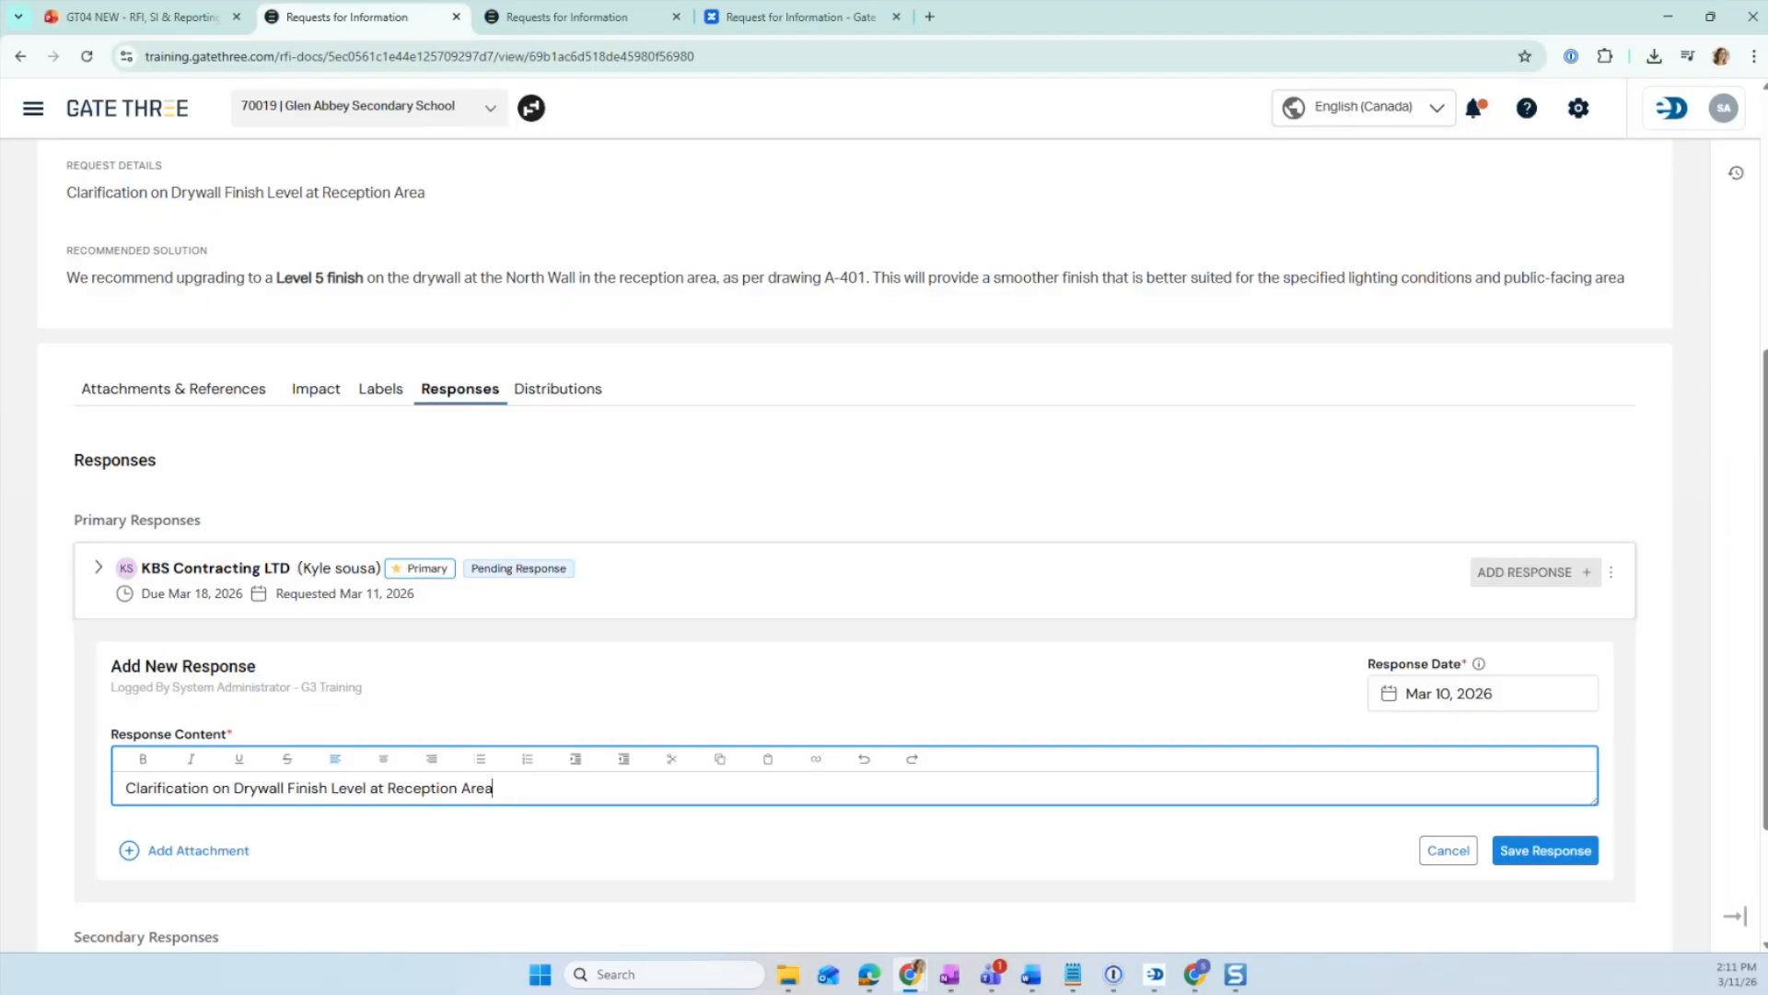
key(alt+Tab)
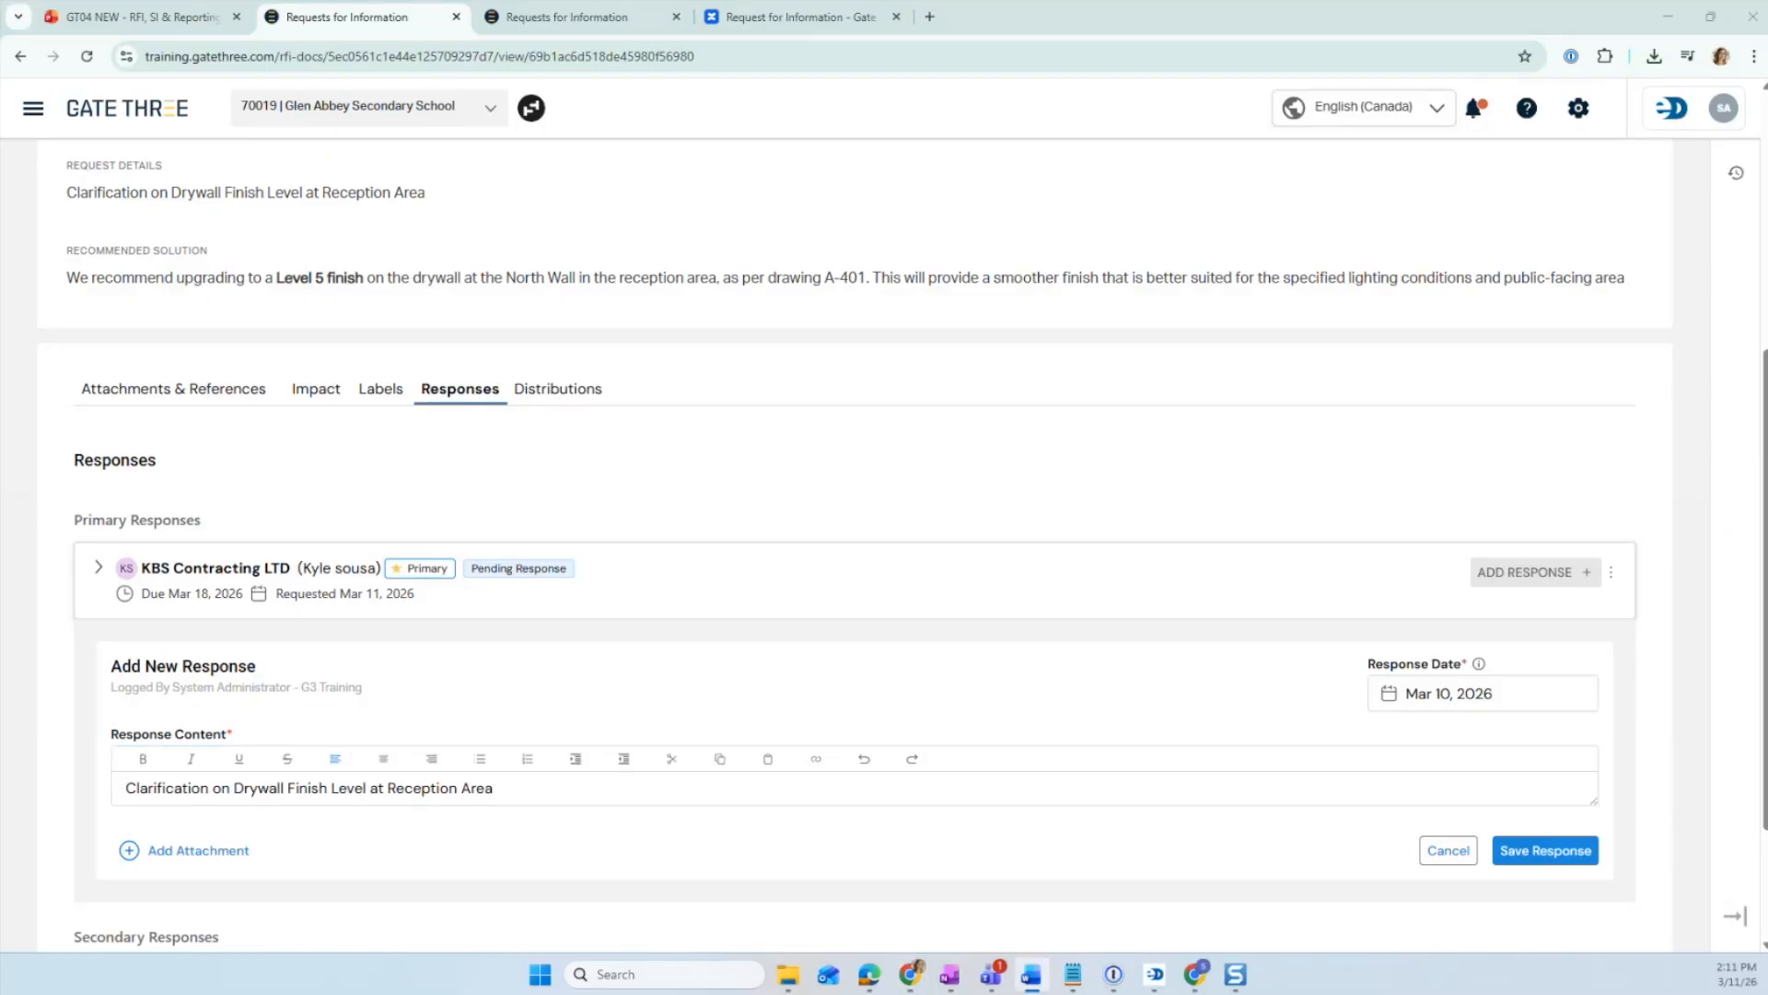
drag(513, 787, 125, 788)
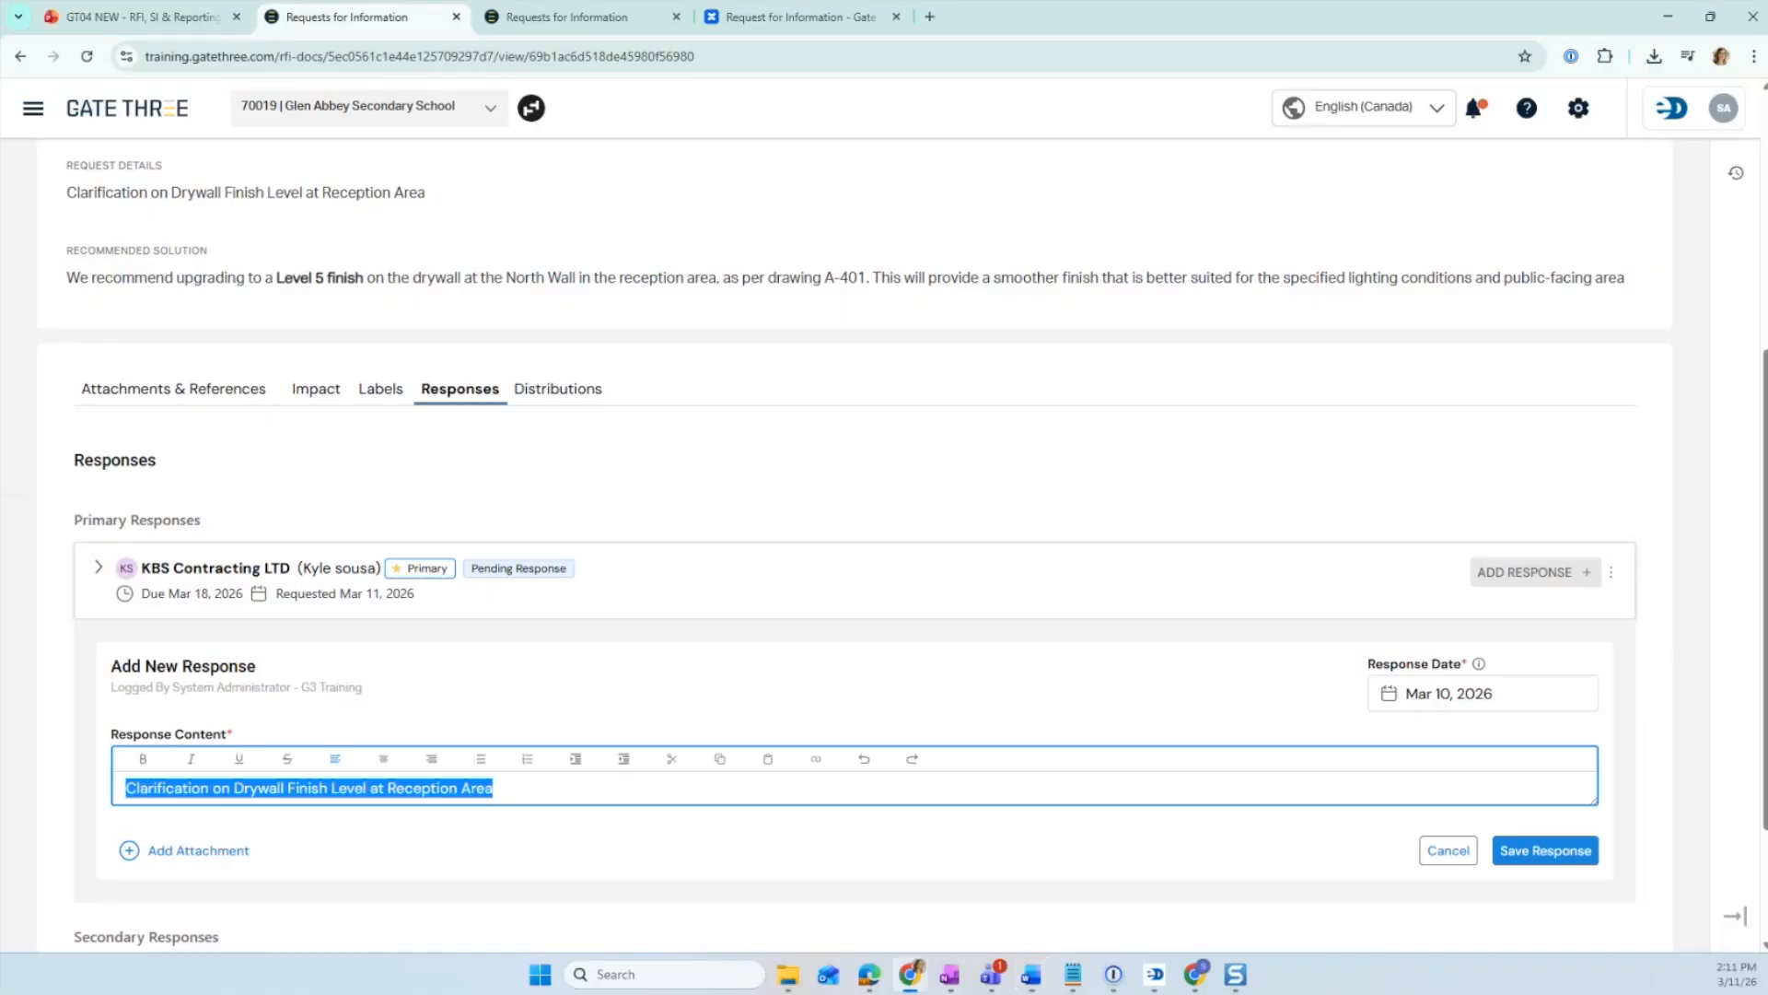
text(After reviewing the reception area conditions, including the indirect lighting details and the wall's prominence within the space, ARZ Architects confirms that a Level 5 drywall finish is required on the North Wall of the reception area, as indicated on drawing A-401.)
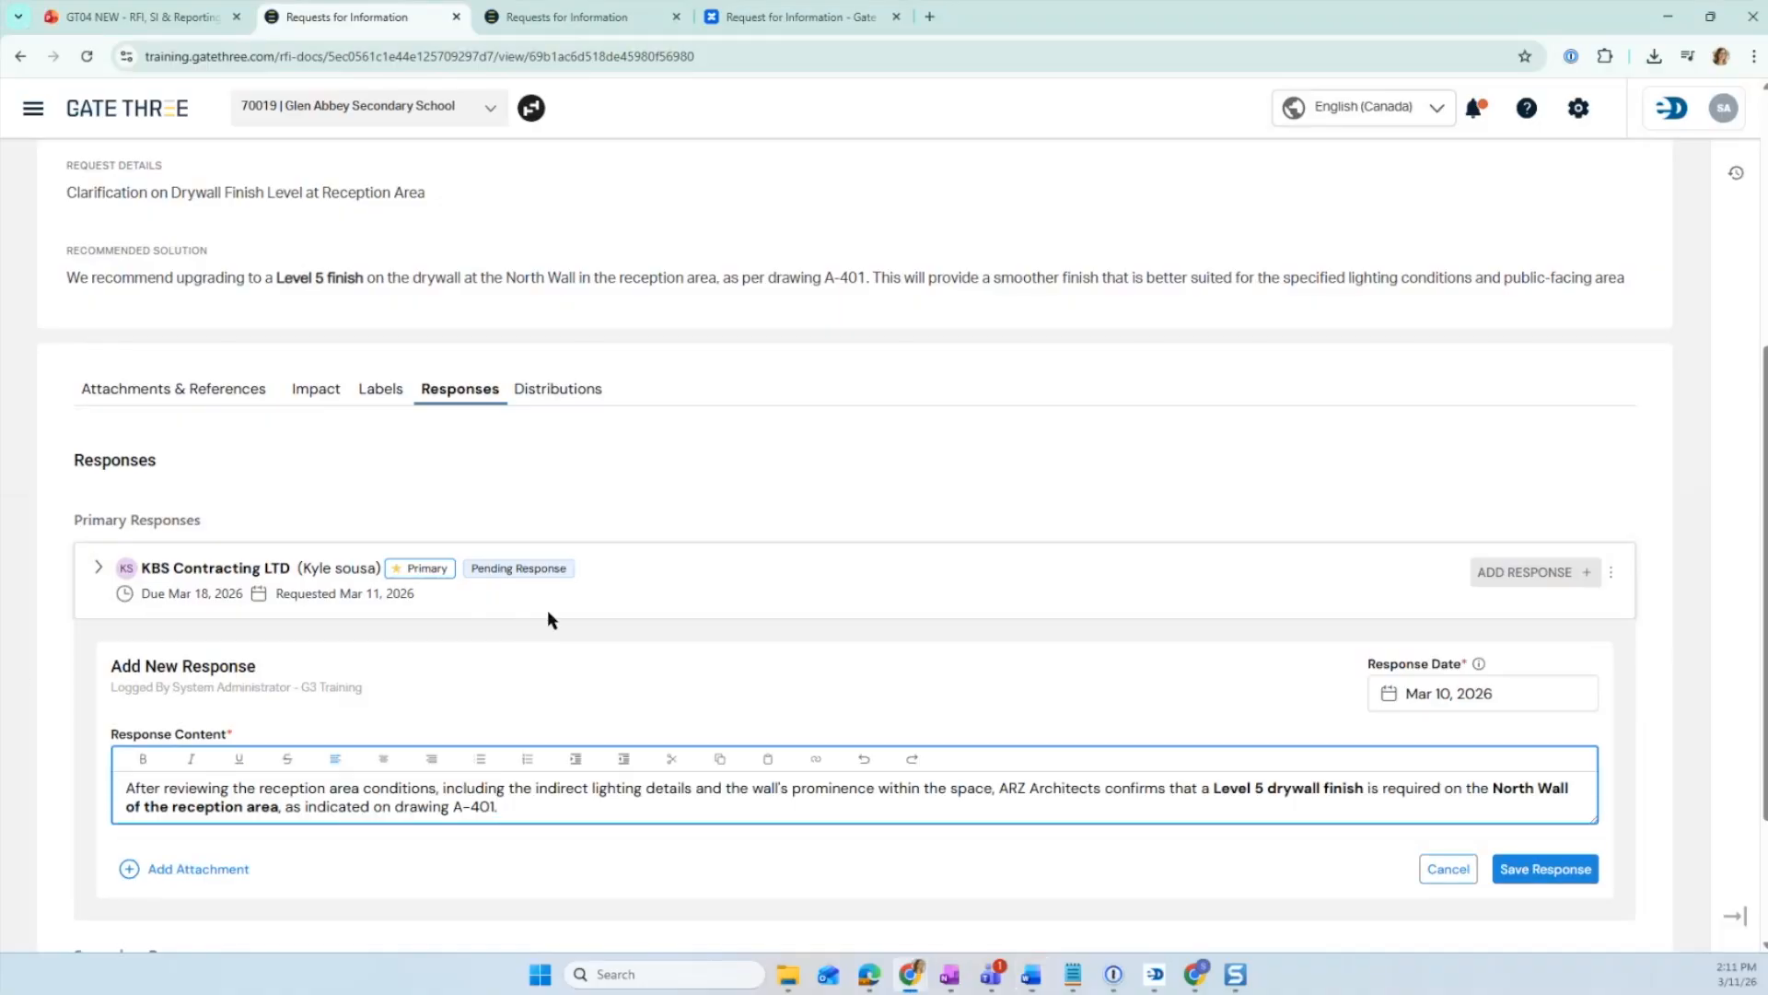
scroll(548, 612, down, 1)
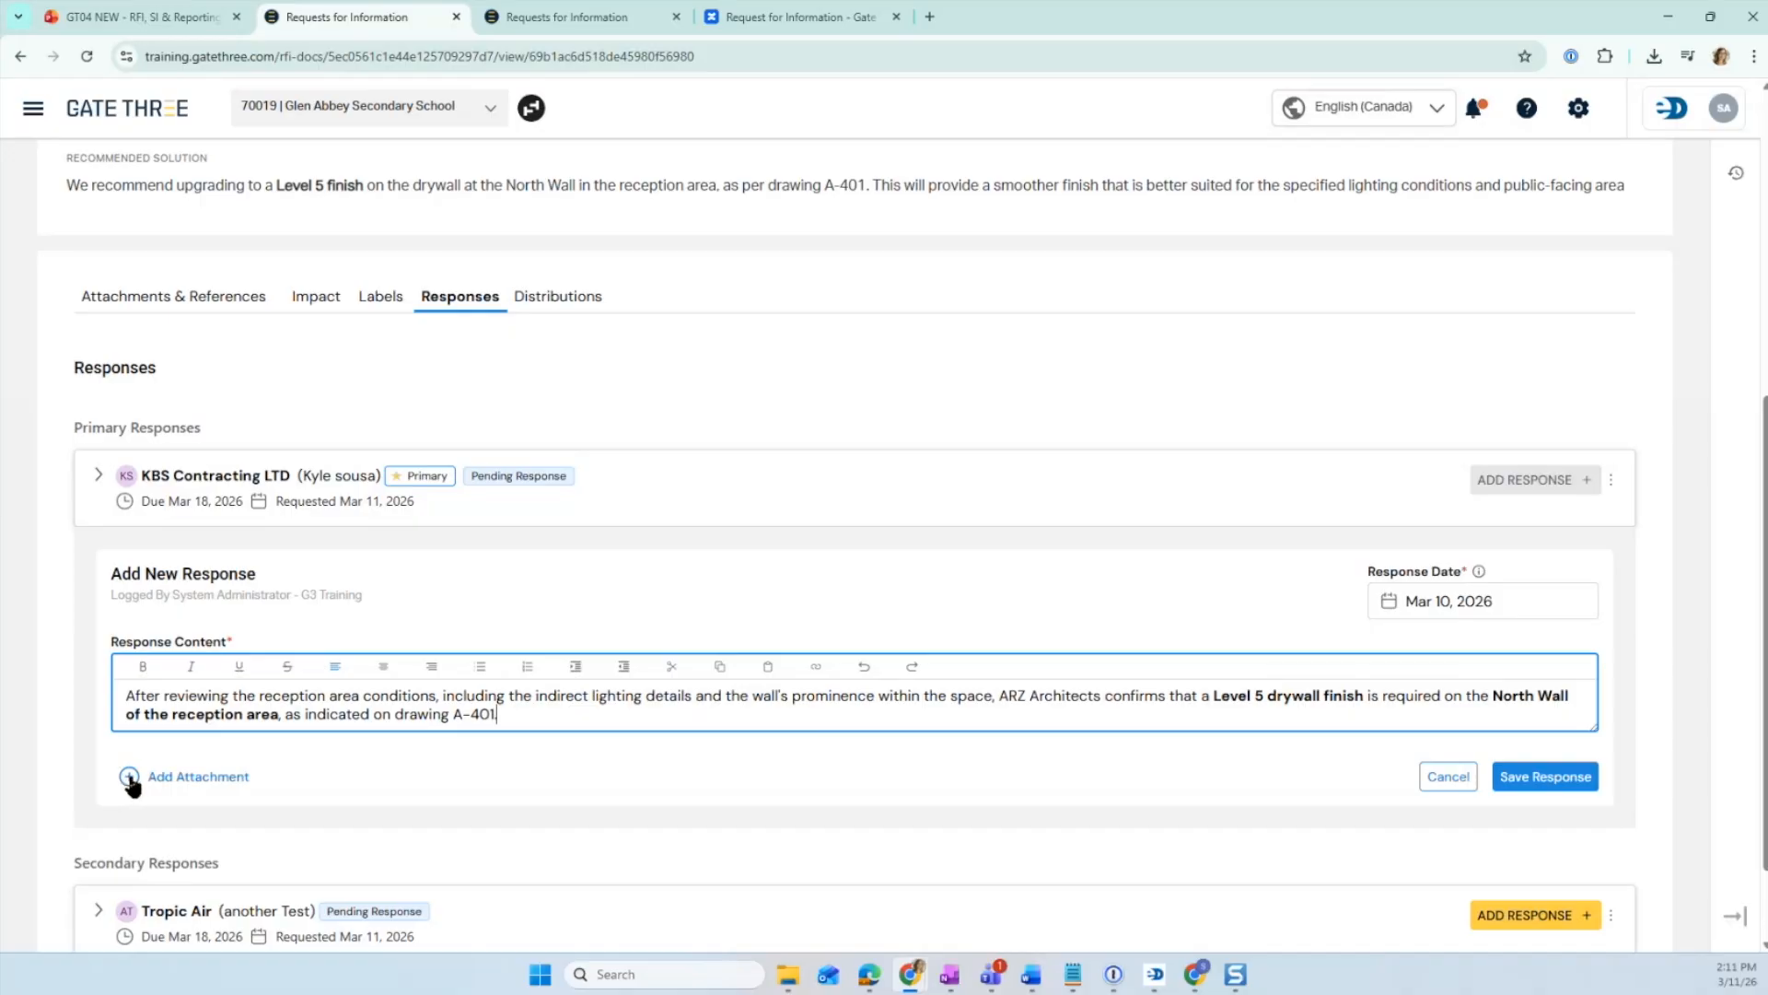
click(1539, 778)
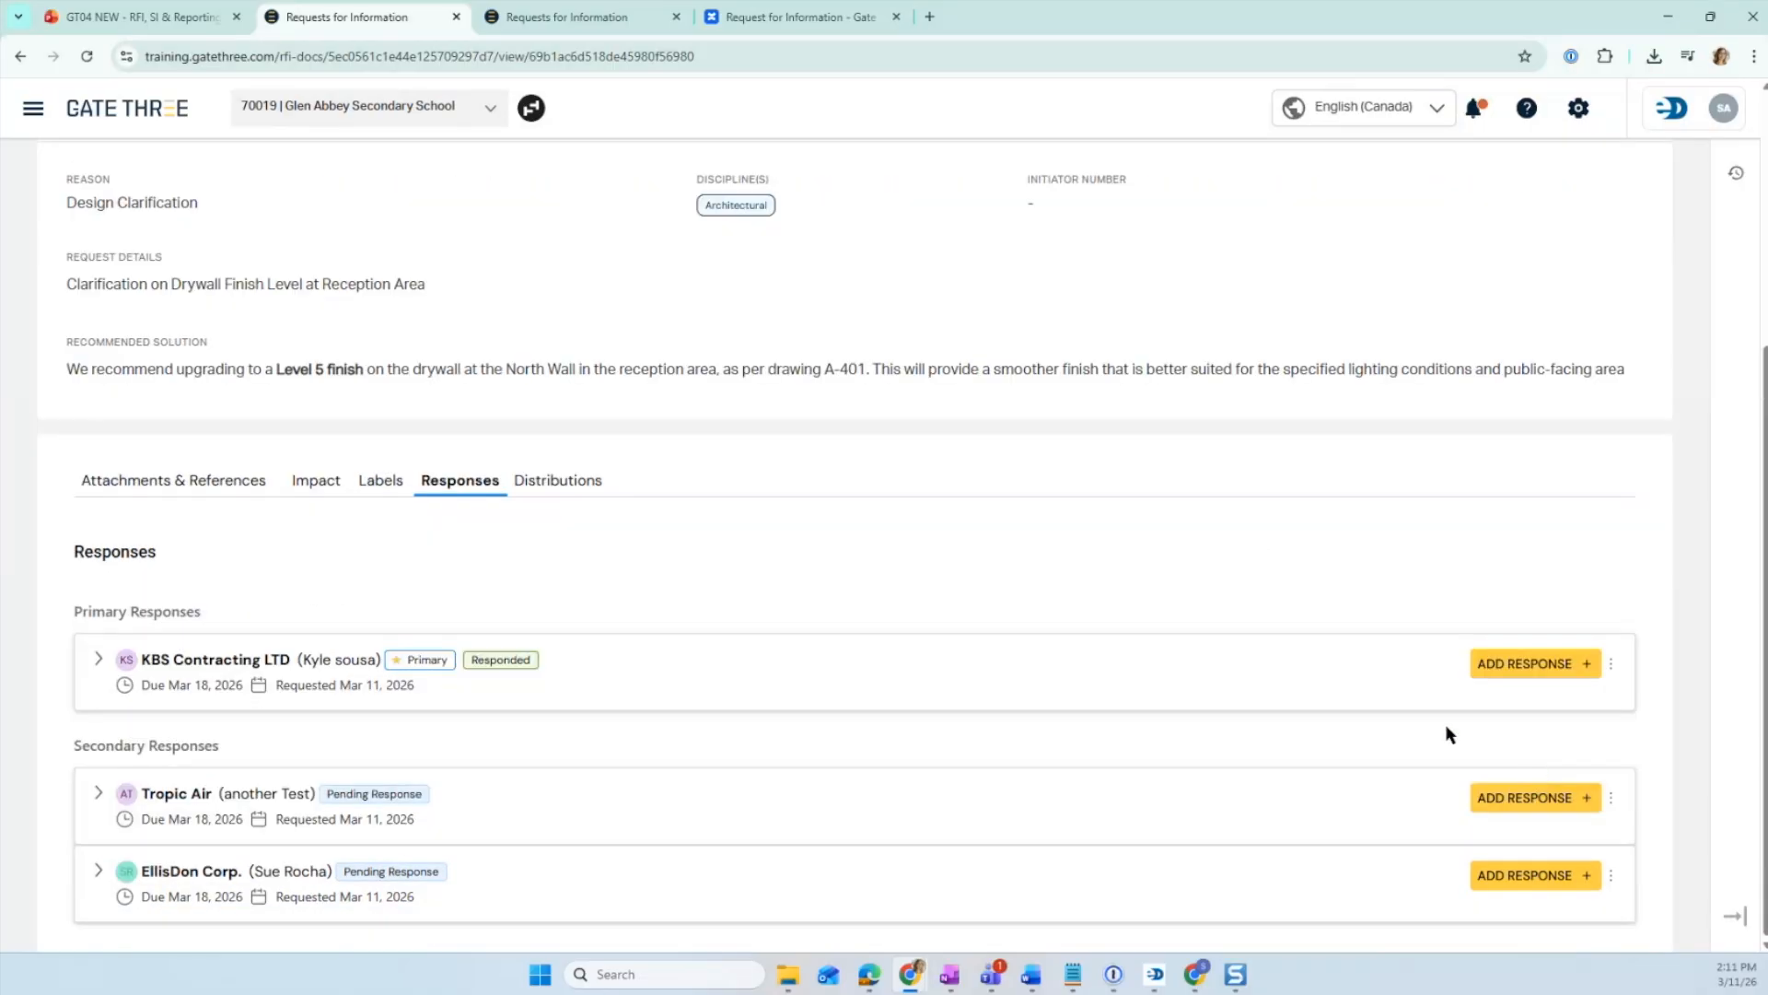
- Start another KBS Contracting response and paste the text about proceeding with the Level 5 finish per GA-214 guidelines
click(1581, 668)
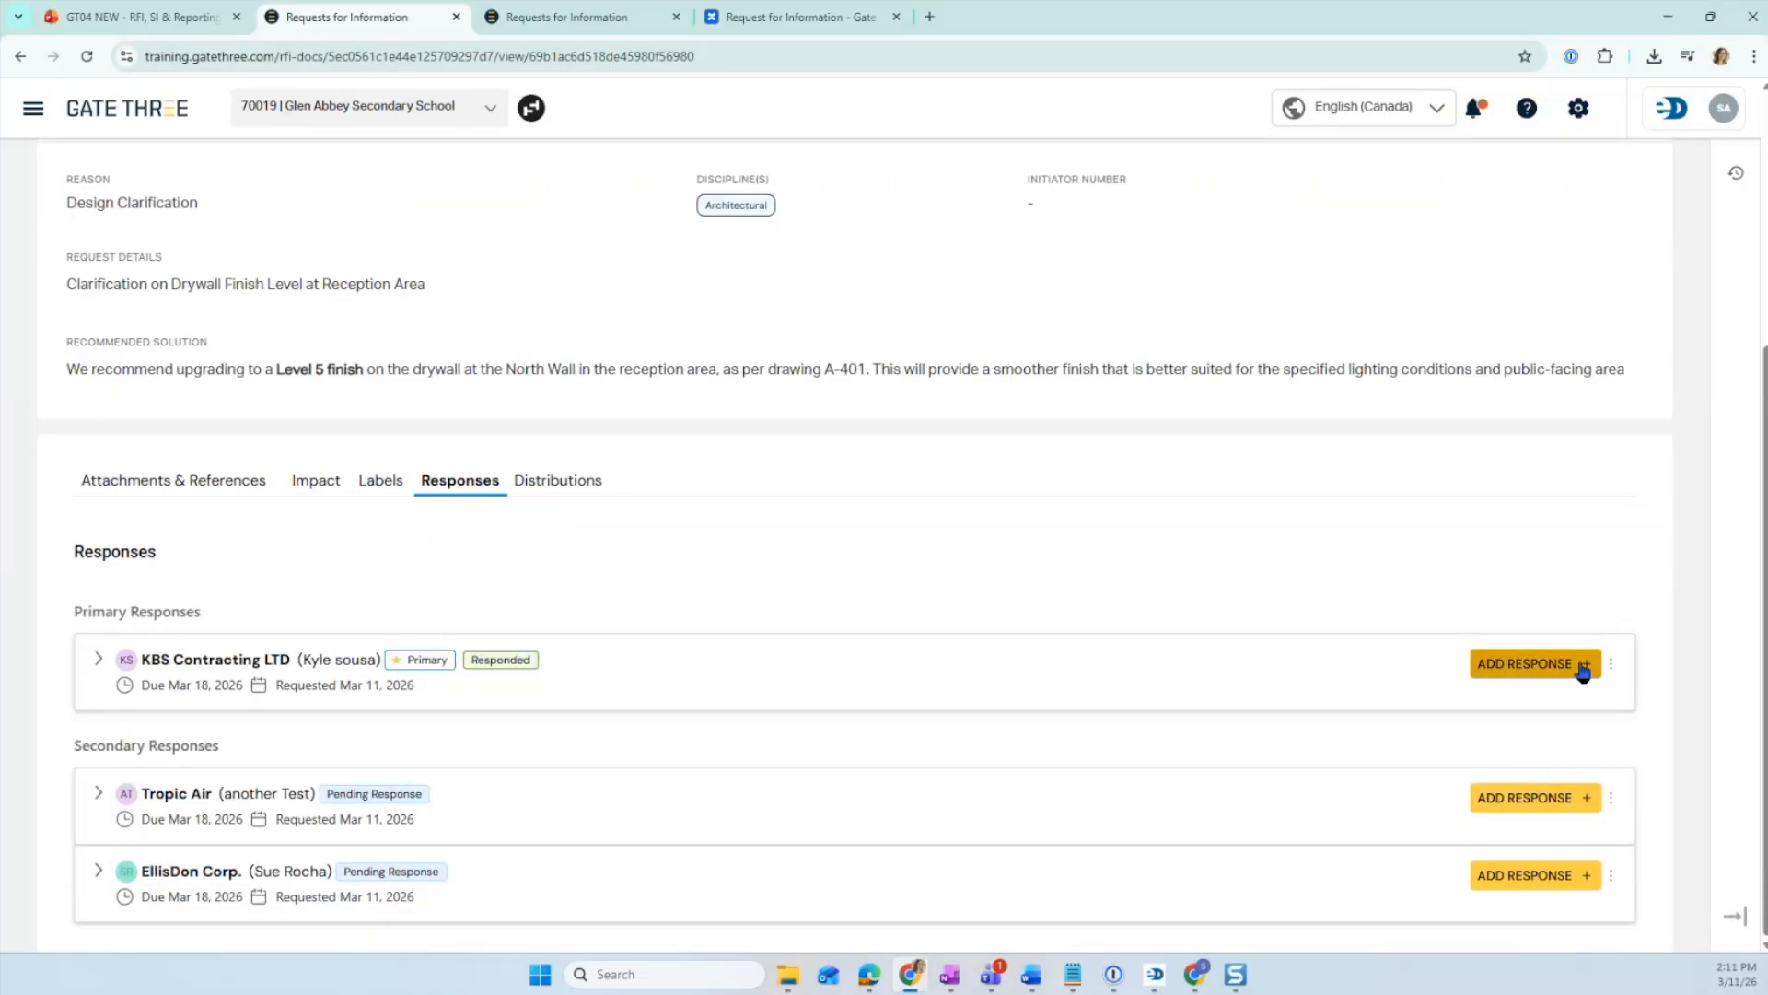
scroll(1458, 672, down, 1)
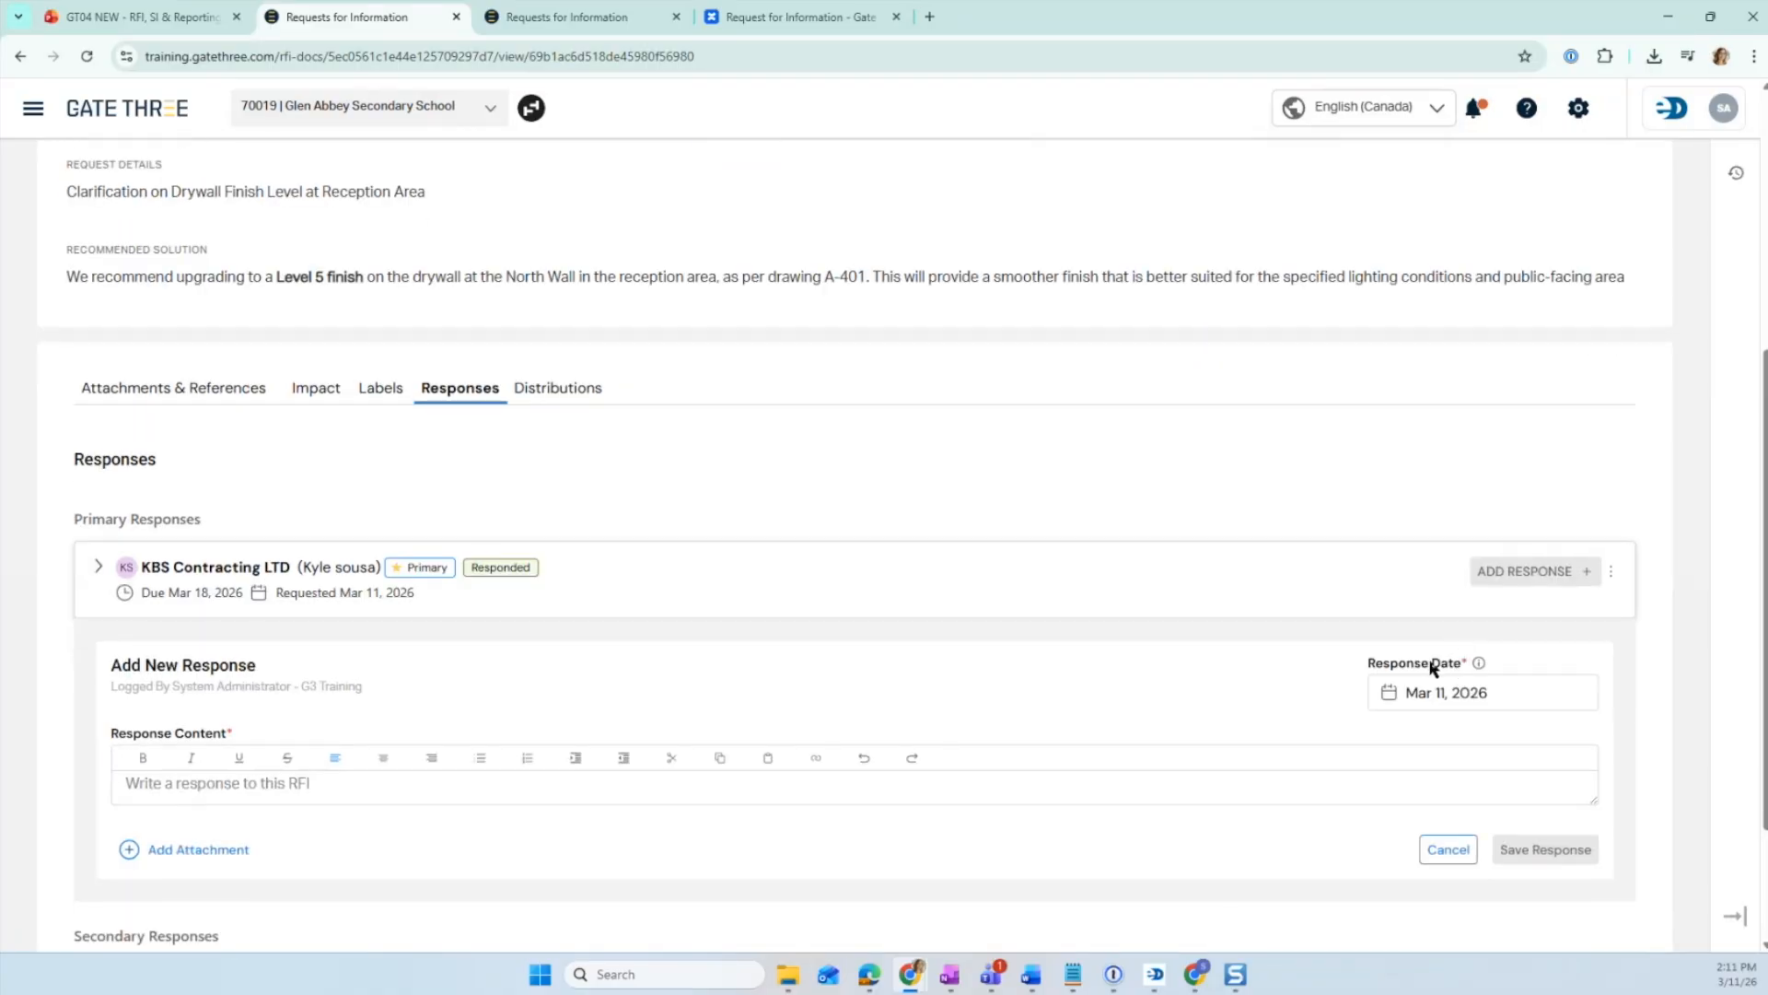
key(alt+Tab)
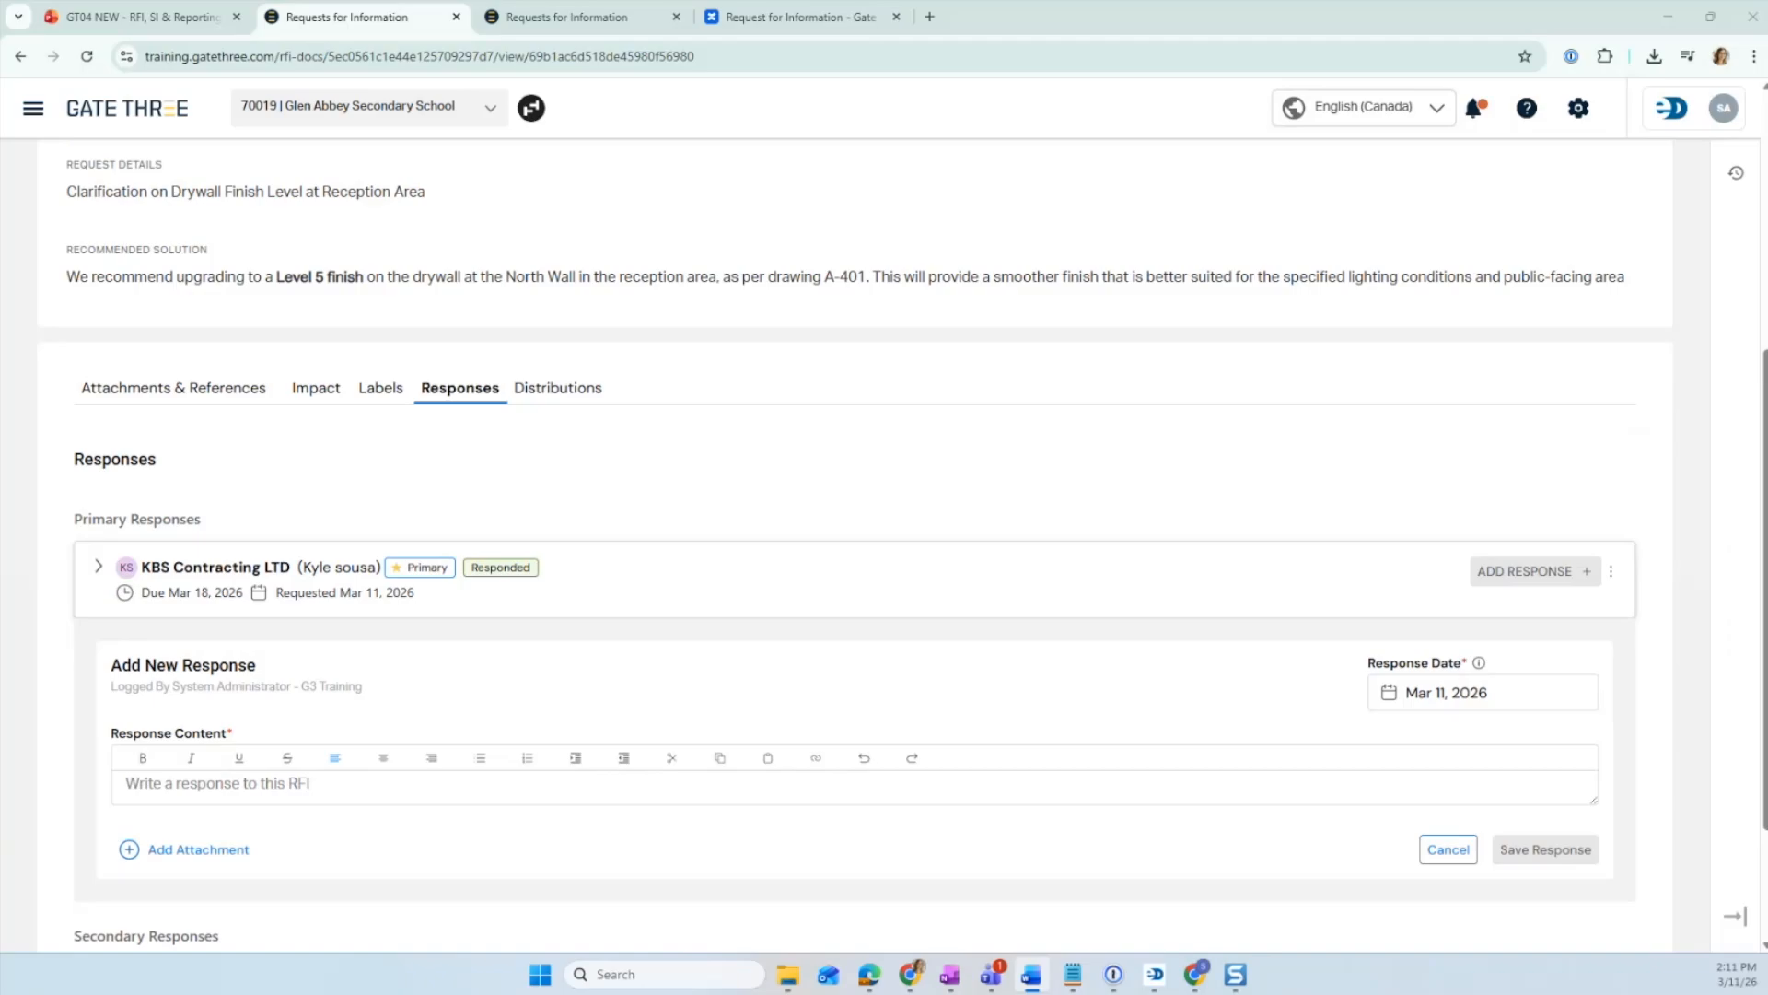
click(374, 776)
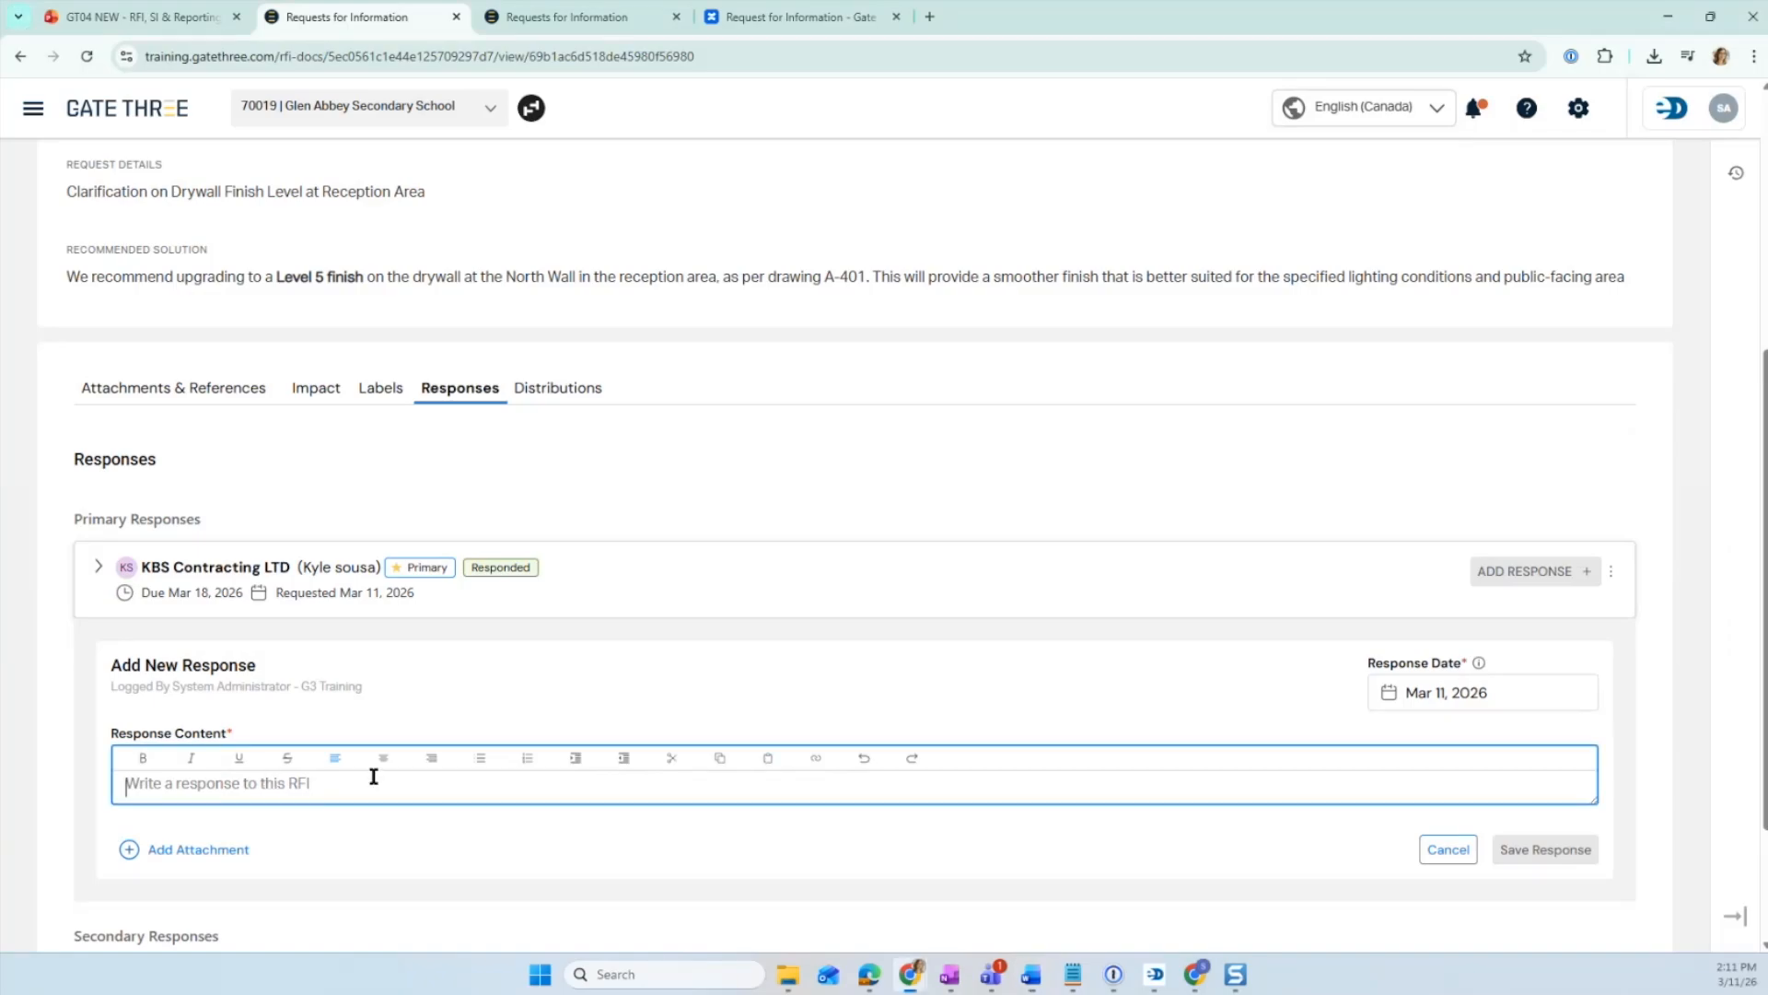
text(Please proceed with the Level 5 finish on the specified wall to achieve the desired aesthetic quality. Ensure that the finish meets the standards outlined in the Gypsum Association's GA-214 guidelines for Level 5 finishes.)
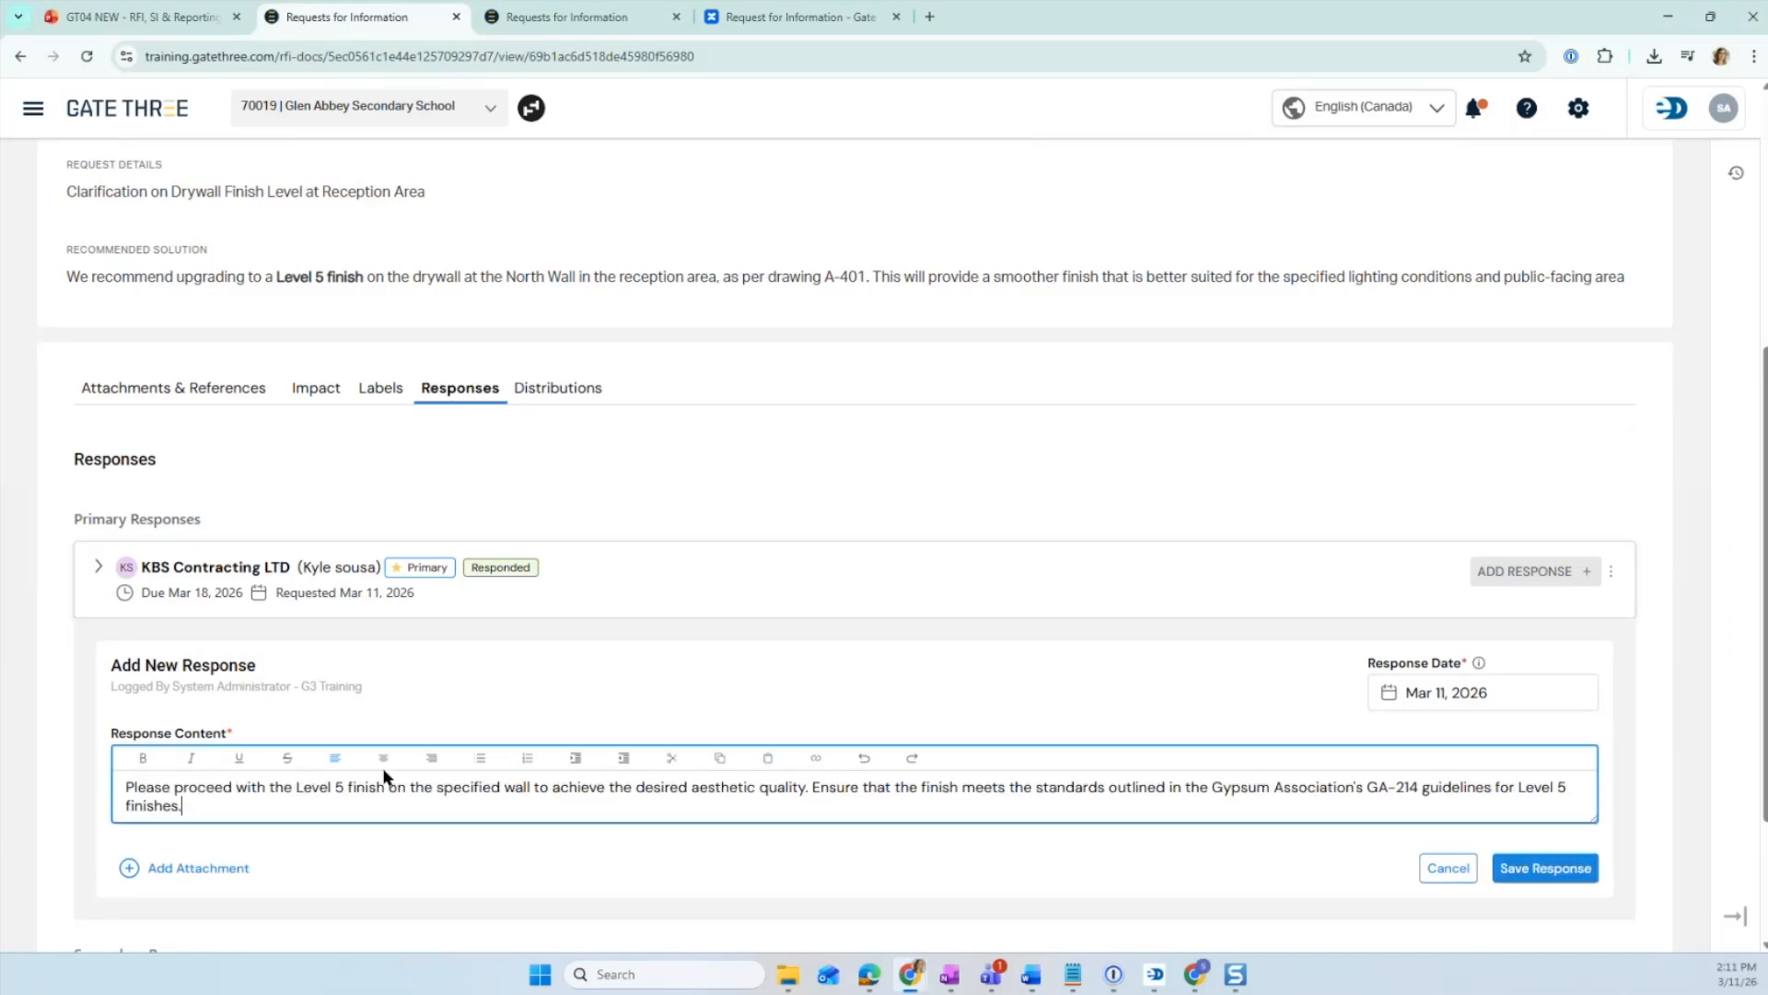
- Attach the Day Shift - 2026-03-11.pdf file to this response and save it
click(146, 869)
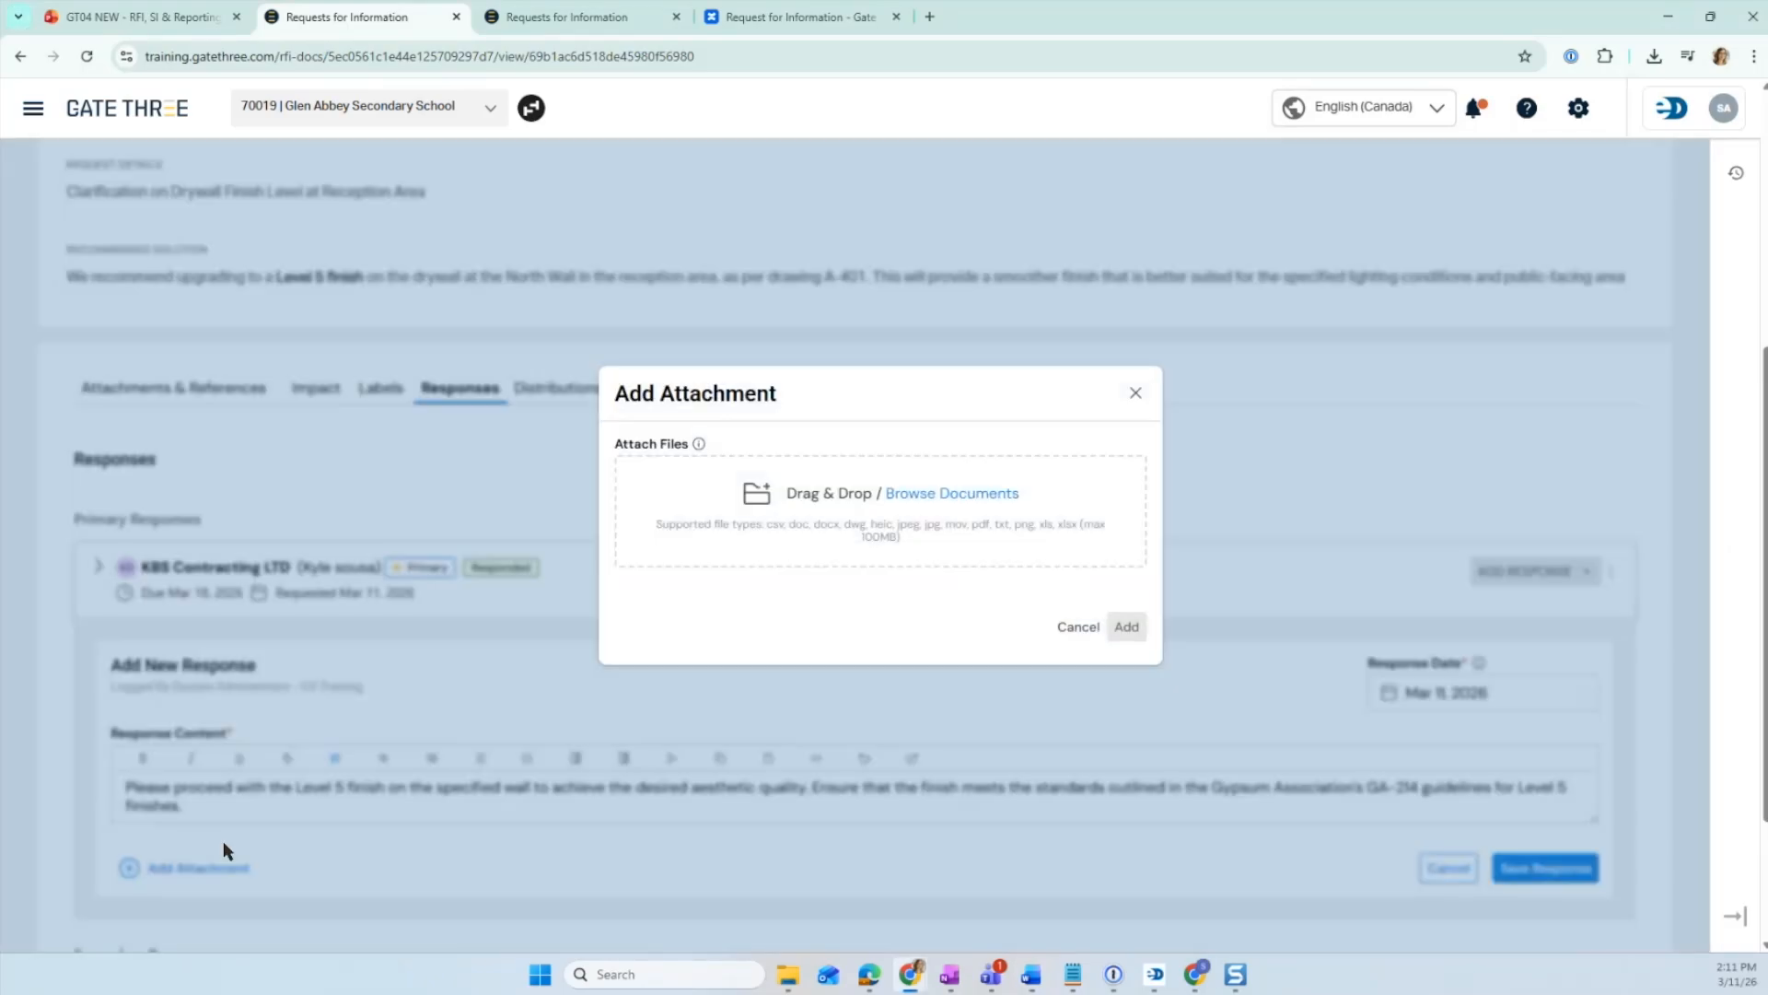
click(924, 502)
double_click(475, 174)
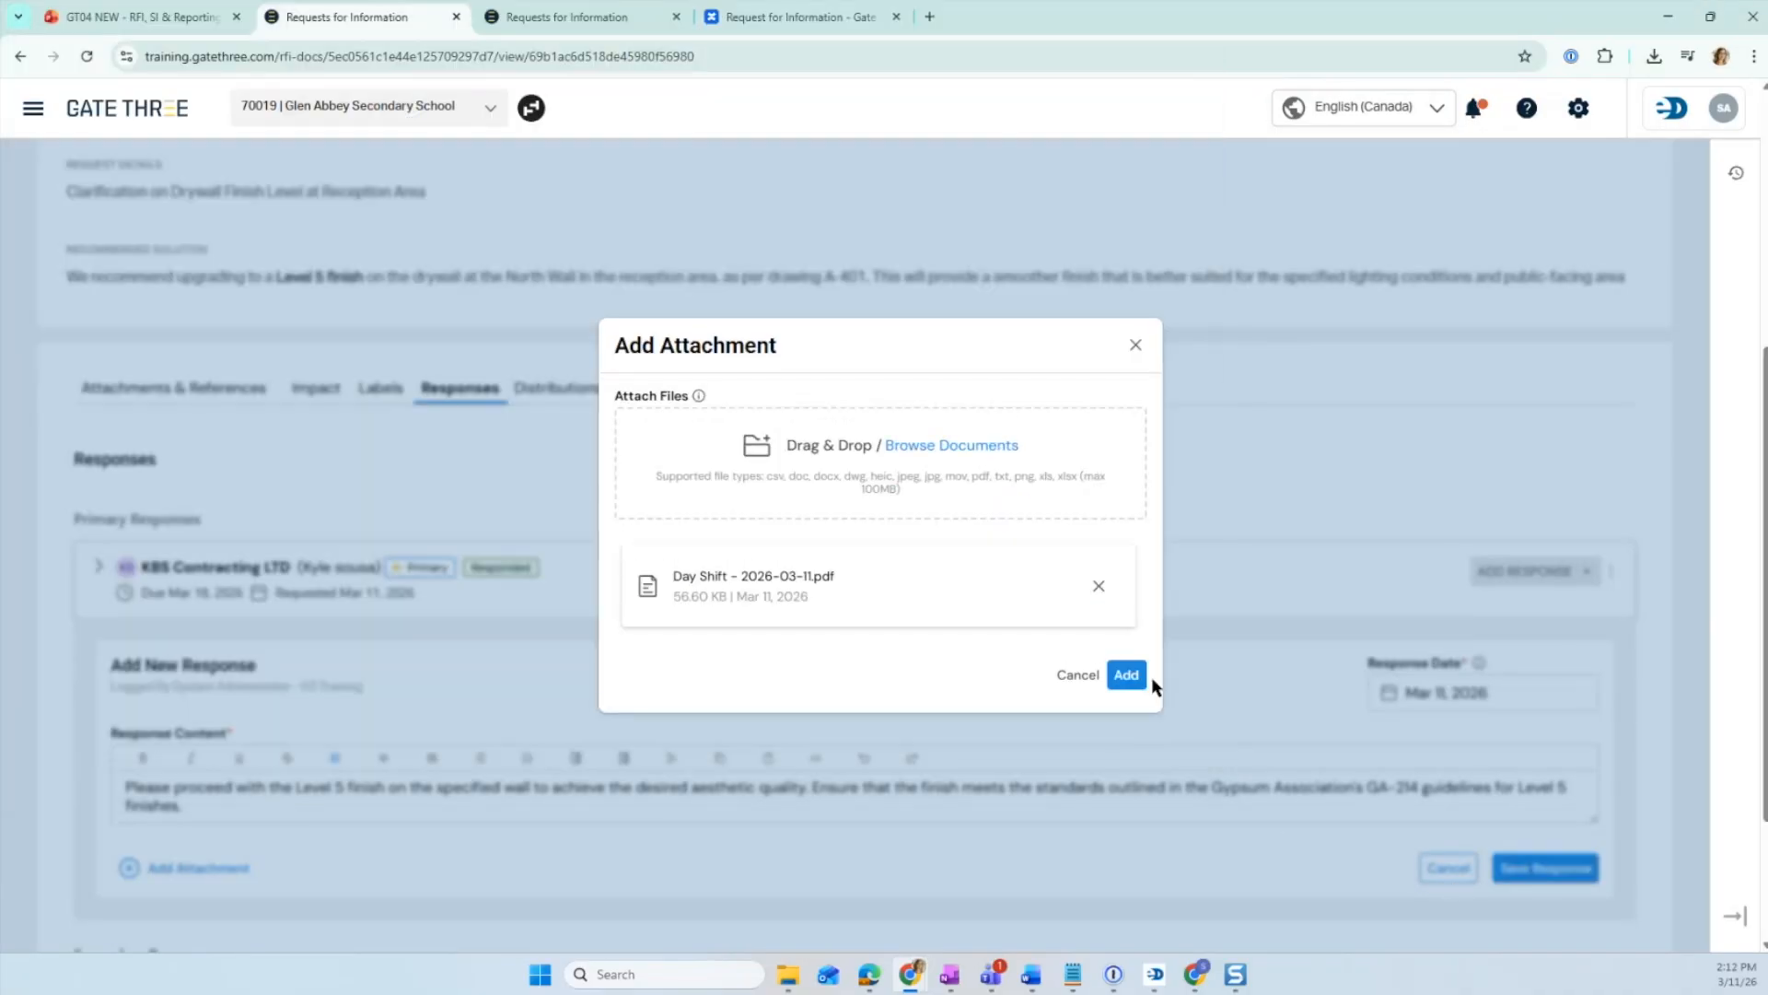
click(1127, 675)
scroll(1558, 919, down, 2)
click(1539, 769)
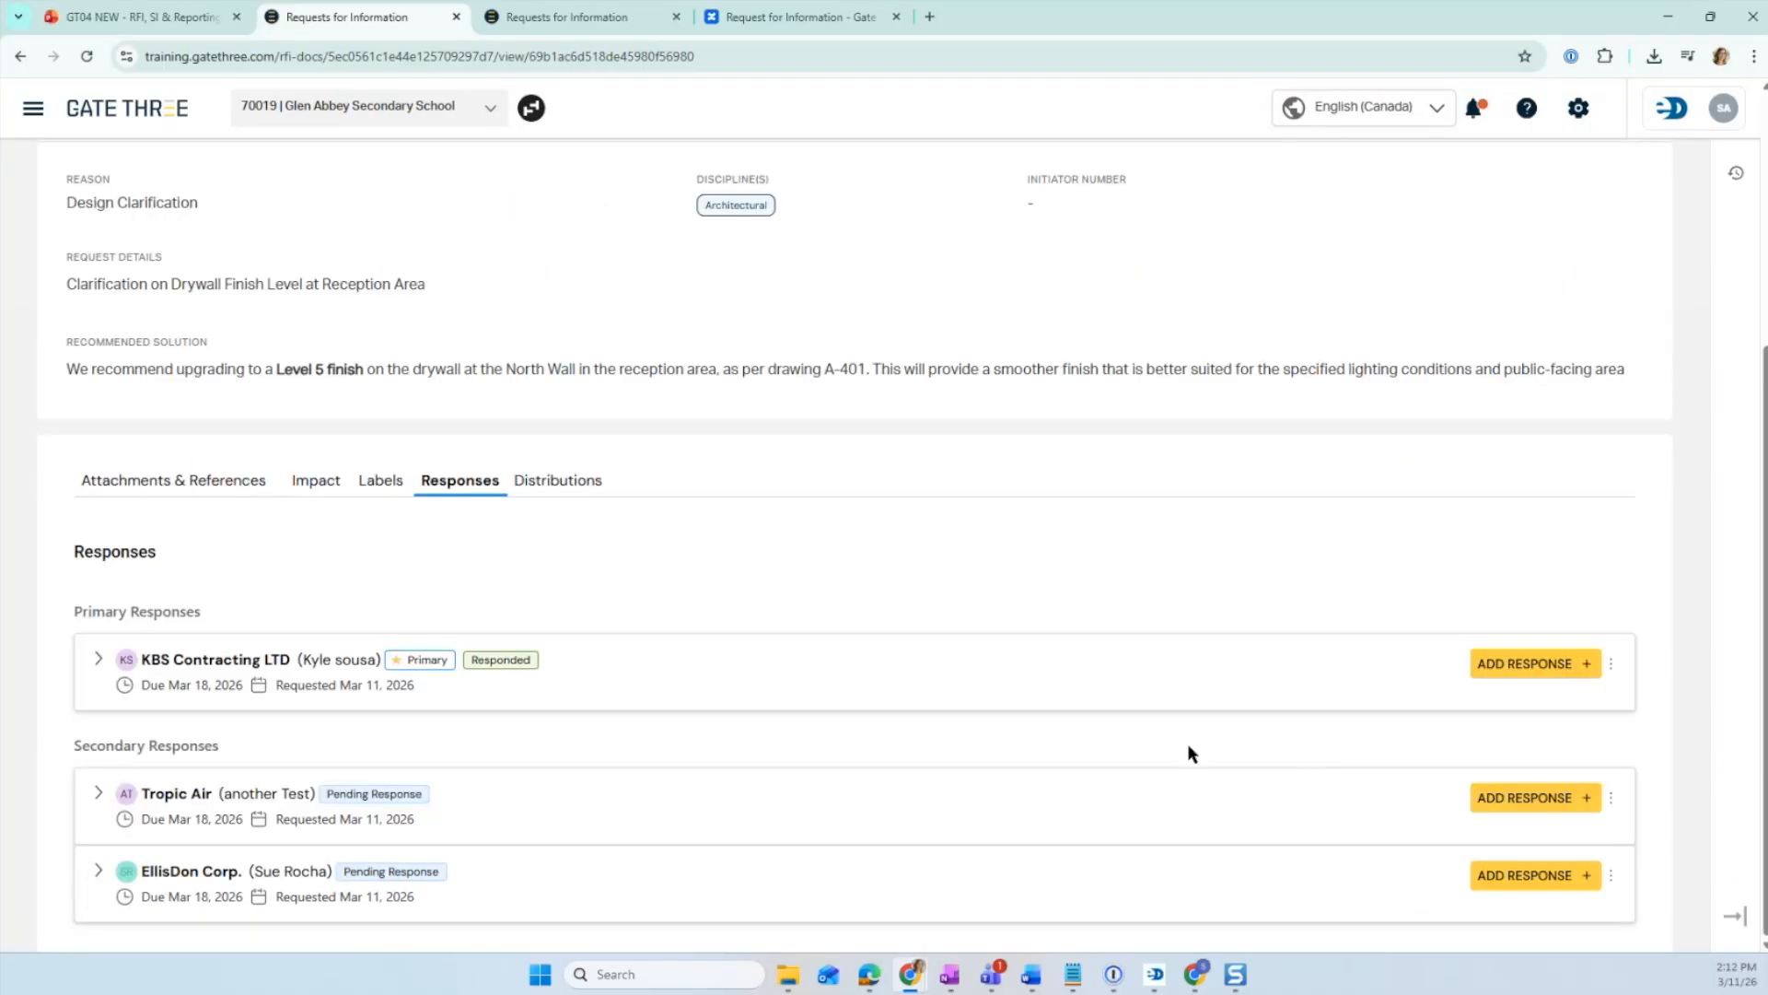
- Expand the KBS Contracting responses and request a revision of the attached response with the reason Incomplete Answer
click(97, 659)
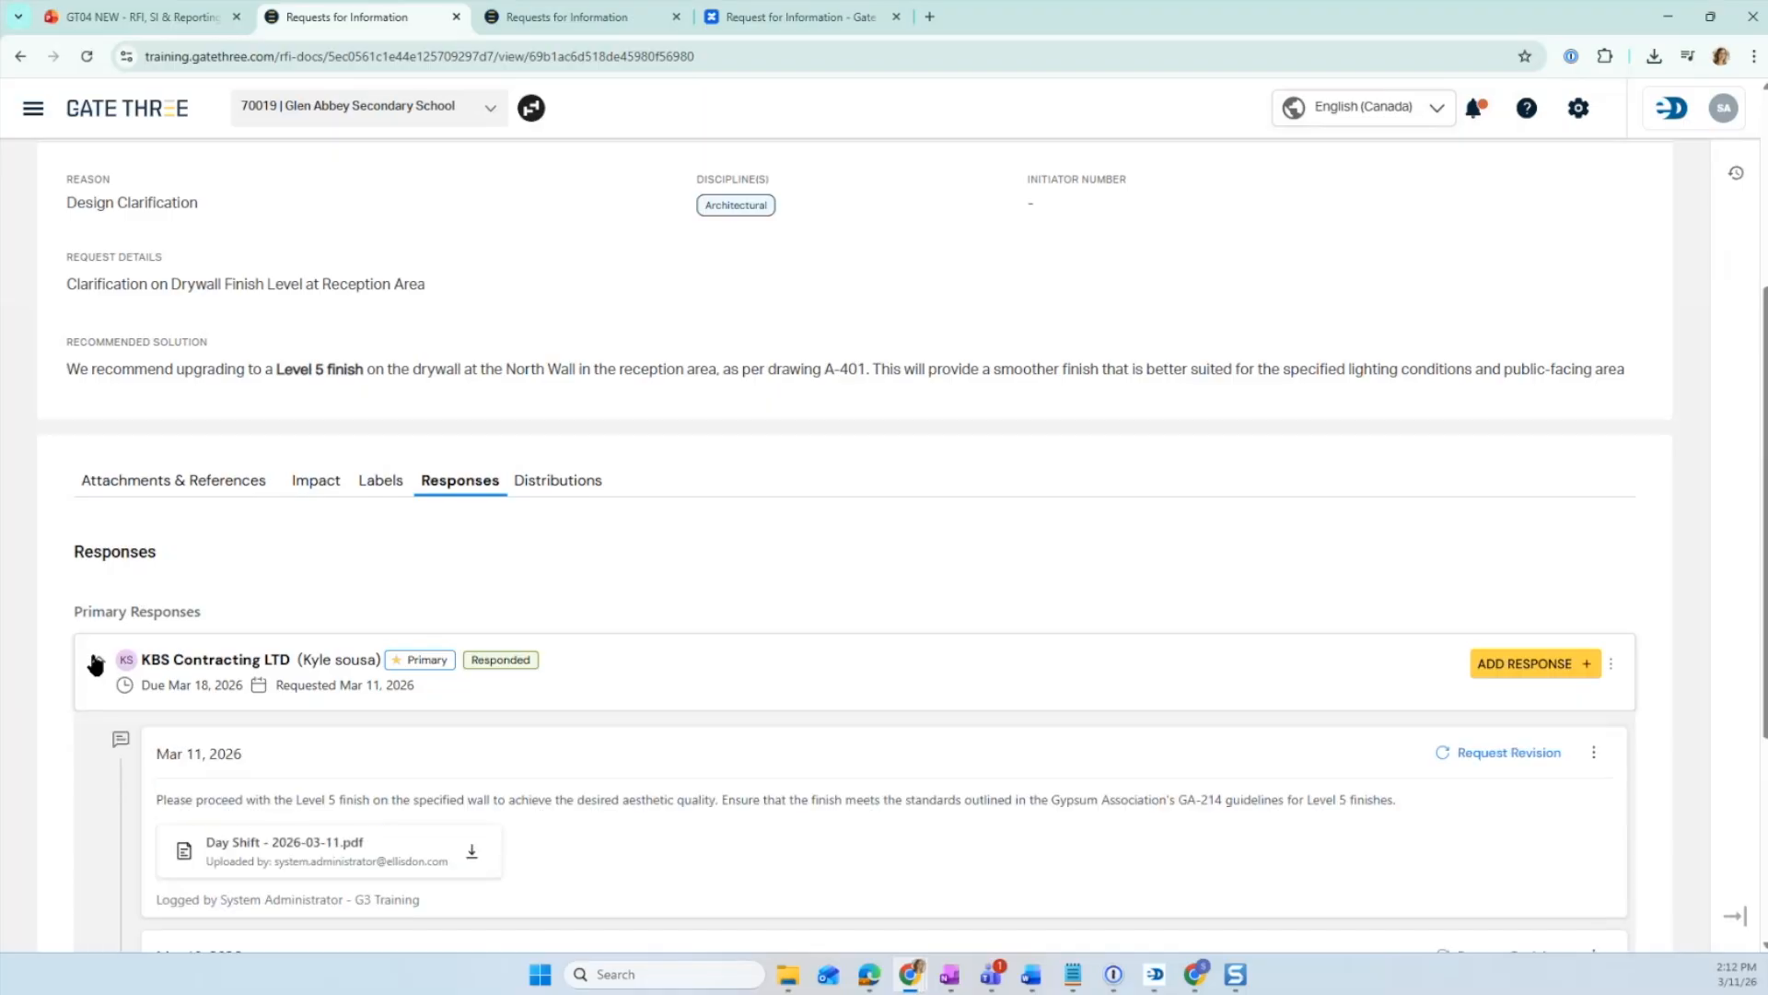
scroll(281, 583, down, 2)
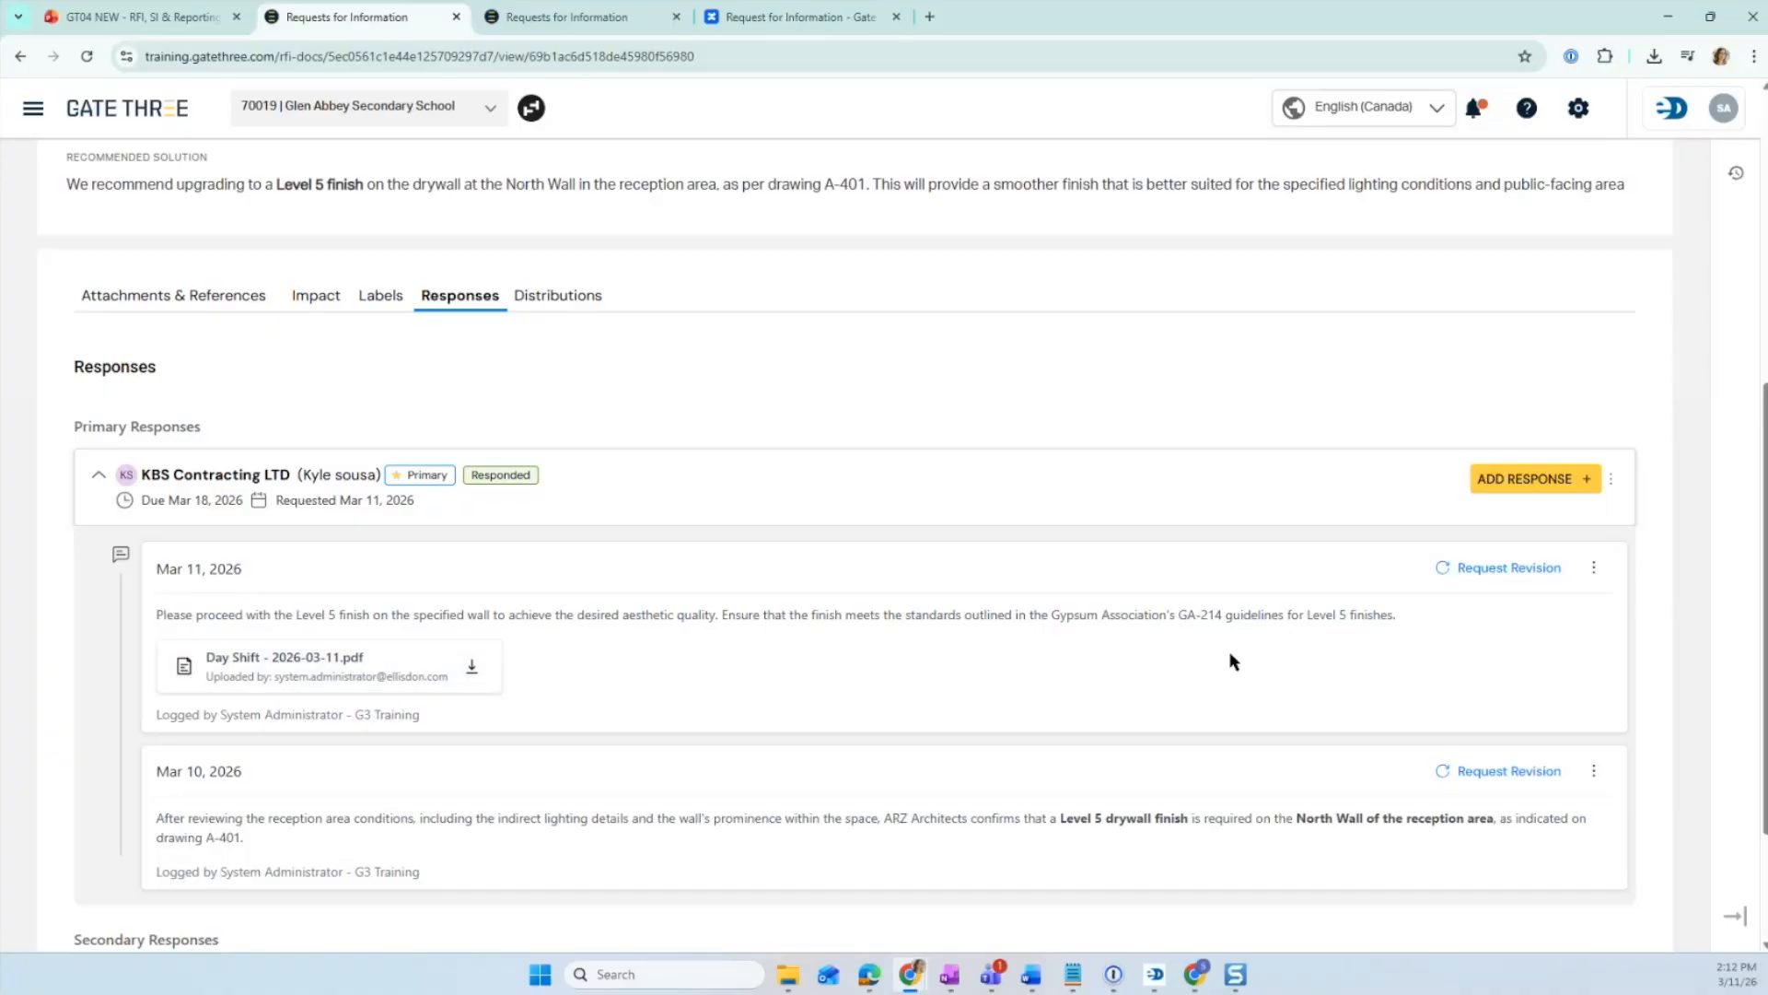
click(1501, 568)
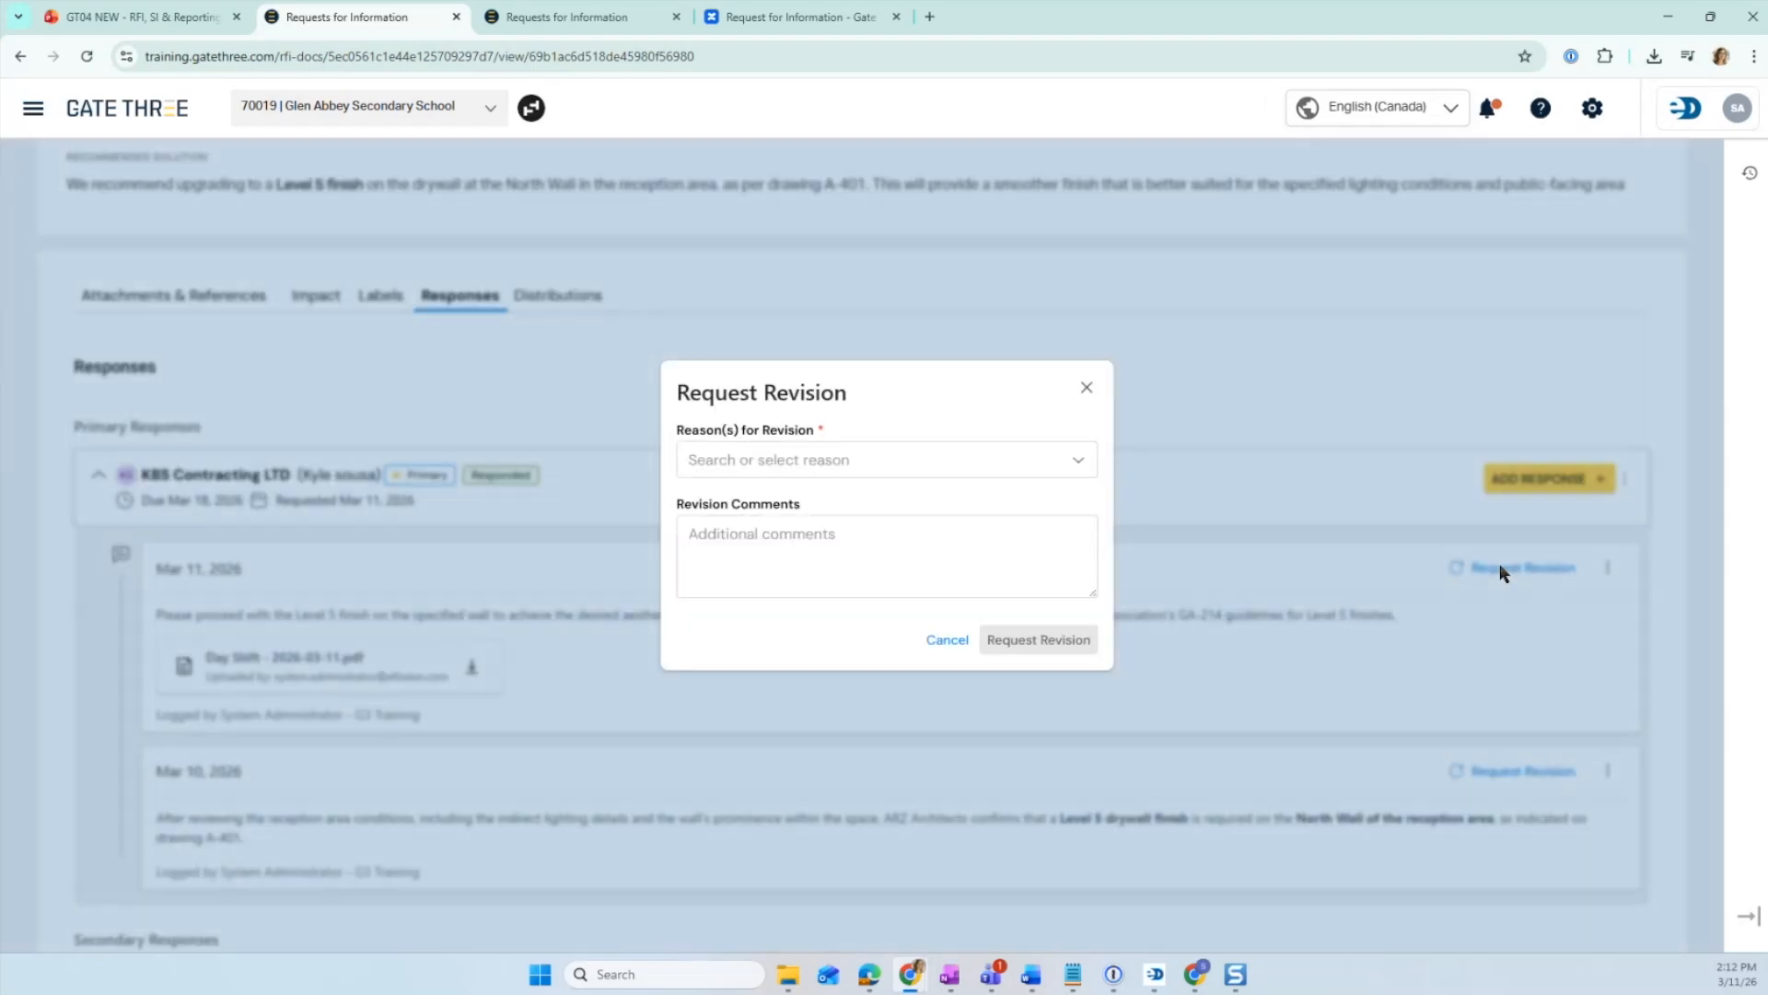
click(954, 465)
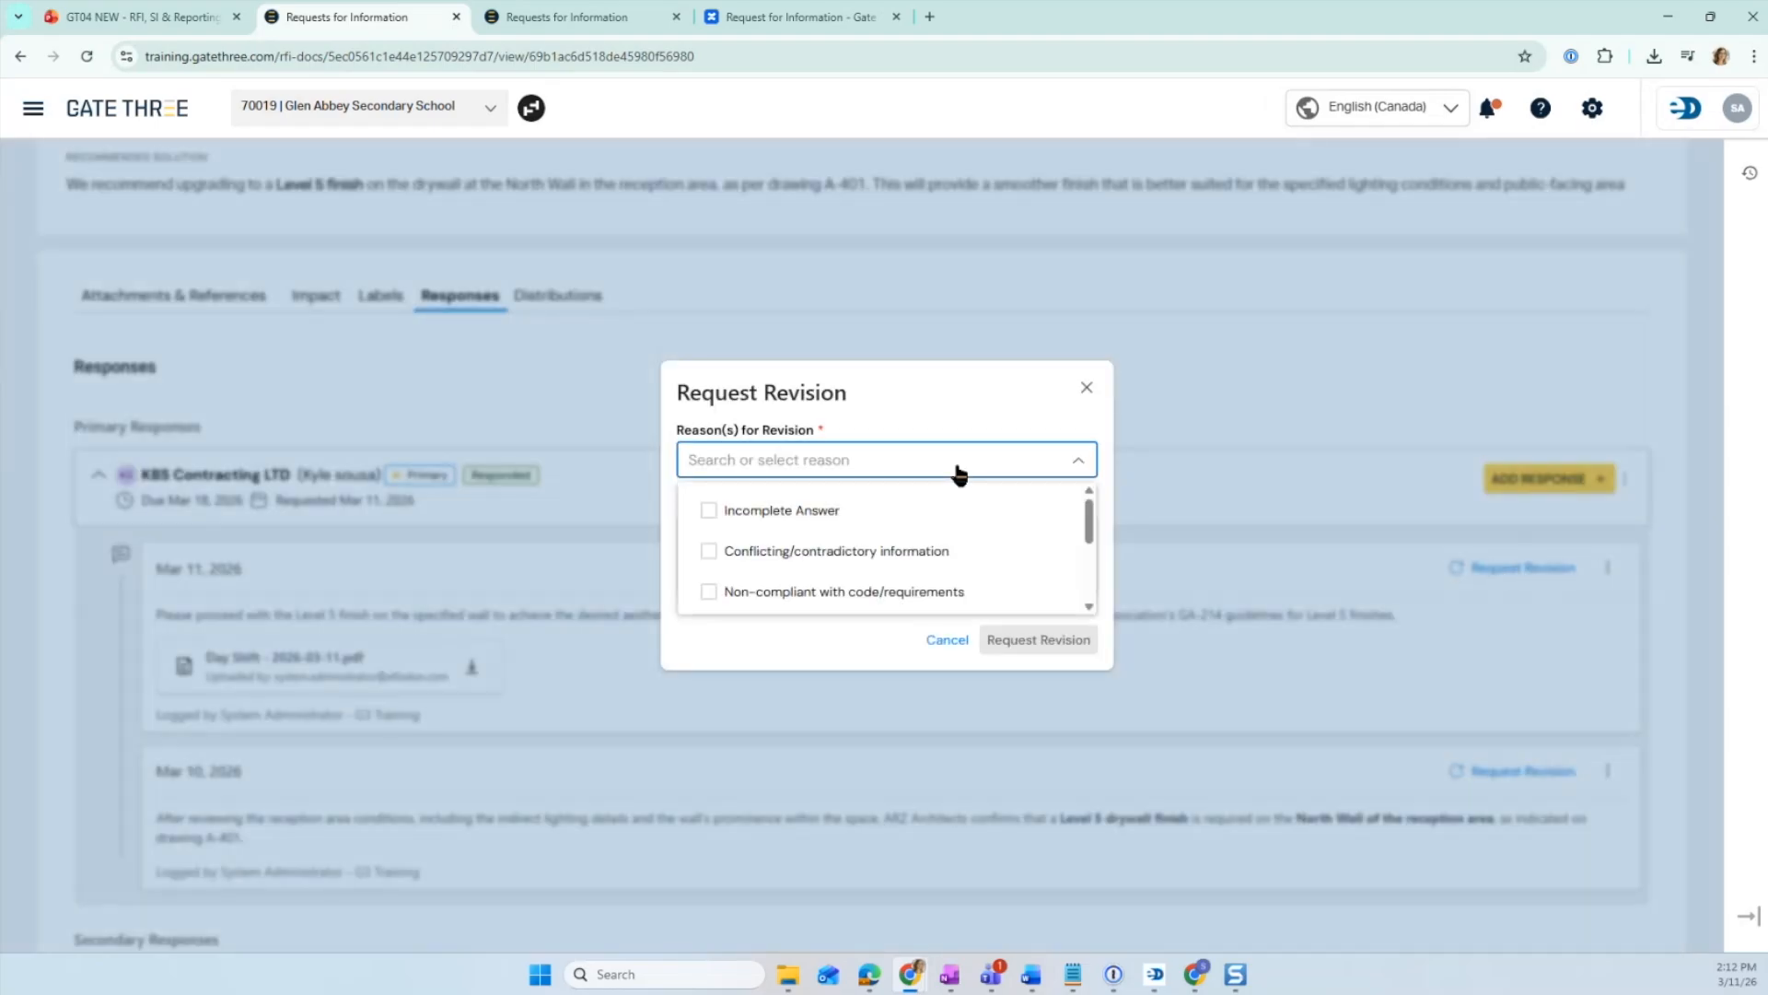
click(709, 510)
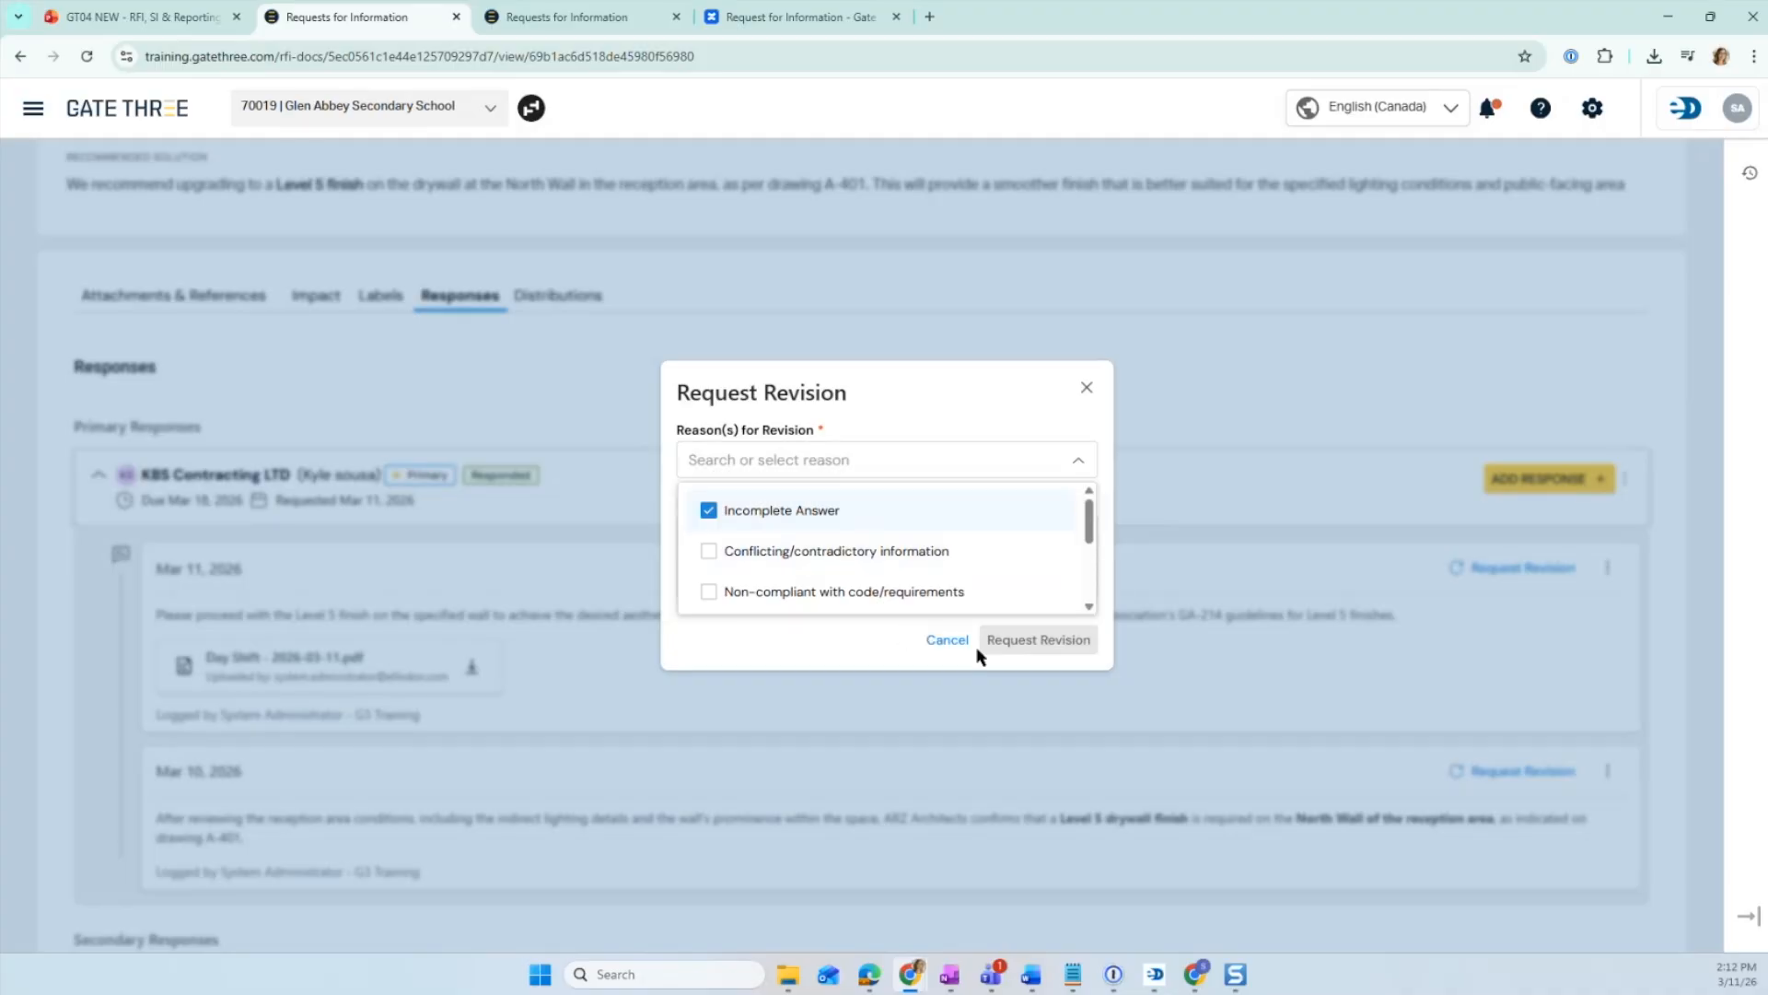
click(849, 468)
click(811, 510)
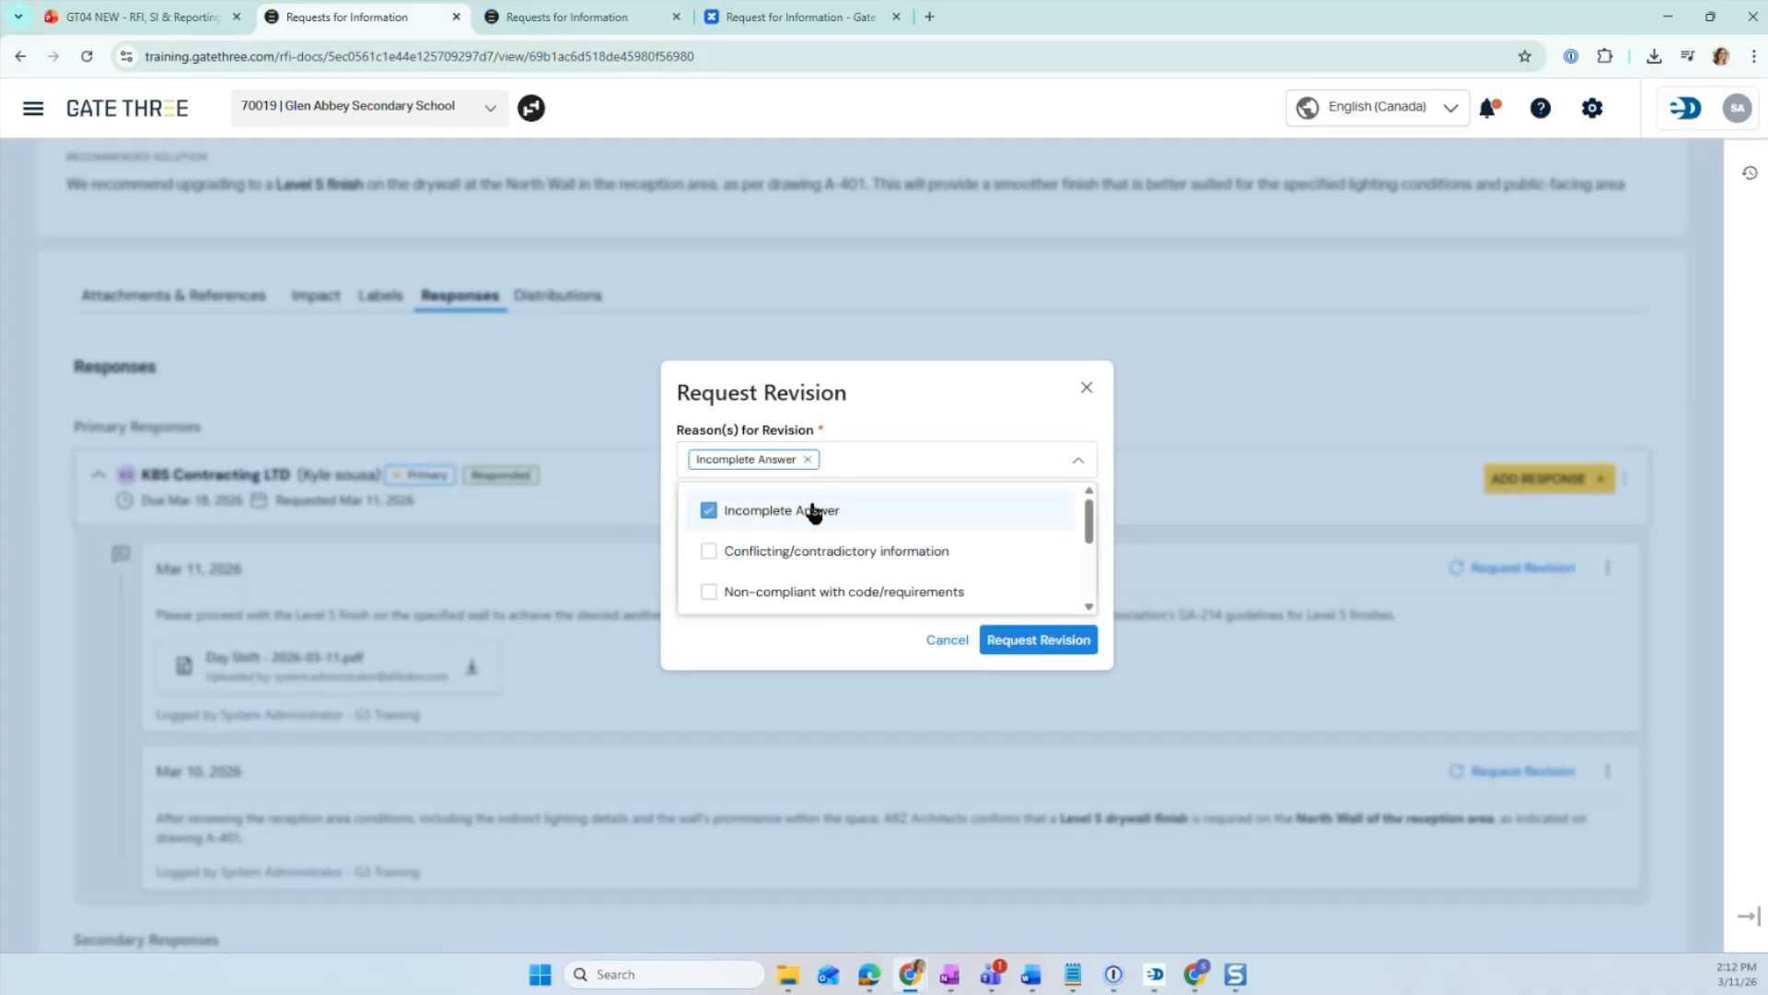
click(857, 647)
click(757, 533)
click(1030, 643)
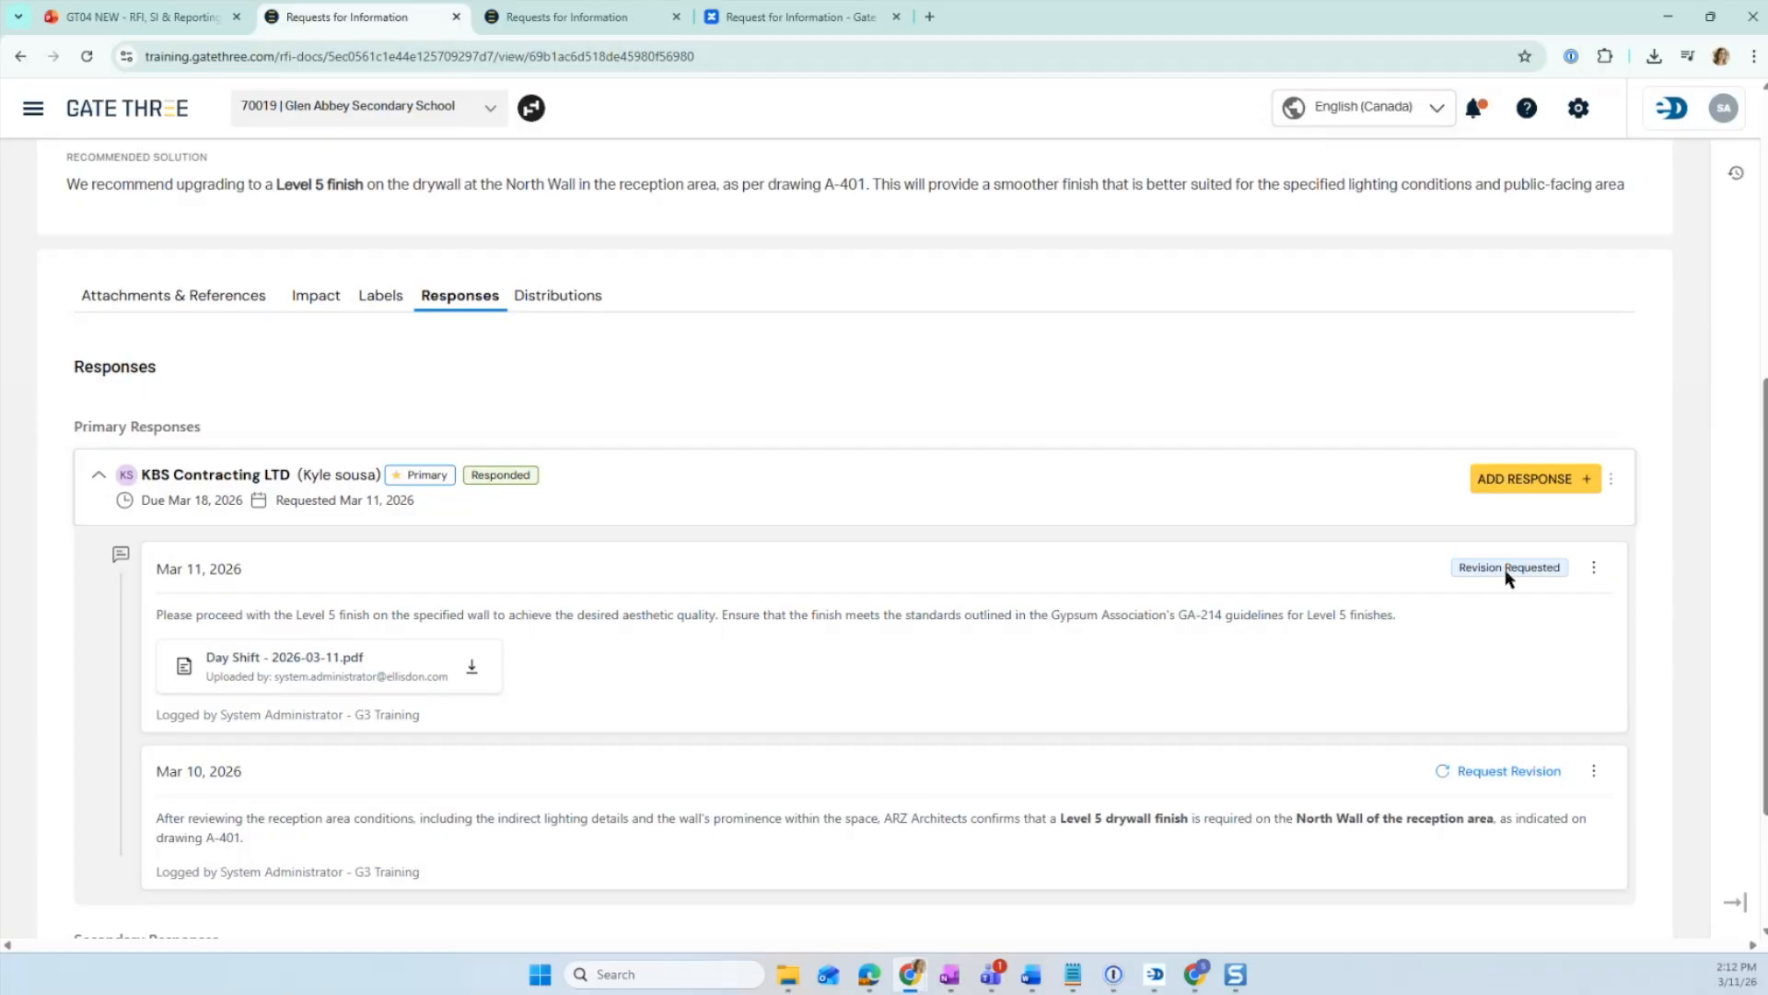
- Add a new KBS Contracting response with the Level 5 finish GA-214 guidelines text and save it
click(1582, 479)
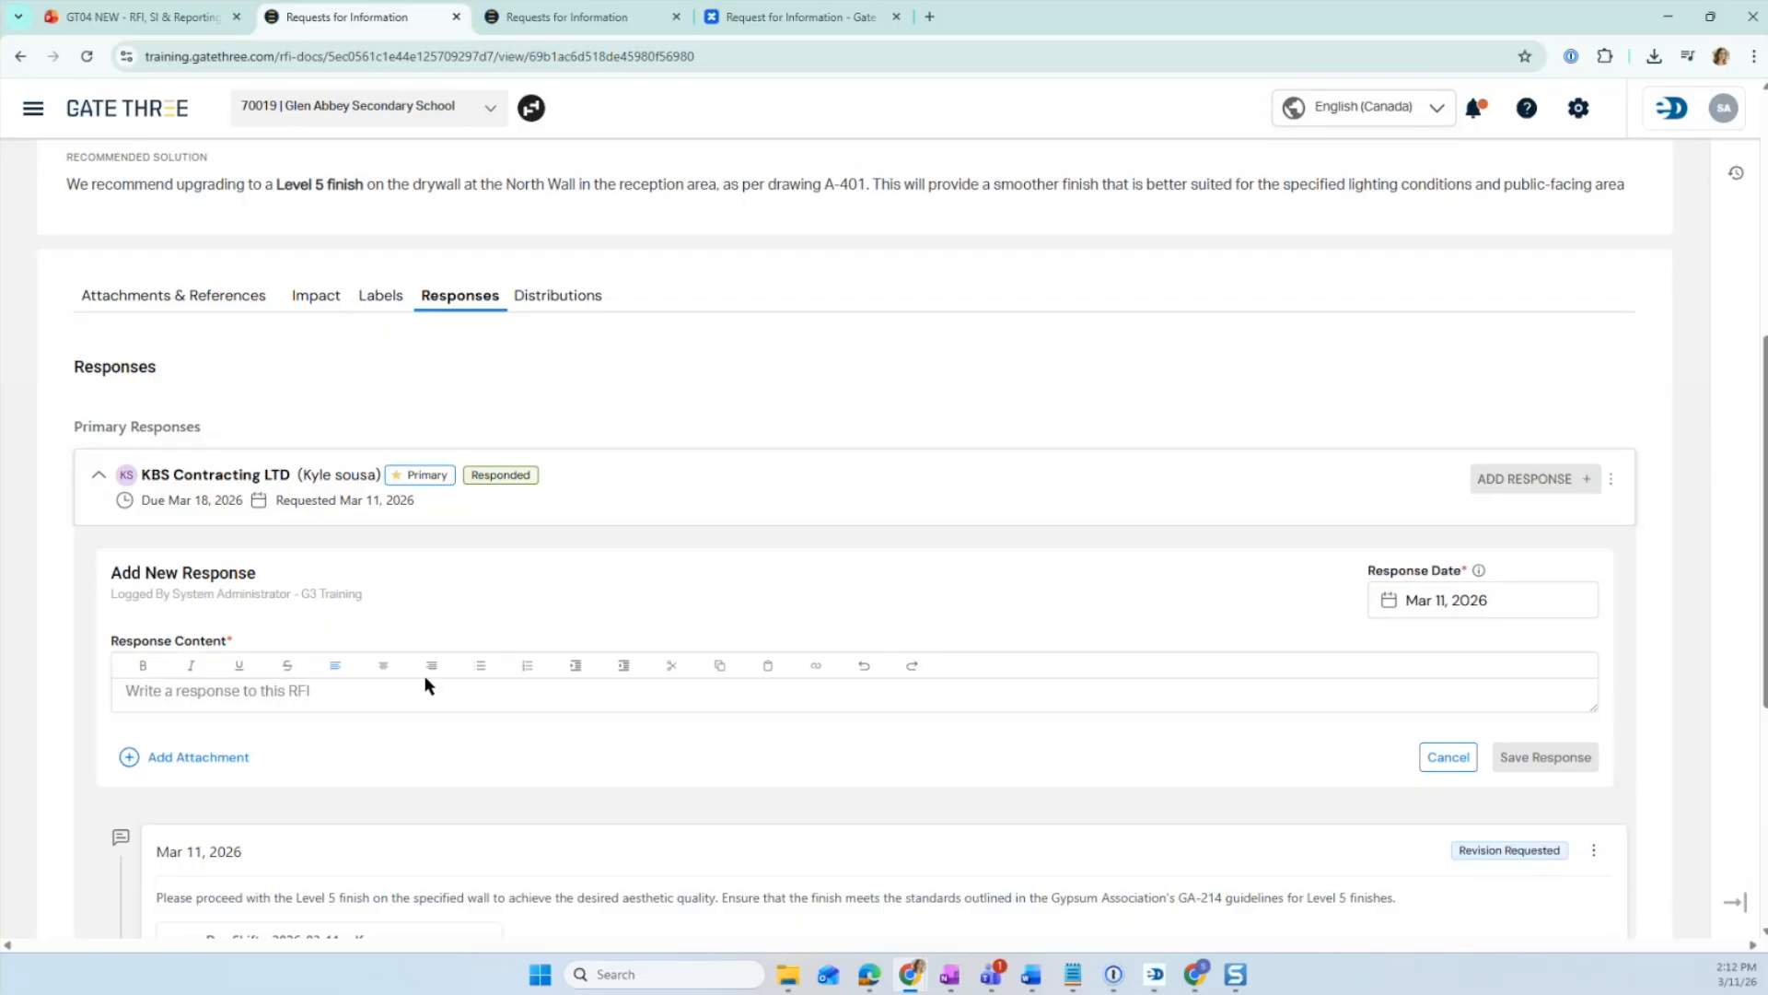
click(1445, 600)
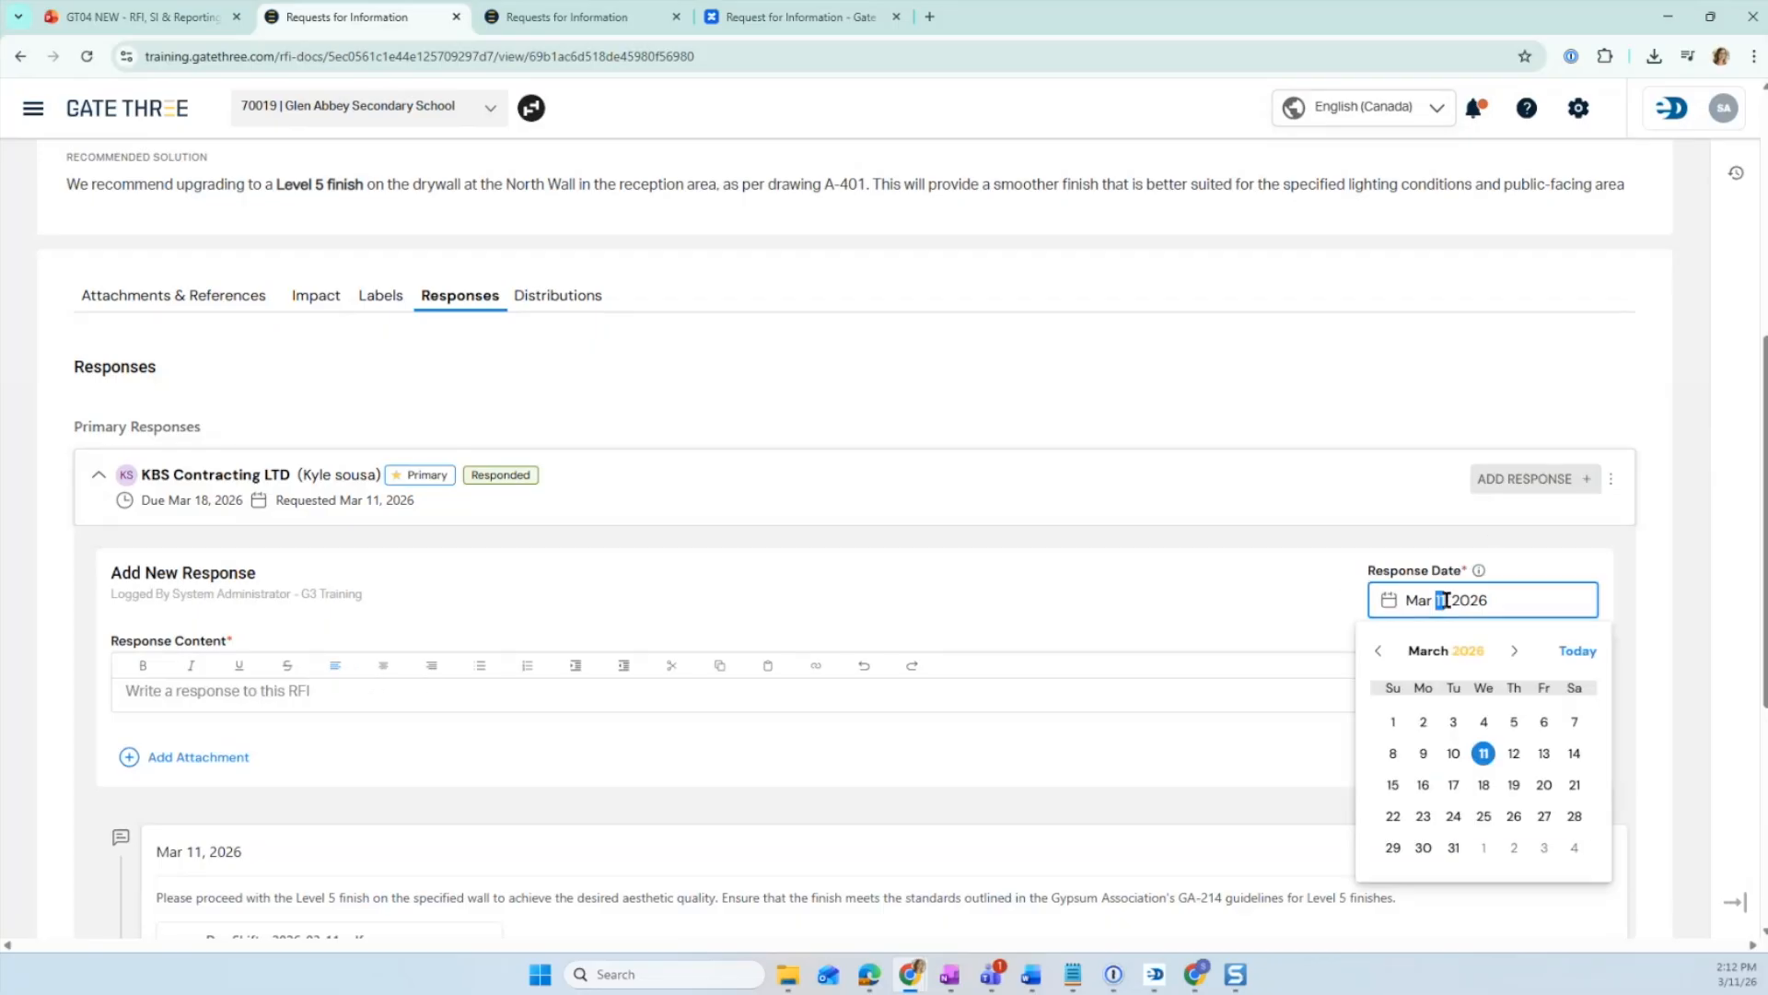
click(655, 700)
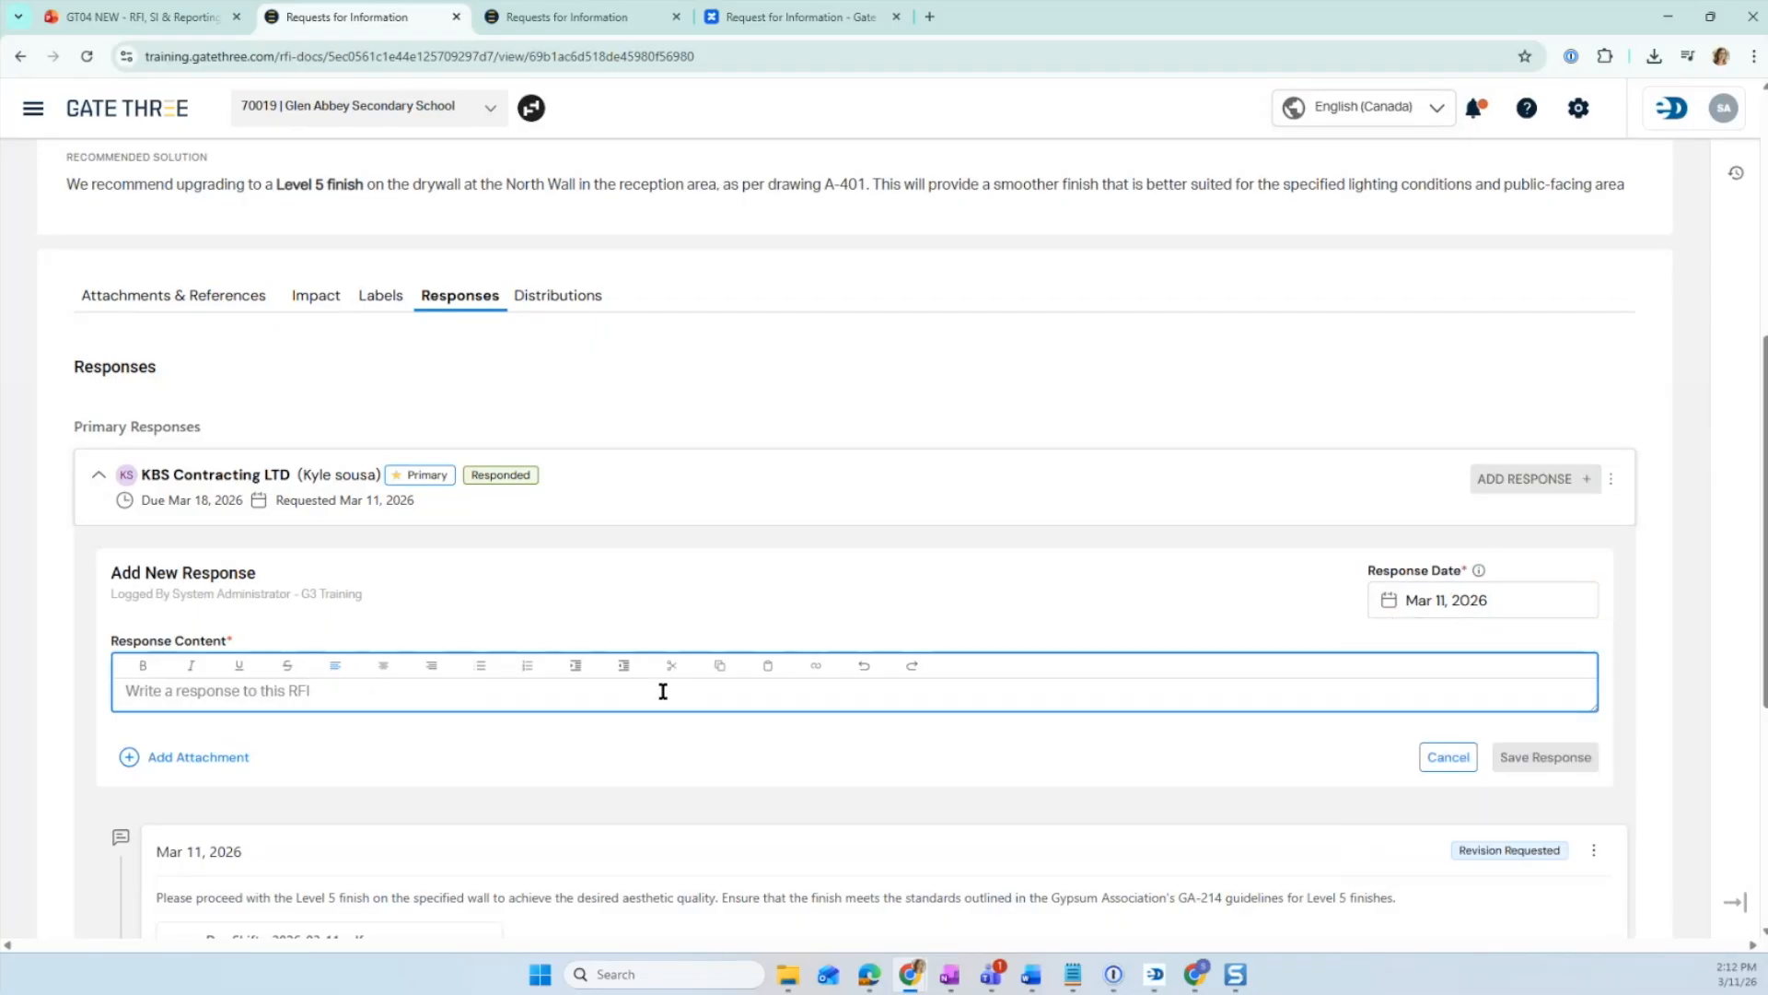
text(Please proceed with the Level 5 finish on the specified wall to achieve the desired aesthetic quality. Ensure that the finish meets the standards outlined in the Gypsum Association's GA-214 guidelines for Level 5 finishes.)
click(1533, 774)
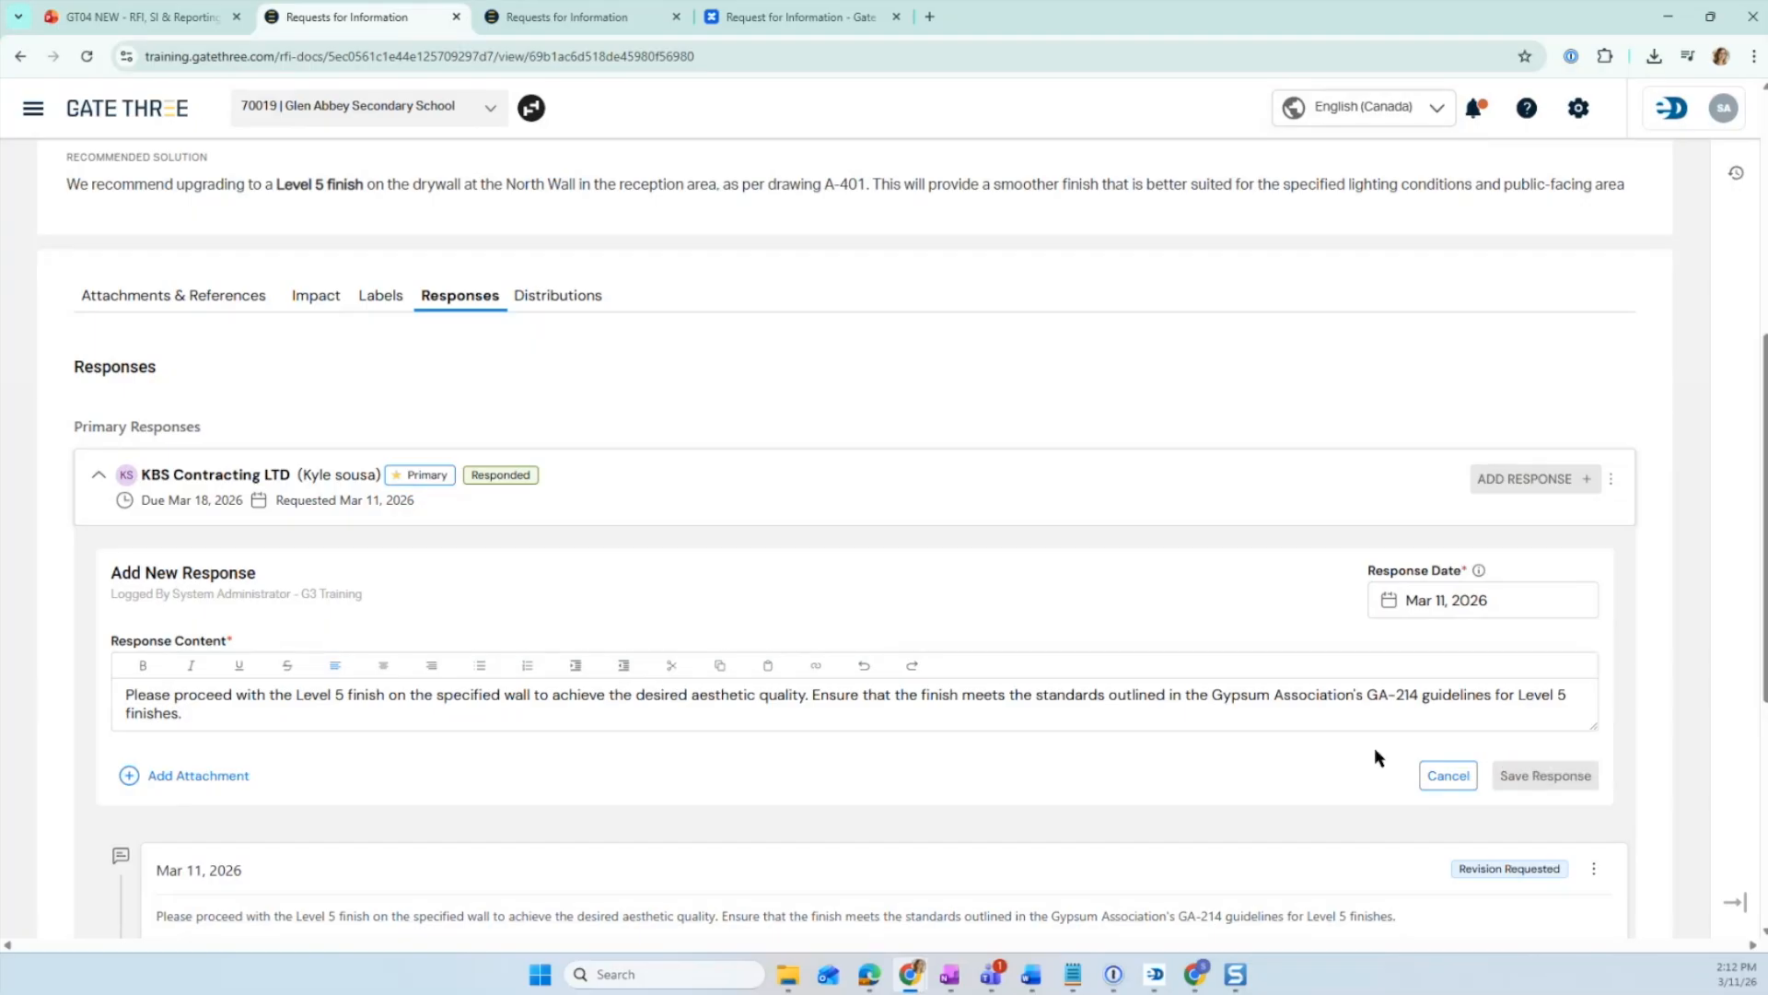
- Open the RFI's Distributions tab
scroll(847, 644, down, 1)
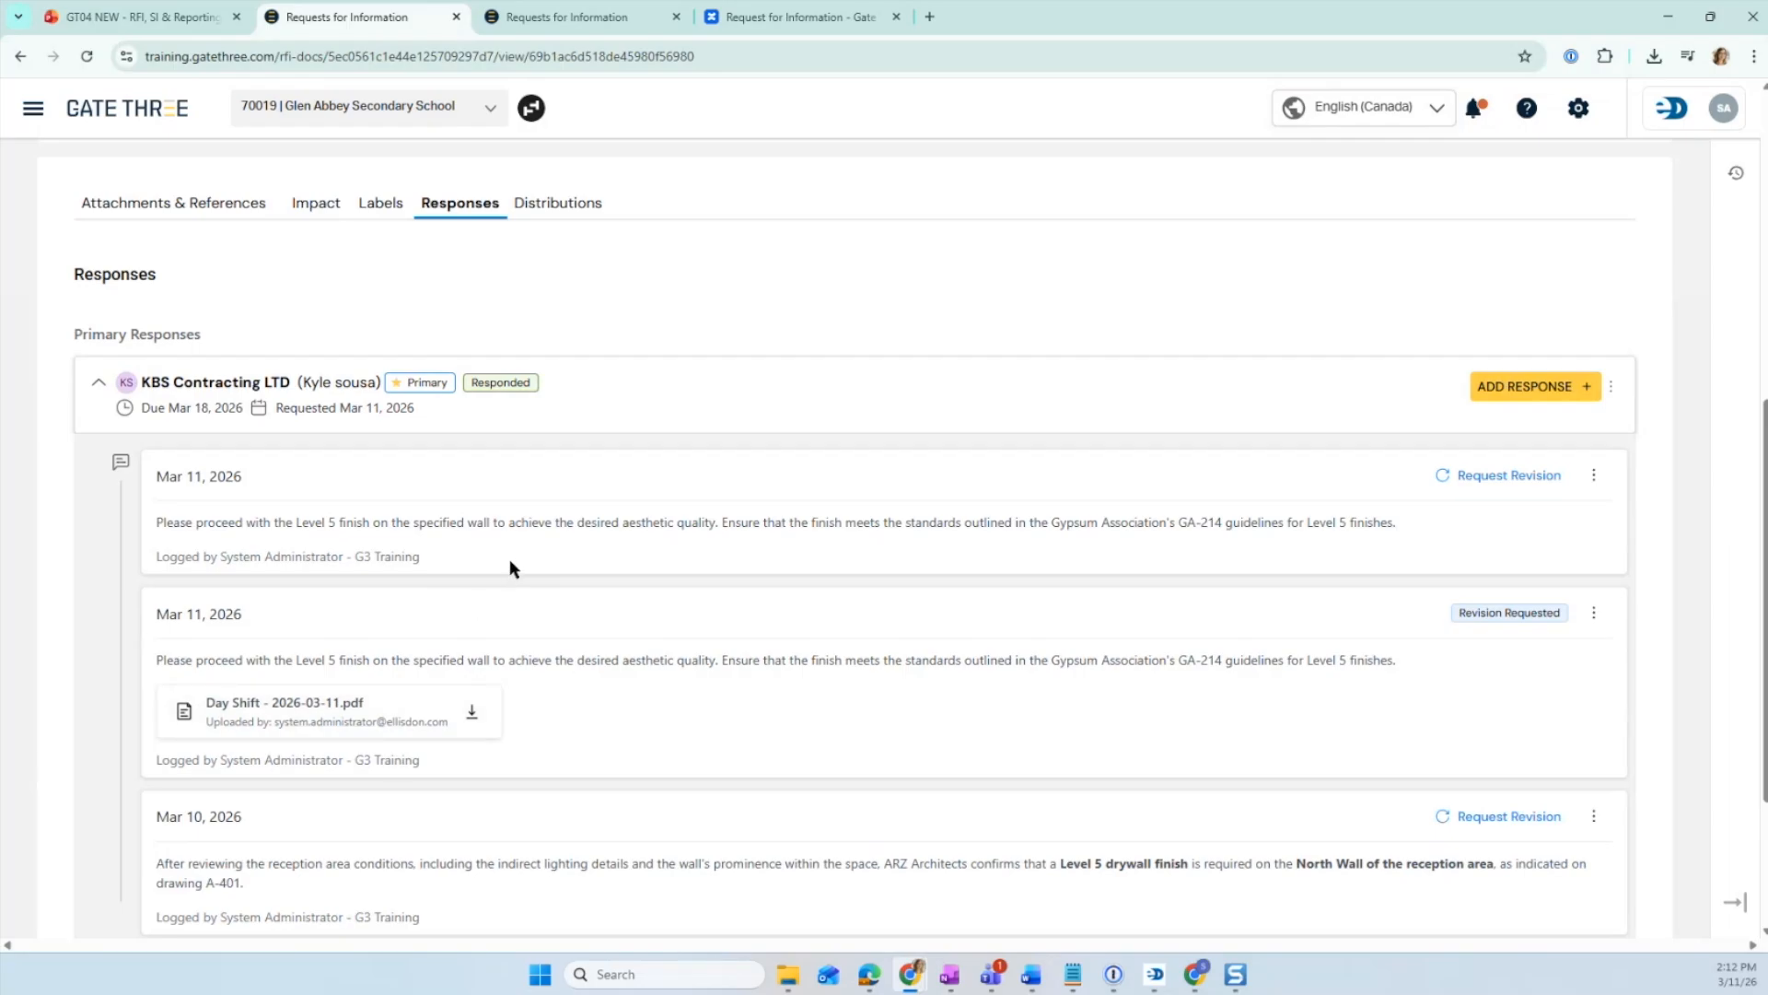
scroll(510, 565, down, 3)
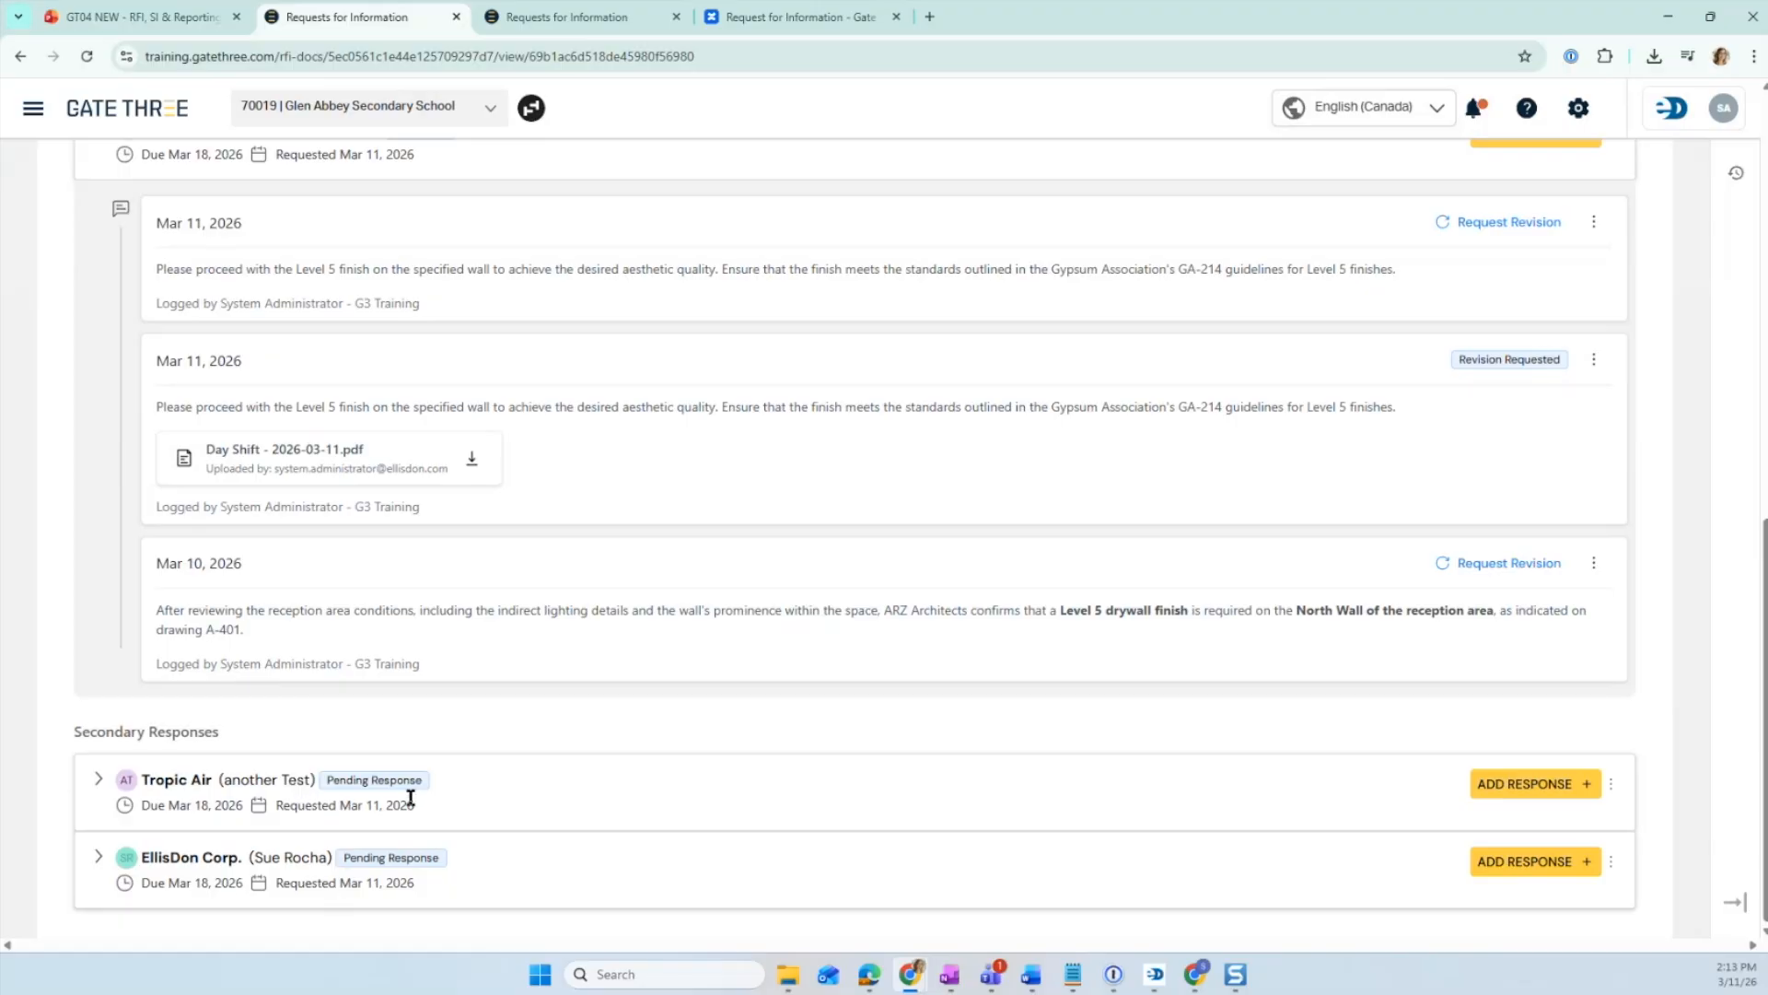
scroll(411, 798, up, 6)
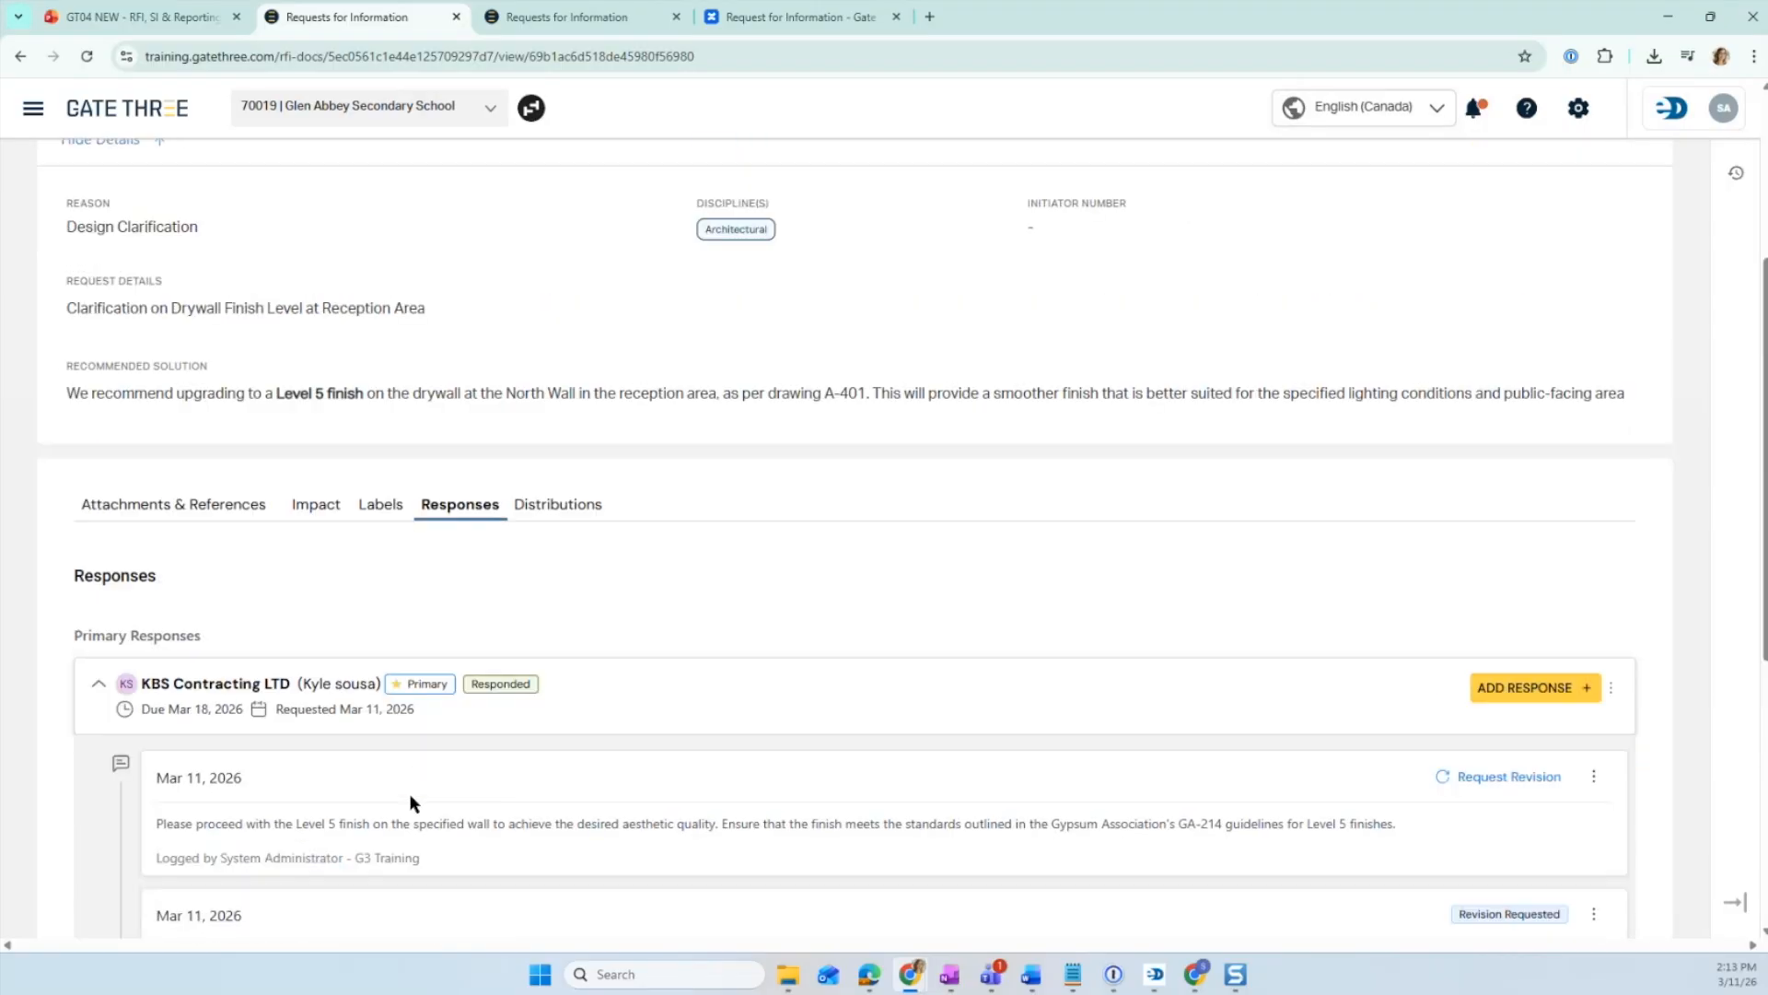
scroll(1018, 576, up, 3)
scroll(980, 600, down, 4)
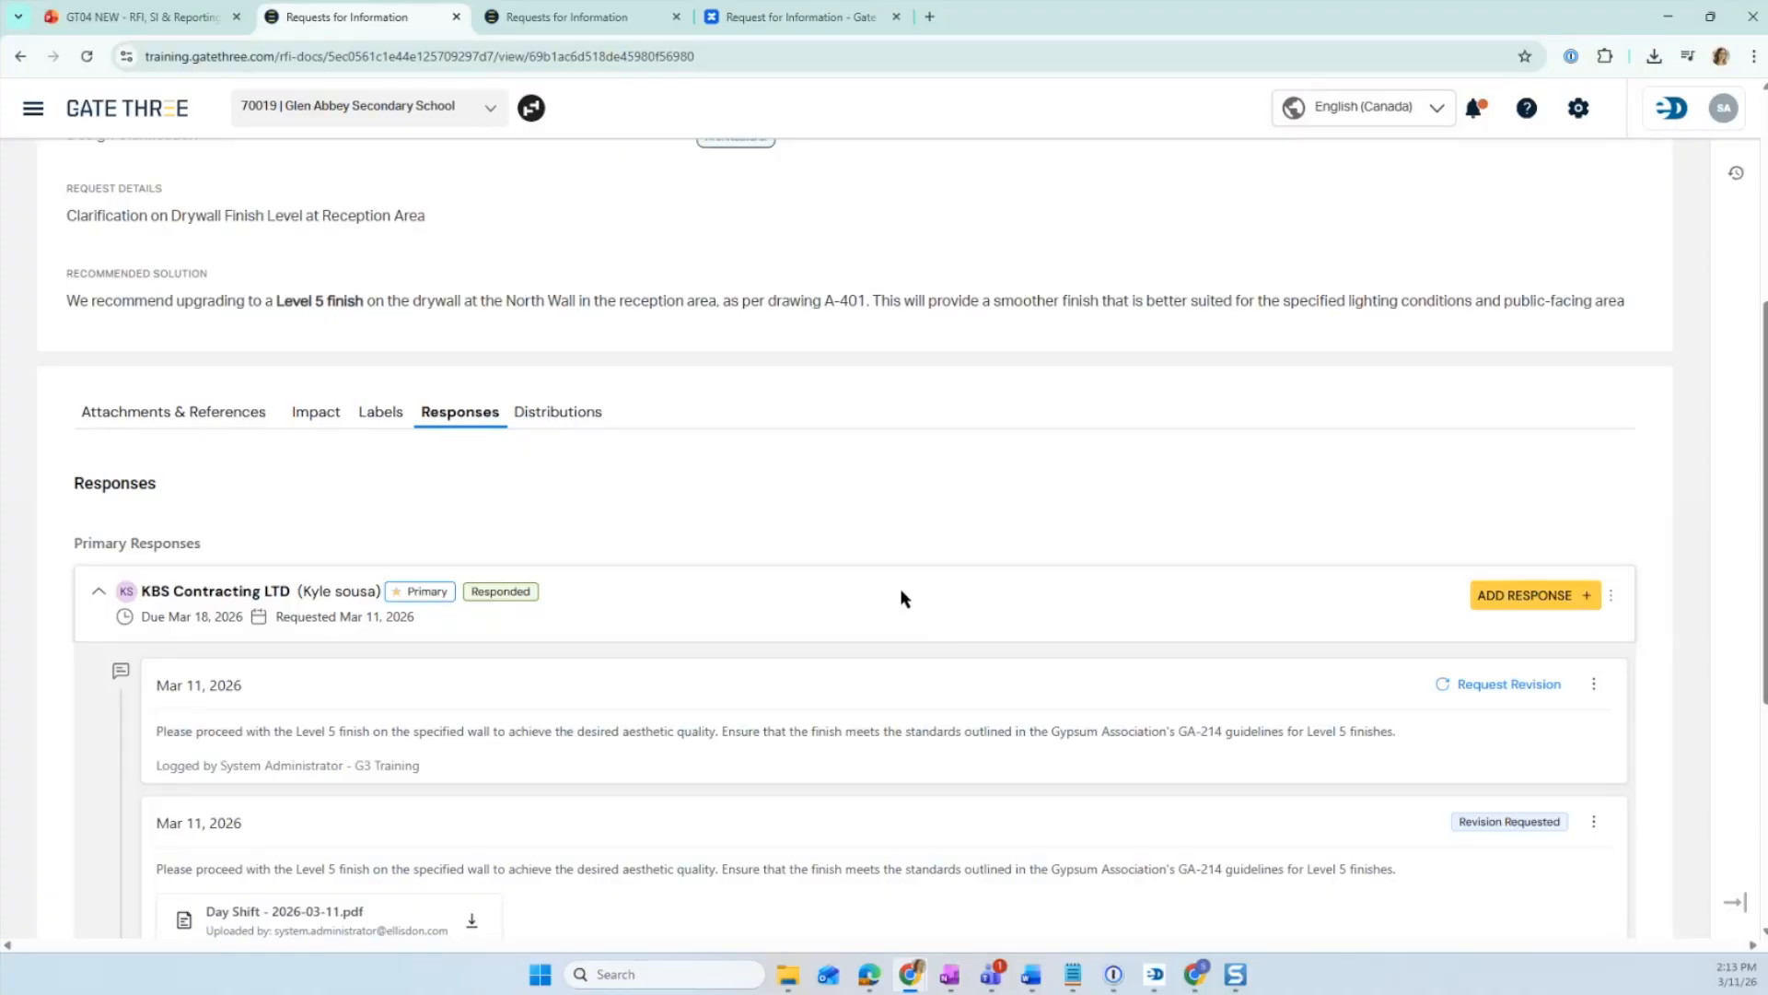
click(559, 422)
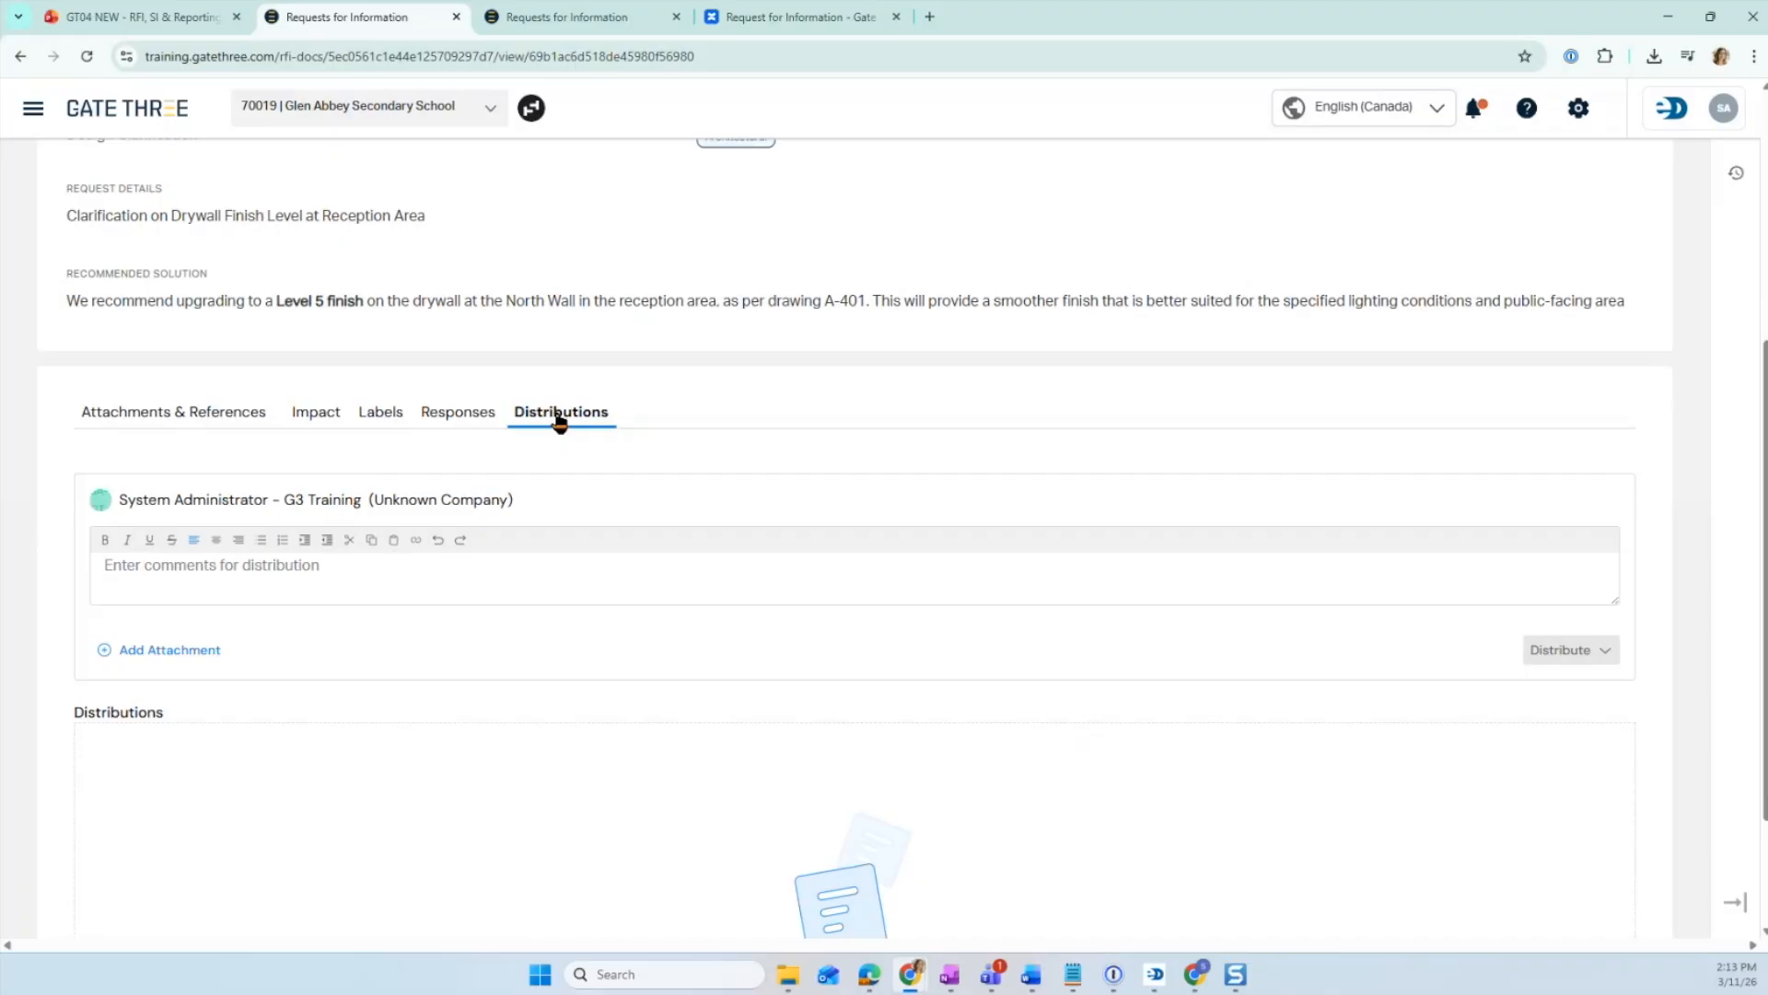
click(378, 563)
scroll(599, 588, up, 1)
scroll(294, 658, down, 1)
scroll(294, 659, down, 1)
click(637, 672)
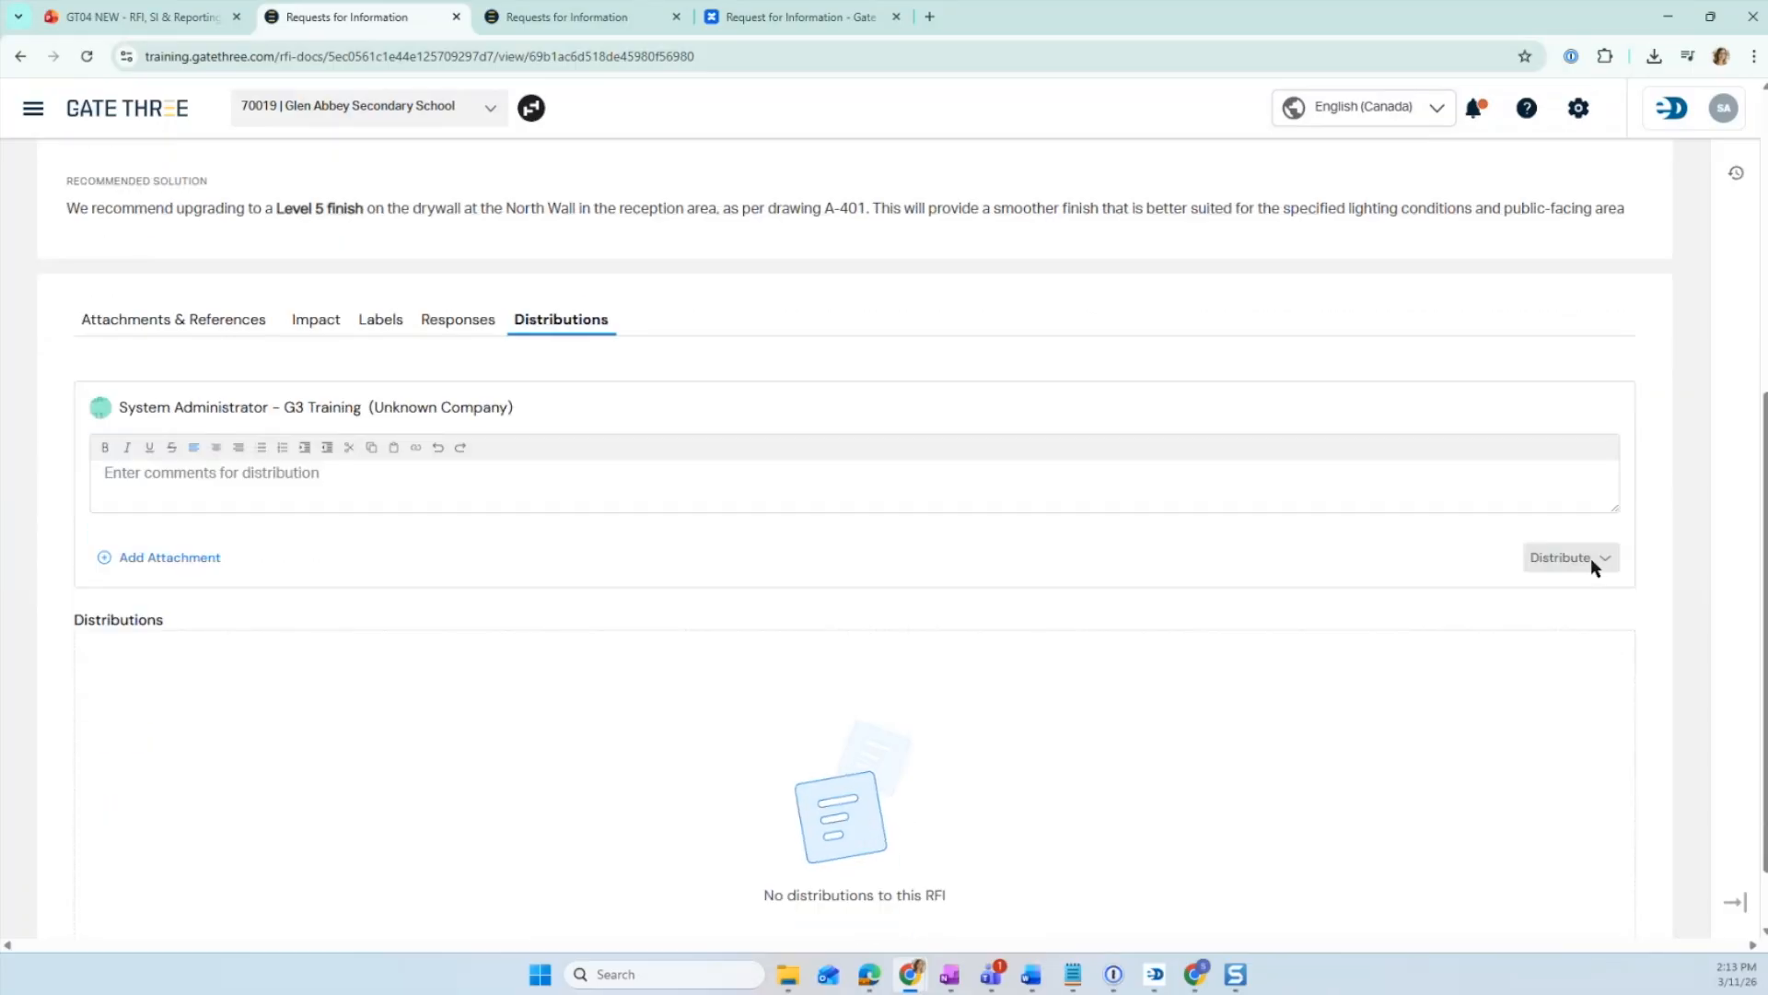
click(952, 453)
click(1551, 556)
scroll(1295, 489, up, 2)
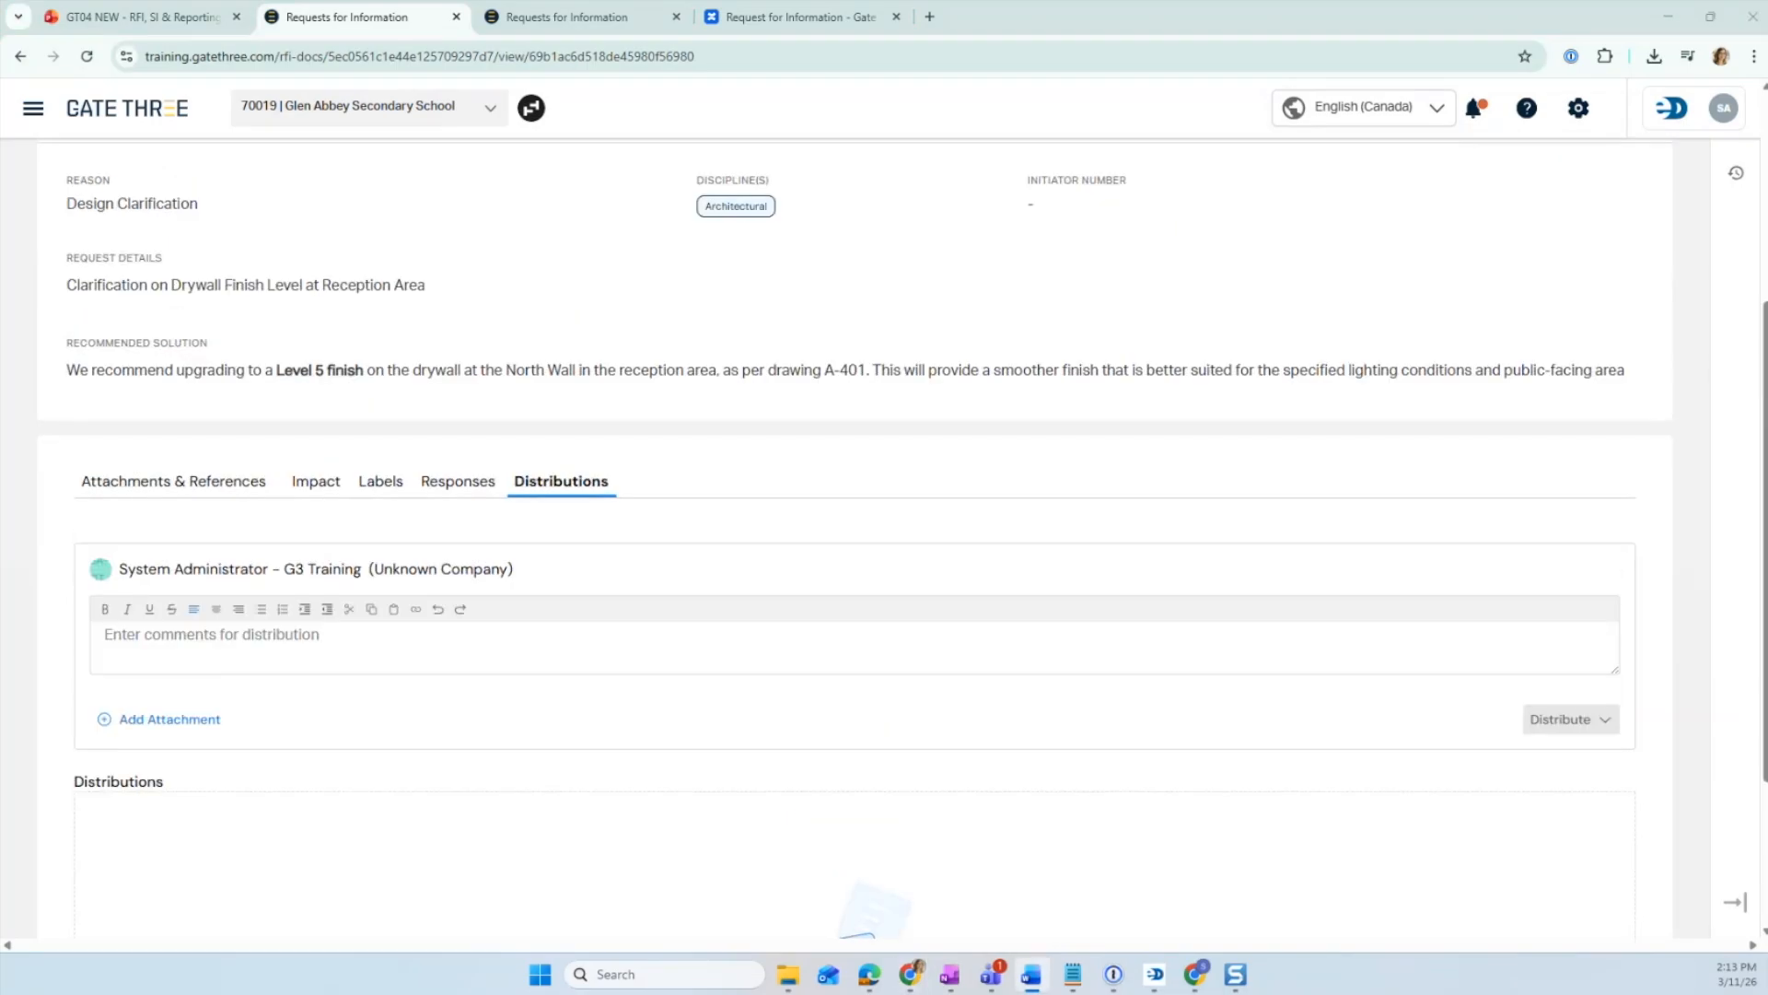
- Paste the comment about proceeding with the Level 5 finish per GA-214 guidelines and choose to distribute an official response
click(230, 632)
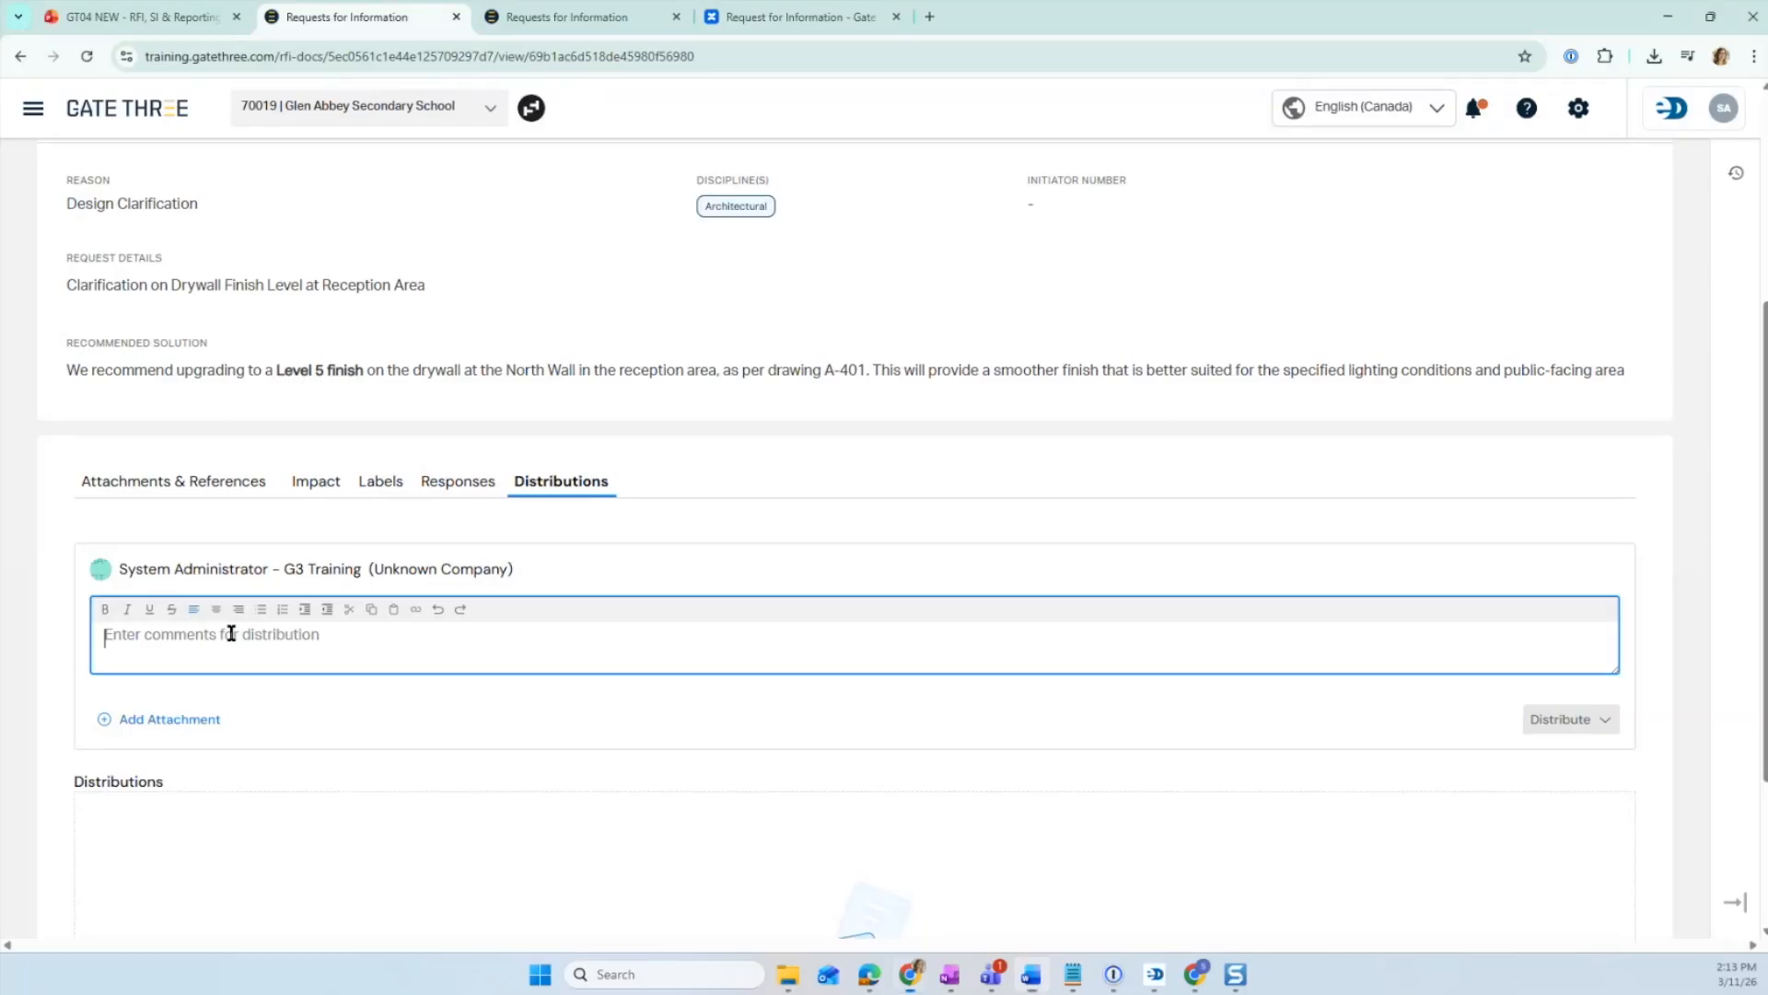
text(Please proceed with the Level 5 finish on the specified wall to achieve the desired aesthetic quality. Ensure that the finish meets the standards outlined in the Gypsum Association's GA-214 guidelines for Level 5 finishes.)
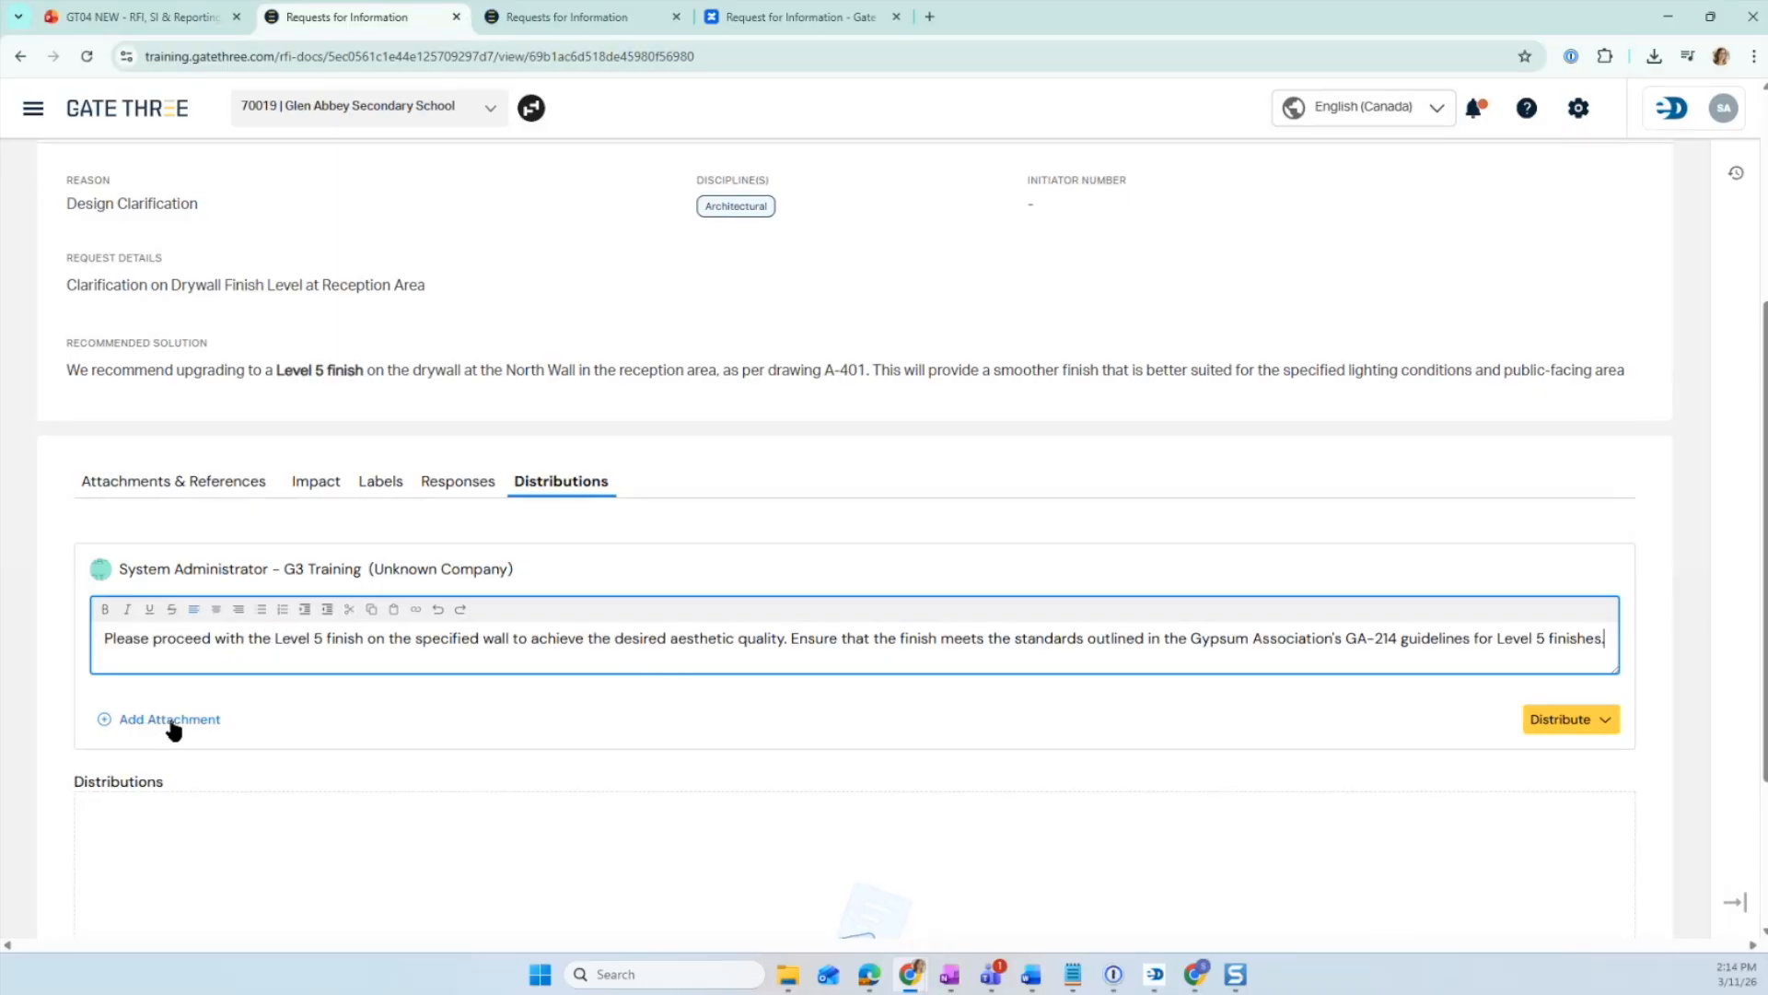
click(1605, 721)
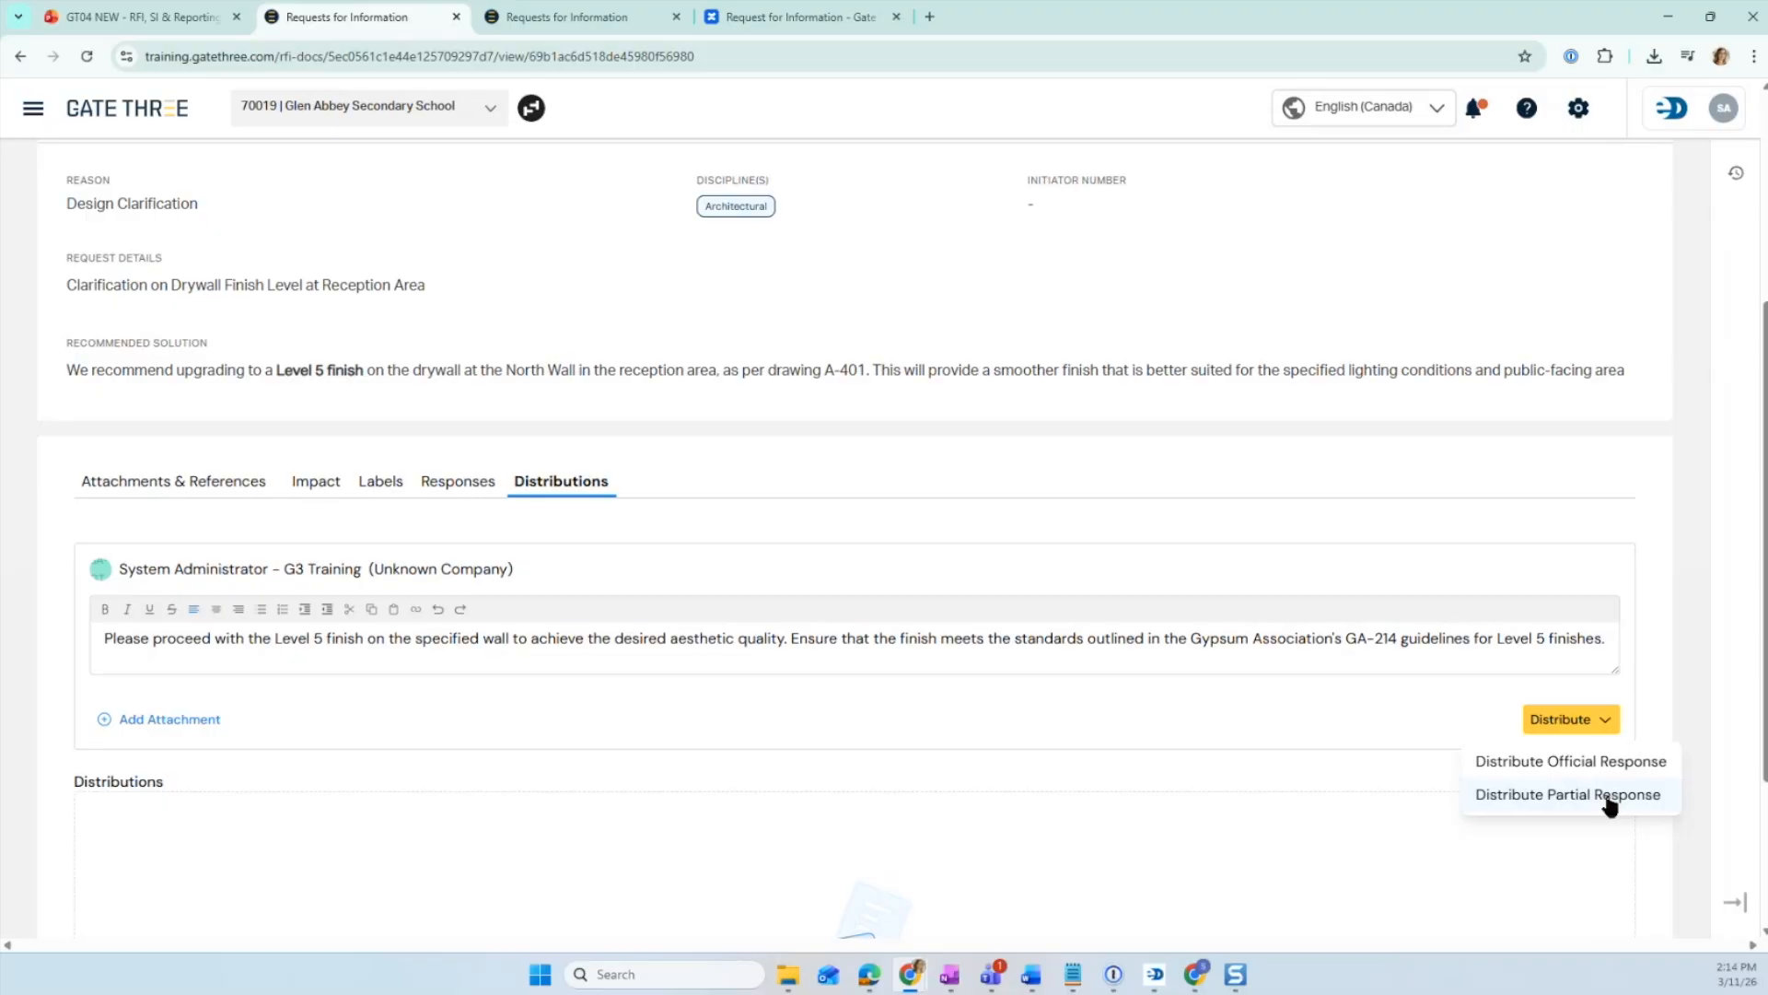
click(1570, 763)
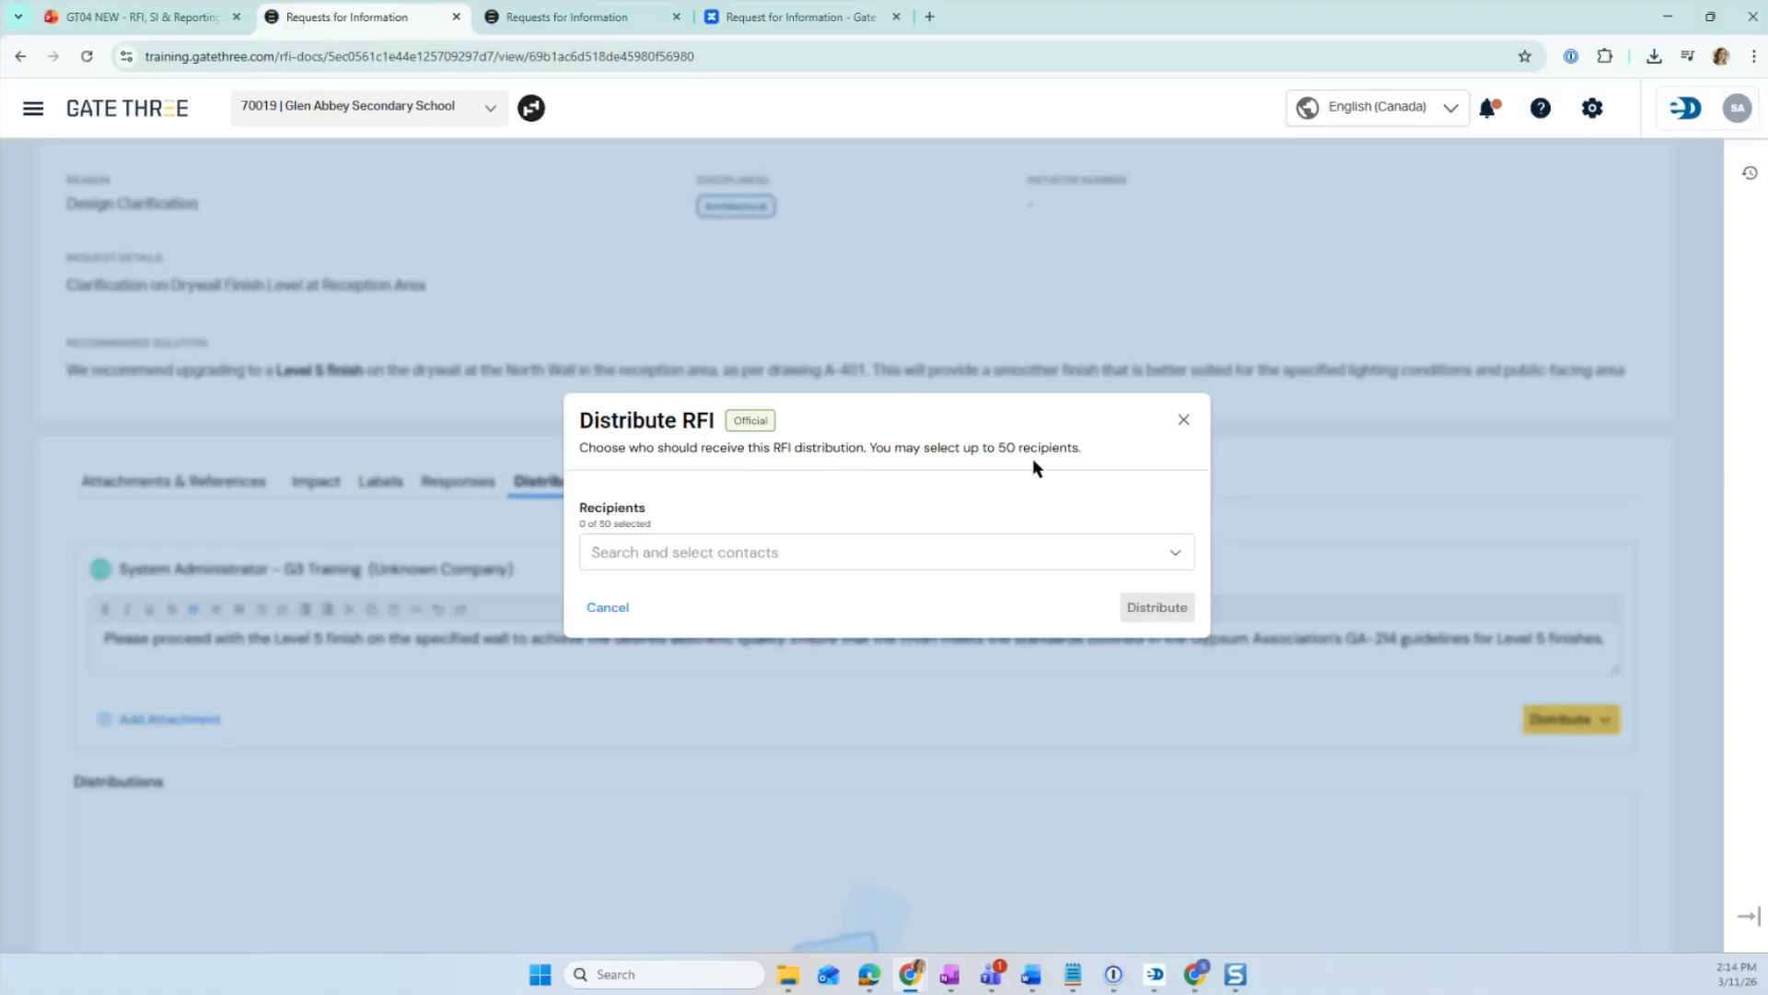
- Search the contacts for Tropic Air, select the another Test contact as recipient, and distribute the RFI
click(881, 553)
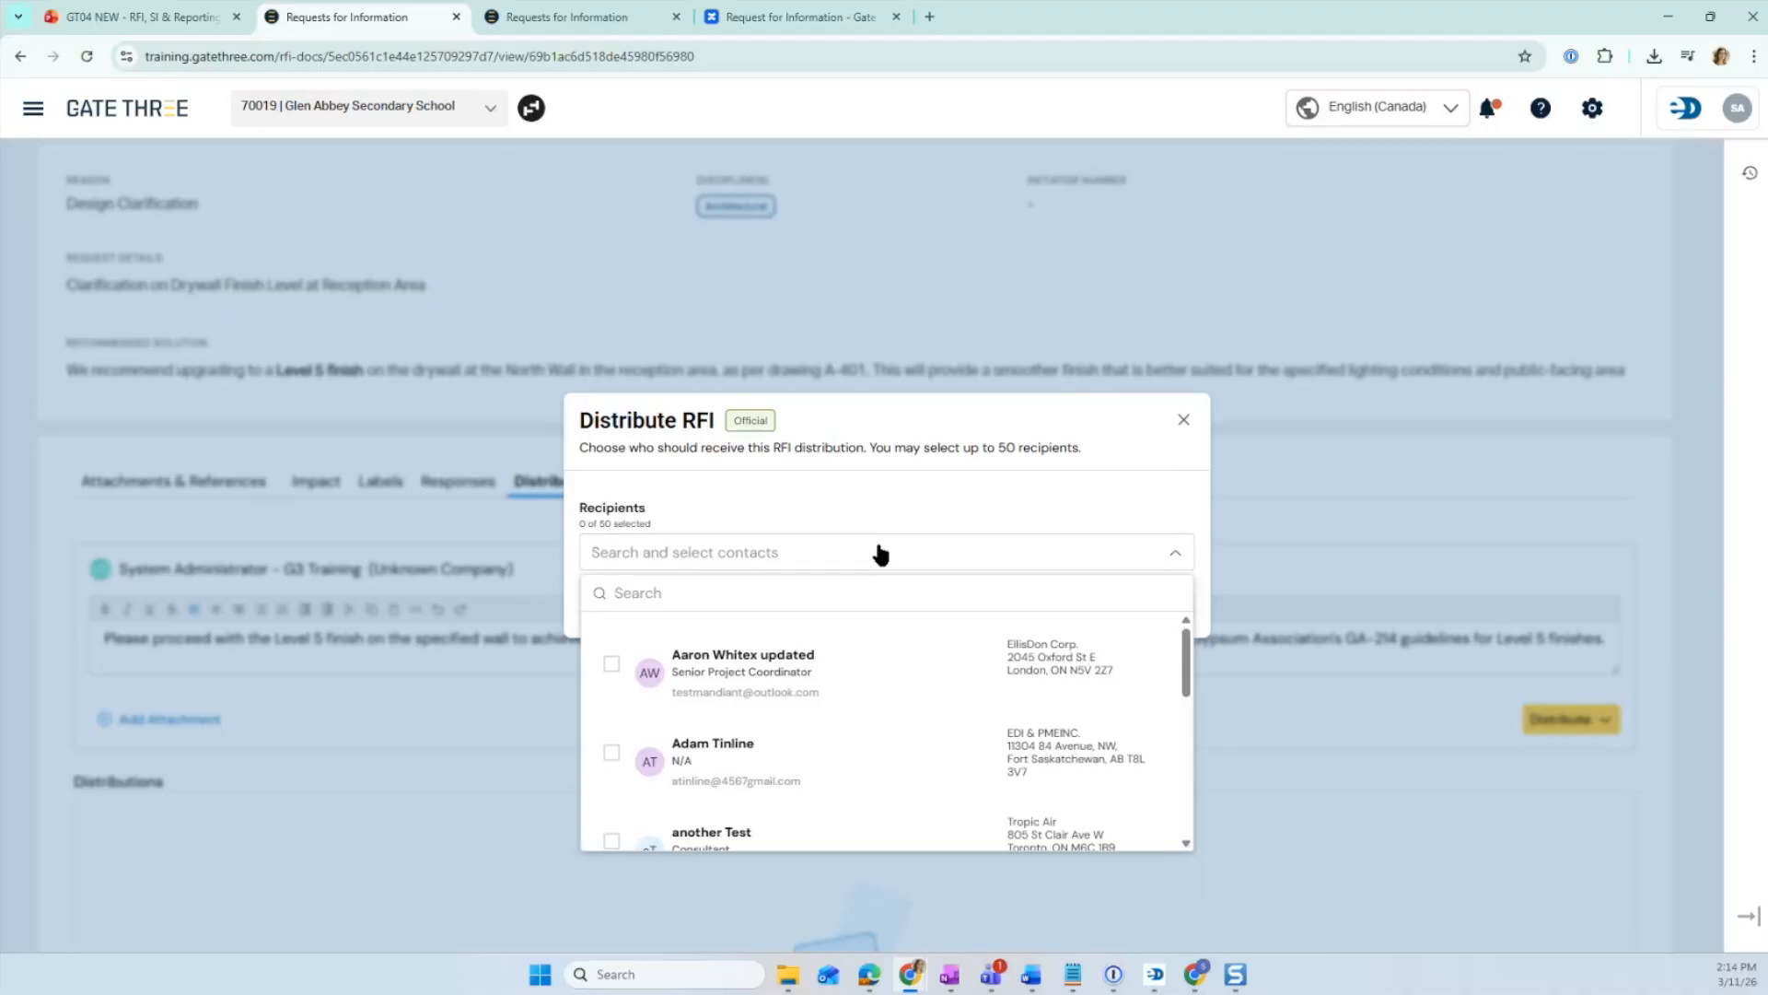
text(john)
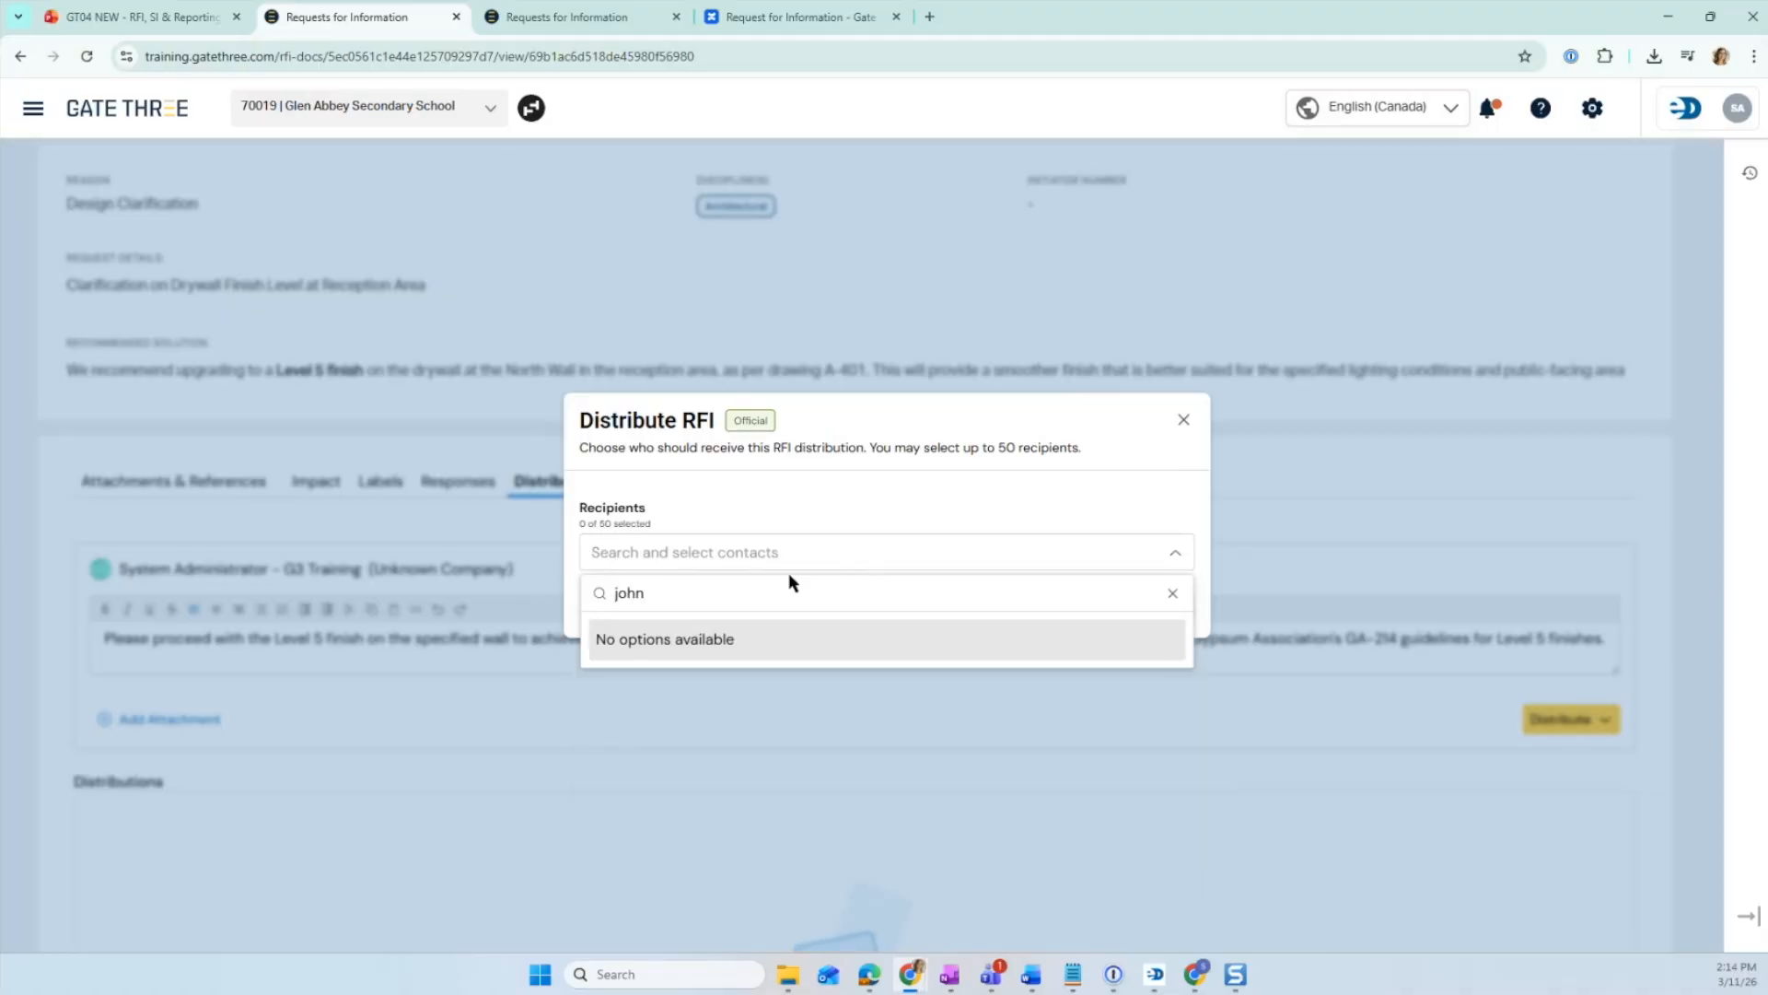
text( leg)
drag(706, 589, 580, 593)
key(BackSpace)
key(BackSpace)
key(BackSpace)
key(BackSpace)
key(BackSpace)
key(BackSpace)
key(BackSpace)
key(BackSpace)
text(leg)
key(BackSpace)
key(BackSpace)
key(BackSpace)
text(trop)
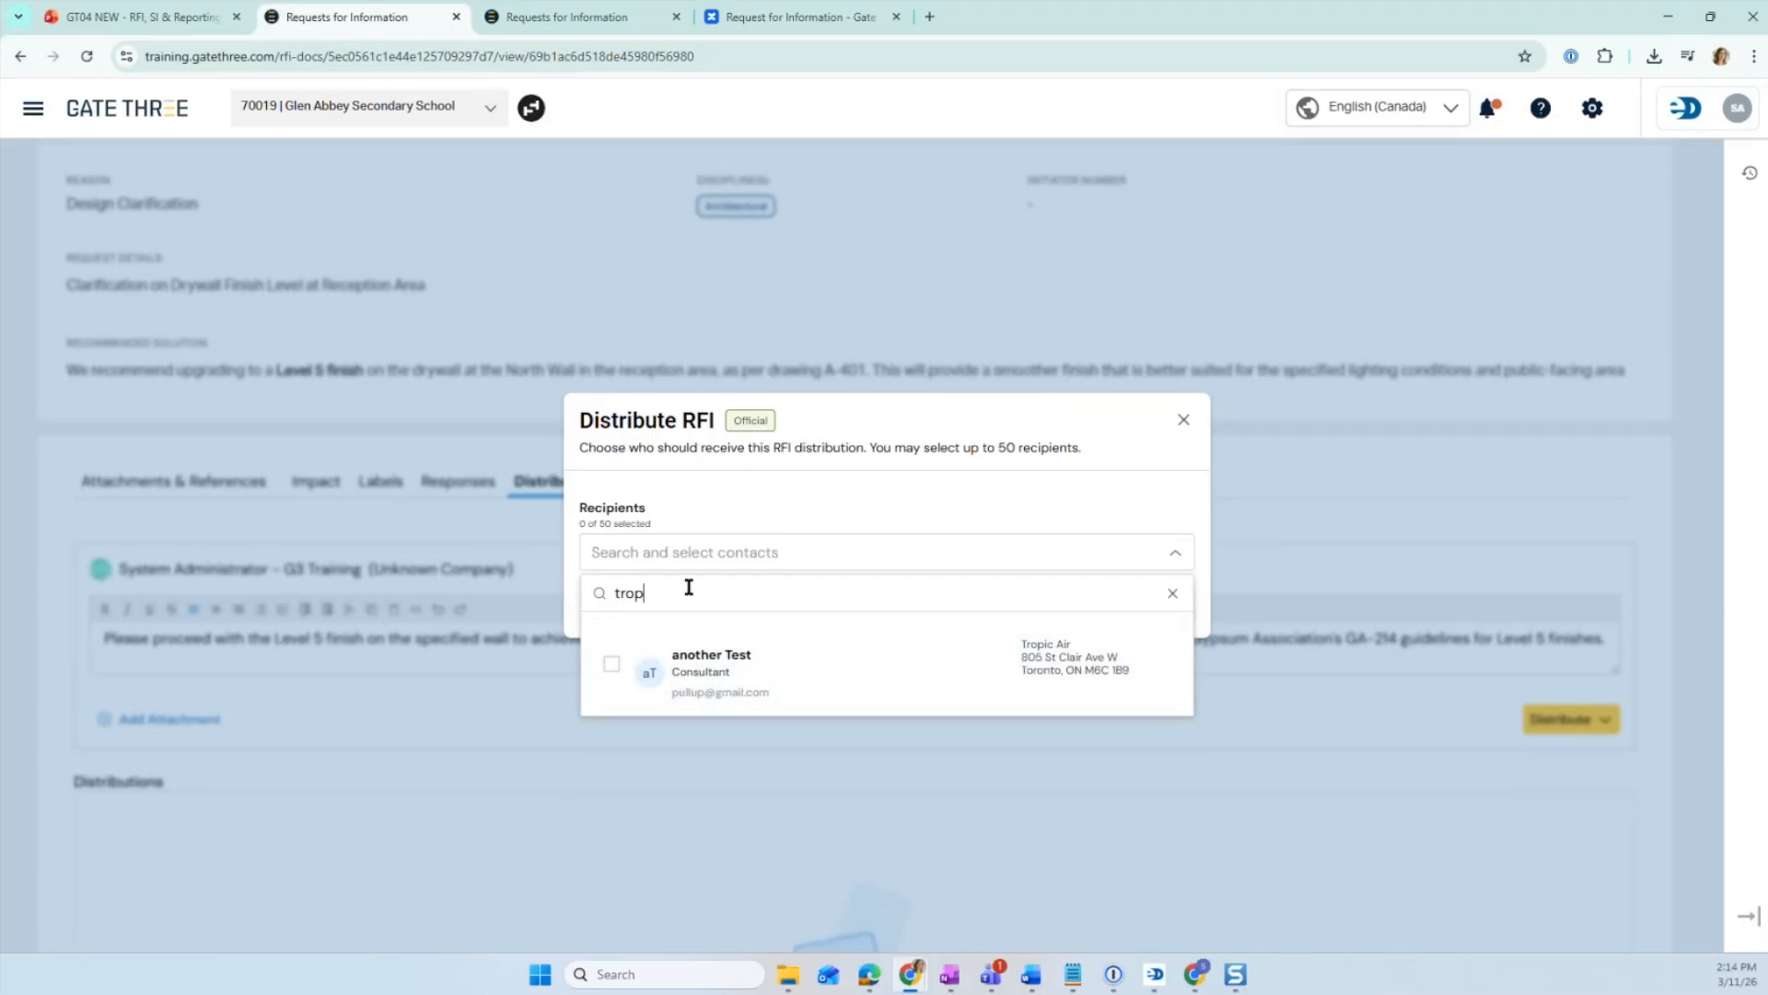
click(609, 665)
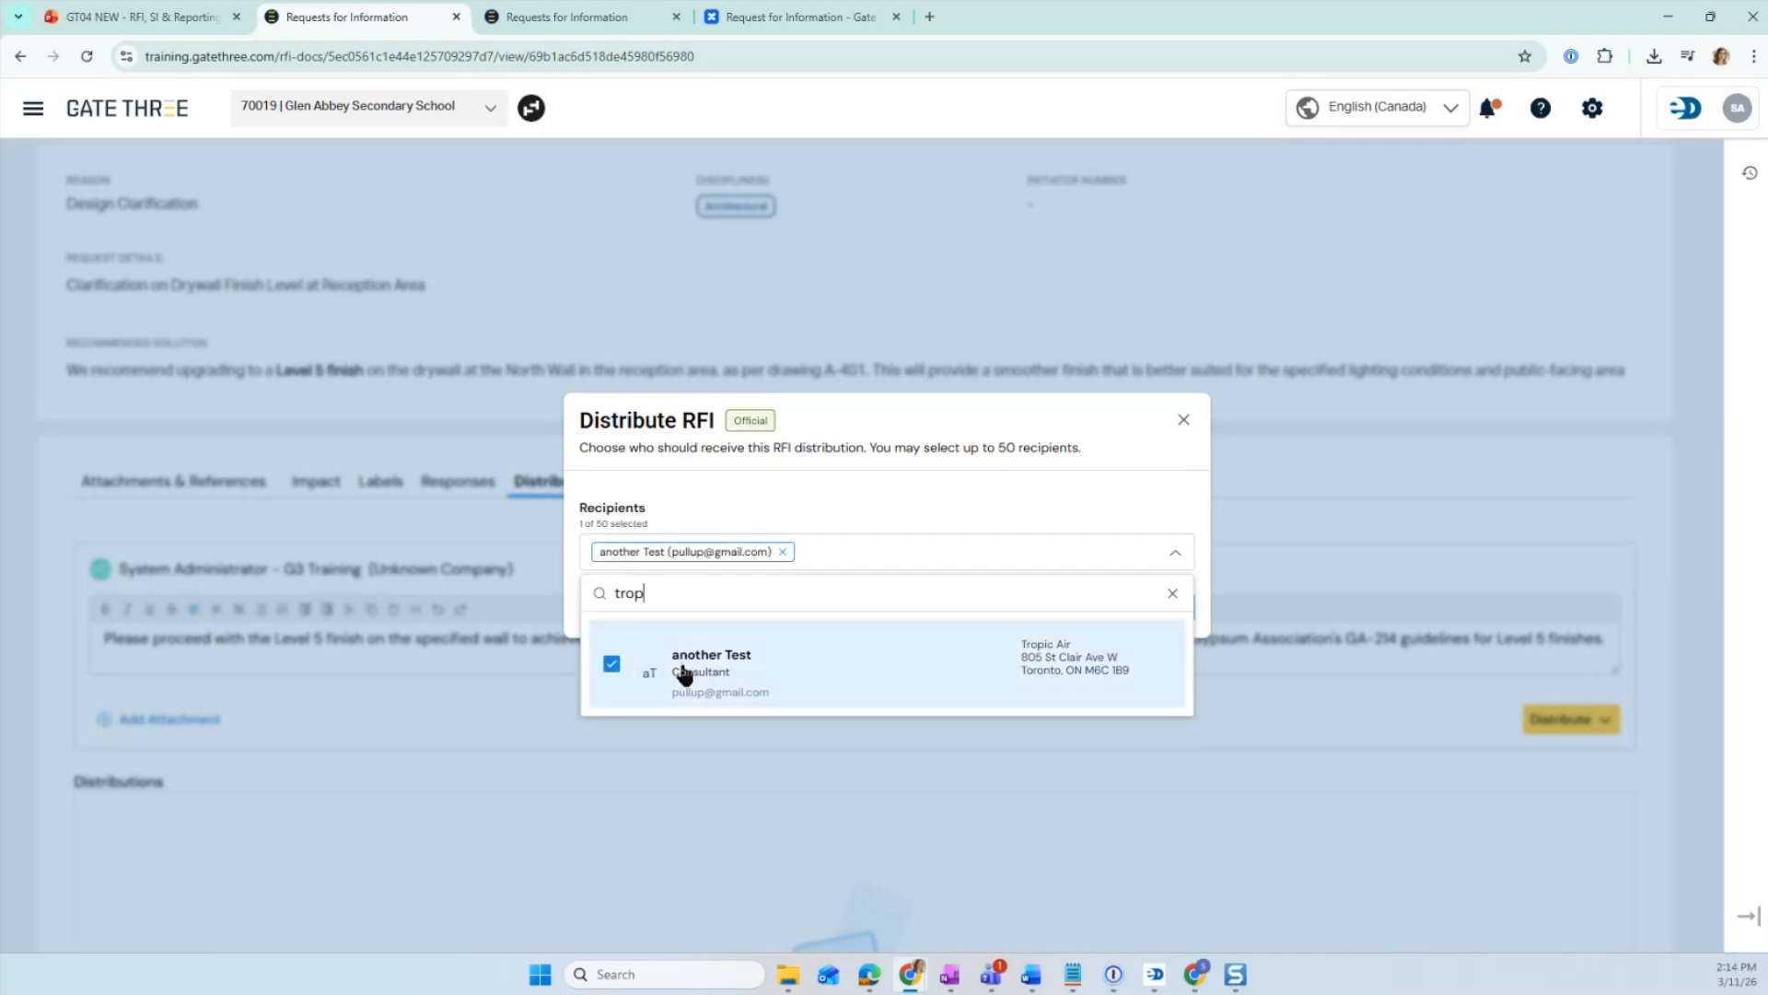
click(937, 517)
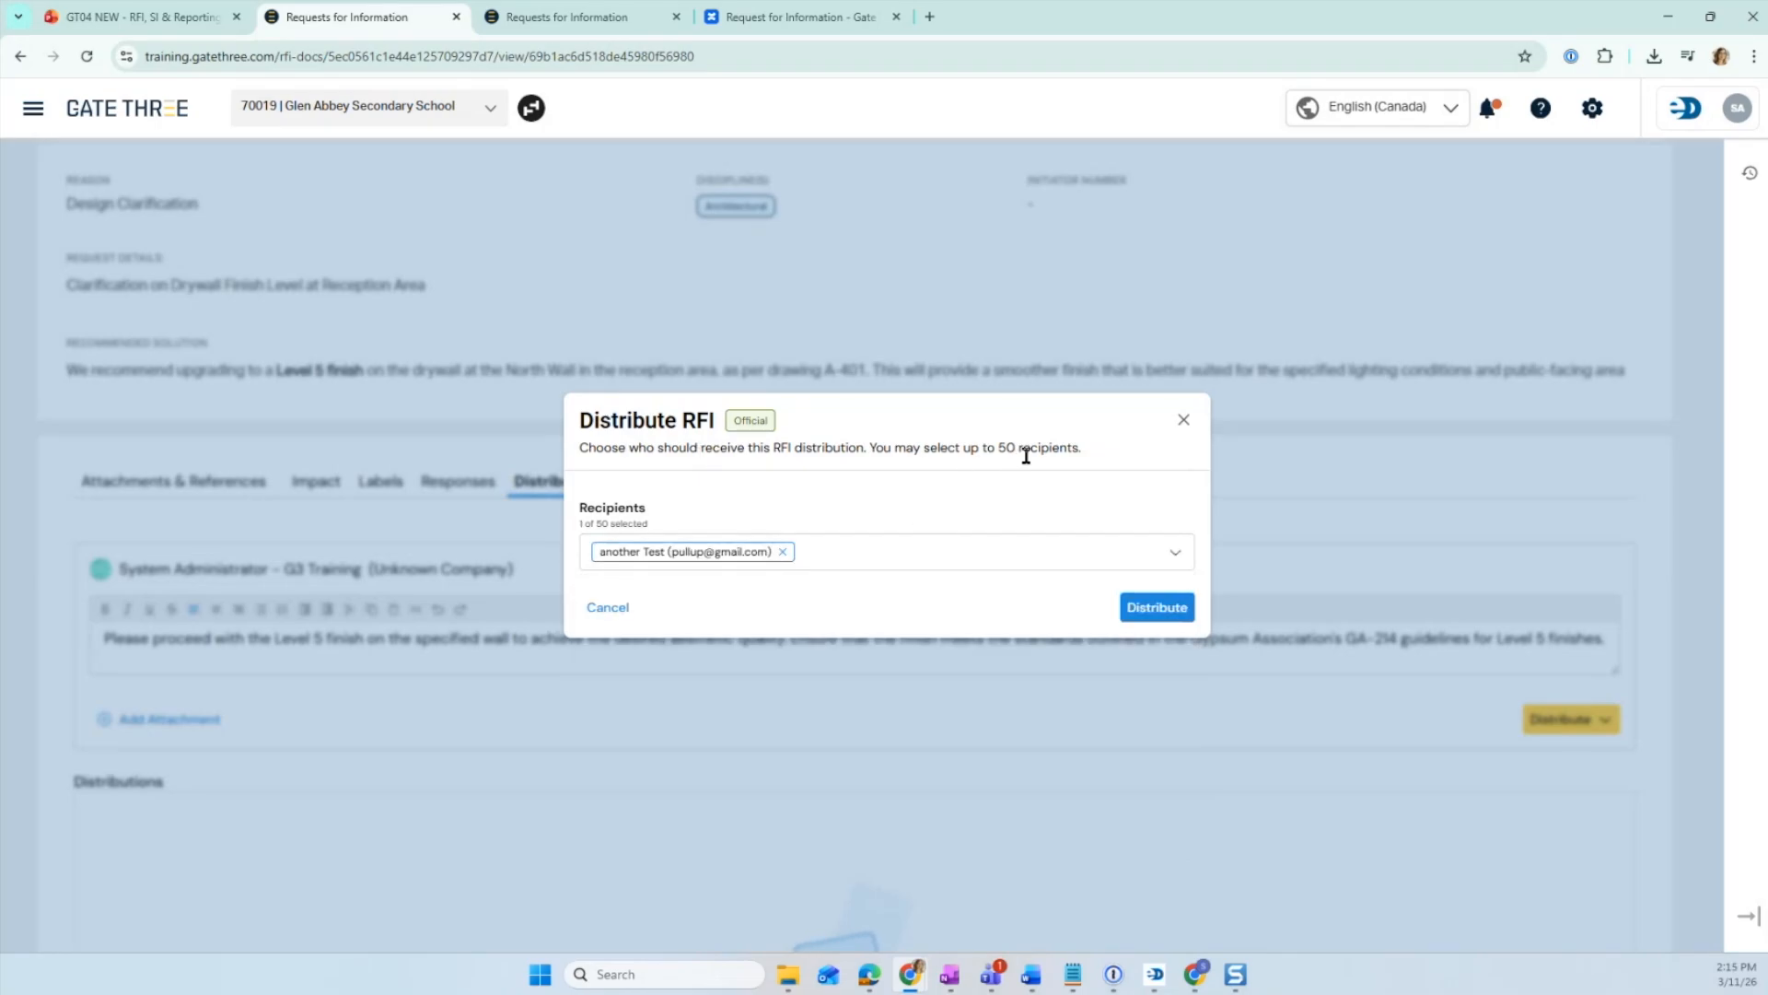
click(1154, 613)
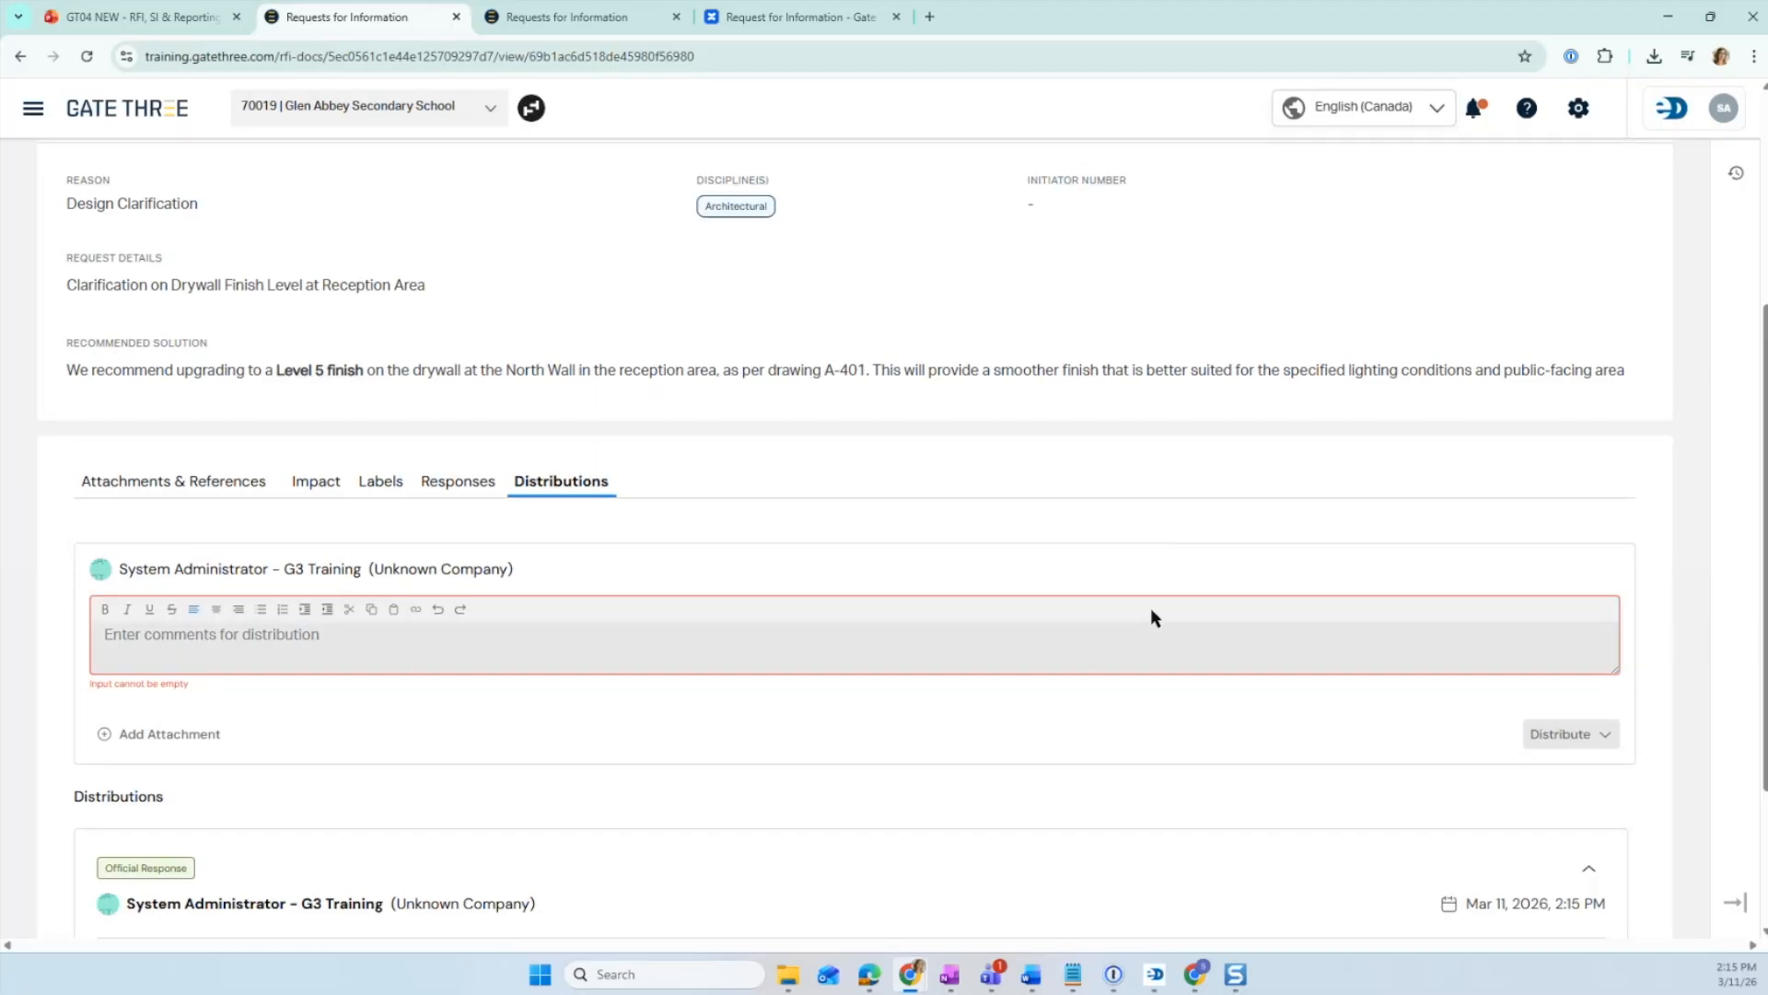
- Review the RFI flow slide and the issued RFI's header and available actions
scroll(1151, 606, up, 3)
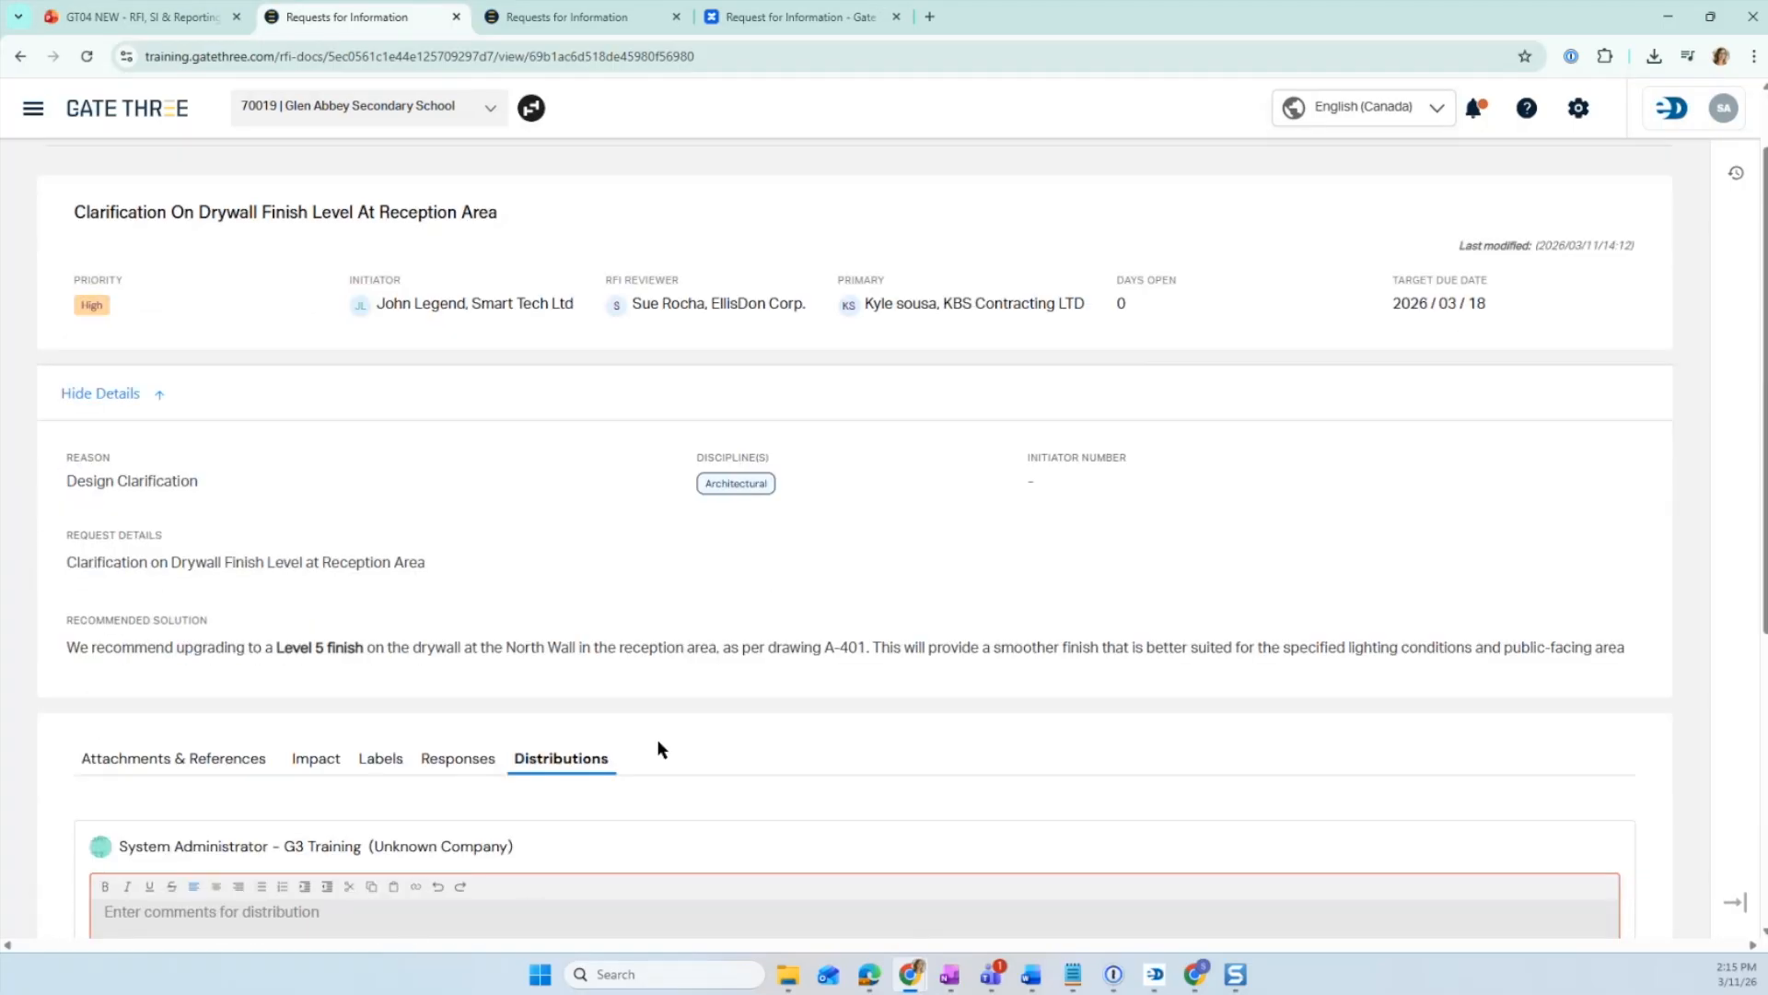
scroll(503, 520, up, 1)
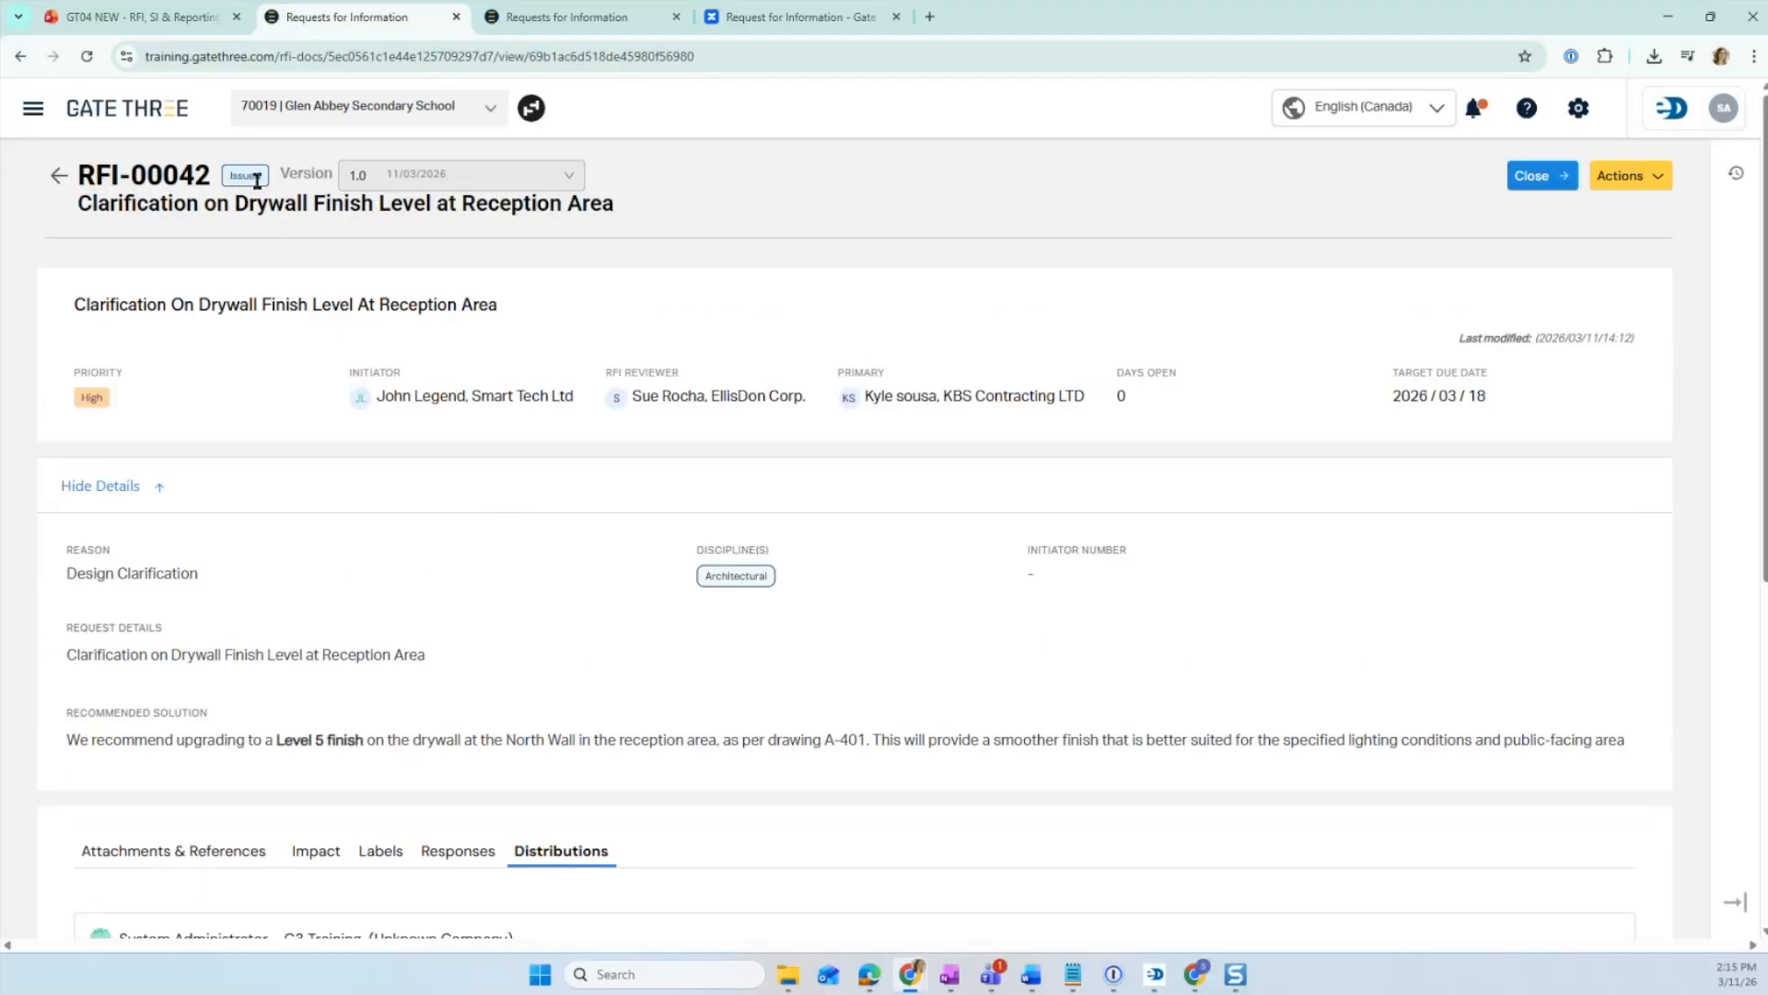
click(178, 35)
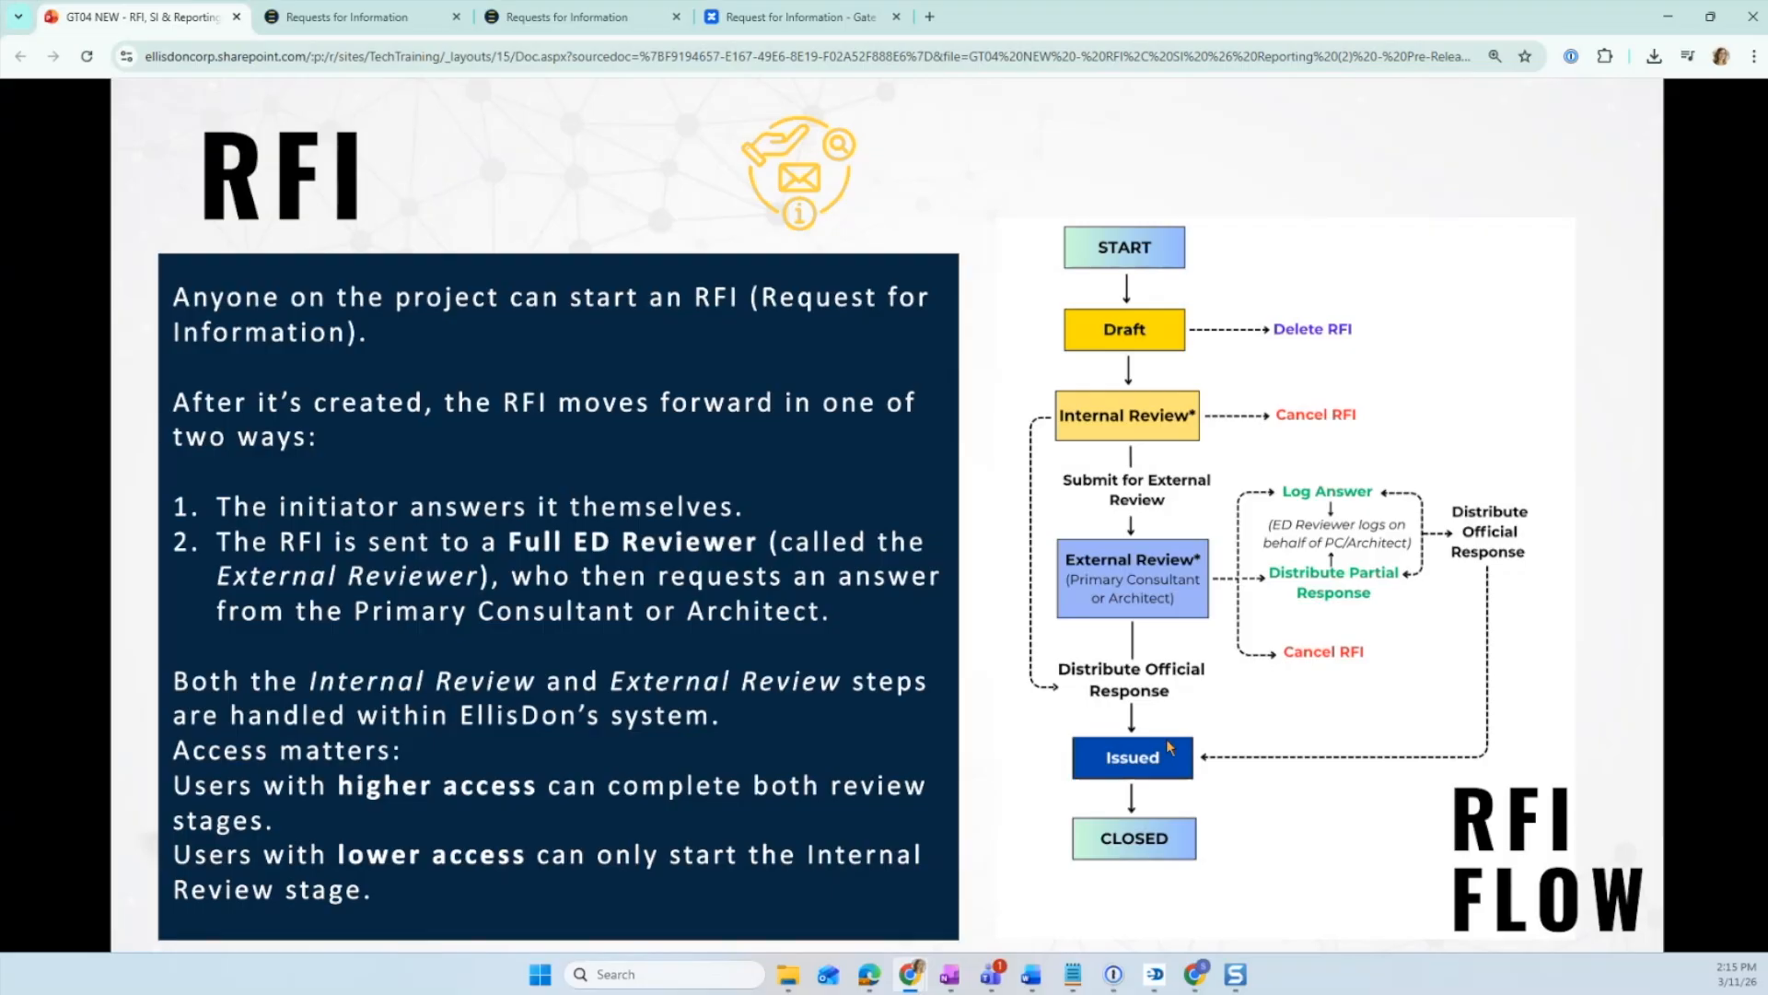
click(387, 16)
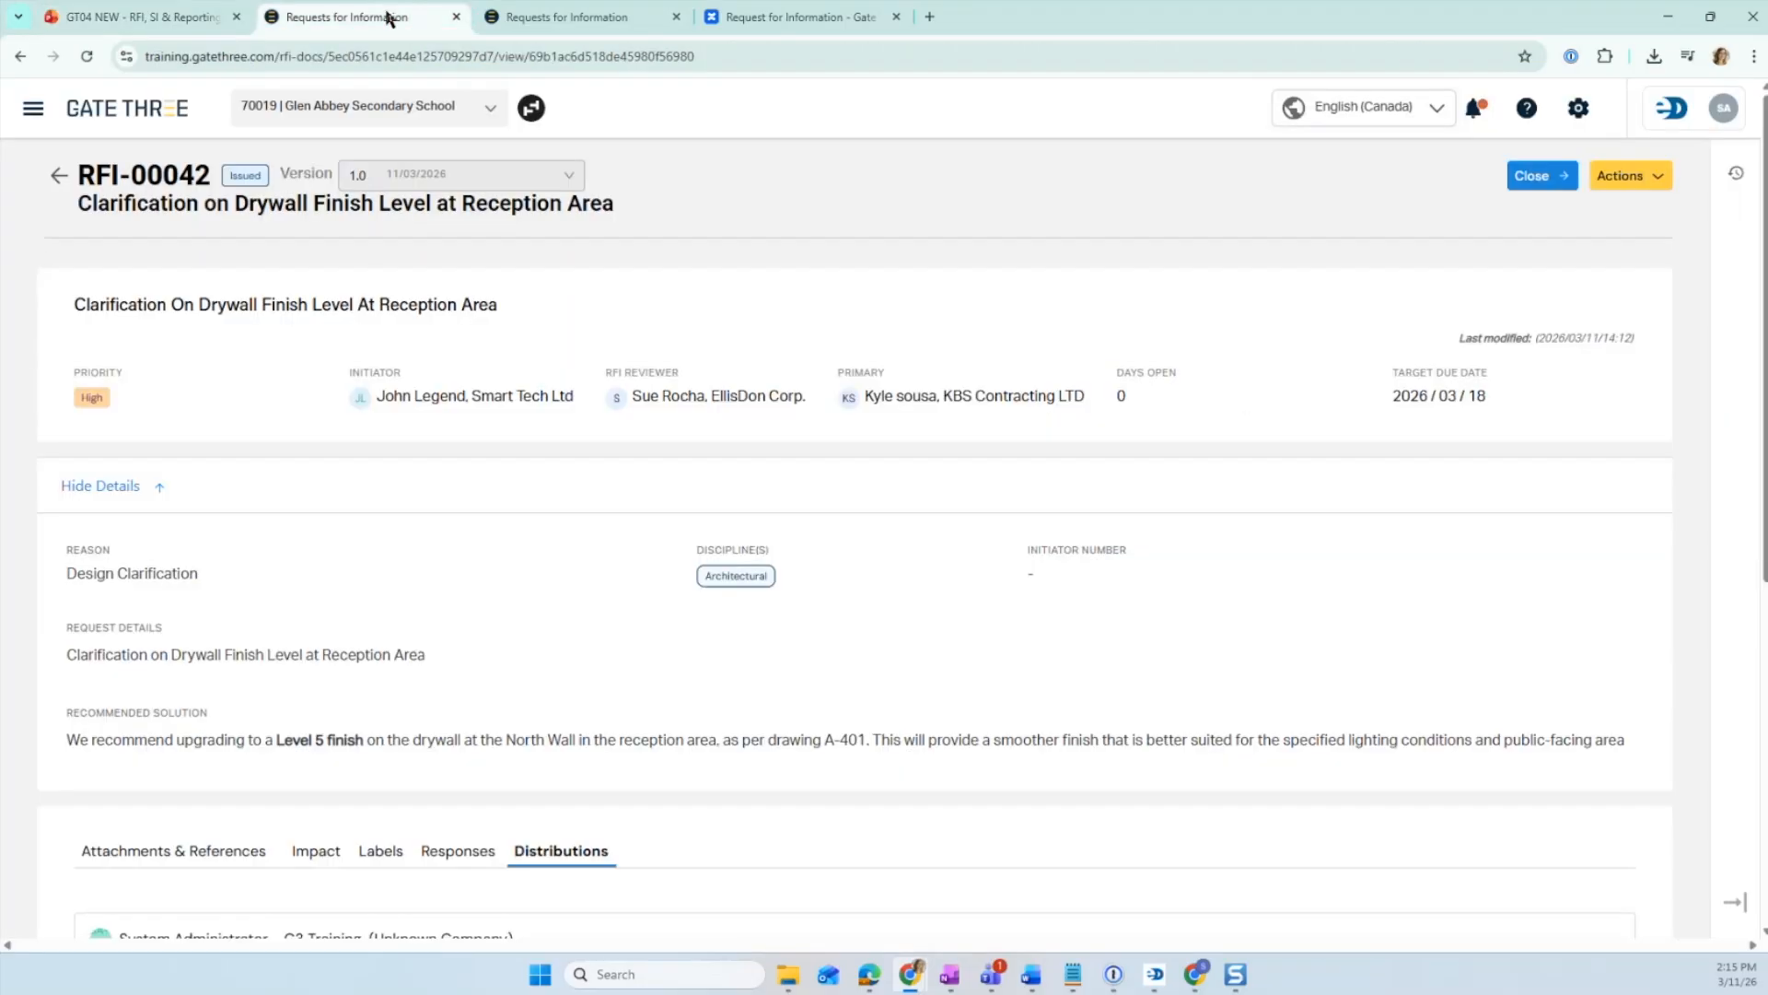
click(1658, 178)
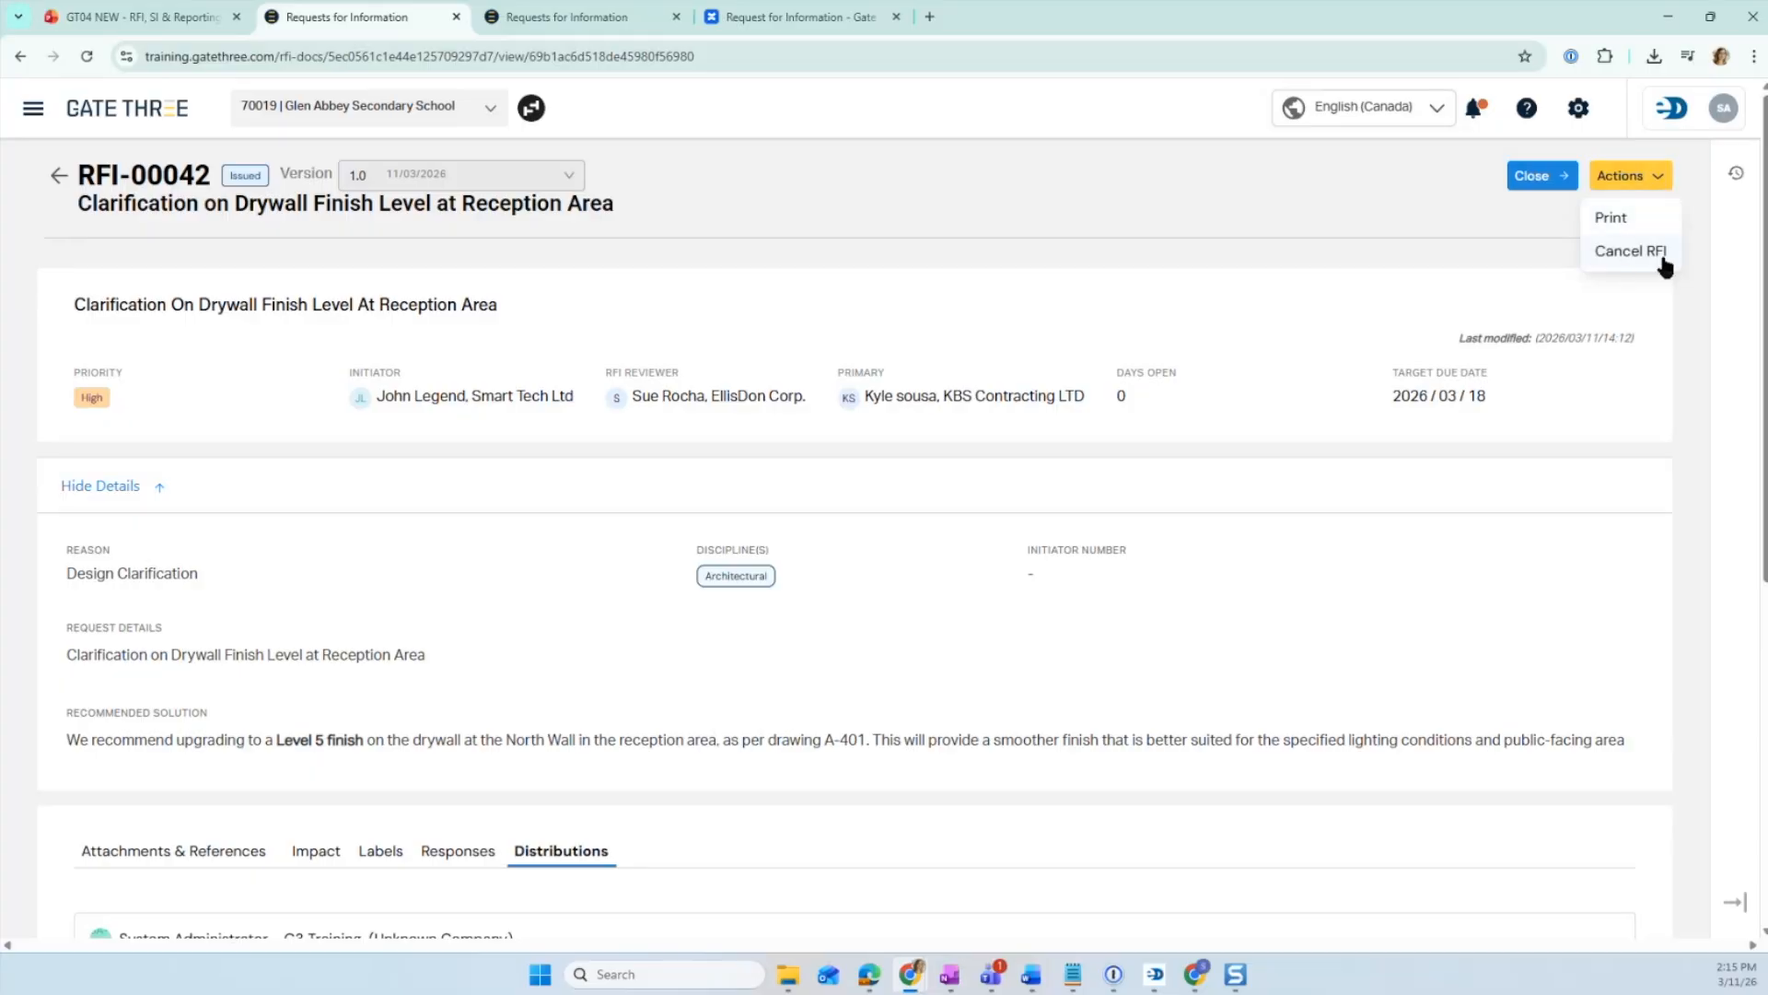
scroll(1037, 466, down, 5)
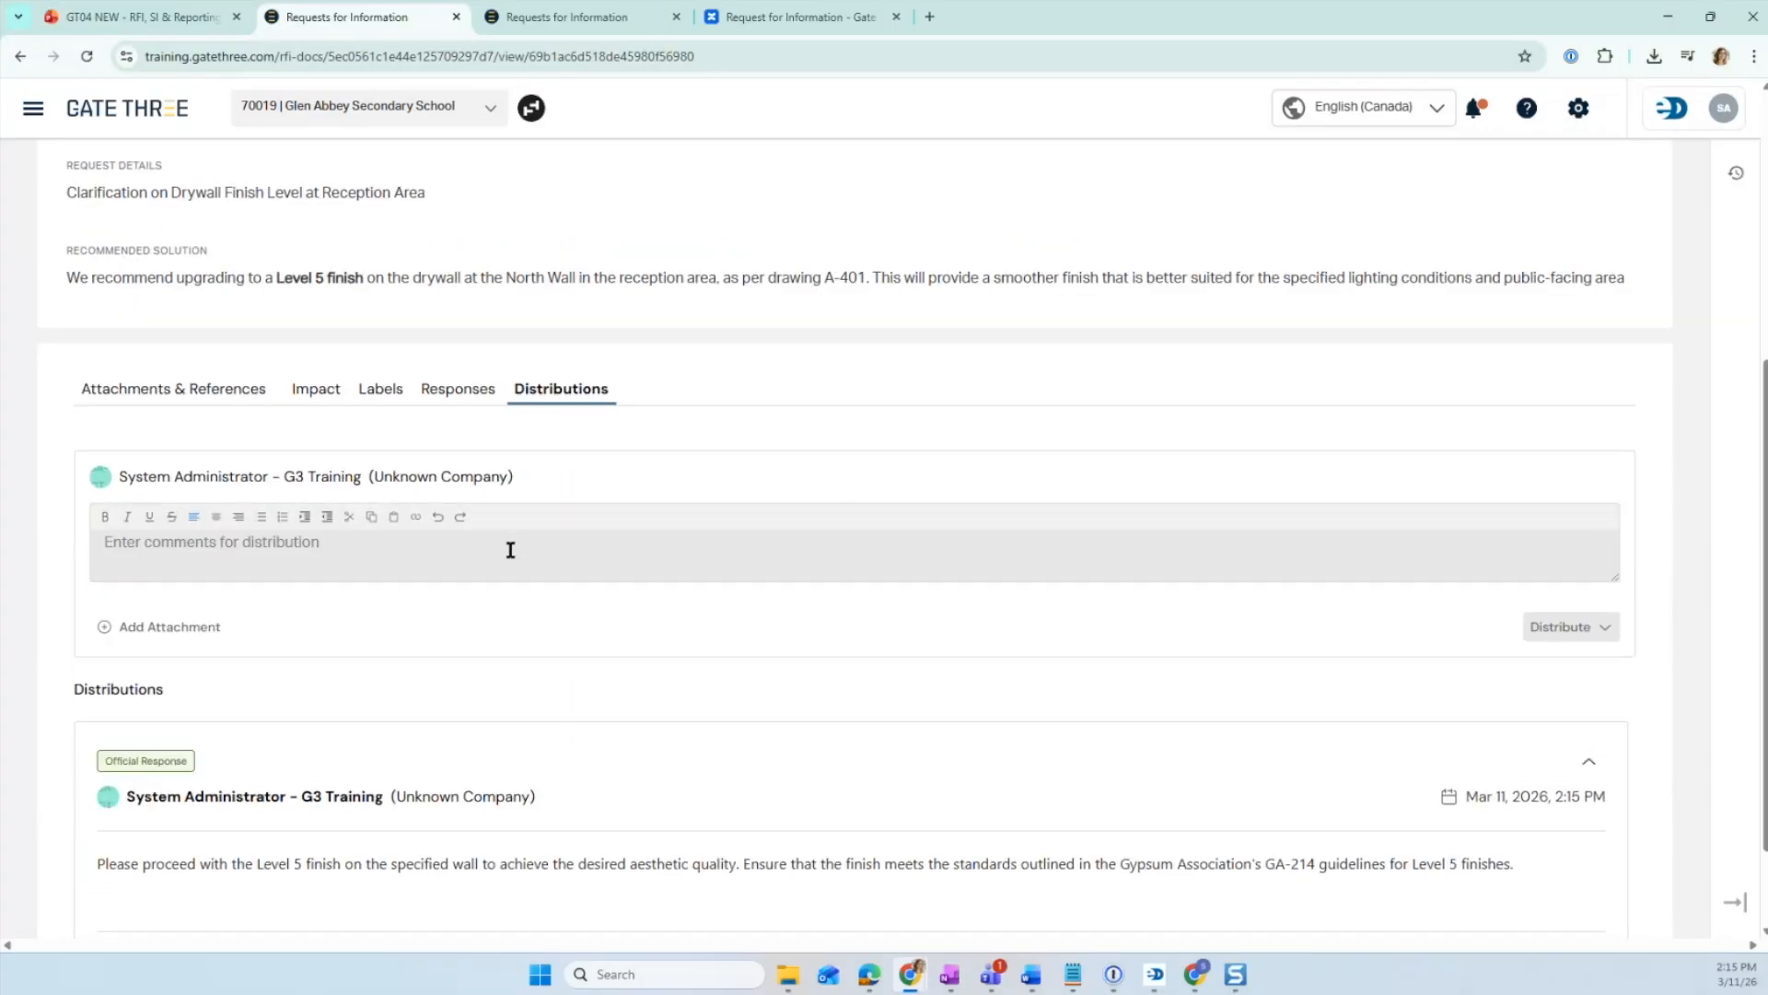
scroll(1003, 528, up, 5)
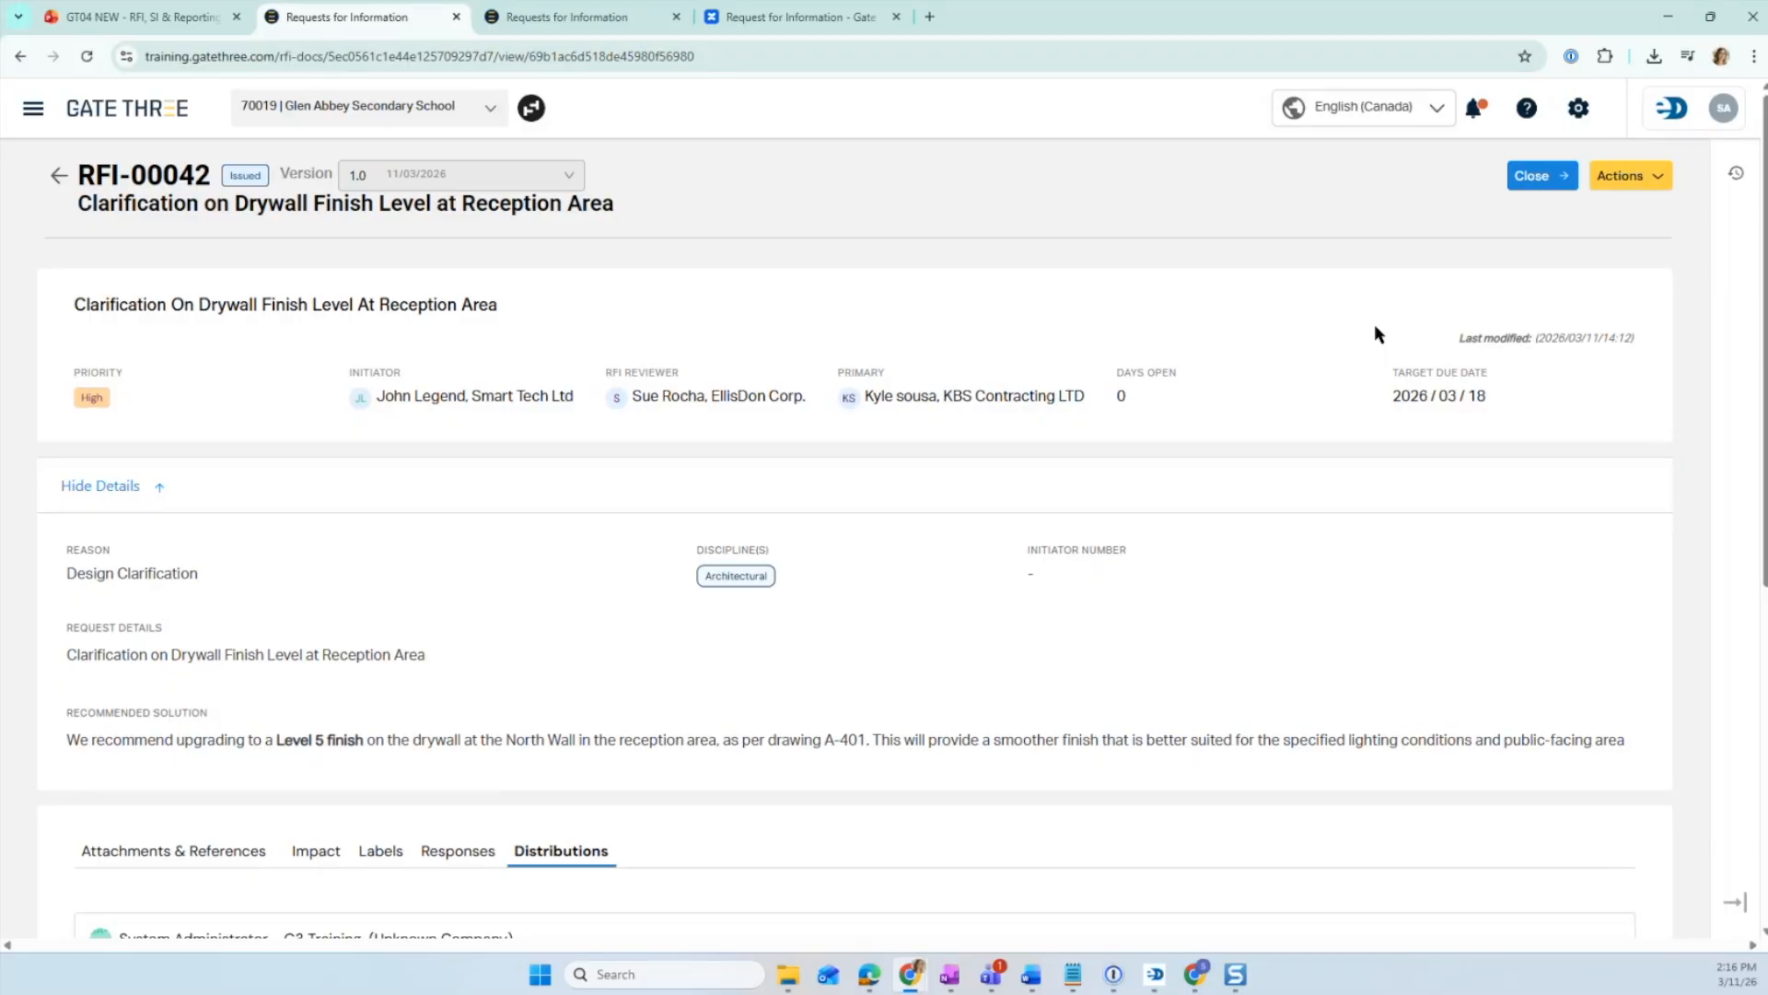
- Close the RFI with the bold comment Closed
click(1559, 183)
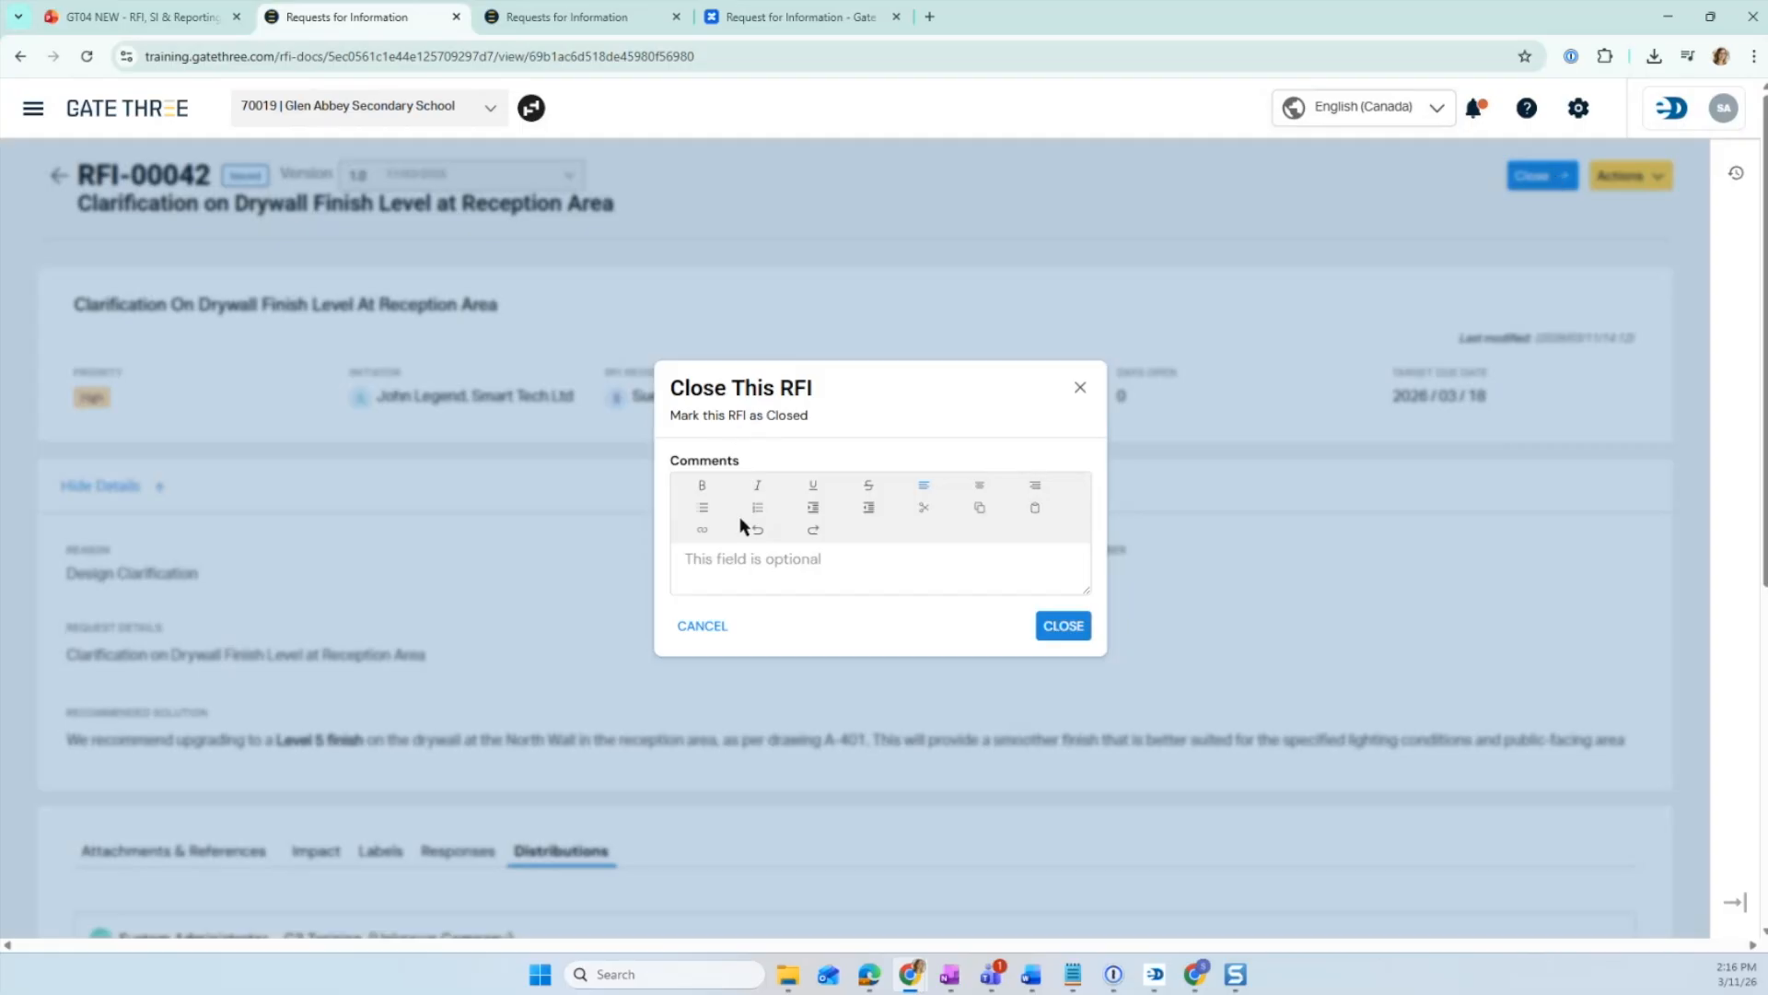
click(758, 552)
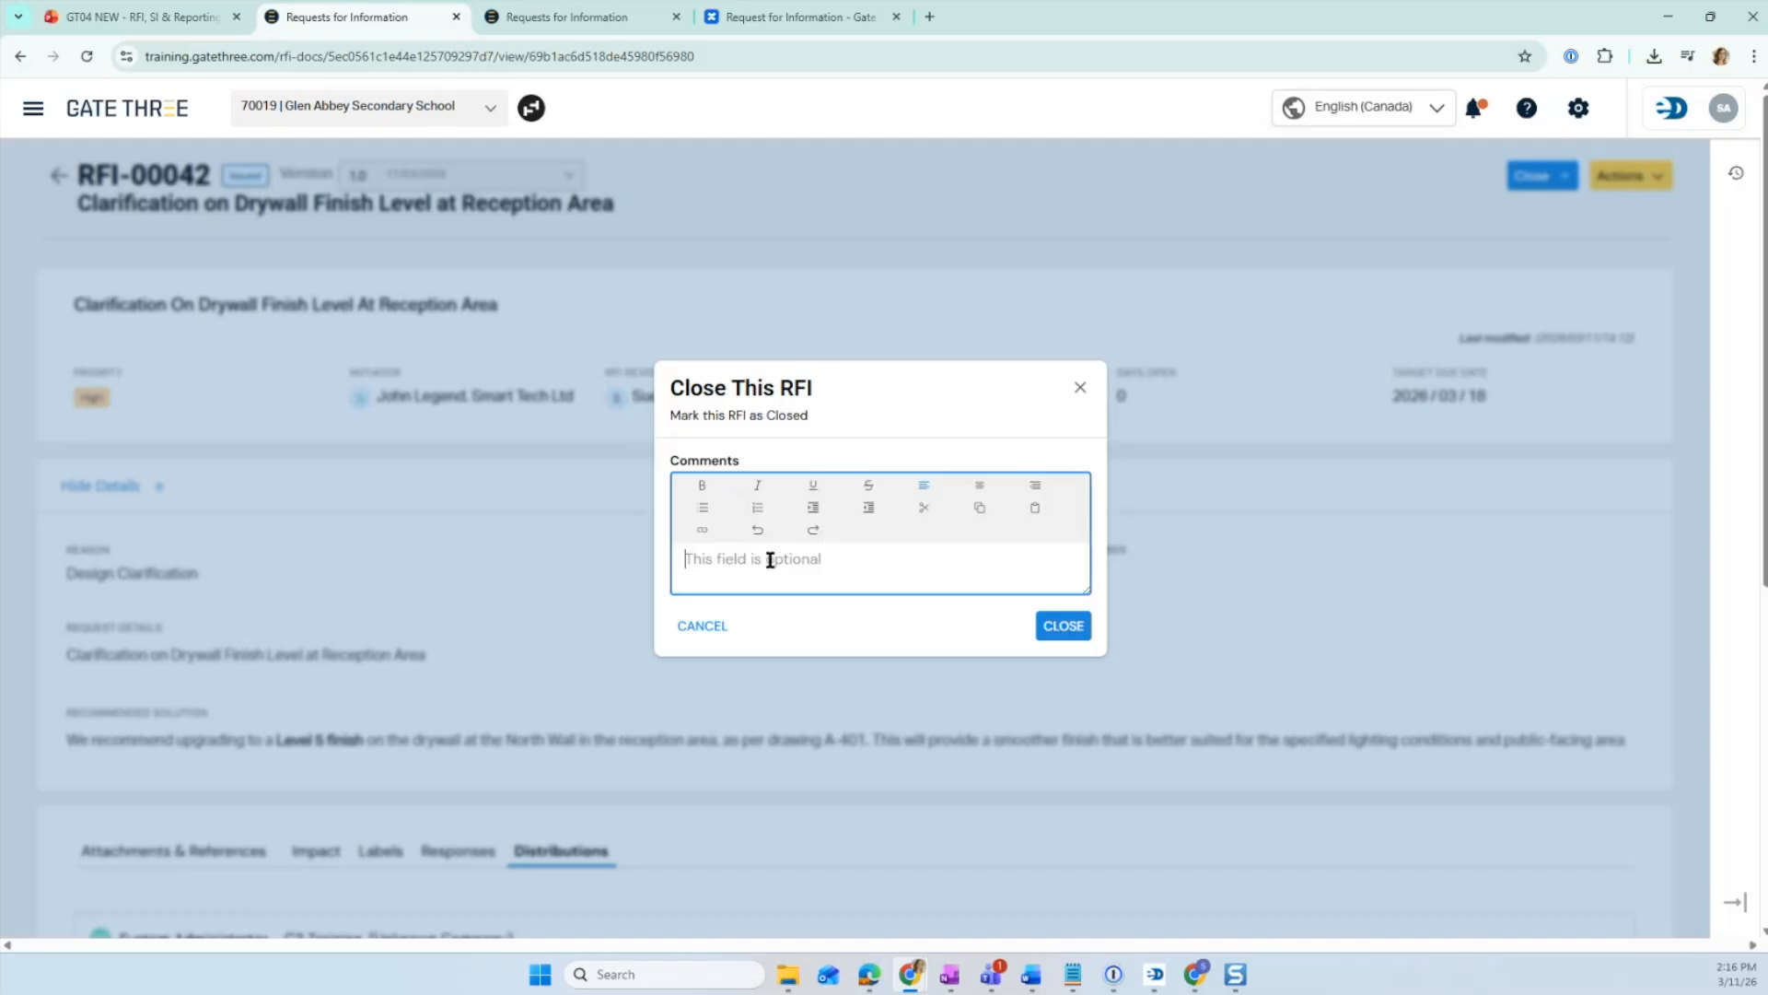
text(Closed)
drag(735, 558, 679, 558)
click(702, 486)
click(742, 585)
click(1047, 625)
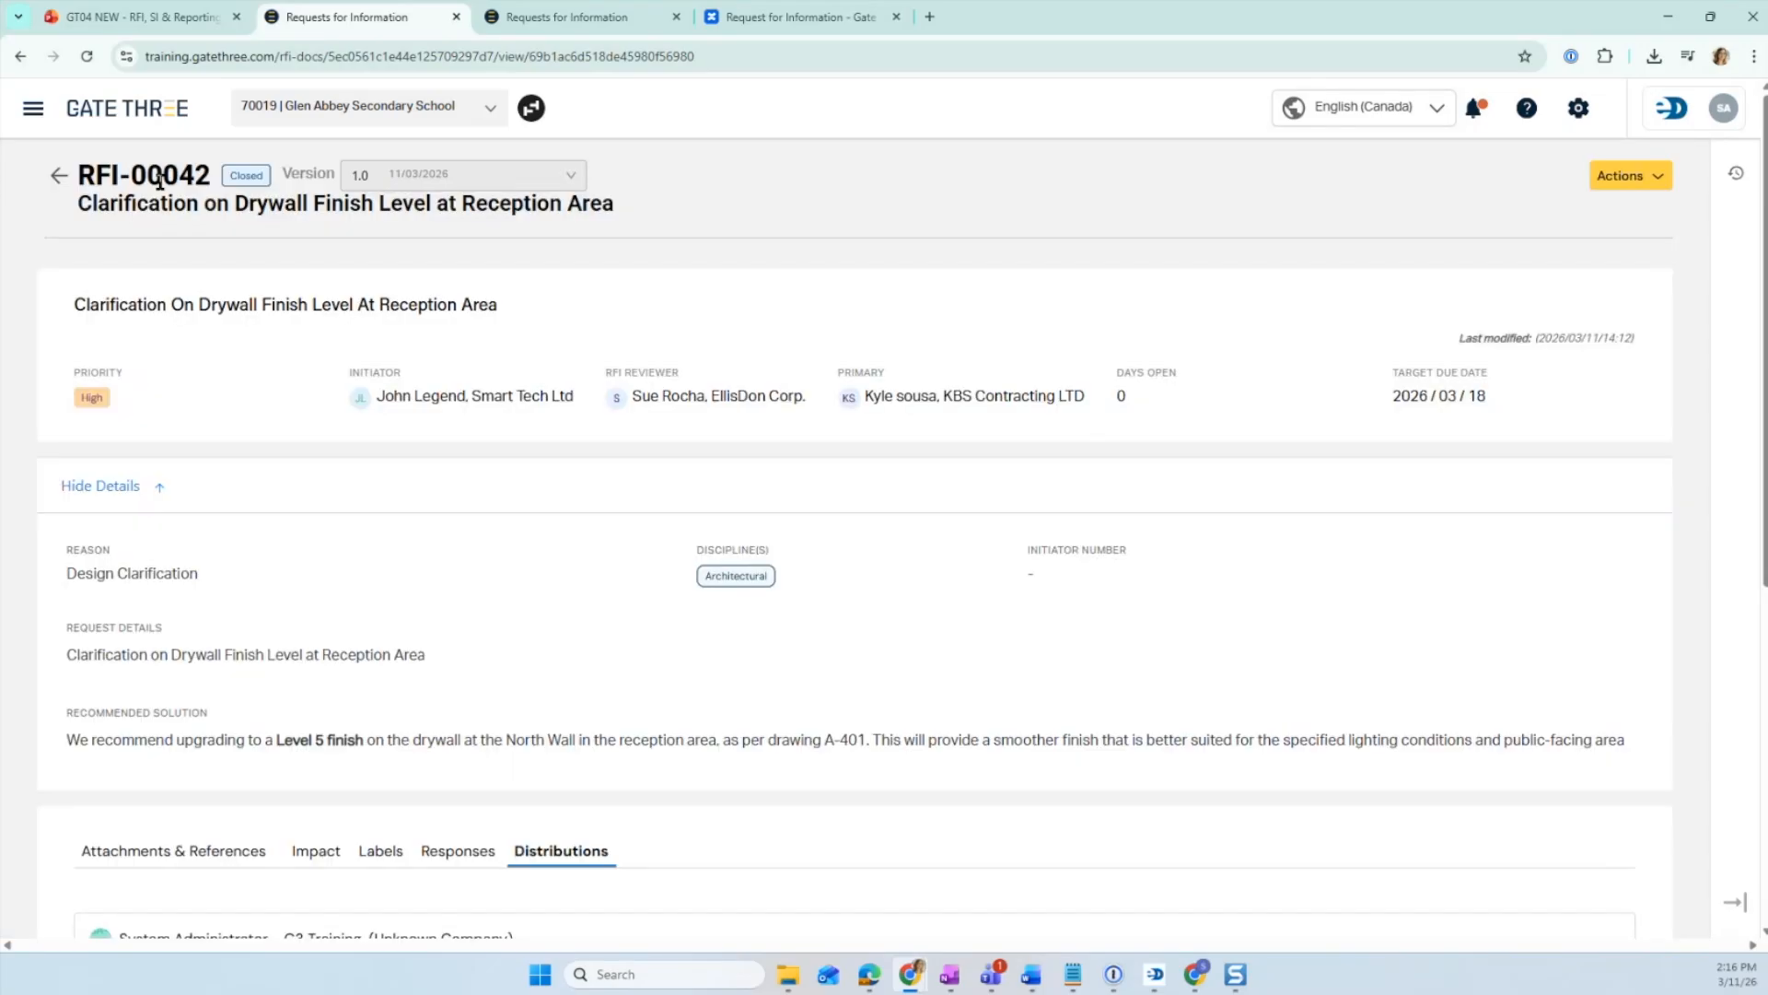
- Copy the RFI number, filter the RFI list by RFI-00042 and scroll across its row's columns
drag(80, 175, 209, 183)
key(ctrl+c)
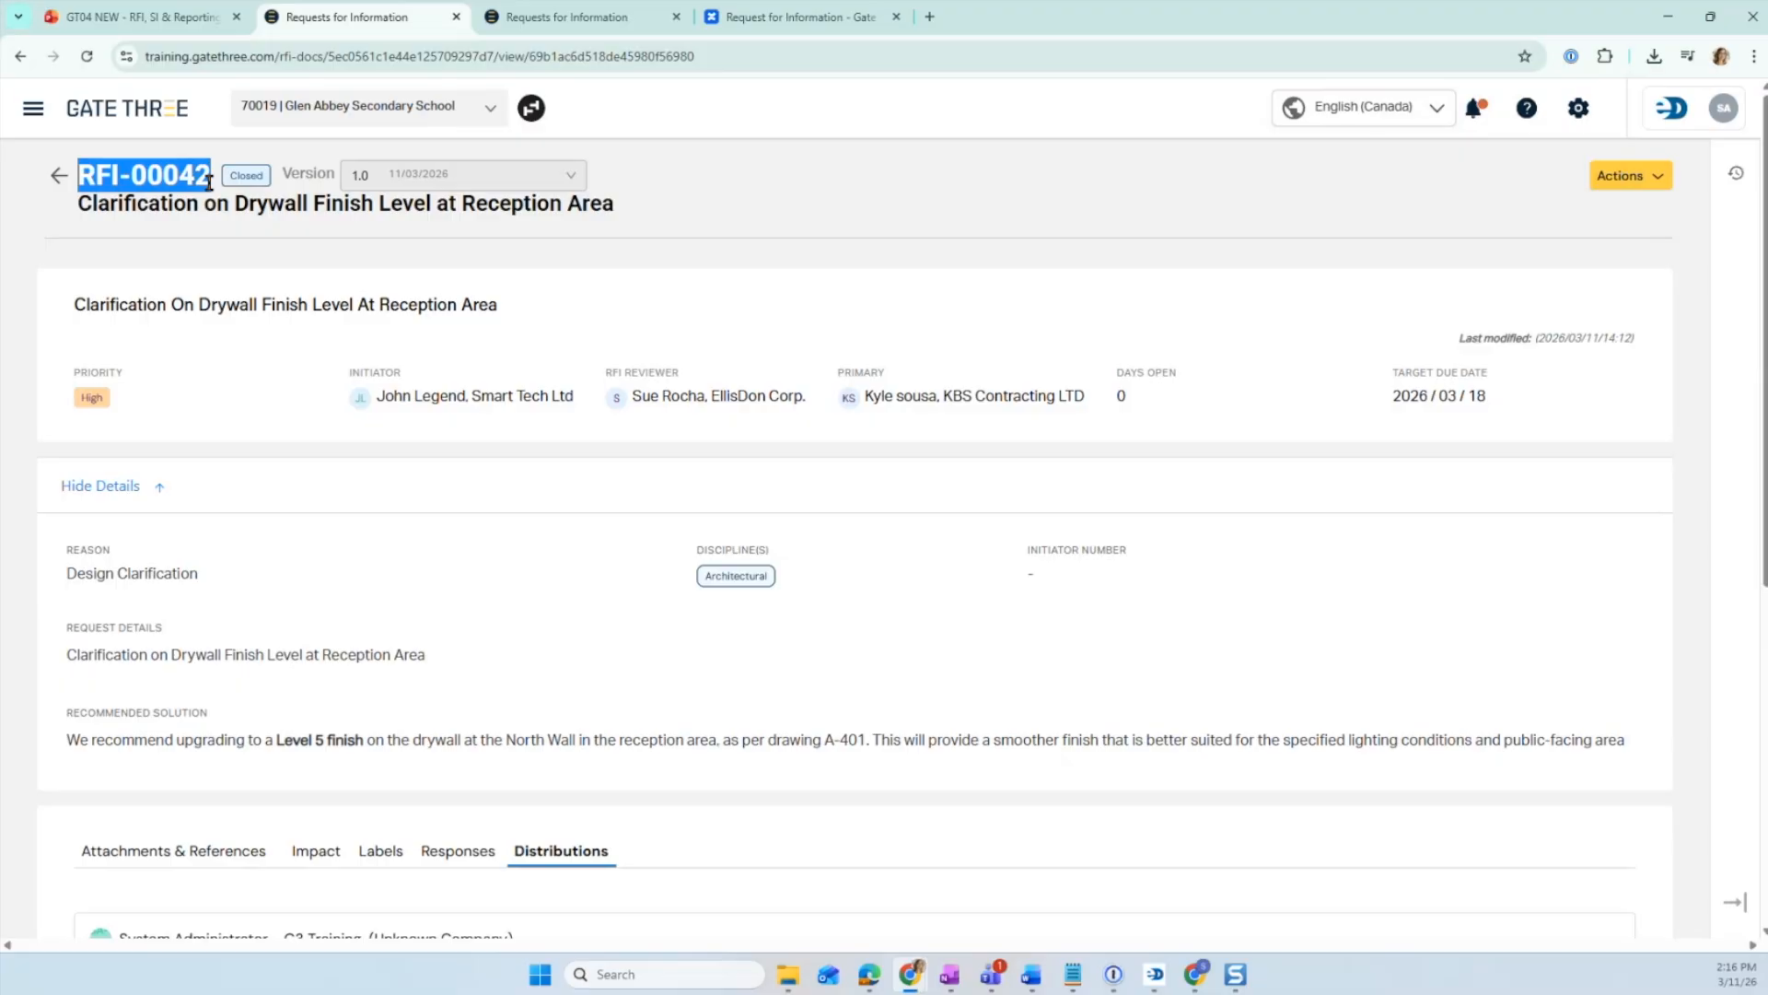
click(56, 175)
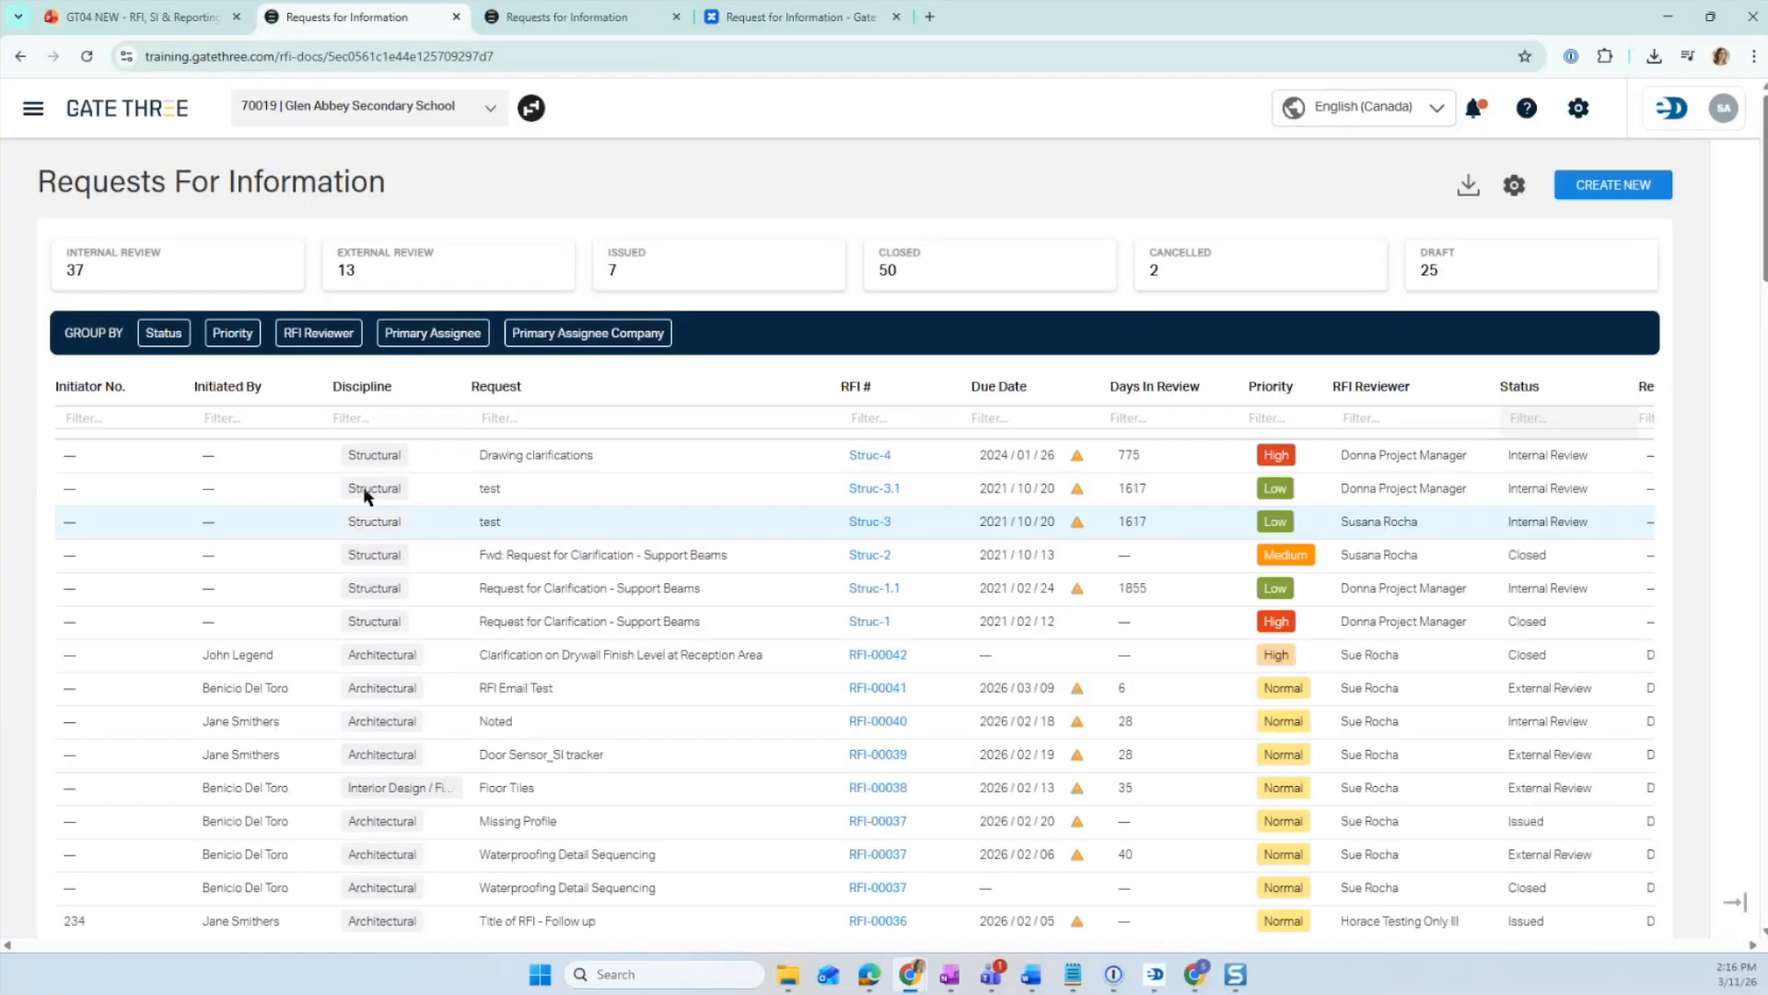
click(867, 419)
click(866, 415)
key(ctrl+v)
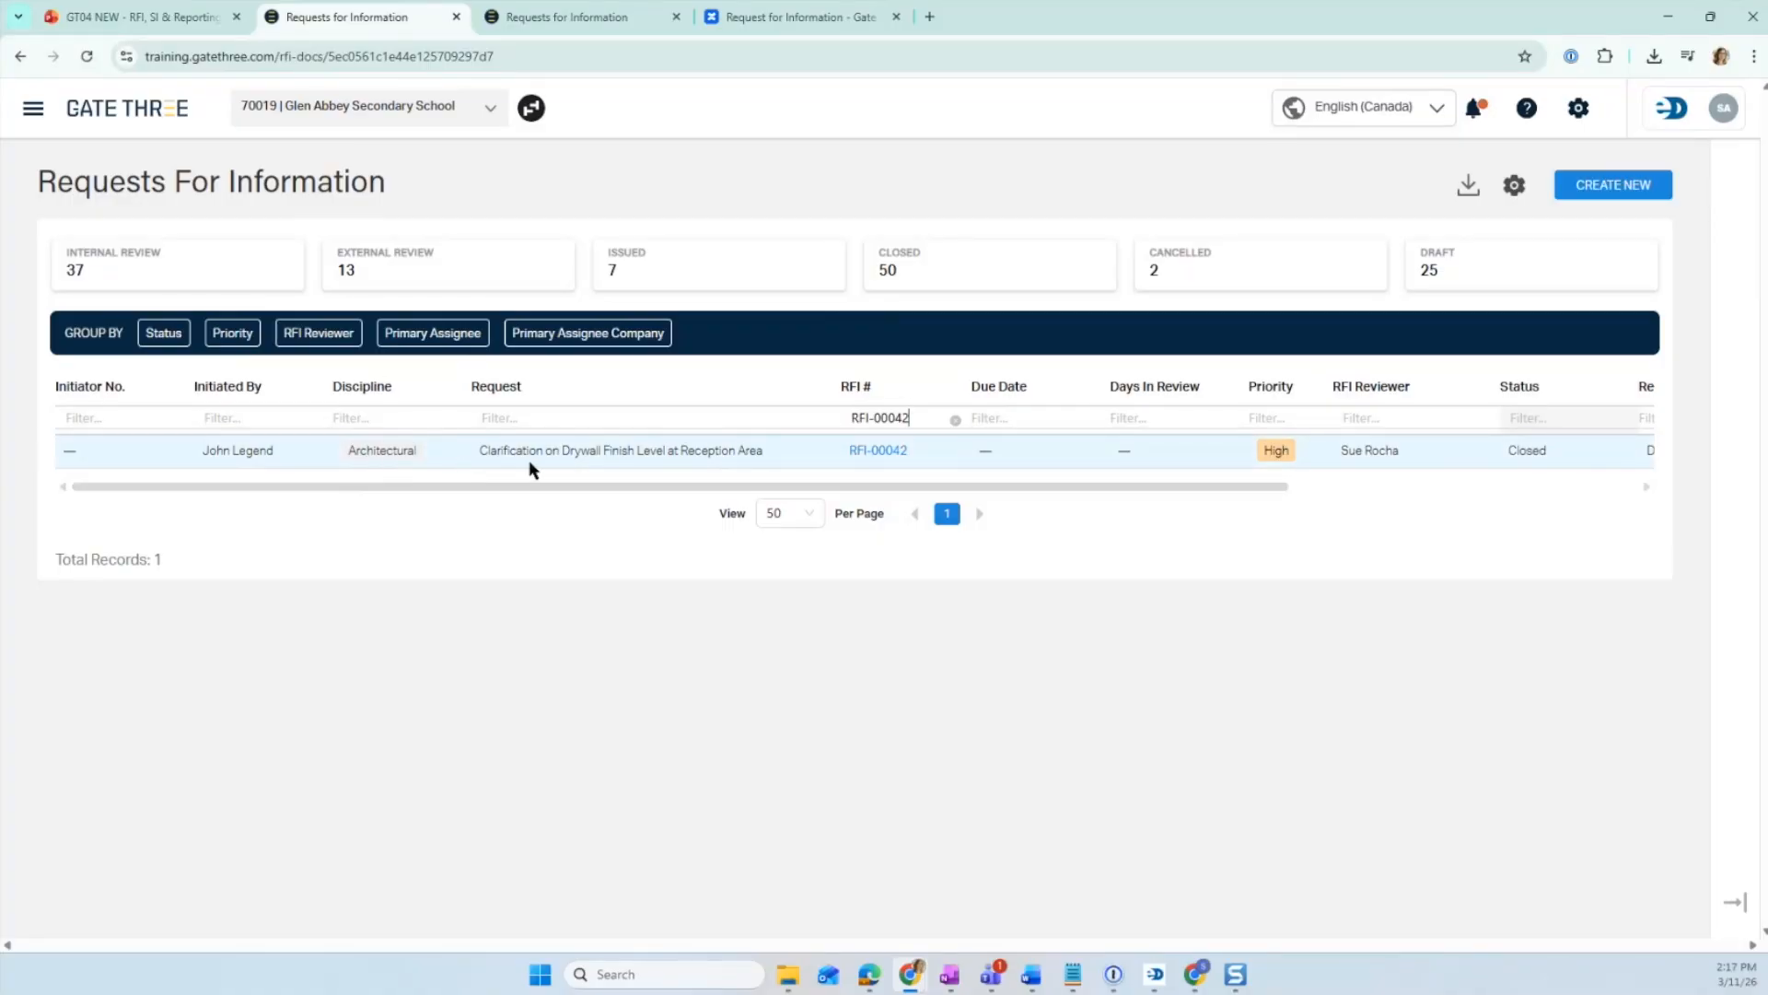
drag(608, 490, 761, 494)
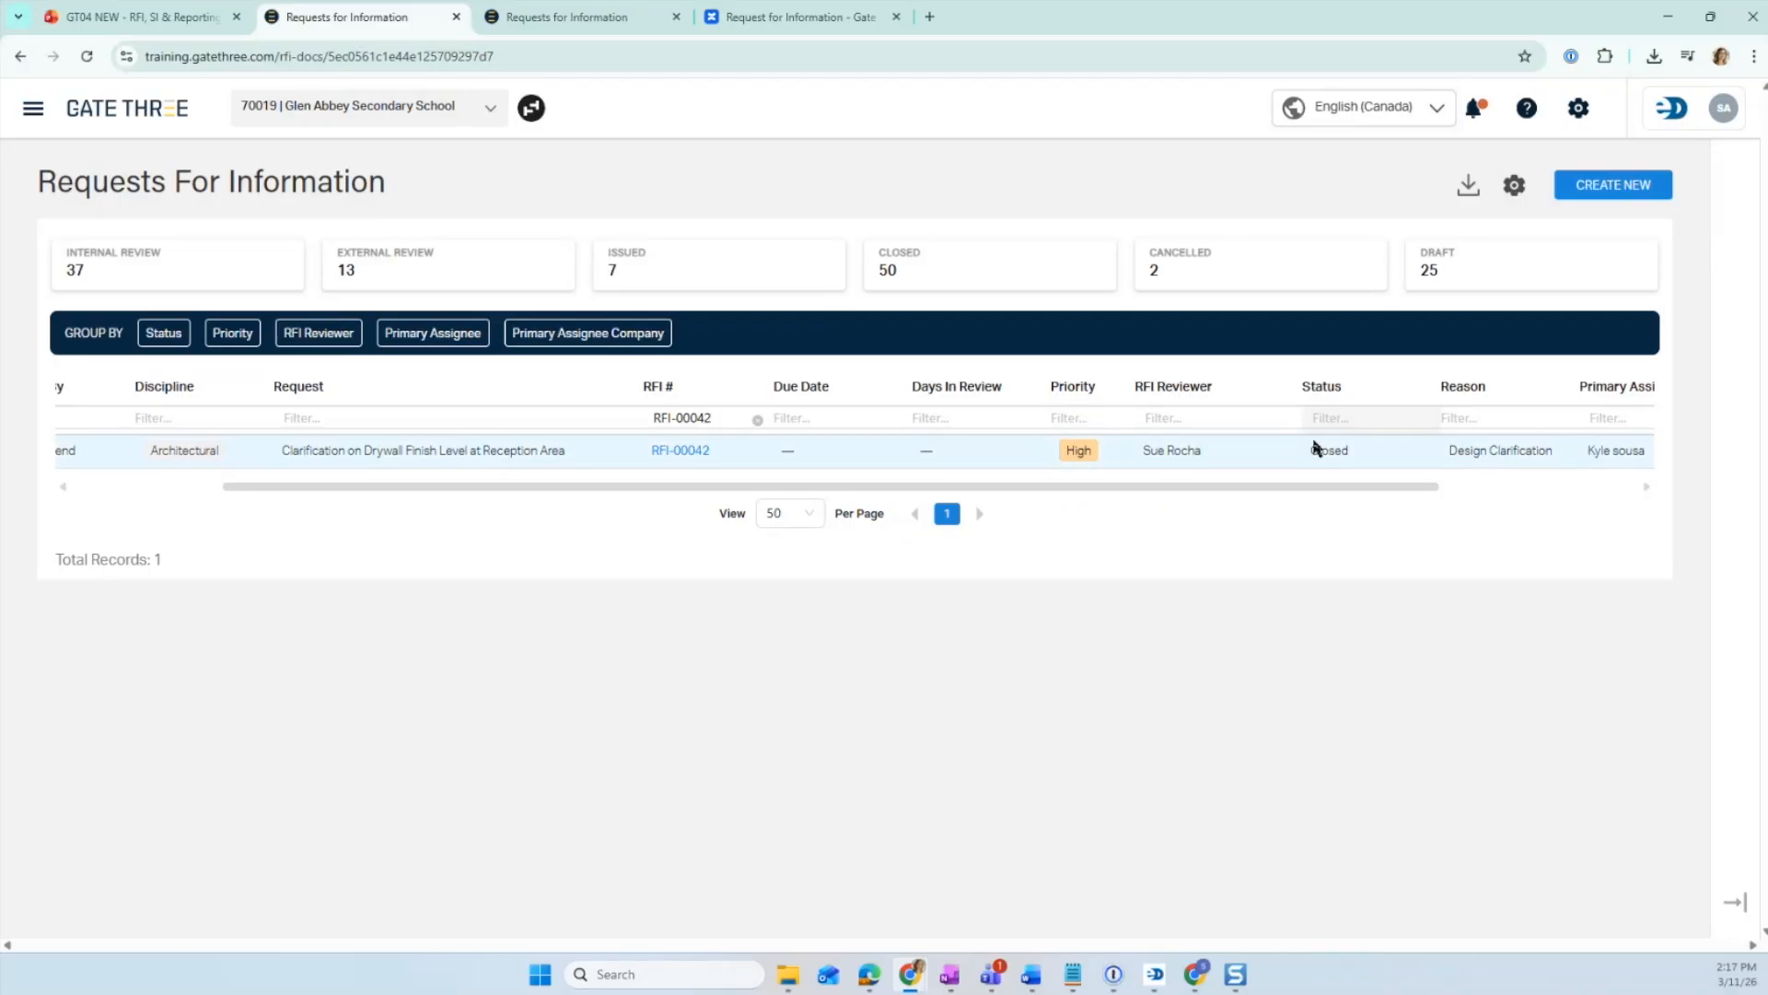
drag(1342, 490, 1533, 495)
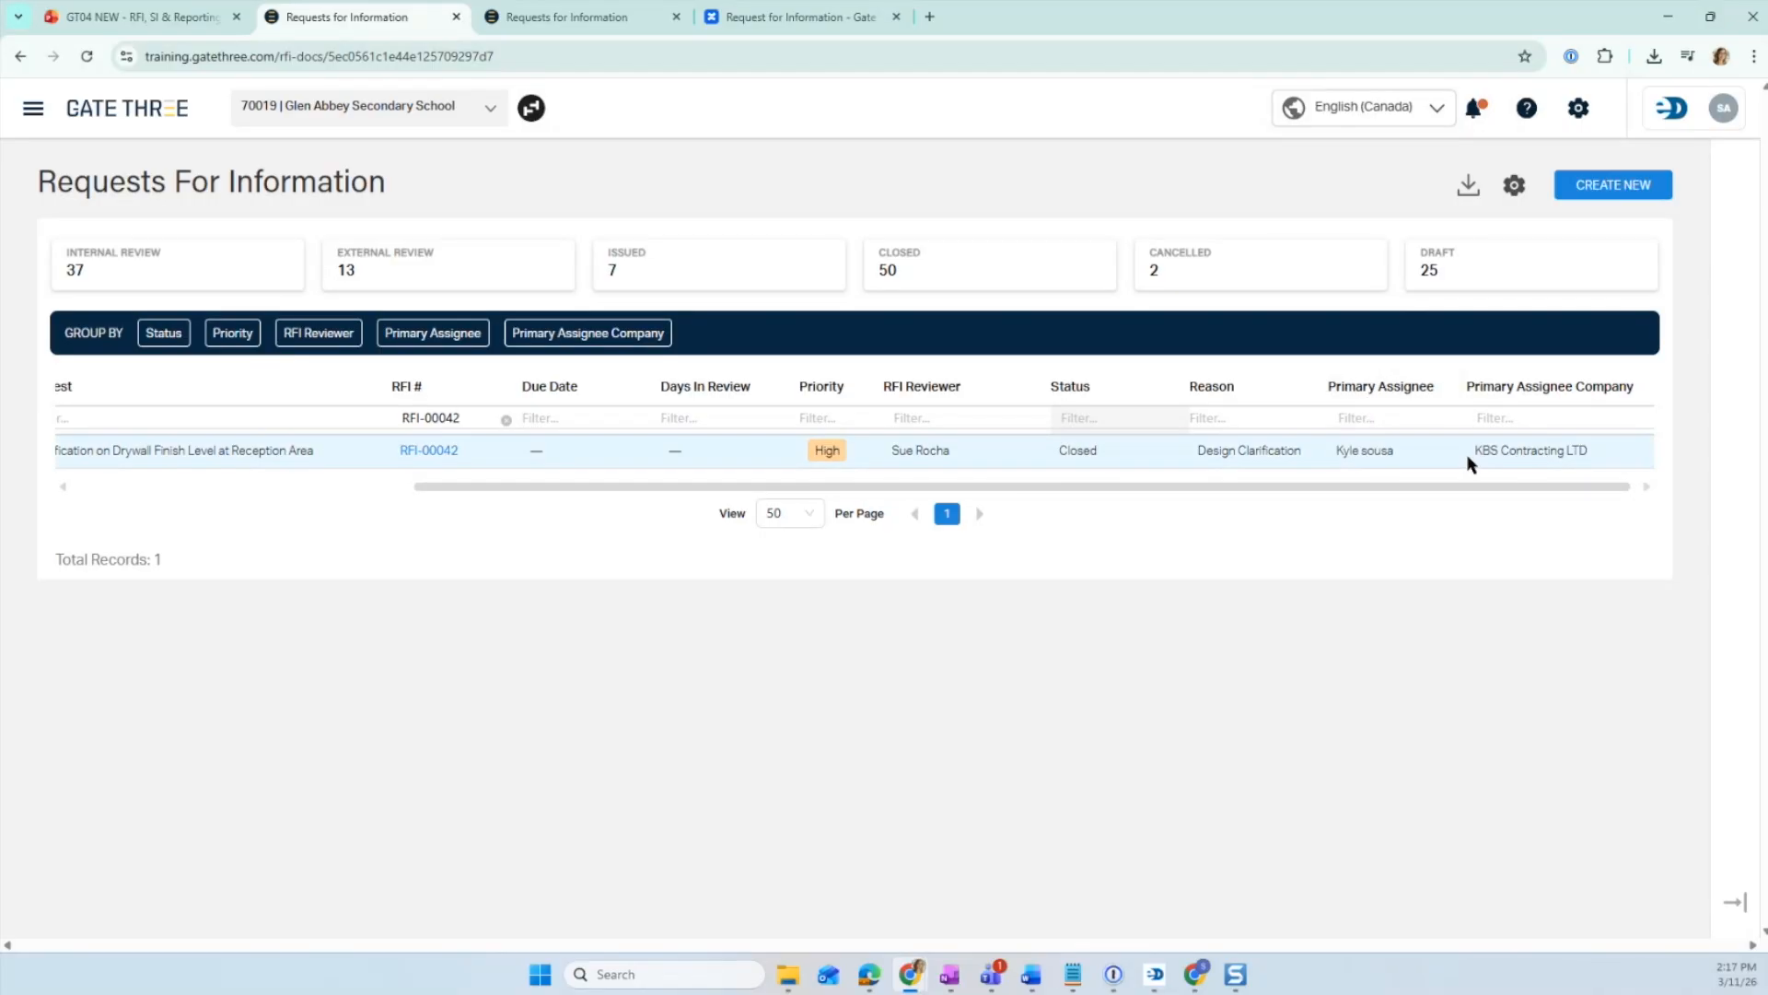
- Browse the training slides, the Help menu and the Request for Information documentation pages
click(153, 17)
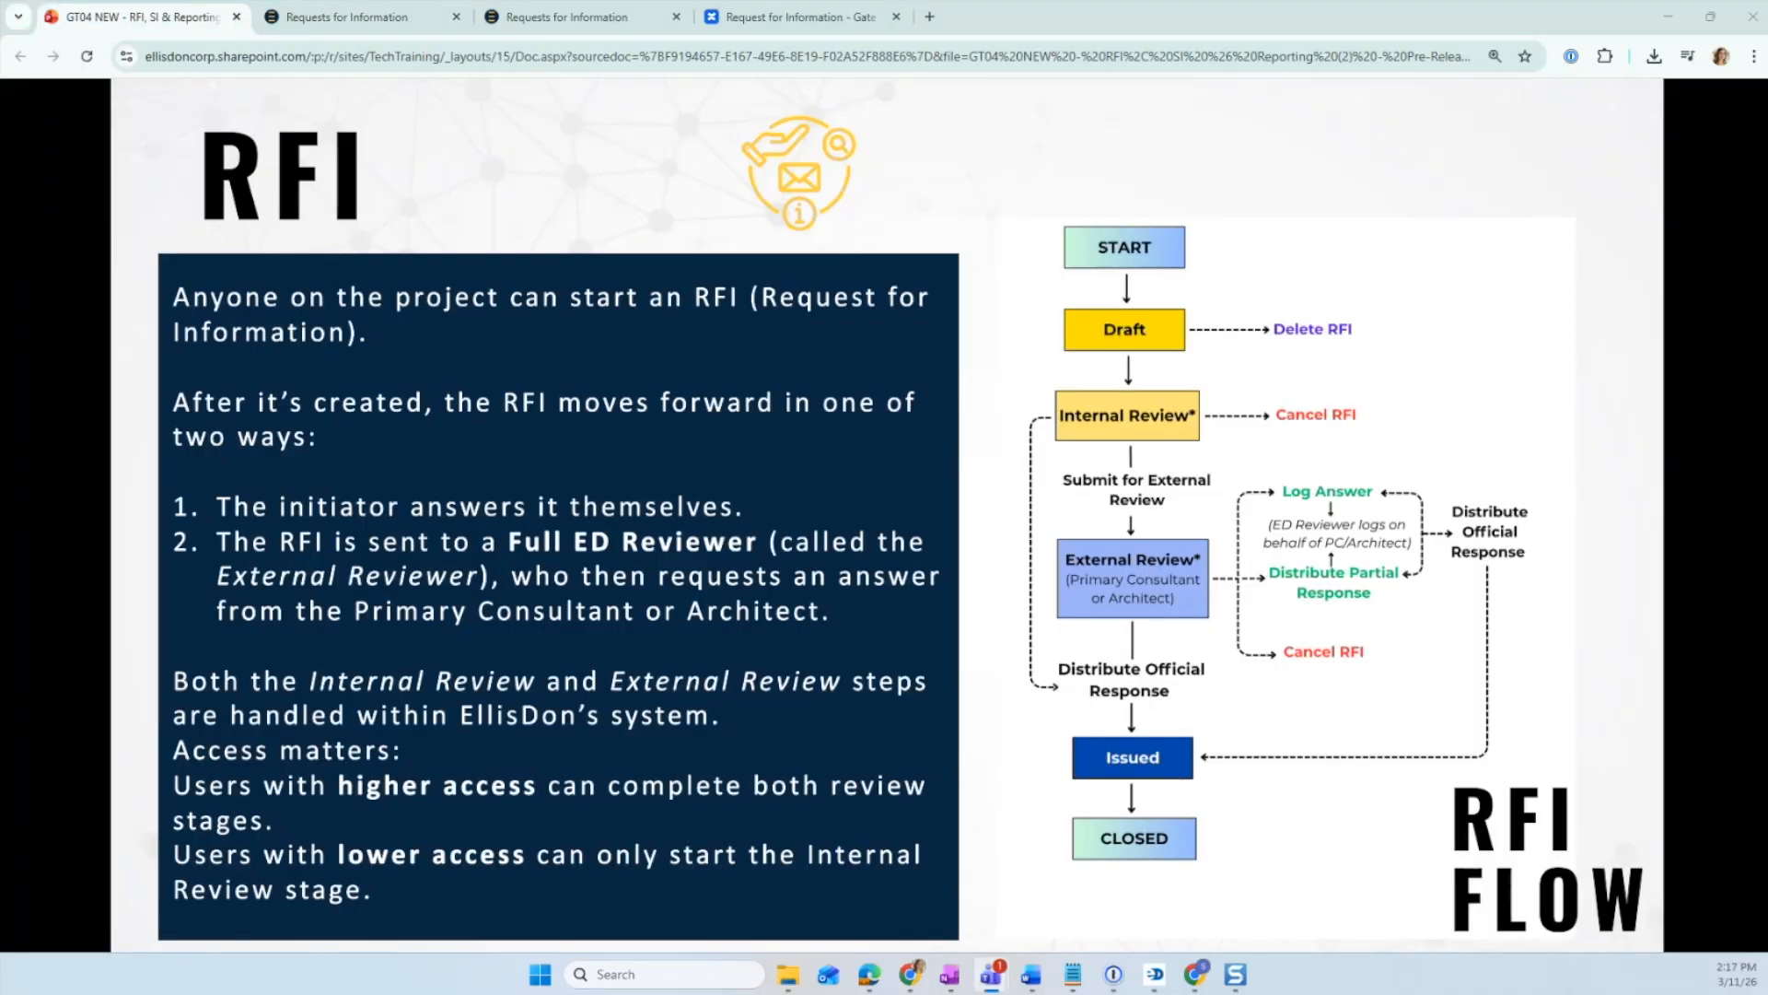
click(792, 17)
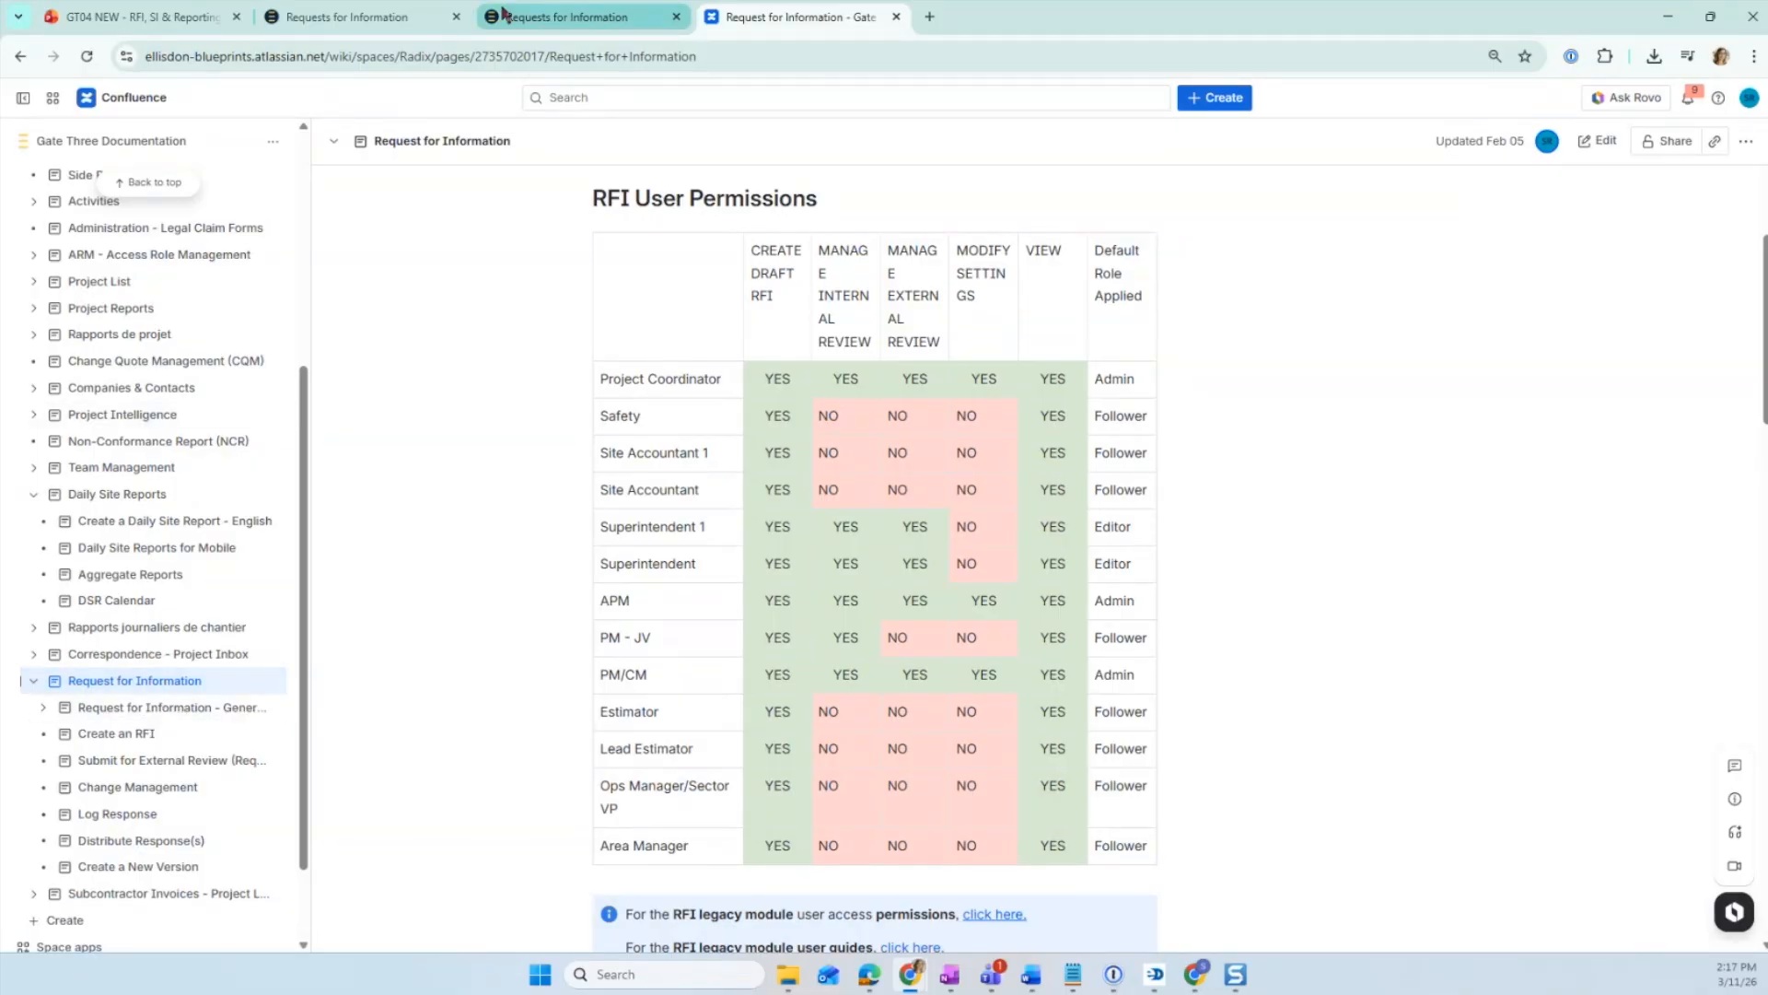
click(552, 17)
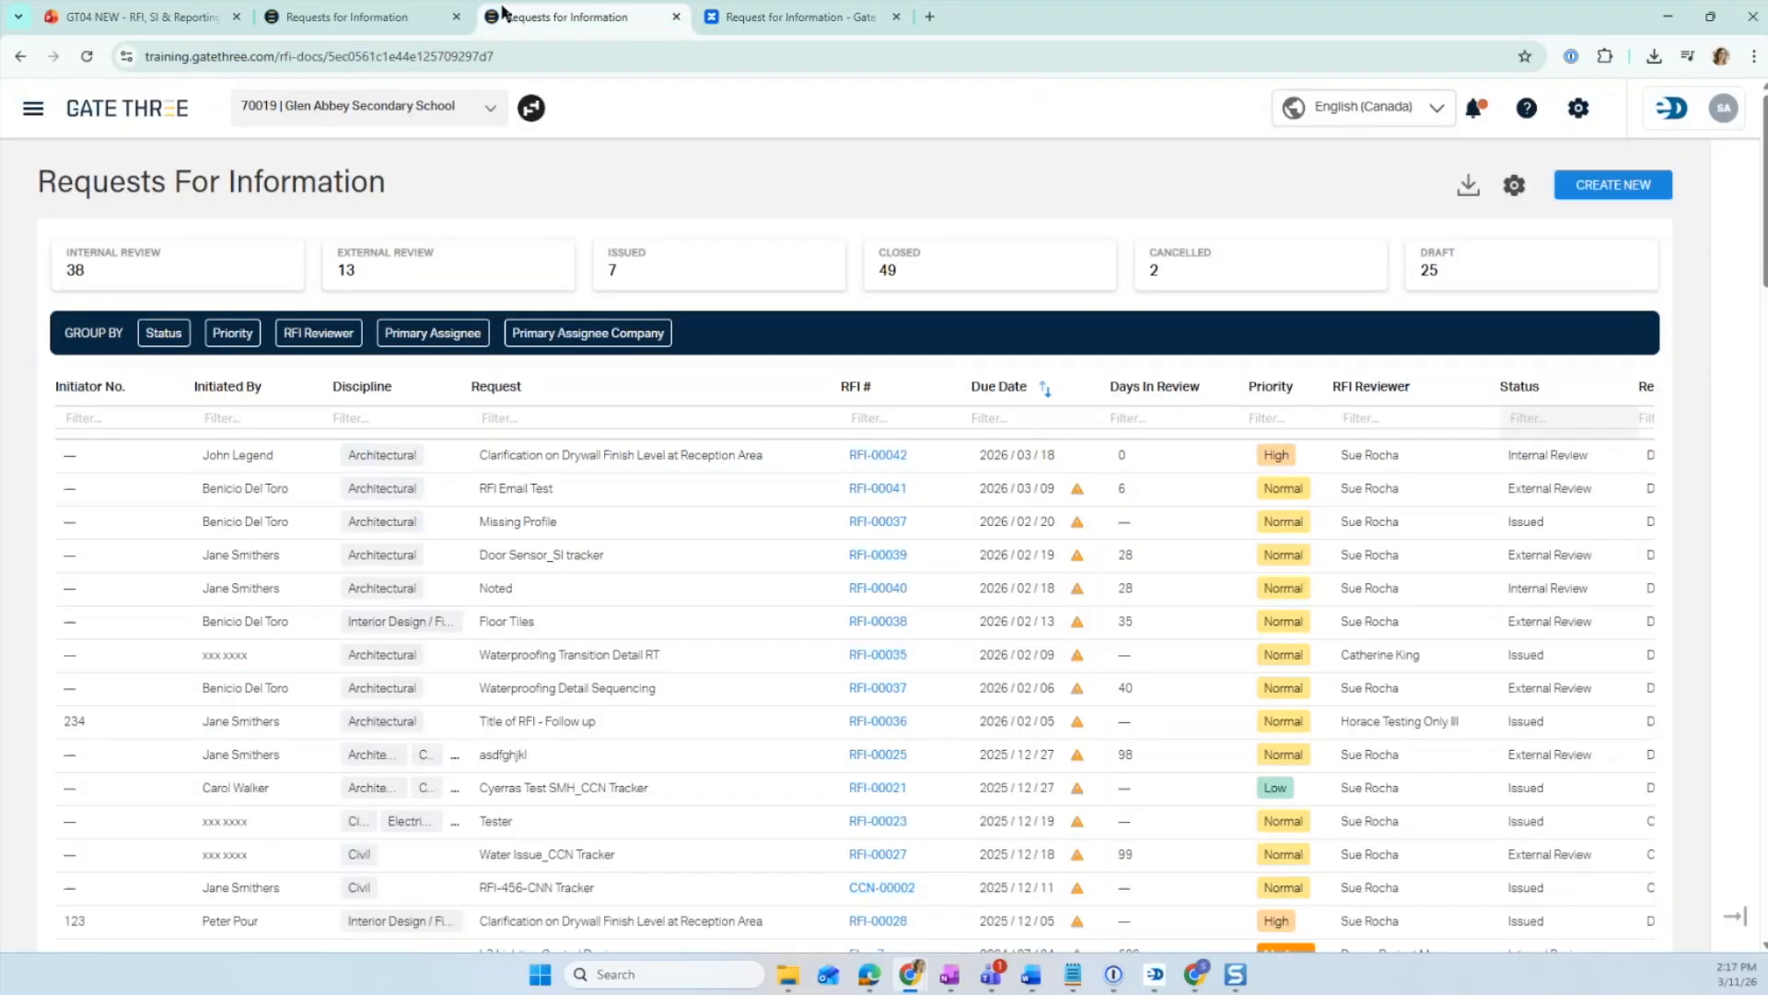
click(1527, 114)
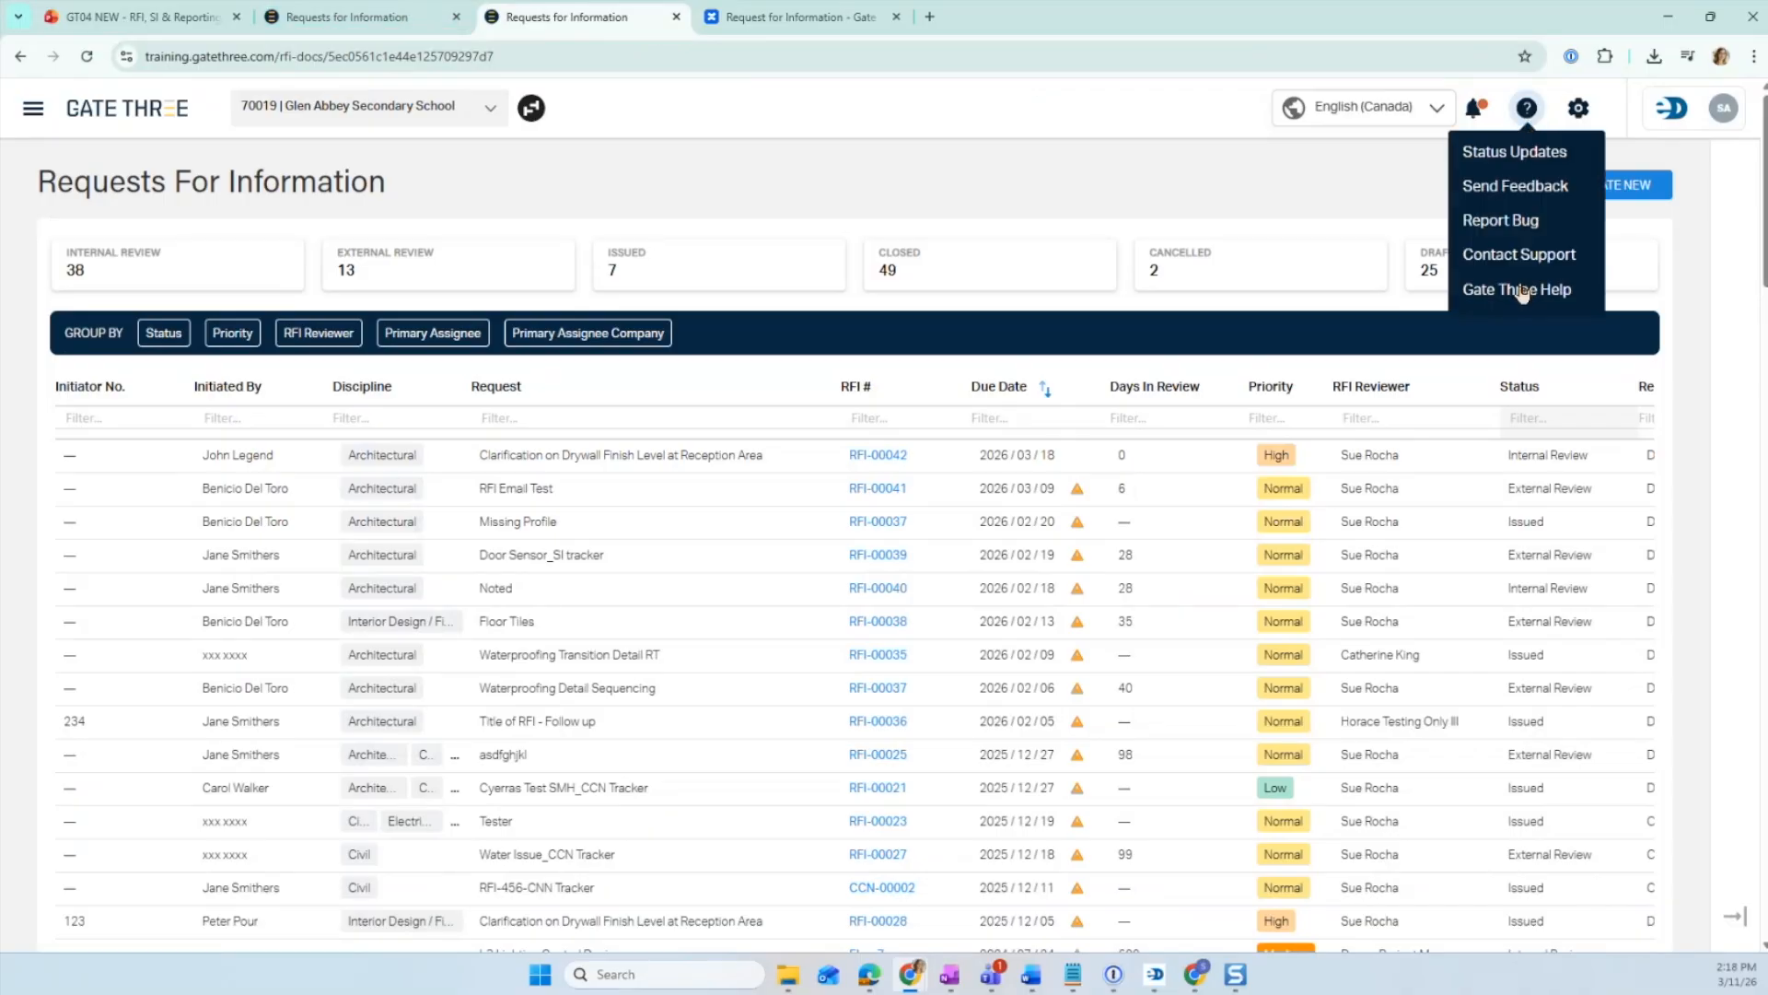
click(350, 18)
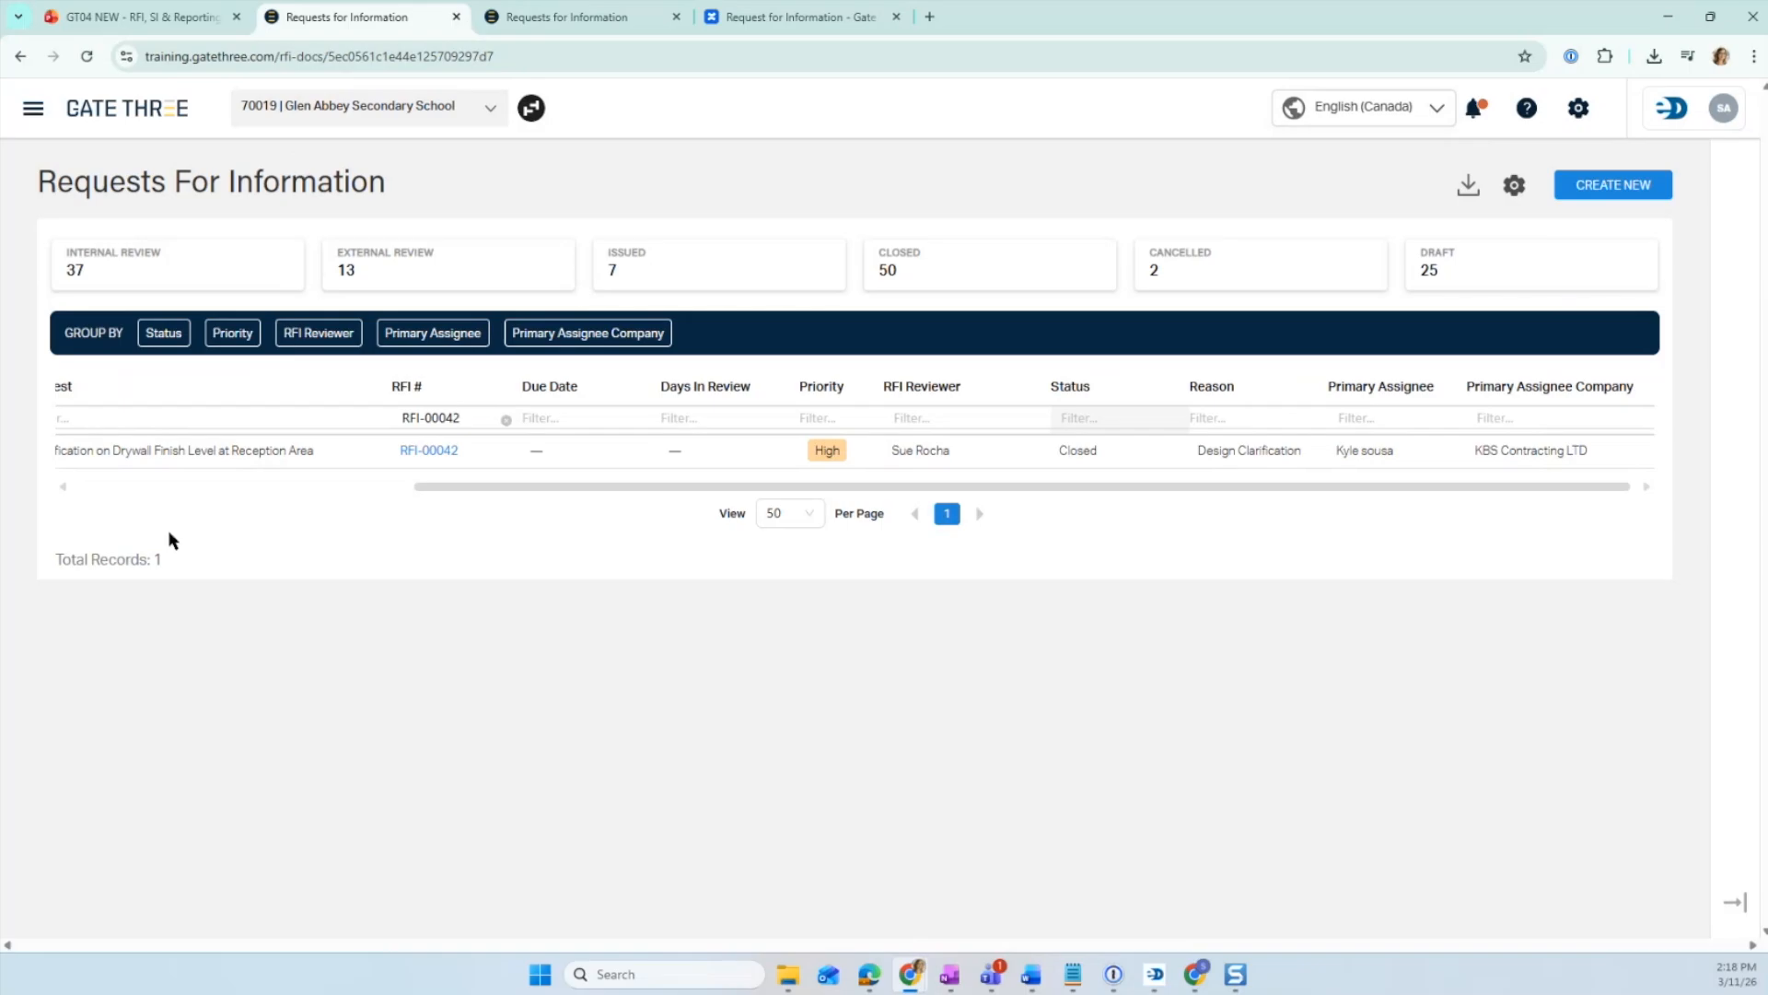
click(723, 16)
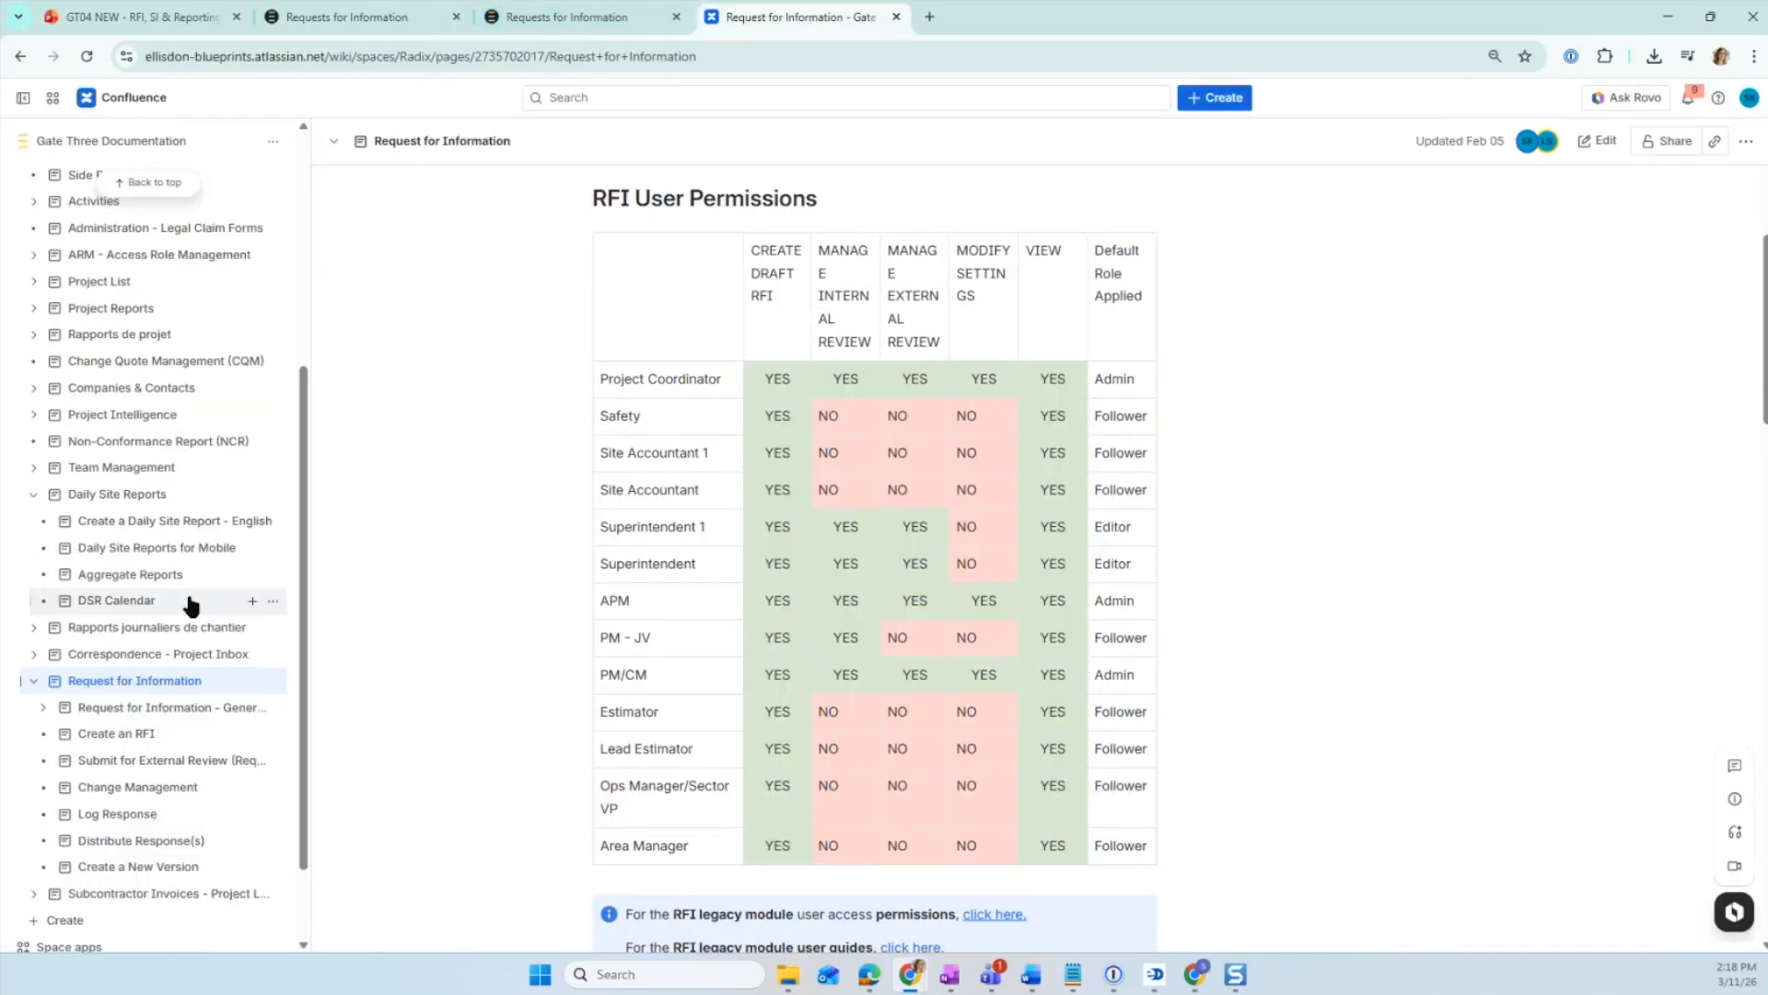
click(42, 707)
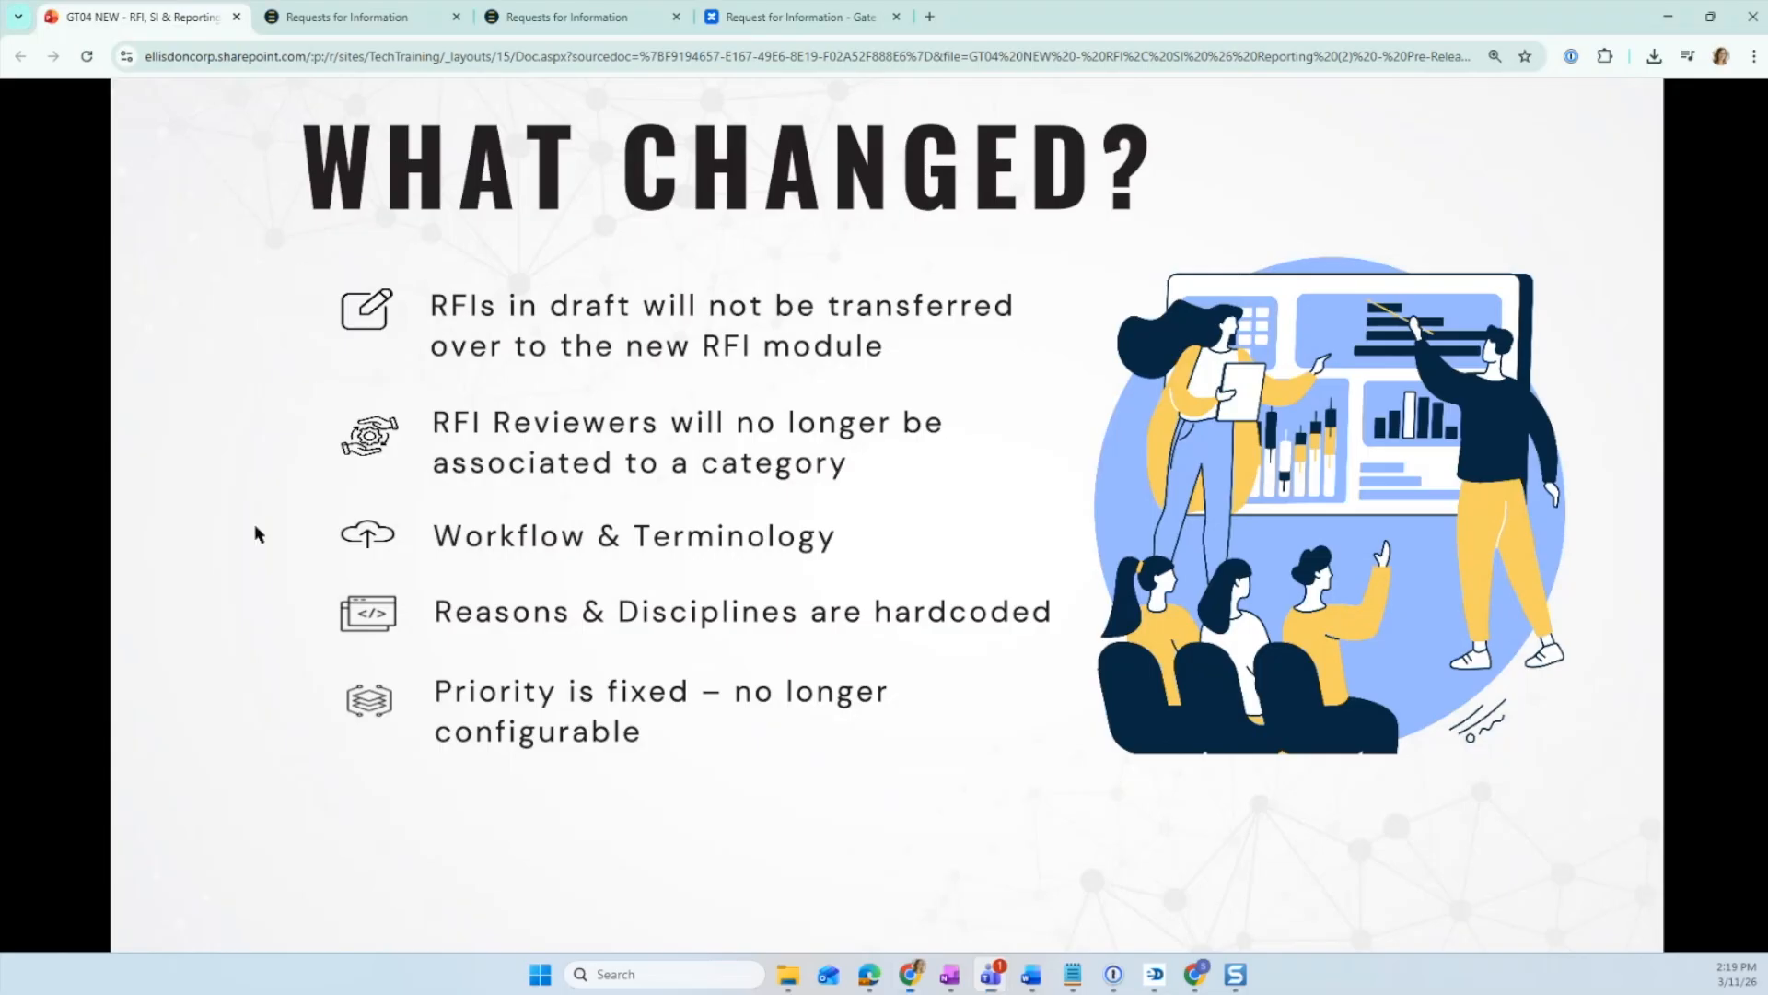
click(257, 527)
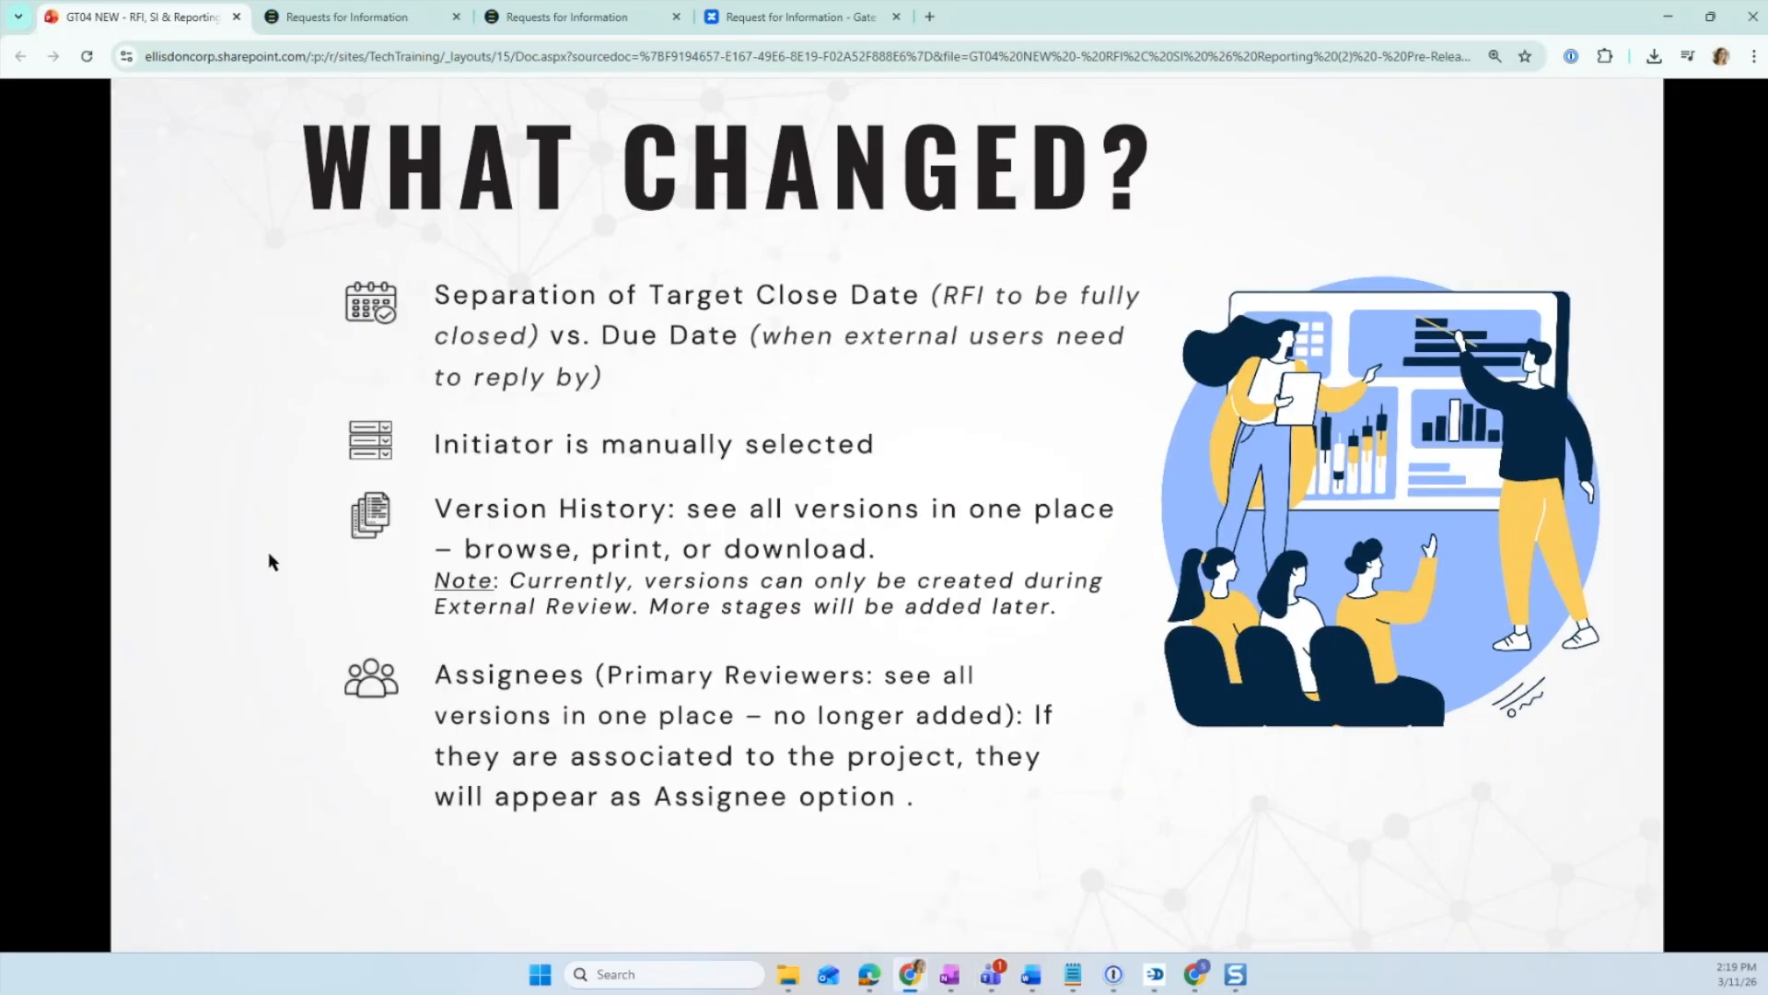
- Page back and forth through the training slides on what's new, the RFI flow, current workarounds and what changed
click(237, 607)
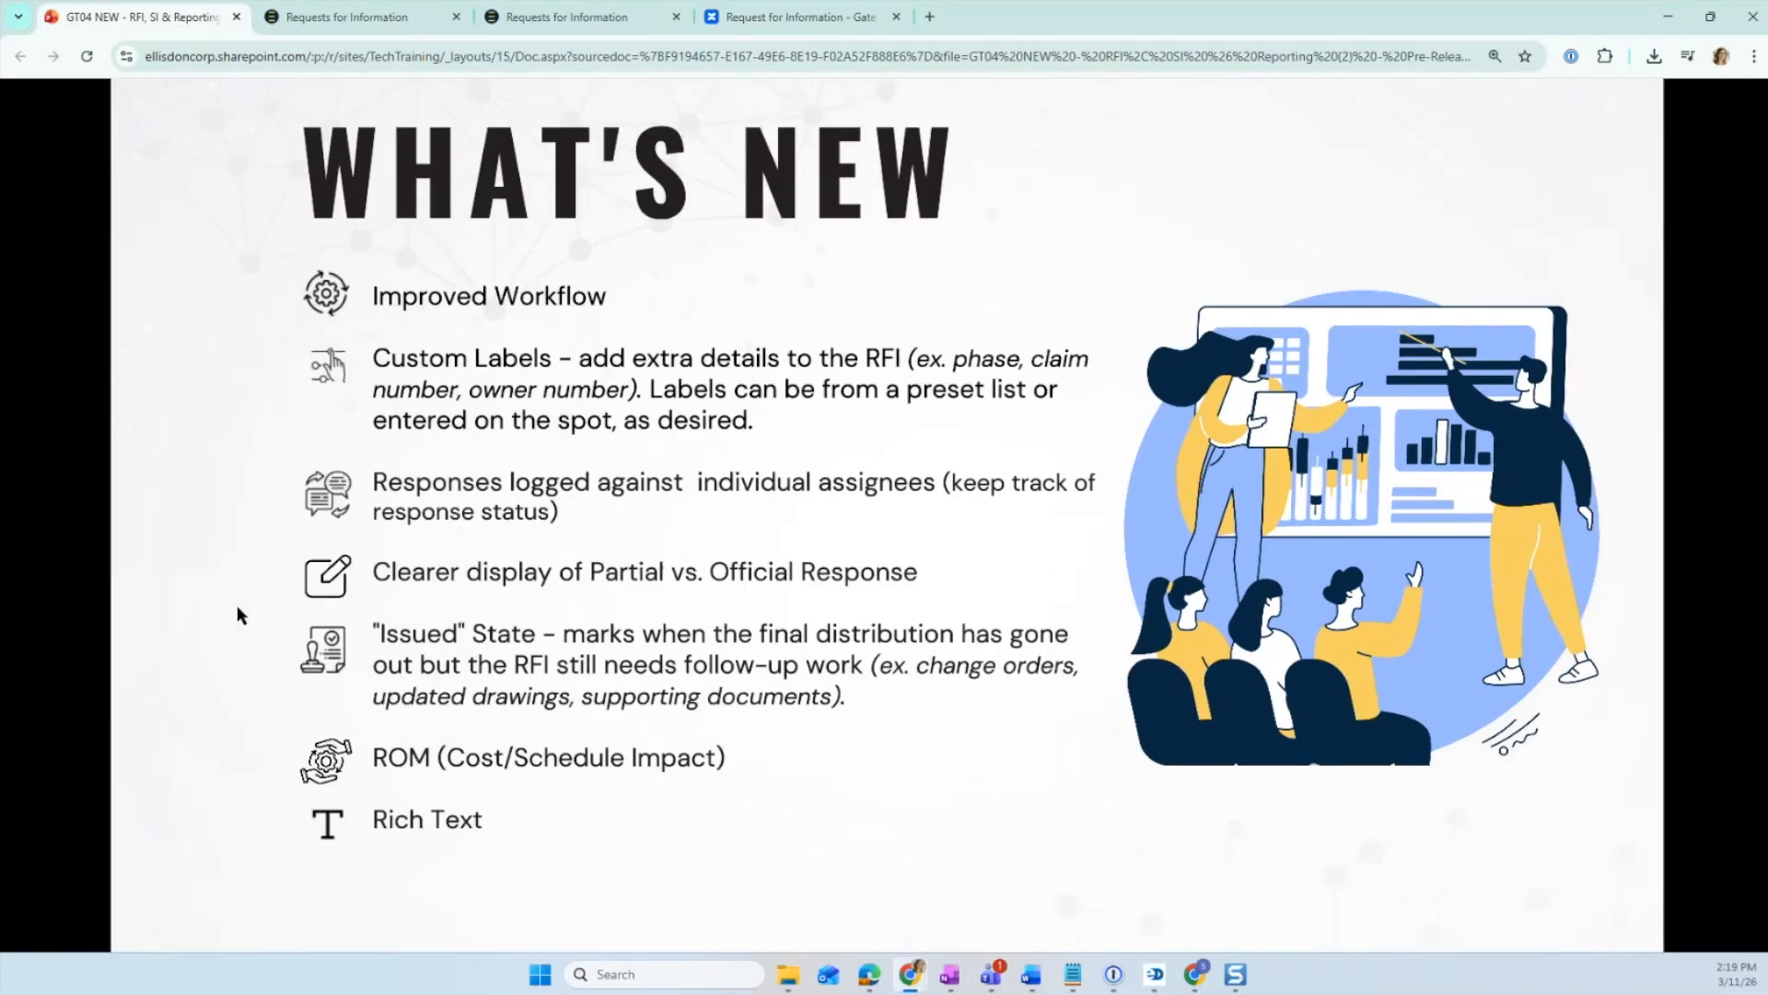
click(237, 607)
click(236, 605)
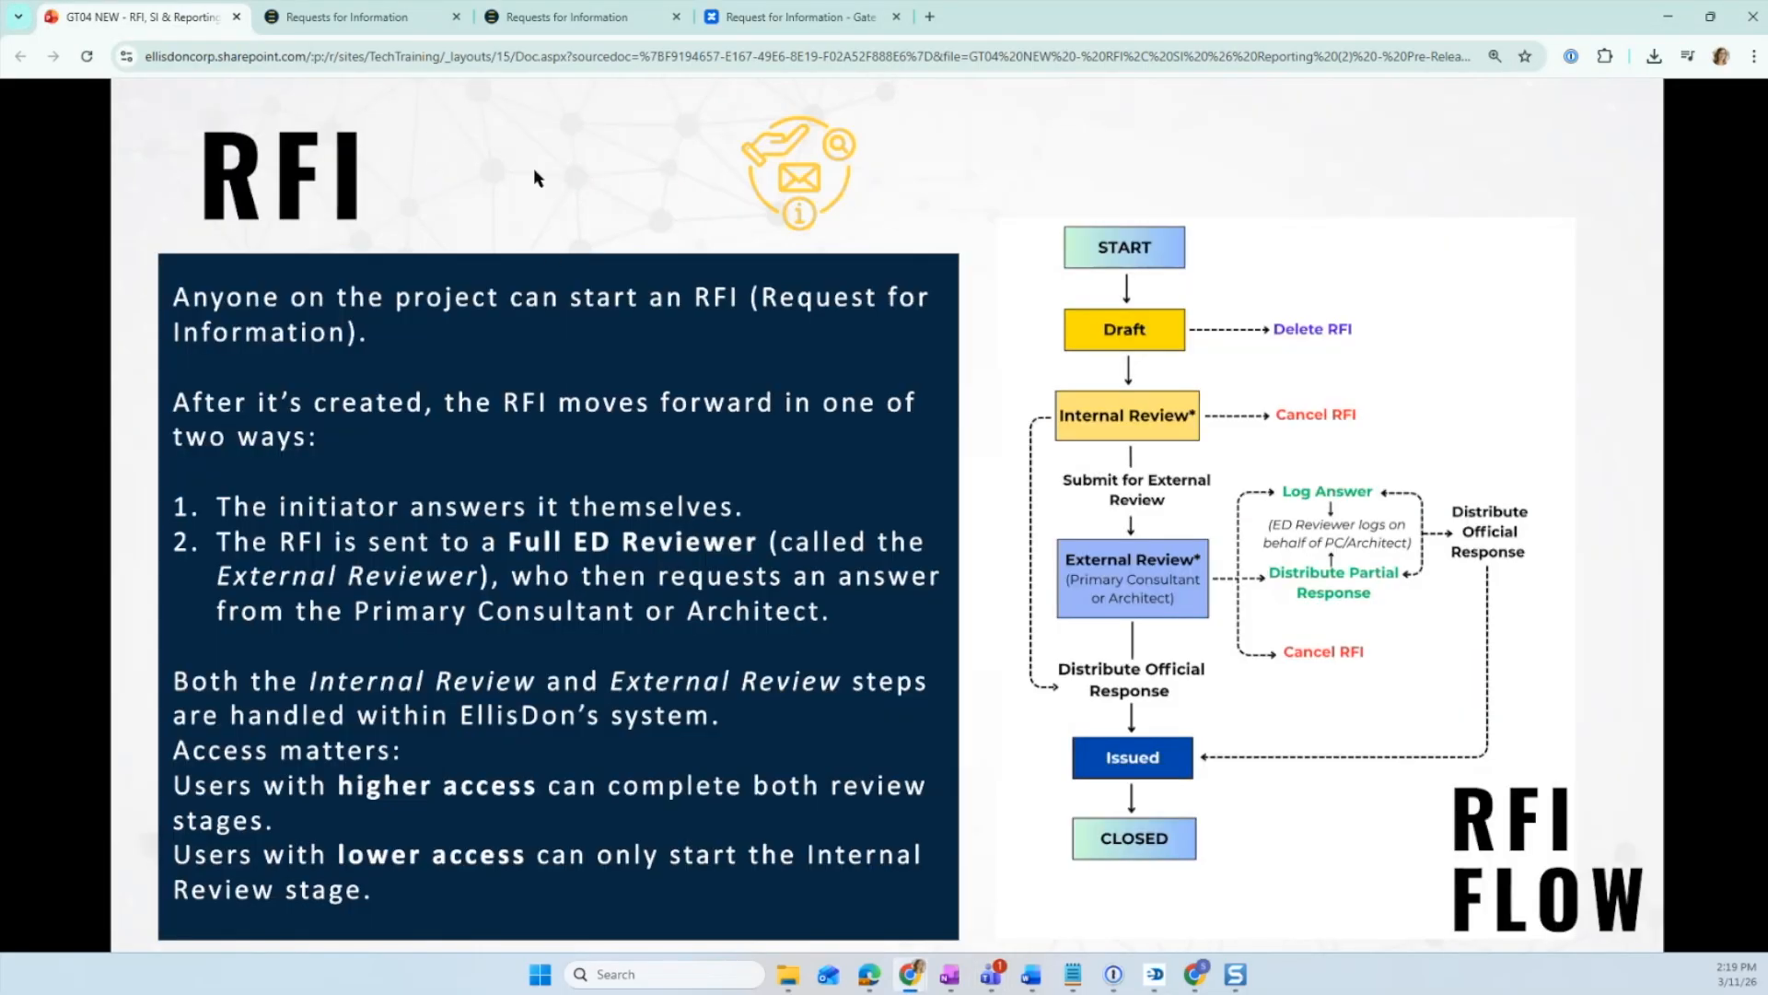
click(255, 391)
click(255, 393)
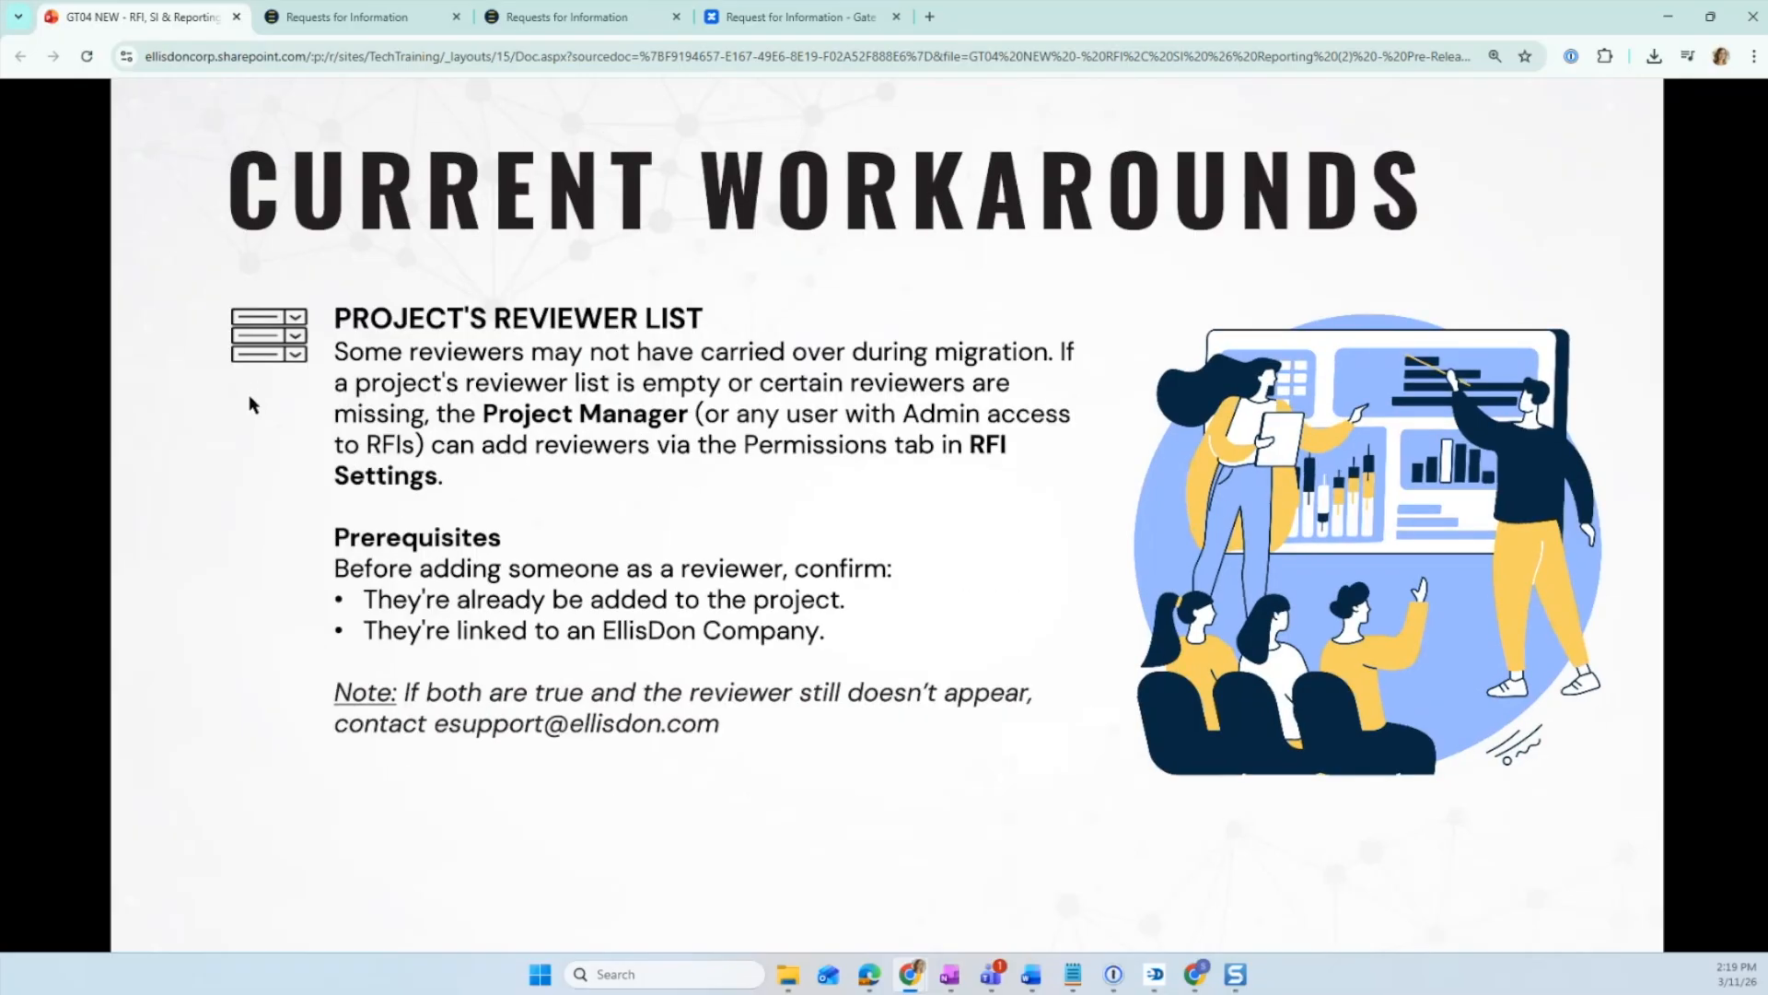
click(249, 402)
scroll(245, 392, up, 7)
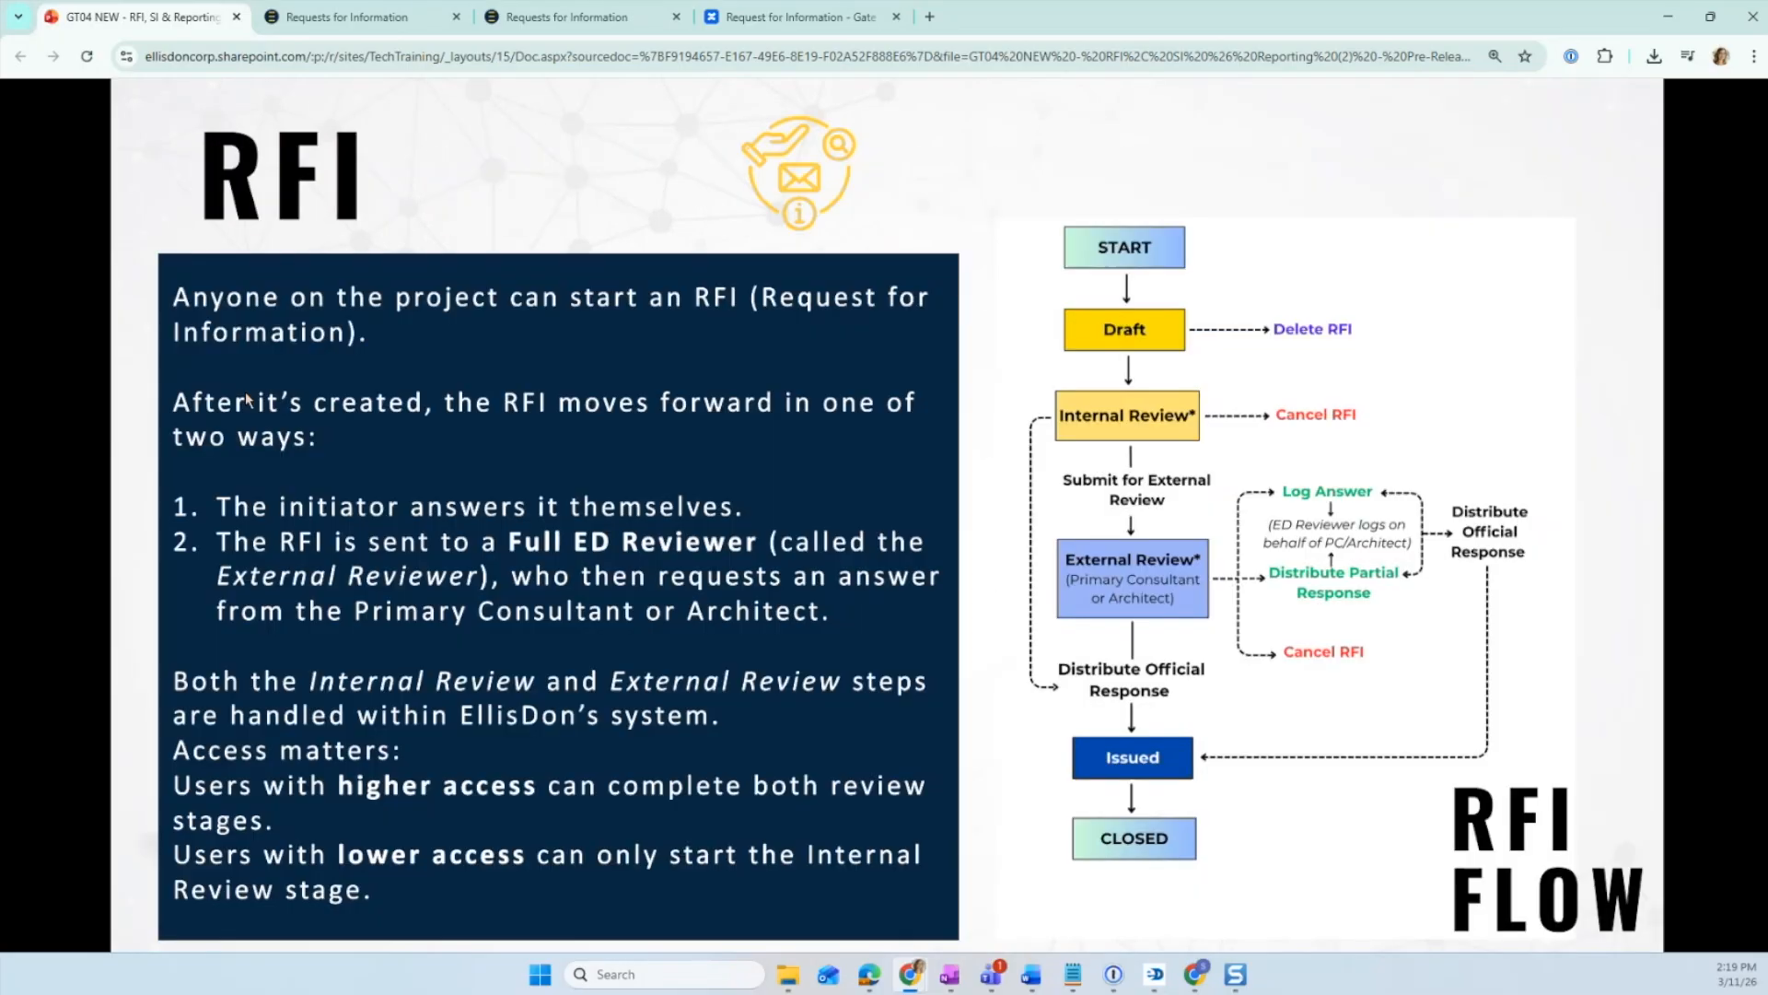
click(247, 398)
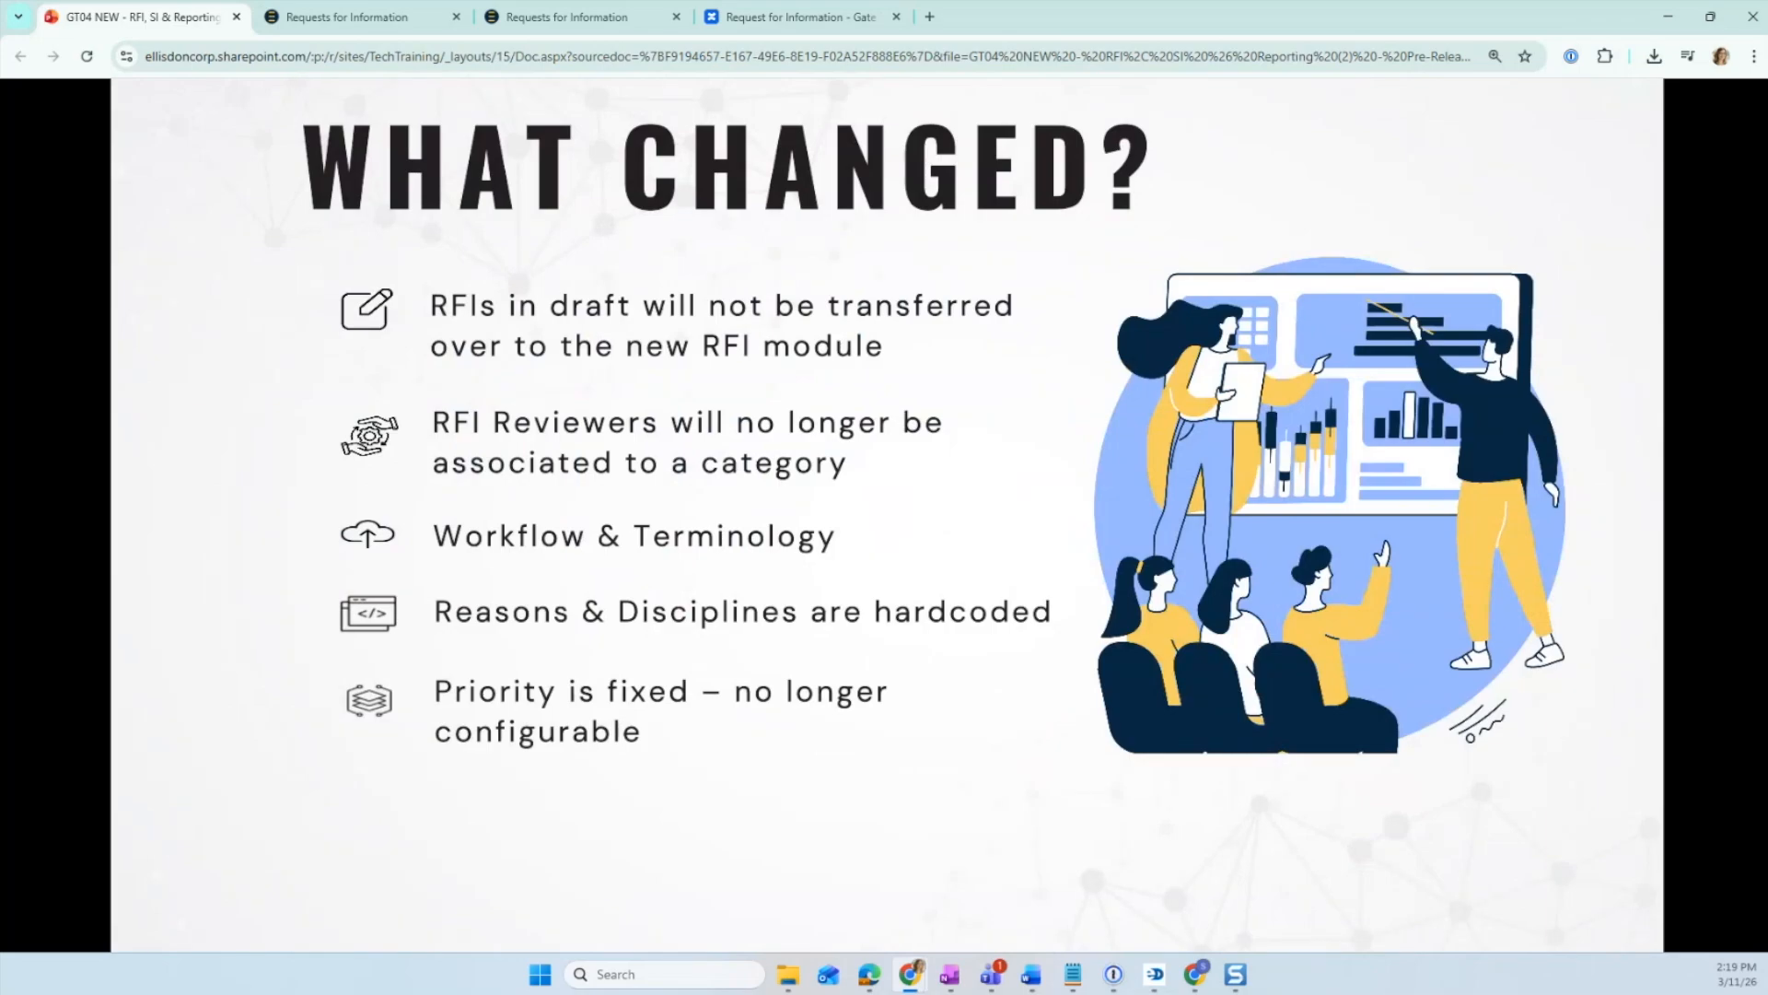
key(Right)
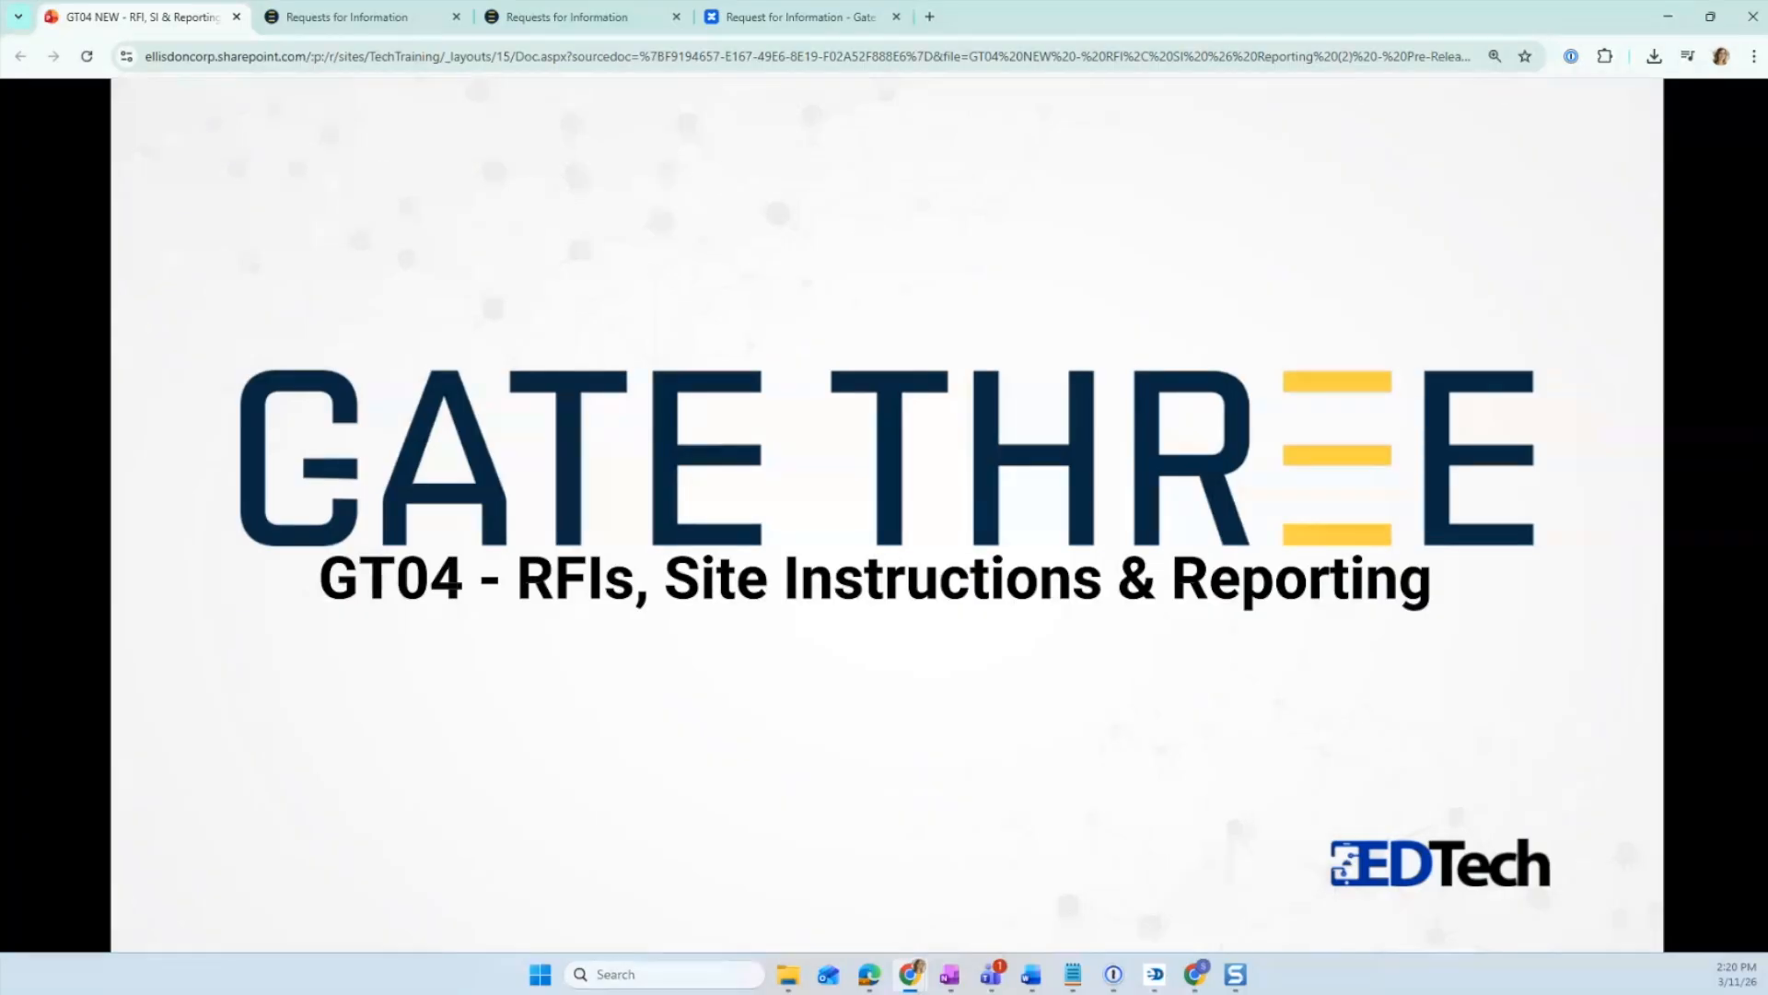
- Open the documentation's list of projects still on the legacy RFI module and scroll through its table
click(843, 18)
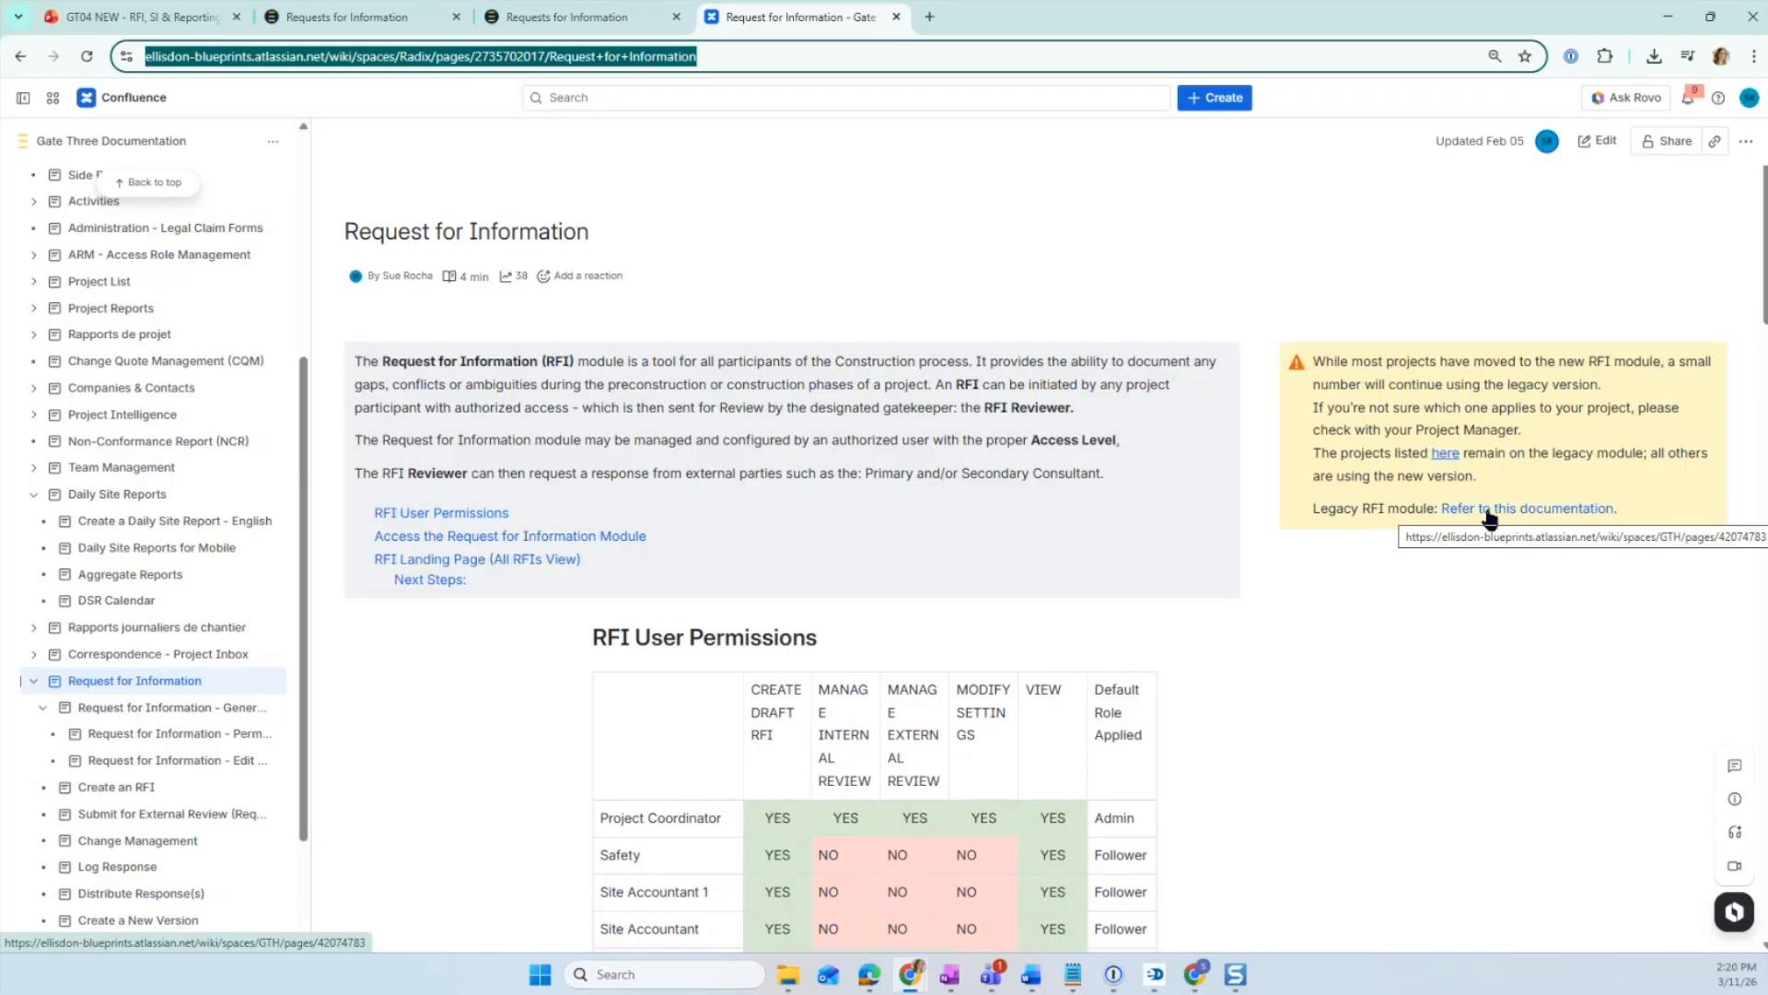
click(1454, 456)
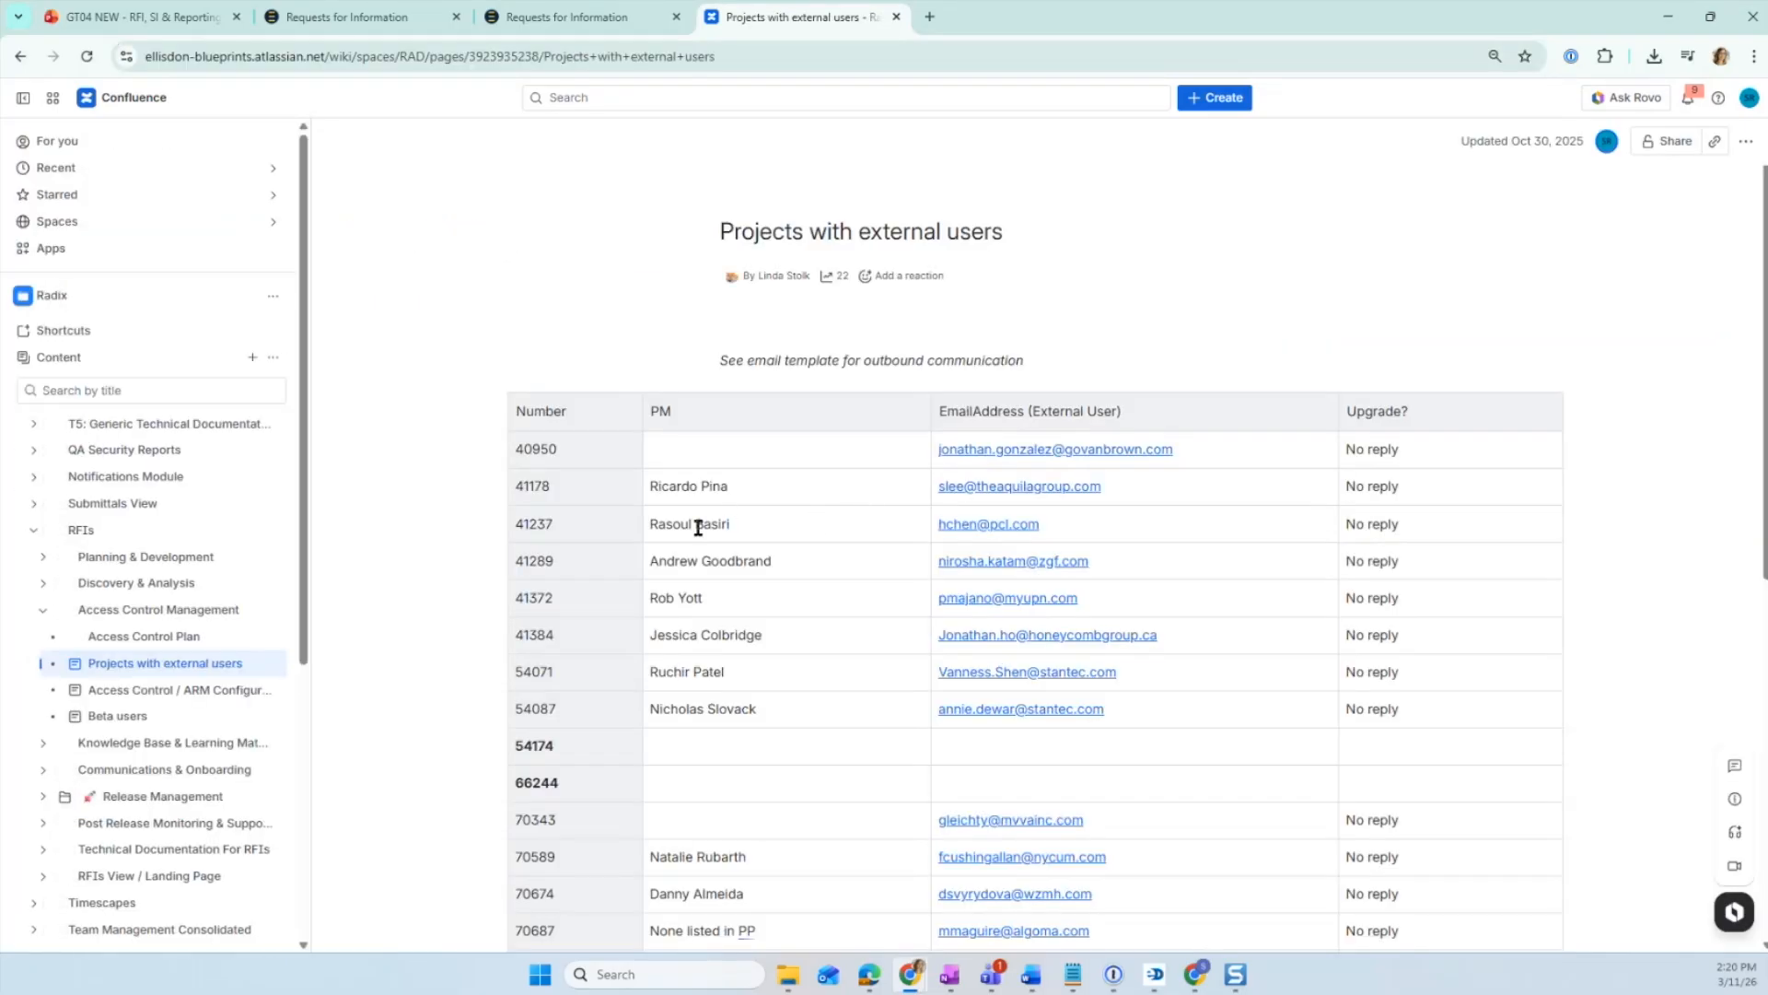
scroll(700, 539, down, 2)
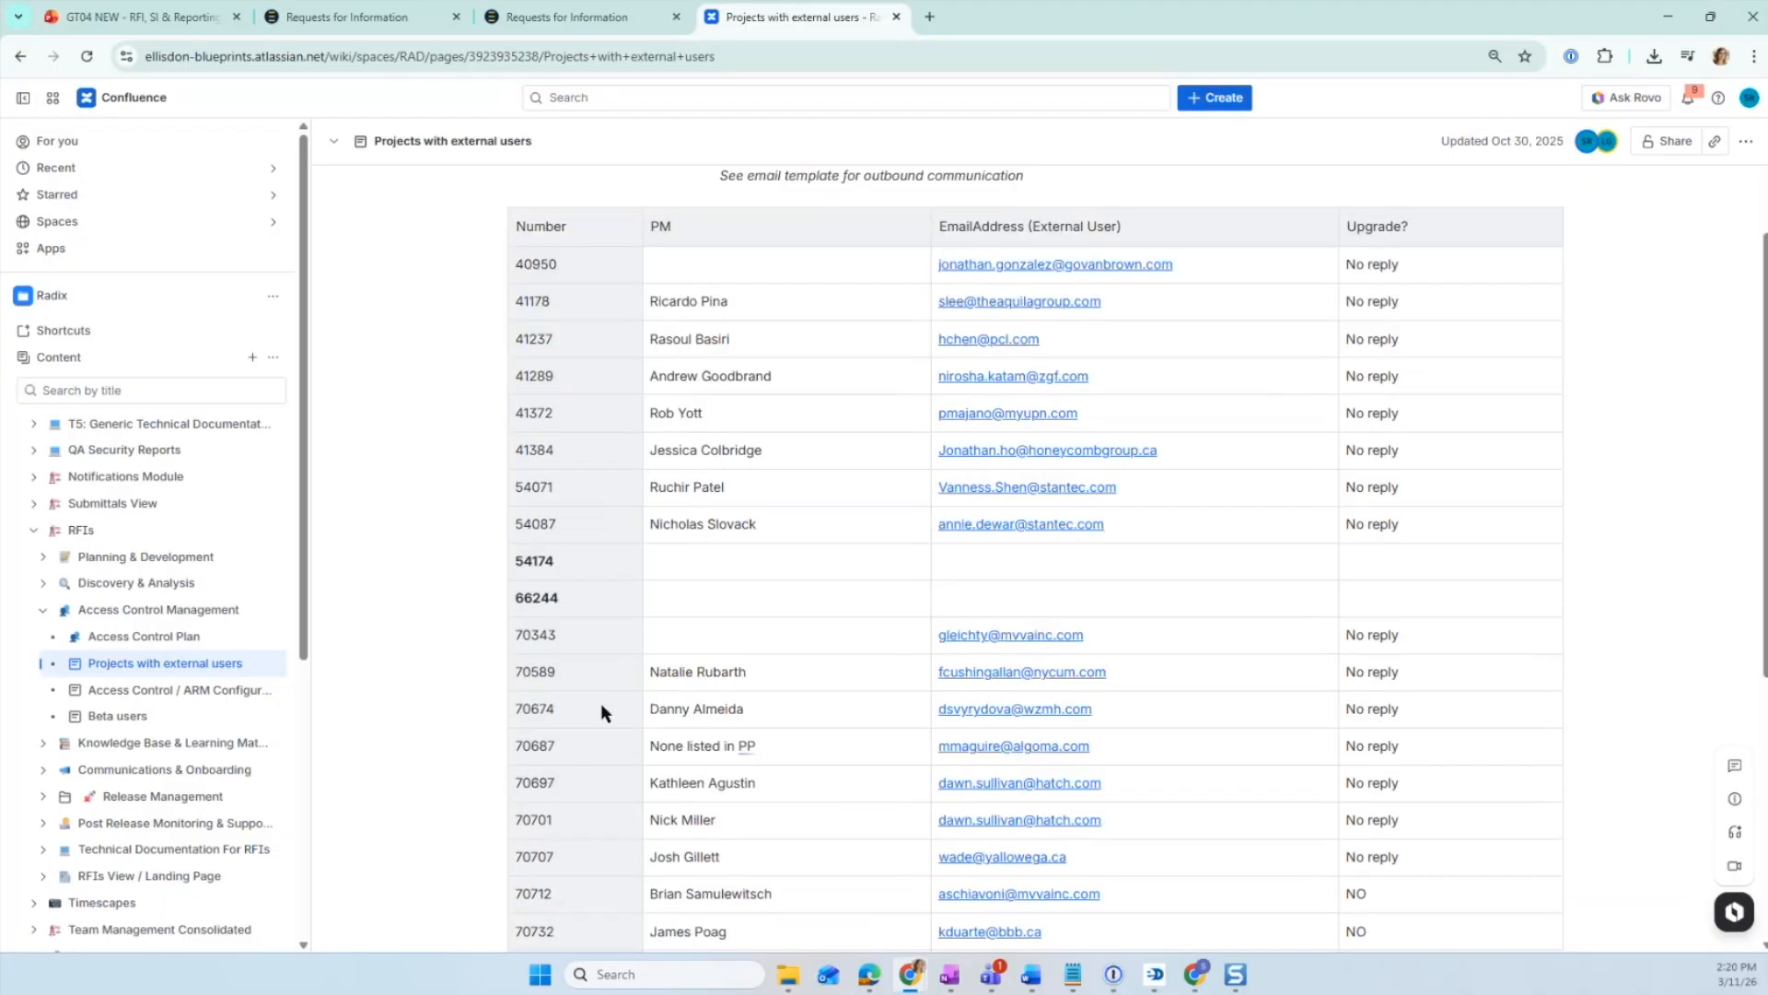
scroll(600, 709, down, 3)
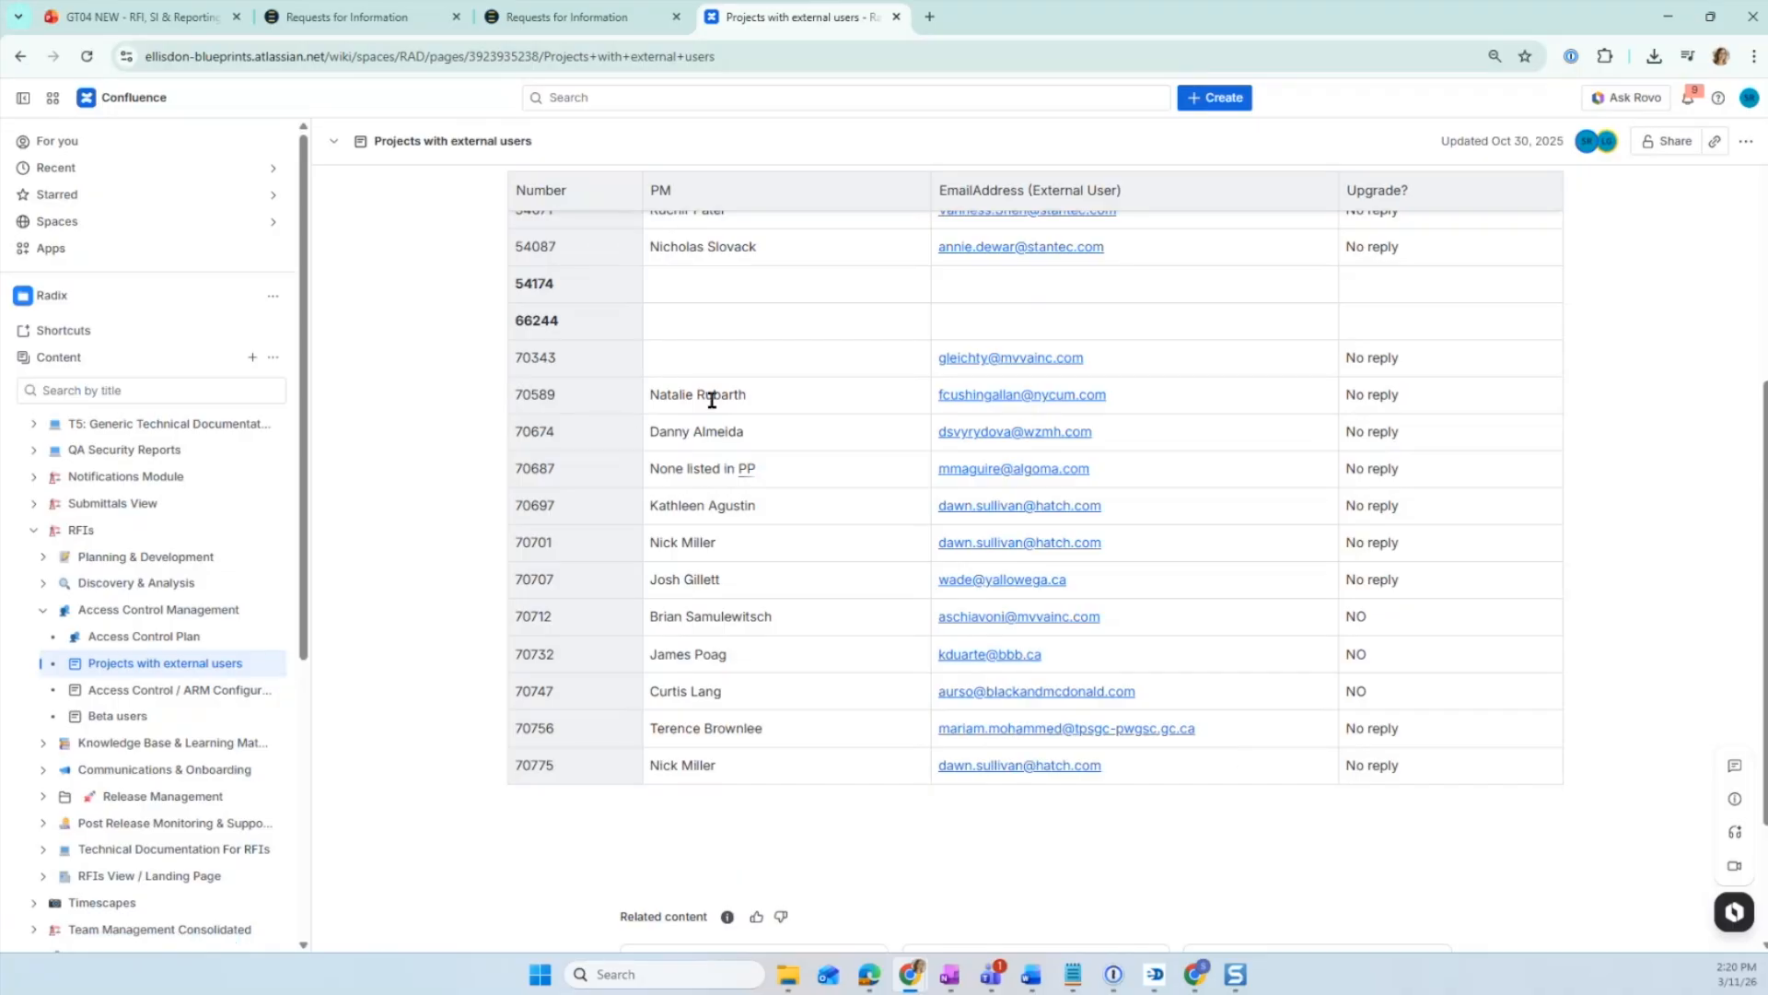
scroll(744, 422, up, 5)
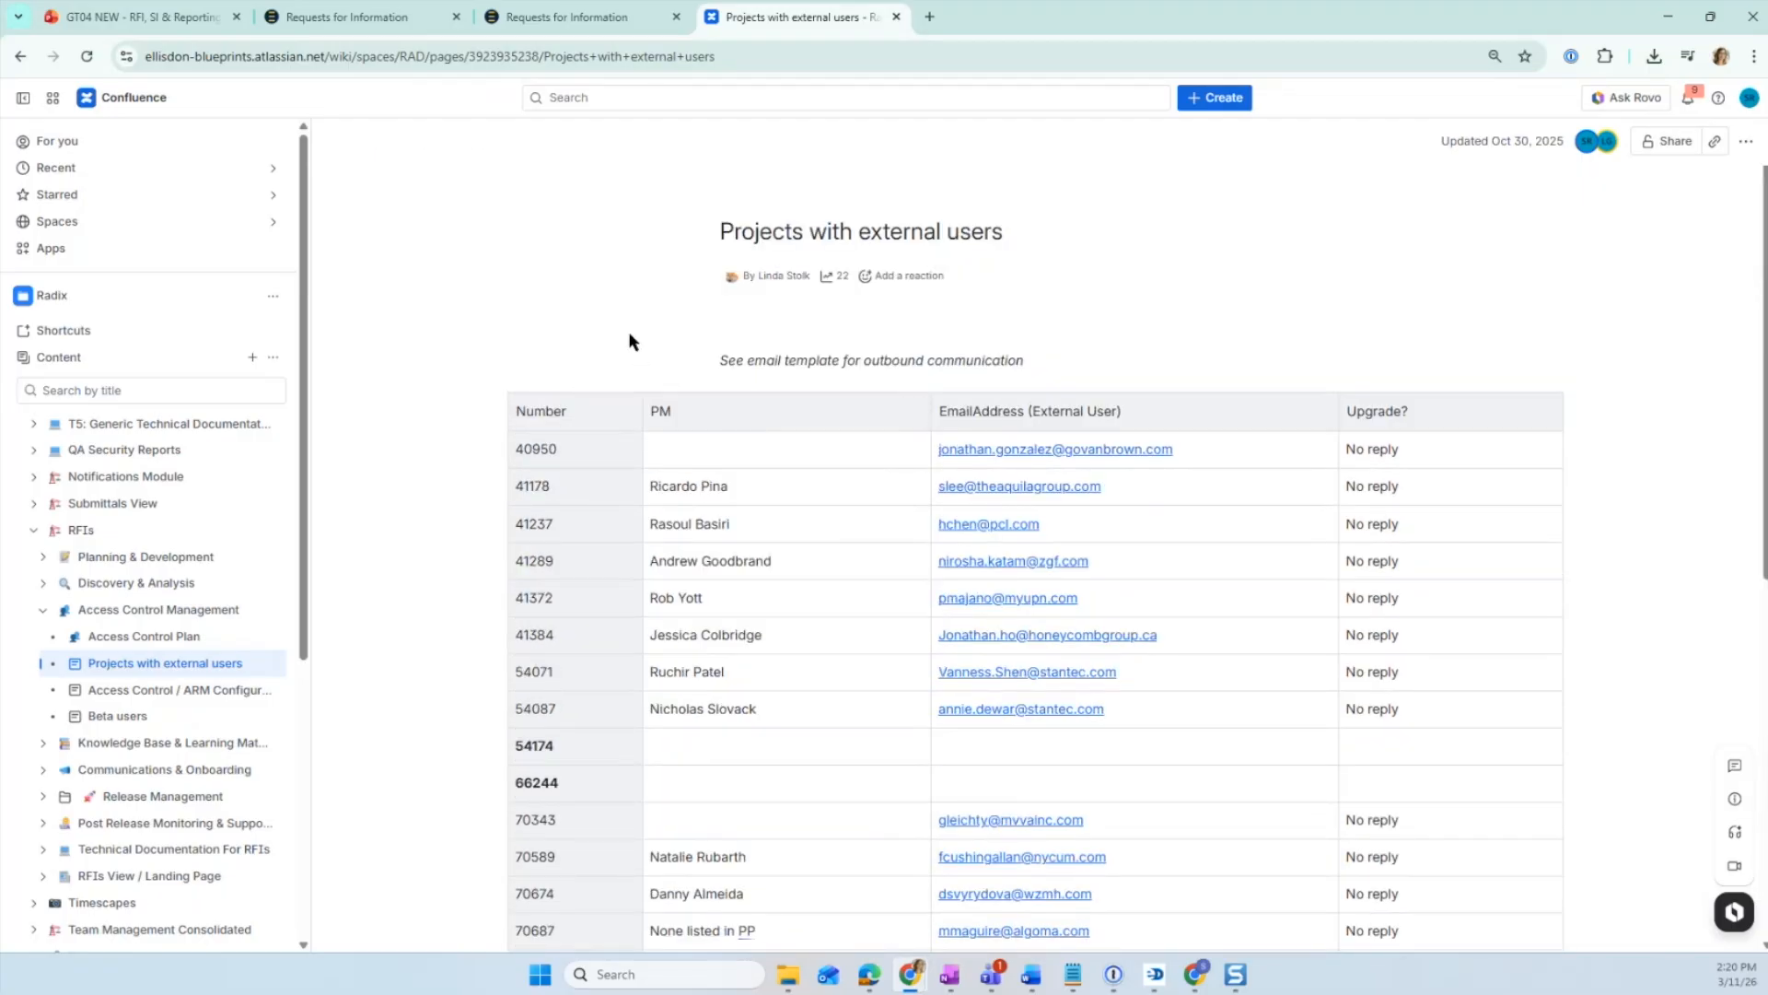
- Glance at the RFI list tab, then return to the Request for Information documentation page
click(375, 20)
click(507, 17)
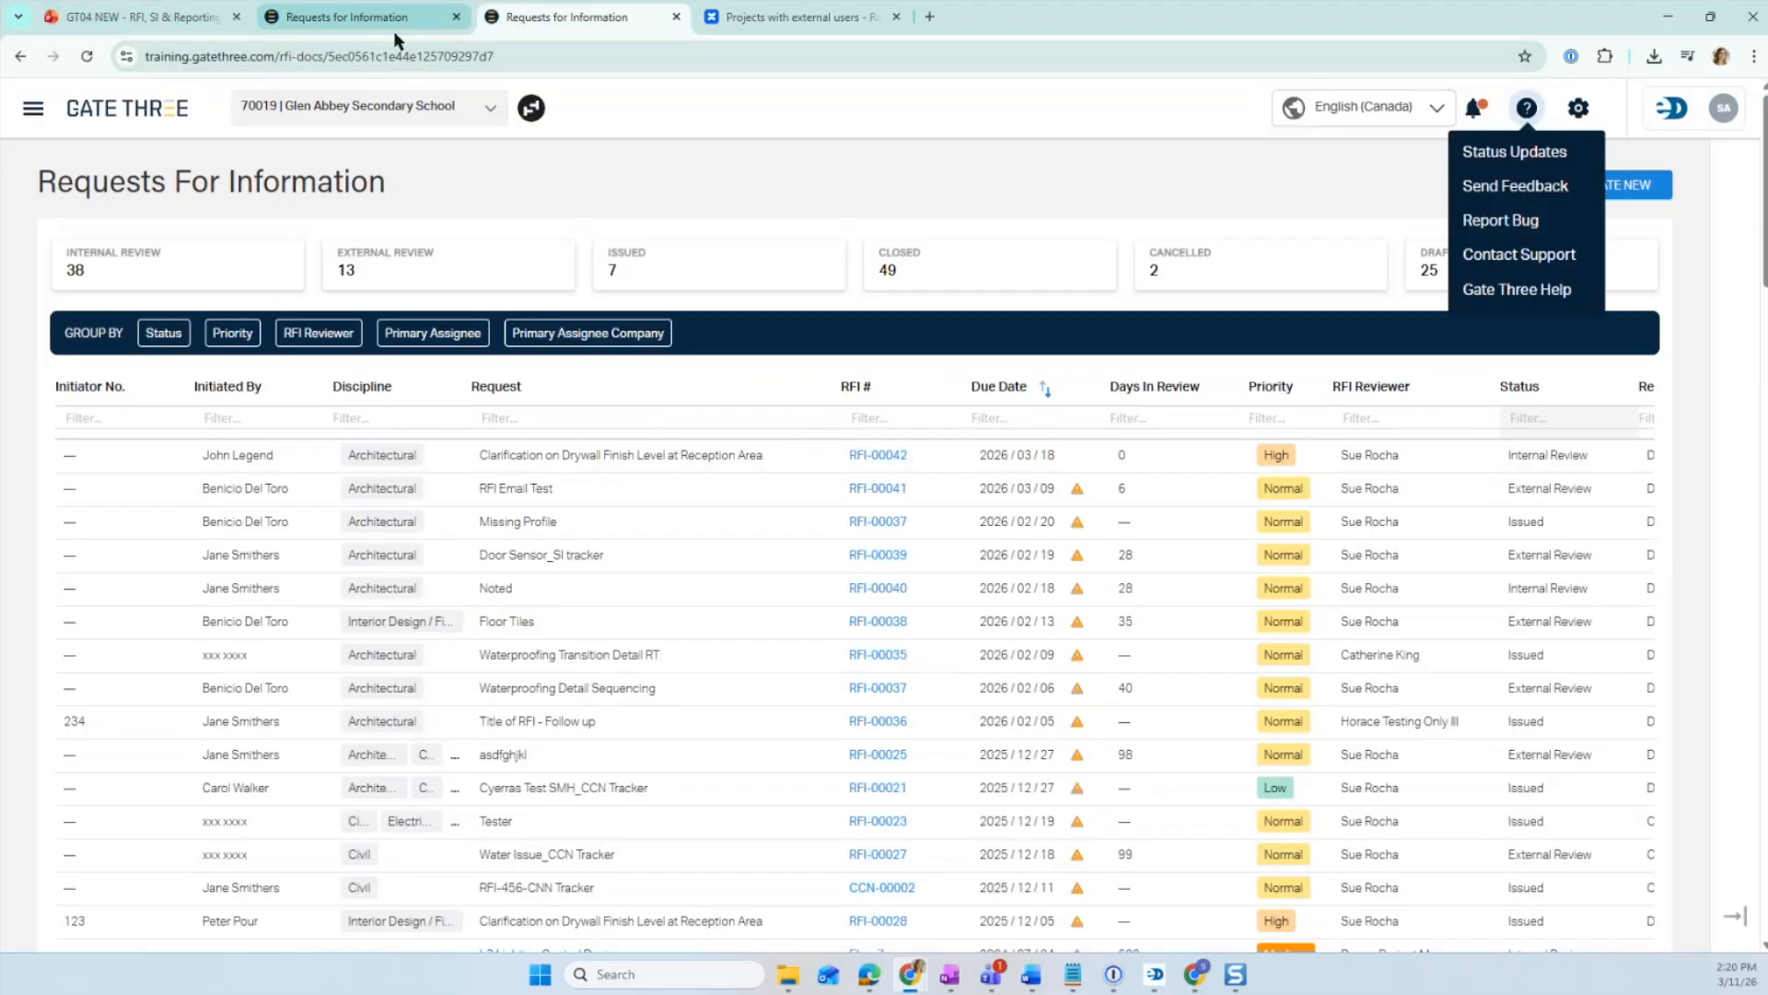
click(728, 20)
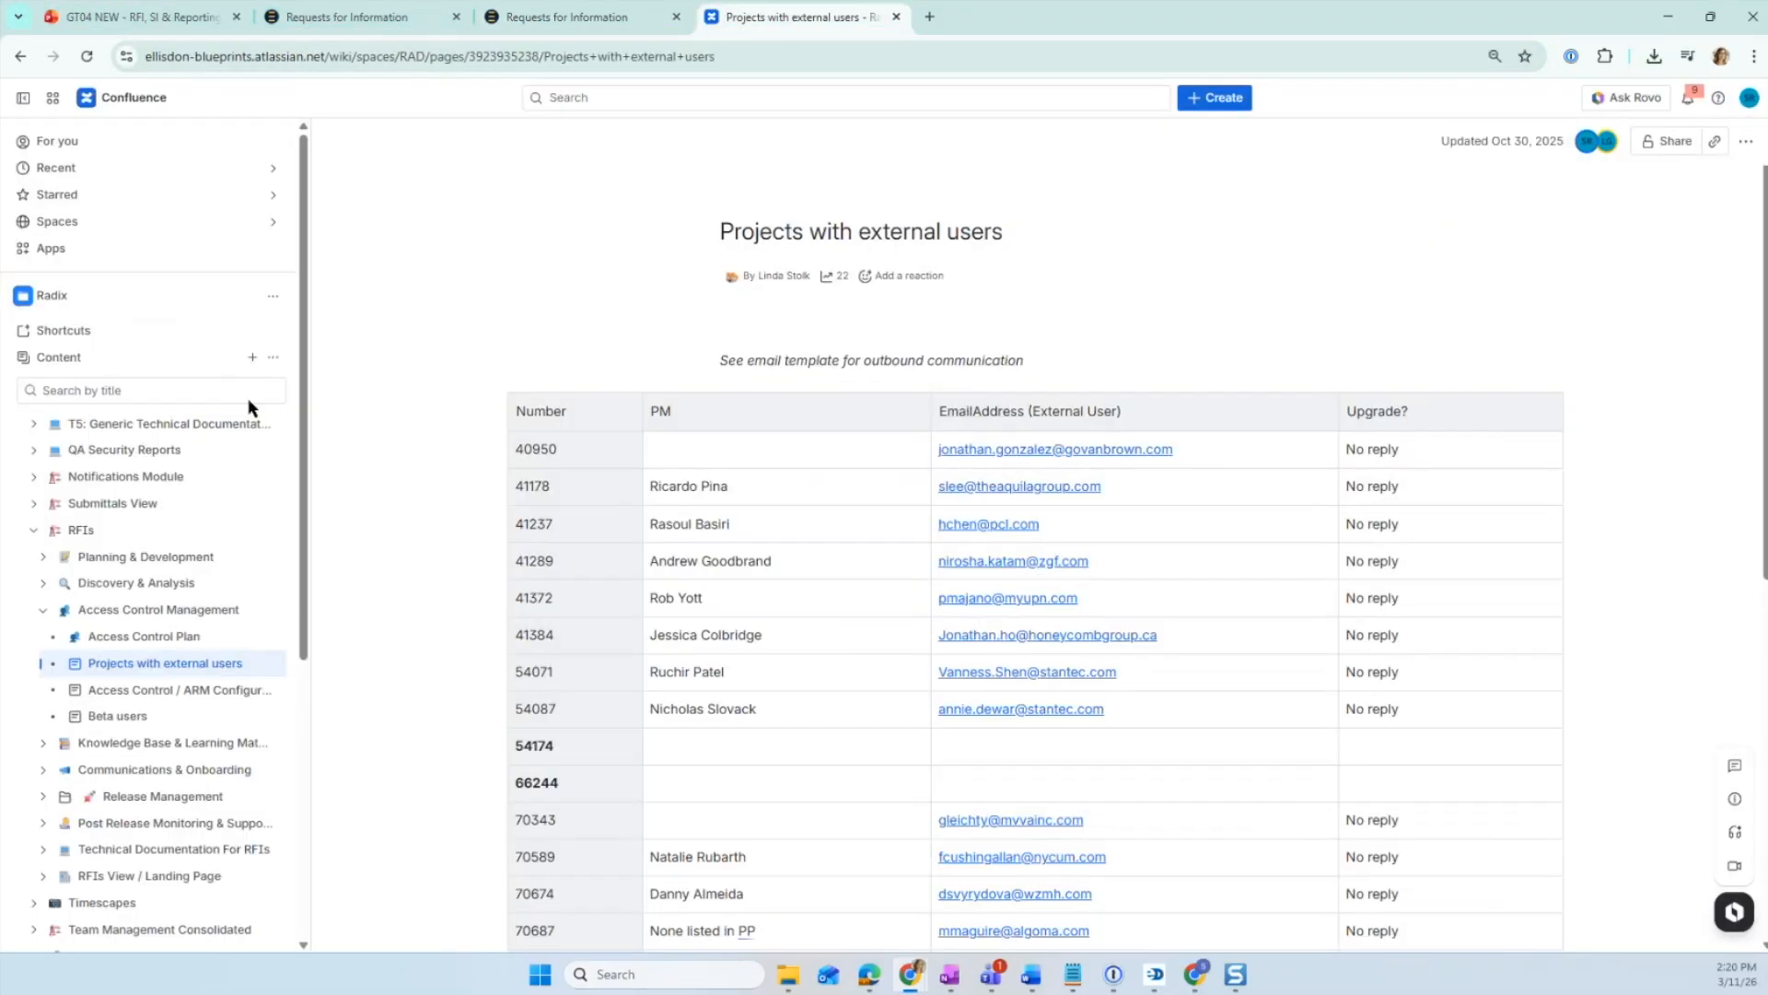
click(19, 56)
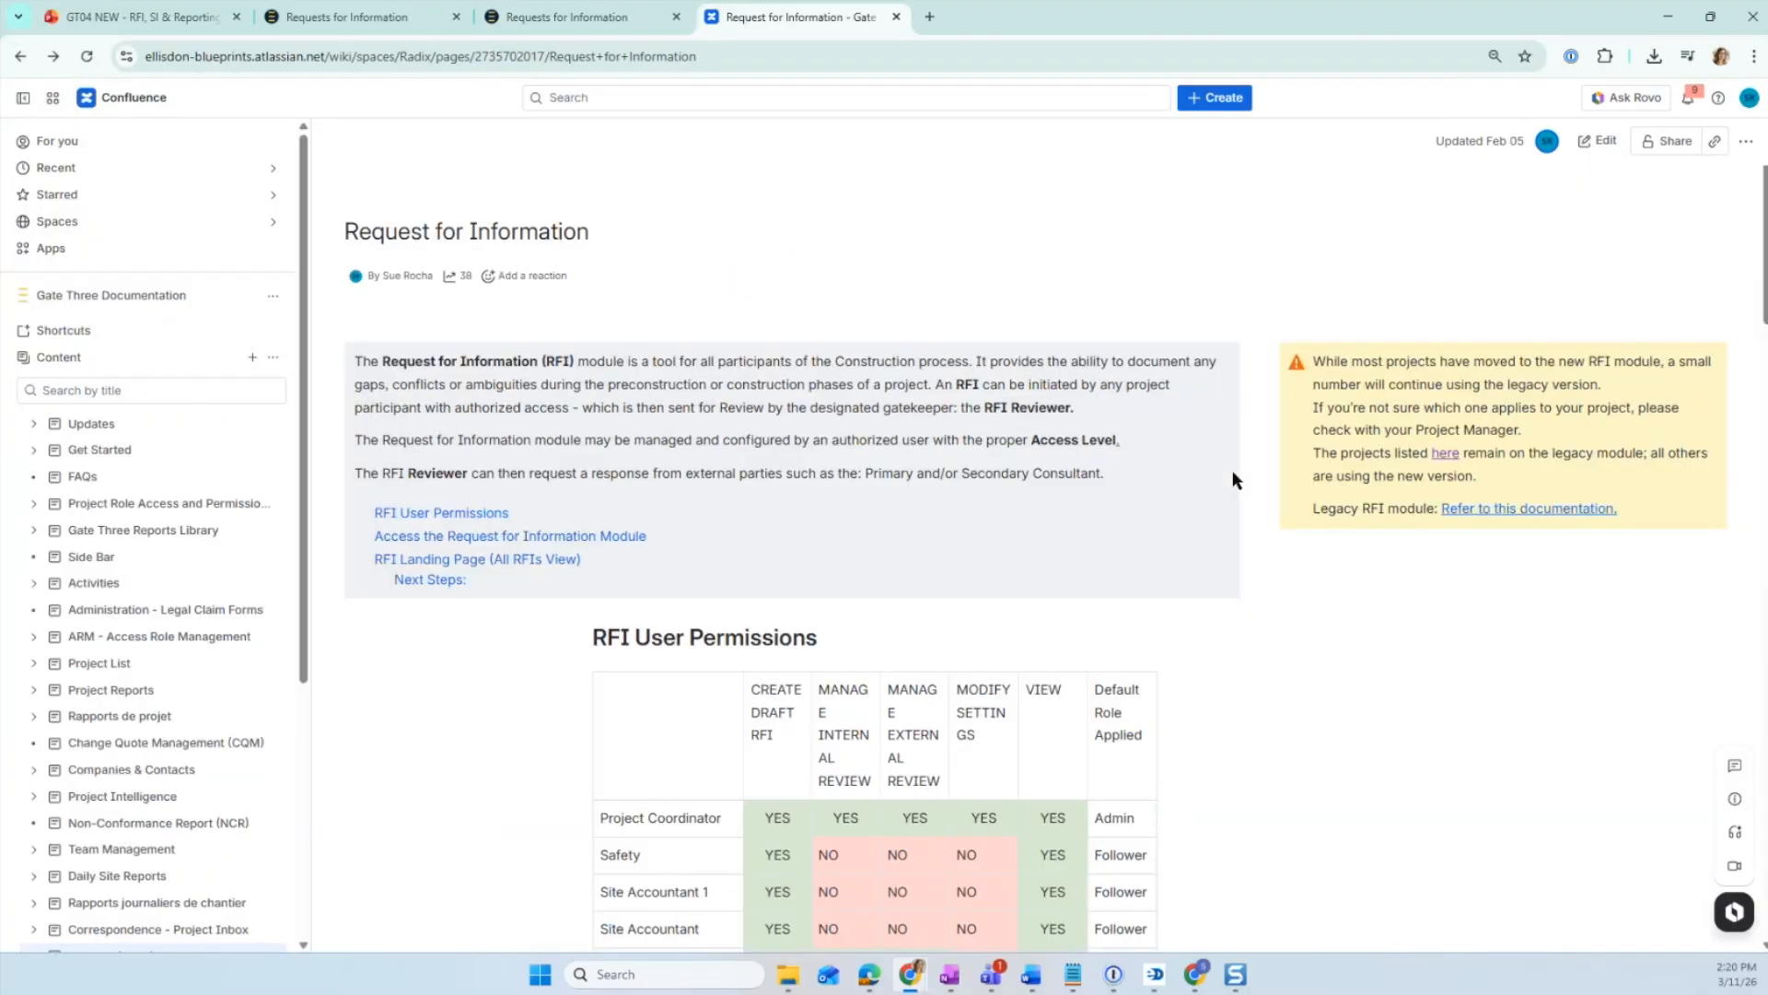